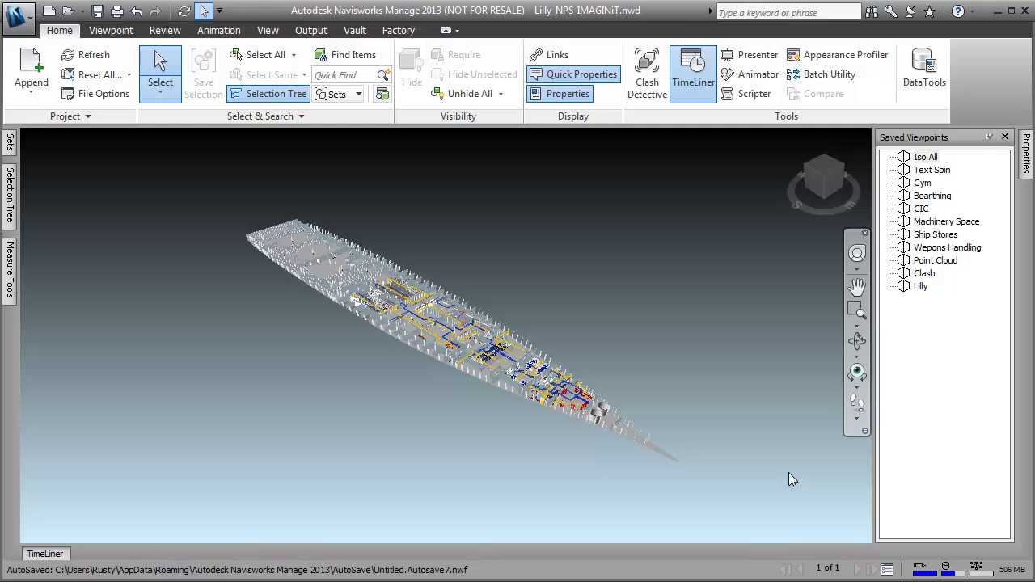
- Go to the Text Spin viewpoint and review the file types that can be appended to the model without adding a file
left_click(932, 171)
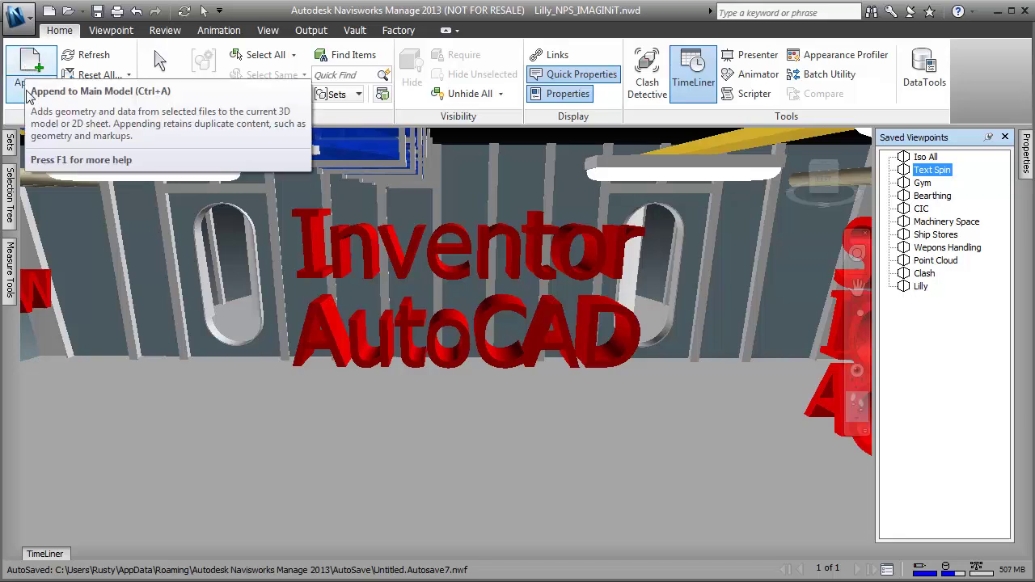
left_click(33, 57)
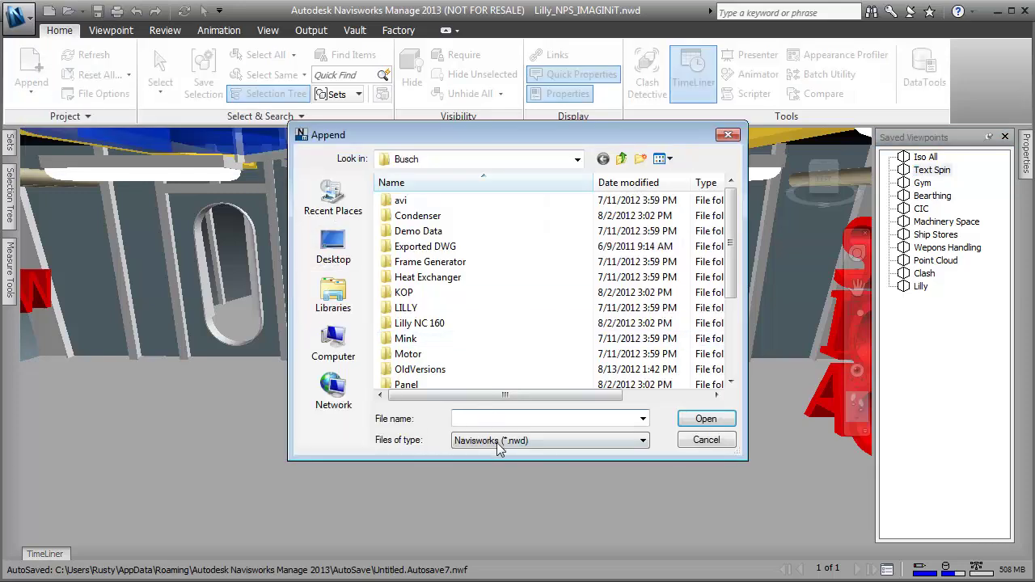
left_click(498, 440)
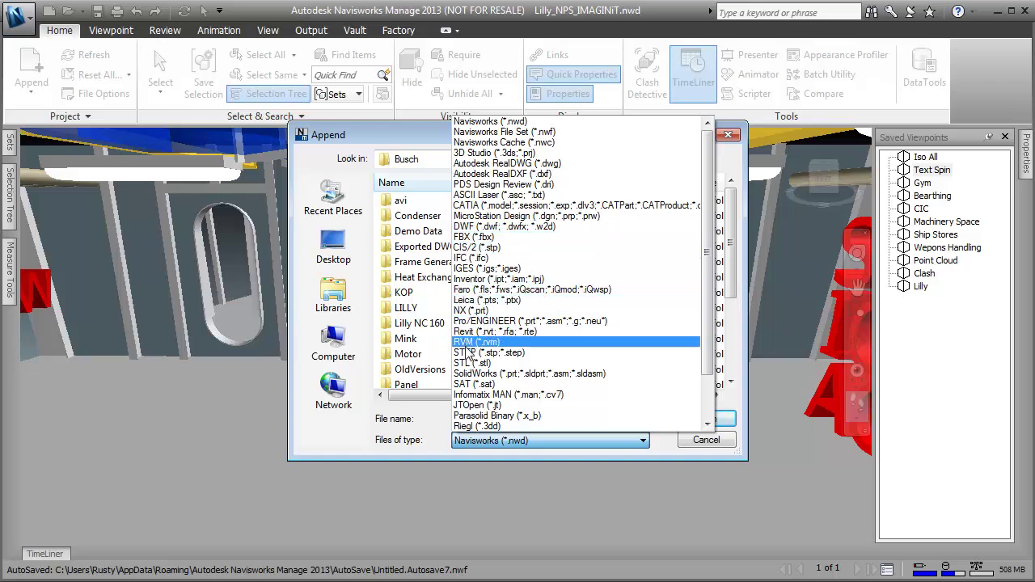
left_click(715, 450)
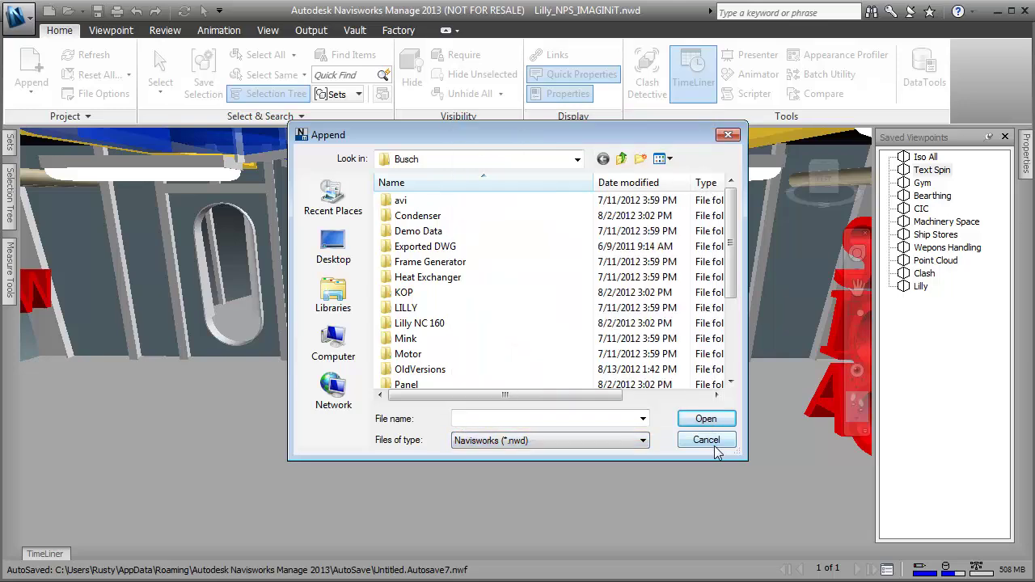
left_click(705, 440)
- Walk and turn through the Text Spin compartment to read the red 3D software names around it
left_click_drag(485, 418, 489, 391)
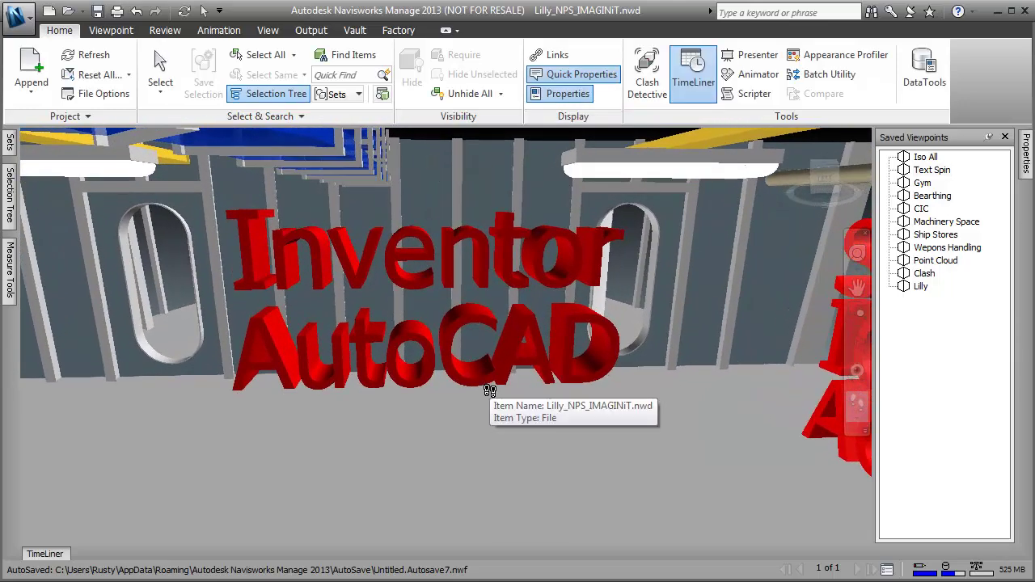
mouse_move(468, 280)
left_mouse_down()
mouse_move(463, 306)
mouse_move(469, 272)
mouse_move(525, 281)
mouse_move(560, 254)
mouse_move(539, 297)
mouse_move(527, 297)
mouse_move(574, 297)
mouse_move(518, 251)
mouse_move(537, 249)
mouse_move(625, 296)
mouse_move(558, 284)
mouse_move(558, 270)
mouse_move(676, 270)
mouse_move(524, 308)
mouse_move(471, 296)
mouse_move(526, 283)
mouse_move(696, 297)
mouse_move(596, 296)
mouse_move(603, 285)
mouse_move(643, 337)
mouse_move(591, 336)
left_mouse_up()
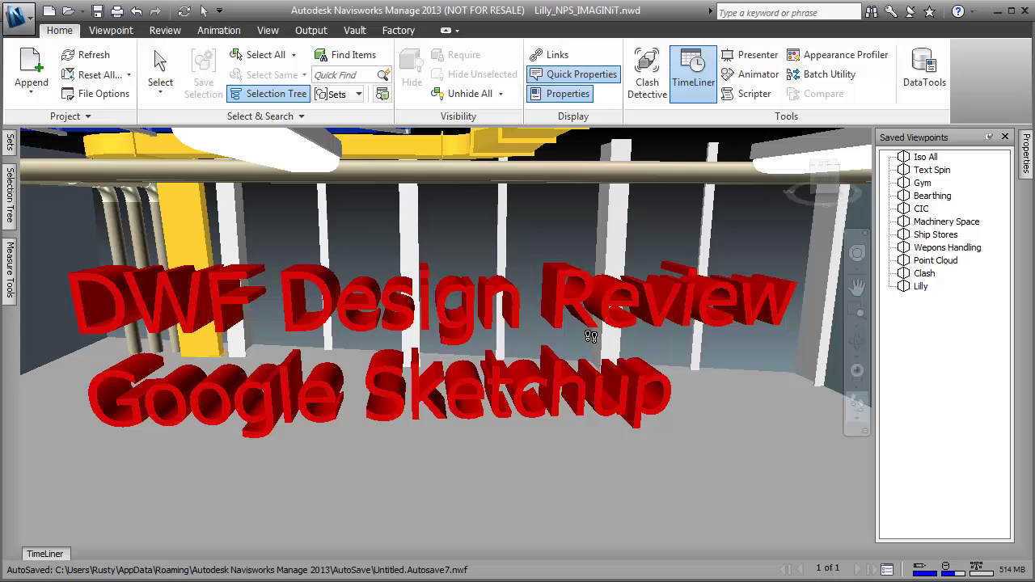
left_click_drag(393, 357, 335, 386)
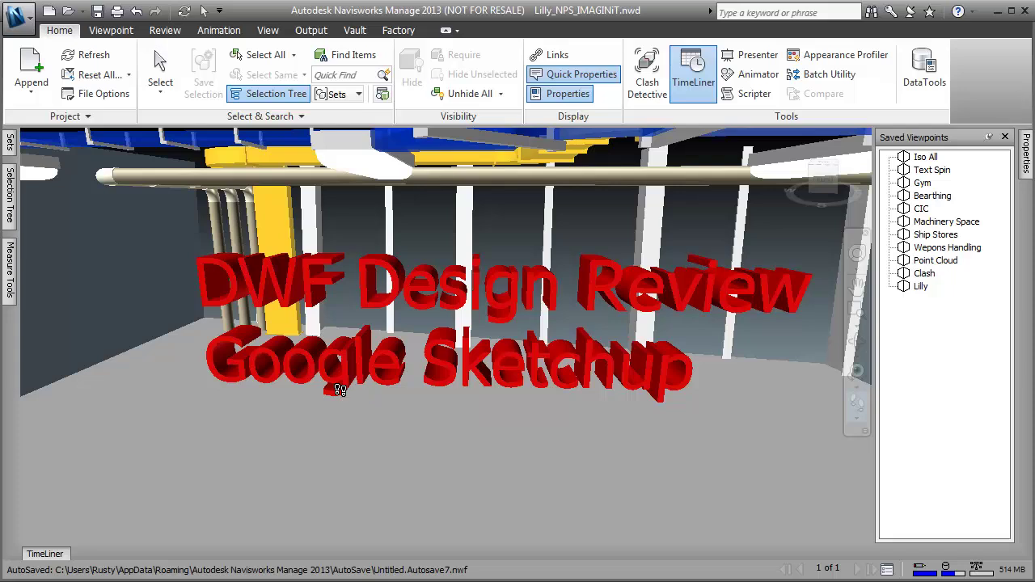
mouse_move(464, 386)
left_mouse_down()
mouse_move(405, 383)
mouse_move(445, 389)
left_mouse_up()
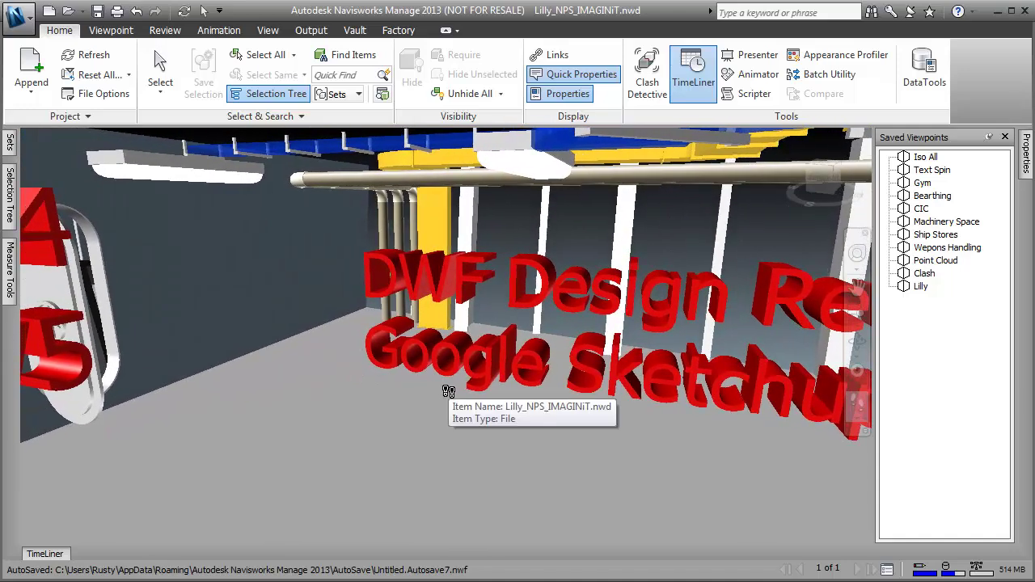
left_click_drag(541, 369, 693, 352)
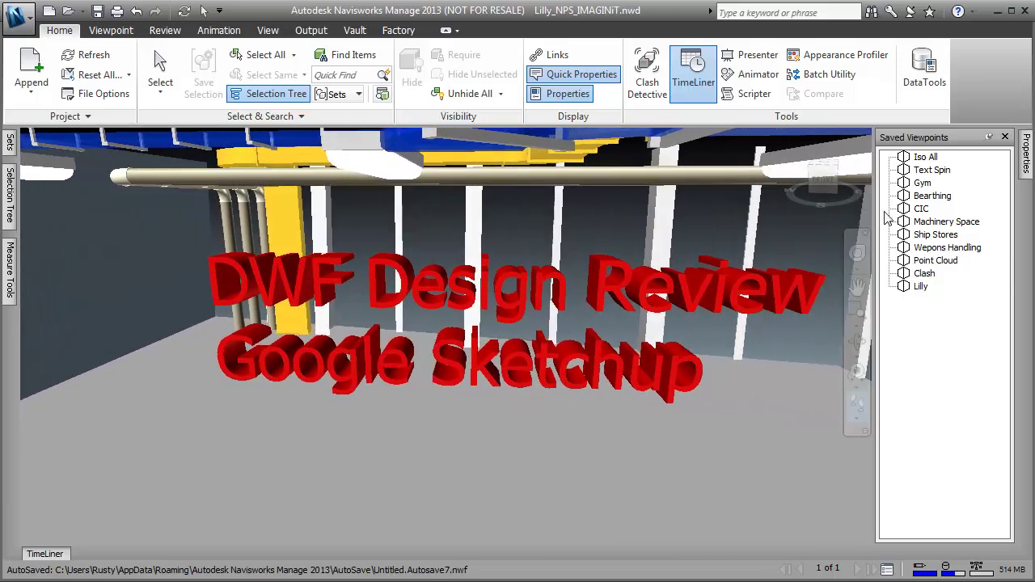
- Go to the Gym and Bearthing saved viewpoints and walk through each compartment to inspect it
left_click(922, 182)
mouse_move(436, 424)
left_mouse_down()
mouse_move(645, 410)
mouse_move(365, 402)
mouse_move(370, 374)
left_mouse_up()
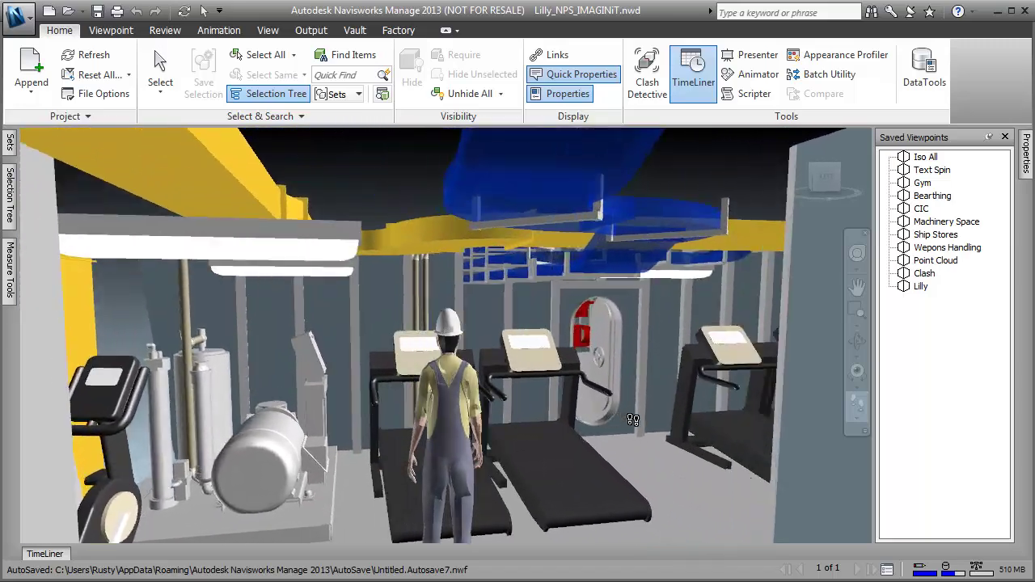
mouse_move(633, 419)
left_mouse_down()
mouse_move(664, 421)
mouse_move(472, 350)
mouse_move(623, 379)
mouse_move(624, 405)
left_mouse_up()
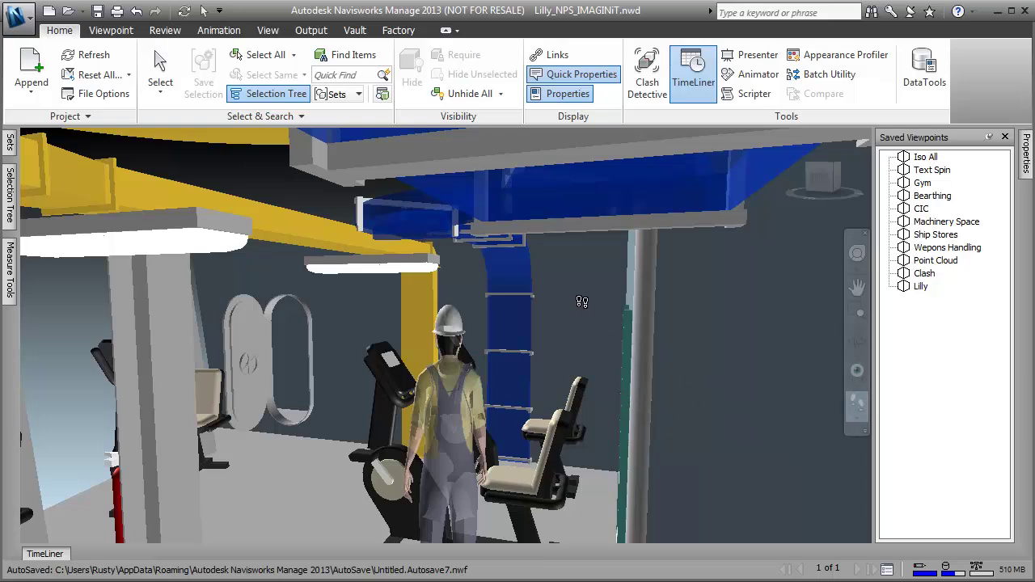
left_click(930, 196)
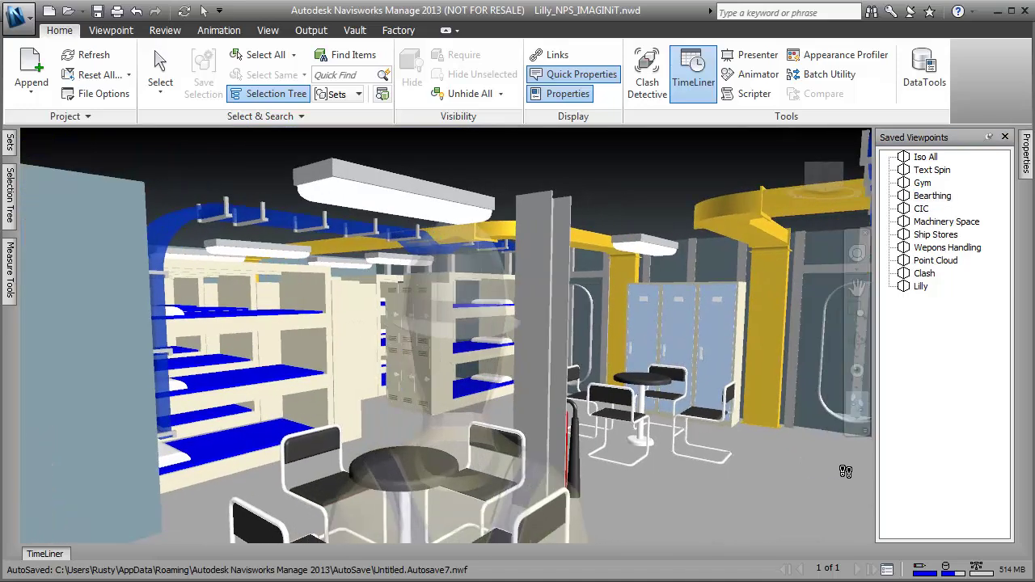
mouse_move(845, 471)
left_mouse_down()
mouse_move(809, 436)
mouse_move(742, 406)
mouse_move(624, 410)
mouse_move(451, 461)
mouse_move(541, 437)
mouse_move(548, 417)
left_mouse_up()
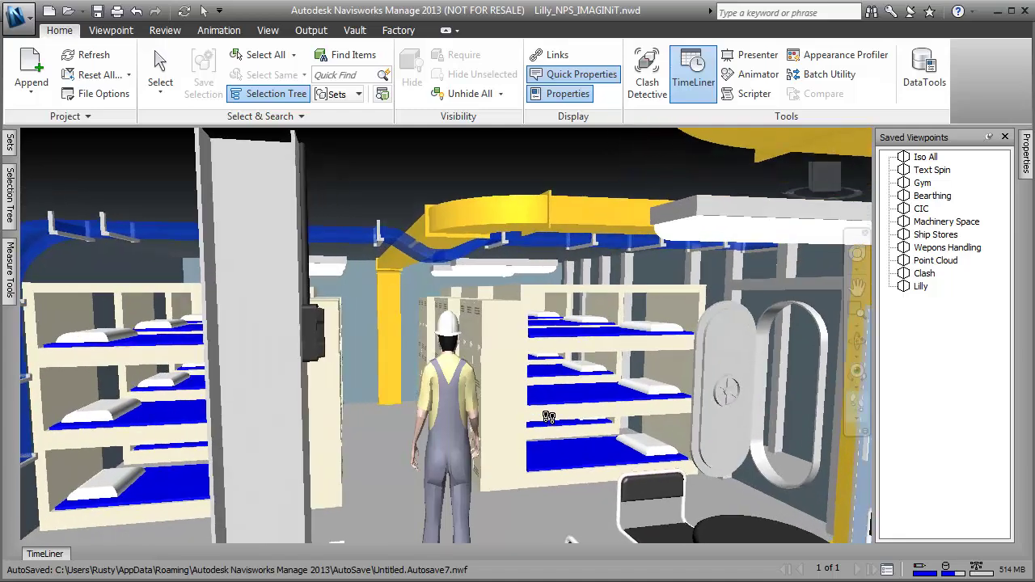
- Go to the Ship Stores and Wepons Handling saved viewpoints and look around each compartment
left_click(936, 236)
left_click_drag(545, 410, 687, 357)
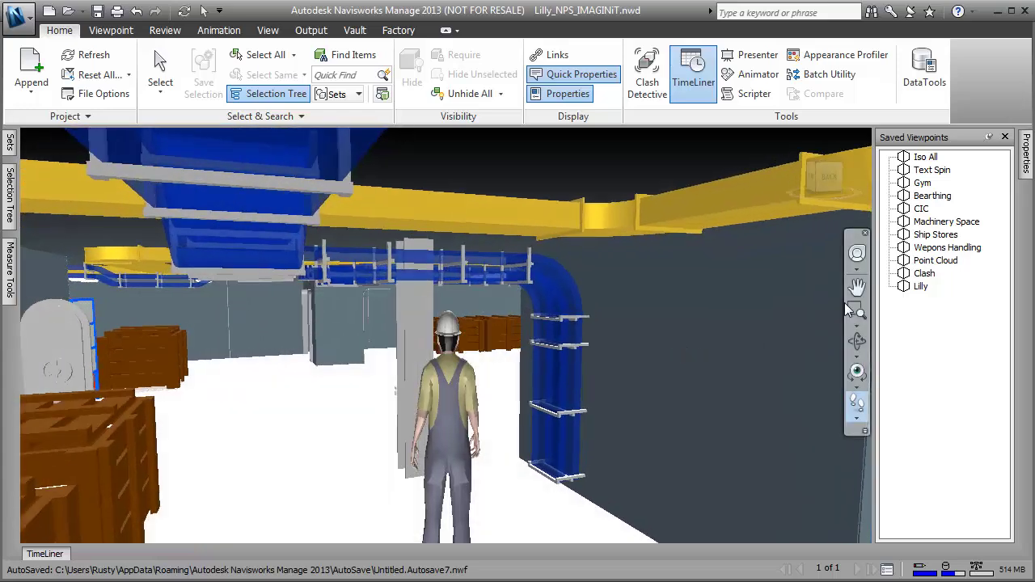
left_click(966, 248)
left_click_drag(315, 372, 306, 431)
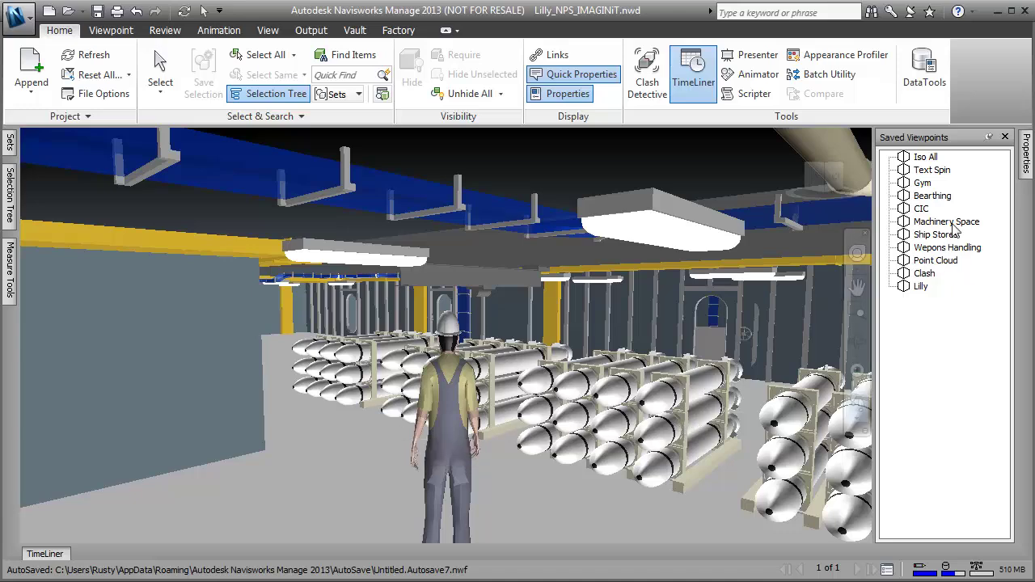
- Go to the Machinery Space viewpoint and walk through the ship to examine the scanned point cloud of the piping
left_click(923, 274)
left_click_drag(388, 389, 869, 307)
left_click(954, 222)
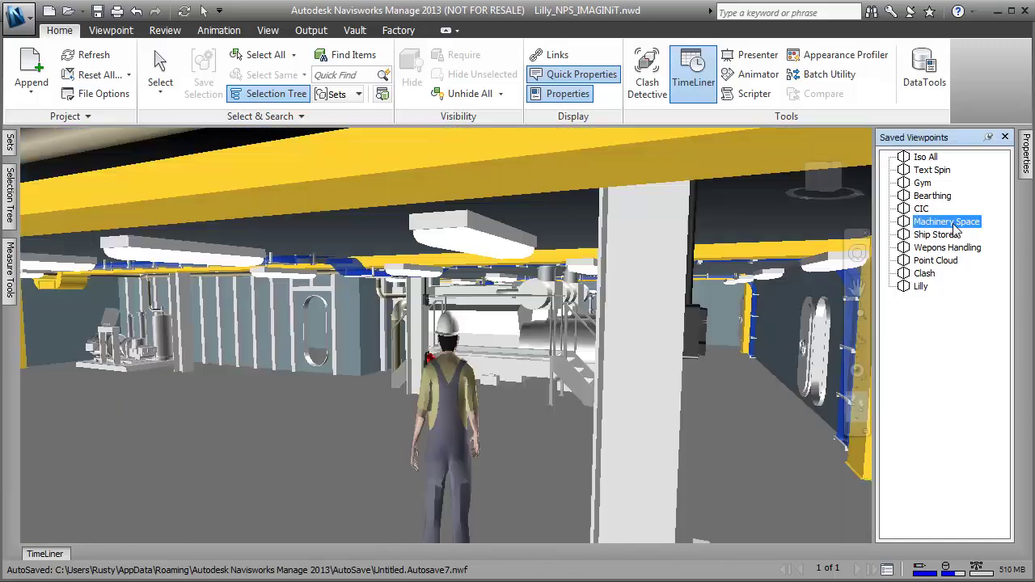
left_click_drag(329, 437, 570, 466)
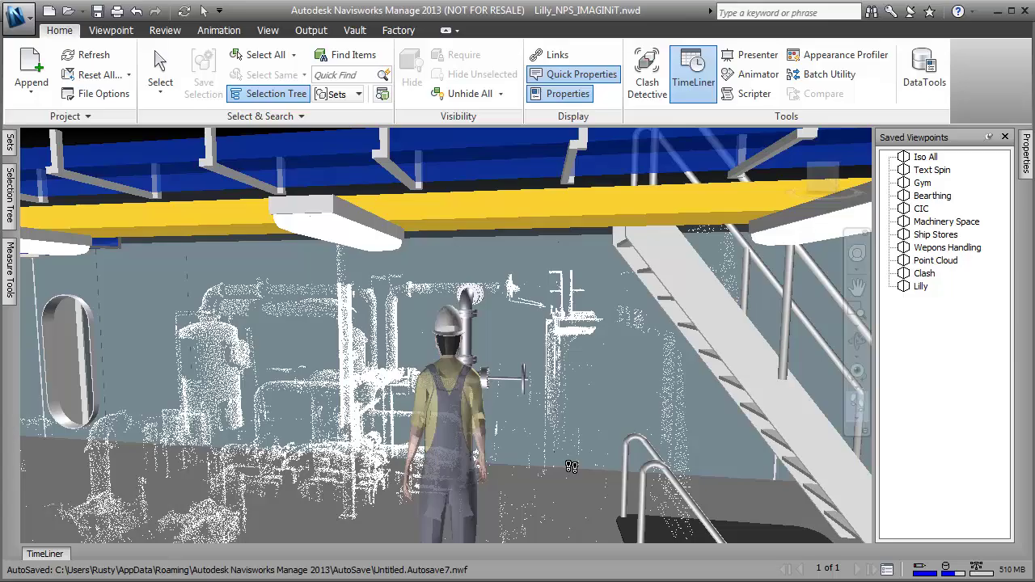
left_click_drag(492, 427, 535, 403)
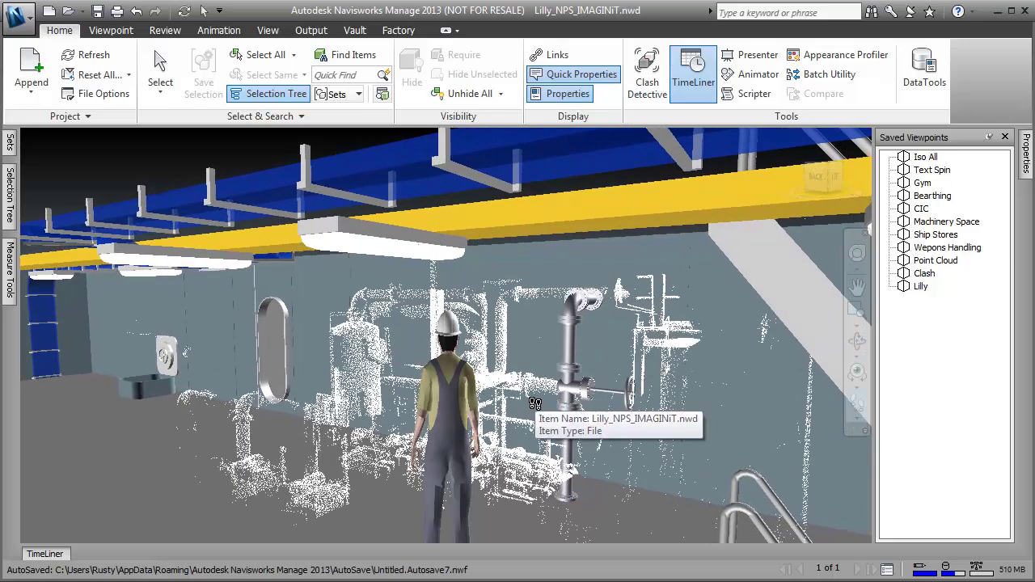
- Walk around the piping skid with the red frame and inspect its tanks, pipes and supports from several sides
left_click_drag(532, 390, 532, 358)
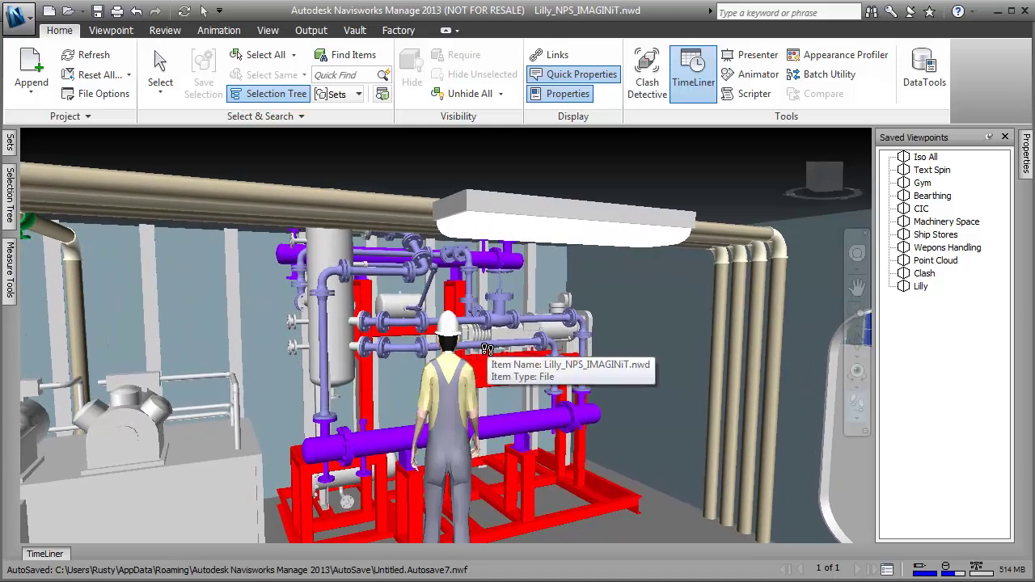
left_click_drag(318, 364, 575, 361)
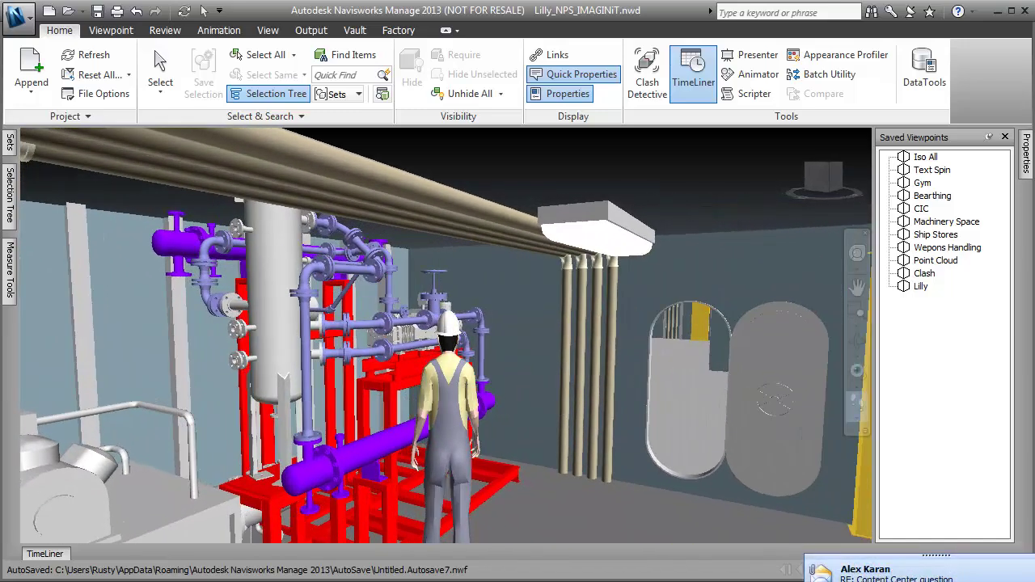
left_click_drag(356, 363, 461, 325)
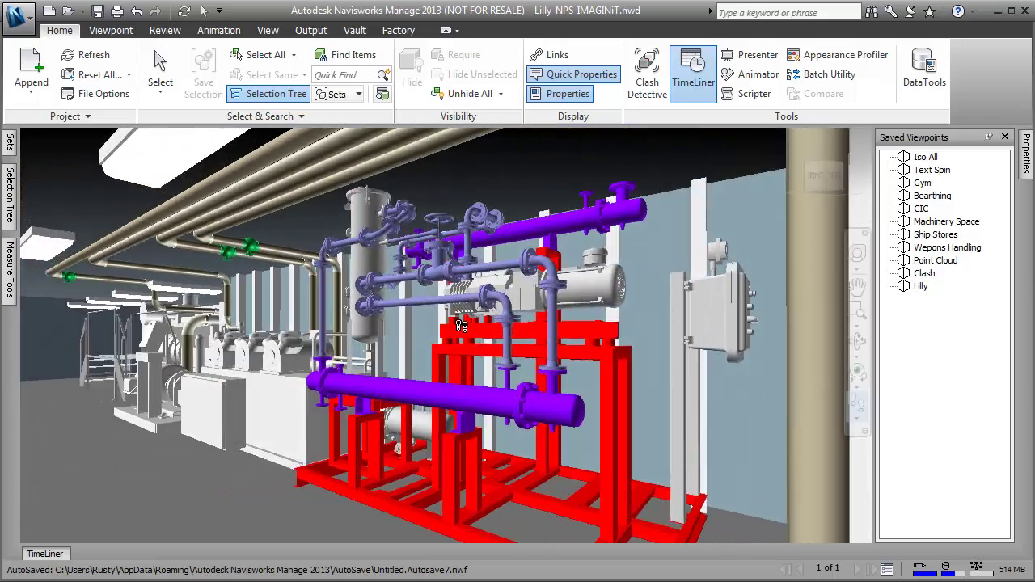
left_click_drag(467, 404, 501, 370)
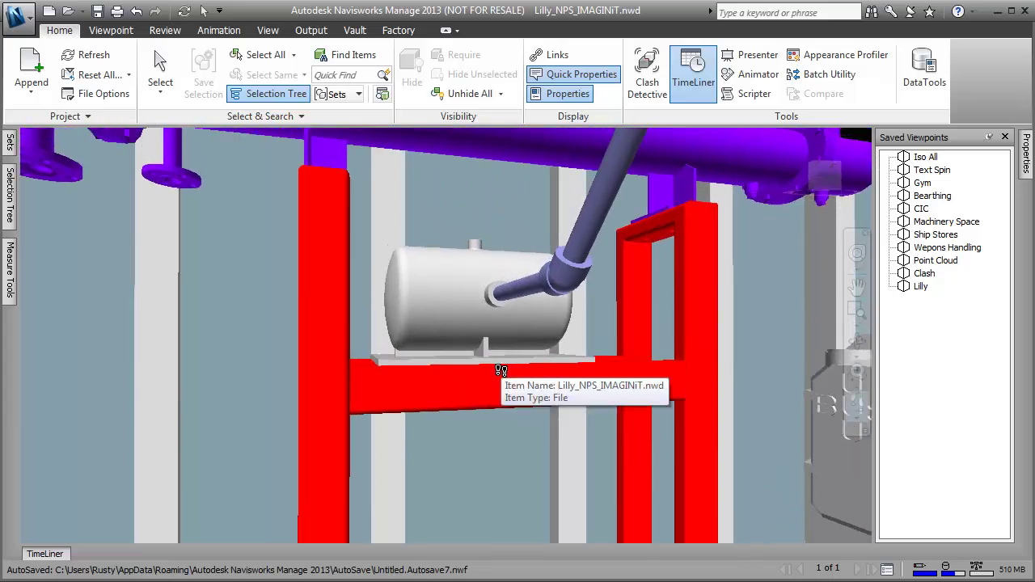
left_click_drag(450, 345, 477, 324)
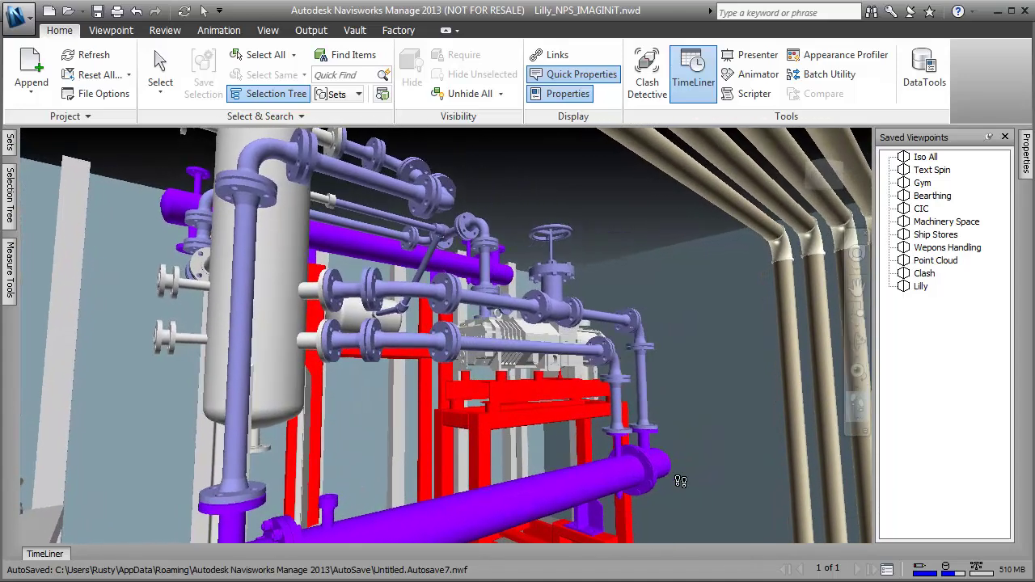
- Switch to Autodesk Inventor and open the Frame Generator.iam assembly
mouse_move(705, 512)
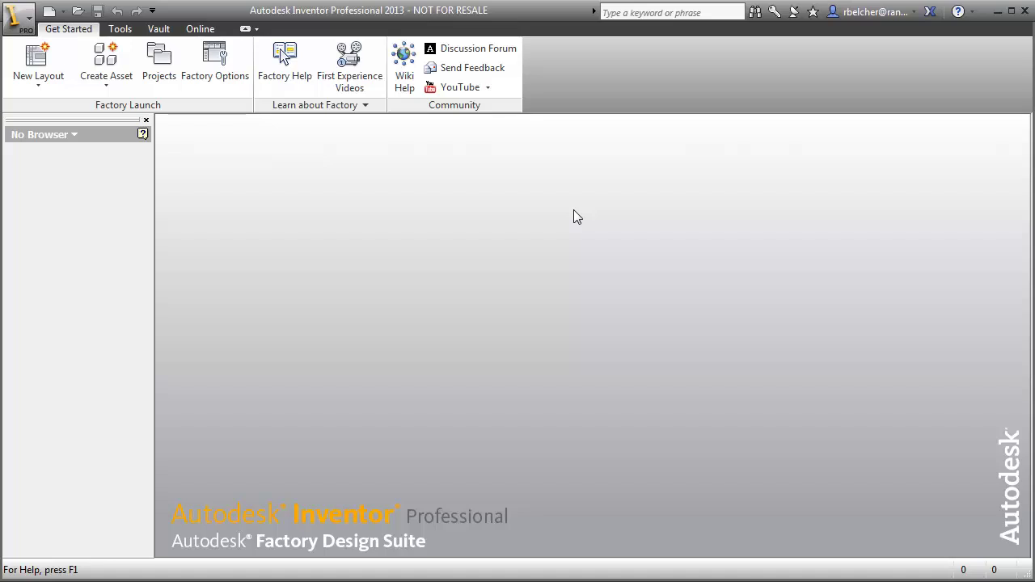
left_click(79, 11)
left_click_drag(857, 265, 848, 344)
double_click(458, 373)
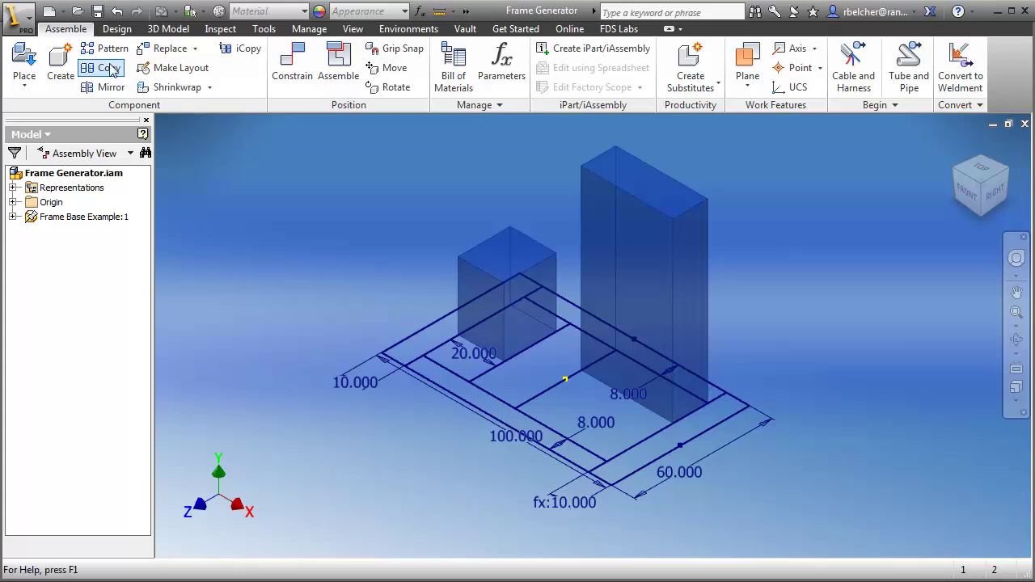
- Start inserting frame members using the ANSI AISC (Square) - Tube family in size 6x6x1/4
left_click(116, 28)
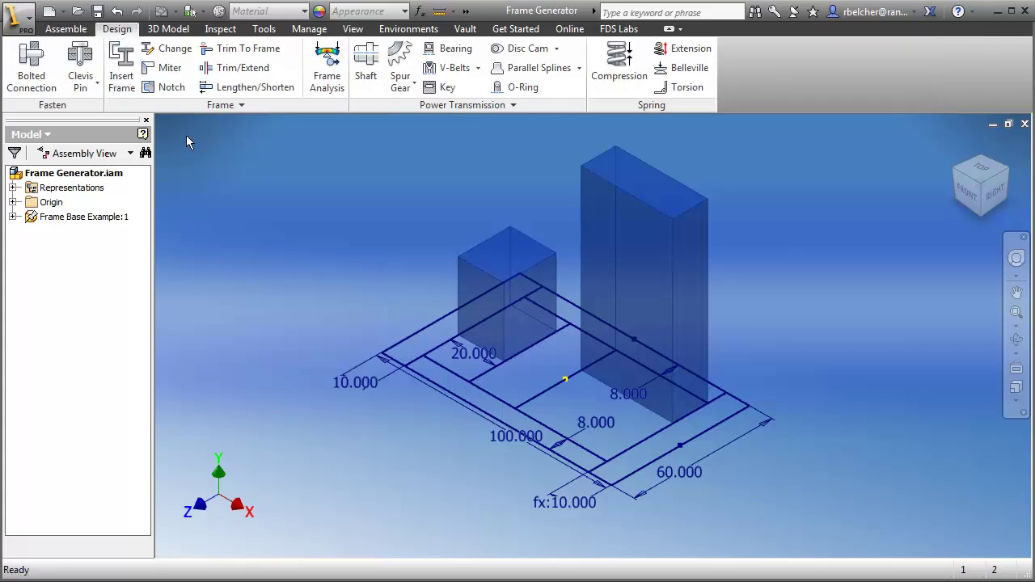
left_click(119, 67)
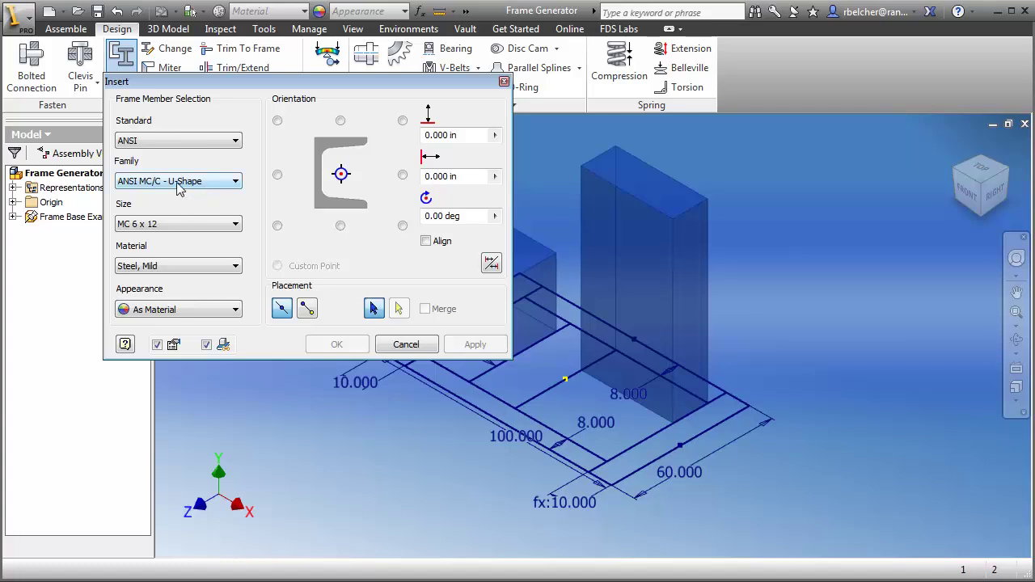
left_click(179, 182)
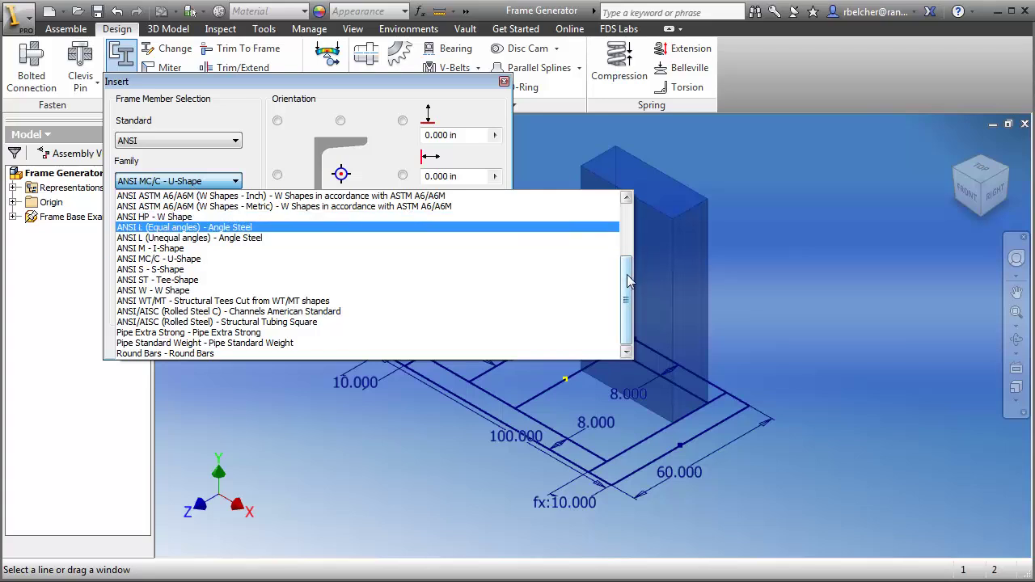
left_click_drag(628, 280, 629, 232)
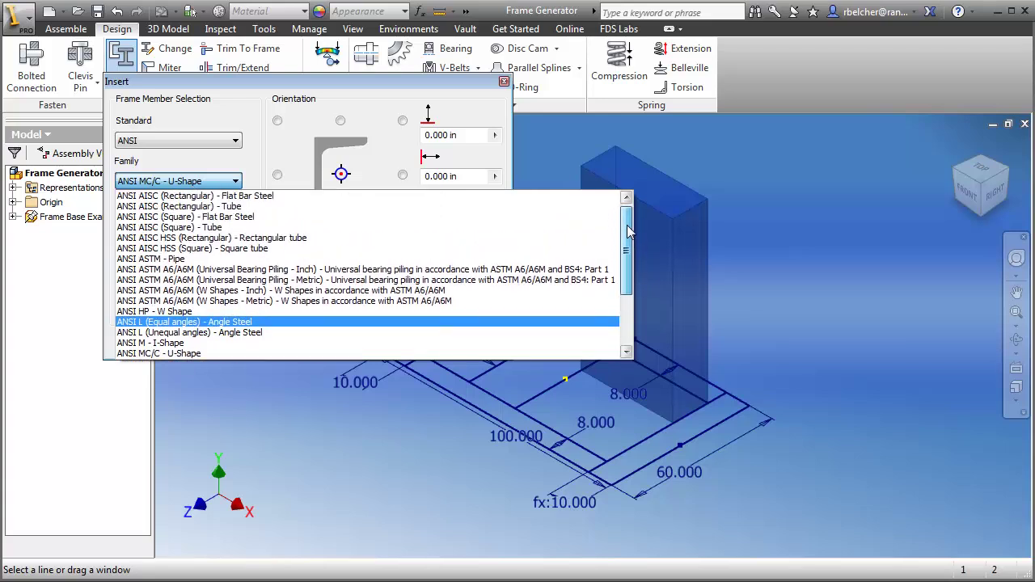
left_click(218, 207)
left_click(206, 181)
left_click(184, 217)
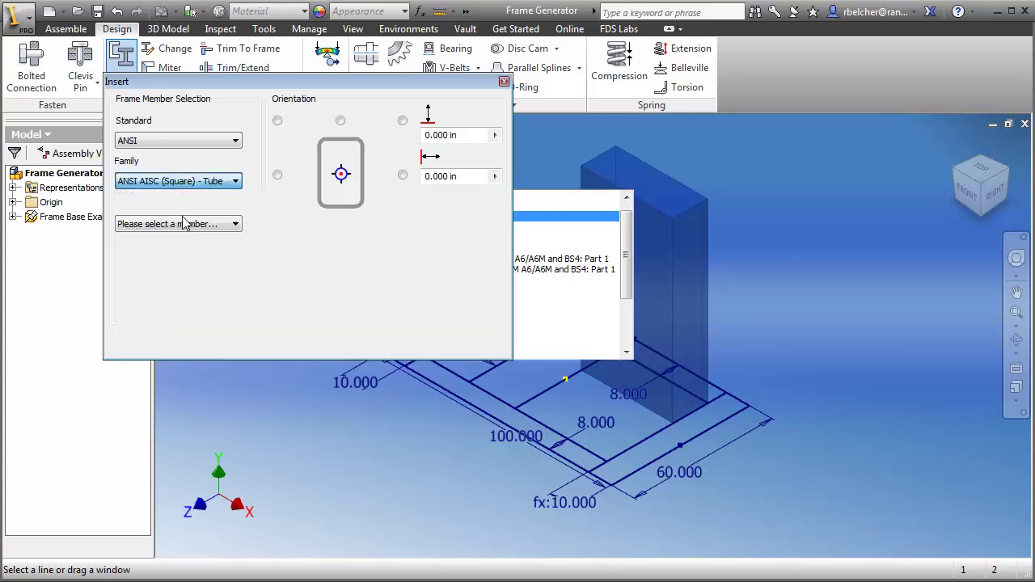
left_click(199, 227)
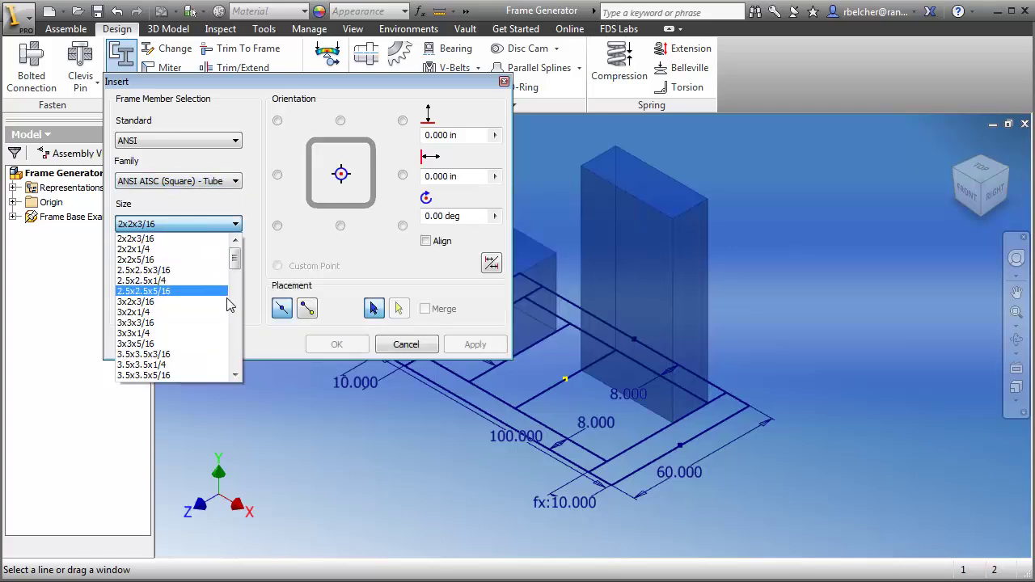
left_click_drag(234, 249, 236, 296)
left_click(158, 322)
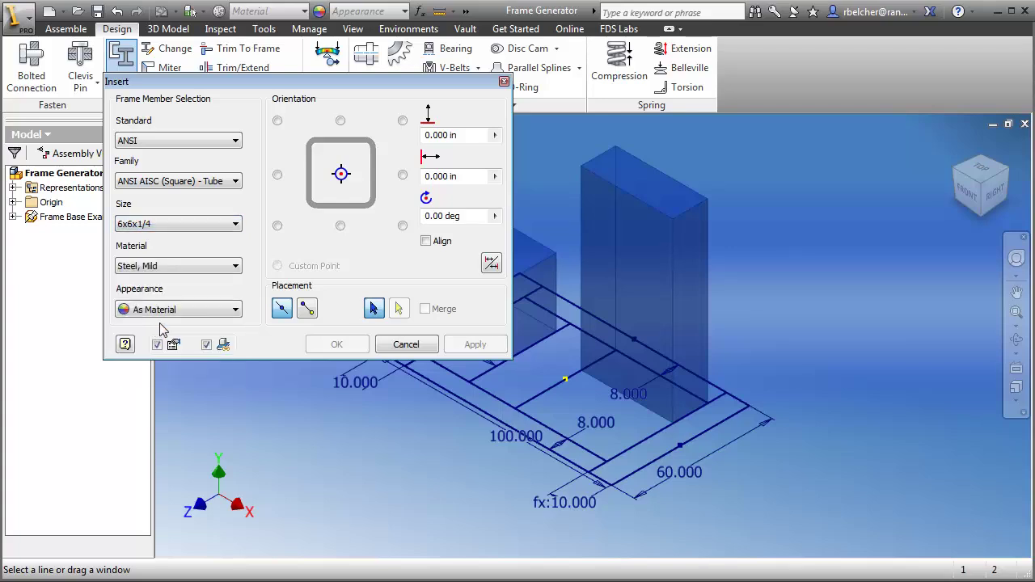
- Place tube members on the tall block's vertical and short top edges and on the small block's top and vertical edges
mouse_move(740, 190)
middle_mouse_down()
mouse_move(856, 237)
mouse_move(875, 203)
mouse_move(847, 208)
middle_mouse_up()
left_click_drag(844, 142, 688, 240)
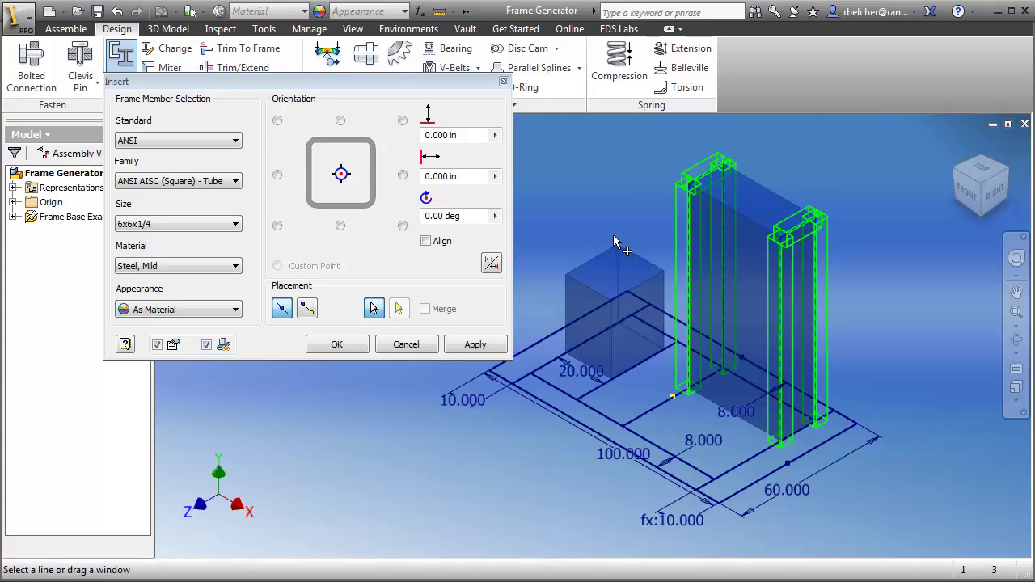
scroll(637, 237, "up", 4)
left_click_drag(637, 236, 599, 259)
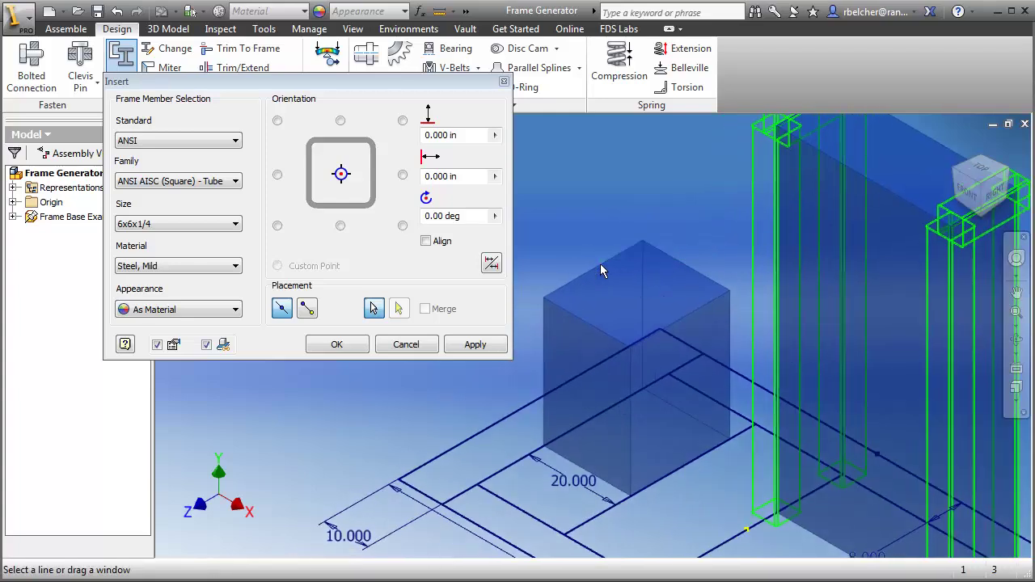
left_click(687, 314)
left_click(587, 325)
left_click(544, 353)
left_click(633, 441)
left_click(729, 380)
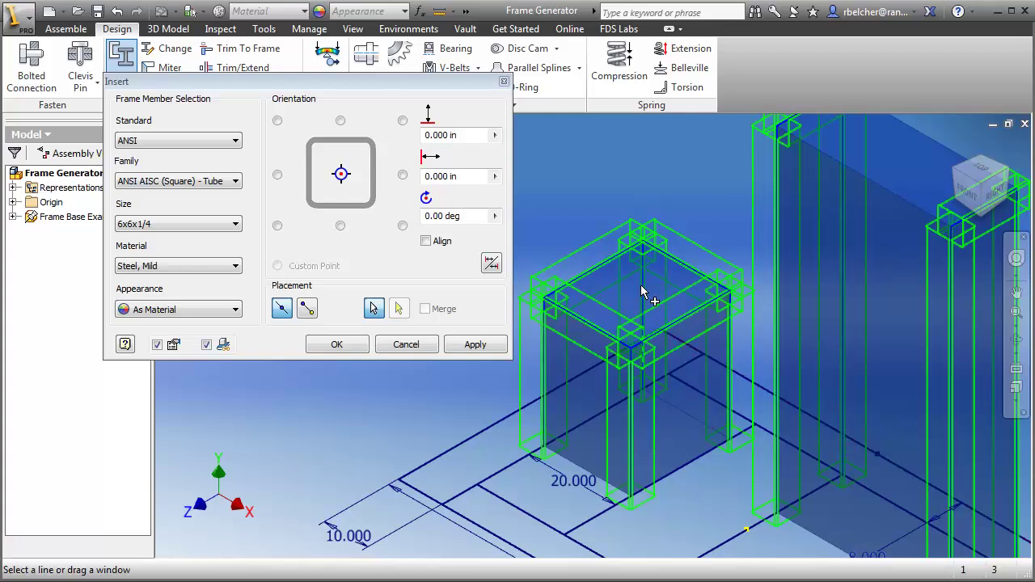
- Add tube members along the Sketch2 lines of Frame Base Example, leaving out the two long outer lines of the base
scroll(558, 372, "down", 3)
middle_click_drag(565, 369, 606, 325)
left_click_drag(305, 79, 385, 73)
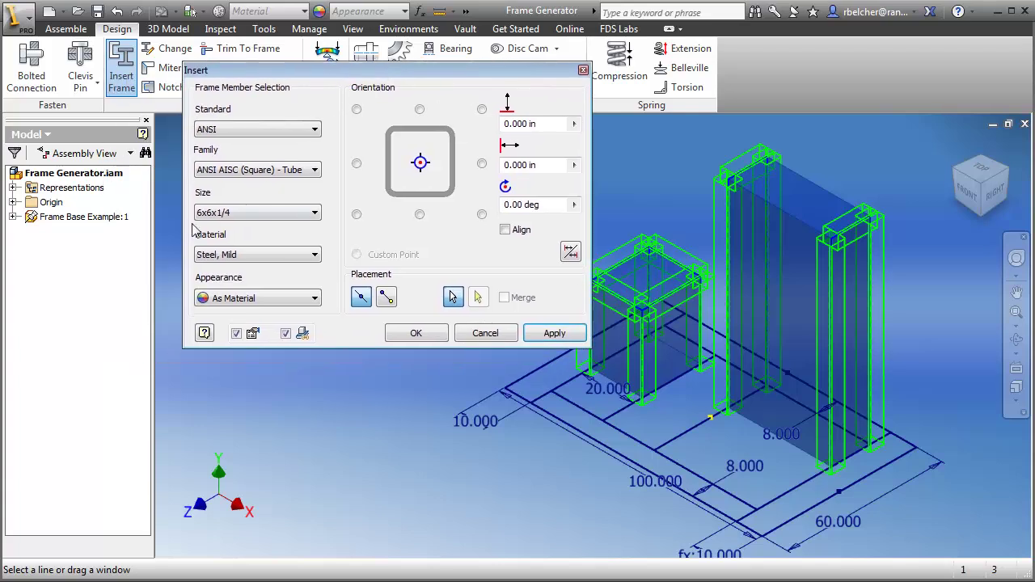
left_click(12, 216)
left_click(57, 263)
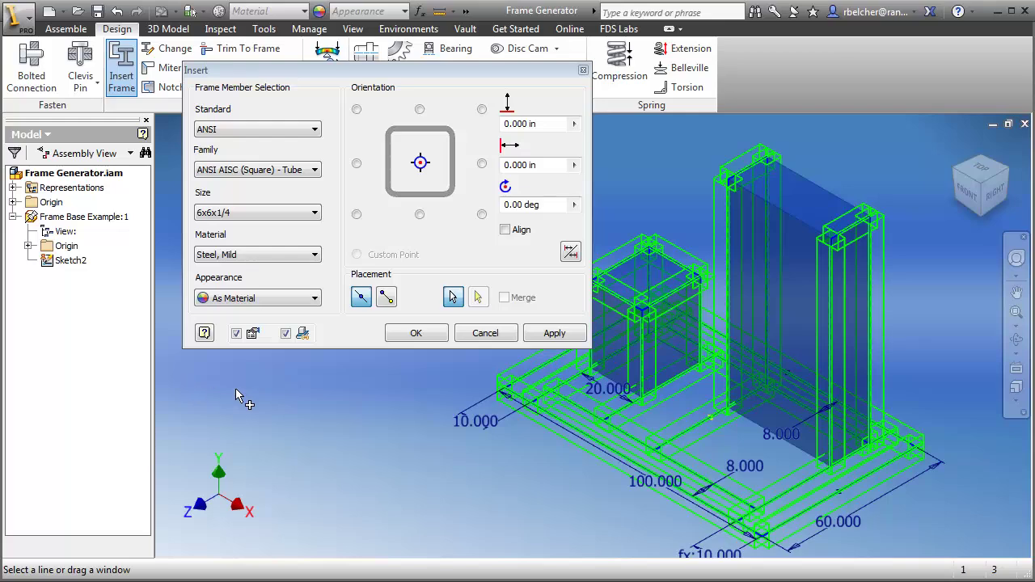
middle_click_drag(576, 463, 586, 473)
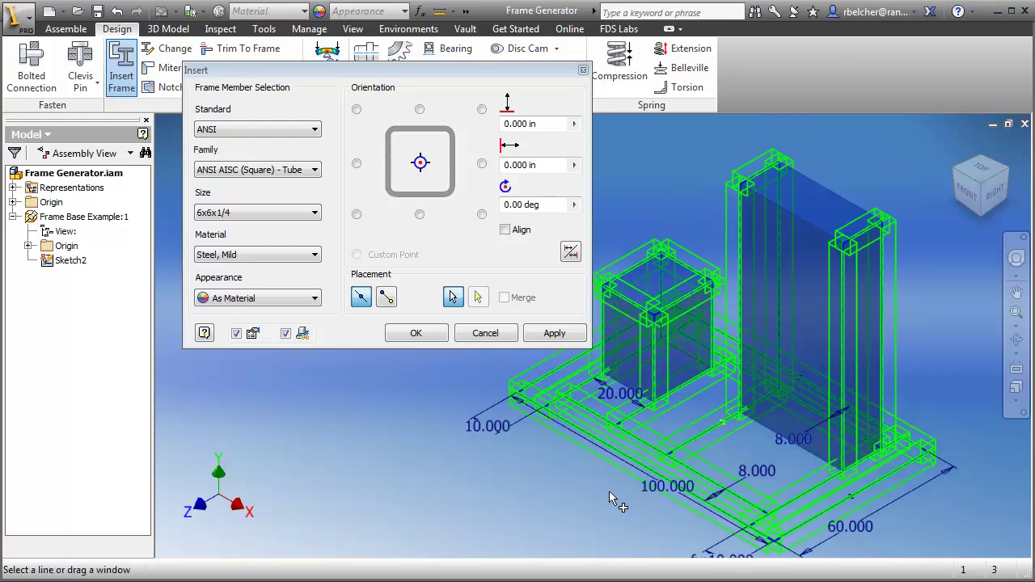
left_click(628, 460)
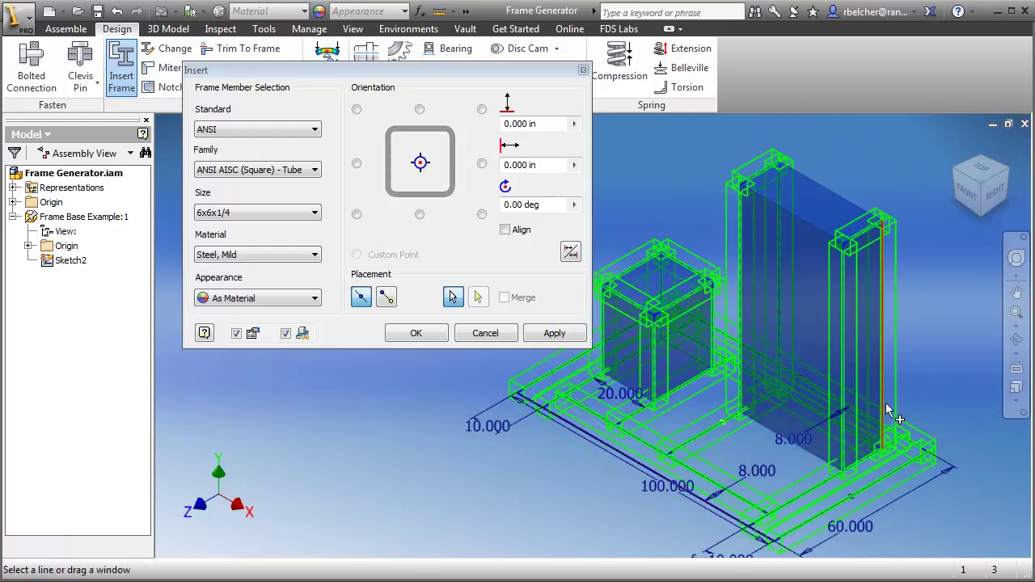
middle_click_drag(528, 492, 564, 470)
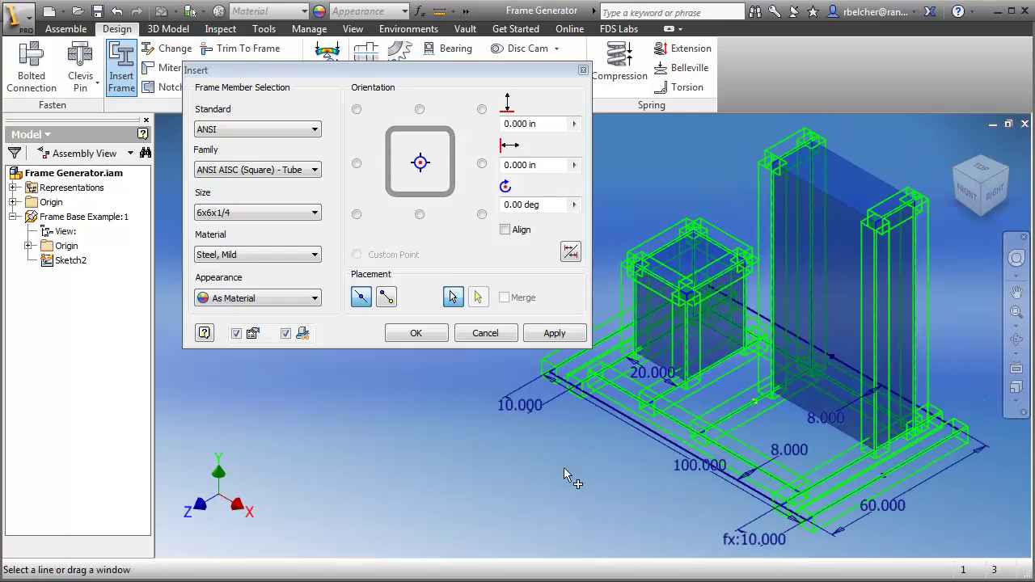
- Create the frame with file names Frame0001.iam and Skeleton0001.ipt, accepting the proposed locations and member names
left_click(412, 334)
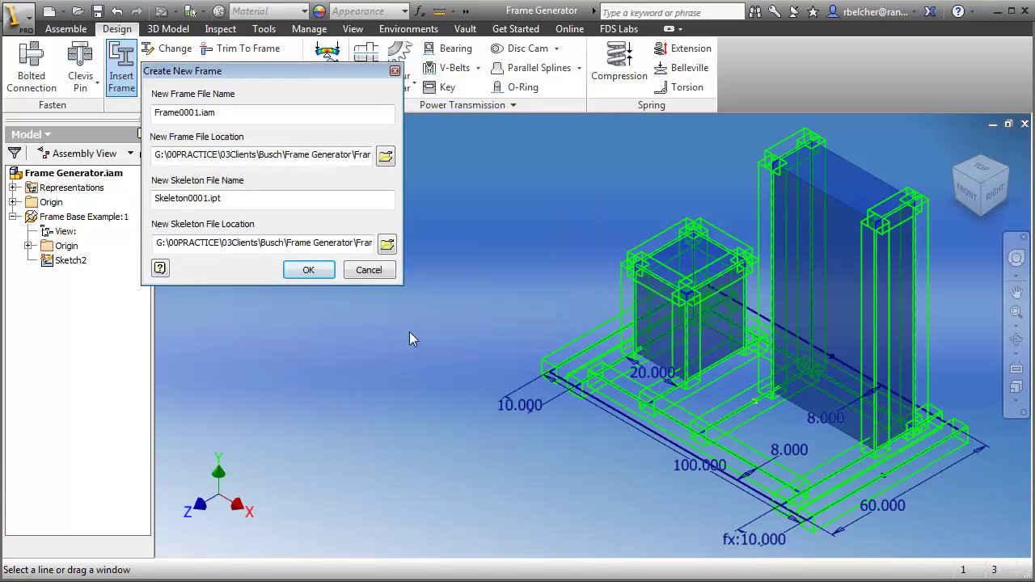
left_click(308, 270)
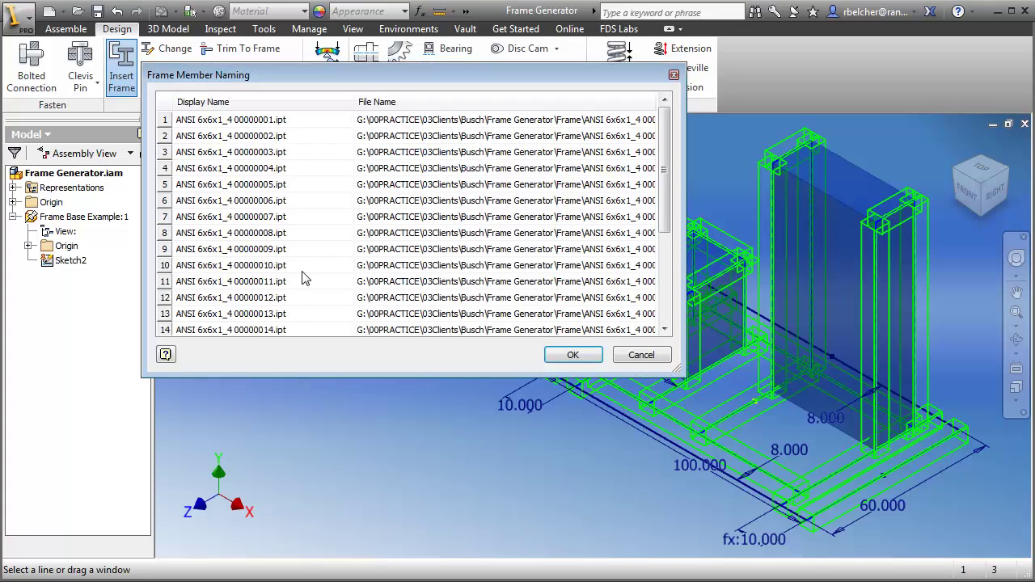
left_click(584, 360)
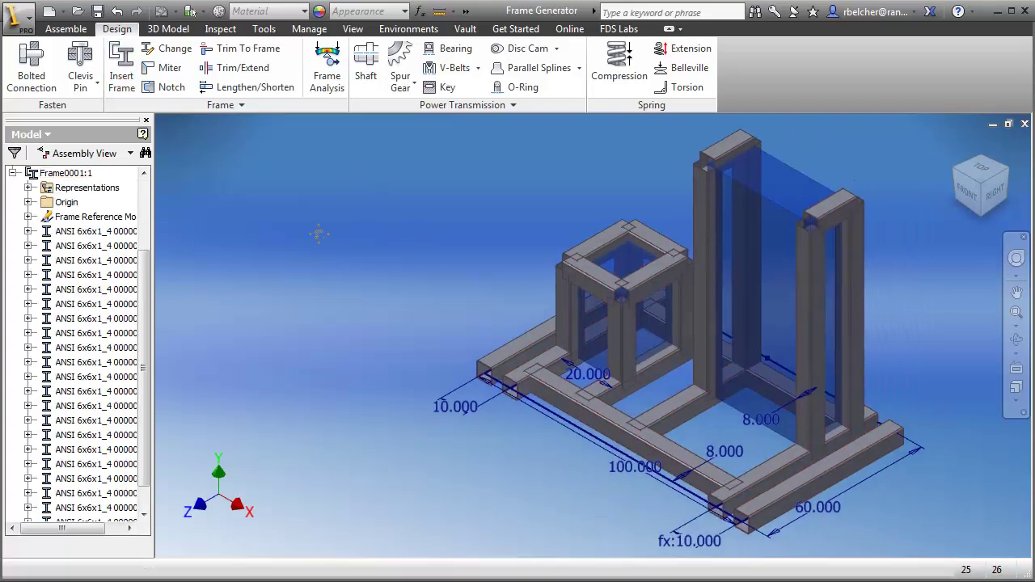
- Set up new frame members from the ANSI MC/C - U-Shape family in size MC 6 x 12
left_click(123, 65)
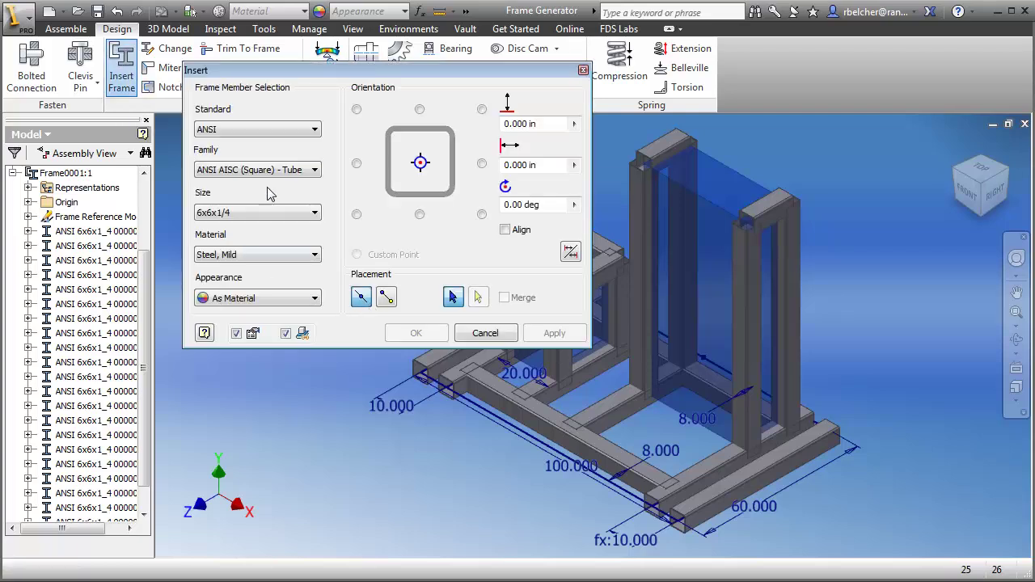
left_click(272, 170)
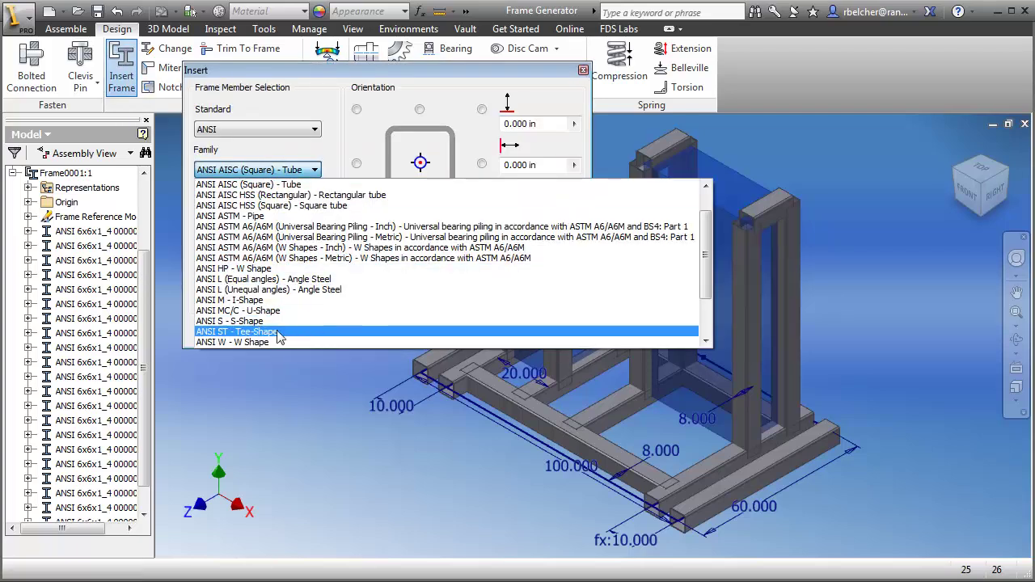
left_click(255, 310)
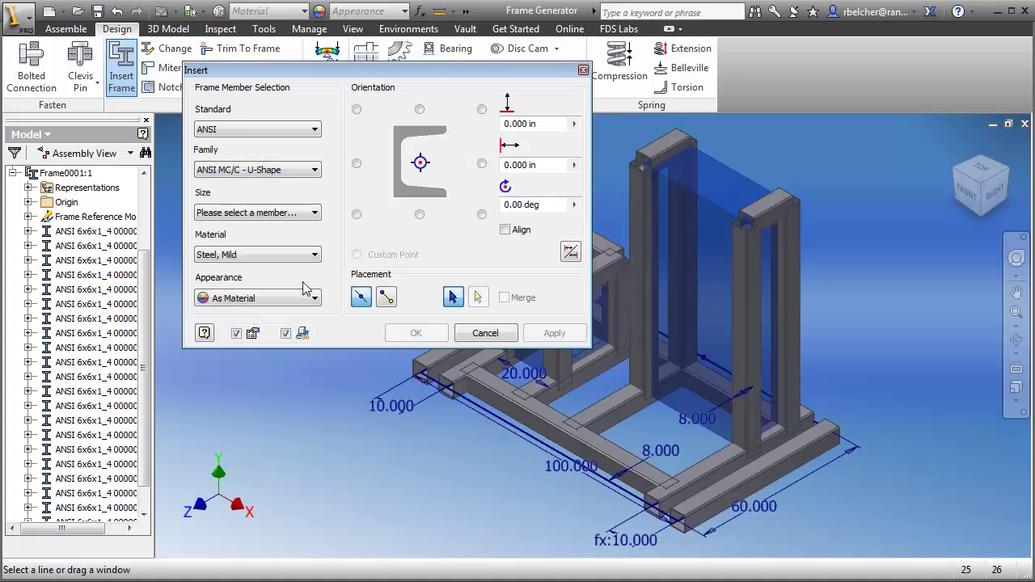
left_click(257, 212)
left_click_drag(314, 236, 313, 257)
left_click(258, 300)
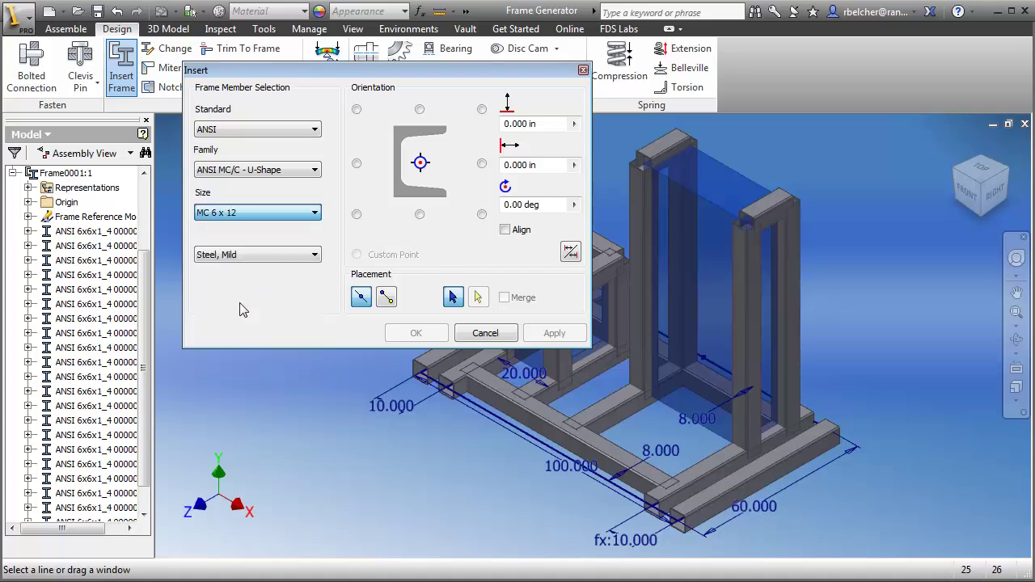
- Insert the channel members along the two long outer base lines, accepting the proposed member names
left_click(509, 437)
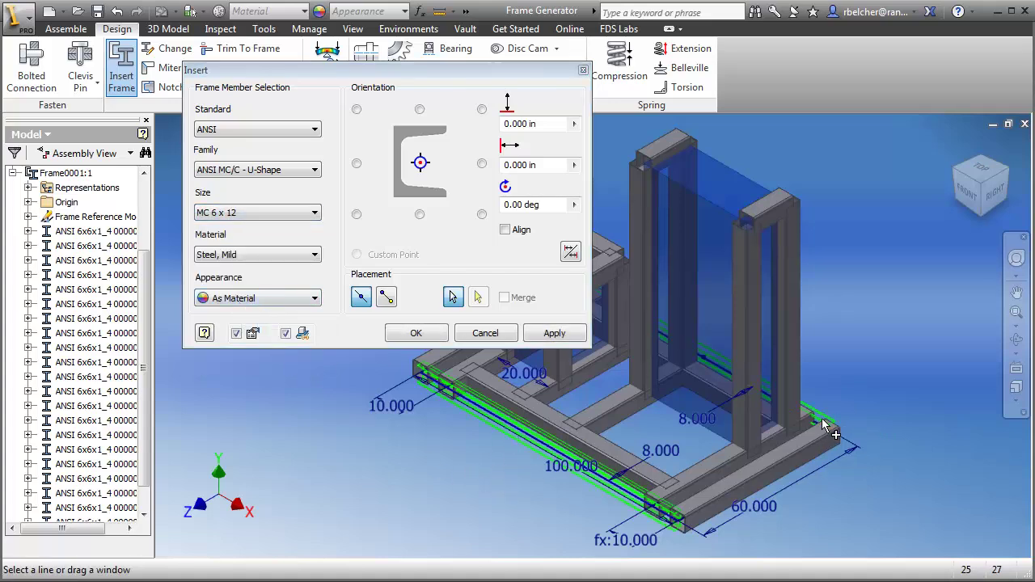
middle_click_drag(852, 428, 903, 390)
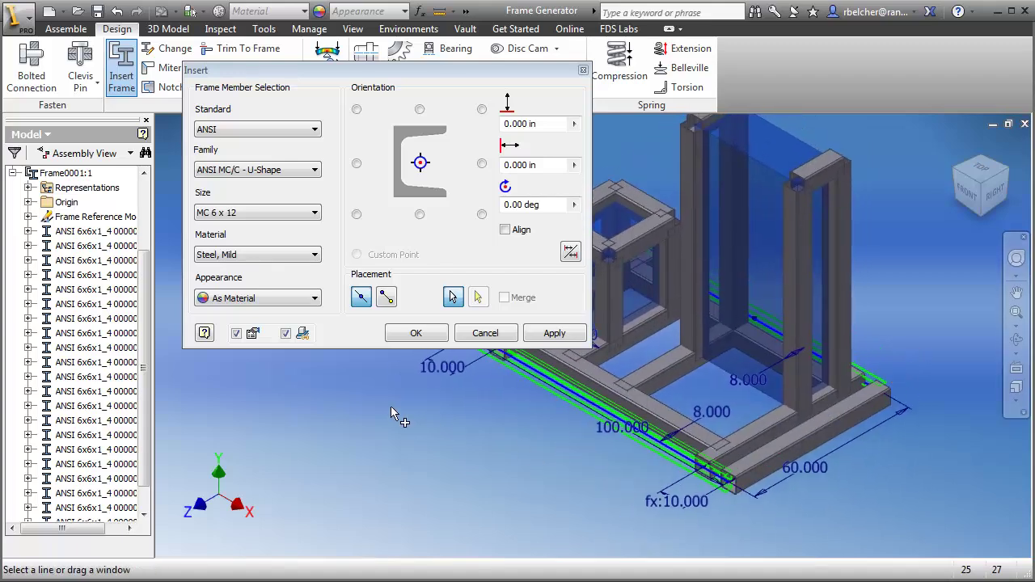
left_click(415, 332)
left_click(572, 356)
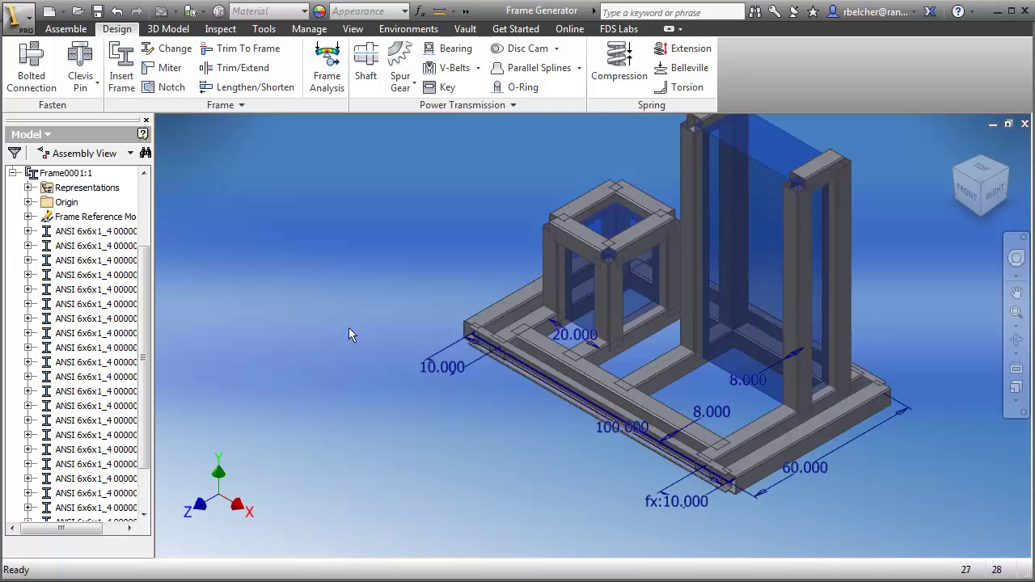
- Turn off the visibility of the Frame Base Example part so only the frame members are shown
middle_click_drag(465, 269, 359, 357)
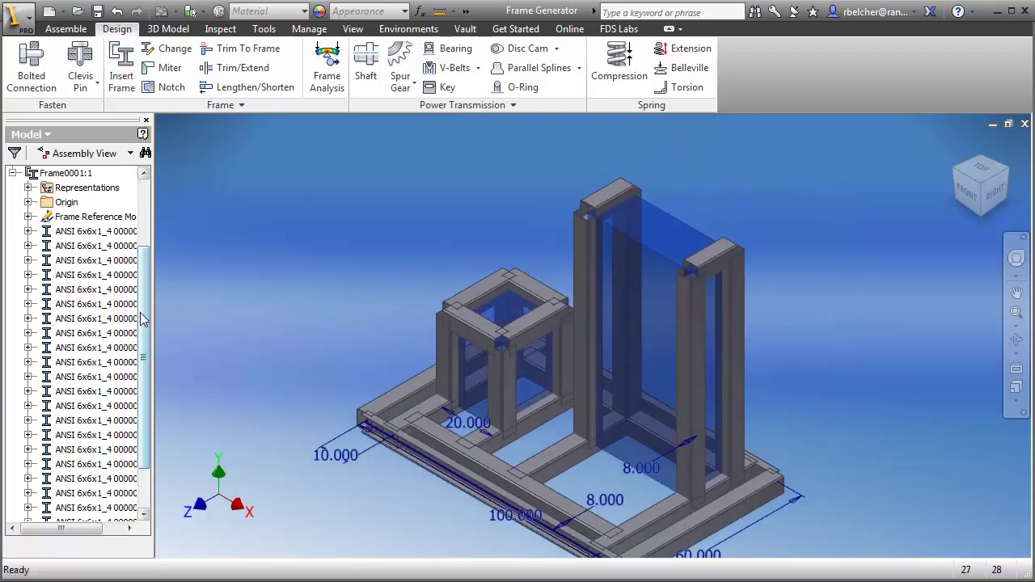
left_click_drag(139, 313, 151, 224)
left_click(59, 221)
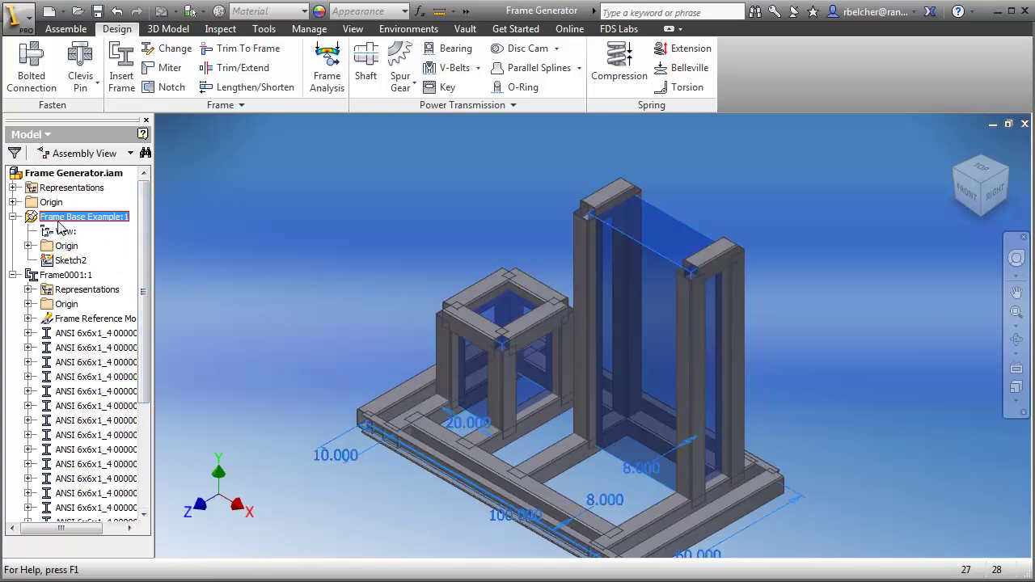
right_click(58, 225)
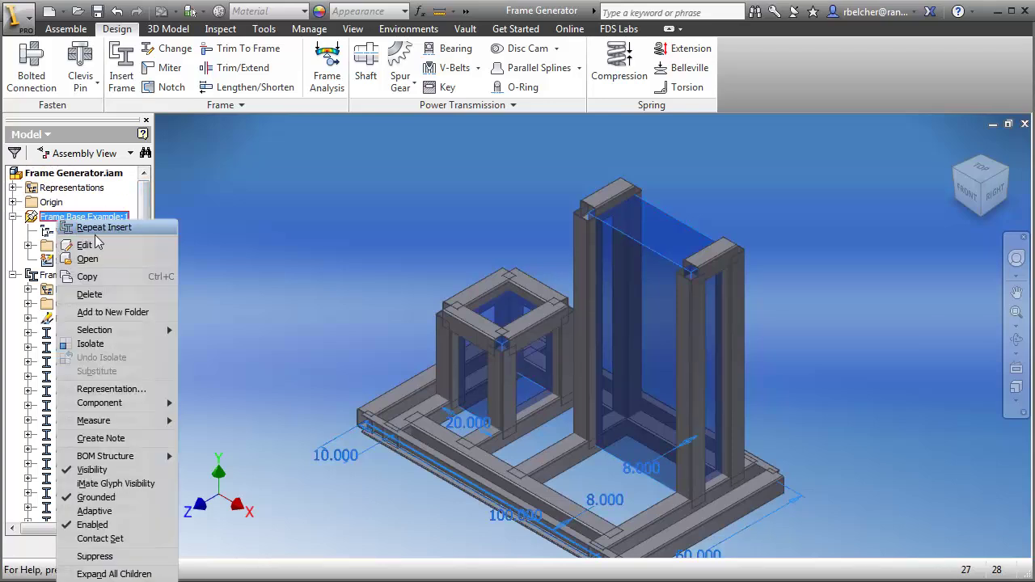
left_click(91, 470)
mouse_move(334, 307)
middle_mouse_down()
mouse_move(291, 314)
mouse_move(342, 250)
mouse_move(280, 331)
mouse_move(305, 288)
mouse_move(274, 318)
mouse_move(278, 291)
mouse_move(274, 303)
middle_mouse_up()
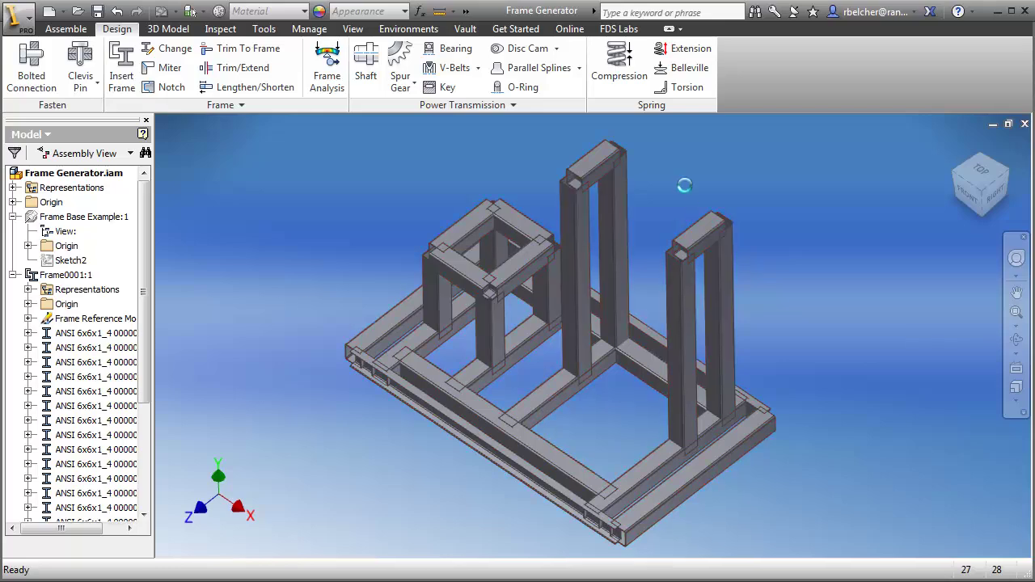
- Miter the front post and the top beam of the tall portal frame next to the small box frame
scroll(683, 194, "down", 3)
middle_click_drag(680, 217, 630, 293)
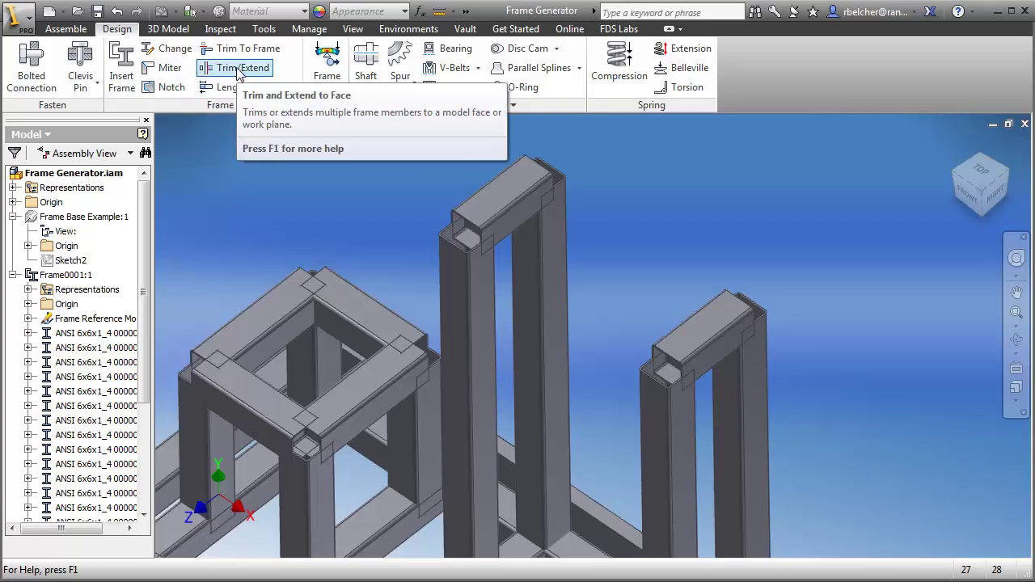
left_click(166, 68)
scroll(721, 217, "up", 3)
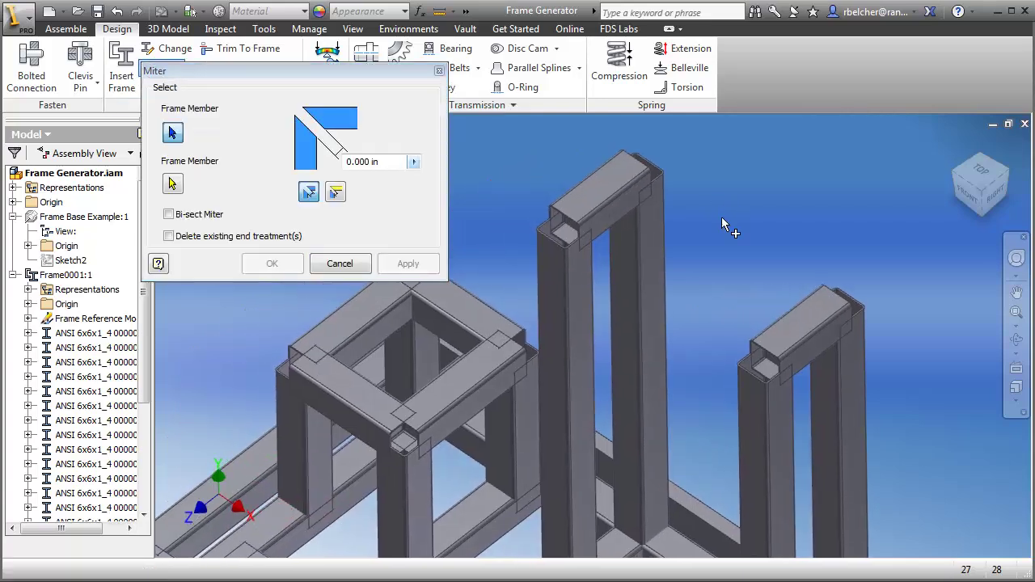
left_click(574, 263)
left_click(577, 221)
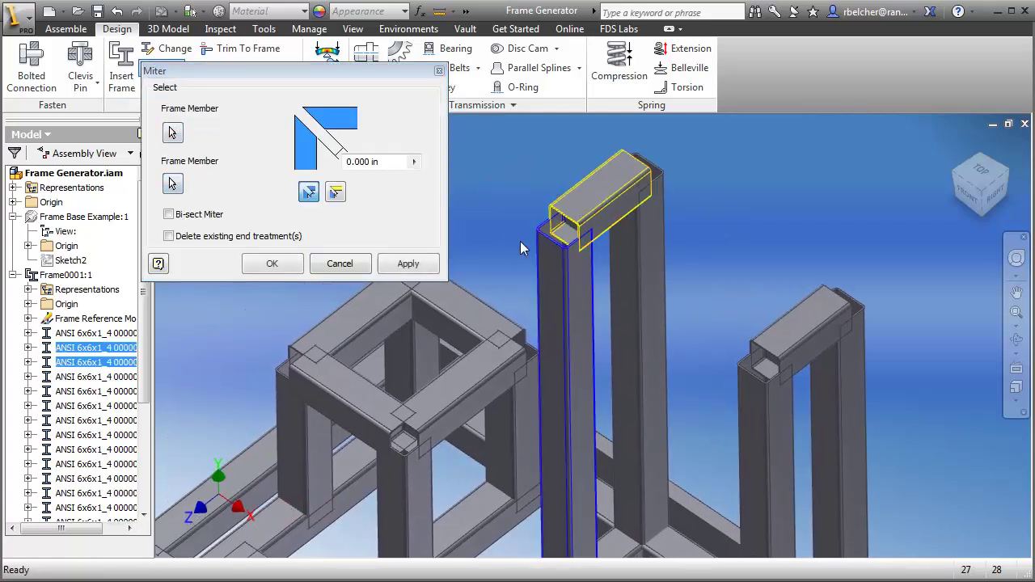
left_click(408, 264)
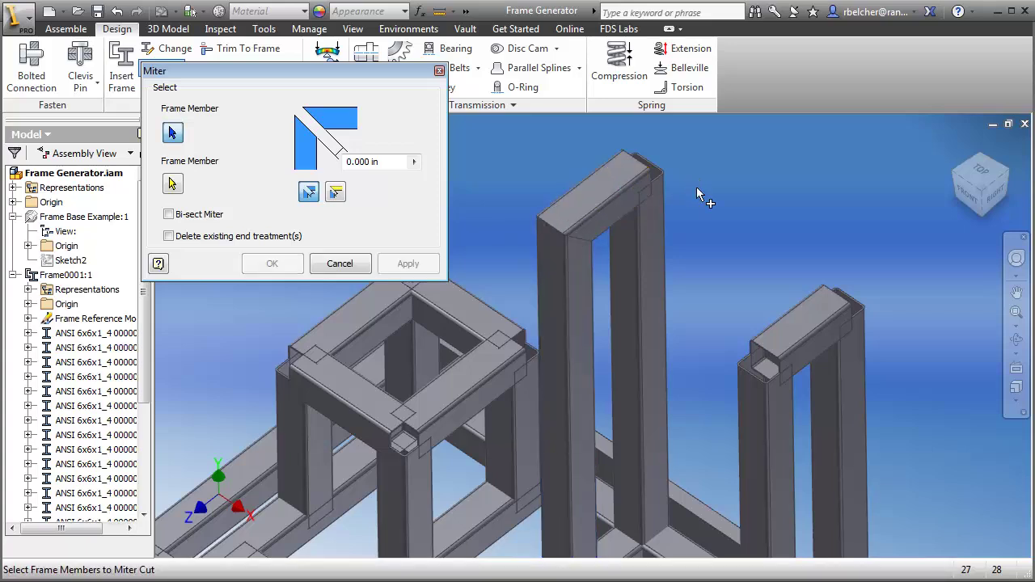
- Miter the rear post and the top beam of the same portal frame beside the small box frame
middle_click_drag(692, 155, 692, 243)
scroll(691, 262, "up", 3)
left_click(569, 280)
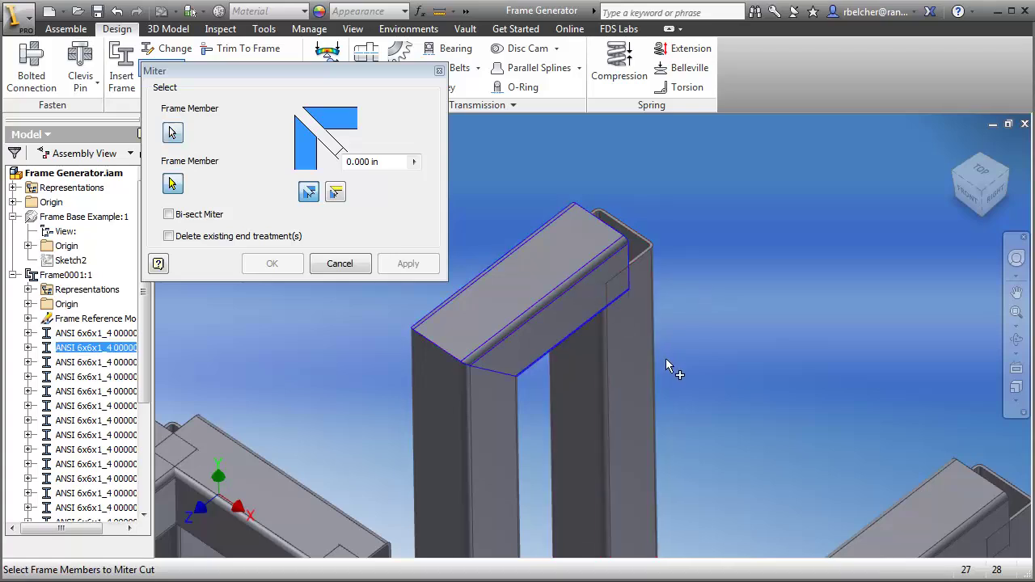
left_click(633, 352)
left_click(408, 263)
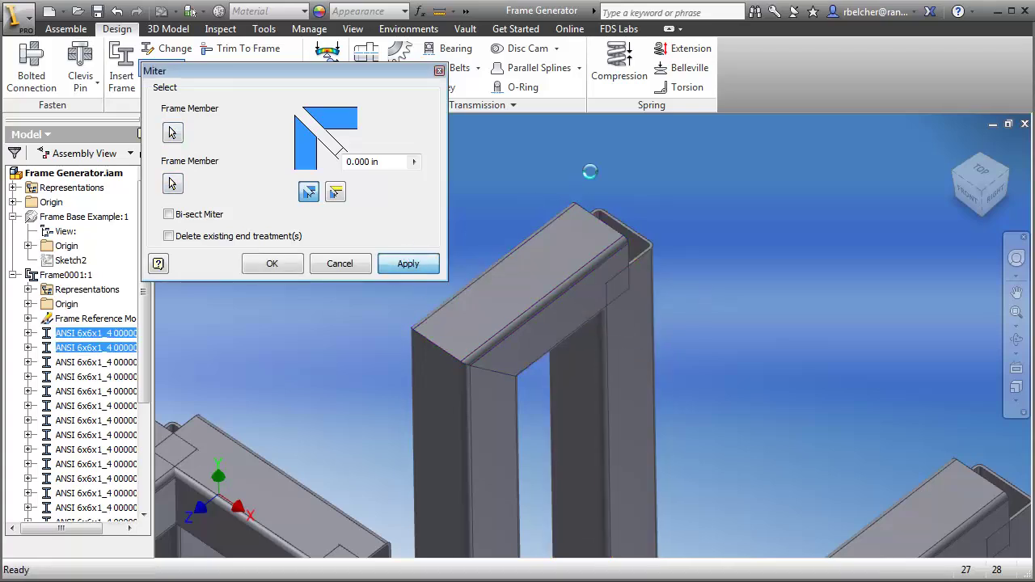
- Miter the top beam with the rear post of the portal frame at the skid's end
middle_click_drag(802, 335, 598, 113)
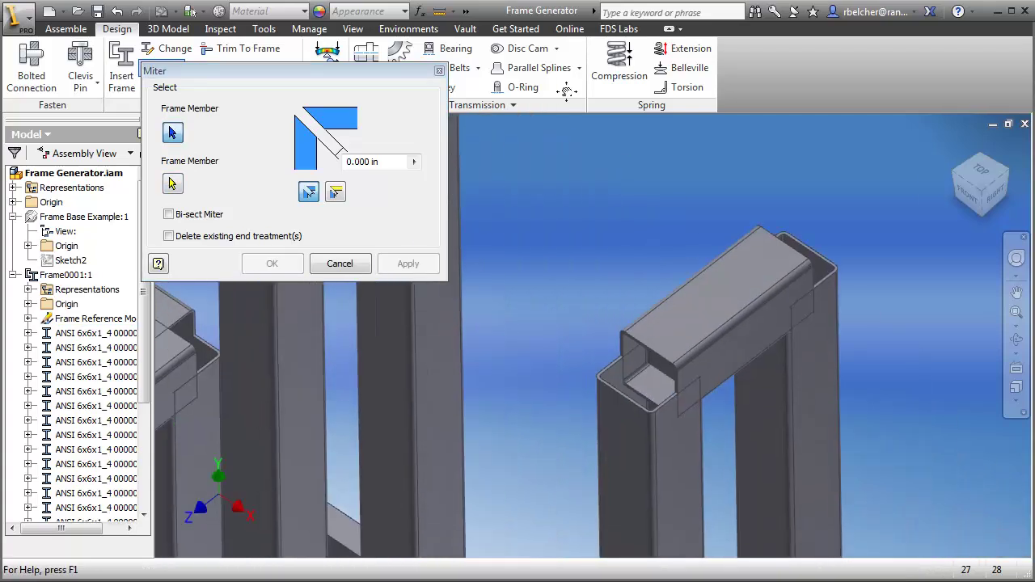
left_click(739, 272)
left_click(808, 347)
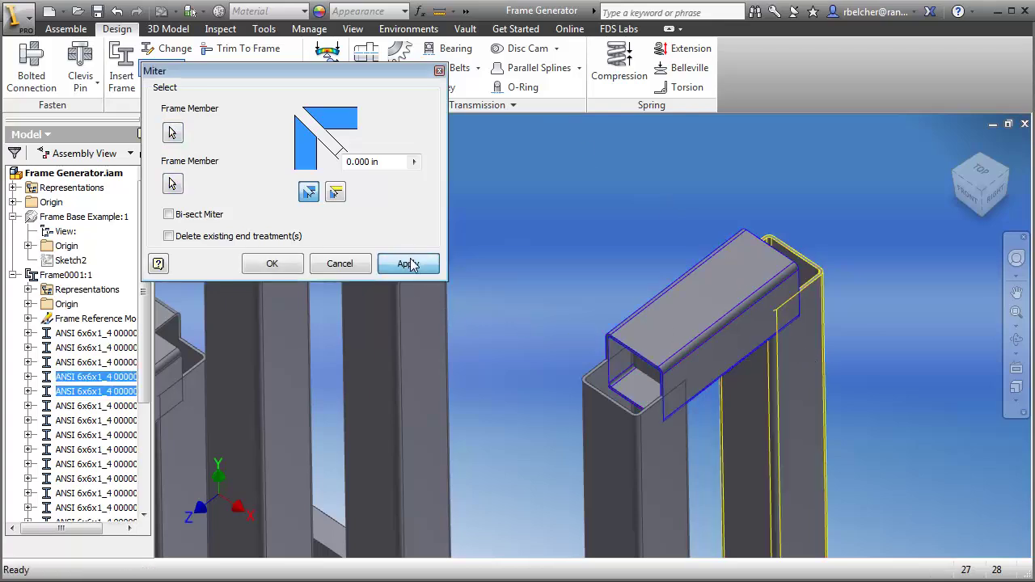
left_click(409, 264)
- Miter the top beam with the front post of the end portal frame and finish mitering
left_click(684, 315)
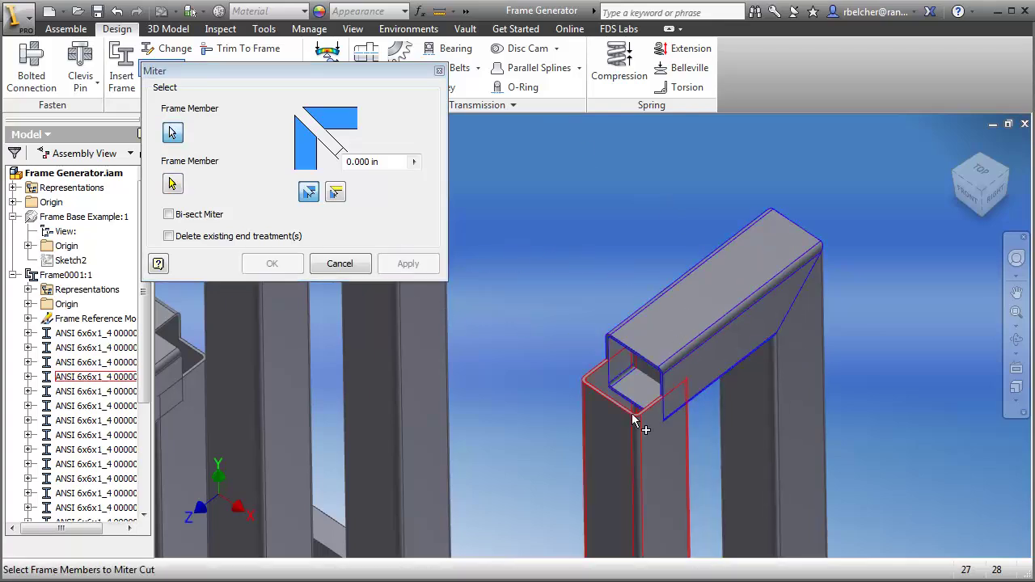
left_click(636, 419)
left_click(409, 263)
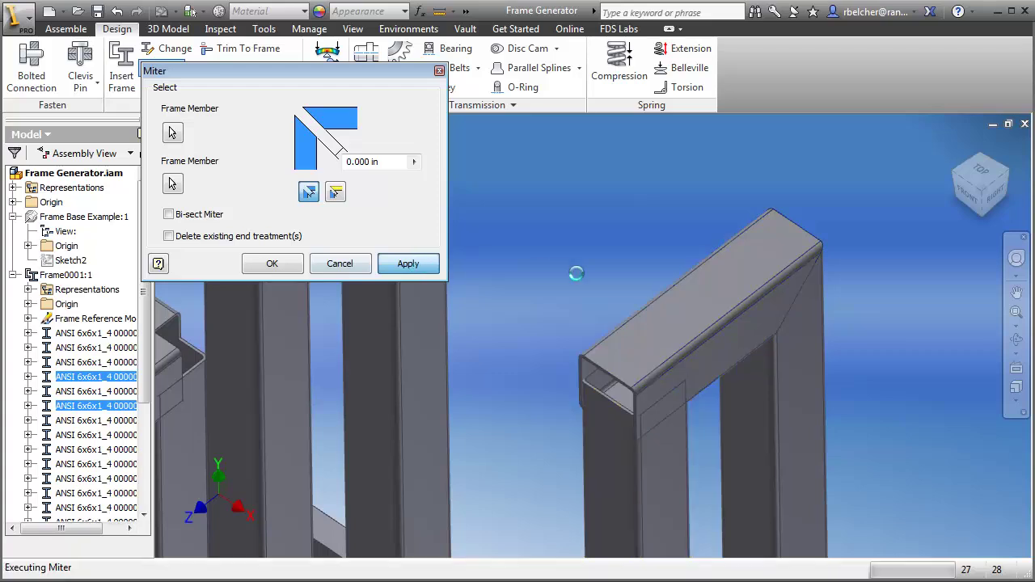
middle_click_drag(568, 243, 712, 266)
scroll(696, 259, "down", 3)
left_click(439, 73)
- Trim the box frame's left and back top beams to each other at their shared corner with Trim to Frame, left beam first
middle_click_drag(232, 339, 345, 283)
middle_click_drag(407, 266, 412, 310)
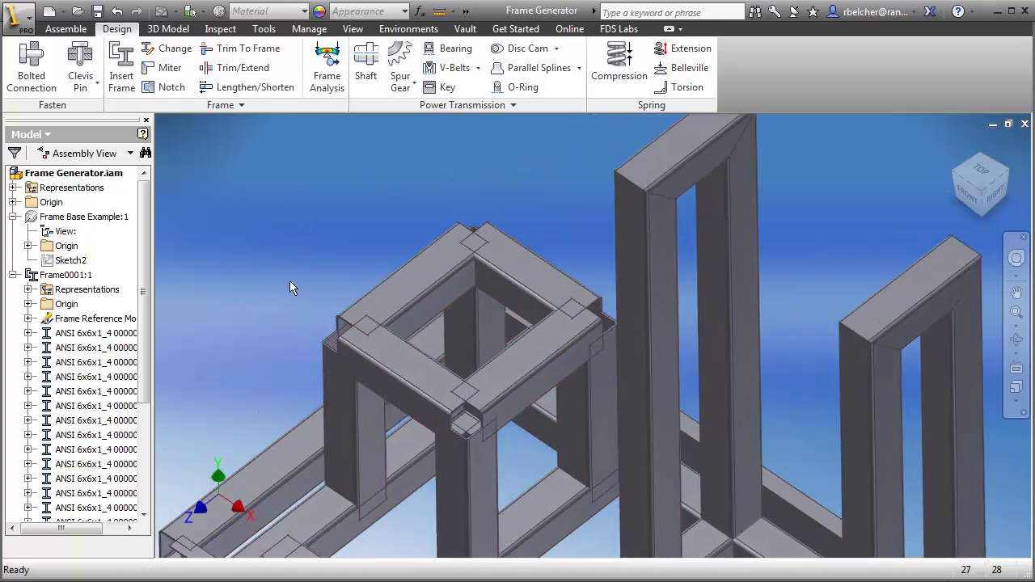
left_click(247, 55)
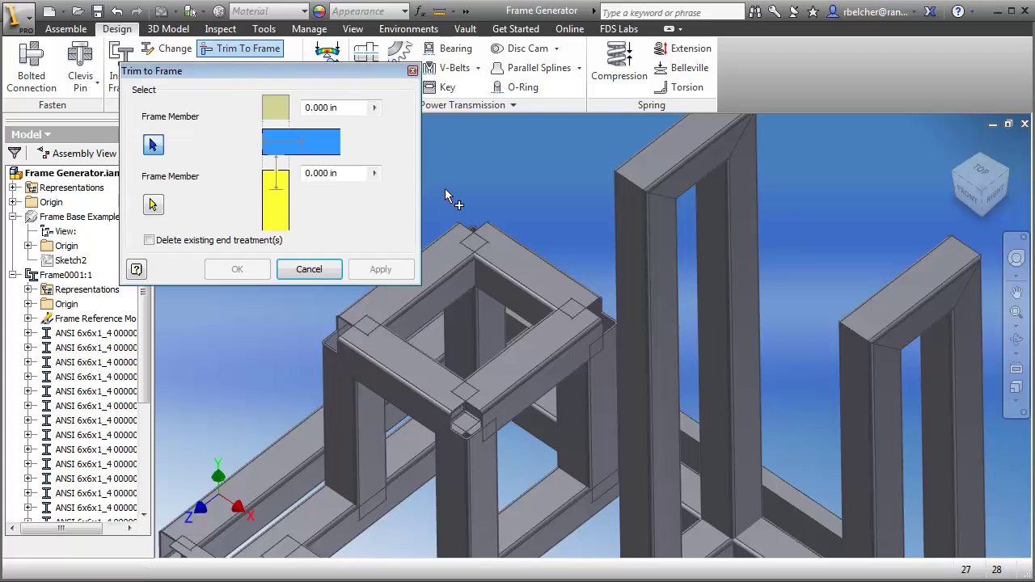
middle_click_drag(445, 193, 557, 165)
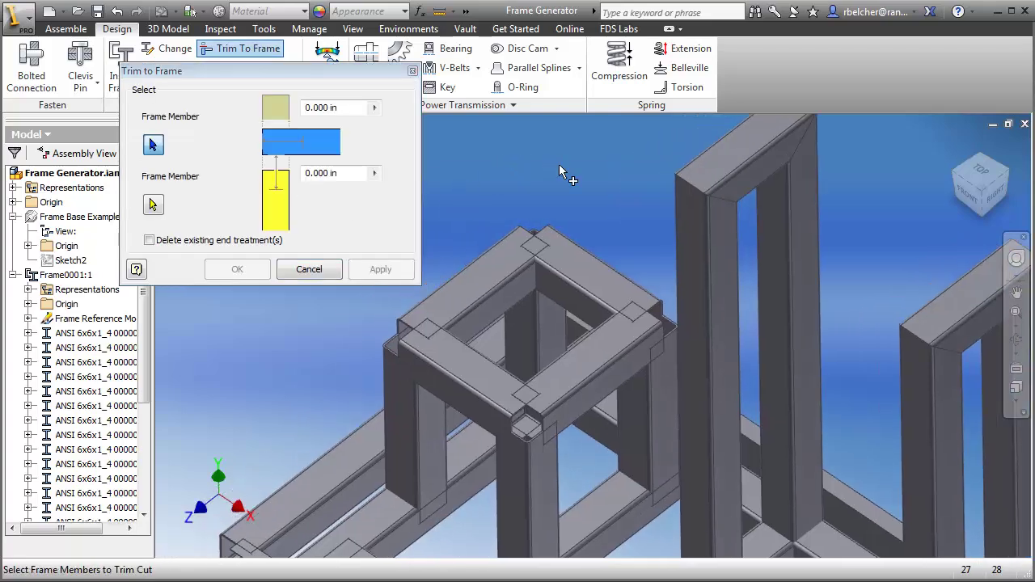
scroll(521, 211, "up", 3)
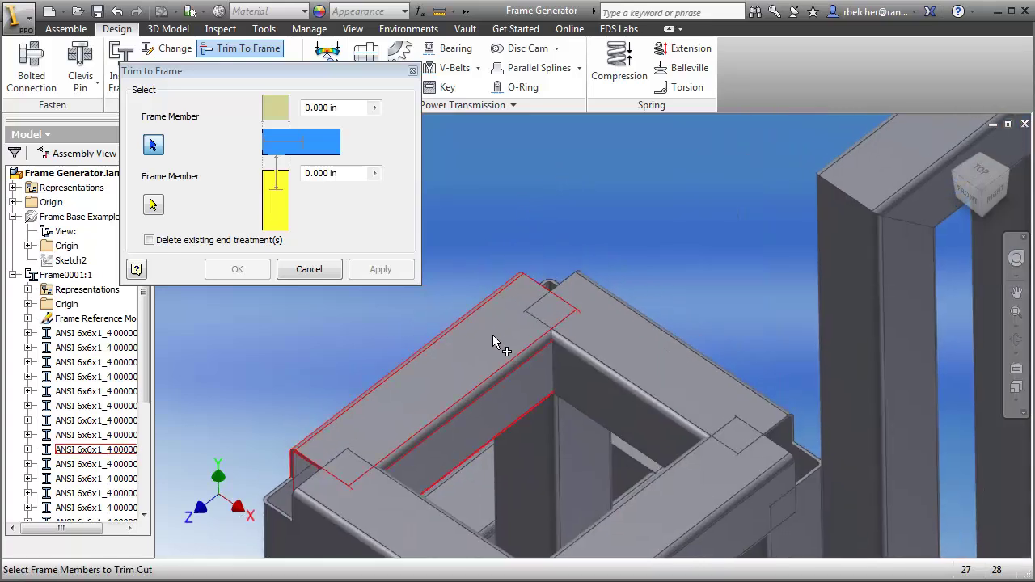
left_click(489, 338)
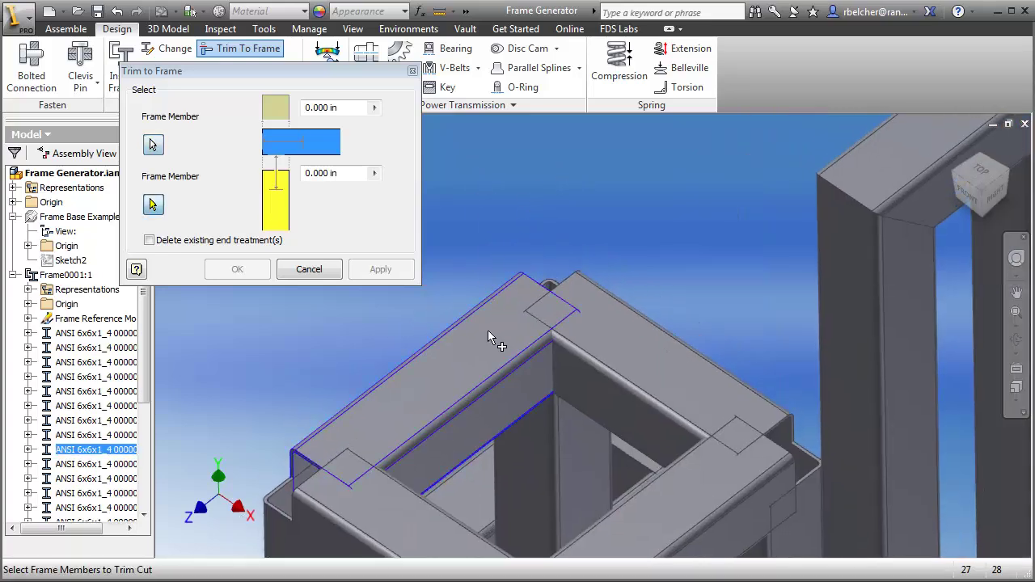
left_click(617, 333)
left_click(404, 269)
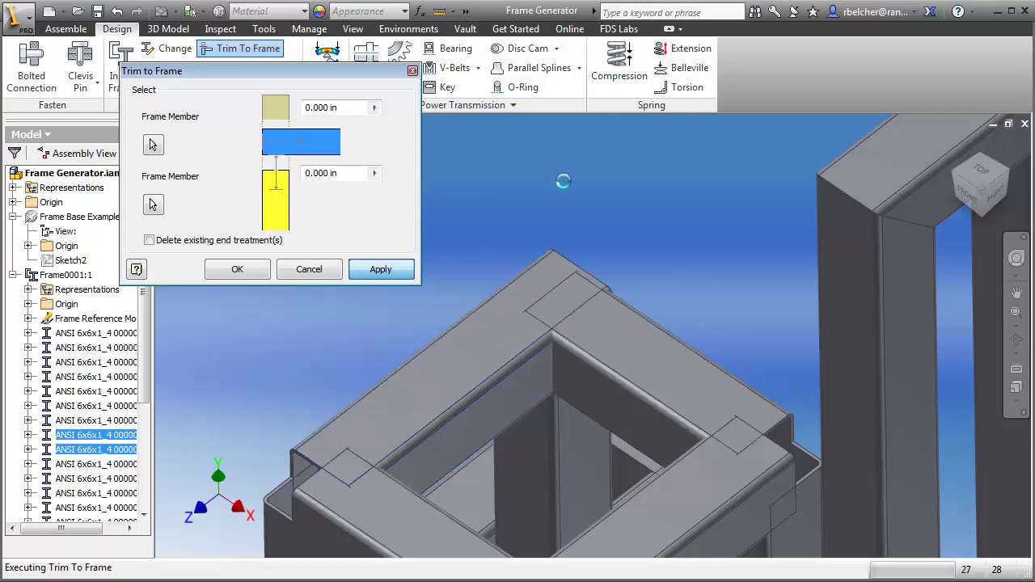
- Trim the box frame's back and front top beams to its right top beam at the two right corners
middle_click_drag(693, 289, 591, 233)
left_click(588, 357)
left_click(568, 220)
left_click(384, 269)
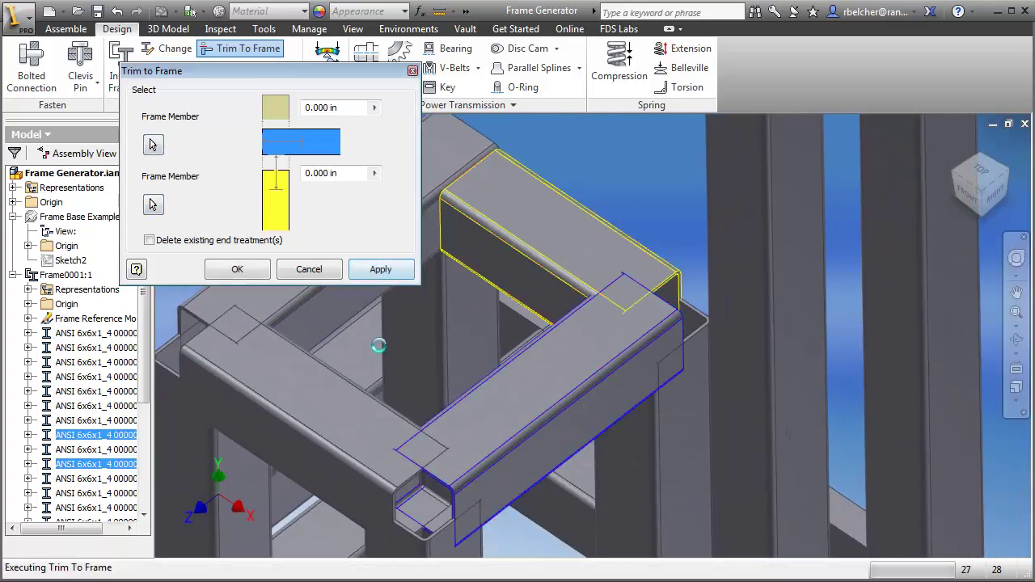
middle_click_drag(477, 343, 623, 303)
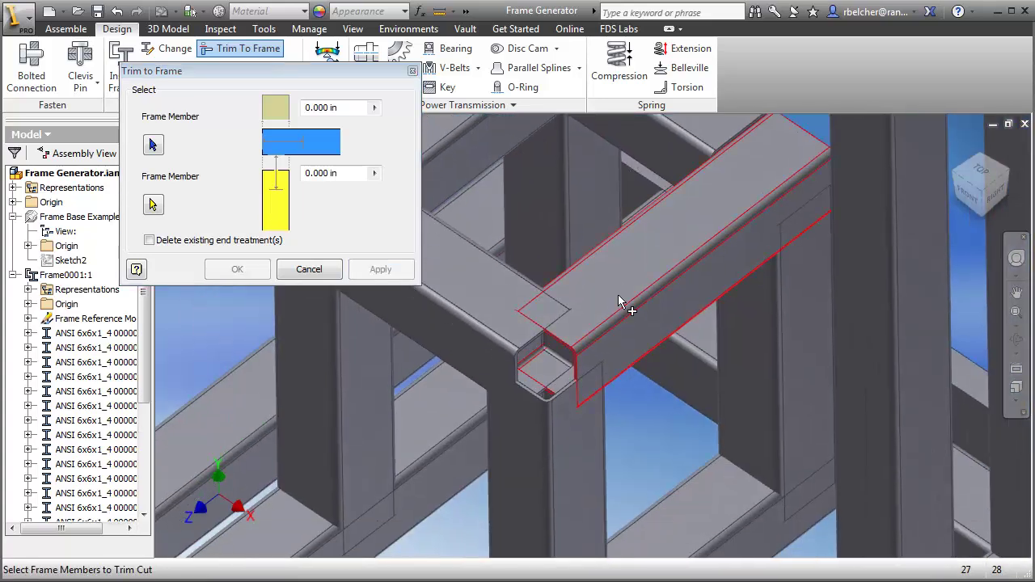
left_click(489, 307)
left_click(380, 269)
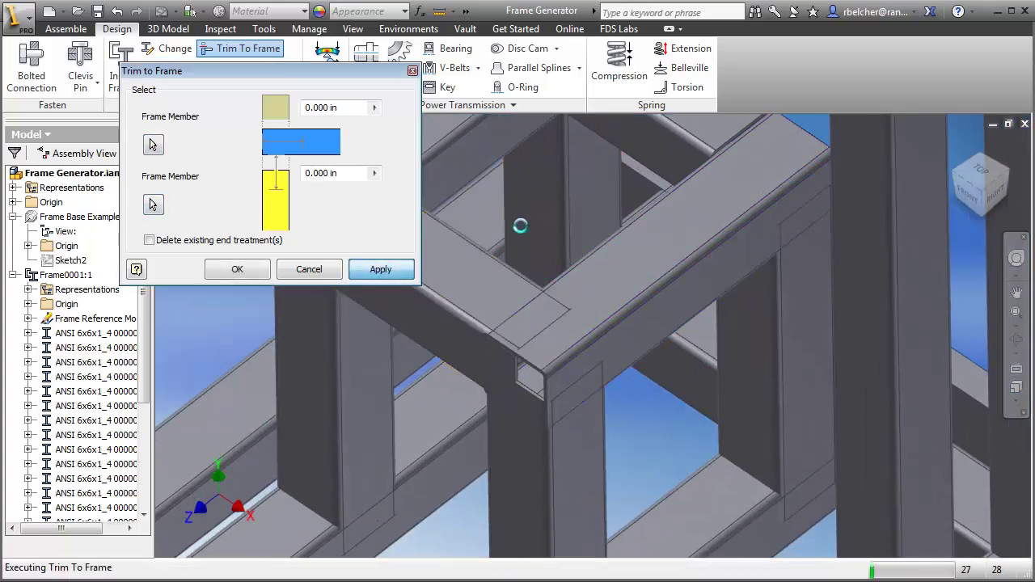
- Trim the front top beam of the box frame to the left top beam at the front-left corner
middle_click_drag(522, 228, 731, 323)
left_click(591, 232)
left_click(567, 326)
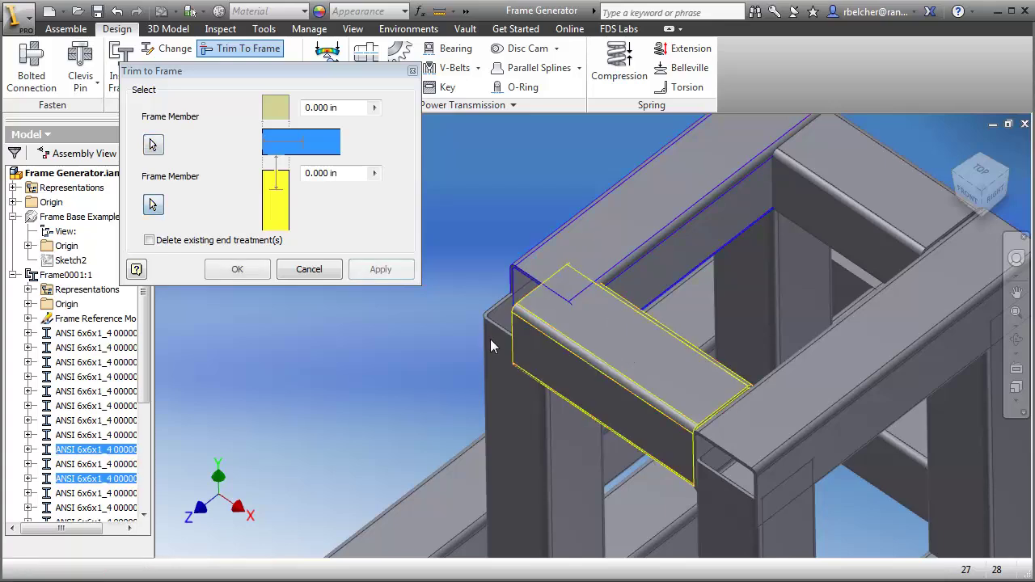
left_click(379, 270)
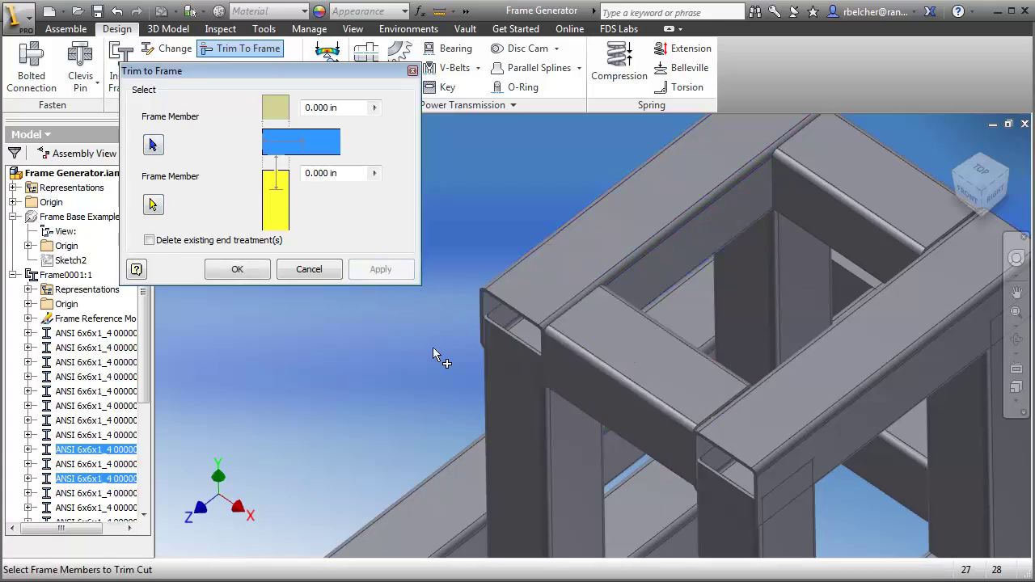
- Trim the skid base's front channel and left end tube to each other at the front-left corner, channel first
middle_click_drag(472, 341, 532, 242)
scroll(530, 247, "down", 4)
scroll(518, 279, "down", 6)
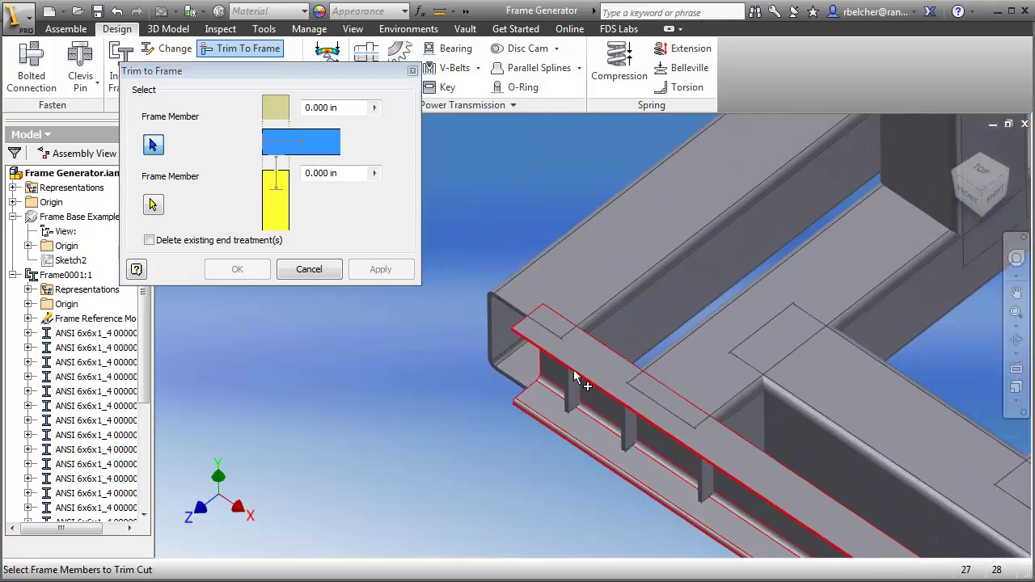
left_click(602, 377)
left_click(592, 250)
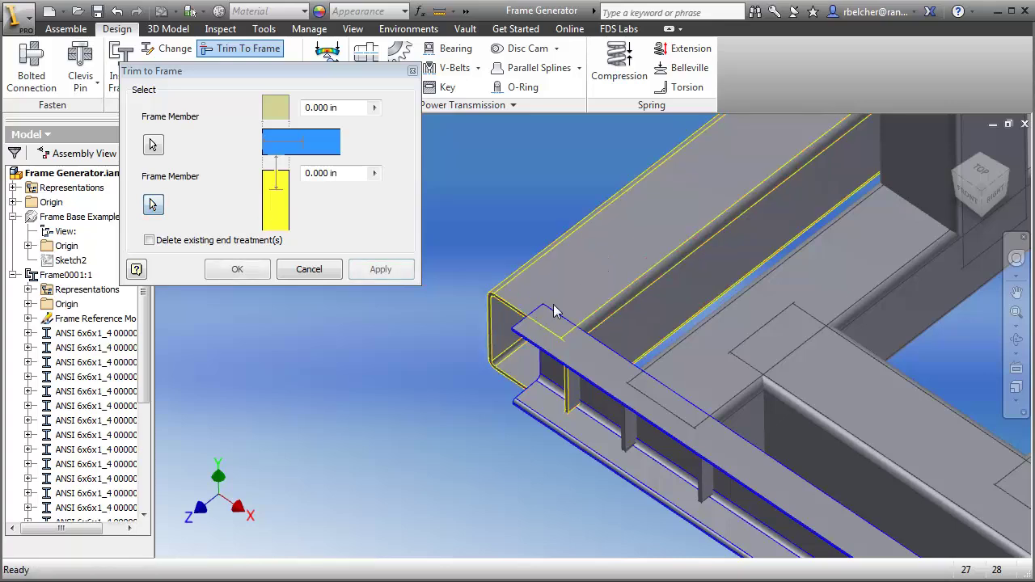
left_click(384, 274)
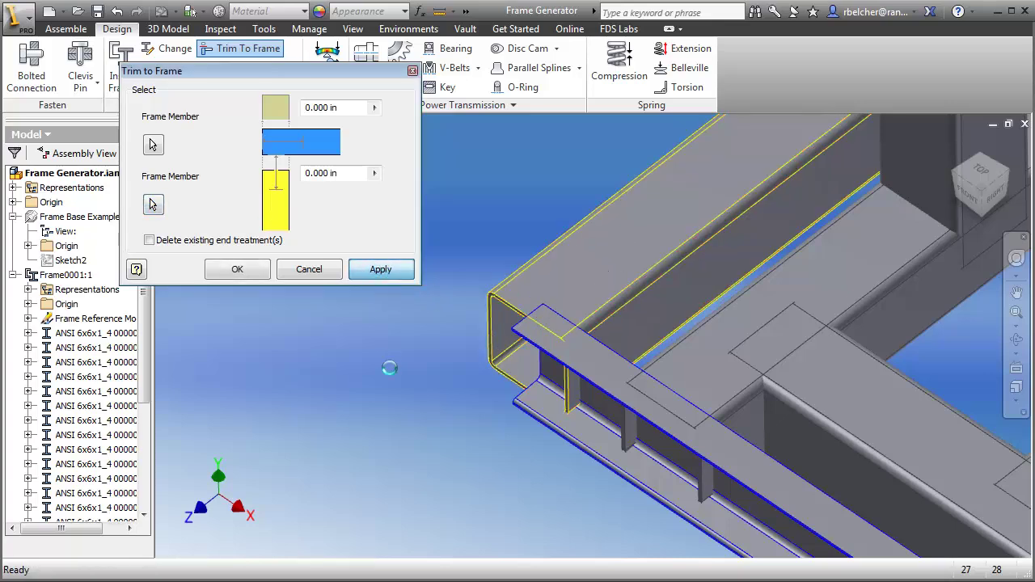
- Trim the front channel and the right end tube of the base to each other at the front-right corner
middle_click_drag(686, 431, 586, 336)
scroll(582, 335, "down", 5)
middle_click_drag(704, 378, 573, 232)
scroll(757, 374, "up", 2)
left_click(589, 332)
left_click(655, 330)
left_click(397, 271)
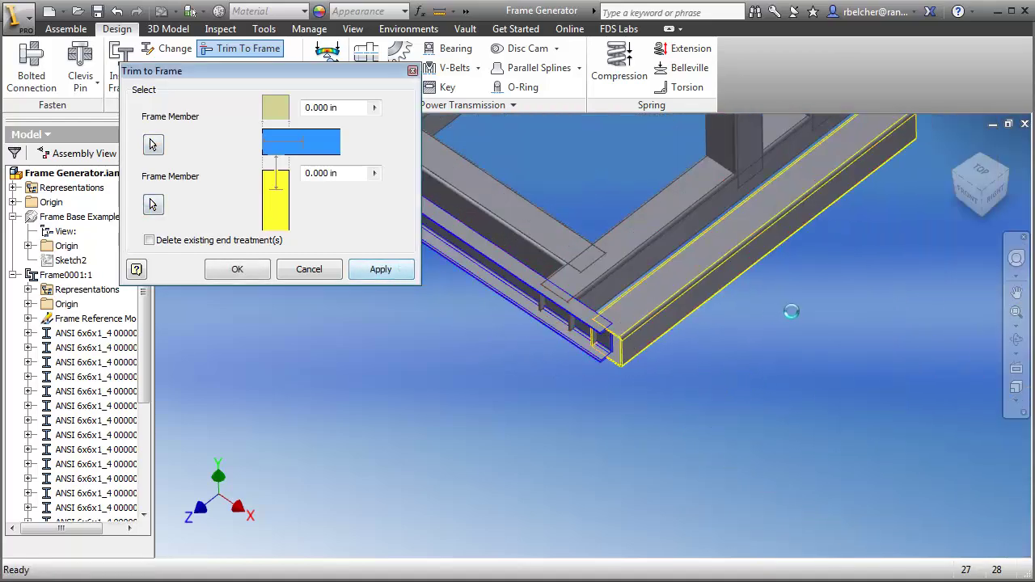
- Trim the back channel and the right end tube of the base to each other at the back-right corner
middle_click_drag(888, 269, 737, 435)
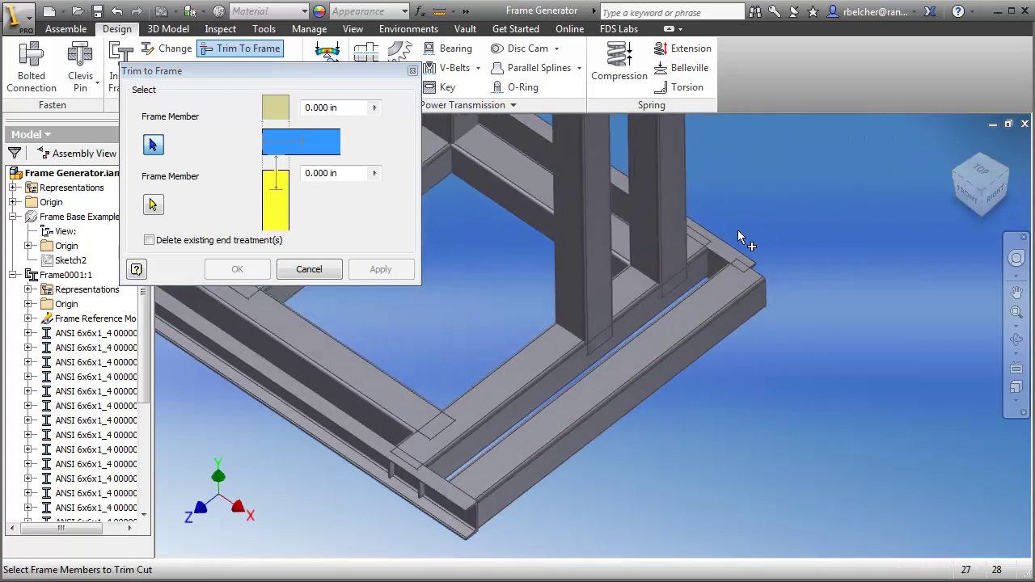
left_click(726, 252)
left_click(730, 306)
left_click(387, 273)
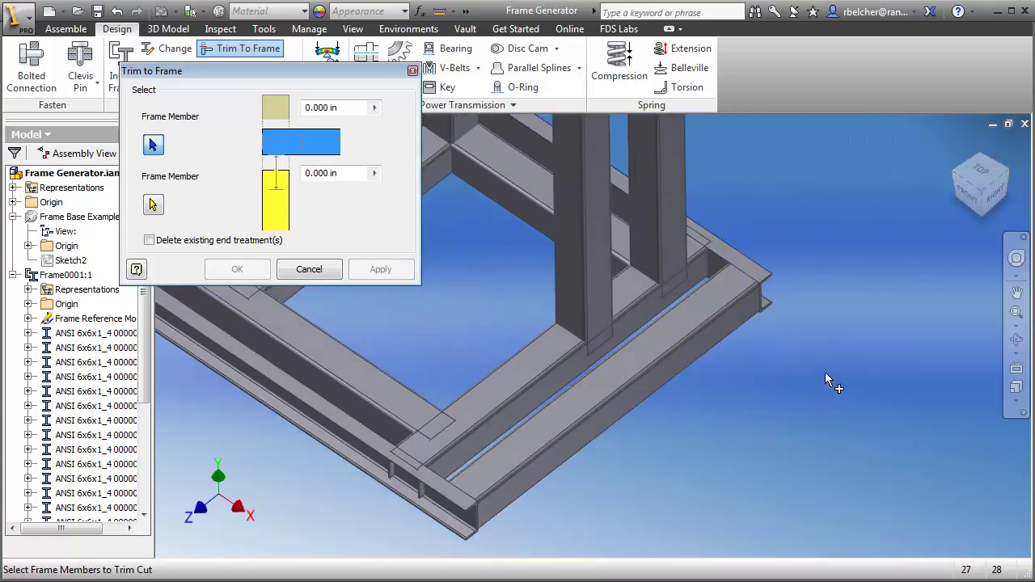
- Trim the back channel and the left end tube at the base's back-left corner, and finish Trim to Frame
key("F2")
left_click_drag(829, 376, 889, 365)
scroll(888, 366, "up", 3)
middle_click_drag(876, 414, 679, 406, "shift")
middle_click_drag(965, 401, 860, 389)
scroll(711, 400, "down", 5)
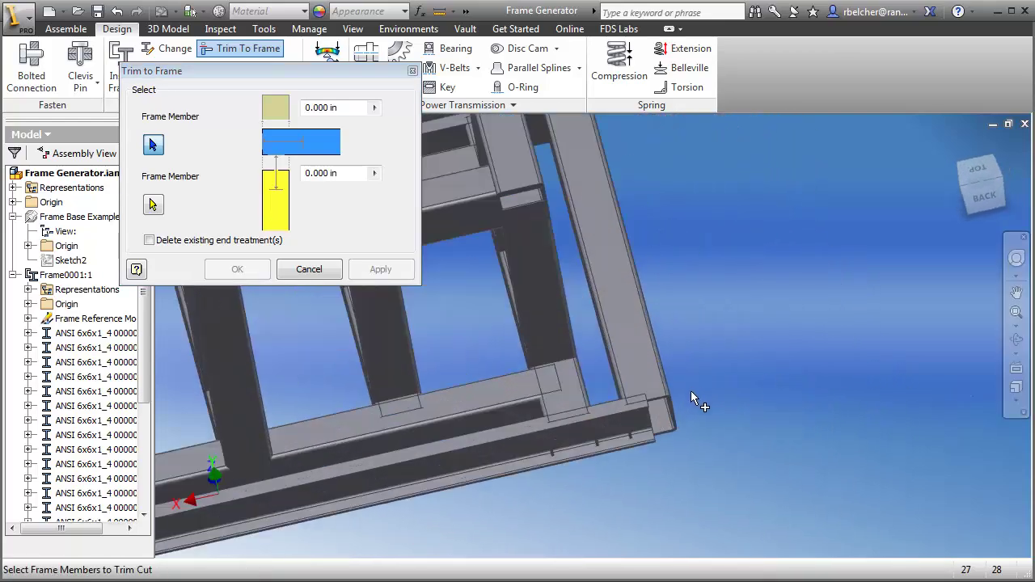
left_click(612, 422)
left_click(645, 380)
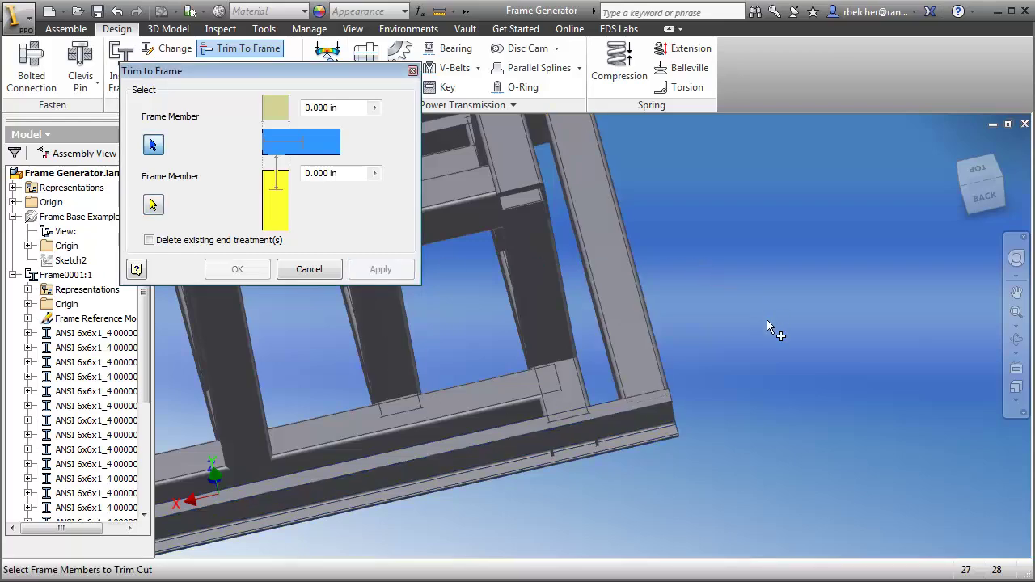
left_click(955, 146)
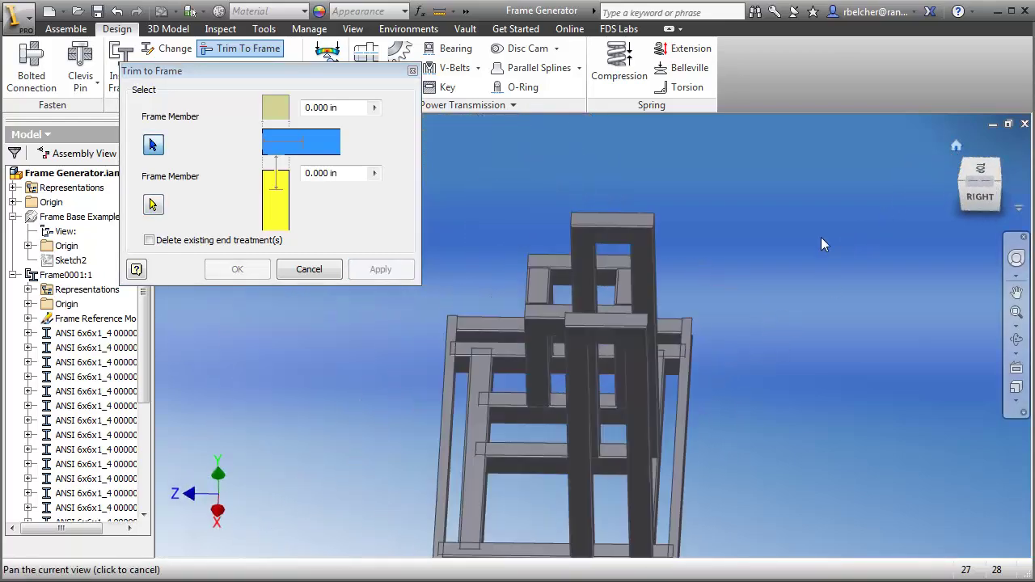
scroll(545, 372, "down", 5)
middle_click_drag(546, 372, 590, 412)
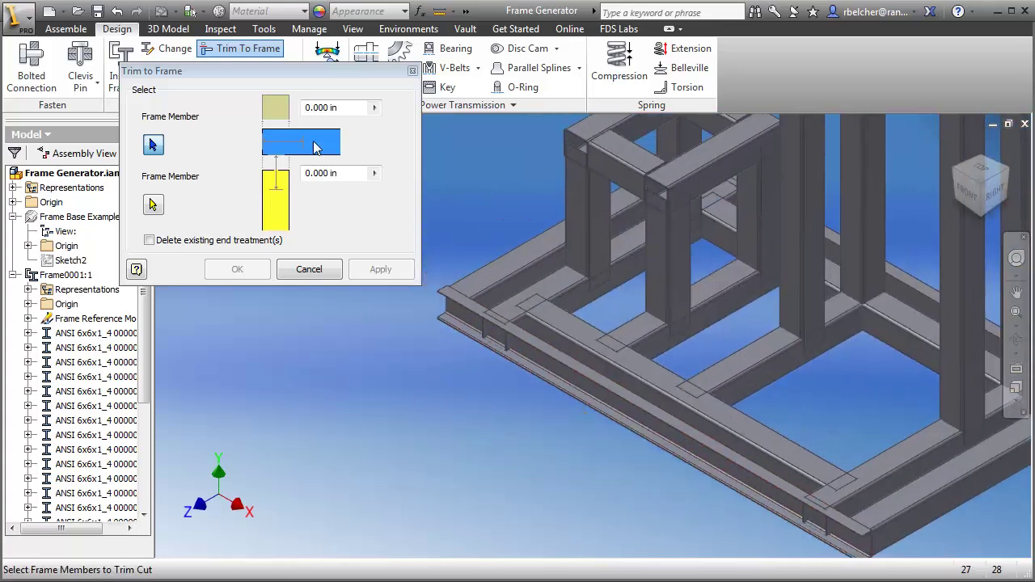
left_click(412, 73)
- Trim all vertical posts of the box frame and both portal frames to the top face of the base tube with Trim/Extend
middle_click_drag(331, 230, 289, 291)
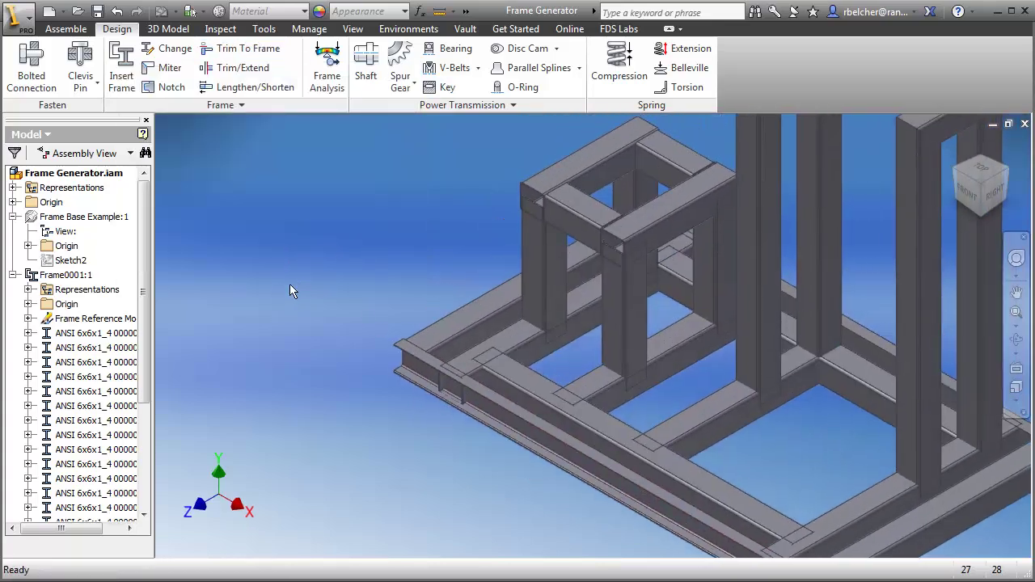
left_click(243, 68)
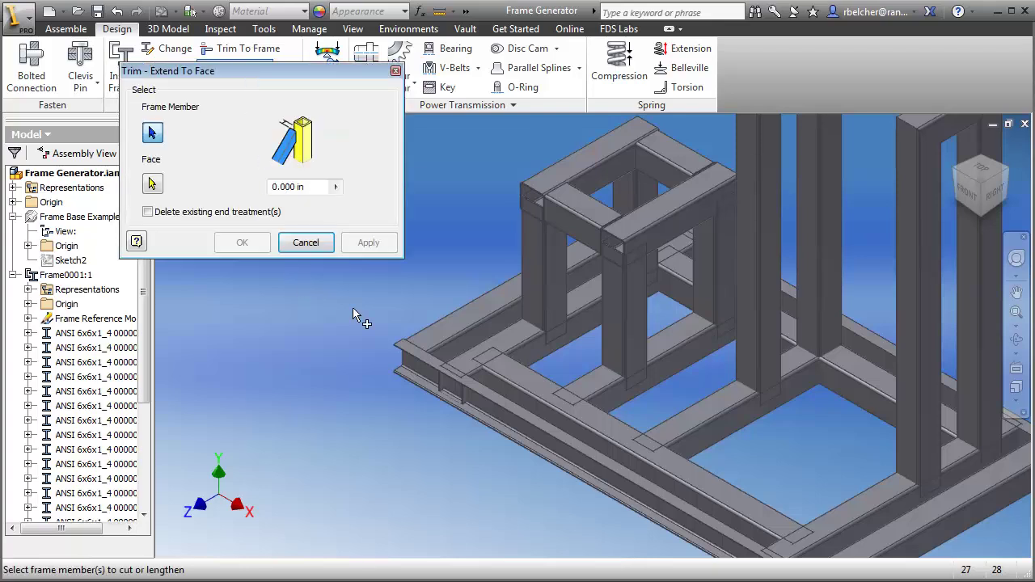
left_click(548, 282)
left_click(640, 319)
left_click(636, 198)
left_click(745, 235)
left_click(818, 243)
left_click(944, 349)
left_click(978, 323)
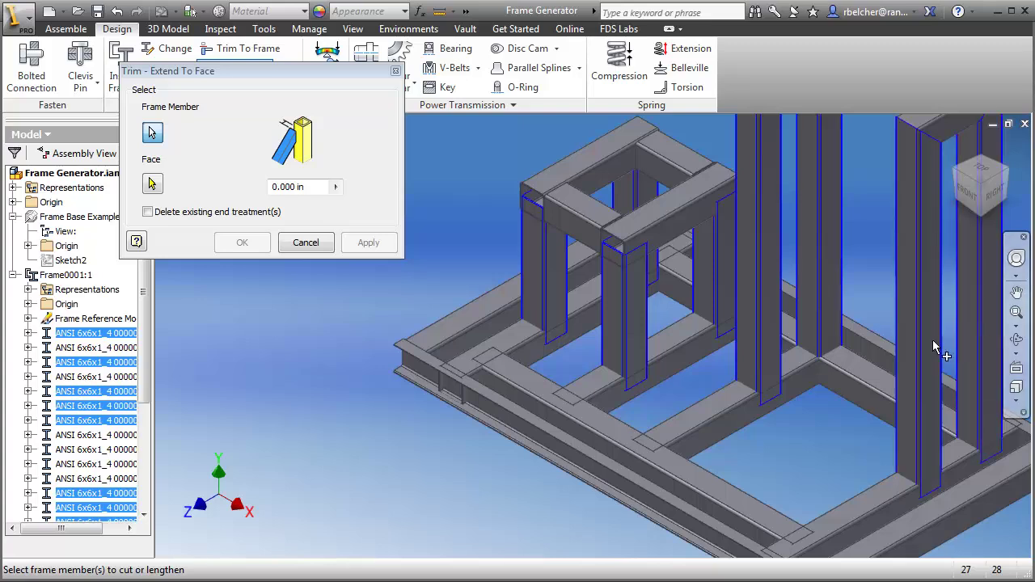
left_click(153, 185)
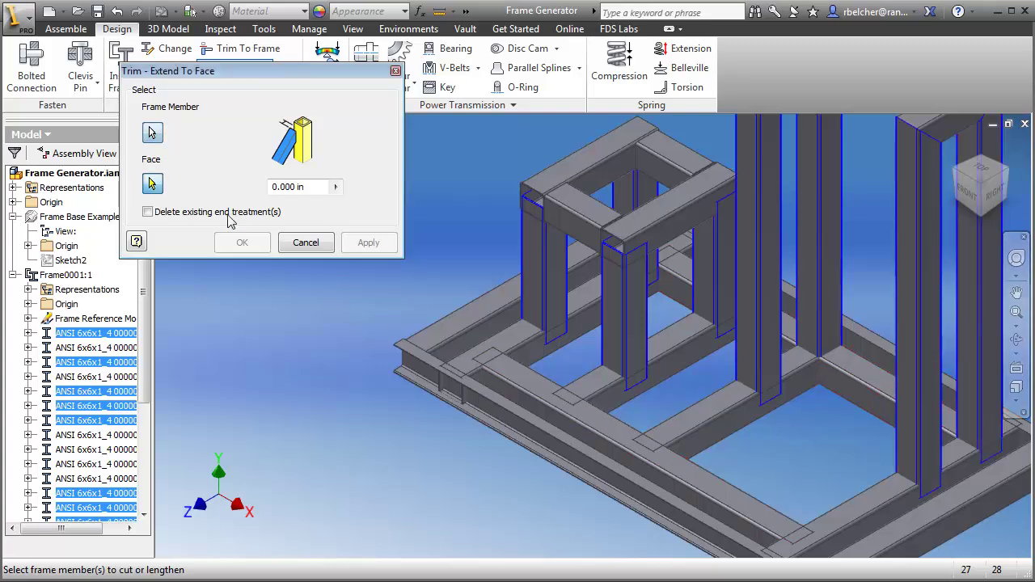
left_click(508, 350)
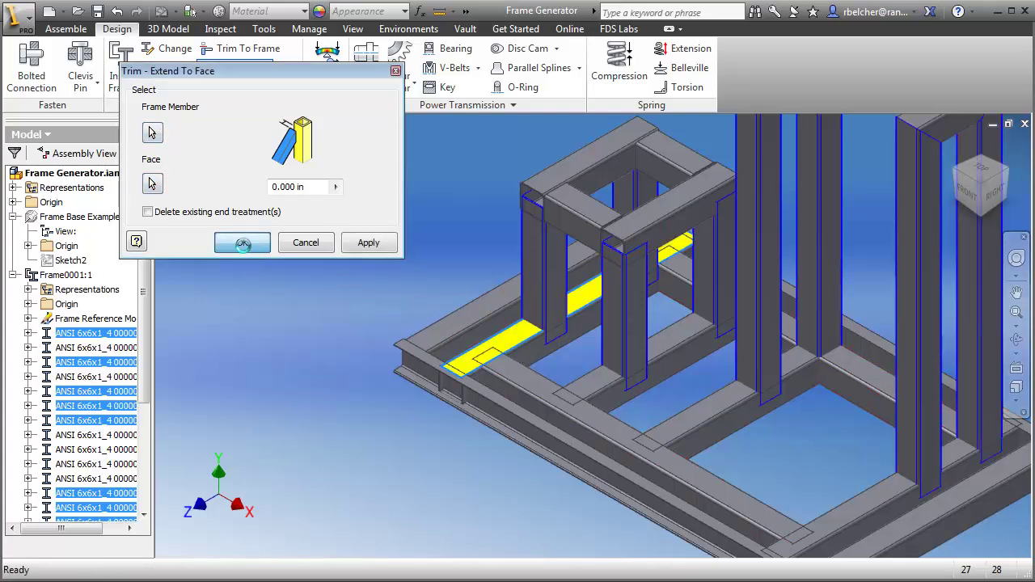
left_click(241, 243)
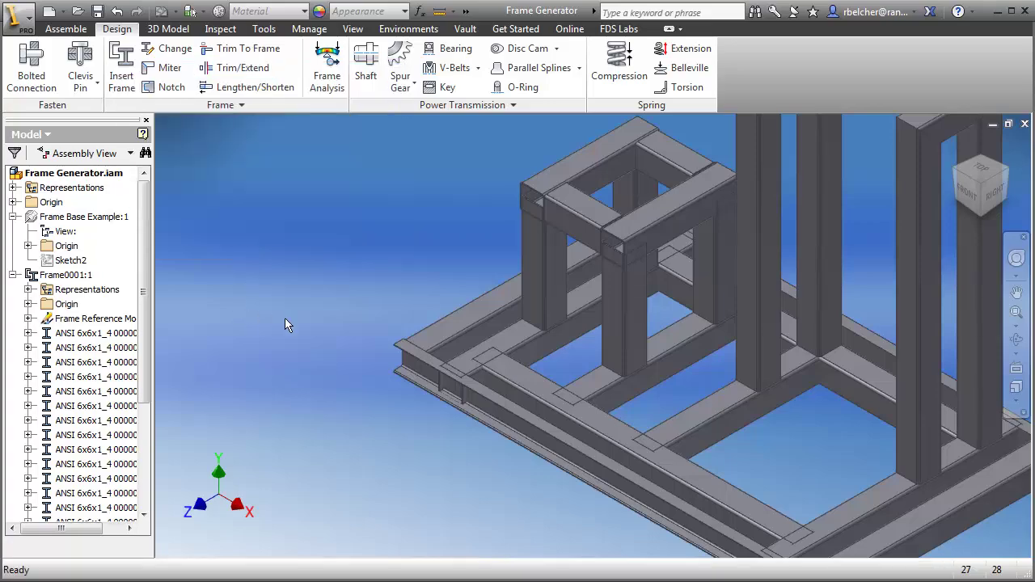
- Trim the two outermost inner cross tubes of the base to the inner face of the long side channel
middle_click_drag(298, 320, 238, 245)
middle_click_drag(276, 307, 314, 326, "shift")
middle_click_drag(449, 441, 352, 456)
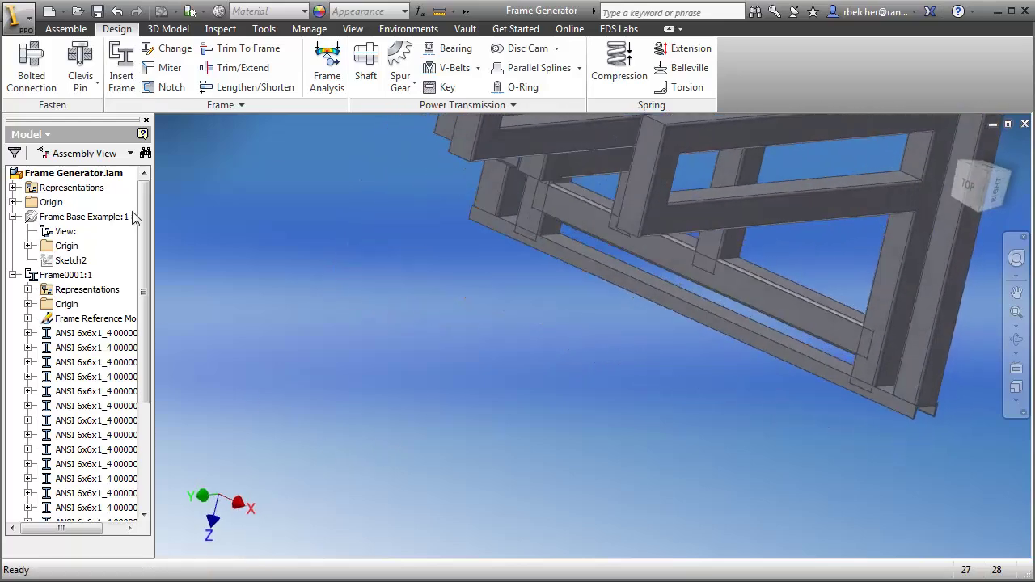
left_click(236, 49)
scroll(588, 379, "down", 3)
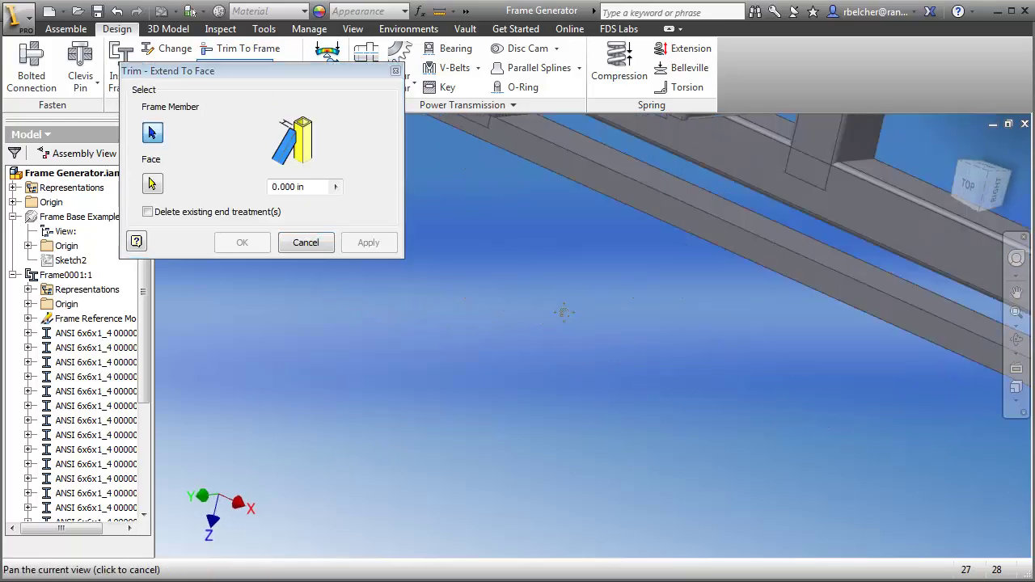
middle_click_drag(564, 310, 518, 386)
left_click(480, 233)
scroll(602, 324, "up", 3)
left_click(894, 373)
left_click(152, 184)
scroll(561, 294, "up", 3)
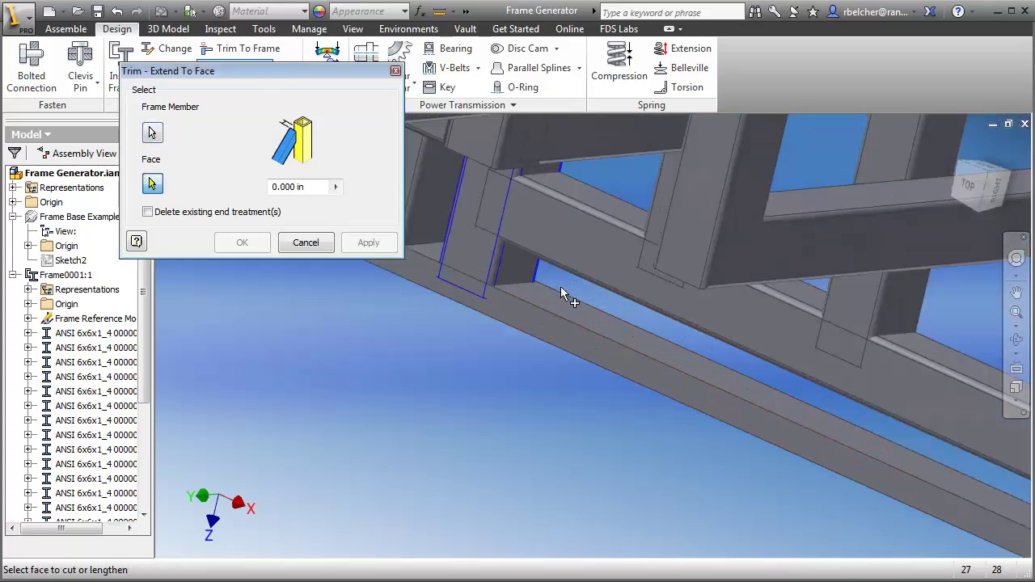
left_click(561, 302)
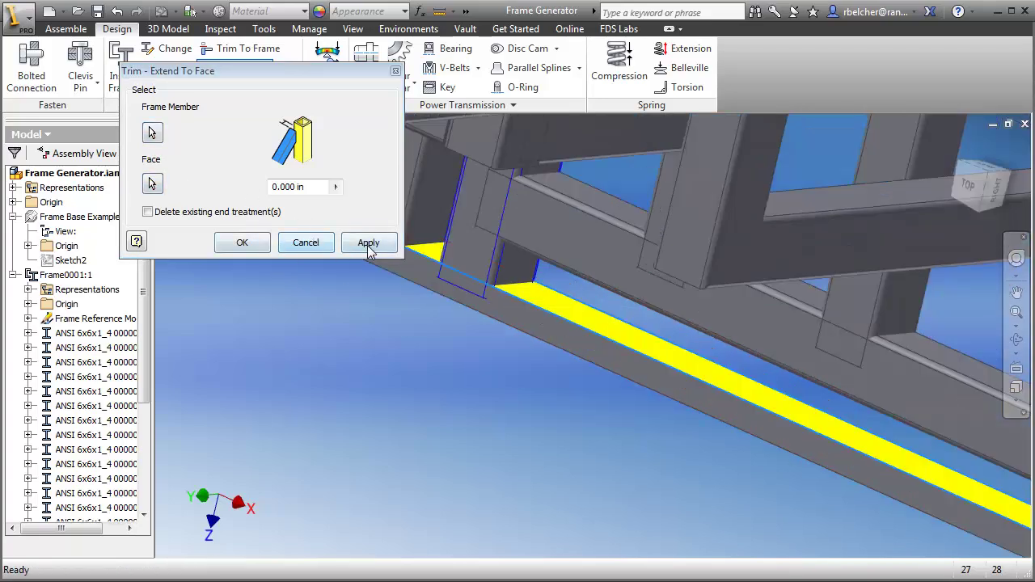
left_click(368, 244)
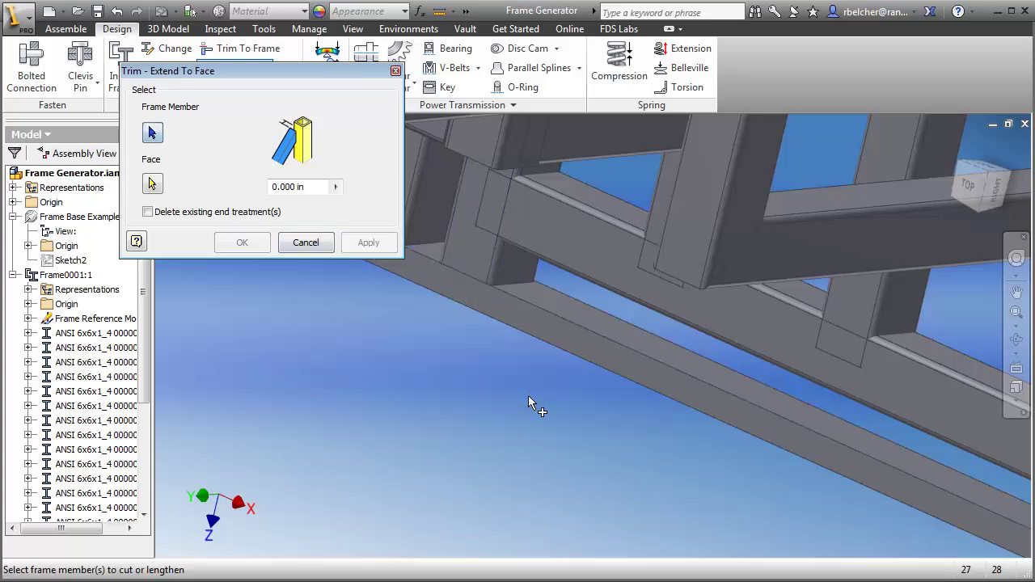
- Trim the intermediate cross tubes of the base to the inner face of the inner longitudinal tube
middle_click_drag(528, 396, 456, 401)
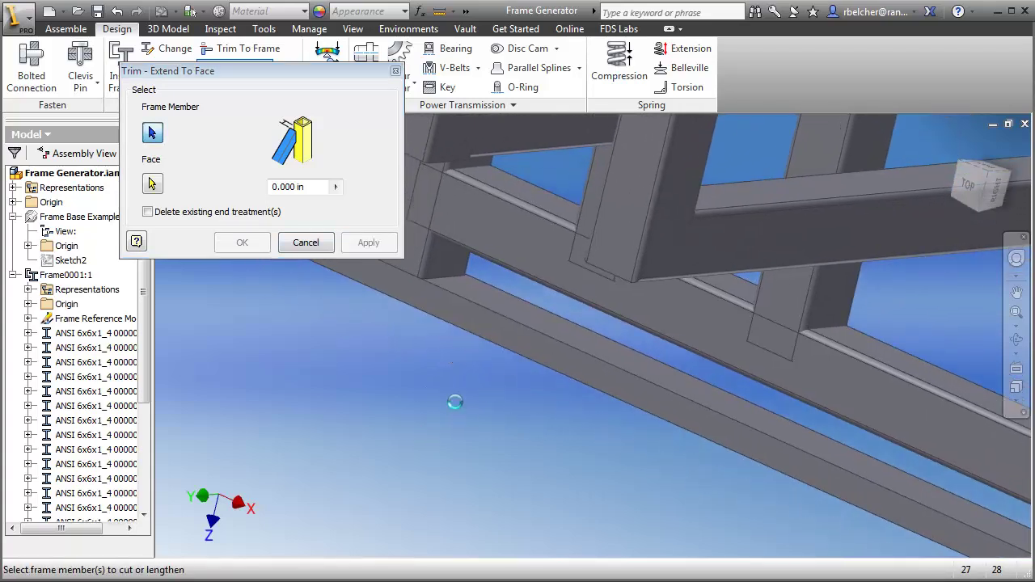
scroll(458, 401, "down", 3)
middle_click_drag(518, 446, 513, 486)
left_click(705, 182)
left_click(152, 184)
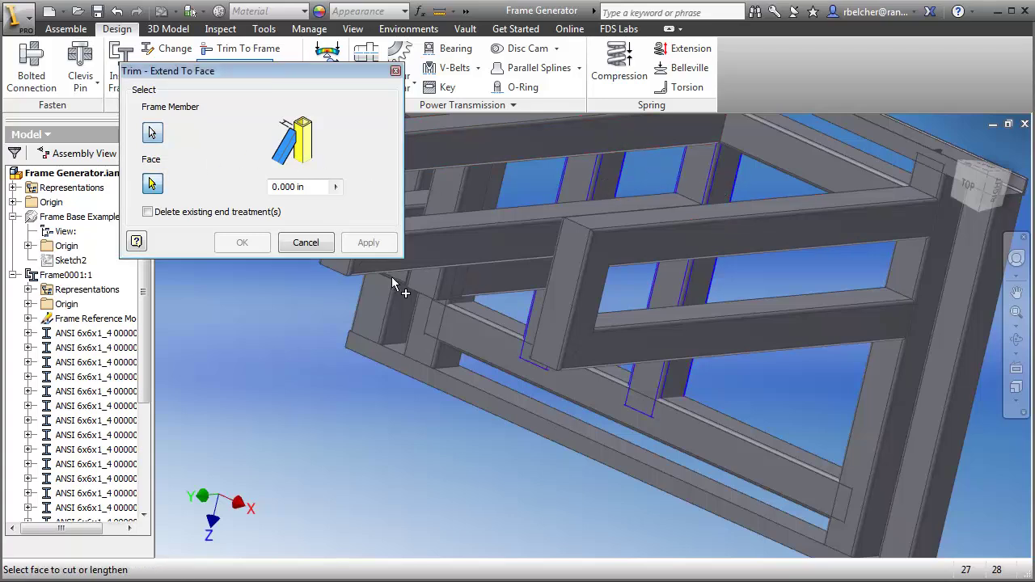
left_click(700, 414)
left_click(369, 242)
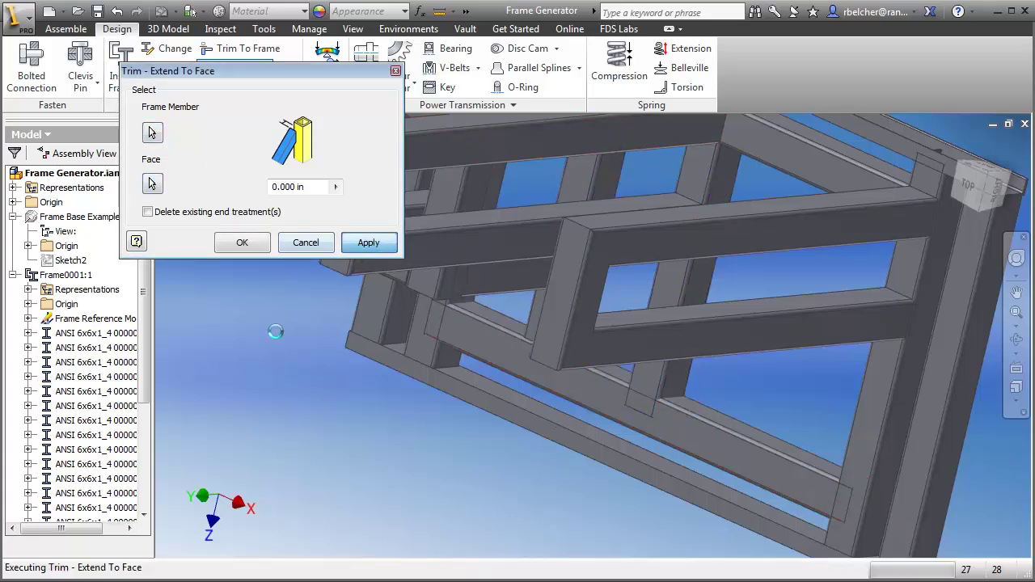
- Trim the opposite ends of the two outermost inner cross tubes of the base to the other long side channel's inner face
middle_click_drag(495, 415, 451, 454, "shift")
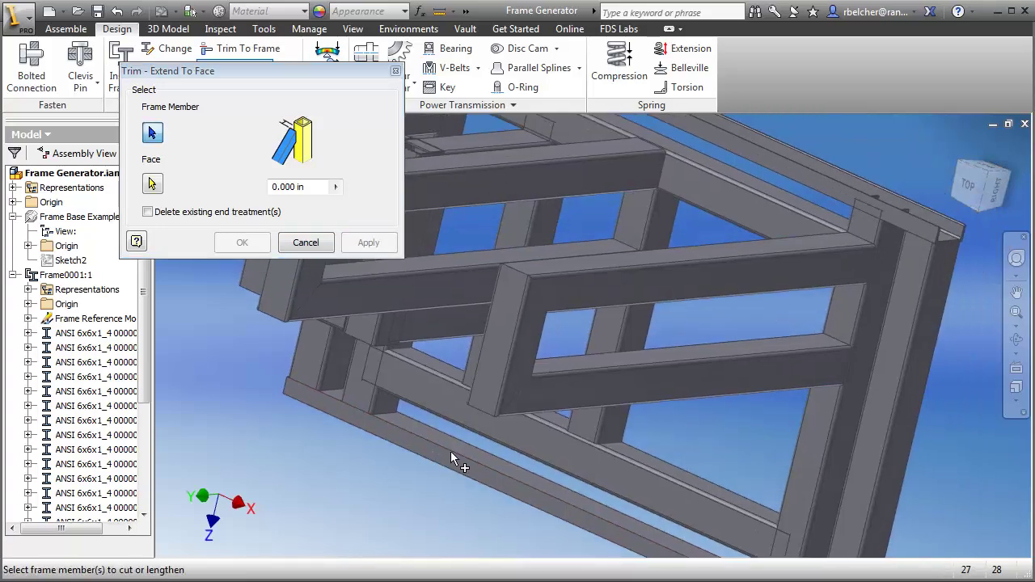
scroll(451, 455, "down", 3)
middle_click_drag(591, 460, 712, 234, "shift")
left_click(697, 218)
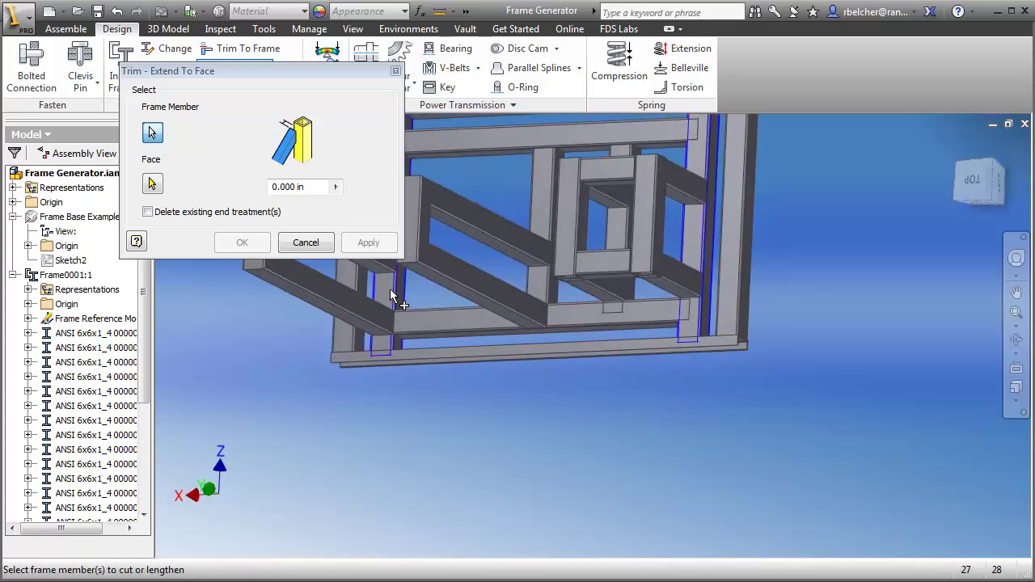
left_click(152, 188)
middle_click_drag(478, 295, 485, 372, "shift")
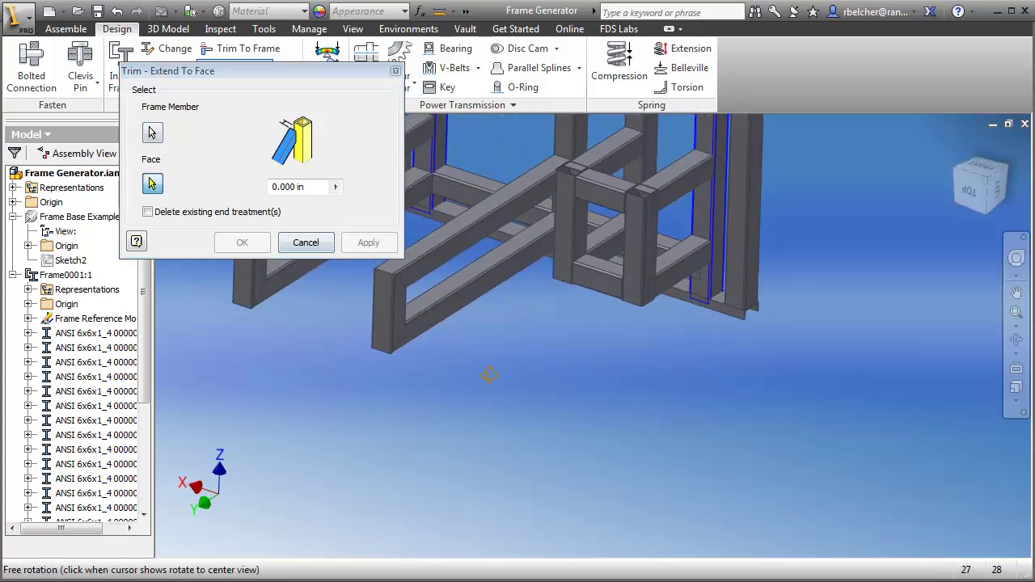
left_click(436, 247)
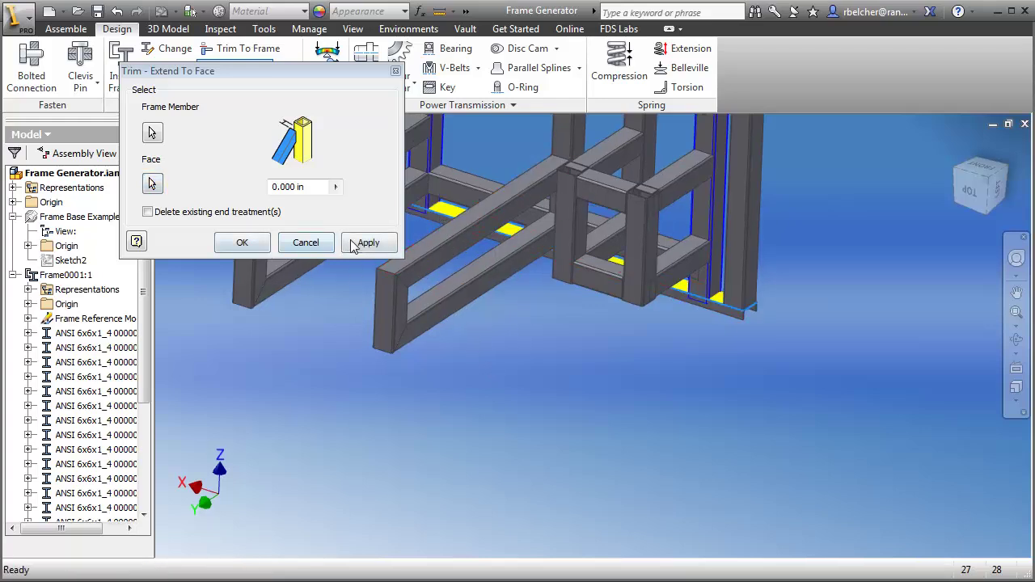
left_click(353, 246)
- Trim the other ends of the intermediate cross tubes to the inner face of the opposite inner longitudinal tube
middle_click_drag(627, 438, 561, 394, "shift")
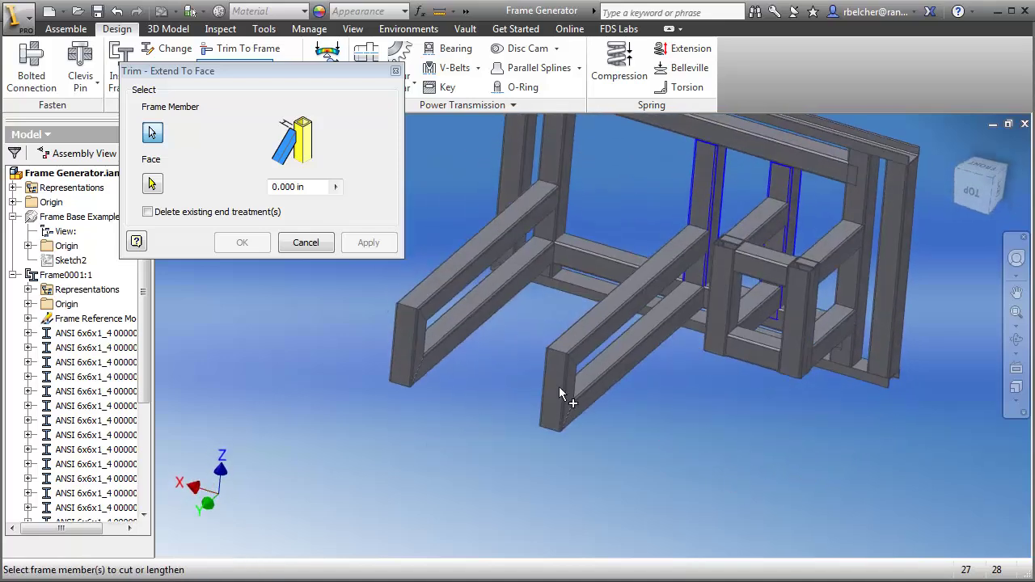
left_click(583, 244)
left_click(356, 241)
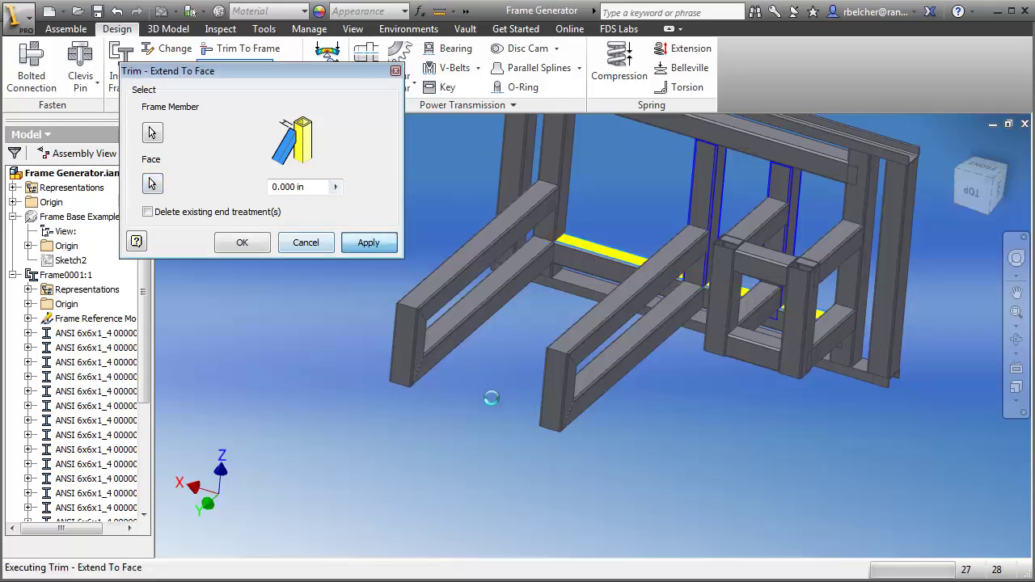
- Trim the two inner longitudinal tubes of the base to the inner face of the cross tube at the portal-frame end
middle_click_drag(481, 462, 747, 299, "shift")
left_click(747, 299)
left_click(761, 418)
middle_click_drag(735, 377, 763, 380, "shift")
left_click(154, 185)
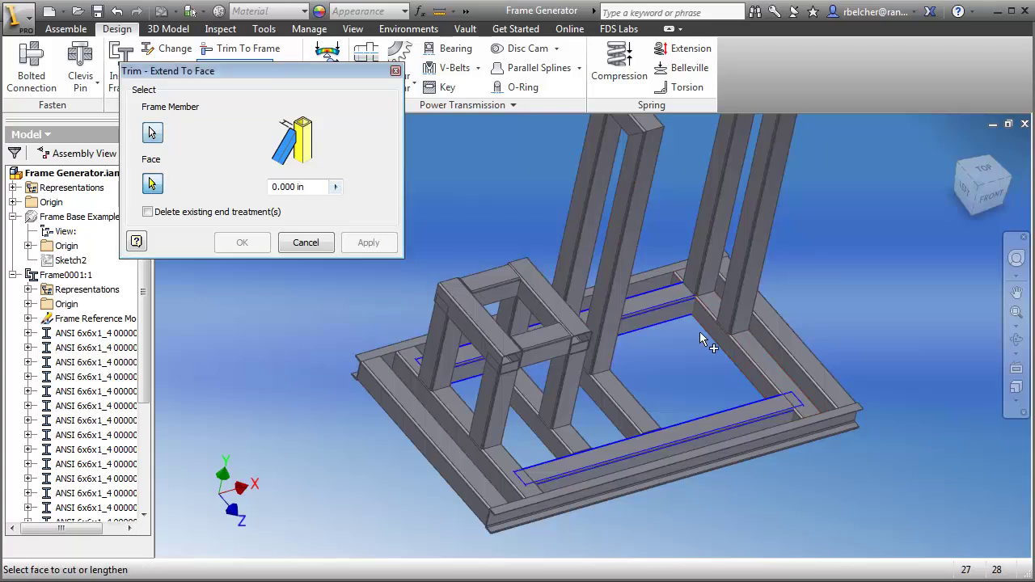
left_click(741, 370)
left_click(368, 243)
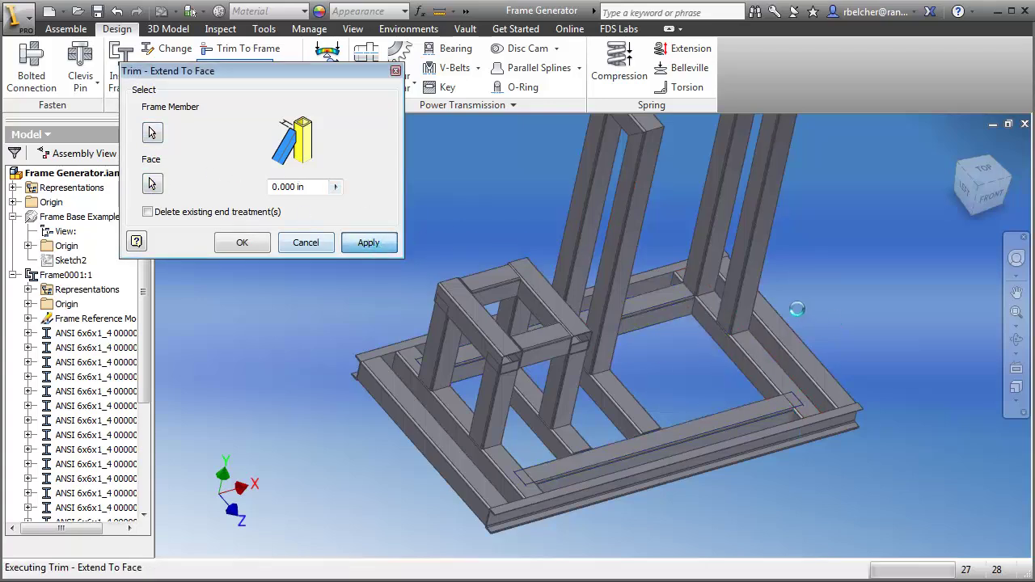
- Trim the opposite ends of the two inner longitudinal tubes to the inner face of the cross tube at the box-frame end
middle_click_drag(879, 337, 699, 339, "shift")
left_click(697, 340)
left_click(495, 380)
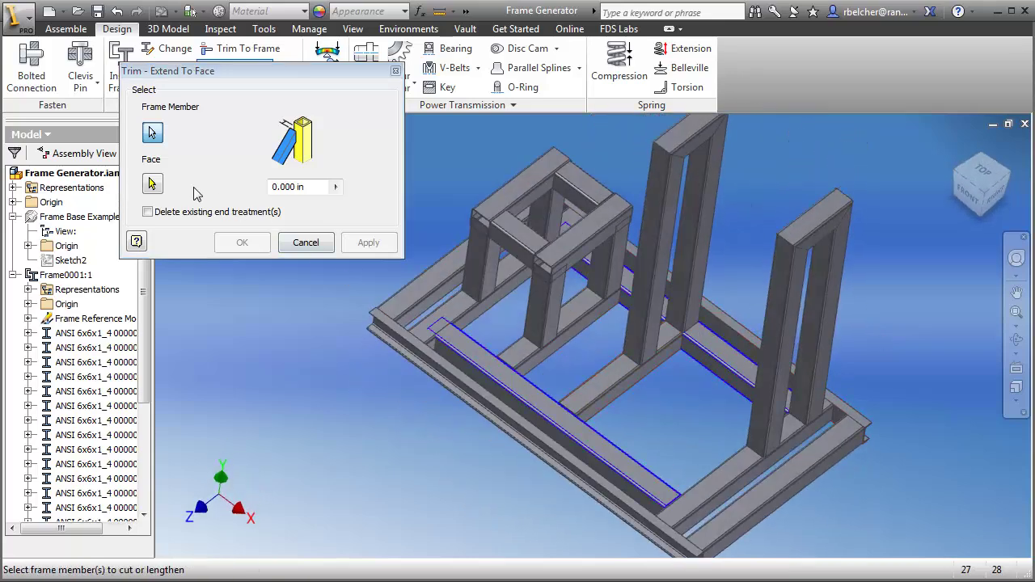
left_click(153, 186)
left_click(474, 319)
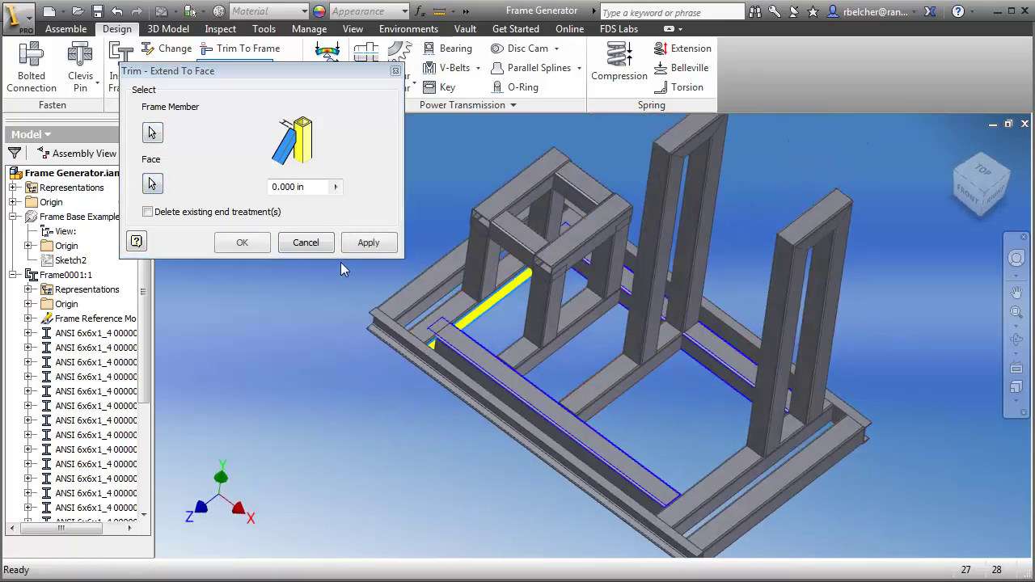
left_click(369, 242)
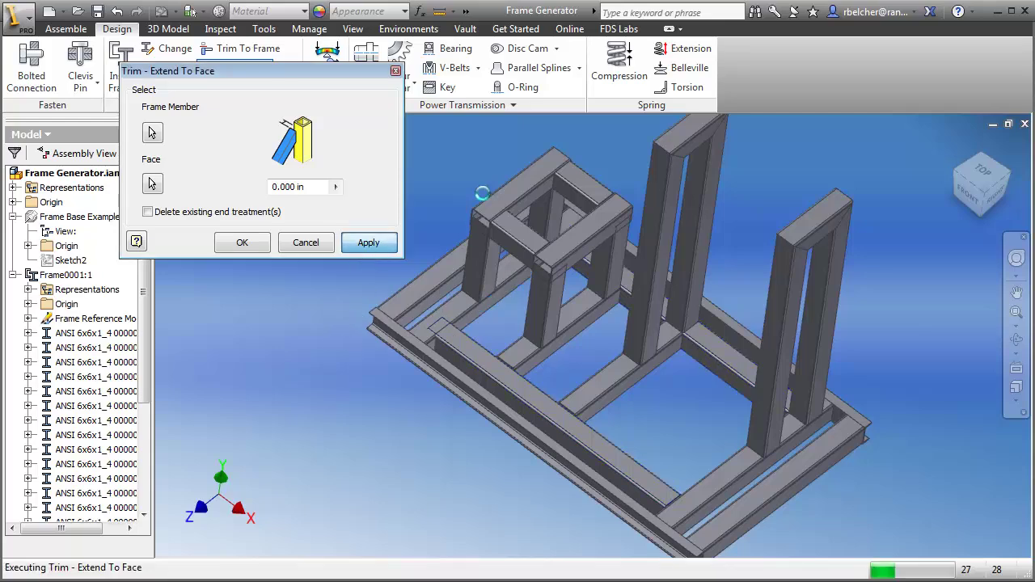
- Trim the four vertical posts of the box frame to the underside of its top tube and finish Trim/Extend
middle_click_drag(463, 171, 558, 251, "shift")
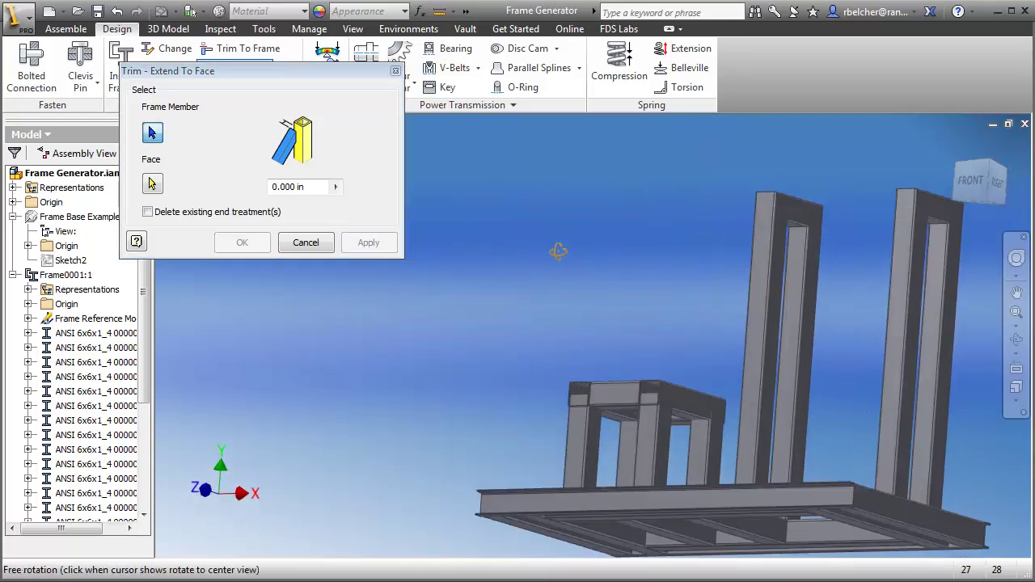
scroll(561, 342, "up", 3)
left_click(597, 478)
left_click(662, 506)
middle_click_drag(662, 506, 624, 349)
left_click(732, 380)
left_click(153, 186)
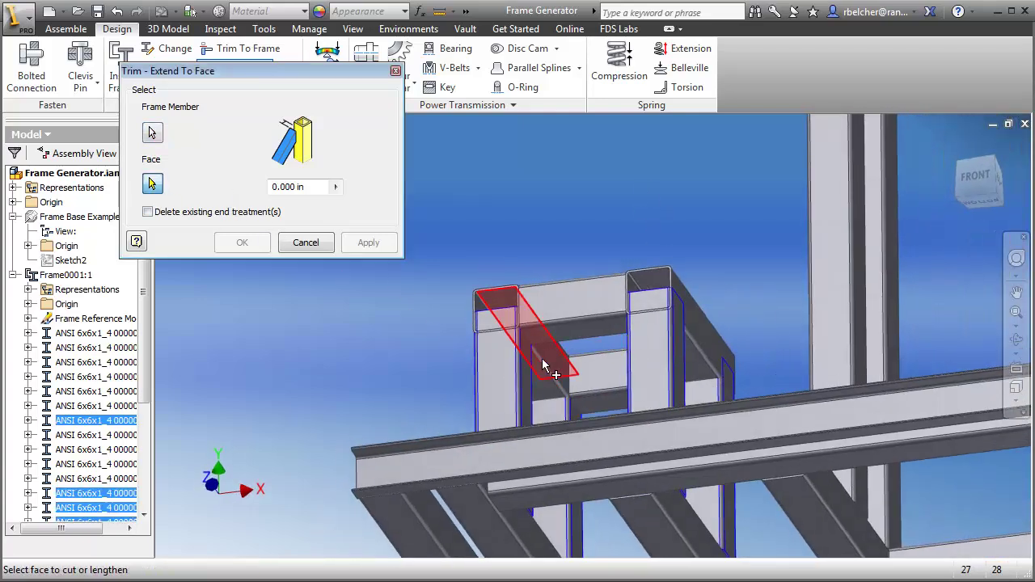
left_click(543, 376)
left_click(242, 242)
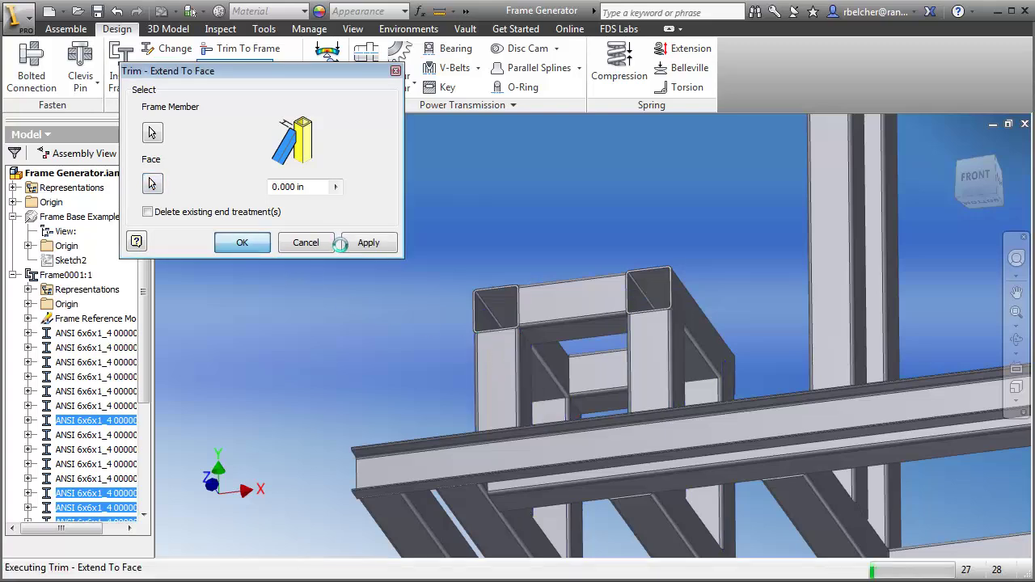
- Return the completed frame model to its home view and create a new blank drawing
middle_click_drag(439, 215, 425, 252, "shift")
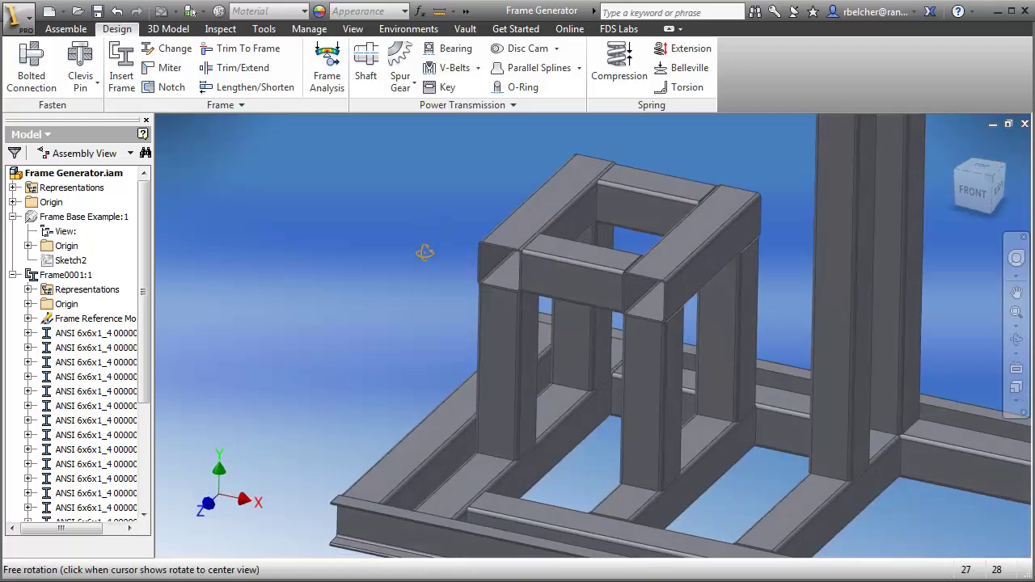
scroll(425, 254, "down", 5)
middle_click_drag(501, 235, 496, 330, "shift")
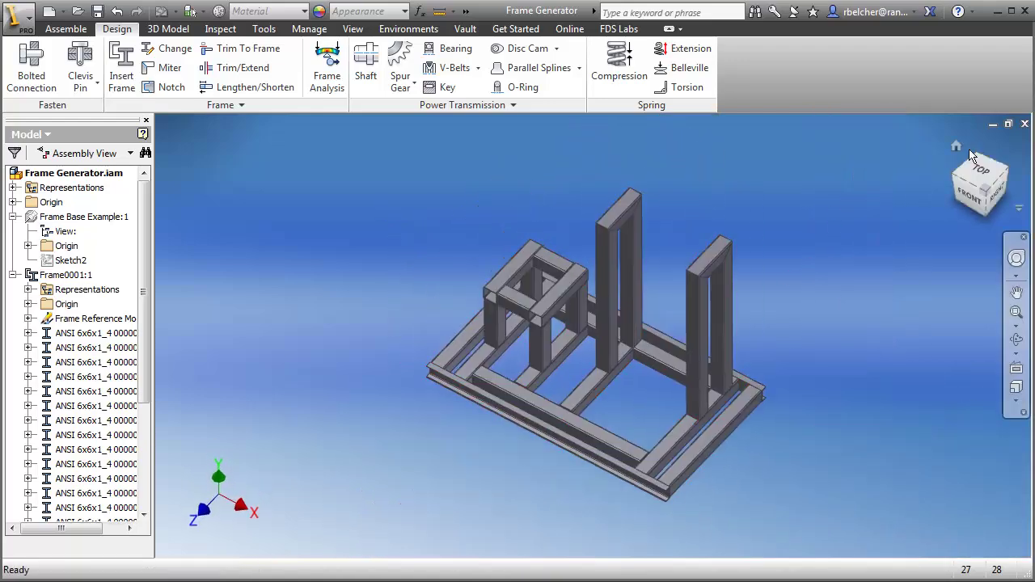
left_click(954, 149)
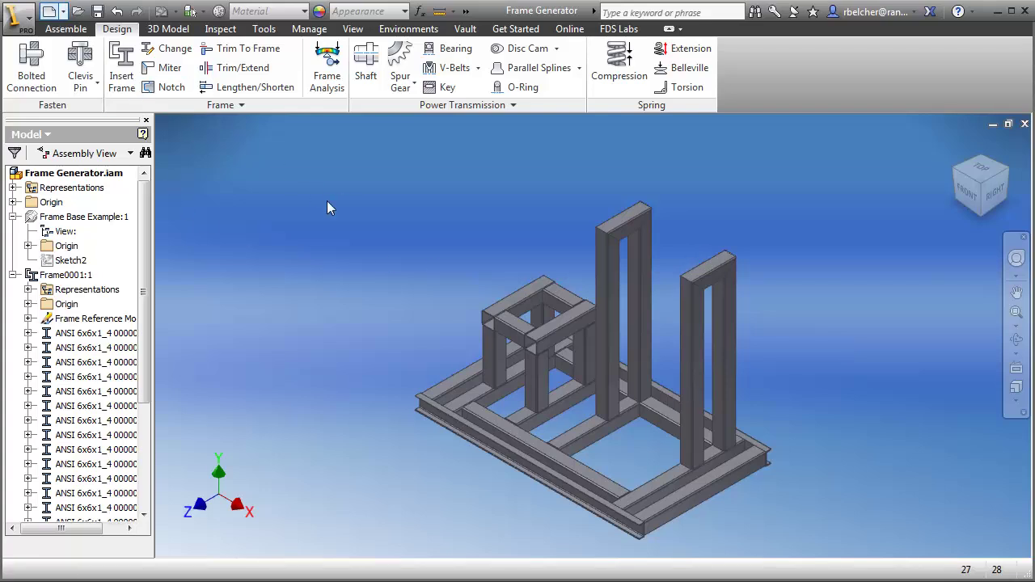
key("ctrl+n")
double_click(333, 335)
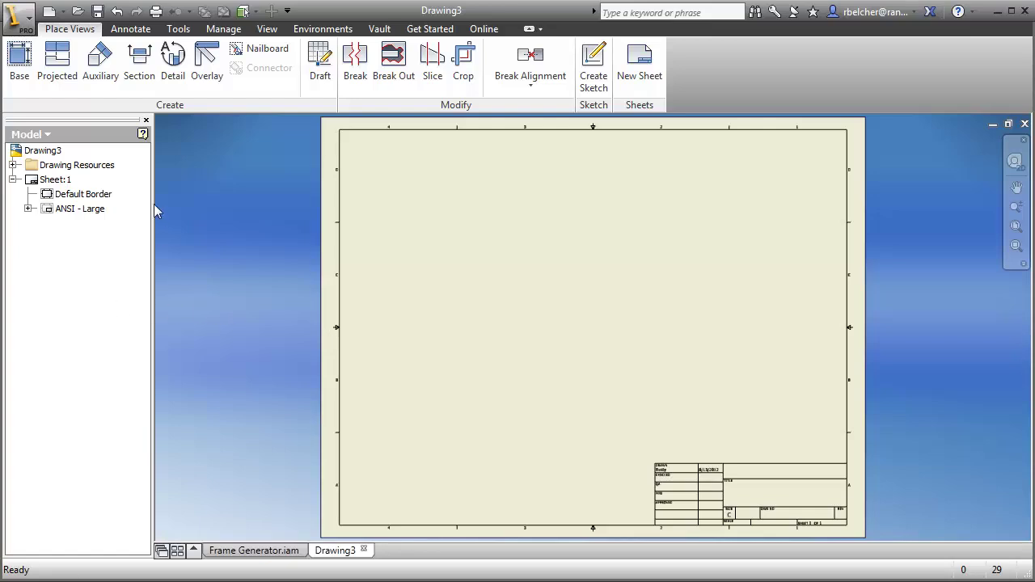
- Place a front base view of the frame assembly with projected side, top and isometric views on the sheet
left_click(24, 65)
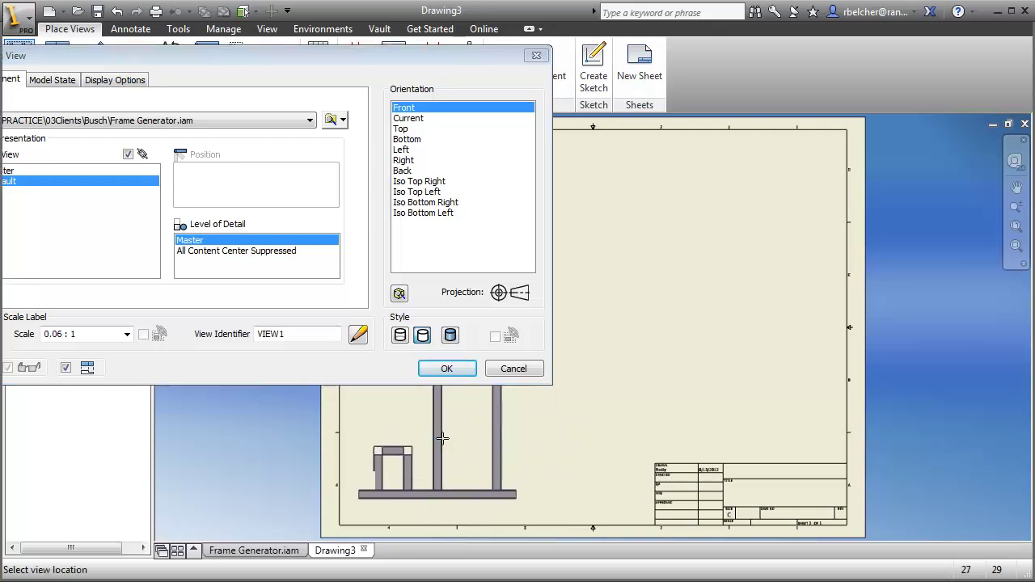
left_click(436, 434)
left_click(584, 434)
left_click(437, 235)
left_click(701, 232)
right_click(700, 232)
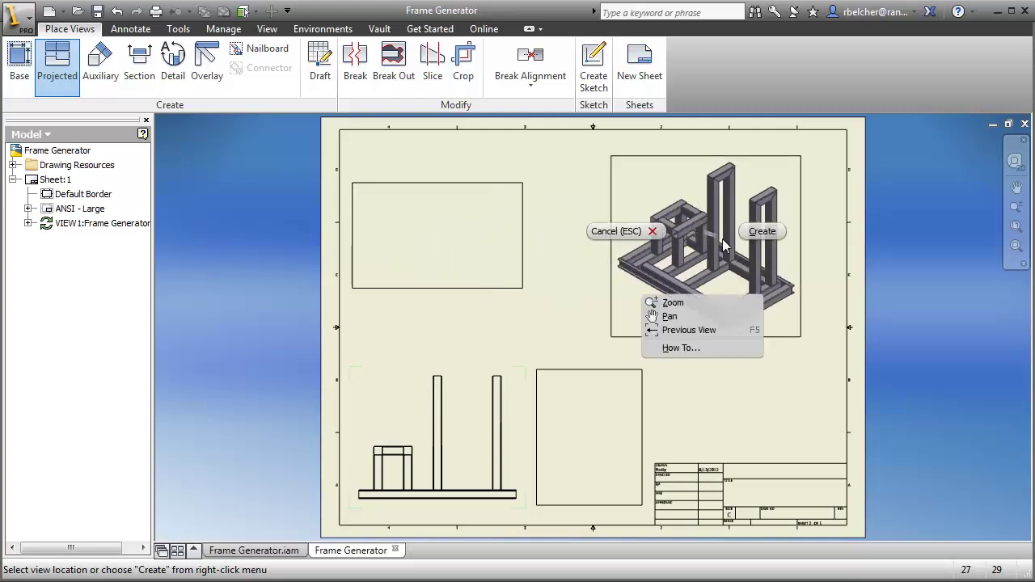
left_click(762, 232)
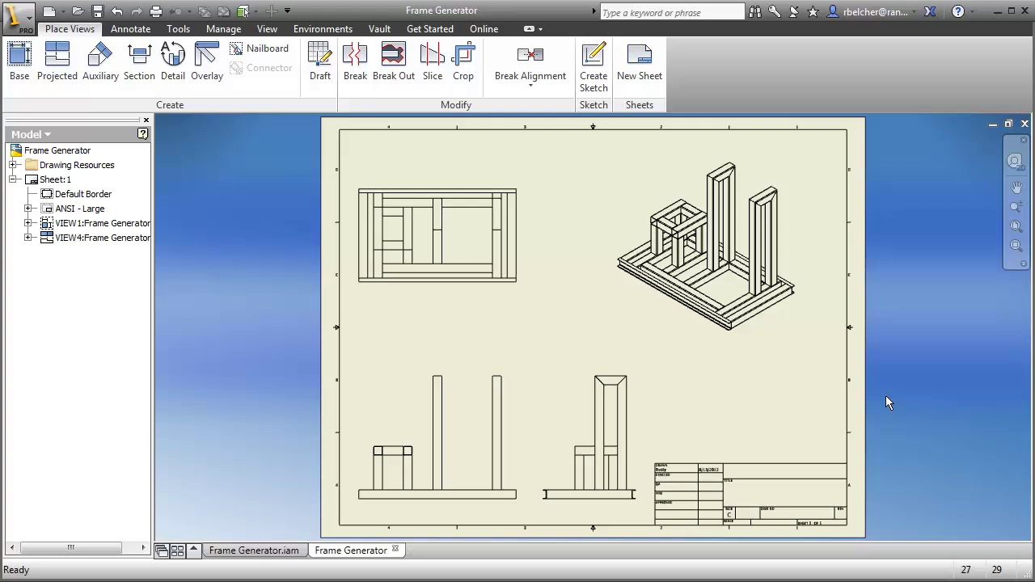
- Change the isometric view's display style to shaded
middle_click_drag(752, 384, 682, 386)
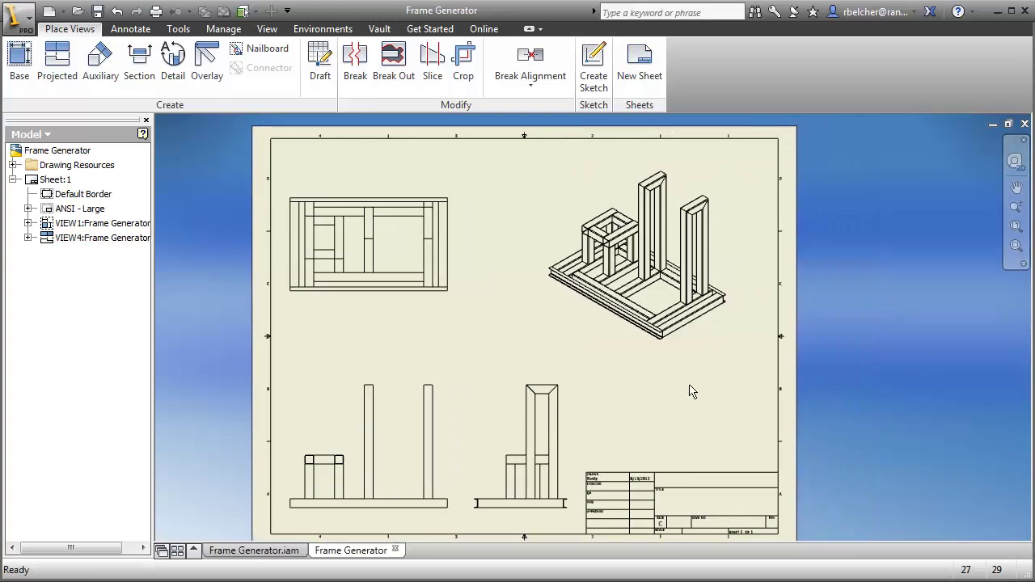
right_click(598, 177)
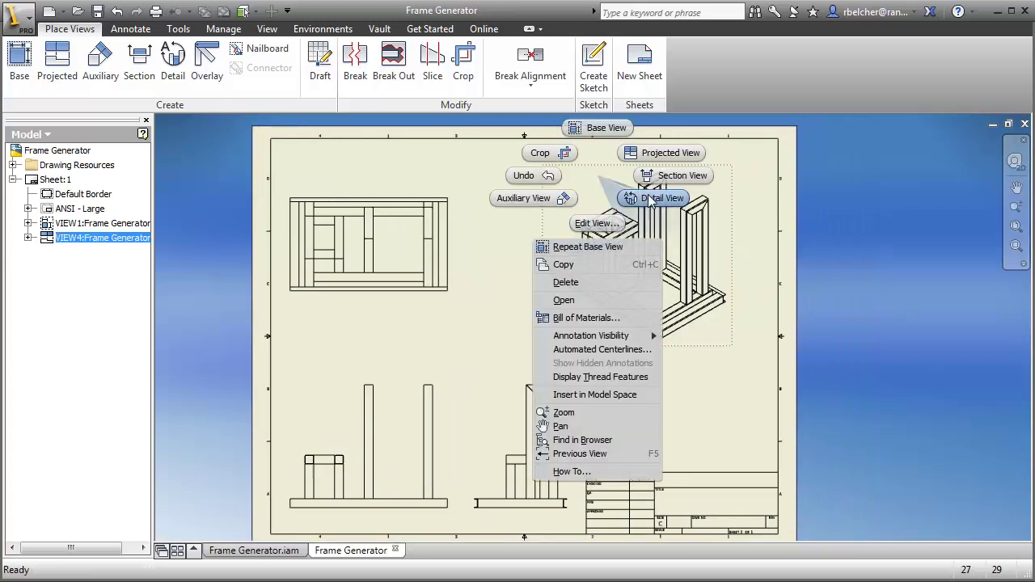
key("Escape")
double_click(612, 231)
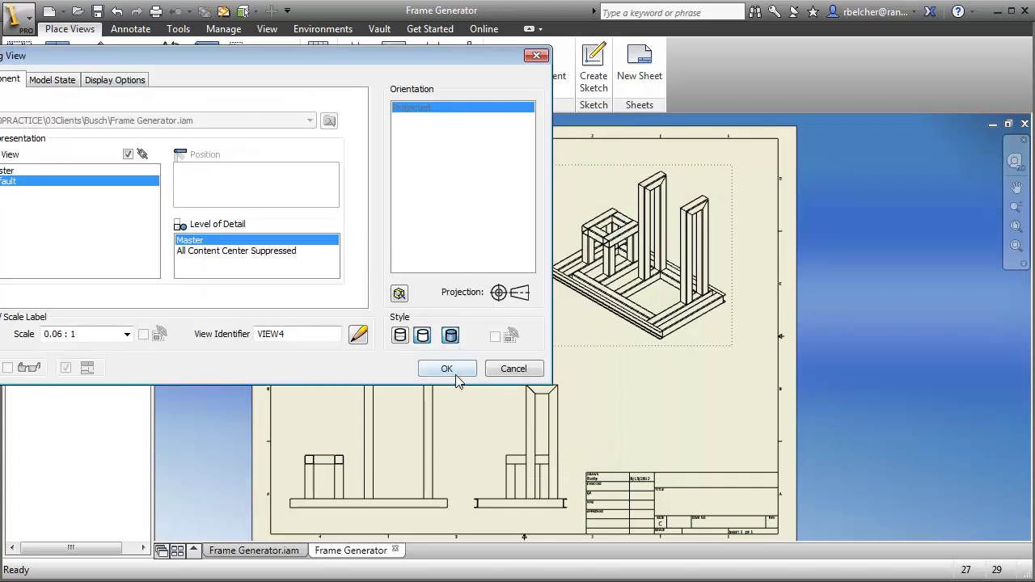
left_click(450, 371)
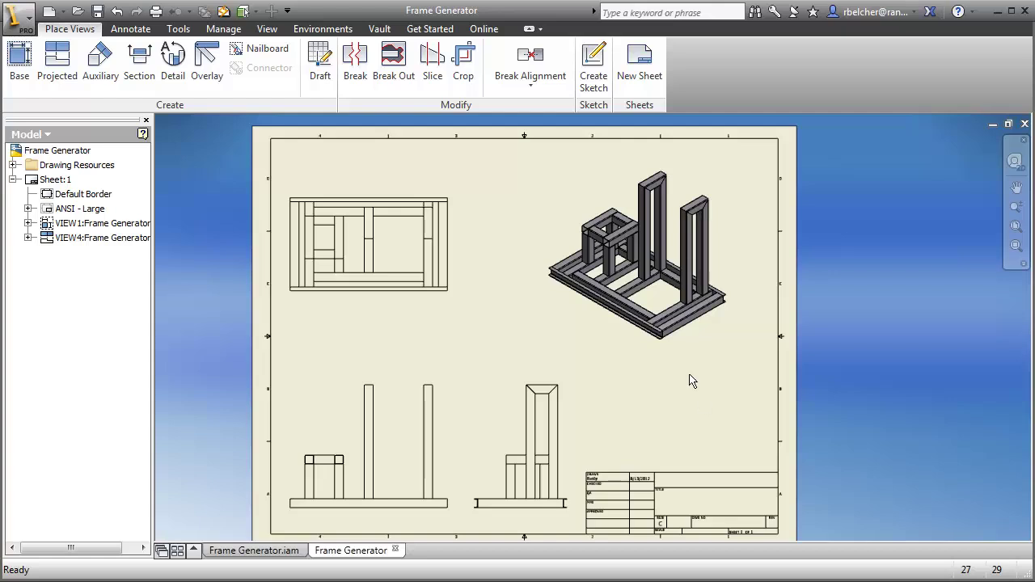
- Dimension the overall length of the base below the front view using the Architectural (ANSI) dimension style
left_click(130, 28)
left_click(34, 67)
scroll(363, 503, "up", 3)
mouse_move(363, 503)
middle_mouse_down()
mouse_move(411, 420)
mouse_move(398, 442)
middle_mouse_up()
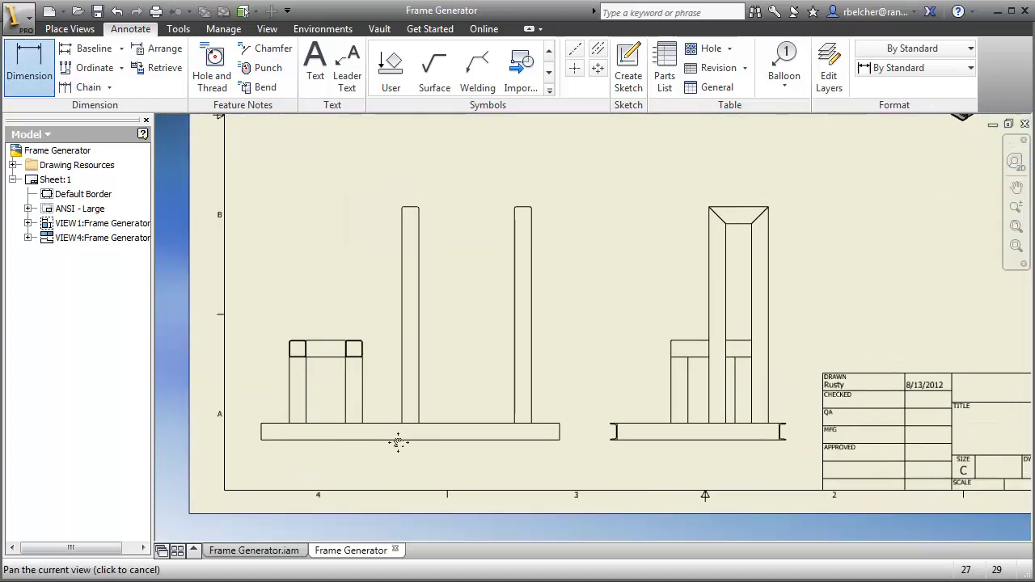
left_click(913, 68)
left_click(913, 103)
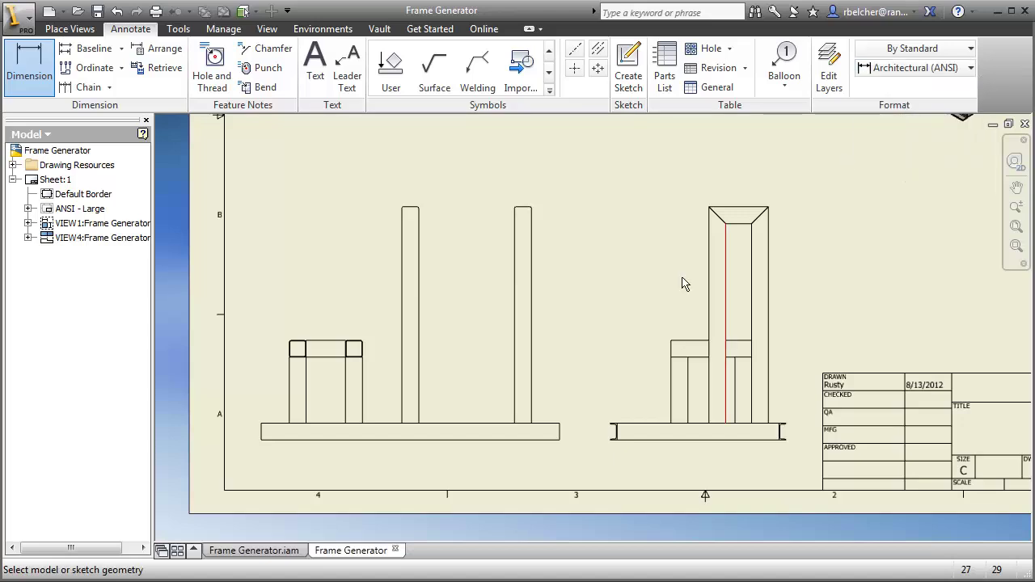
left_click(310, 440)
left_click(341, 469)
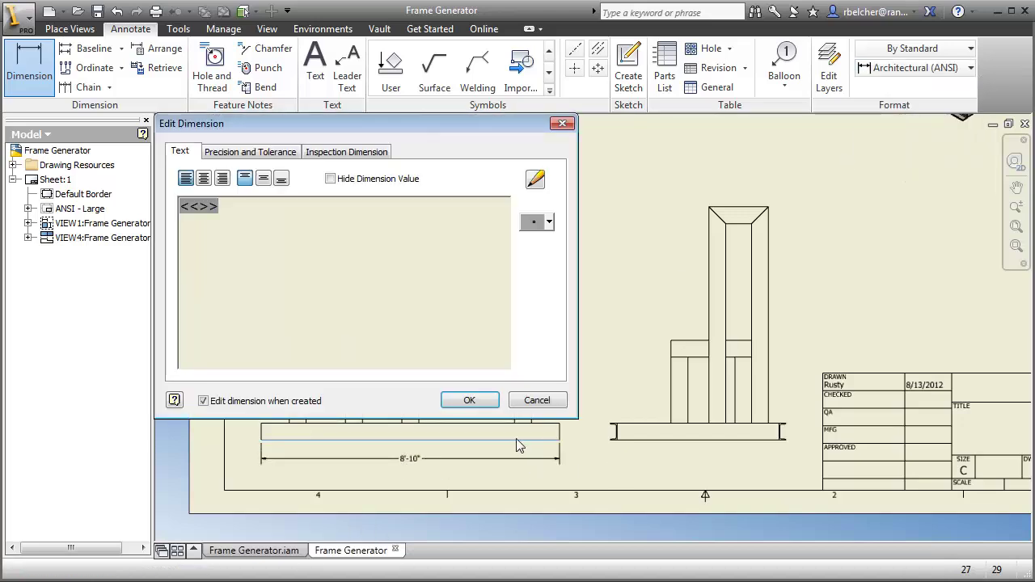
left_click(469, 400)
- Dimension the overall base width below the side view, between the outer flange edges of the two channels
scroll(666, 470, "up", 3)
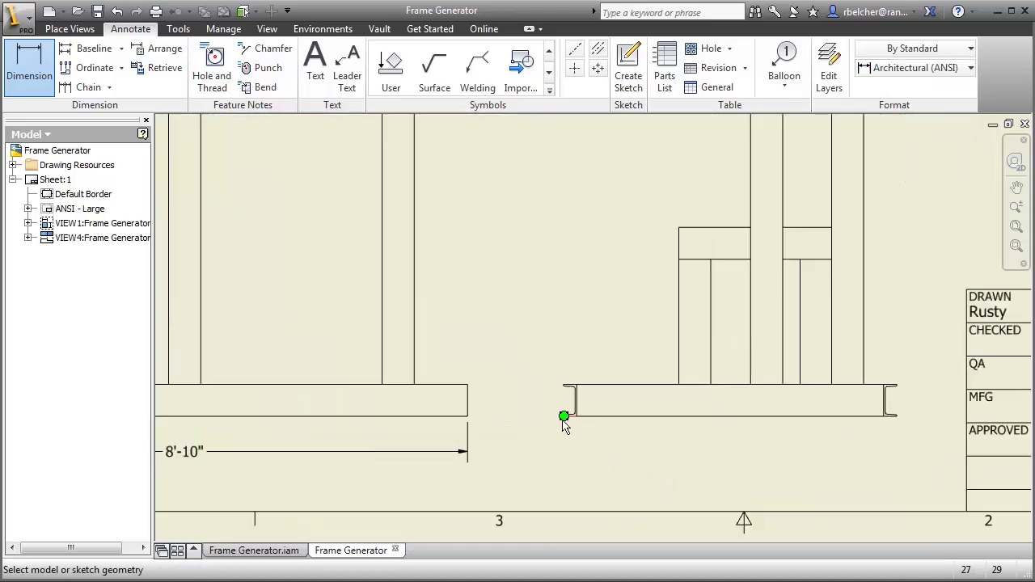
scroll(558, 429, "up", 3)
left_click(574, 387)
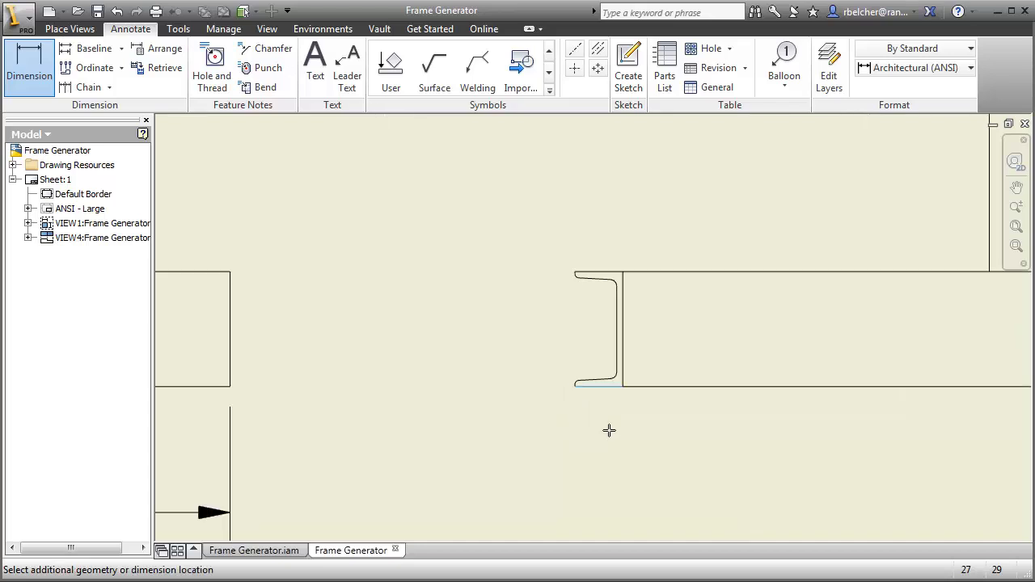
scroll(623, 436, "down", 3)
scroll(684, 416, "up", 3)
left_click(696, 357)
scroll(685, 421, "down", 3)
left_click(686, 422)
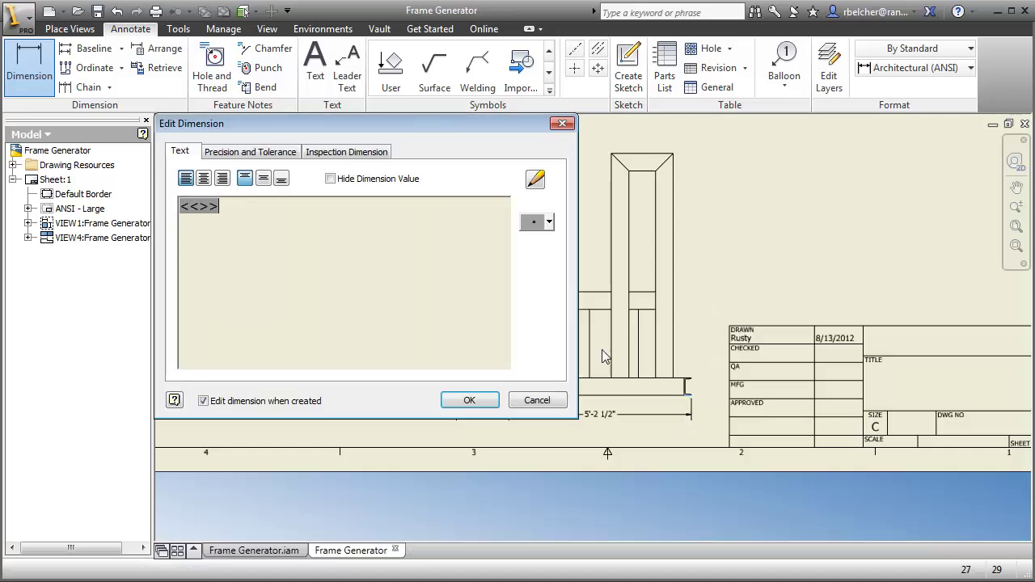
left_click(469, 400)
- Dimension the overall frame height beside the side view, from the base's bottom edge to the portal's top, and end dimensioning
left_click(651, 155)
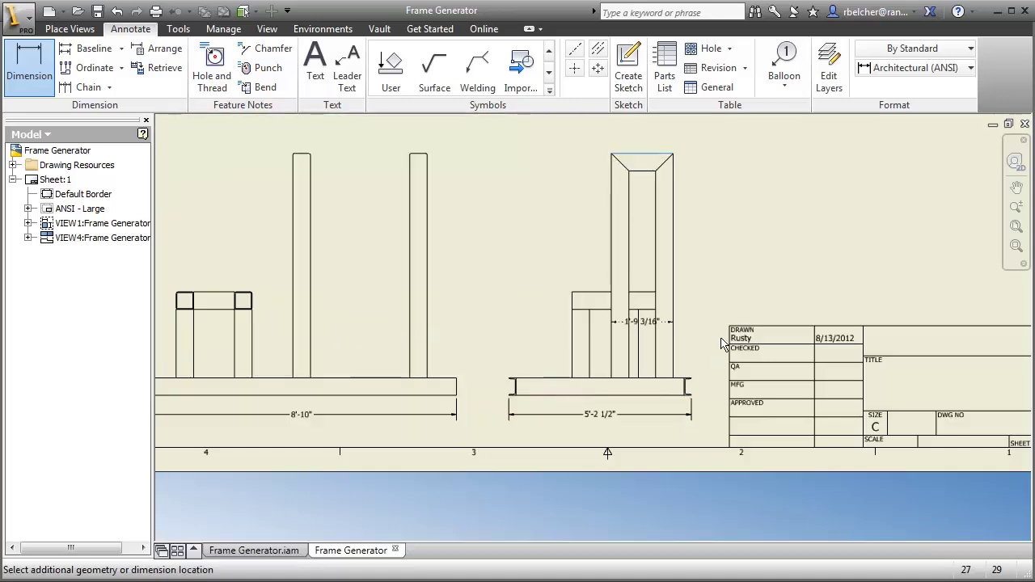
left_click(671, 398)
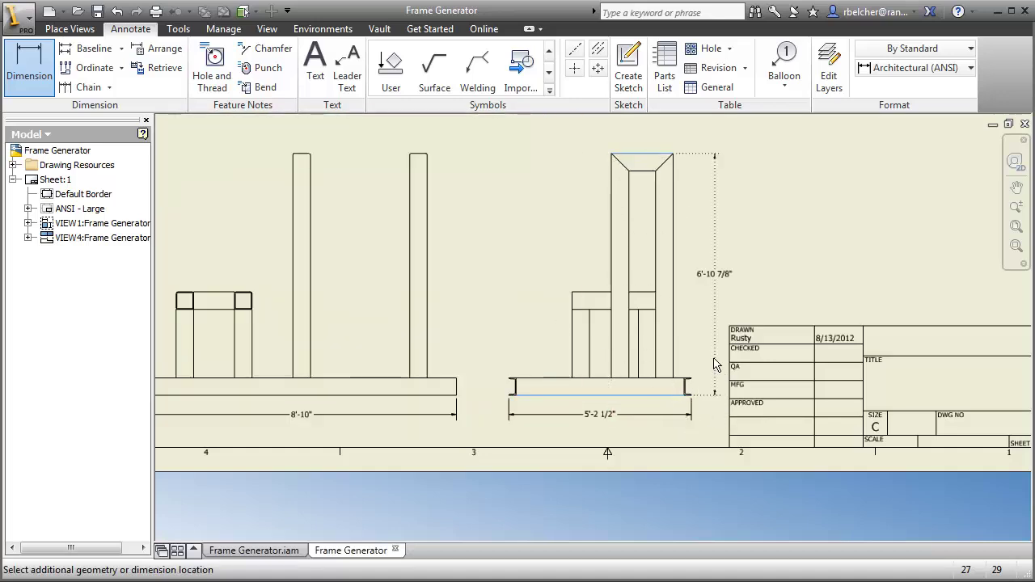
left_click(715, 271)
left_click(476, 403)
middle_click_drag(780, 232, 716, 377)
scroll(727, 325, "up", 3)
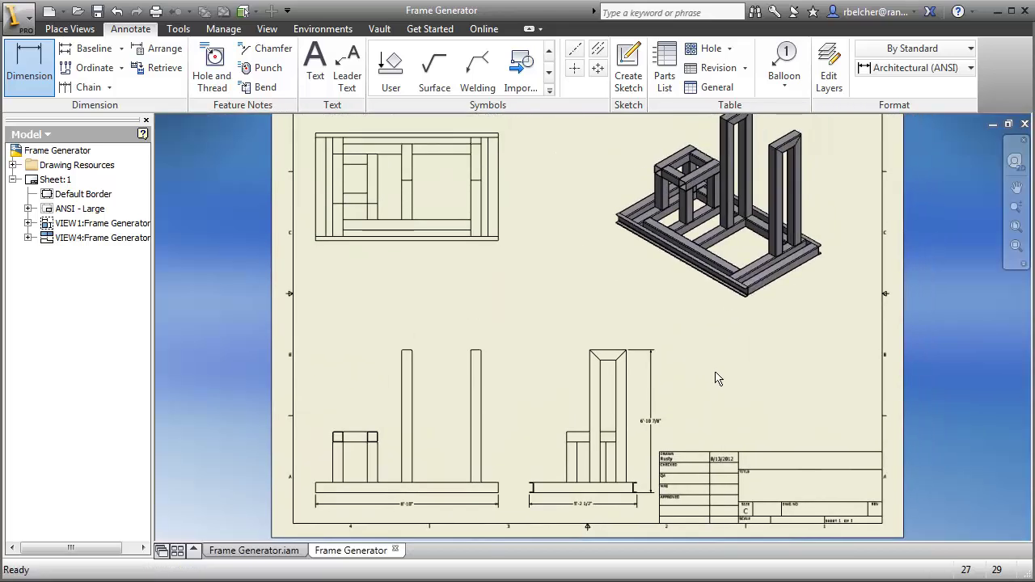
key("Escape")
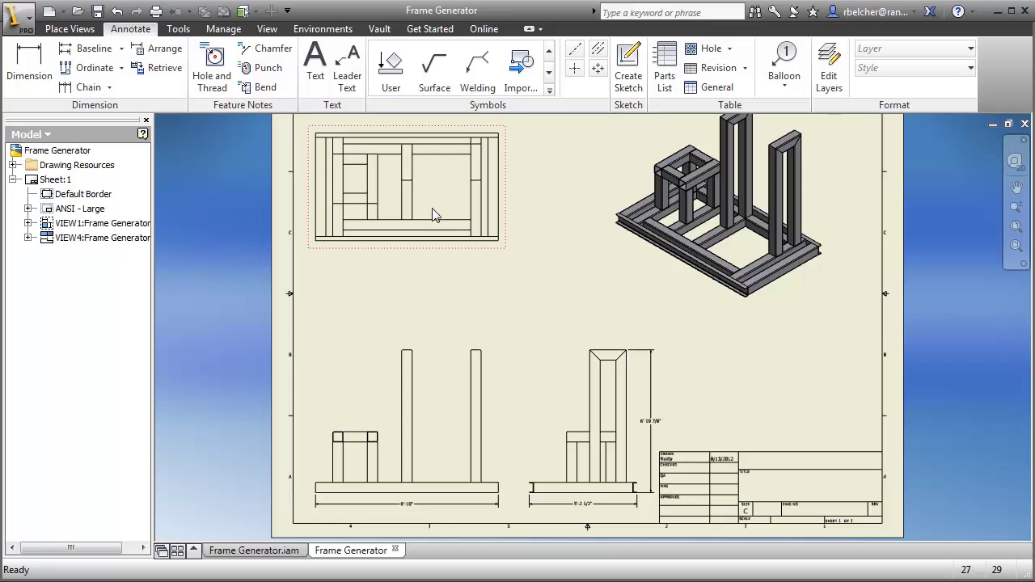
- Create a parts list from the isometric view, enabling the assembly's BOM view, and place it above the title block
left_click(664, 71)
left_click(700, 154)
left_click(328, 425)
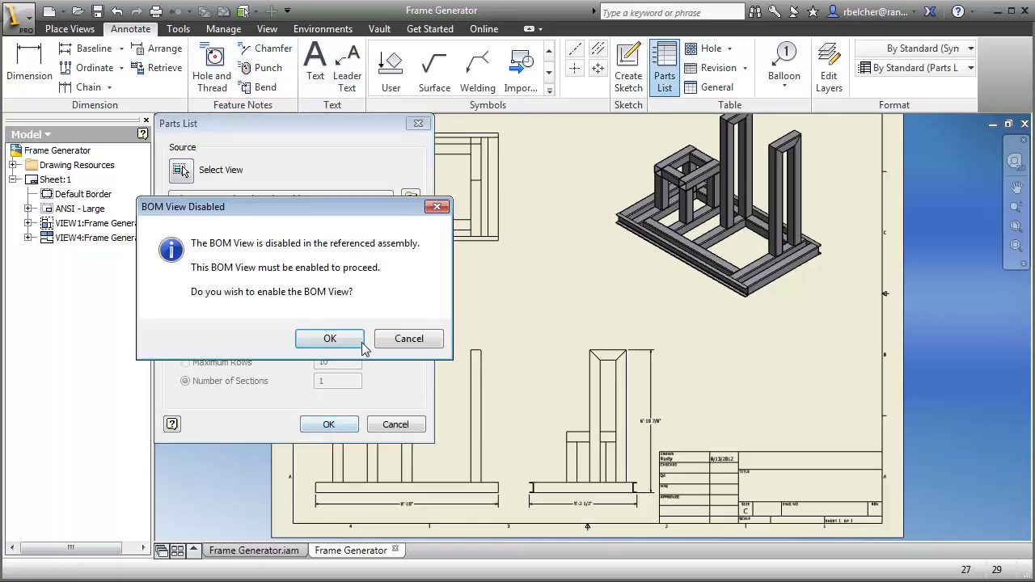
left_click(361, 345)
left_click(863, 312)
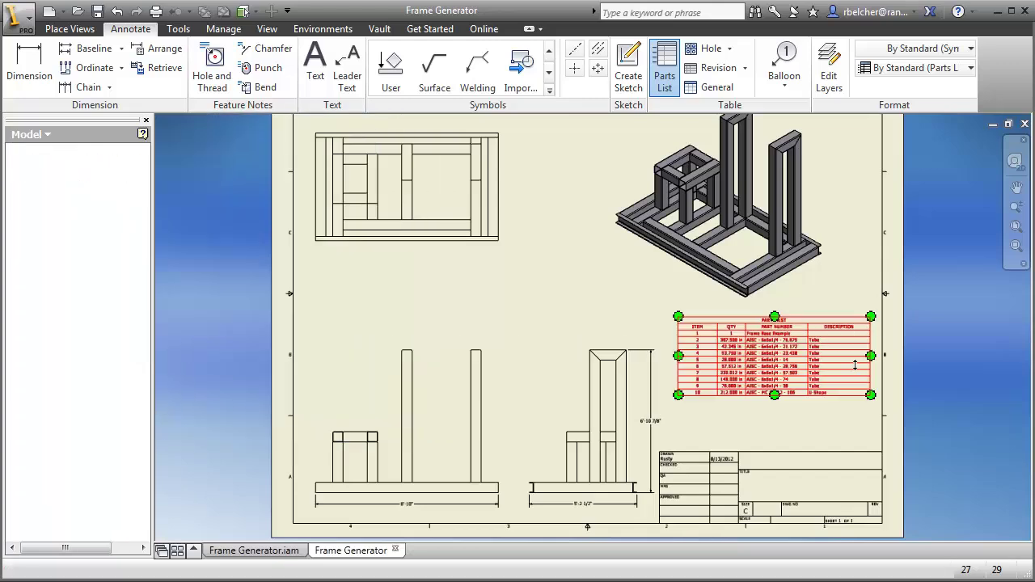
scroll(855, 366, "up", 5)
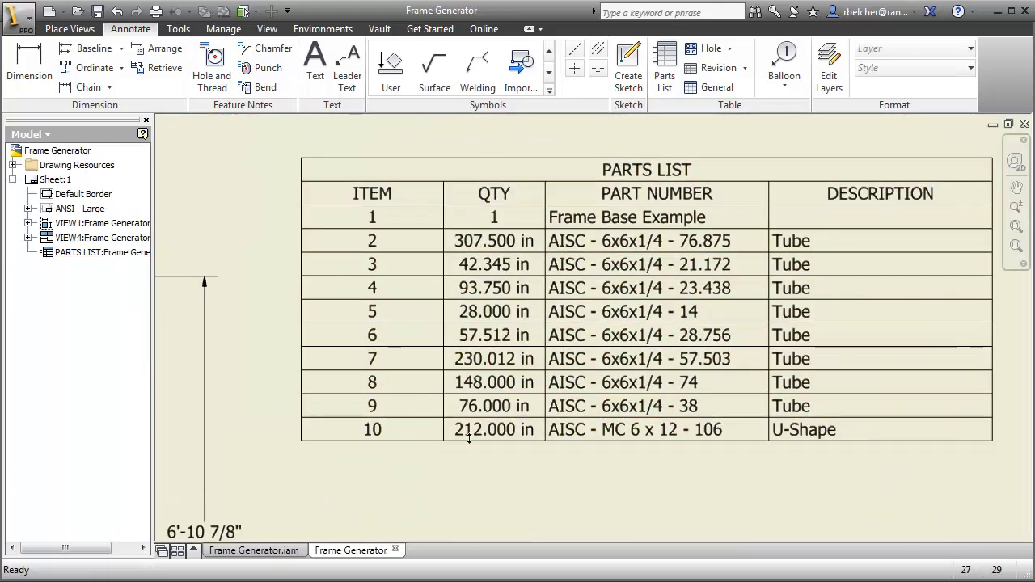
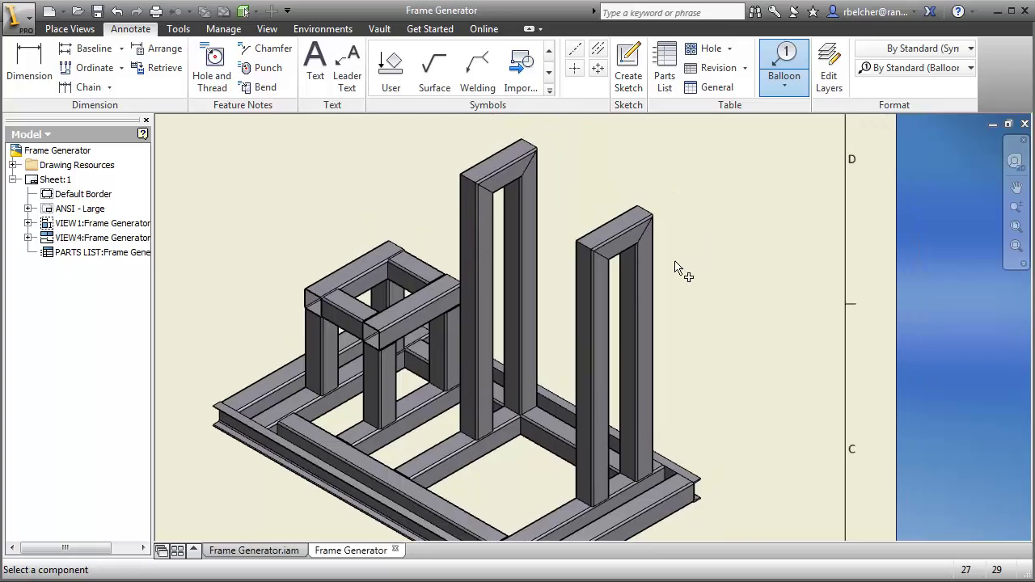
- Add an item balloon to the outer post of the nearer portal in the isometric view
left_click(655, 260)
left_click(700, 234)
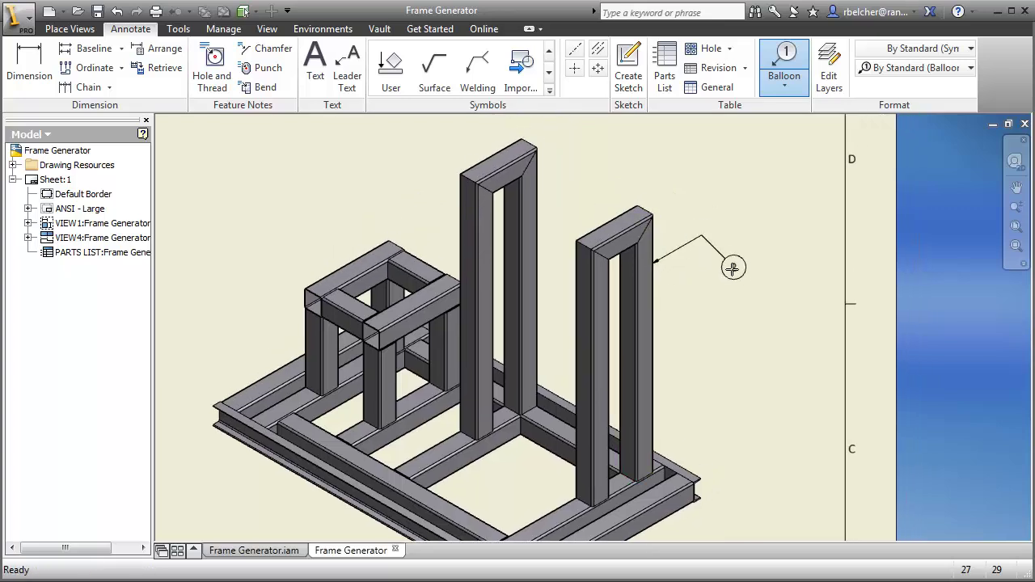
key("Return")
scroll(725, 237, "down", 3)
middle_click_drag(752, 248, 776, 307)
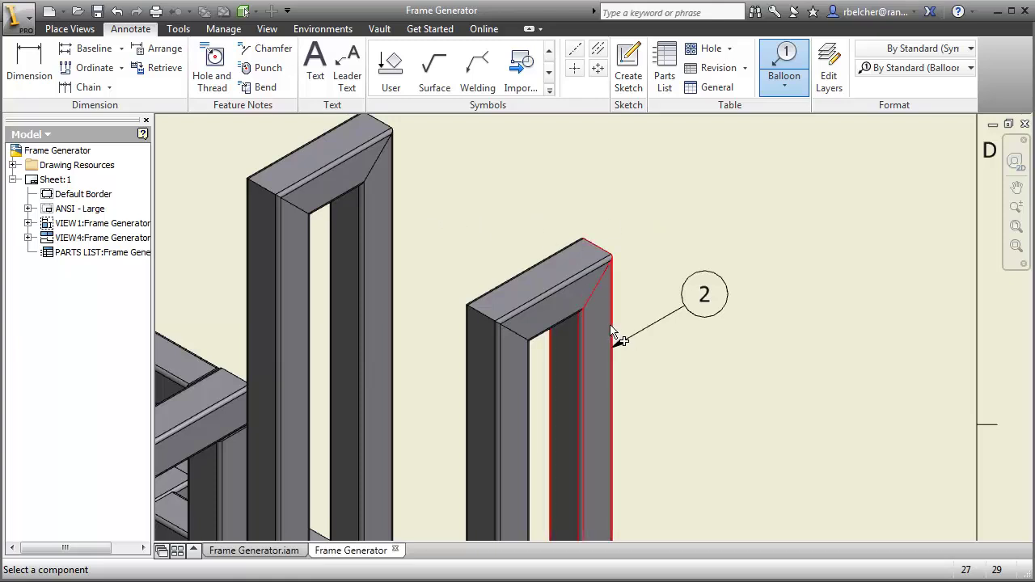
- Add an item balloon to the matching post of the rear portal and end ballooning
left_click(396, 181)
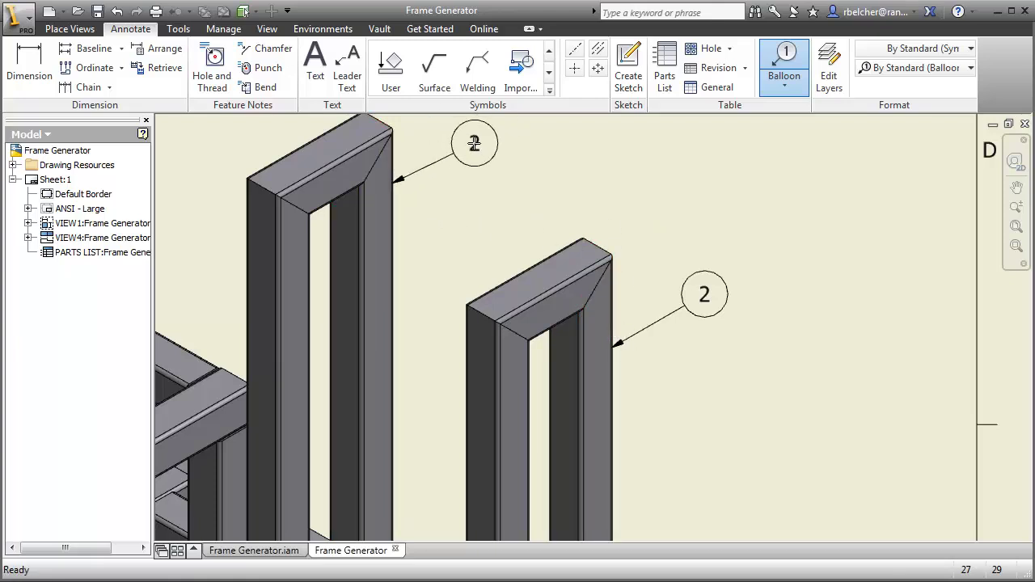
left_click(474, 142)
key("Return")
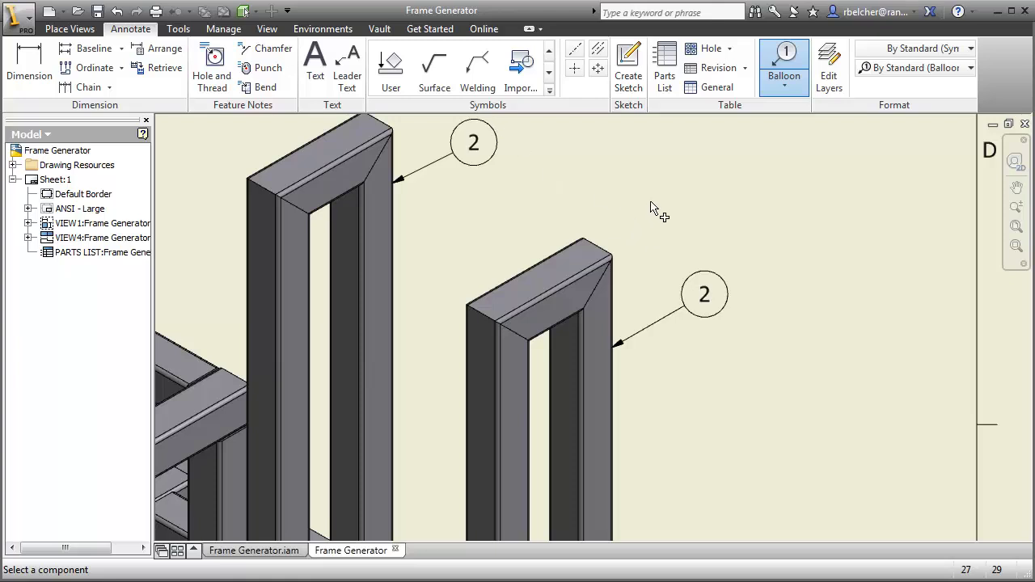
right_click(590, 265)
left_click(605, 205)
middle_click_drag(724, 197, 700, 276)
key("Escape")
middle_click_drag(687, 230, 691, 191)
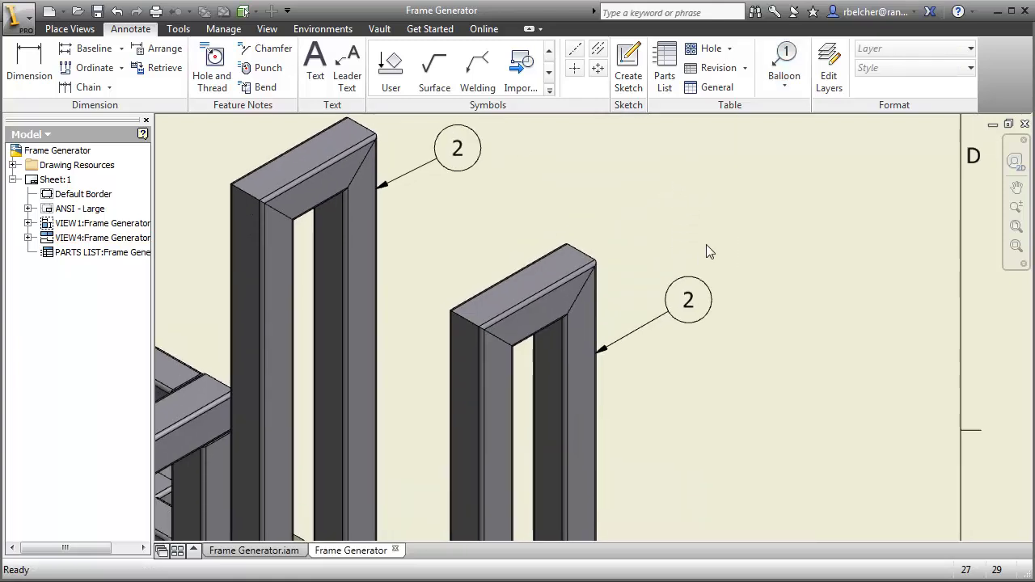
- Open the Balloon (ANSI) style from the nearer portal's balloon and change its shape to the split circle with two entries
left_click(701, 283)
right_click(700, 280)
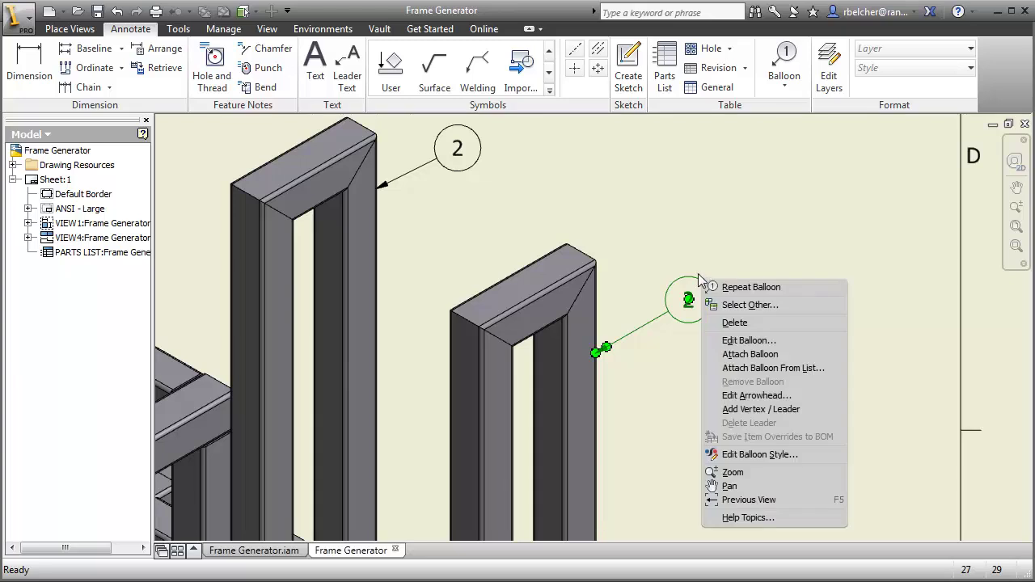
left_click(764, 454)
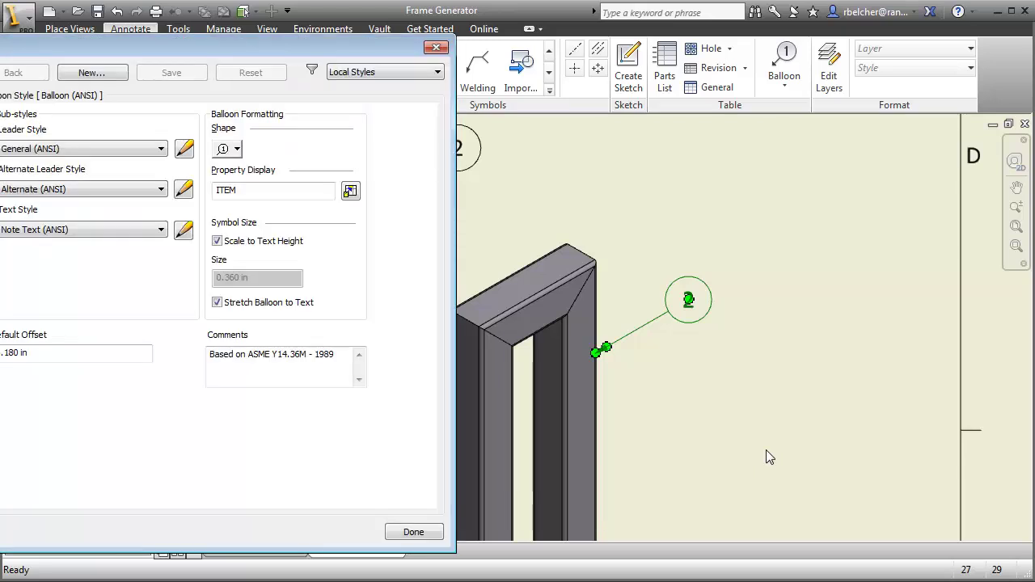
left_click_drag(263, 51, 567, 46)
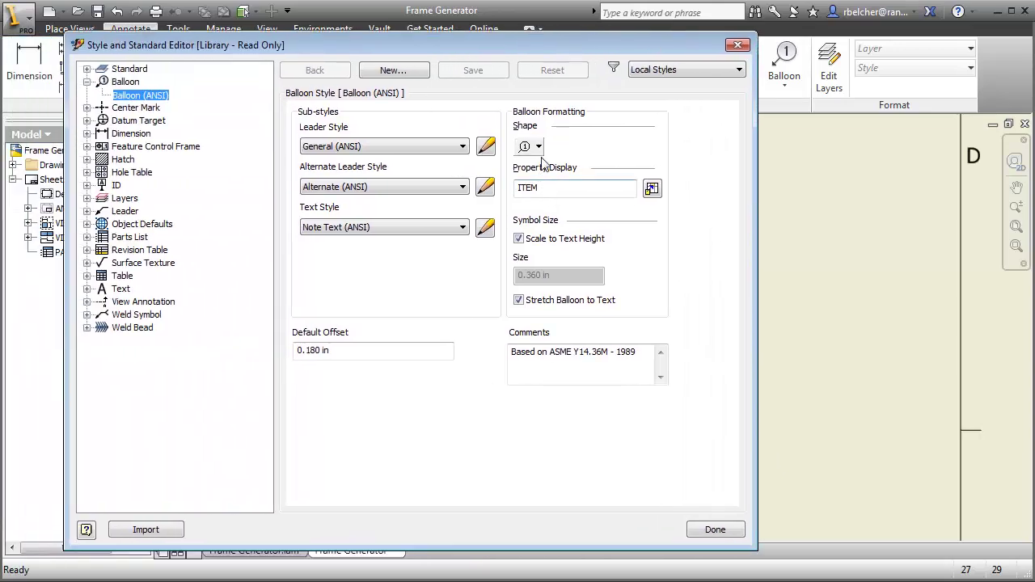
left_click(537, 147)
left_click(535, 196)
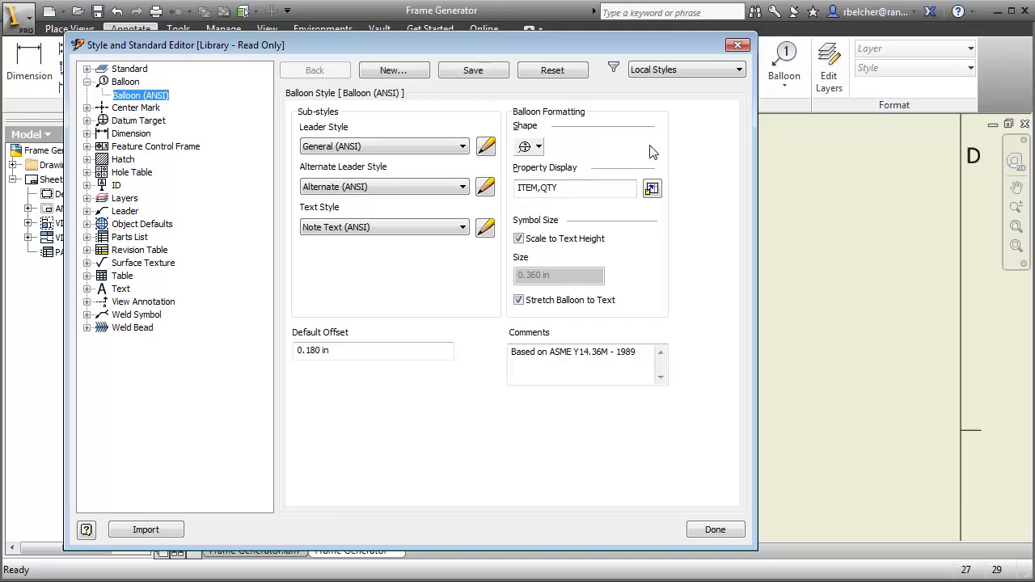
- Define a new custom property G_L and add it to the properties displayed by the balloon style
left_click(652, 189)
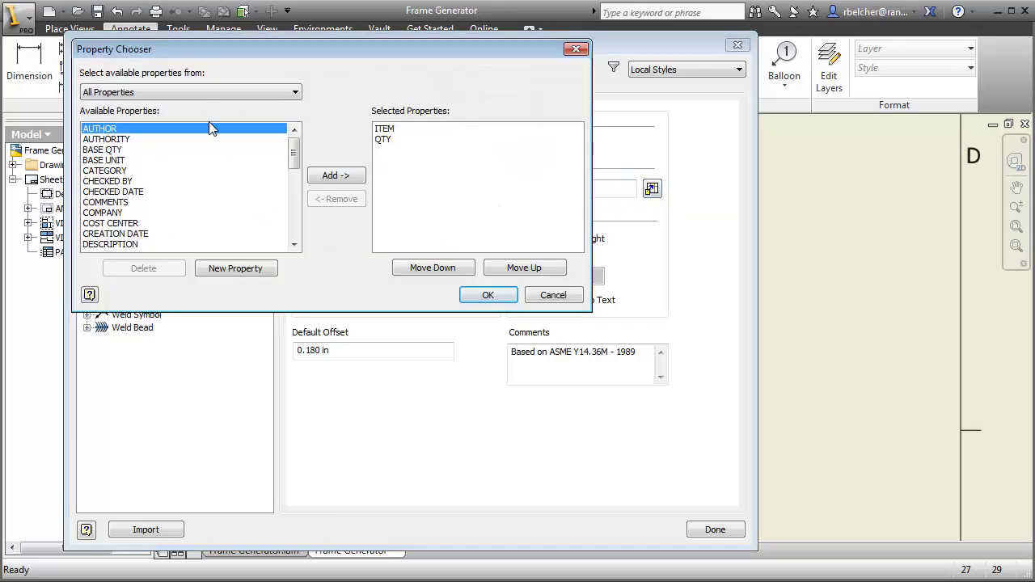
left_click(235, 268)
left_click(265, 149)
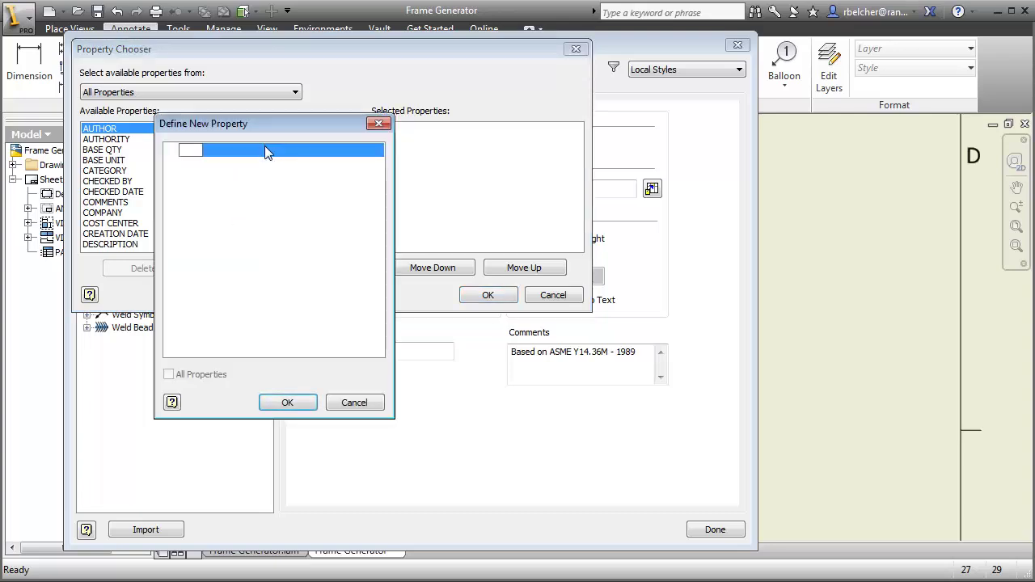
type("G_L")
key("Return")
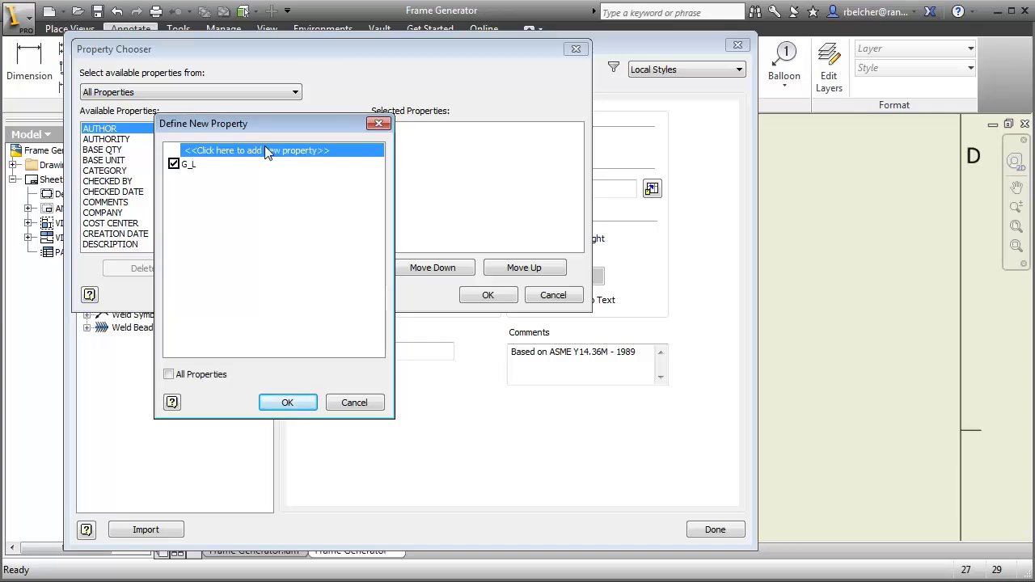
left_click(294, 404)
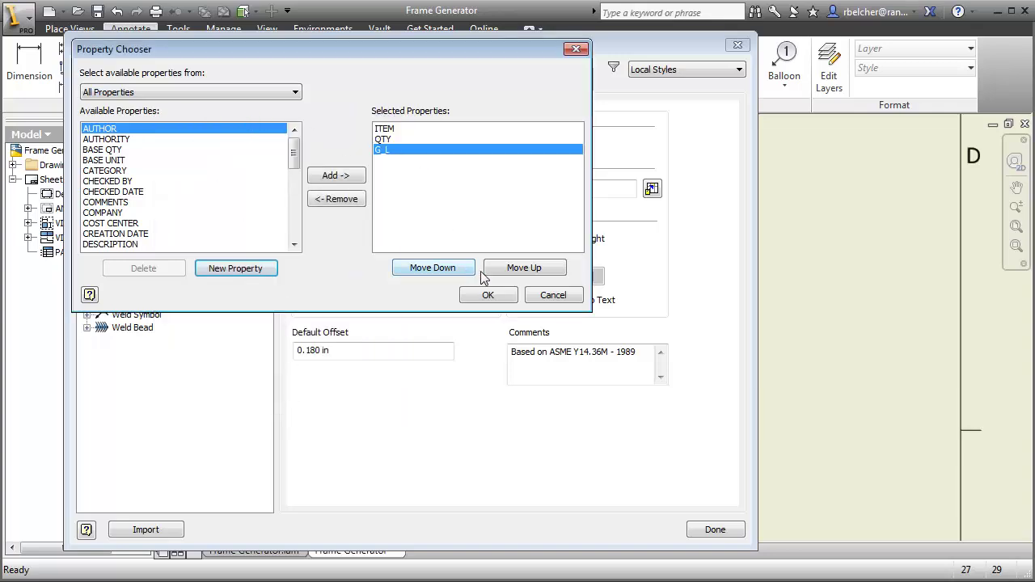
- Move G_L above QTY so balloons display ITEM and G_L, and save the balloon style edits
left_click(518, 267)
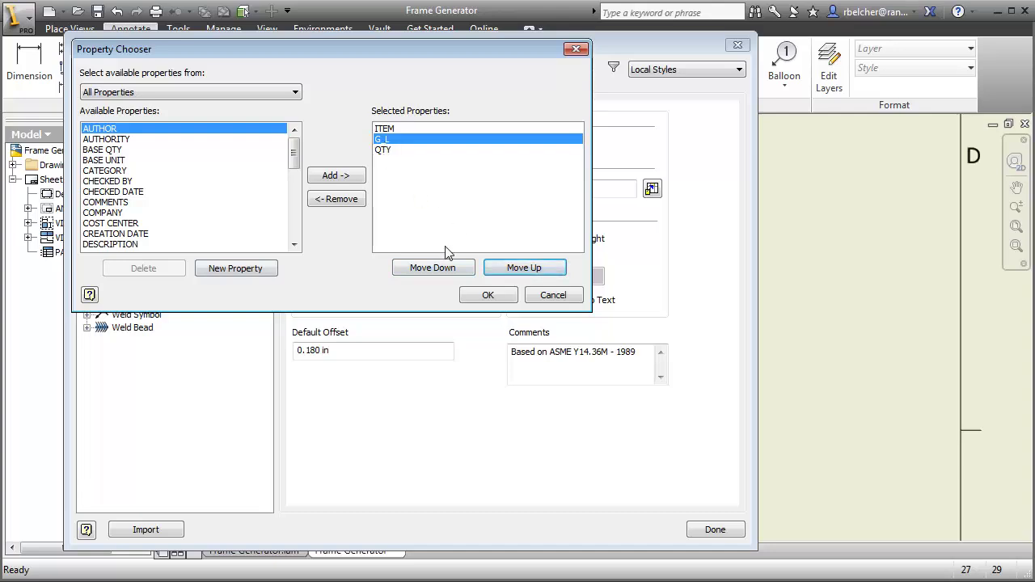
left_click(488, 295)
left_click(714, 529)
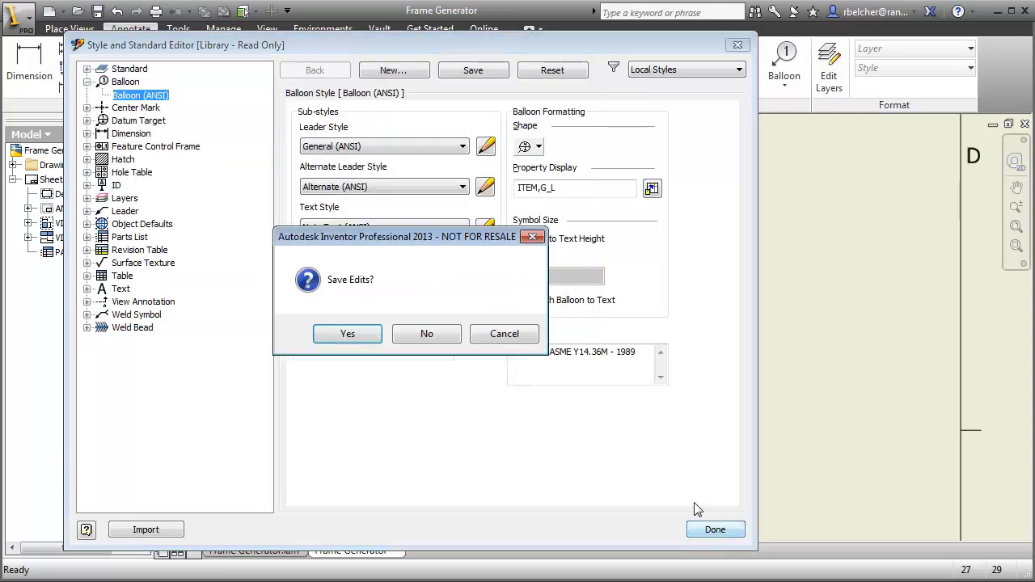
left_click(347, 334)
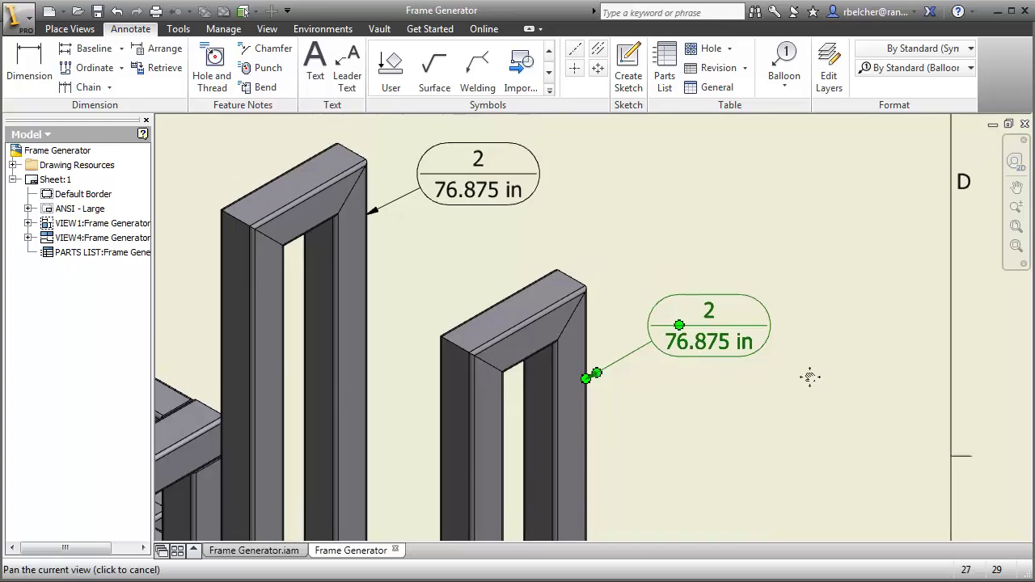
- Check the parts list below the isometric view and add a balloon to the rear portal's top member
scroll(769, 252, "up", 2)
left_click(783, 248)
mouse_move(766, 354)
middle_mouse_down()
mouse_move(753, 315)
mouse_move(754, 173)
middle_mouse_up()
middle_click_drag(773, 287, 780, 67)
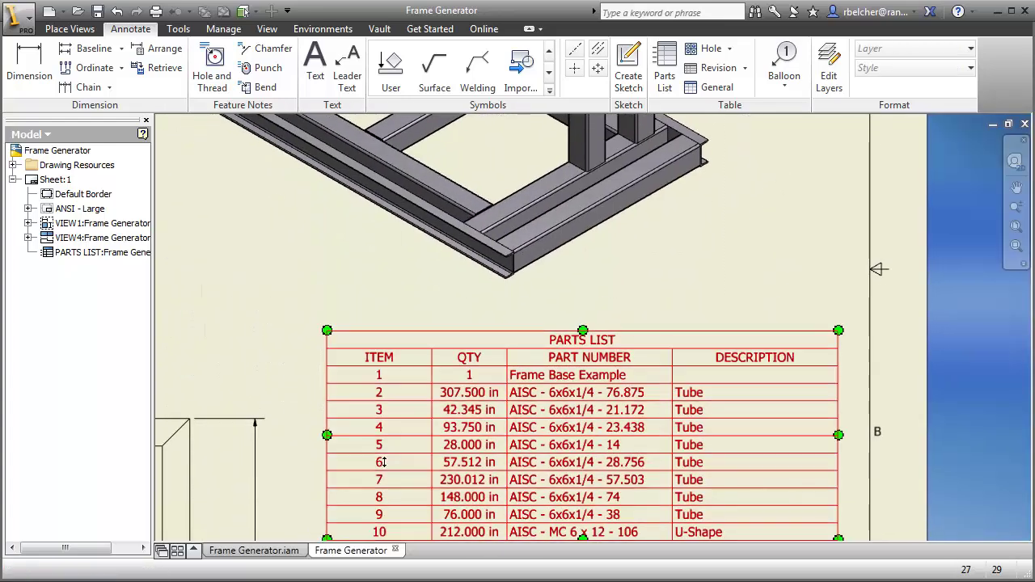
middle_click_drag(730, 228, 723, 494)
middle_click_drag(743, 284, 742, 361)
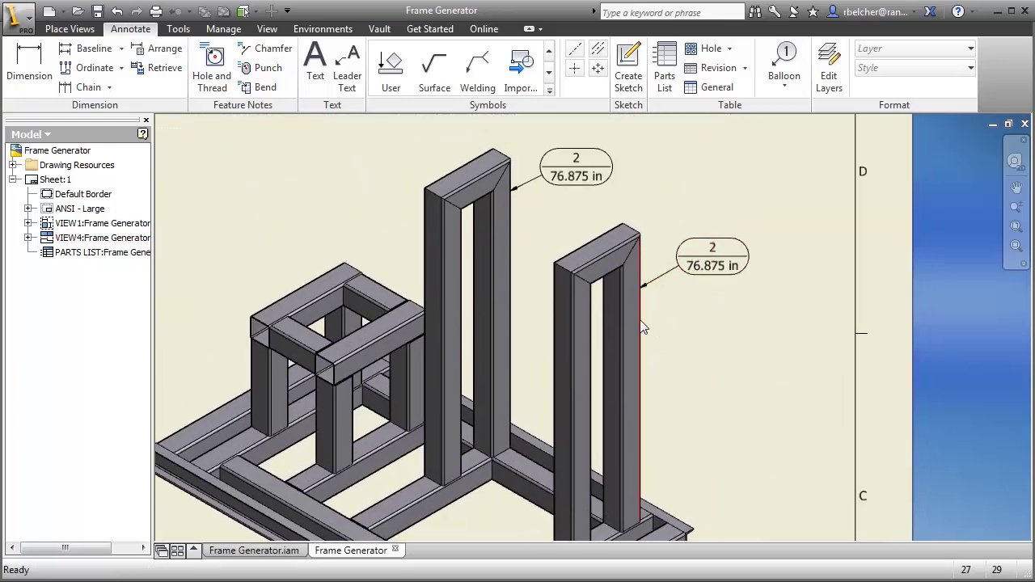
left_click(781, 57)
middle_click_drag(493, 215, 580, 287)
left_click(561, 233)
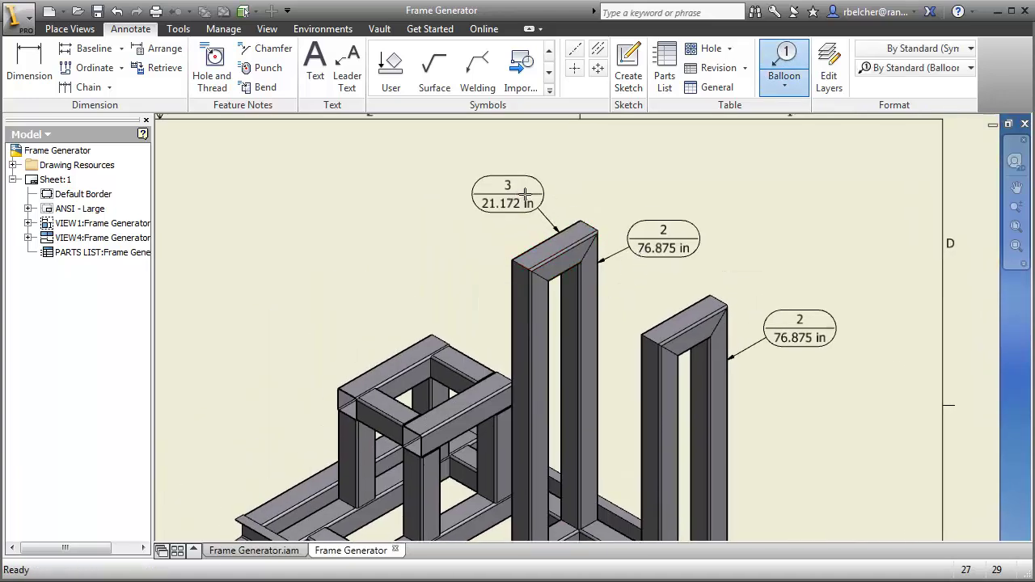
left_click(521, 194)
key("Return")
- Balloon the raised platform's far top member and the base's end crossmember behind the platform
middle_click_drag(404, 353, 502, 288)
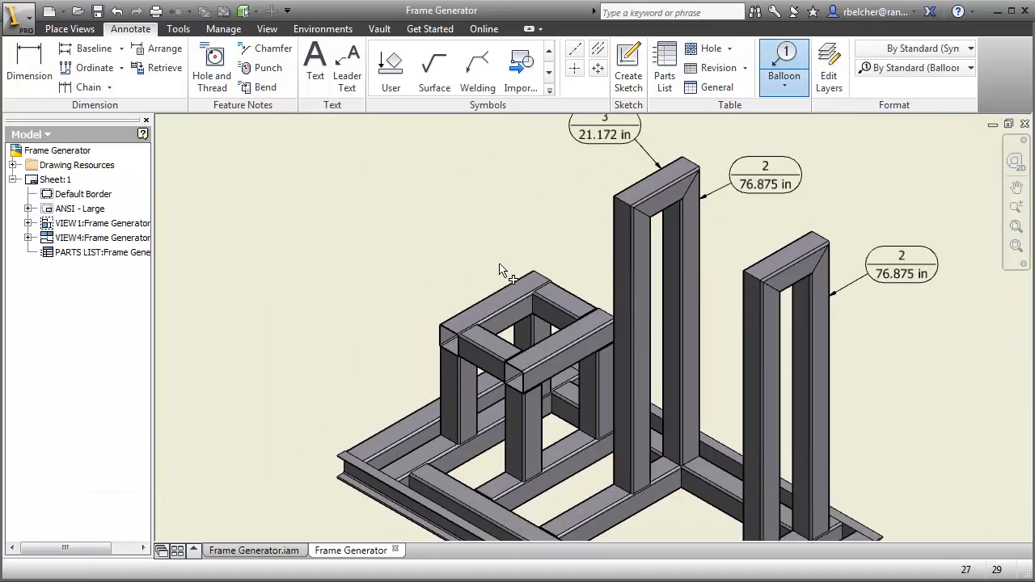
left_click(499, 286)
left_click(424, 233)
middle_click_drag(380, 322, 458, 209)
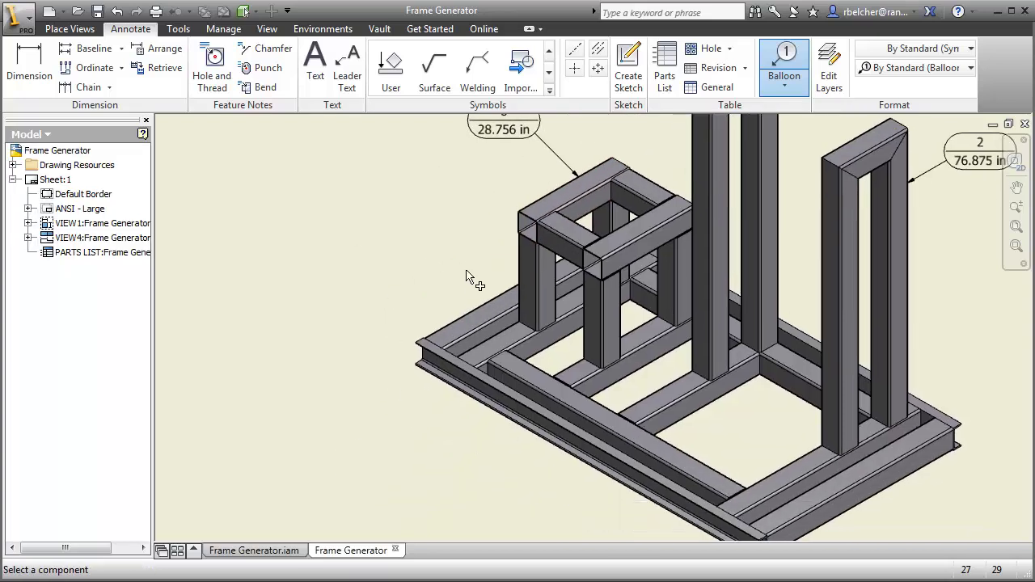
left_click(475, 311)
left_click(415, 240)
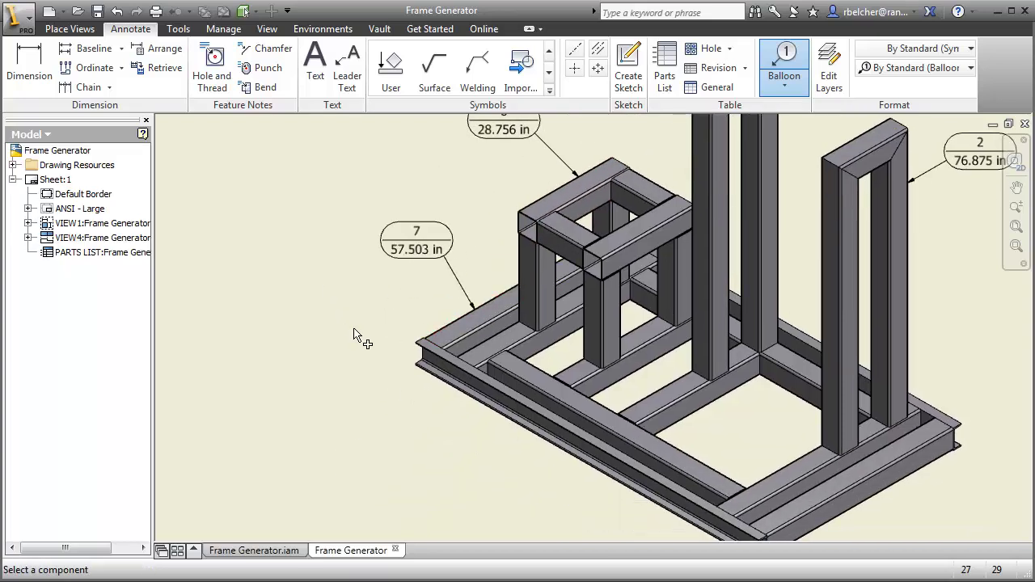
- Balloon the two long side channels of the base, one on each side of the frame
left_click(440, 385)
left_click(371, 410)
middle_click_drag(449, 461, 361, 383)
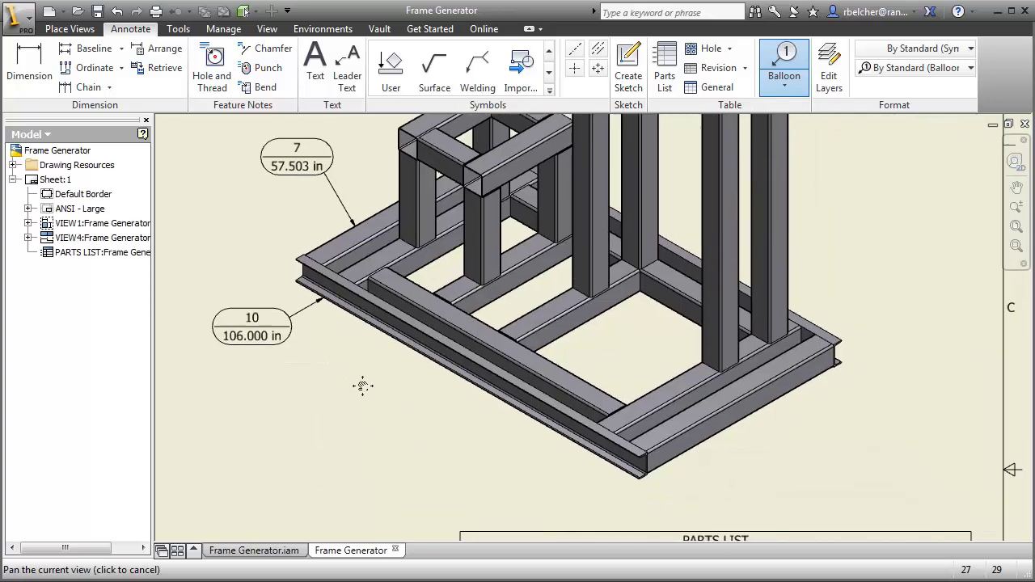
left_click(822, 353)
left_click(857, 311)
right_click_drag(857, 310, 937, 319)
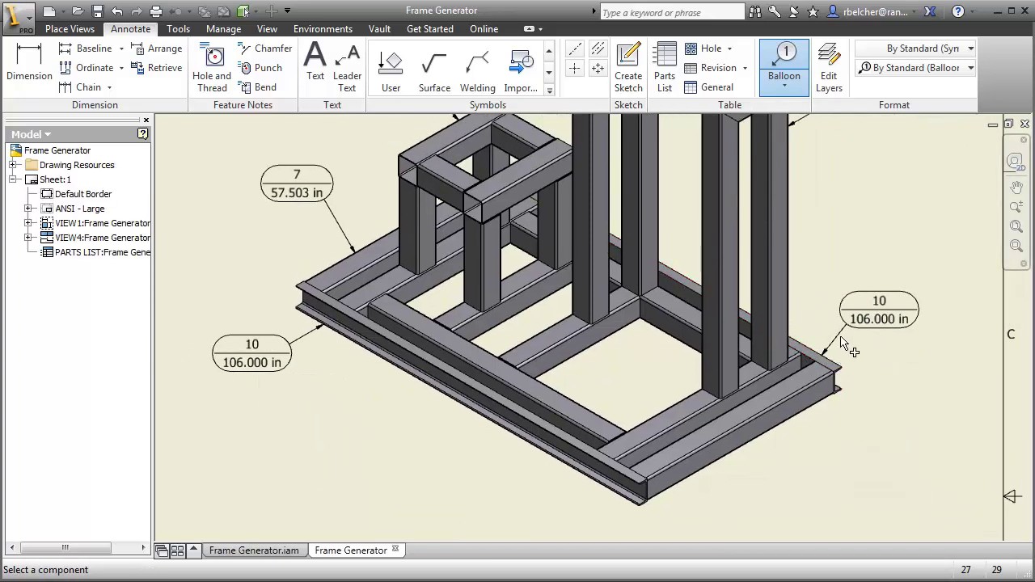
- Balloon the base's inner lengthwise tube and the end crossmember nearest the front portal
left_click(571, 398)
left_click(591, 388)
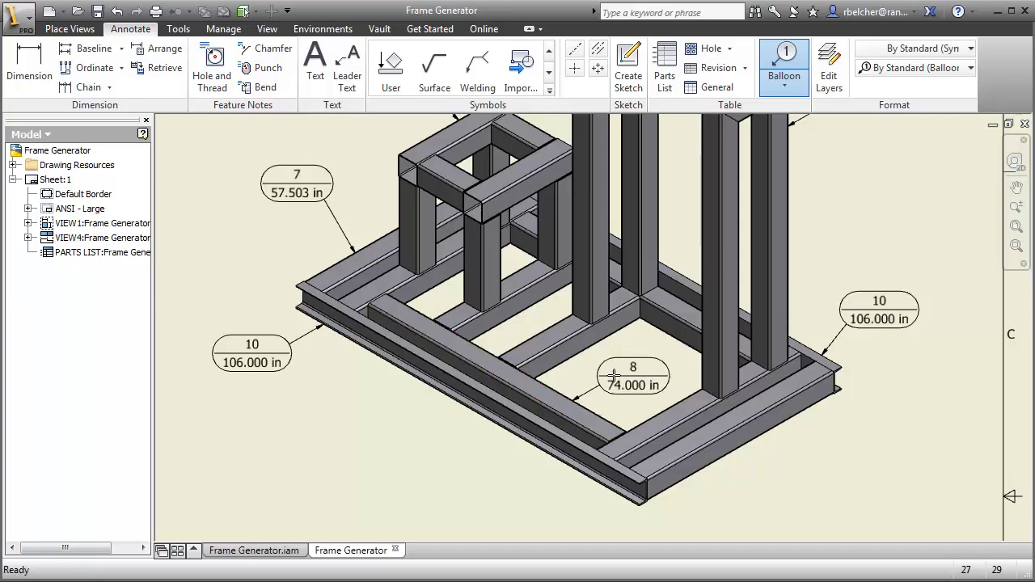
left_click(633, 376)
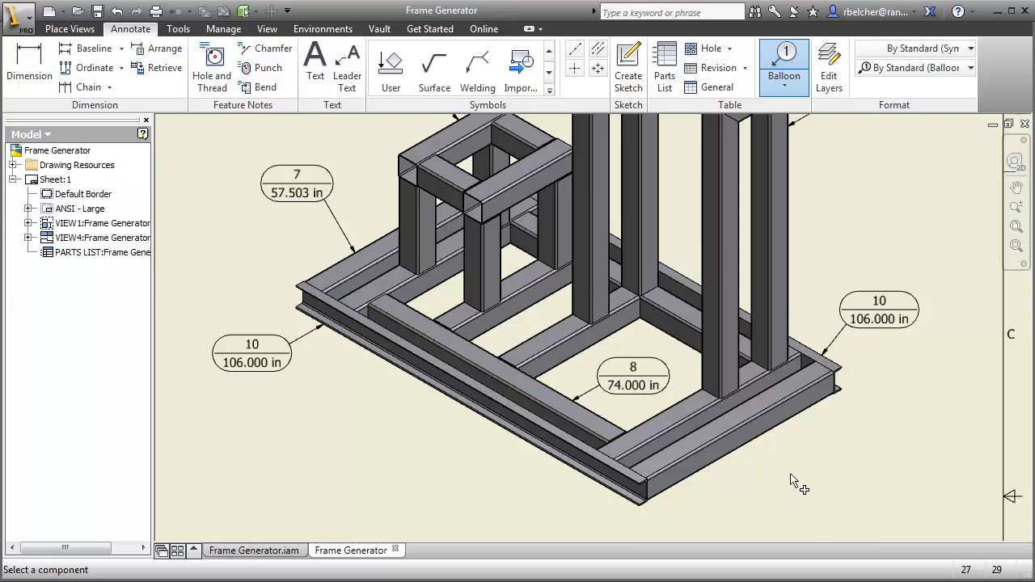
middle_click_drag(792, 481, 732, 411)
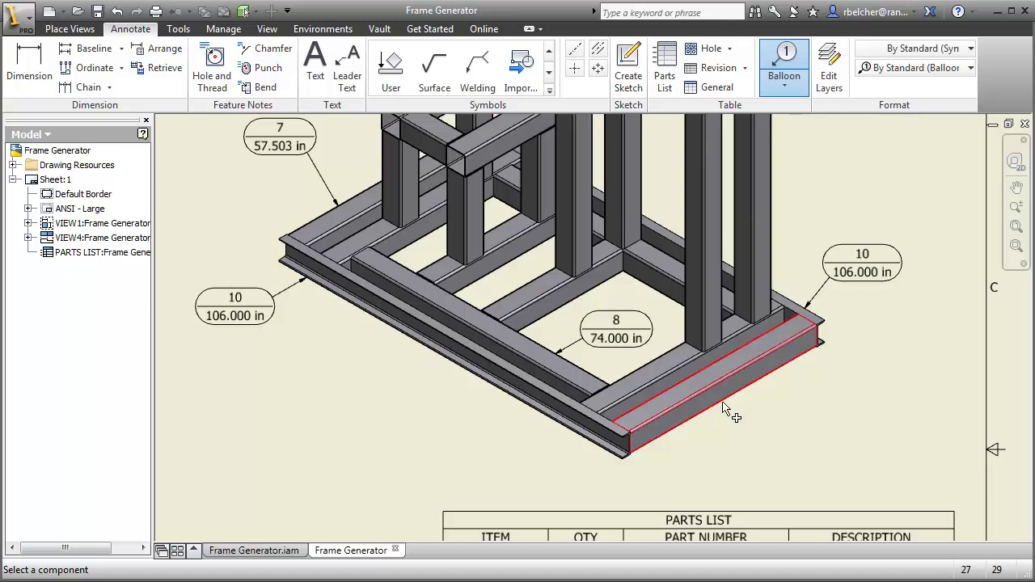
left_click(725, 408)
left_click(755, 439)
left_click(816, 410)
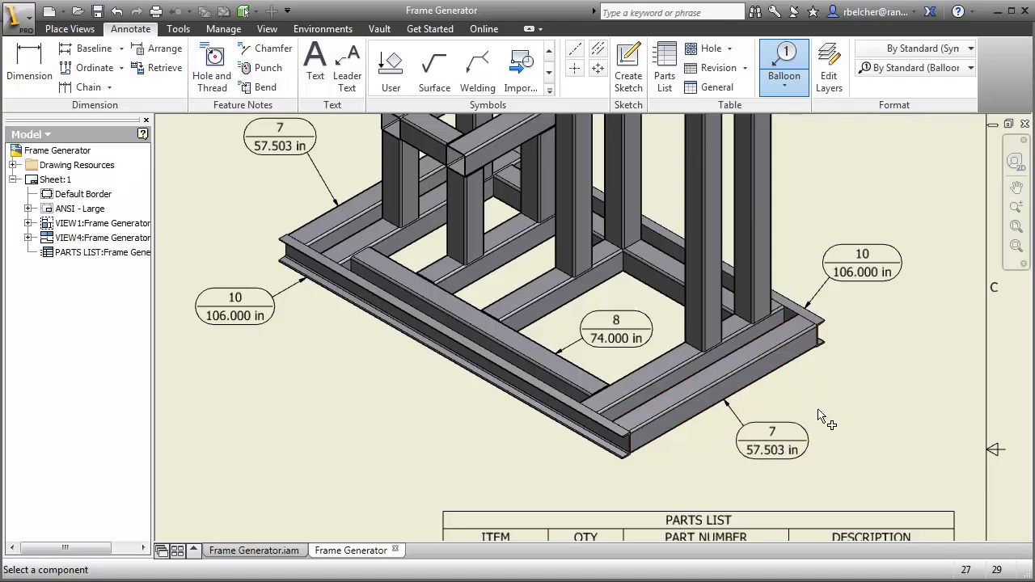
scroll(846, 386, "down", 3)
right_click(847, 388)
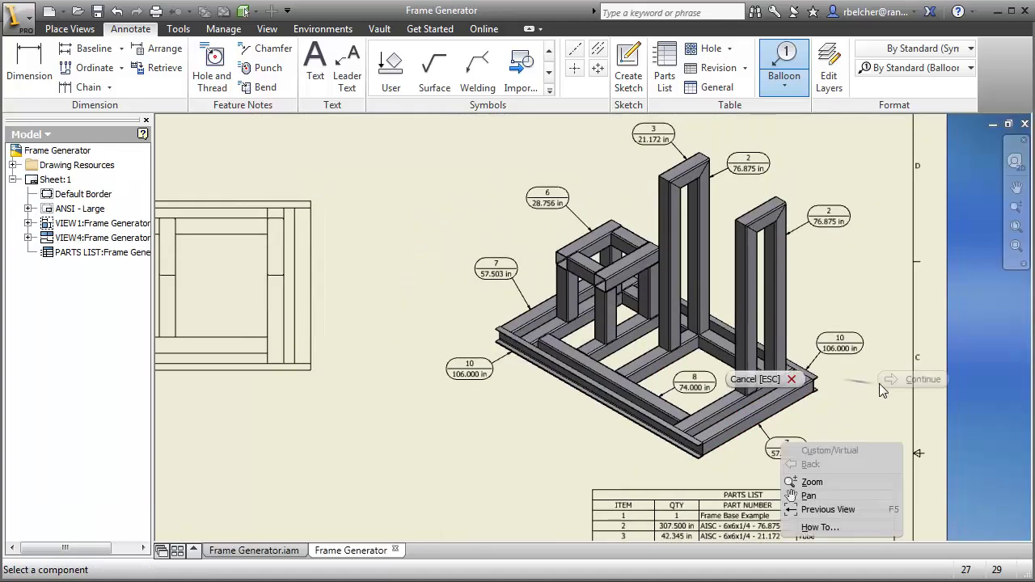
left_click(849, 438)
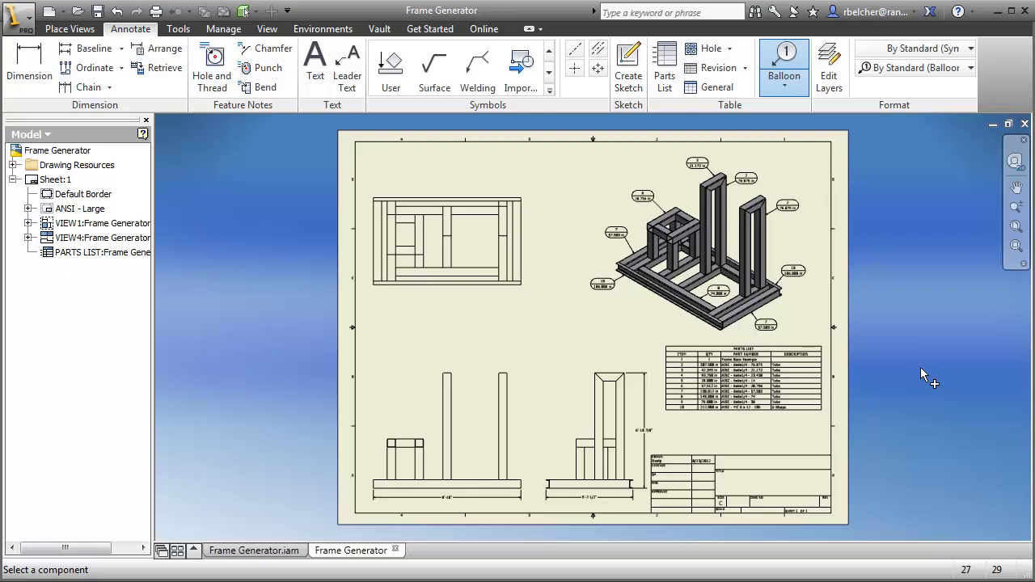
- Switch to the Frame Generator.iam assembly and turn on the visibility of the Frame Base Example:1 skeleton part
left_click(277, 550)
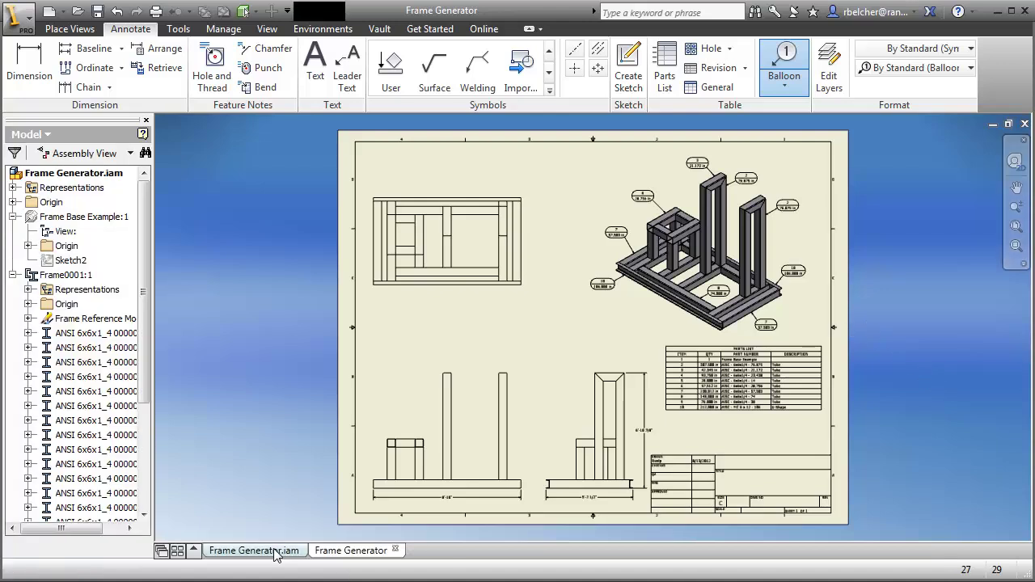
middle_click_drag(325, 330, 286, 309)
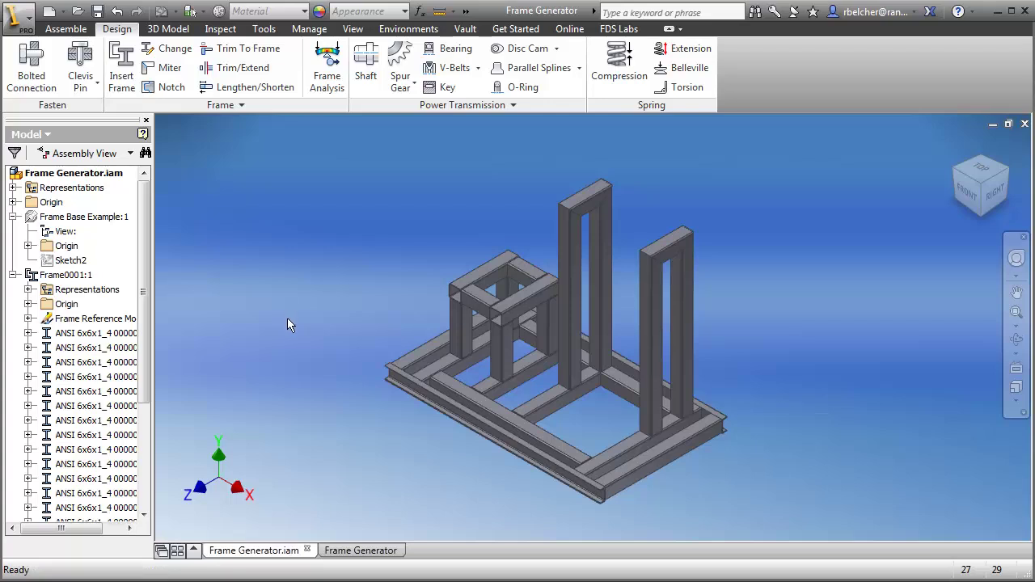
right_click(101, 216)
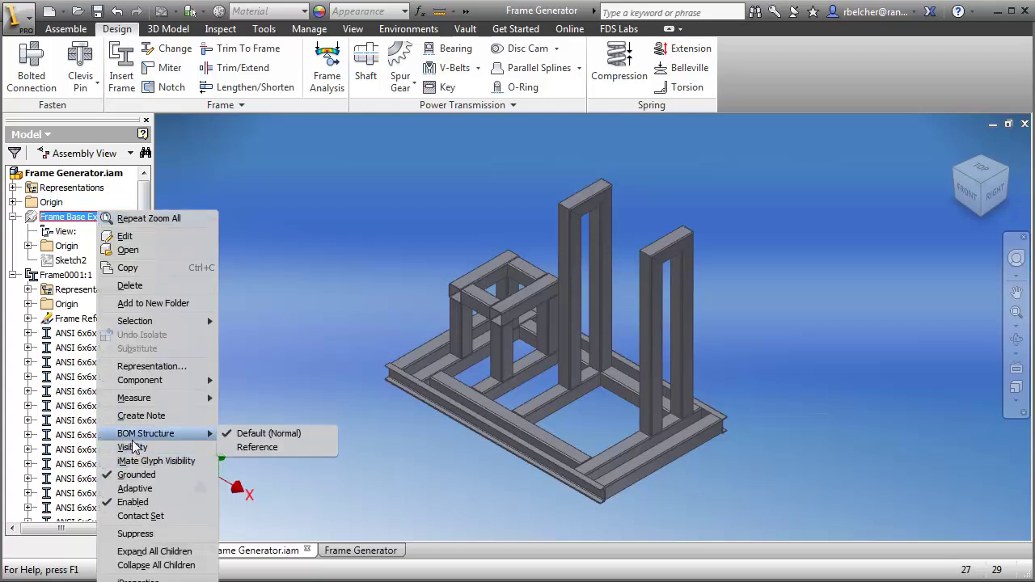
left_click(154, 447)
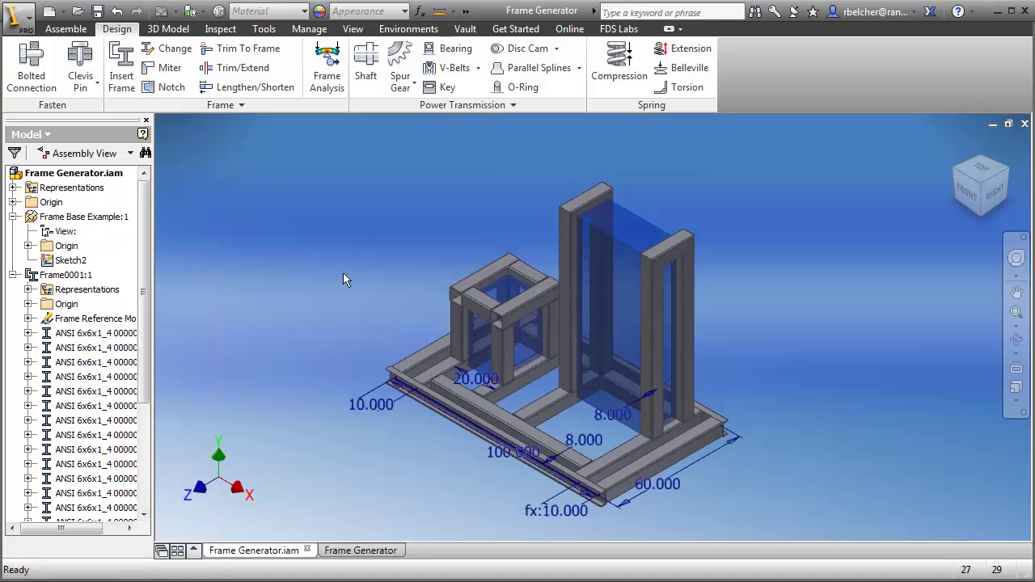
middle_click_drag(343, 272, 363, 250)
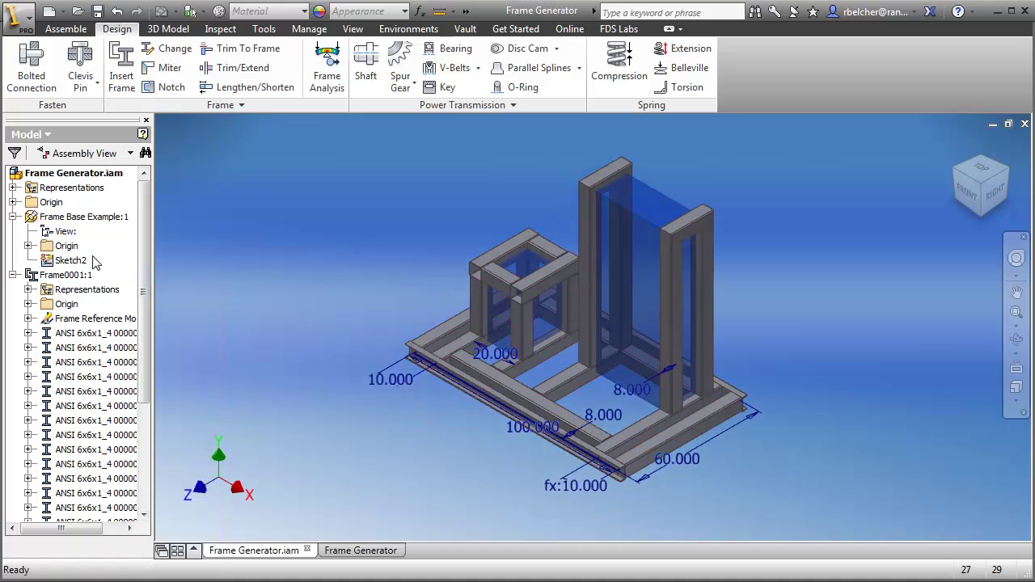
- Edit the Frame Base Example skeleton part in place and set the base sketch's overall width to 65 in
double_click(77, 216)
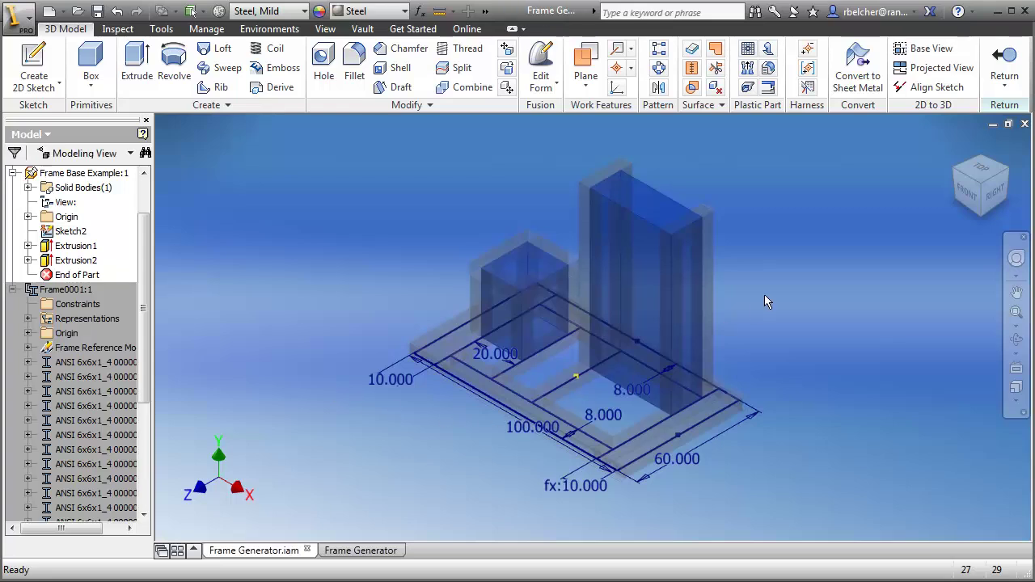
mouse_move(764, 295)
middle_mouse_down()
mouse_move(769, 317)
mouse_move(754, 307)
mouse_move(754, 286)
middle_mouse_up()
double_click(689, 451)
type("50 in")
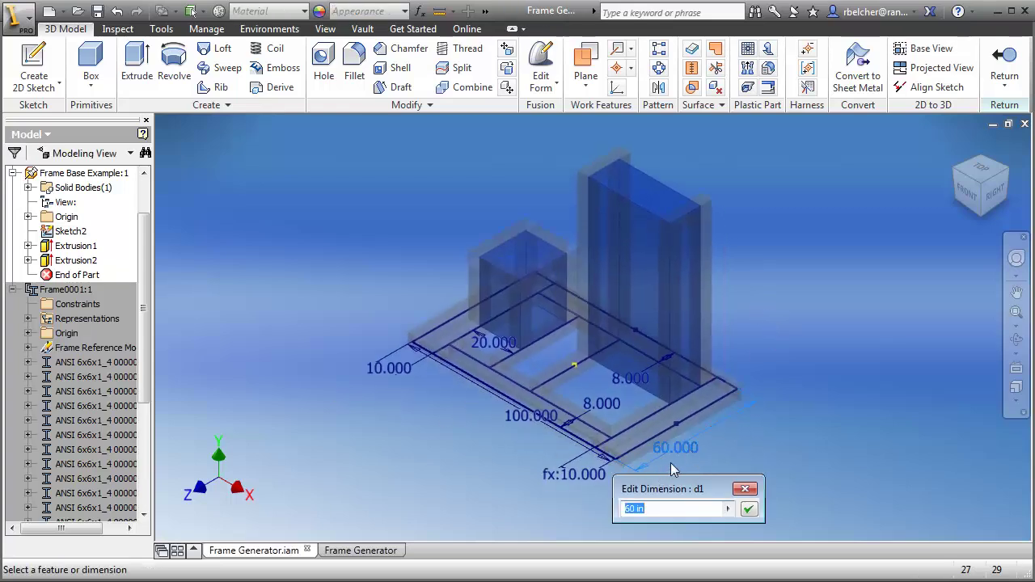
left_click_drag(656, 510, 615, 507)
type("65")
key("Return")
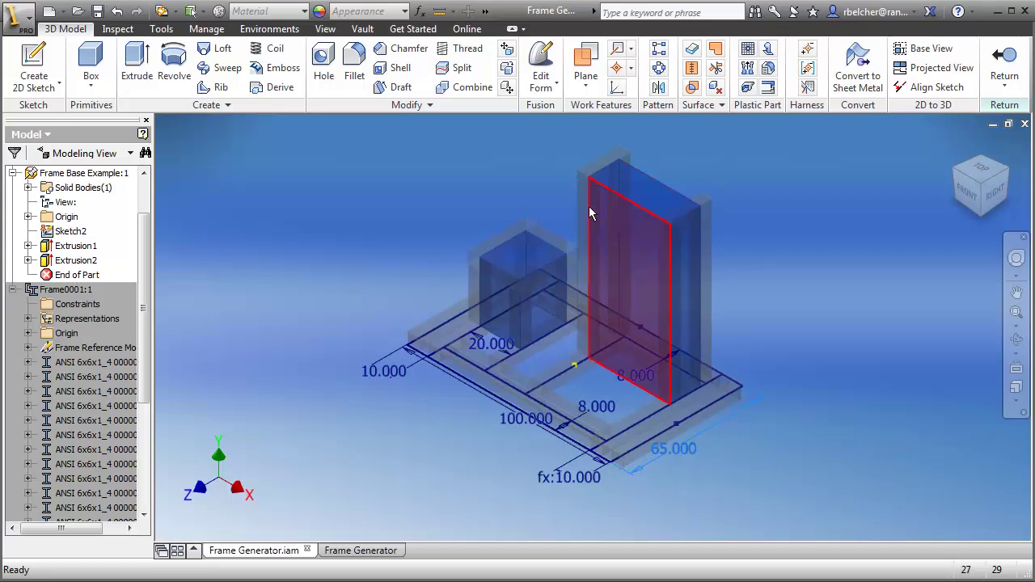
- Edit Extrusion2 to make the skeleton's tall block higher, and return to the assembly to update the frame
right_click(74, 259)
left_click(118, 378)
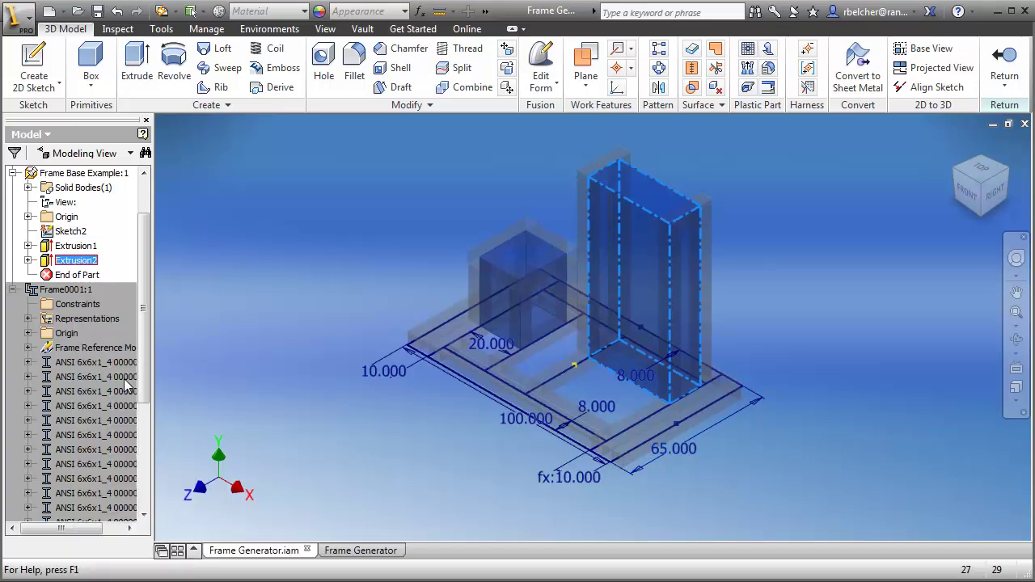
middle_click_drag(556, 114, 550, 195)
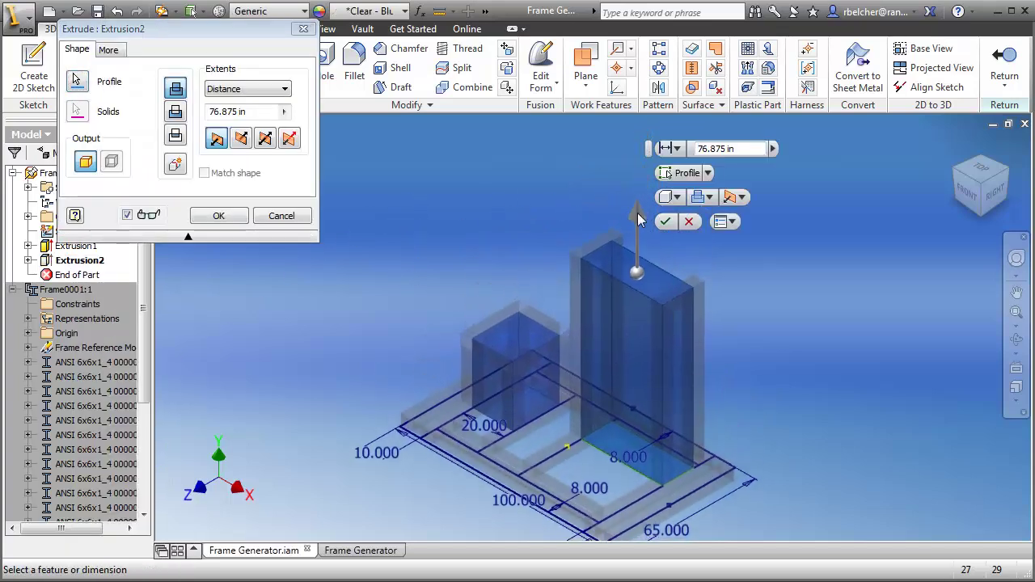
left_click_drag(633, 217, 636, 186)
left_click(223, 217)
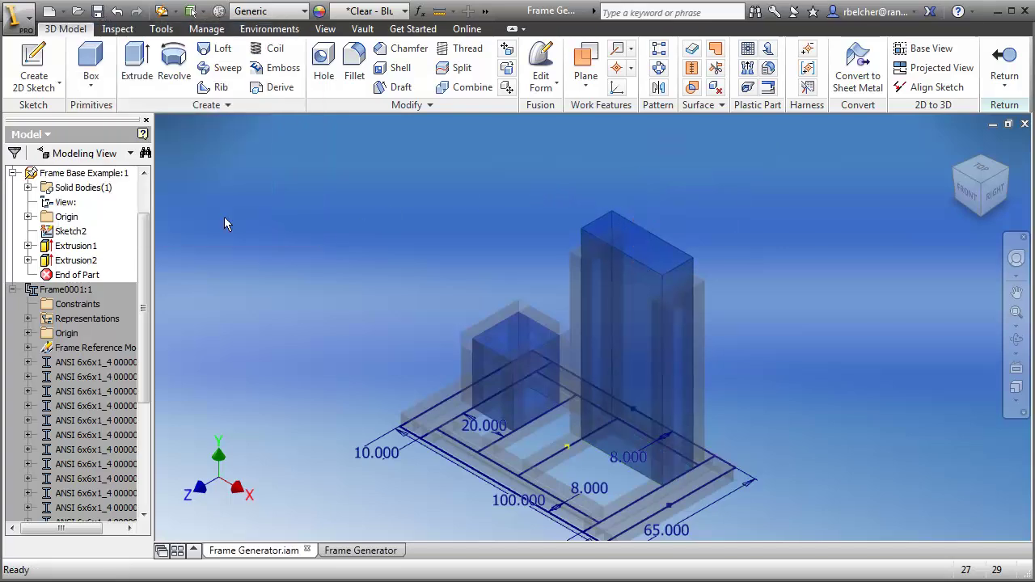
left_click(1004, 65)
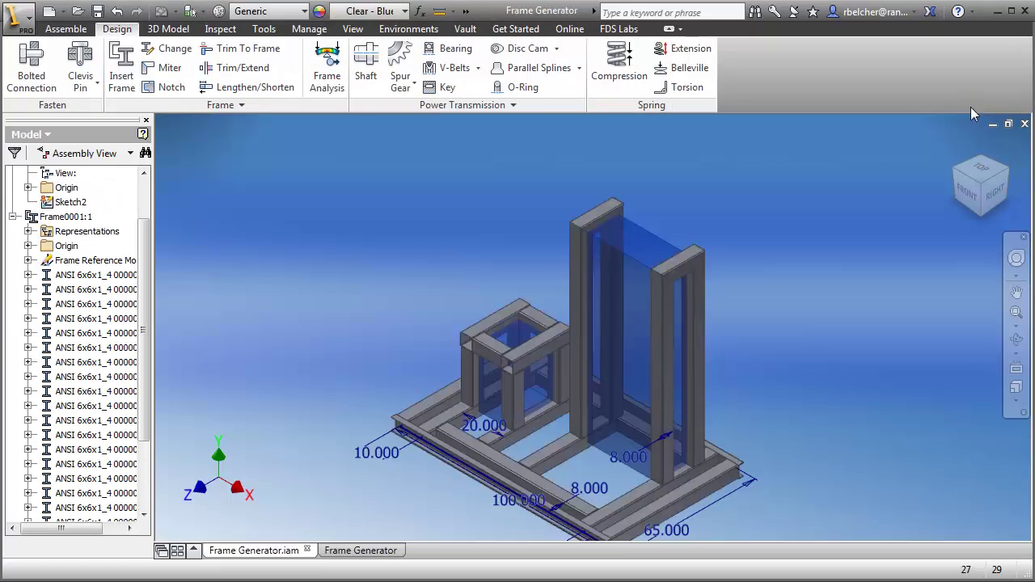
- Turn off the visibility of the Frame Base Example:1 skeleton part in the assembly
middle_click_drag(874, 194, 874, 143)
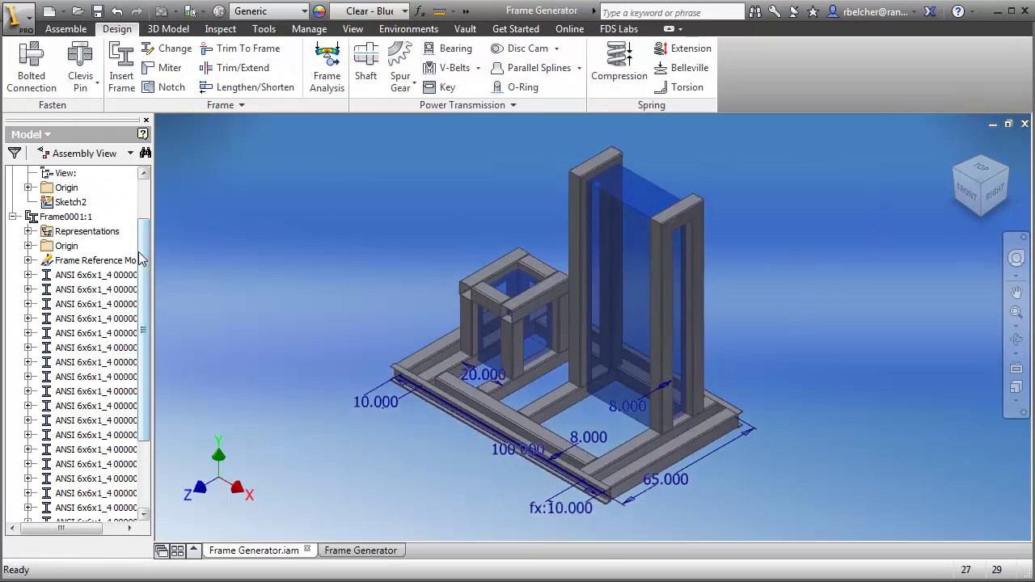
scroll(142, 257, "up", 2)
left_click(81, 216)
right_click(66, 216)
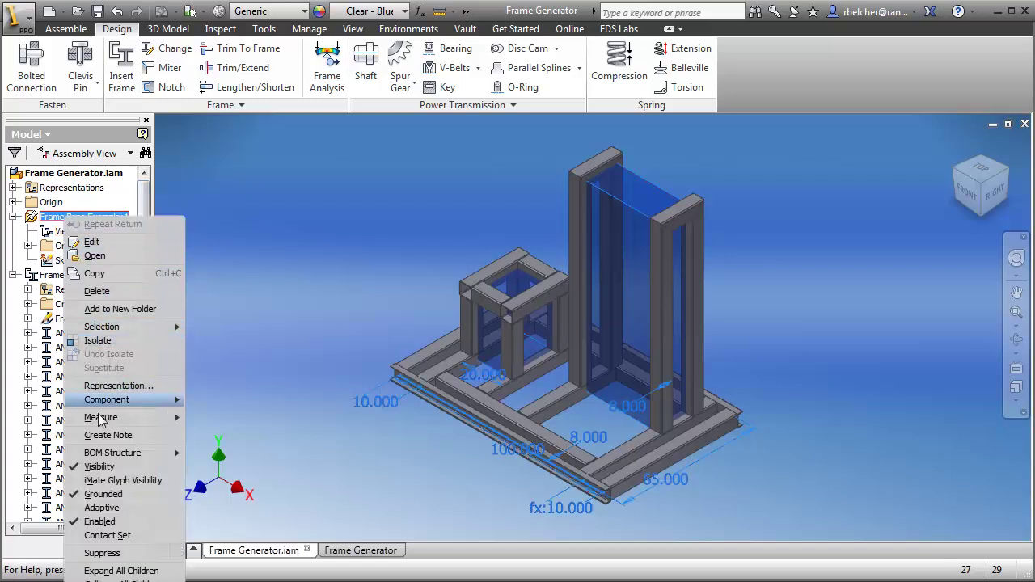
left_click(99, 466)
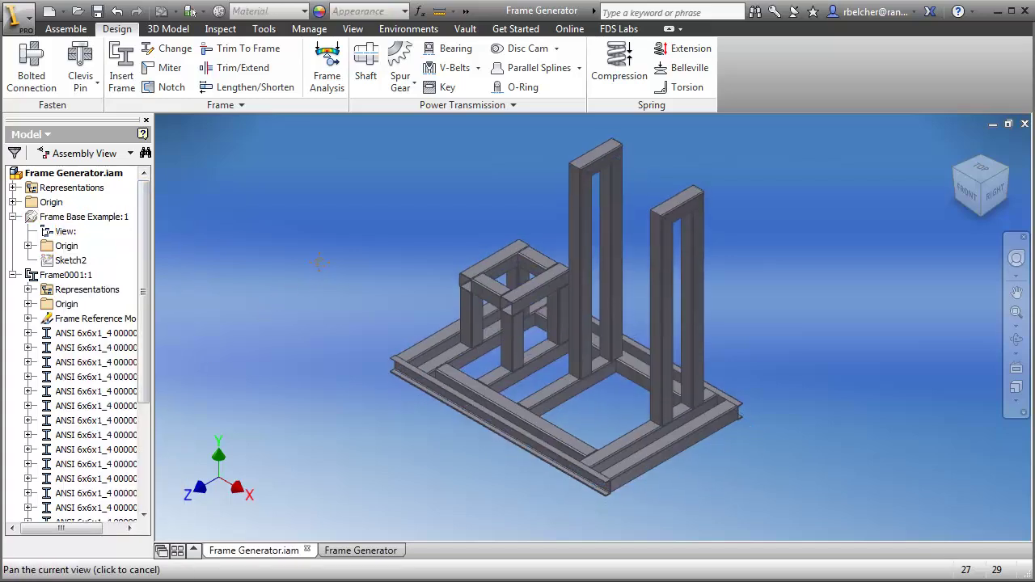
- Switch to the Frame Generator drawing and examine the isometric view's balloon lengths and the parts list for the updated frame
left_click(362, 550)
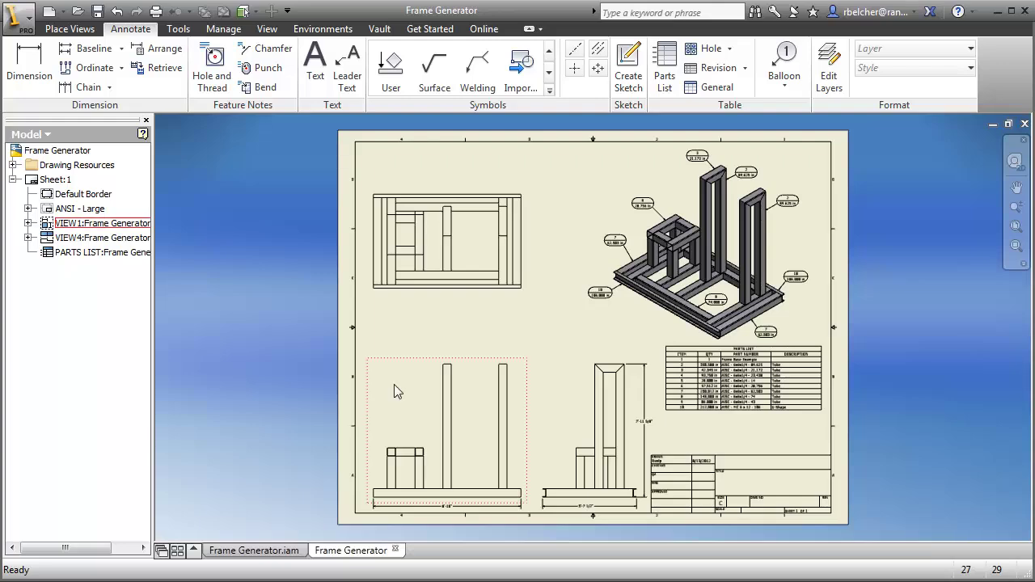
scroll(800, 311, "up", 4)
middle_click_drag(801, 321, 796, 327)
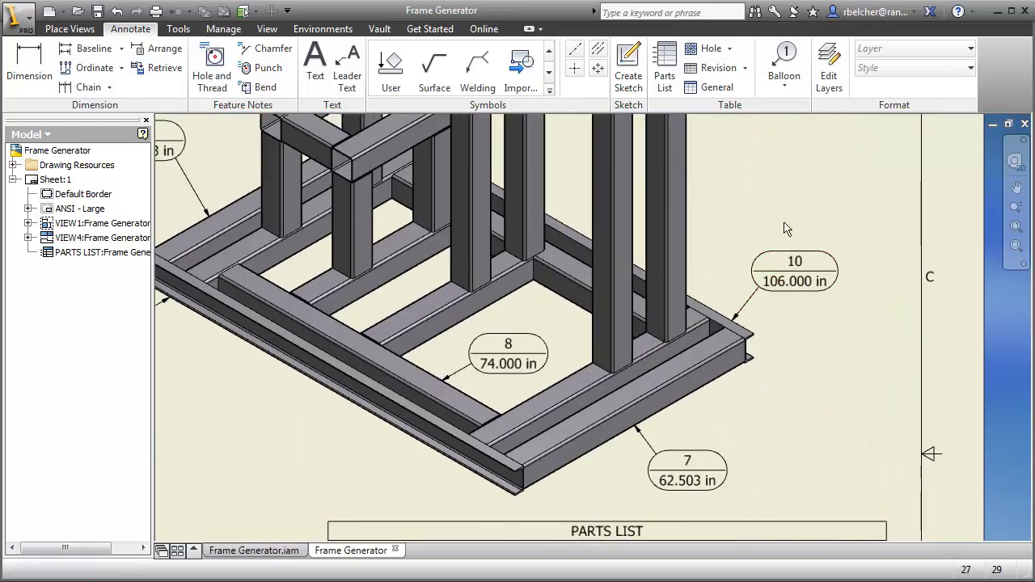
middle_click_drag(784, 214, 750, 430)
scroll(677, 319, "down", 3)
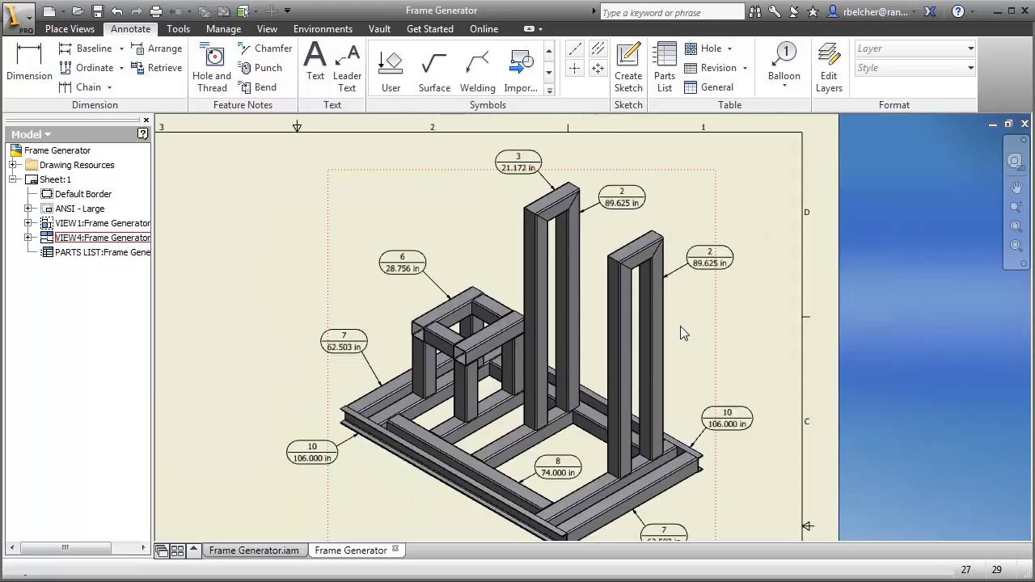
middle_click_drag(682, 386, 708, 283)
scroll(695, 385, "up", 3)
middle_click_drag(675, 413, 699, 348)
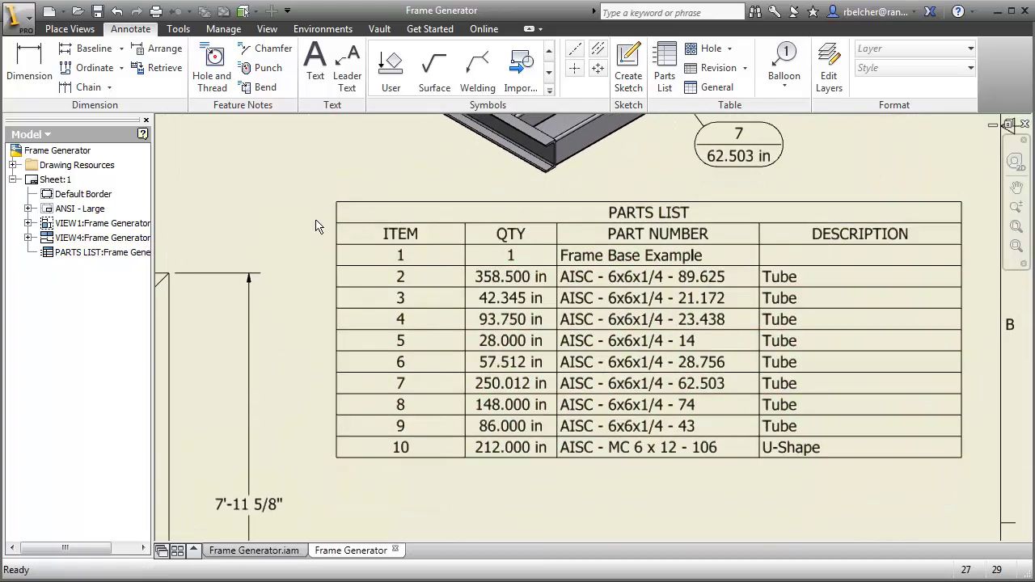
middle_click(300, 202)
middle_click(300, 202)
key("Home")
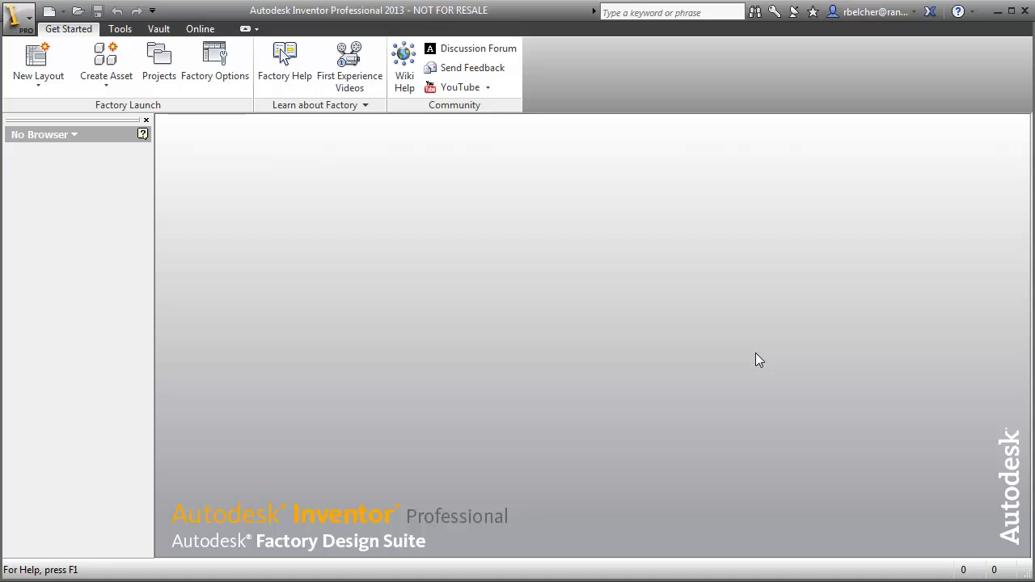
- Create a new part from the Standard.ipt template in the main Templates folder
left_click(38, 64)
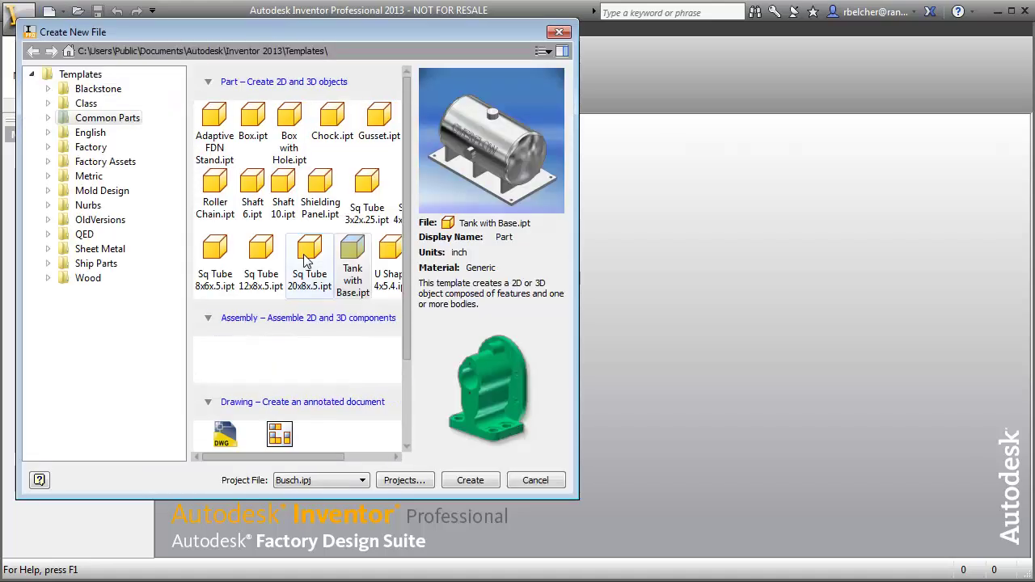
left_click(80, 74)
left_click(264, 120)
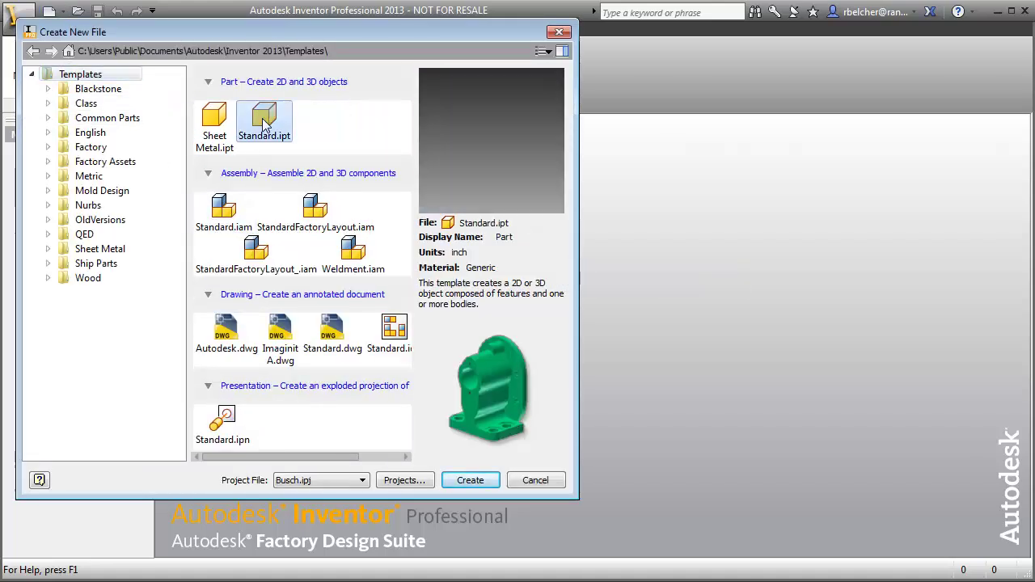
double_click(264, 120)
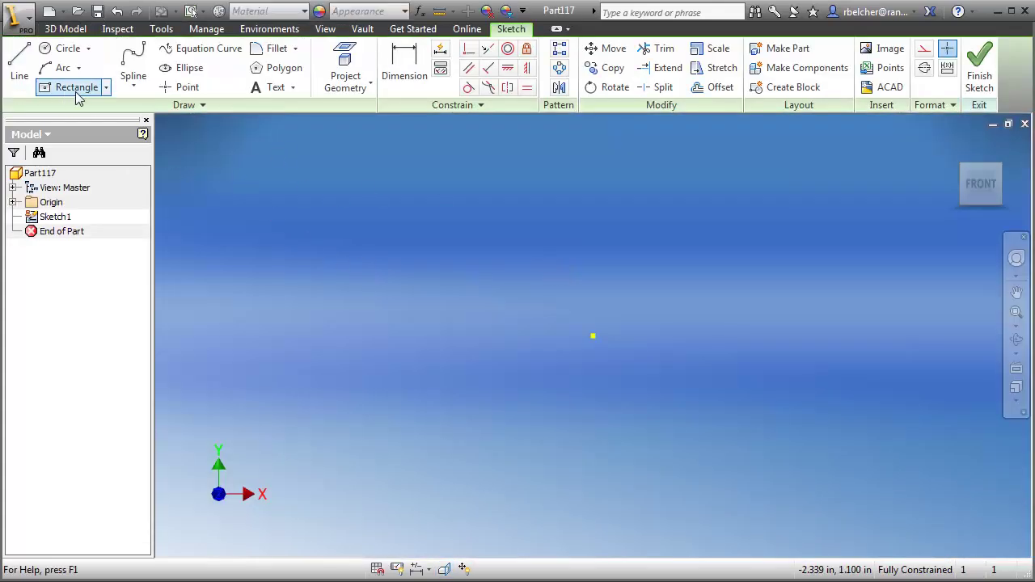
- Sketch a two-point rectangle about 1.85 in wide above the origin
left_click(106, 88)
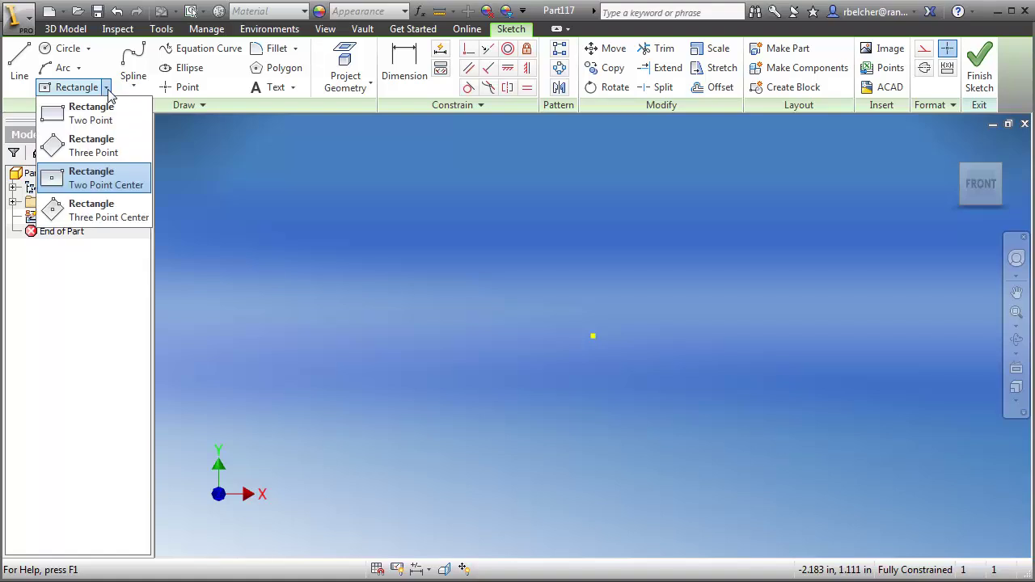
left_click(85, 117)
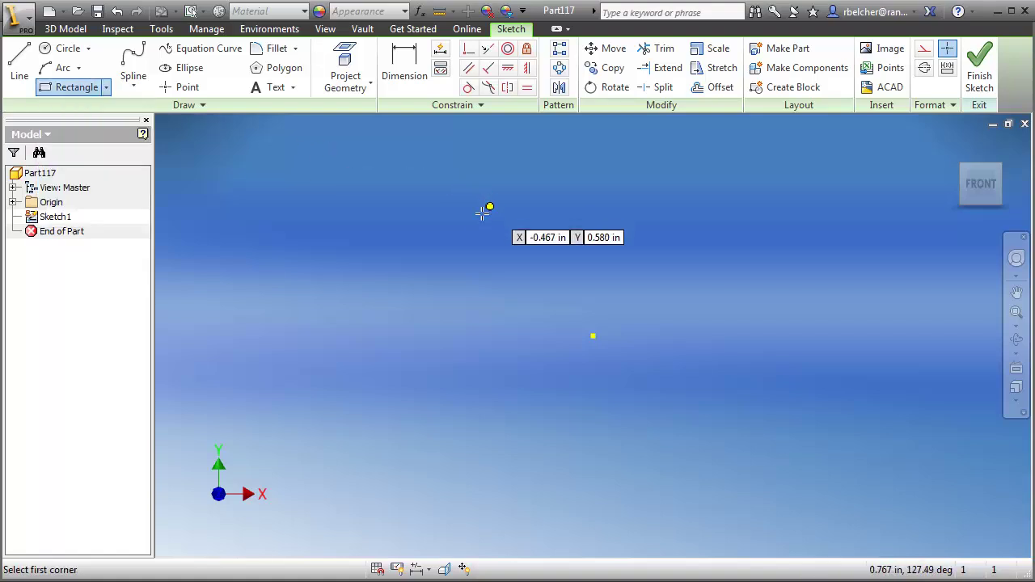
left_click(408, 193)
left_click(819, 261)
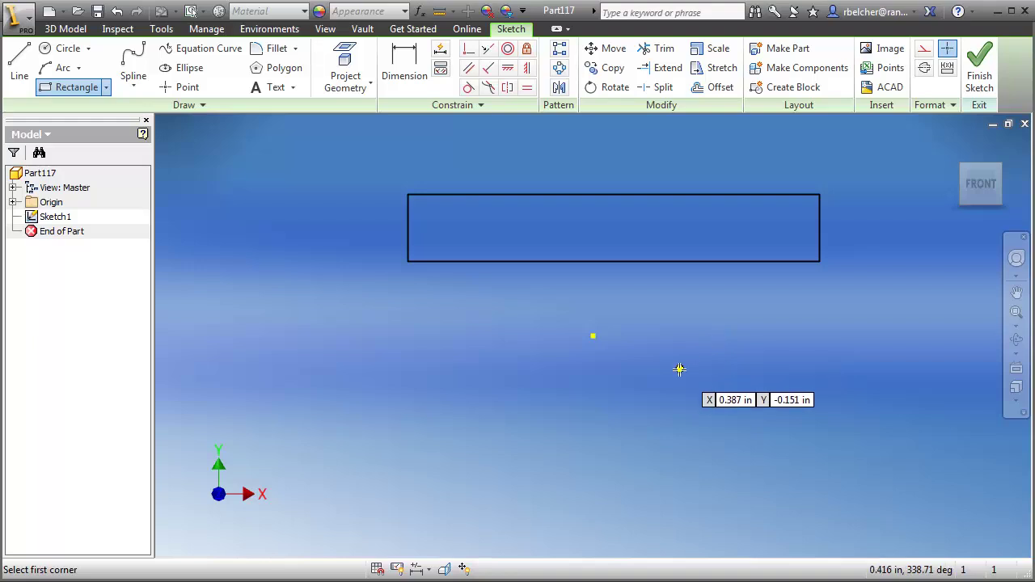
- Dimension the rectangle's upper edge with the named parameter Length=20
left_click(406, 58)
left_click(561, 194)
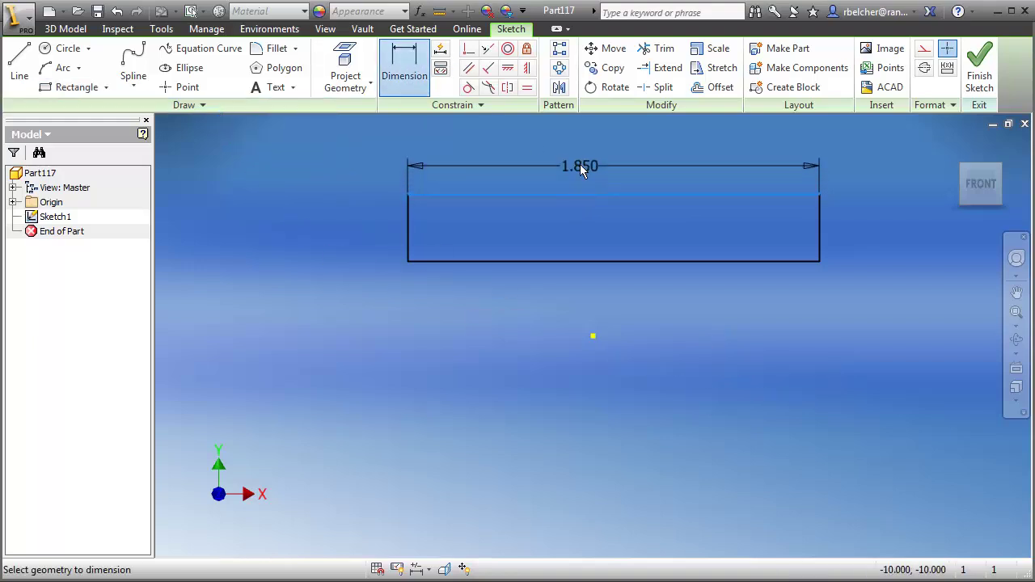
left_click(570, 167)
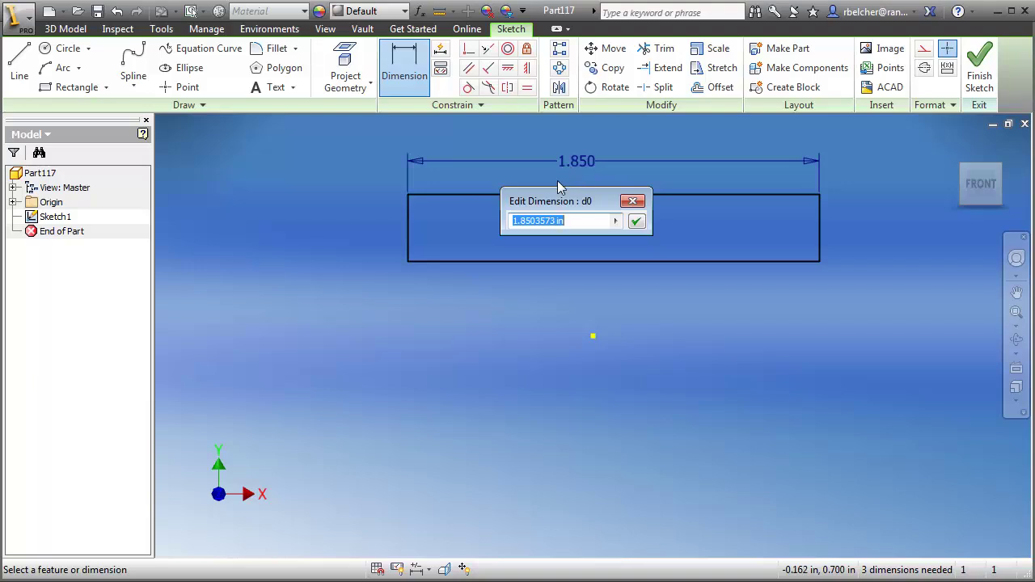
type("Length=20")
key("Return")
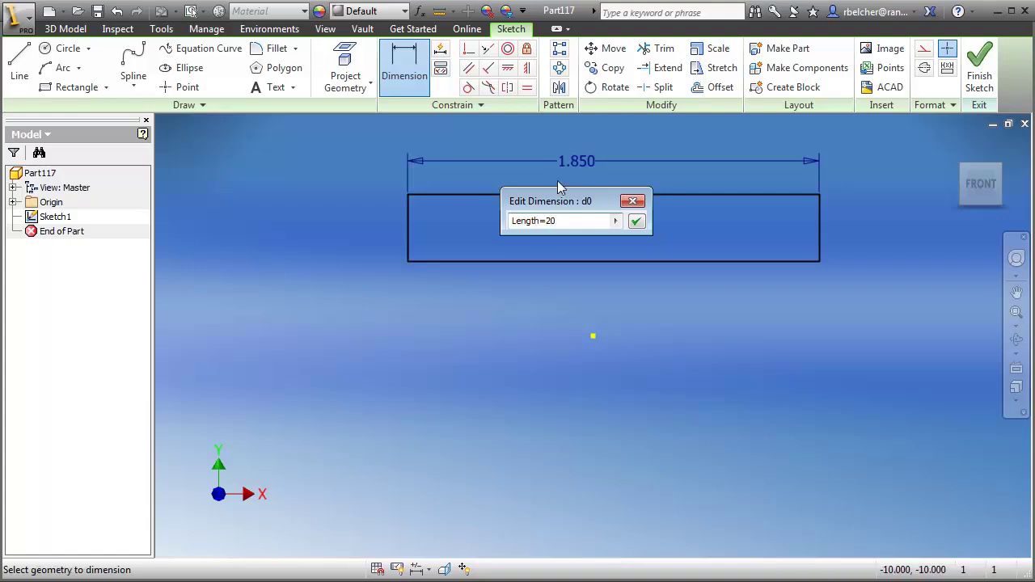
- Dimension the rectangle's vertical side and set its height to .5 in
middle_click_drag(570, 302, 533, 432)
middle_click_drag(554, 325, 552, 388)
scroll(551, 387, "down", 2)
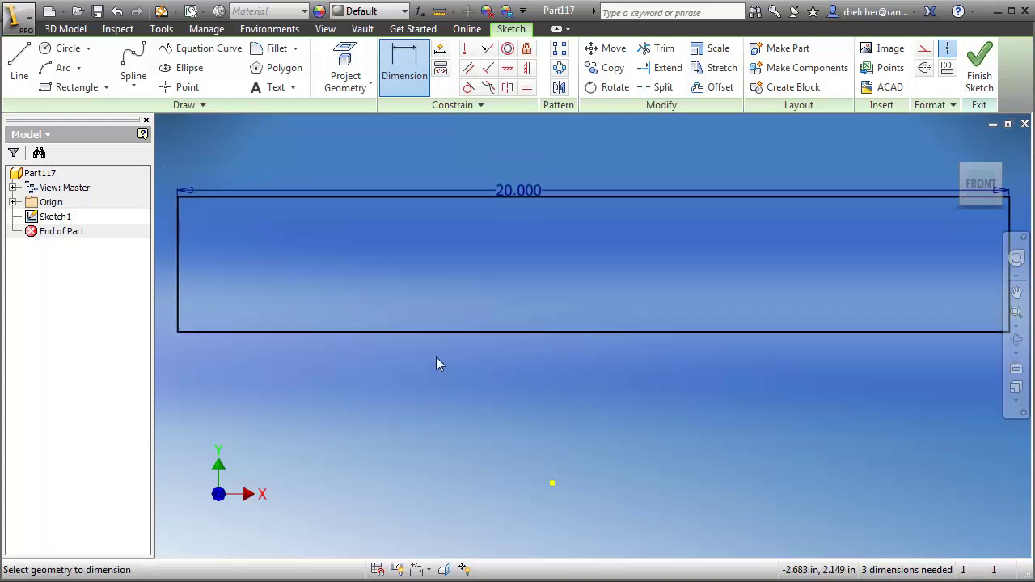
scroll(436, 357, "down", 3)
middle_click_drag(341, 300, 415, 304)
left_click(358, 303)
left_click(297, 299)
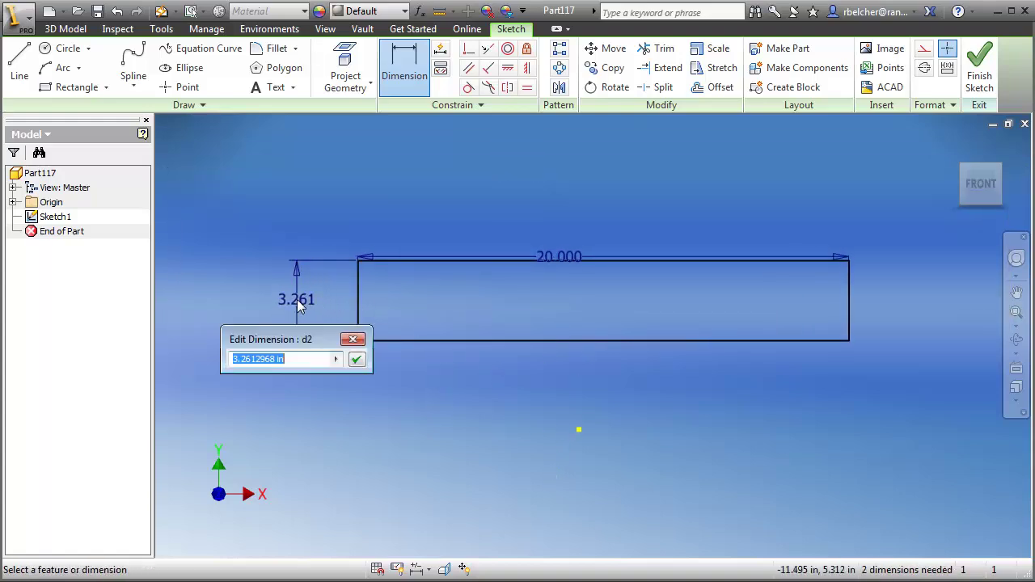
type(".5")
key("Return")
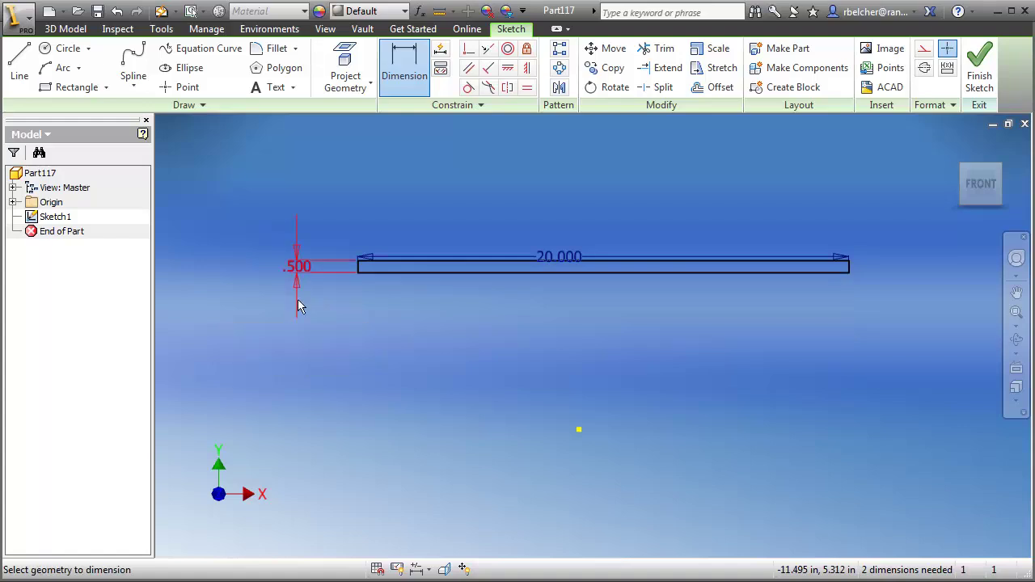
- Make the midpoint of the rectangle's lower edge coincident with the sketch origin
left_click(469, 52)
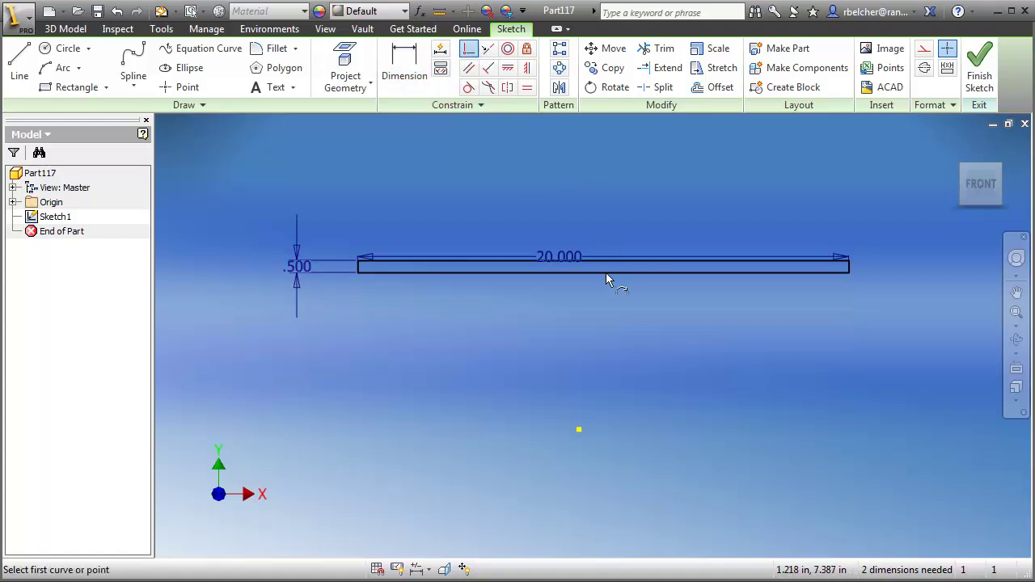
left_click(603, 273)
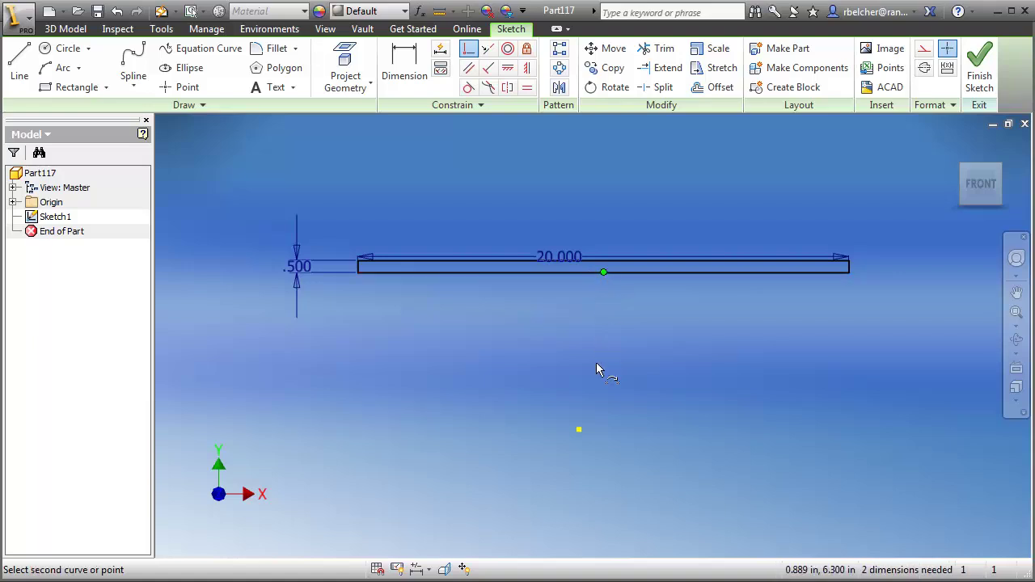
left_click(579, 430)
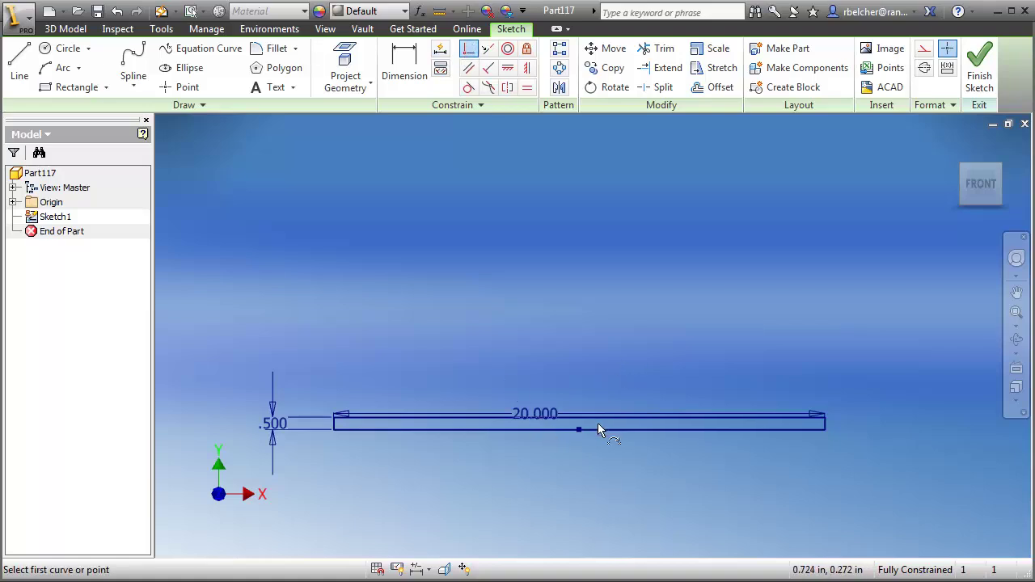
key("e")
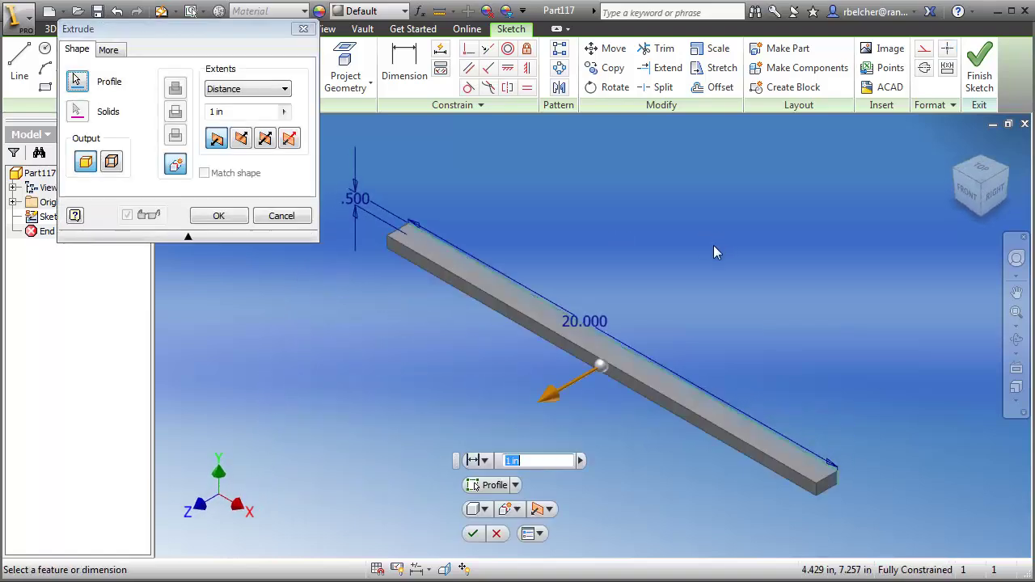
left_click_drag(156, 31, 174, 161)
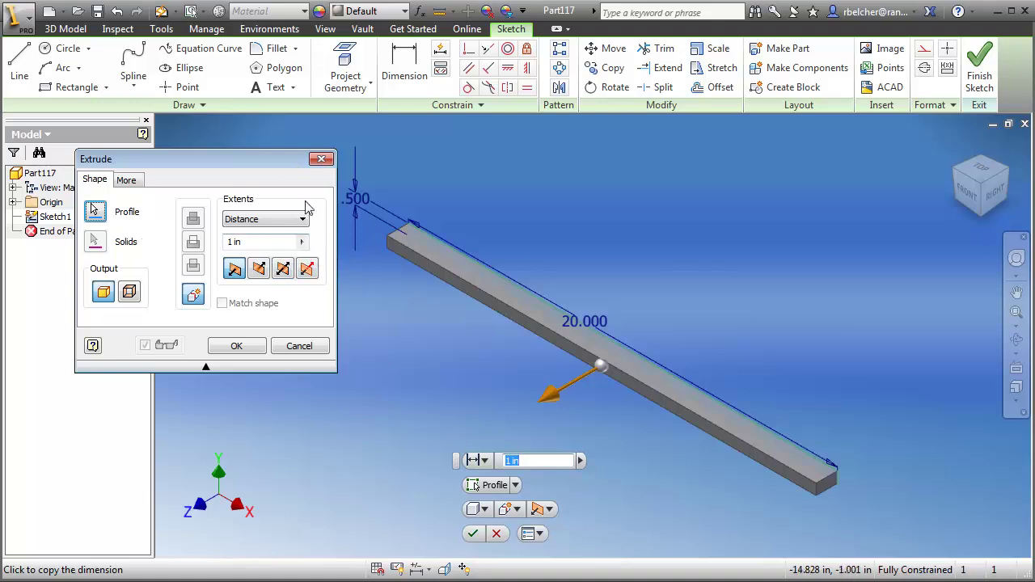
left_click(321, 158)
- Finish the sketch and extrude the rectangle 11 in symmetrically about the sketch plane
left_click(979, 68)
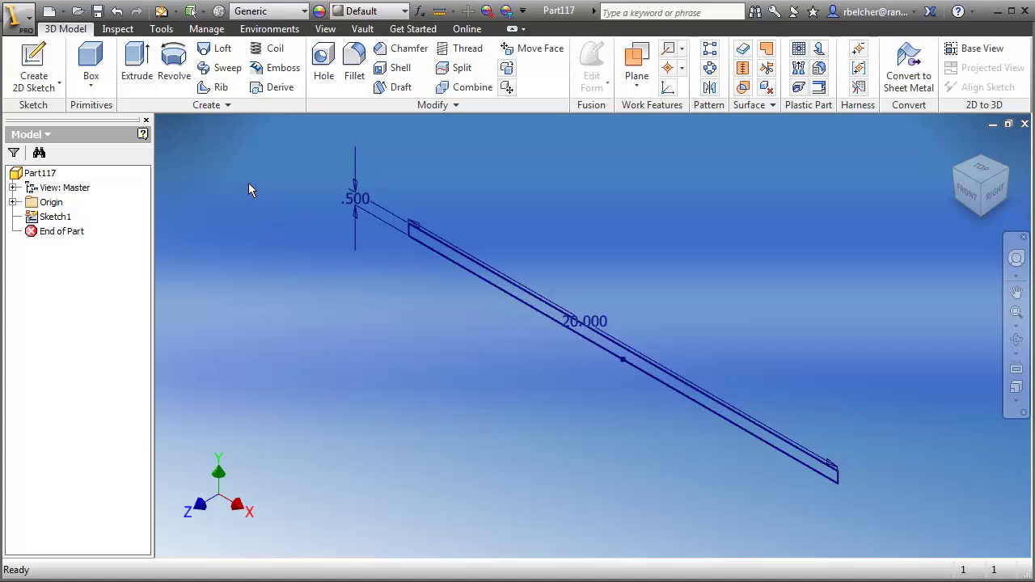
left_click(136, 65)
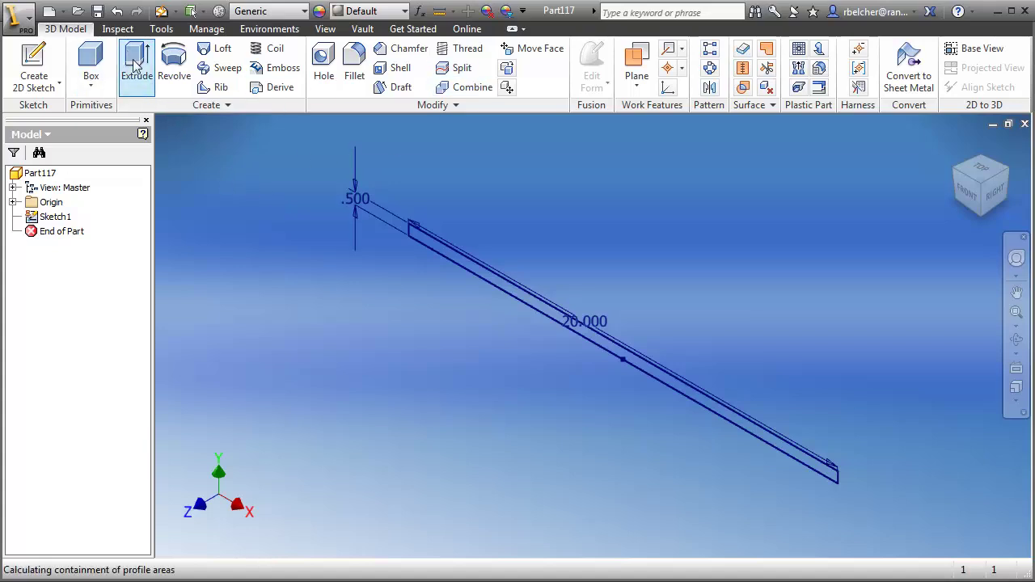
left_click(243, 243)
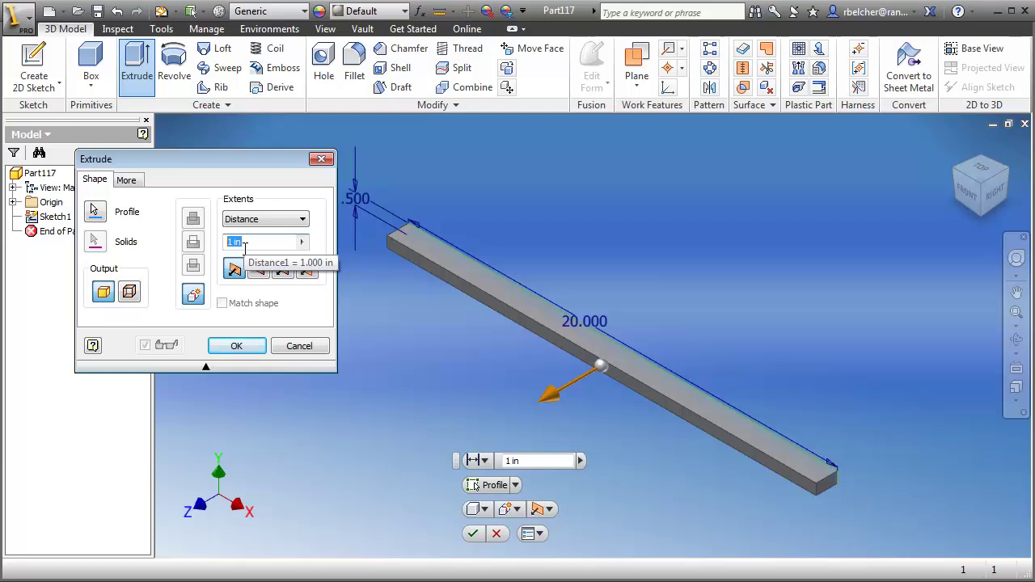
type("11")
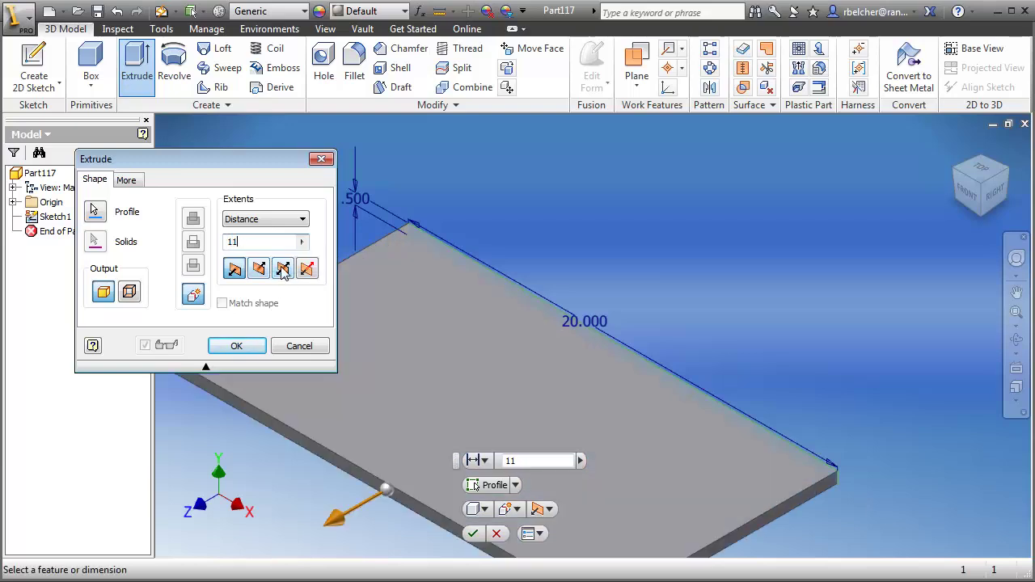
left_click(283, 268)
left_click(236, 345)
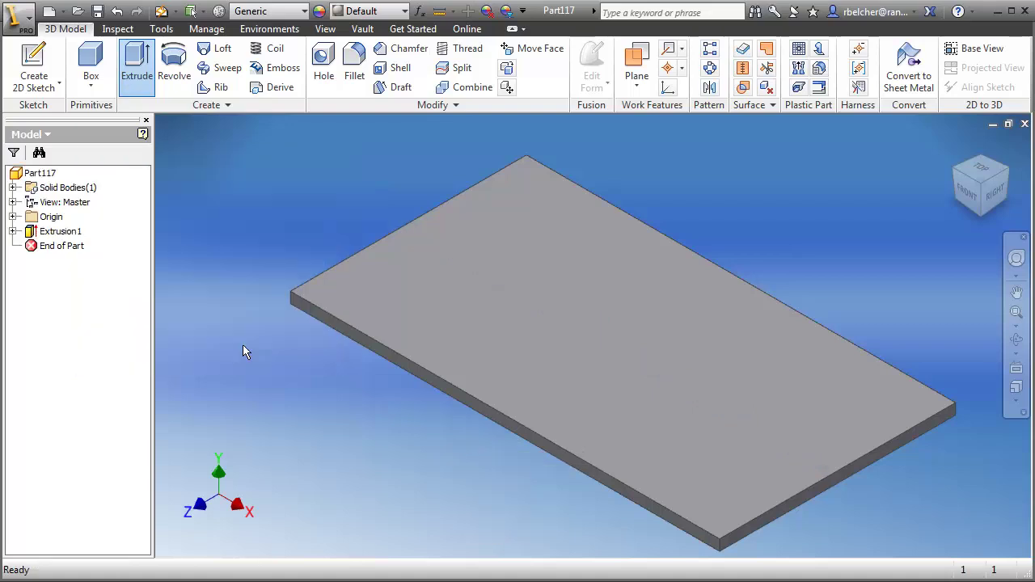
- Create a sketch on the plate's top face and offset its outline inward by about 1.37 in
middle_click_drag(352, 417, 341, 390)
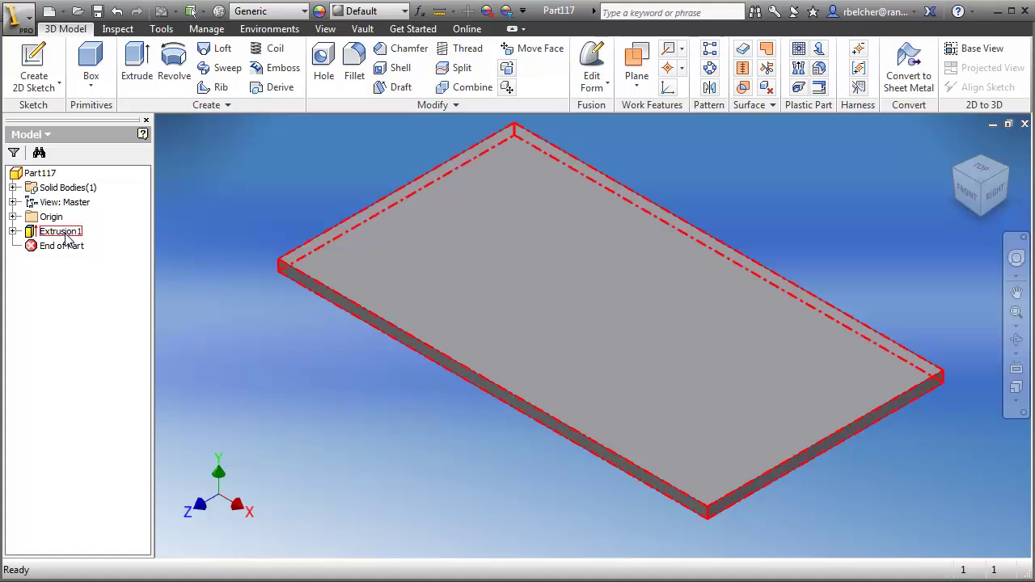
middle_click_drag(461, 464, 479, 471)
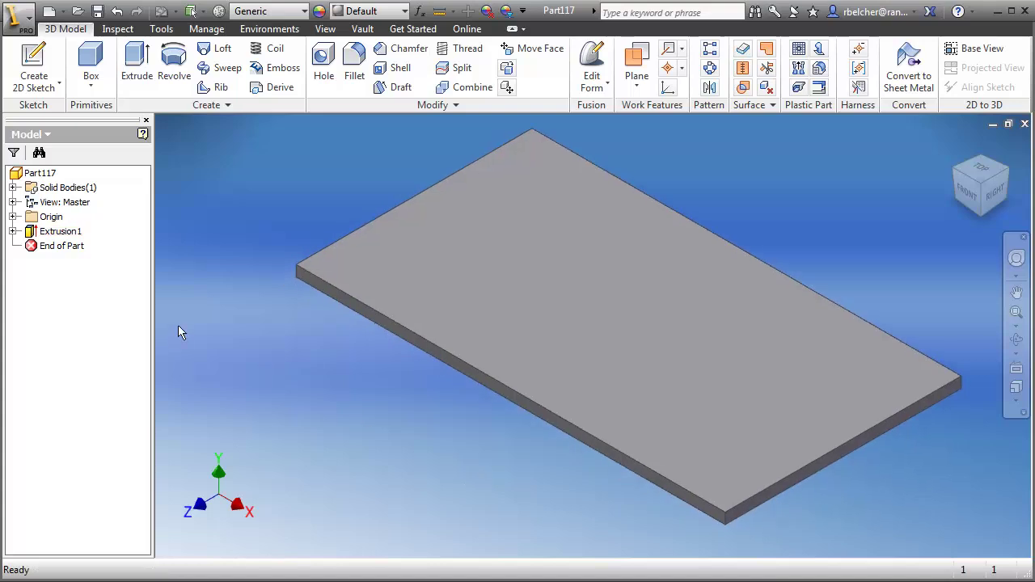
scroll(257, 341, "down", 3)
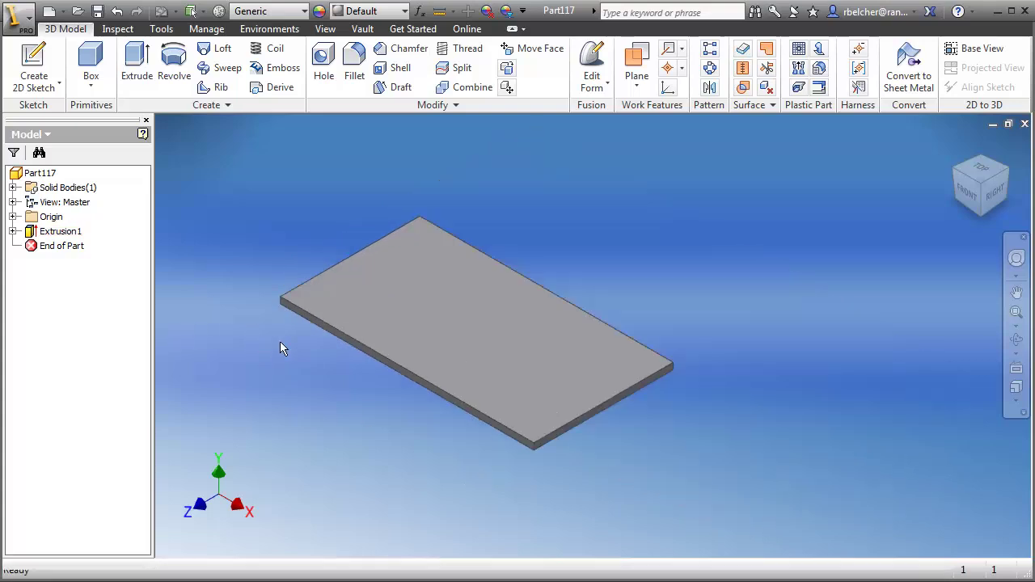
middle_click_drag(279, 341, 334, 323)
left_click(46, 50)
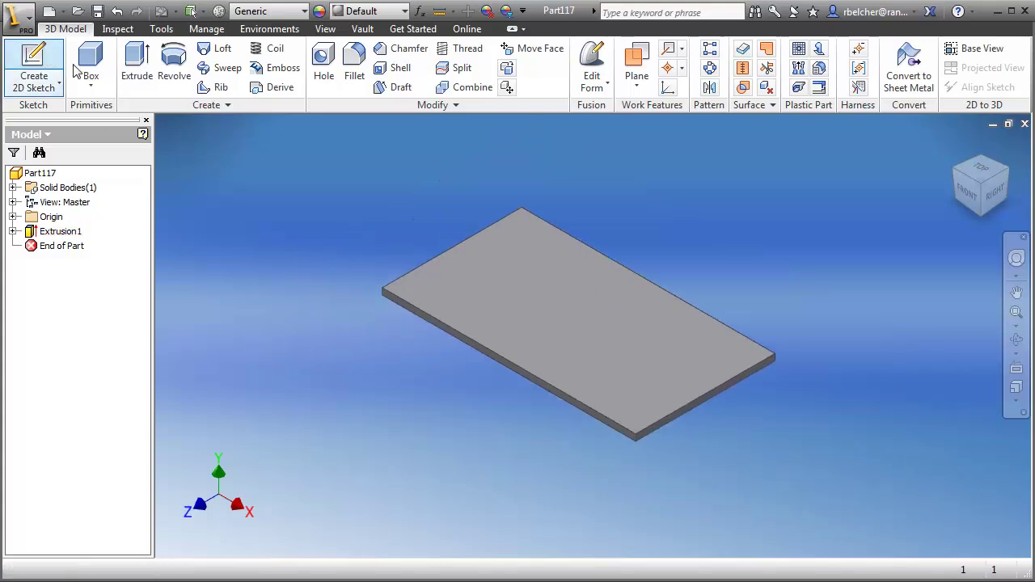
left_click(505, 273)
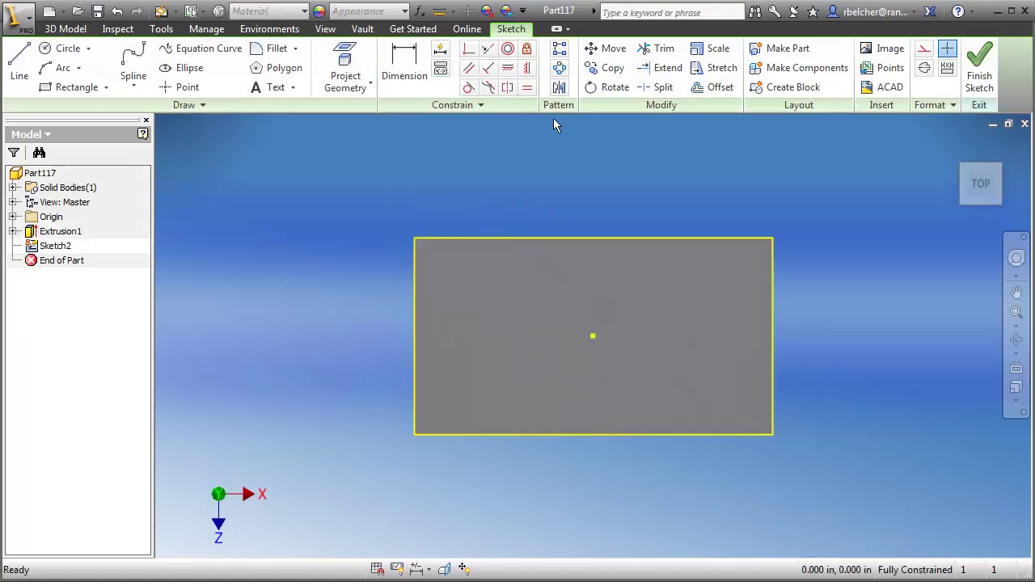
left_click(713, 87)
left_click(633, 237)
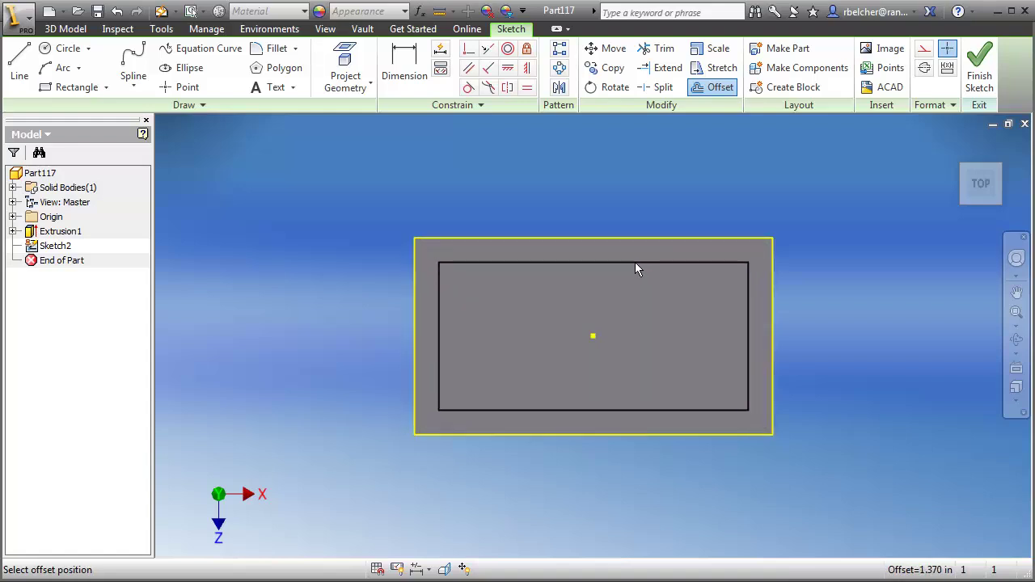
left_click(634, 262)
scroll(647, 309, "down", 3)
- Dimension the gap between the plate's upper edge and the offset rectangle, setting it to .75 in
left_click(402, 65)
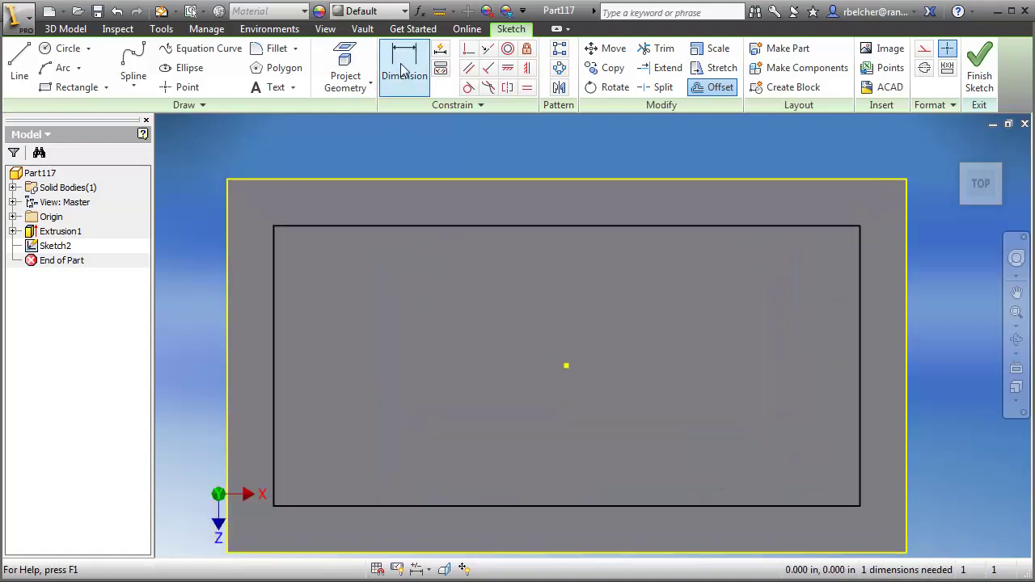
left_click(579, 227)
left_click(580, 179)
left_click(552, 141)
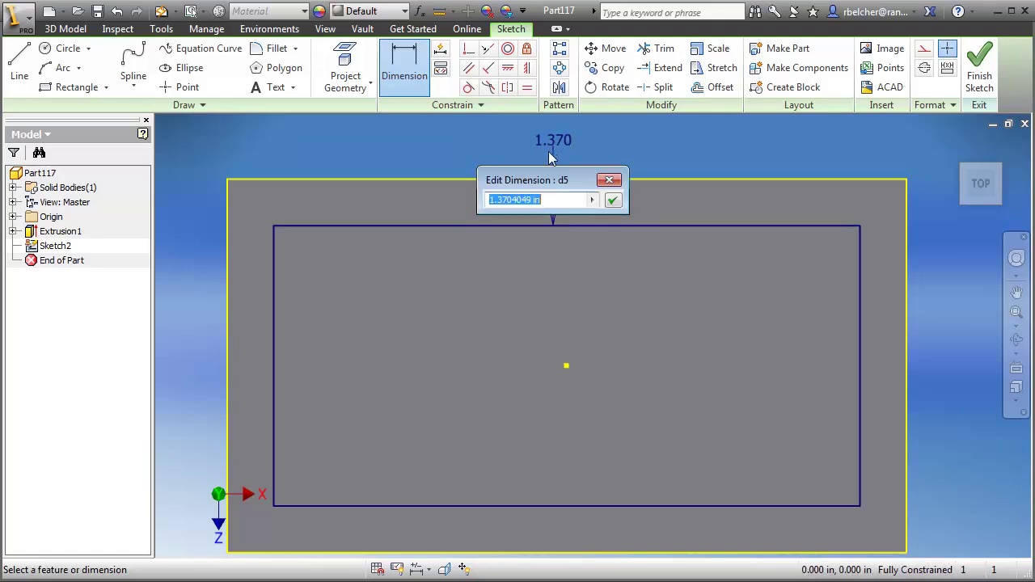
type(".75")
key("Return")
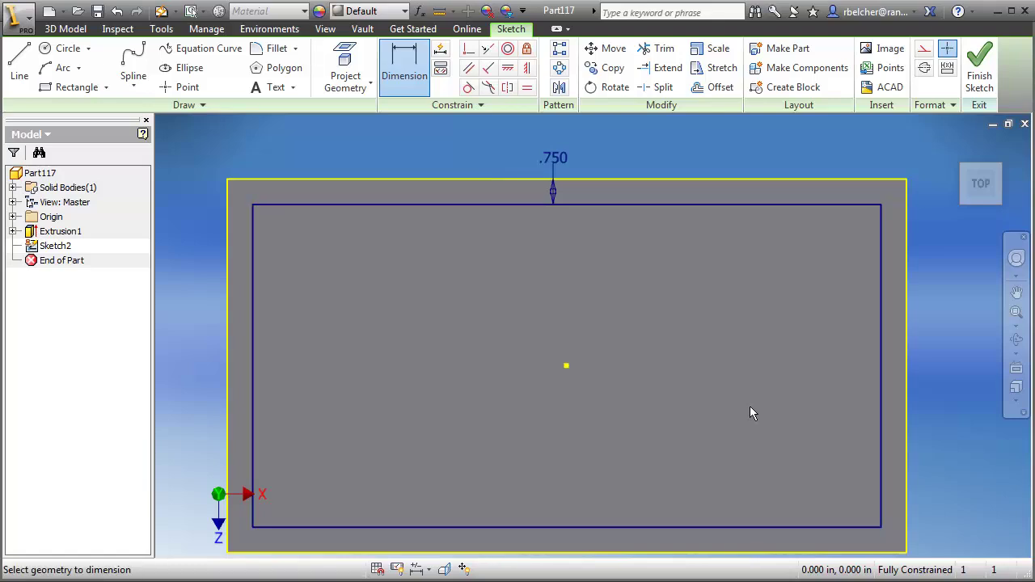
- Place sketch points on the four corners of the offset rectangle and finish the sketch
left_click(183, 86)
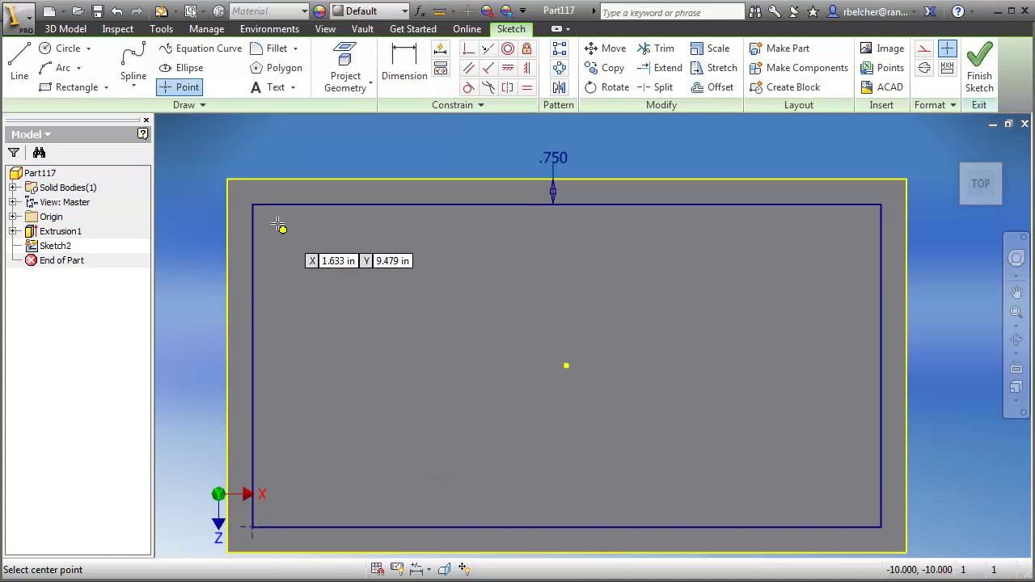
left_click(253, 203)
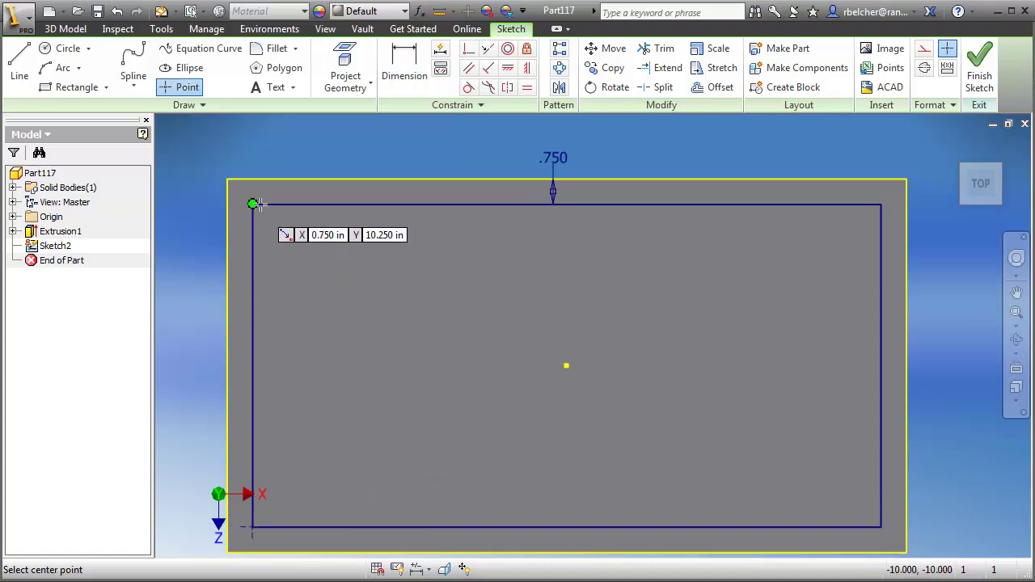
left_click(881, 204)
left_click(881, 527)
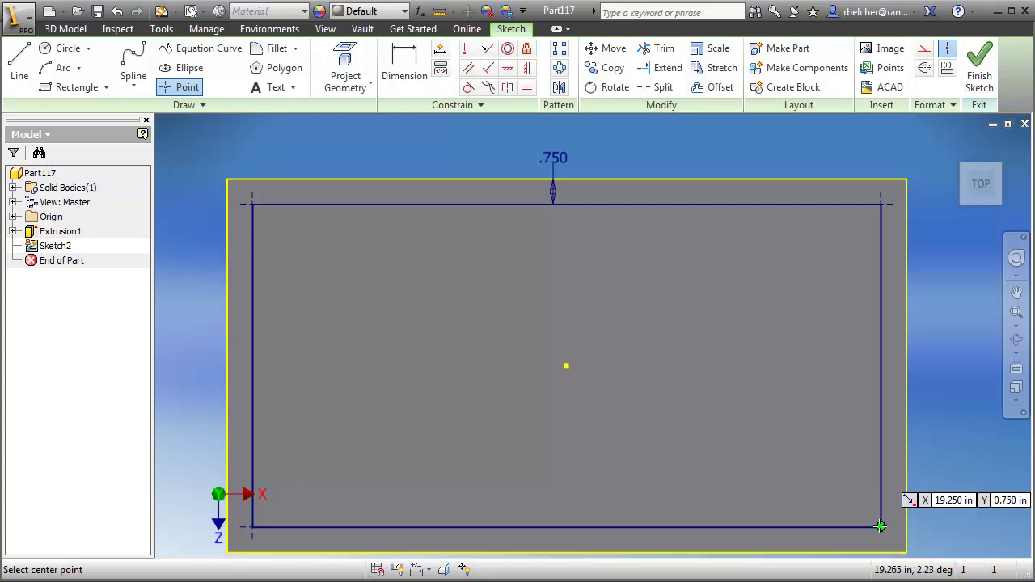
right_click(652, 339)
left_click(714, 339)
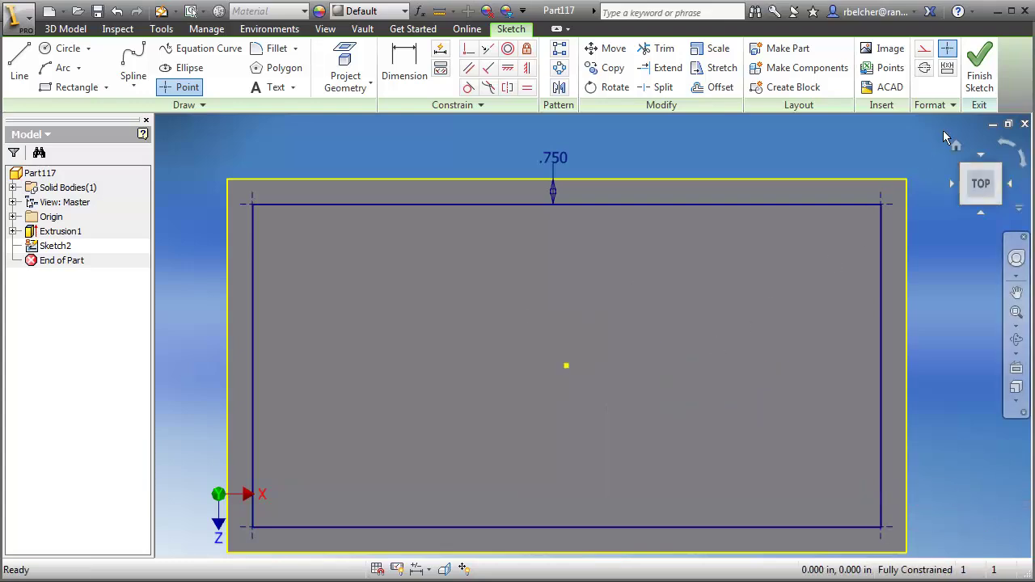
left_click(980, 81)
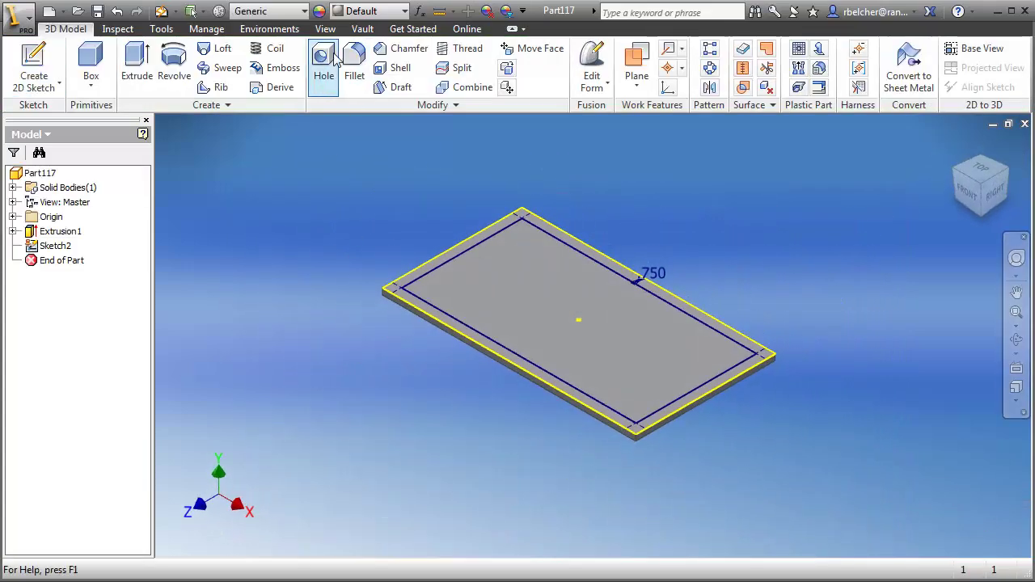
- Create simple through-all holes of 0.500 in diameter at the four corner sketch points
left_click(323, 65)
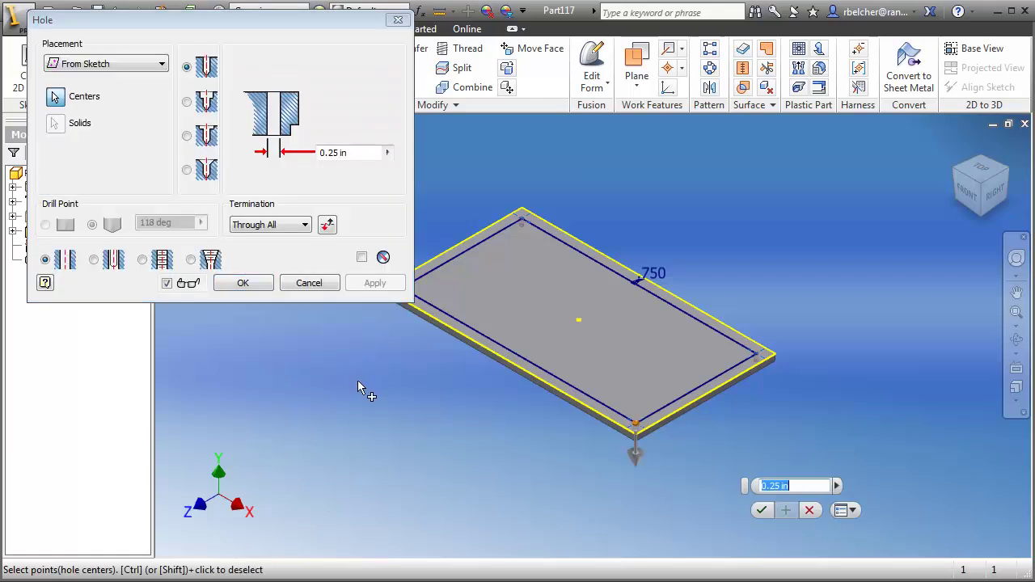
middle_click_drag(408, 385, 399, 336)
scroll(529, 370, "down", 3)
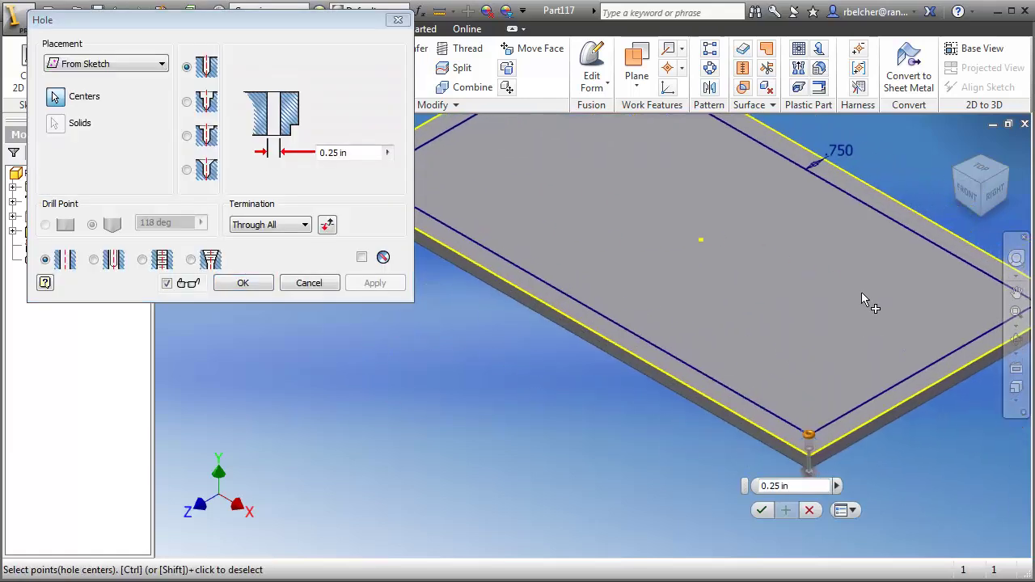
middle_click_drag(861, 292, 660, 297)
left_click(835, 309)
scroll(819, 334, "down", 3)
middle_click_drag(592, 419, 700, 264)
scroll(534, 402, "down", 3)
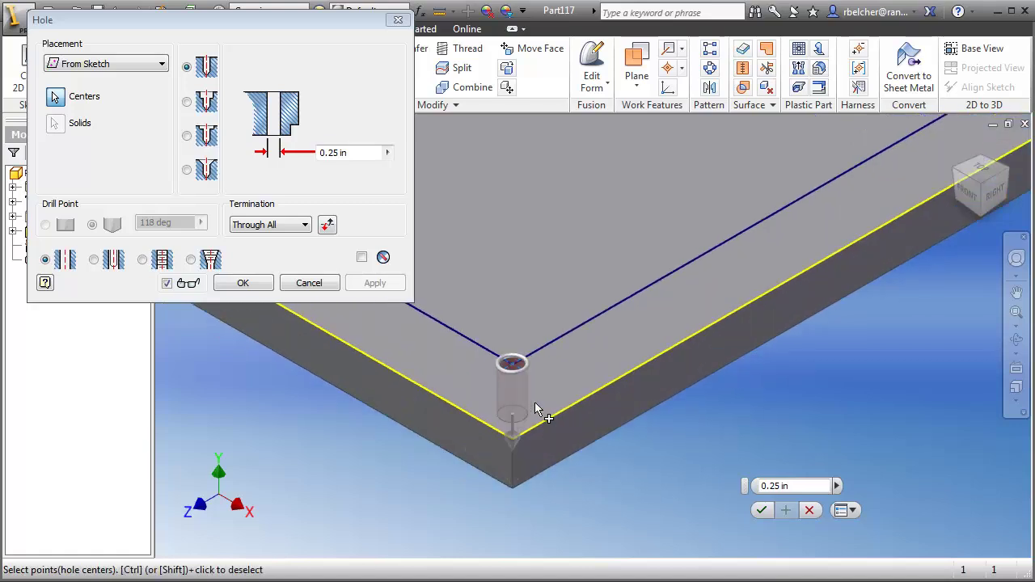
mouse_move(519, 371)
left_mouse_down()
mouse_move(550, 387)
mouse_move(528, 379)
left_mouse_up()
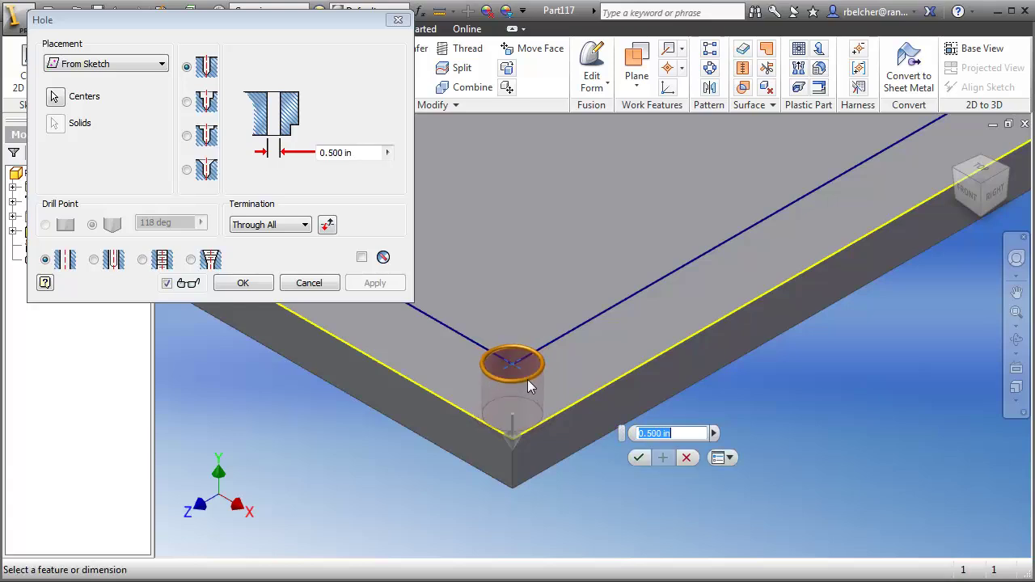
left_click(243, 283)
- Create a new sketch on the YZ origin plane through the middle of the plate
scroll(454, 290, "up", 4)
scroll(402, 220, "up", 2)
middle_click_drag(397, 215, 588, 355)
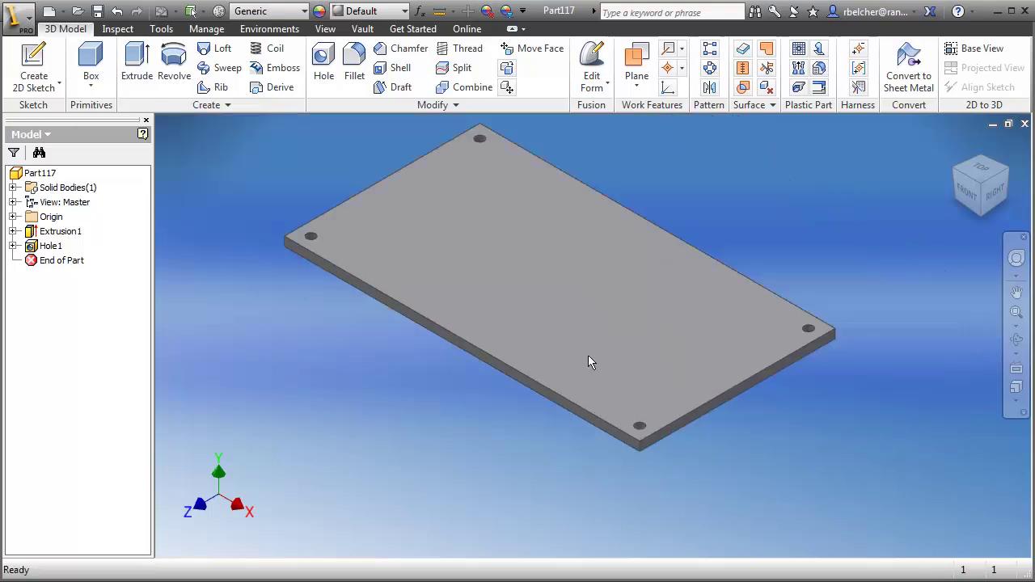
middle_click_drag(505, 339, 563, 372)
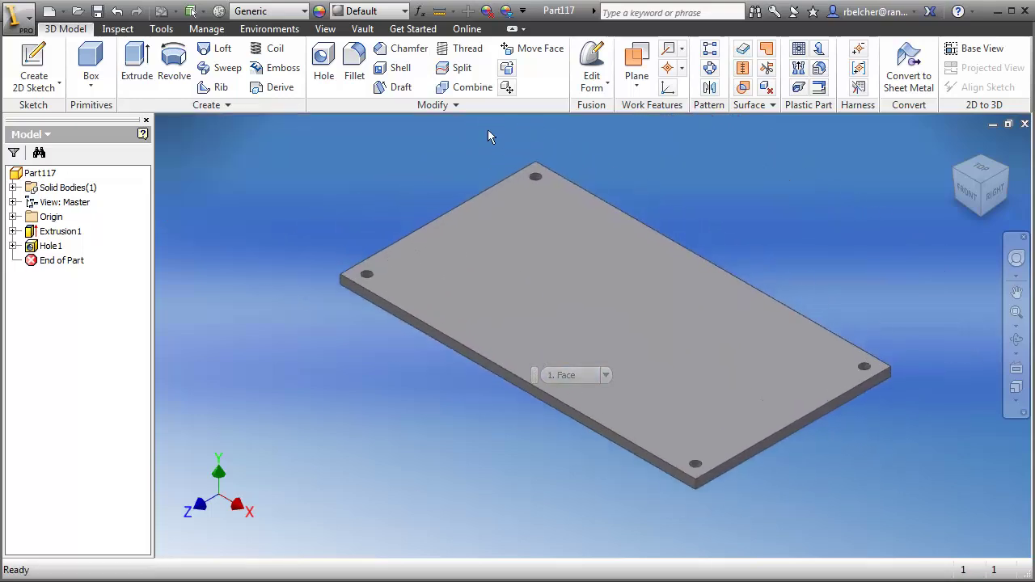
middle_click_drag(436, 165, 368, 176)
left_click_drag(366, 174, 373, 200)
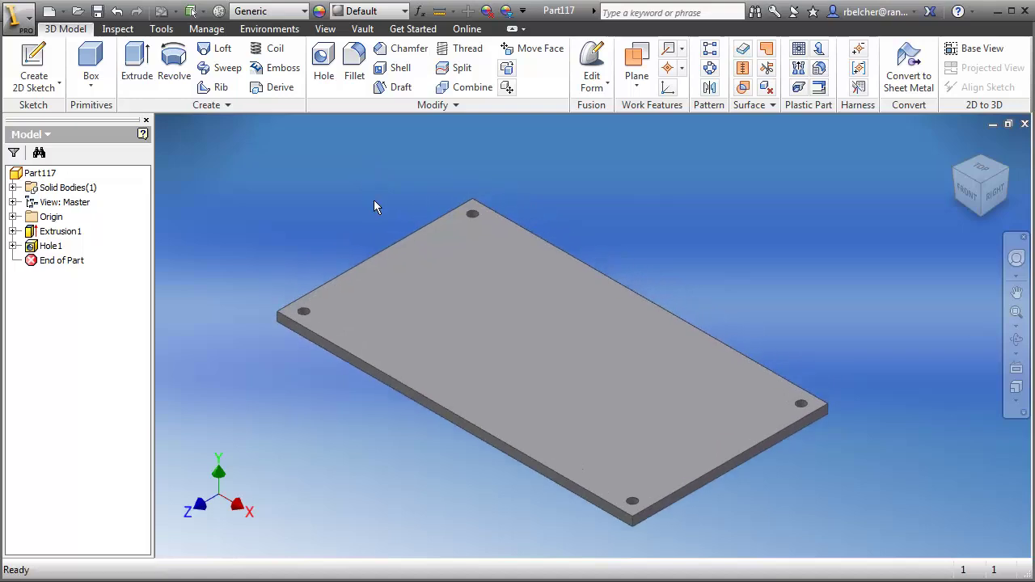
left_click(34, 69)
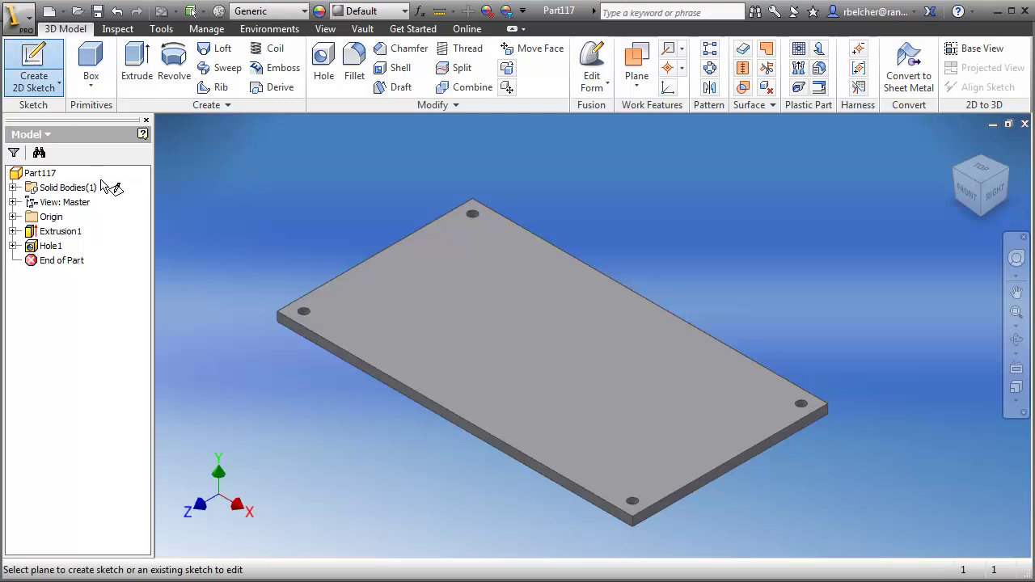
left_click(12, 217)
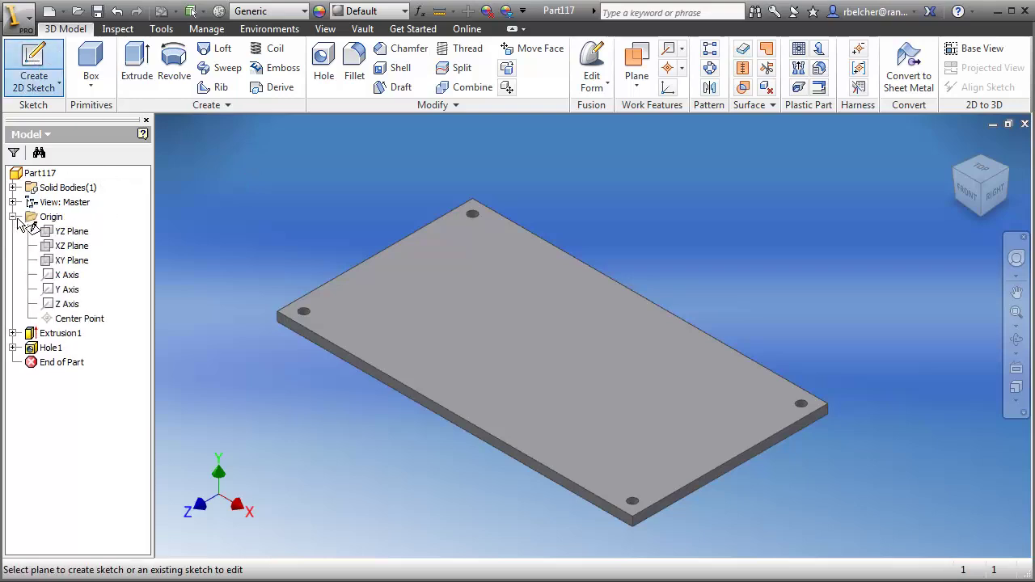
left_click(65, 232)
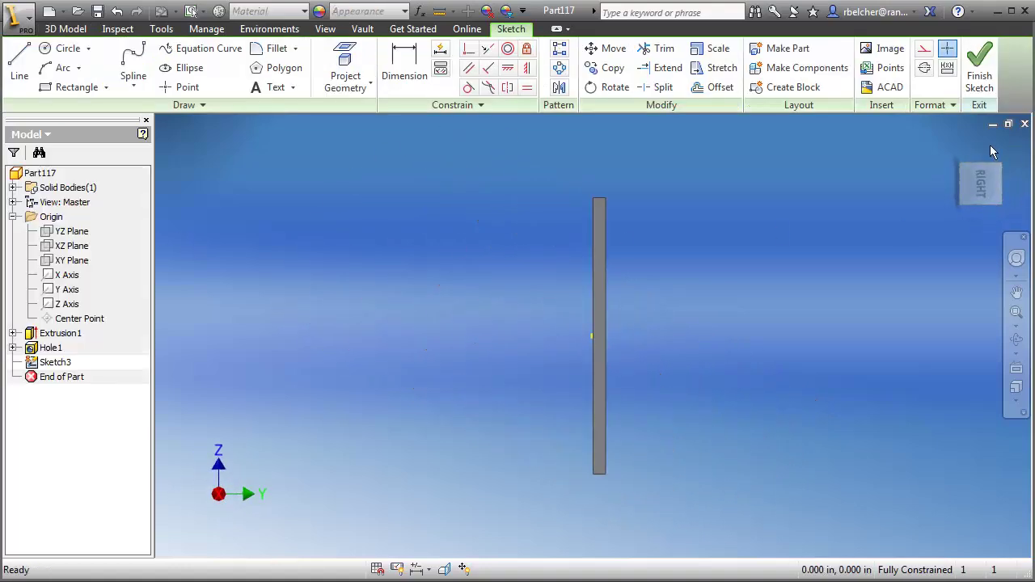
left_click(1000, 154)
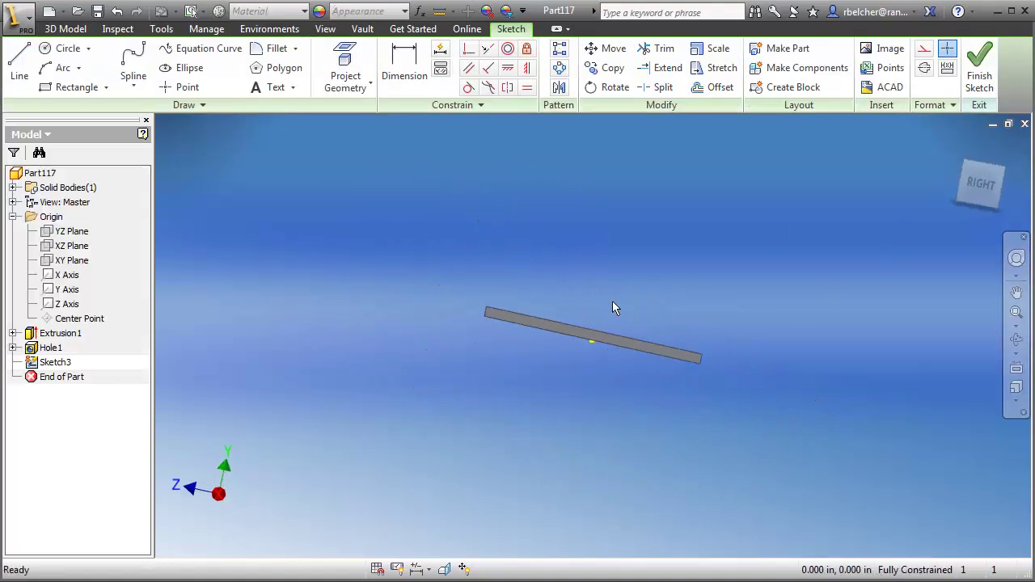
middle_click_drag(593, 249, 537, 301)
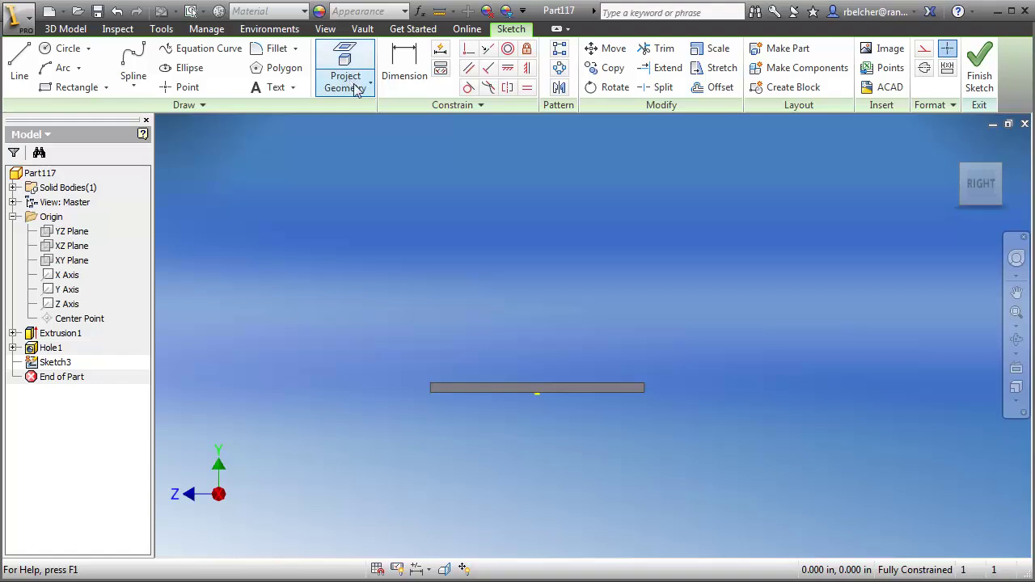
- Project the plate's top edge and draw a vertical line about 8 in long upward from its midpoint
left_click(345, 60)
left_click(494, 386)
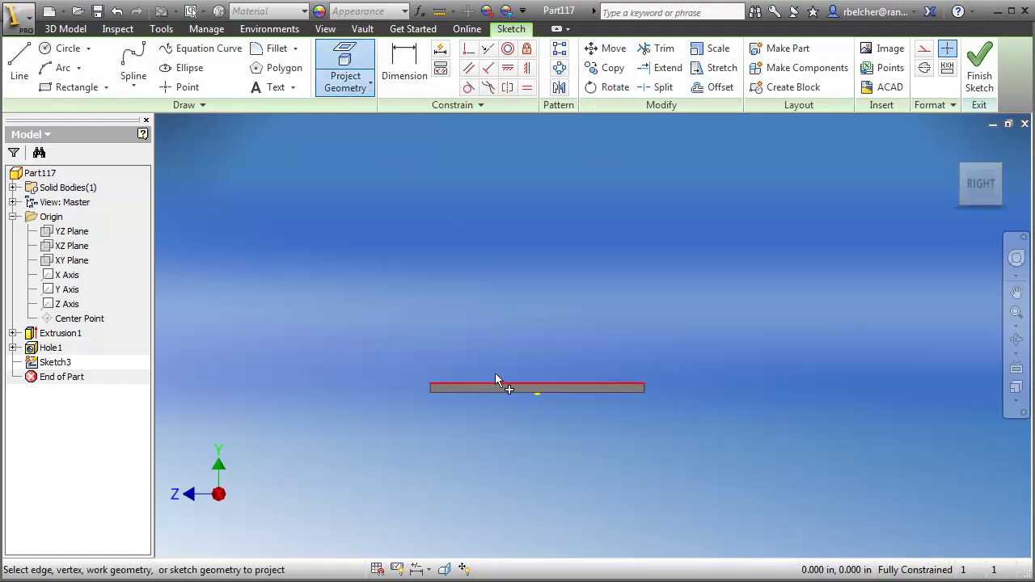
key("l")
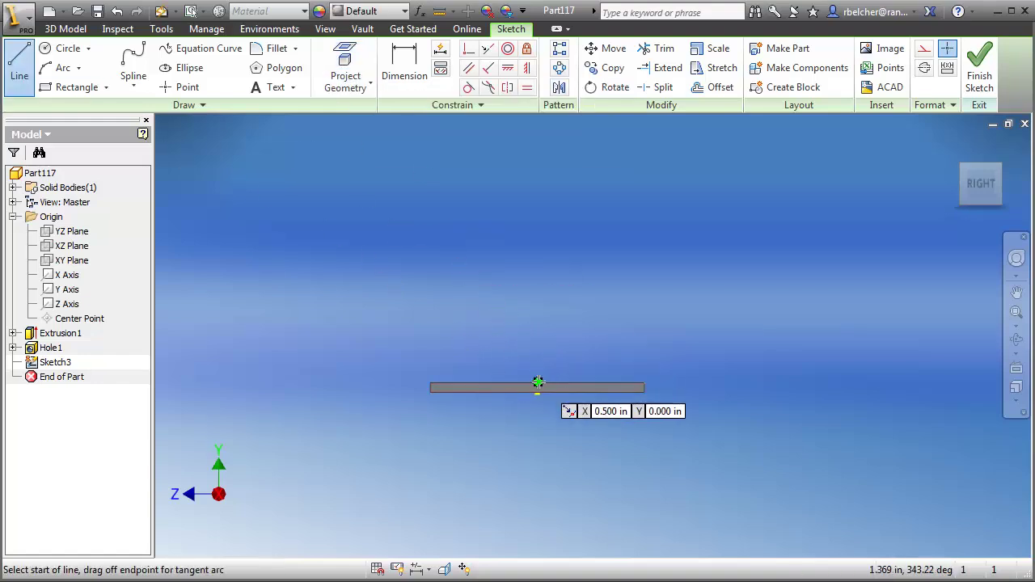
left_click(537, 385)
left_click(538, 219)
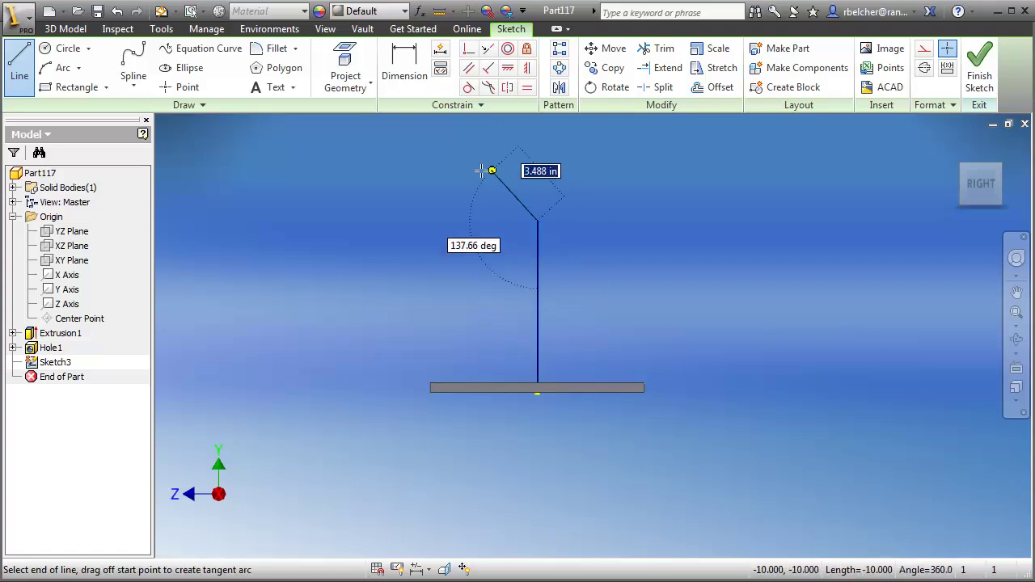
- Draw a circle centered on the vertical line's upper end, its diameter set as Tank_Dia=10
left_click(65, 49)
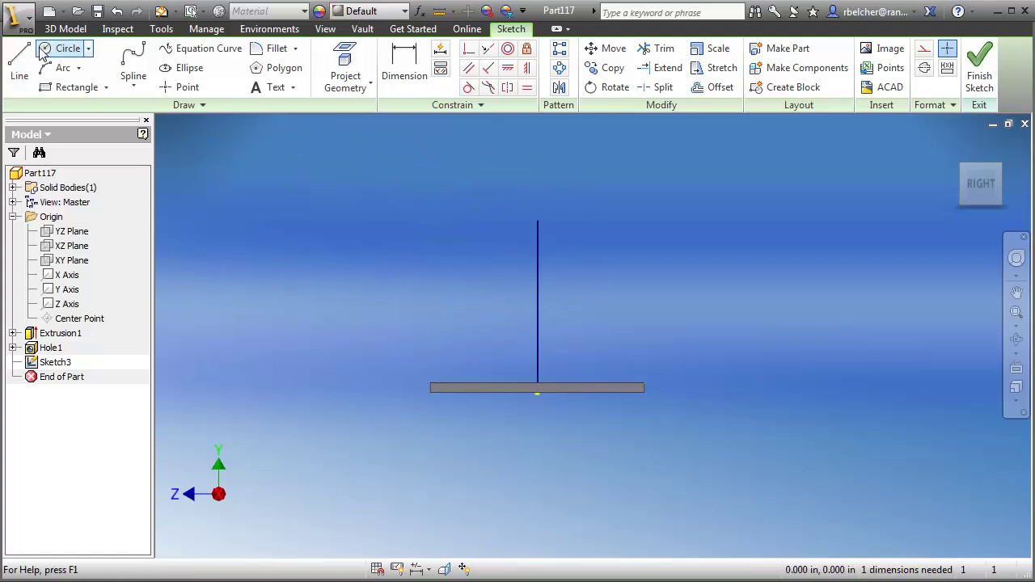
left_click(537, 220)
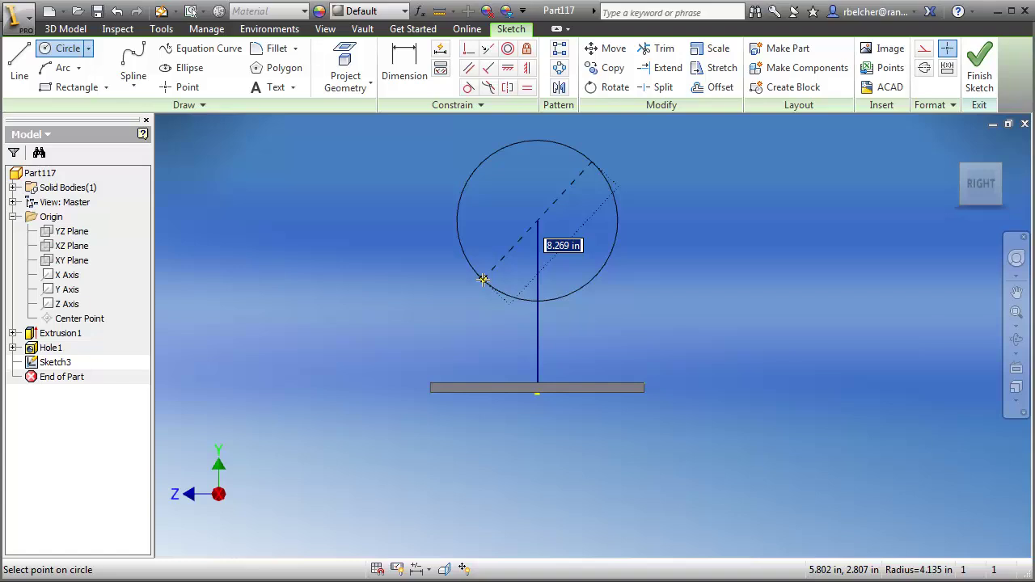
type("Tan")
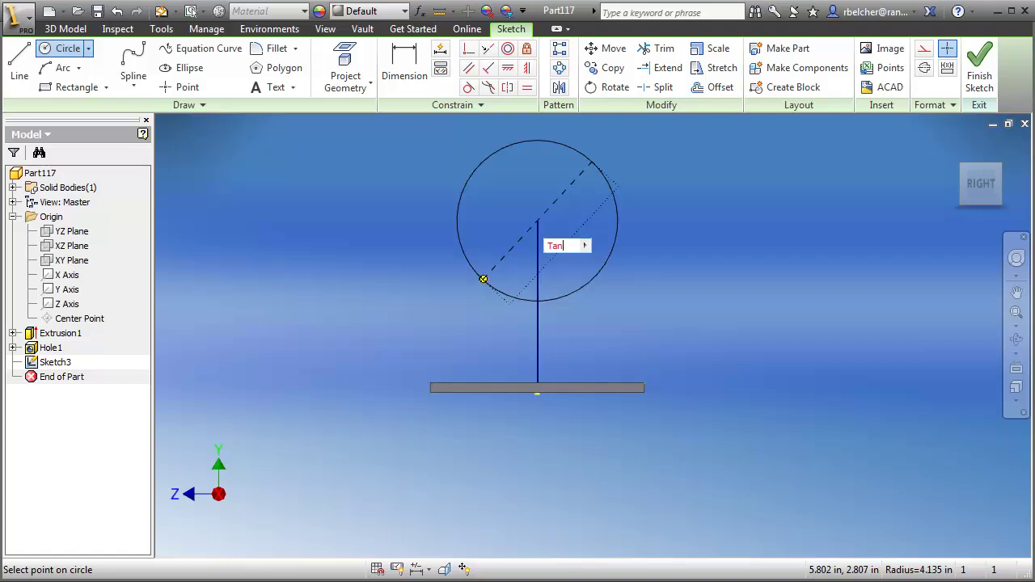
type("k_Dia=10")
key("Return")
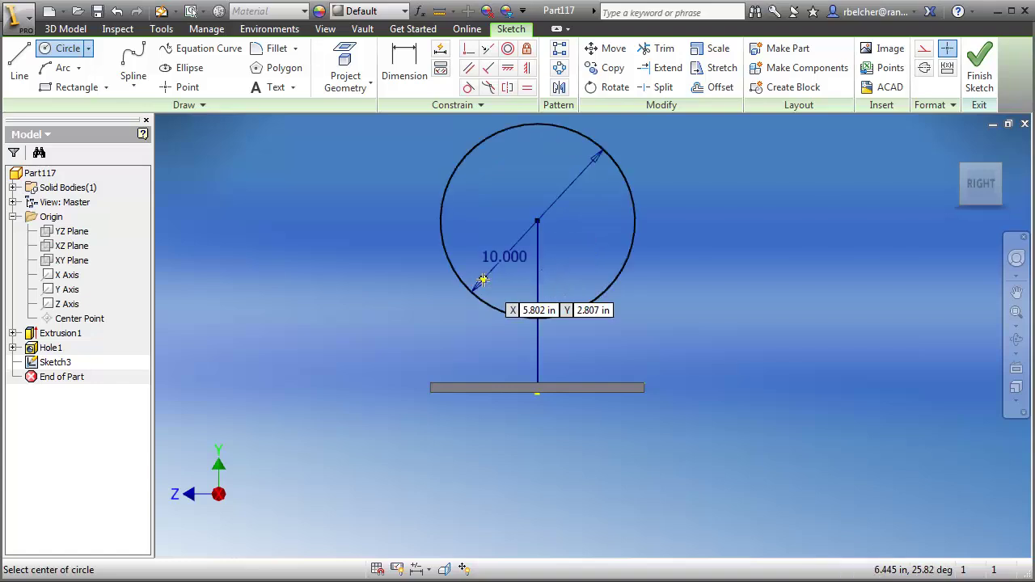
right_click(730, 215)
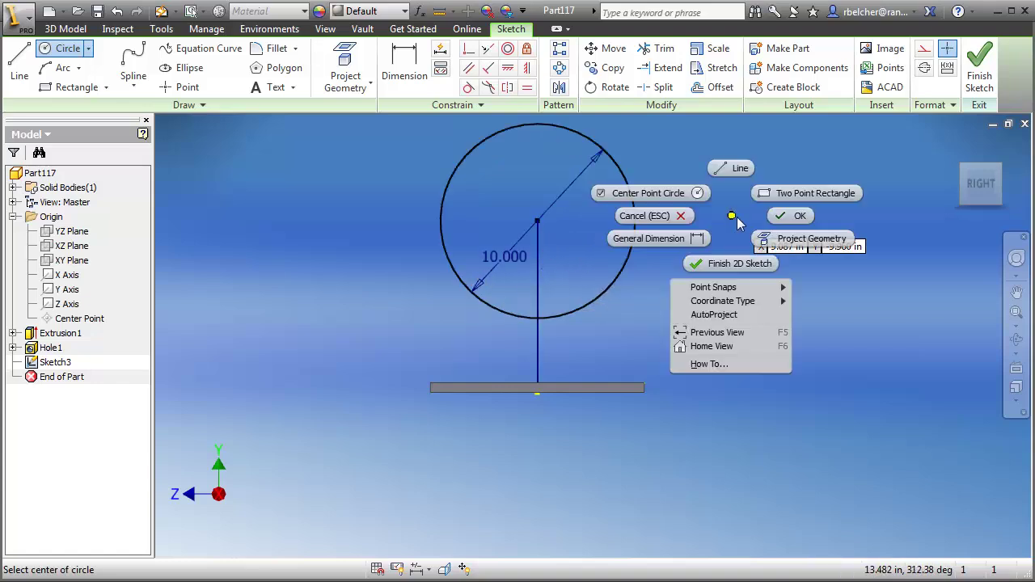
left_click(784, 224)
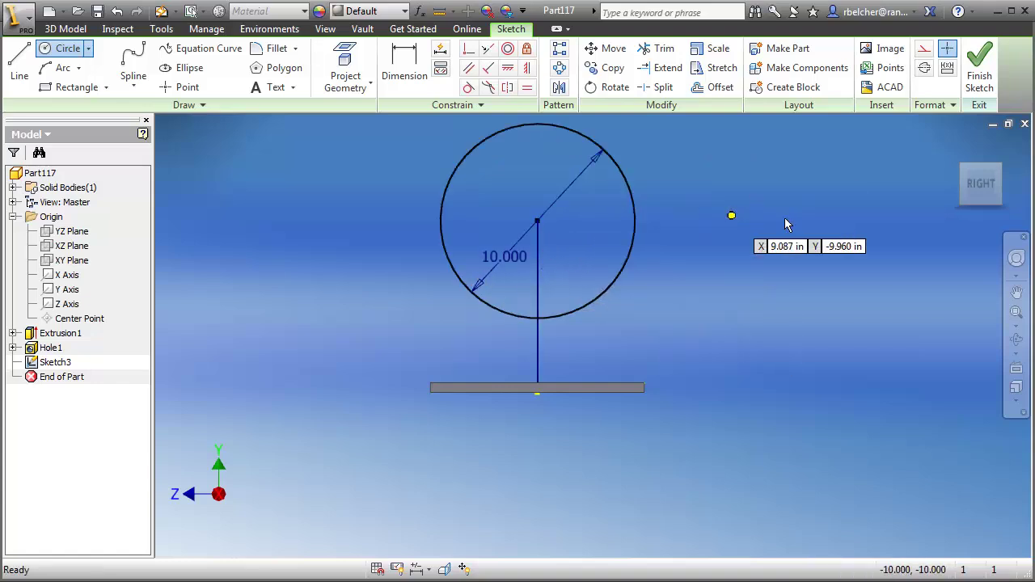
- Dimension the vertical line to 6.000 in with an expression using the tank diameter parameter, and finish the sketch
left_click(414, 69)
left_click(540, 249)
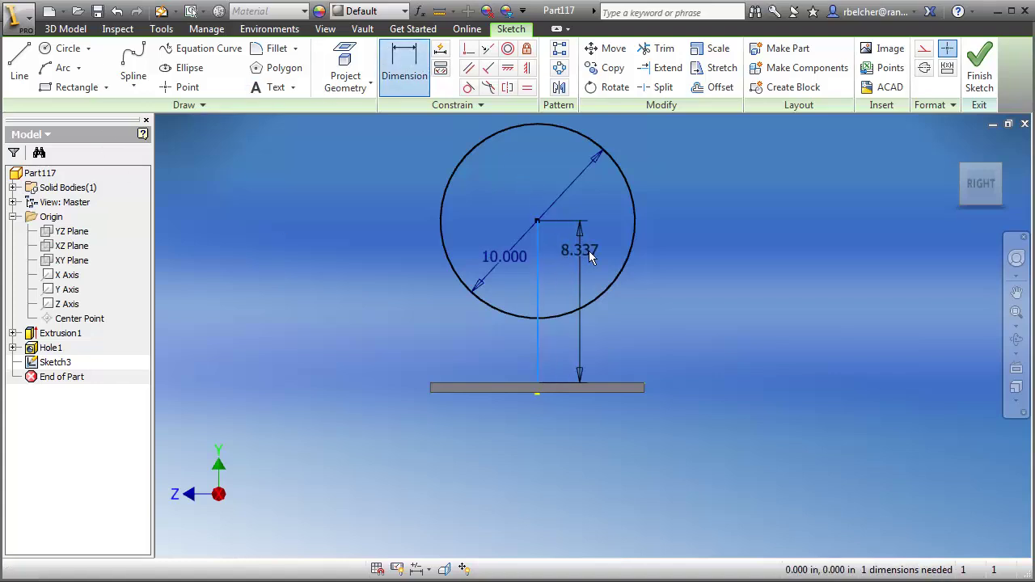
left_click(683, 269)
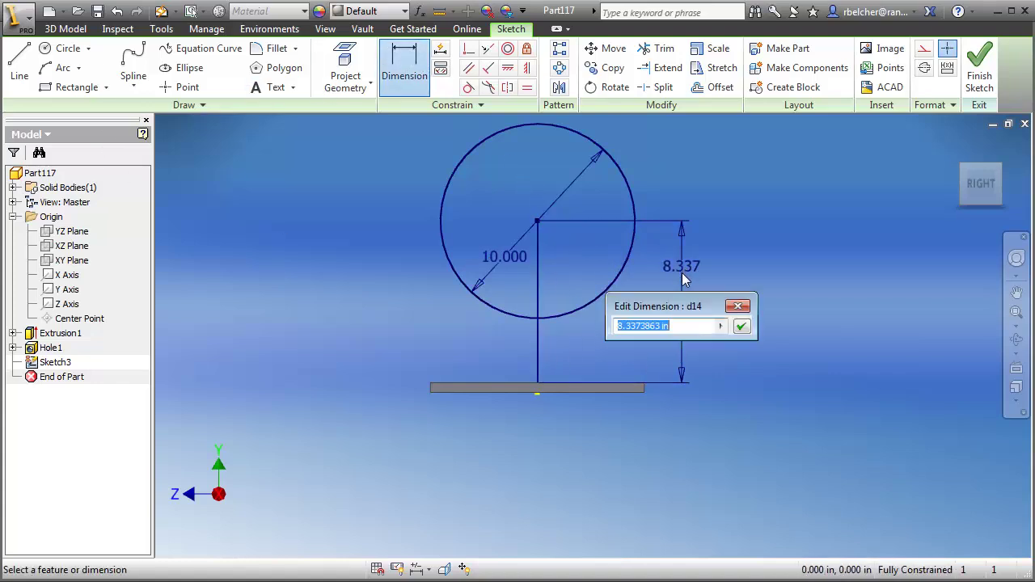
type("Tank_Dia)/2+1")
left_click(741, 326)
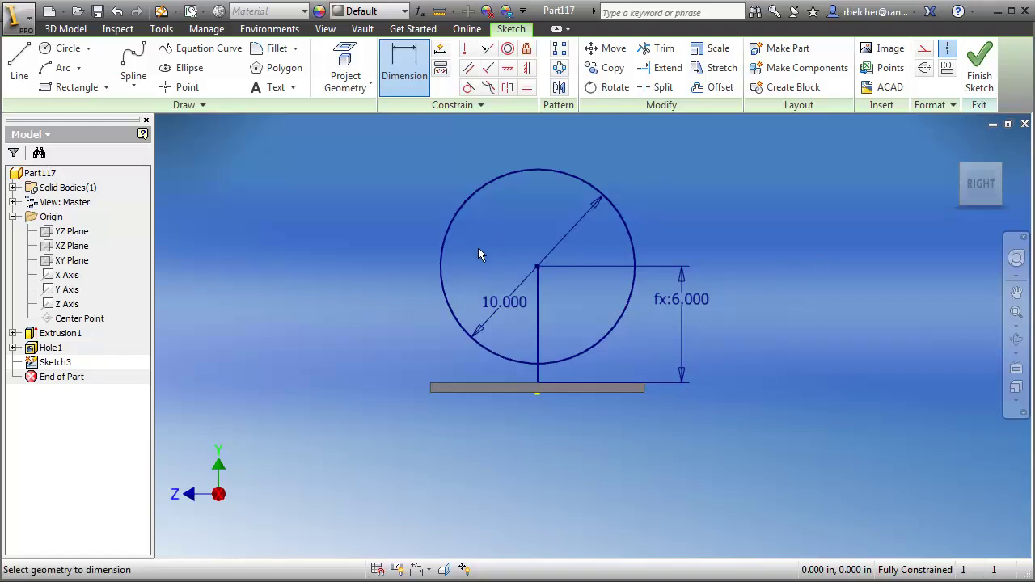
left_click(979, 72)
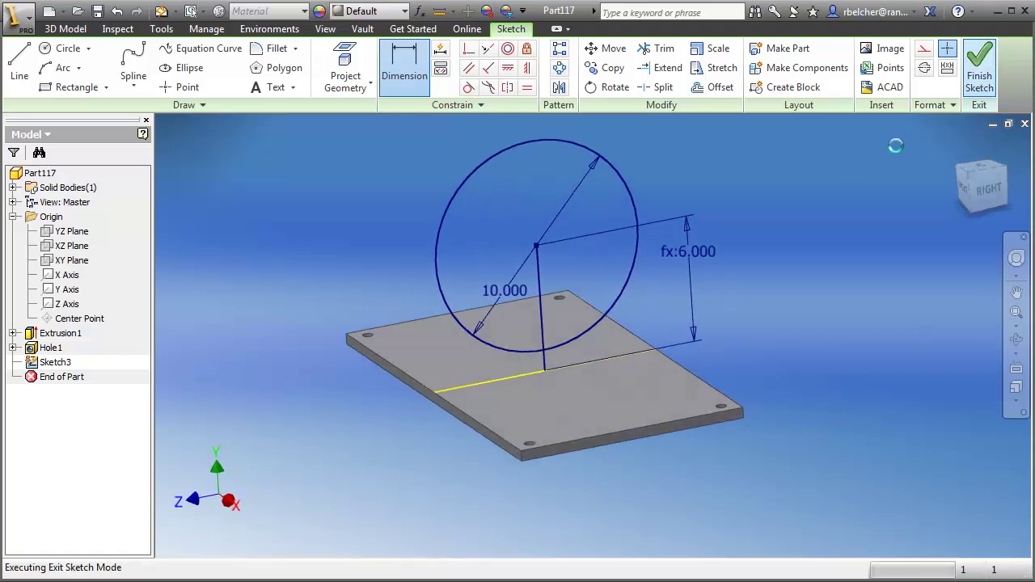
- Extrude the circle symmetrically about the sketch plane with the distance Length-4, joined to the plate
key("e")
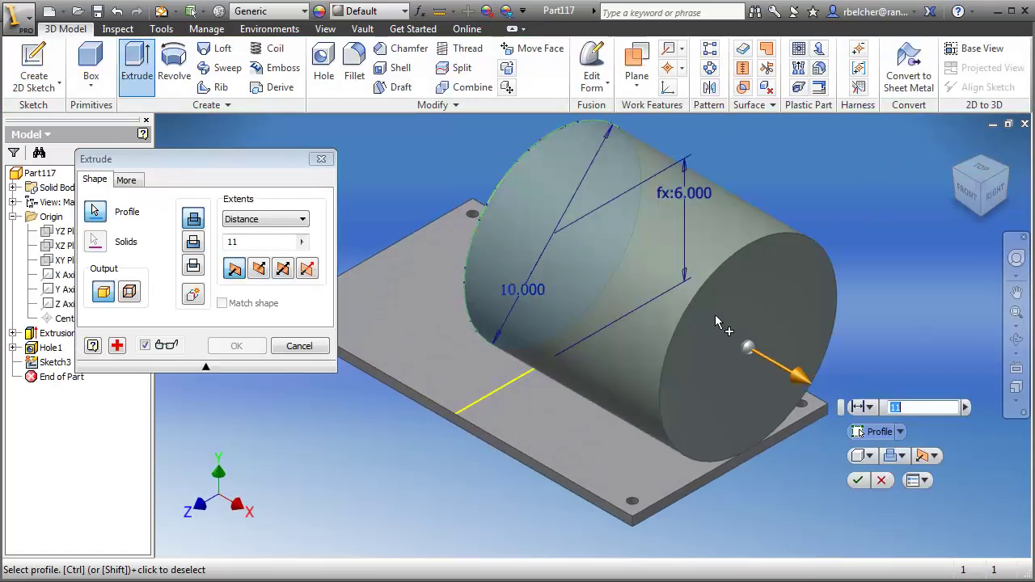
left_click(283, 269)
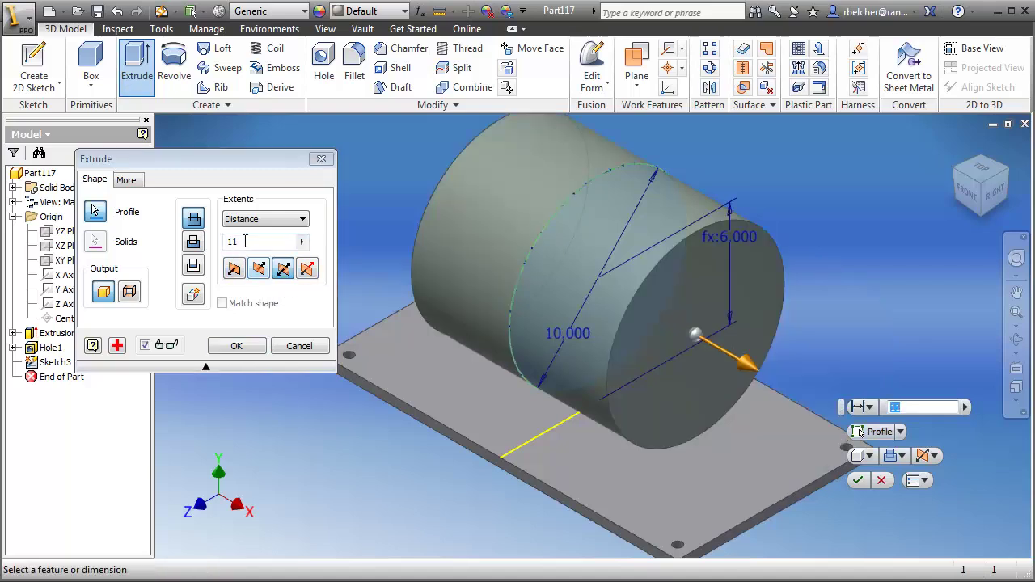
type("Length")
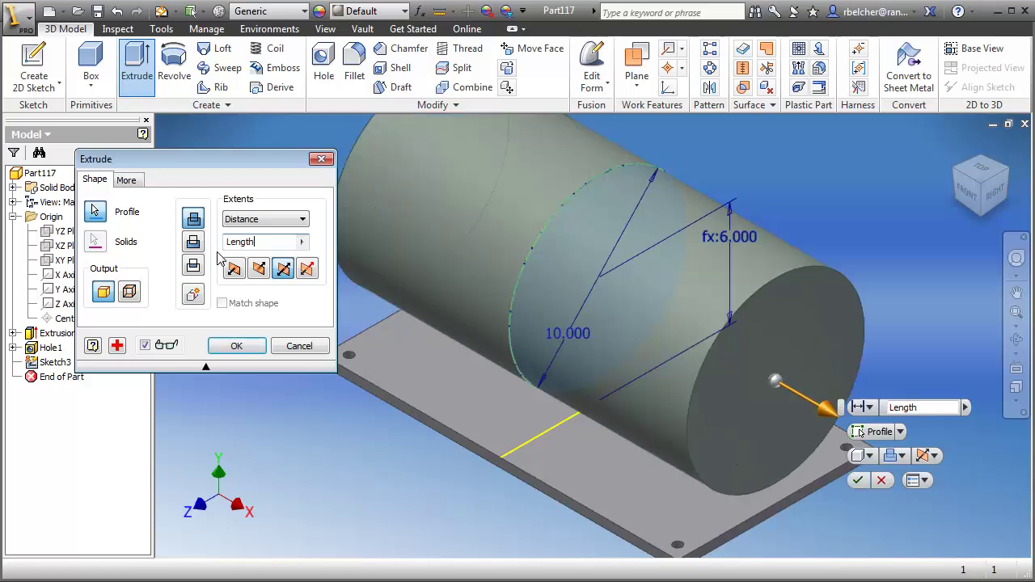
type("-4")
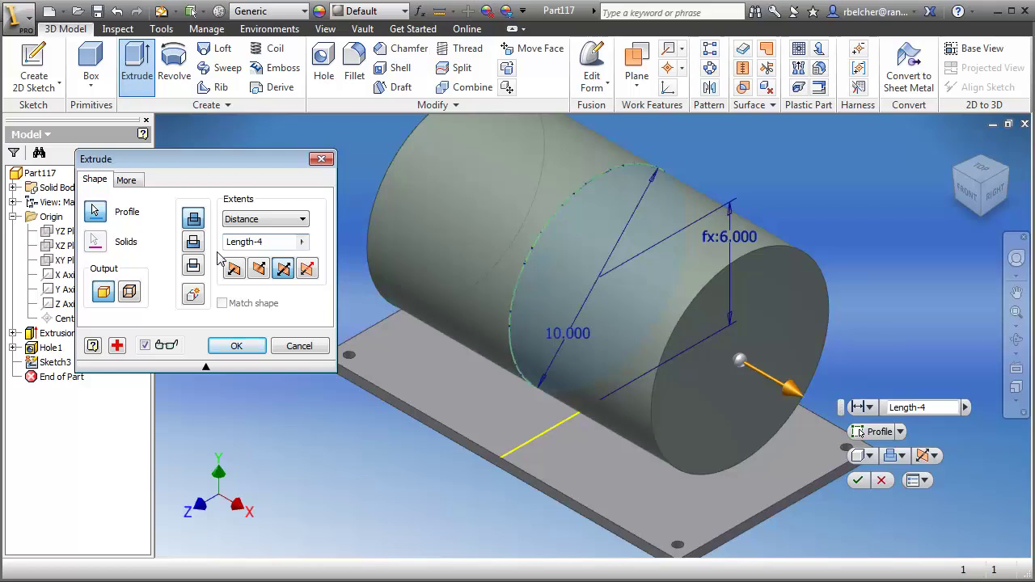
left_click(236, 346)
- Create a new sketch on the XY origin plane and slice the graphics at that plane
scroll(410, 384, "down", 3)
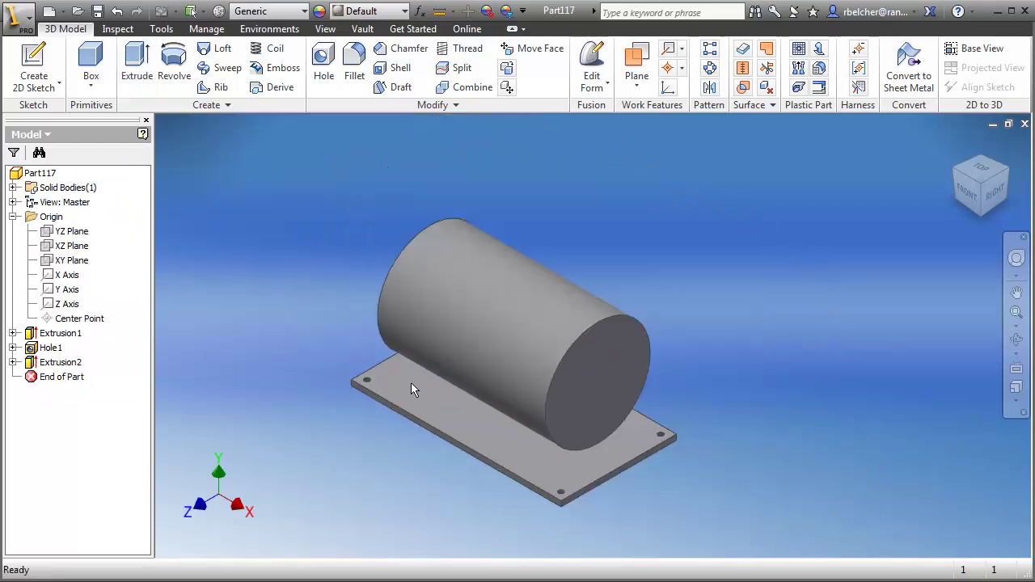
mouse_move(410, 389)
middle_click_drag(324, 172, 384, 287, "shift")
scroll(717, 292, "up", 4)
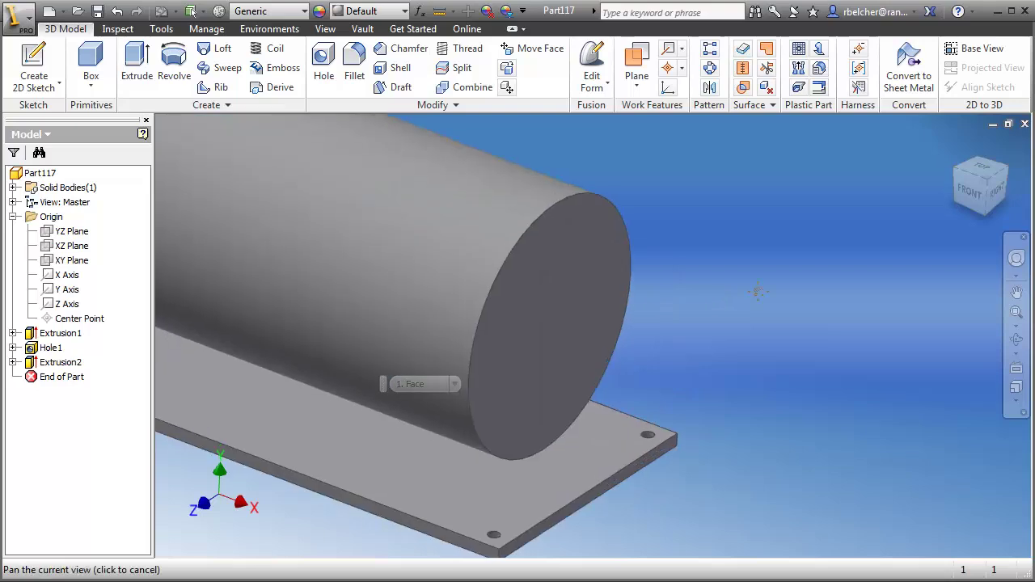
middle_click_drag(806, 293, 775, 311)
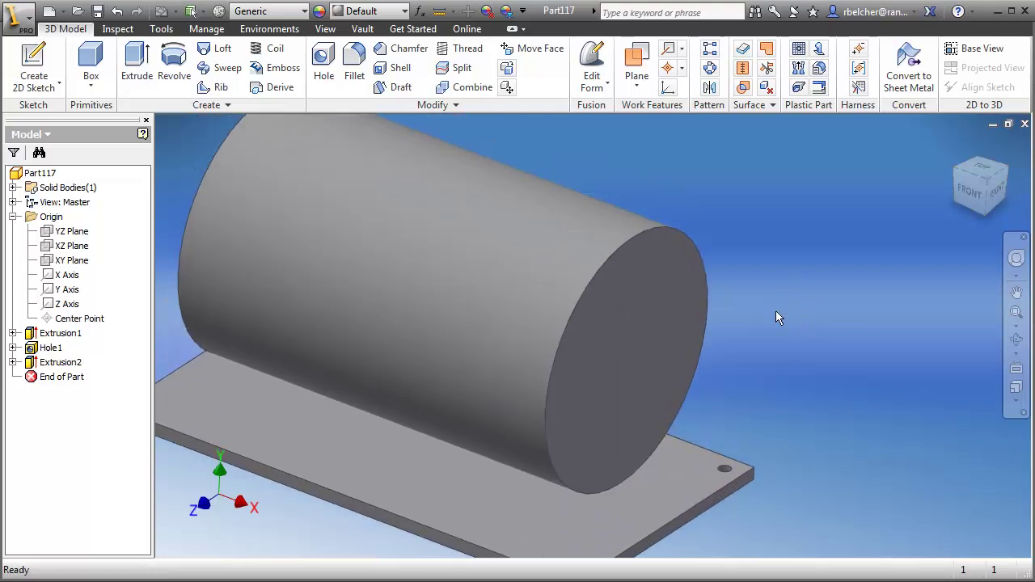
left_click(34, 66)
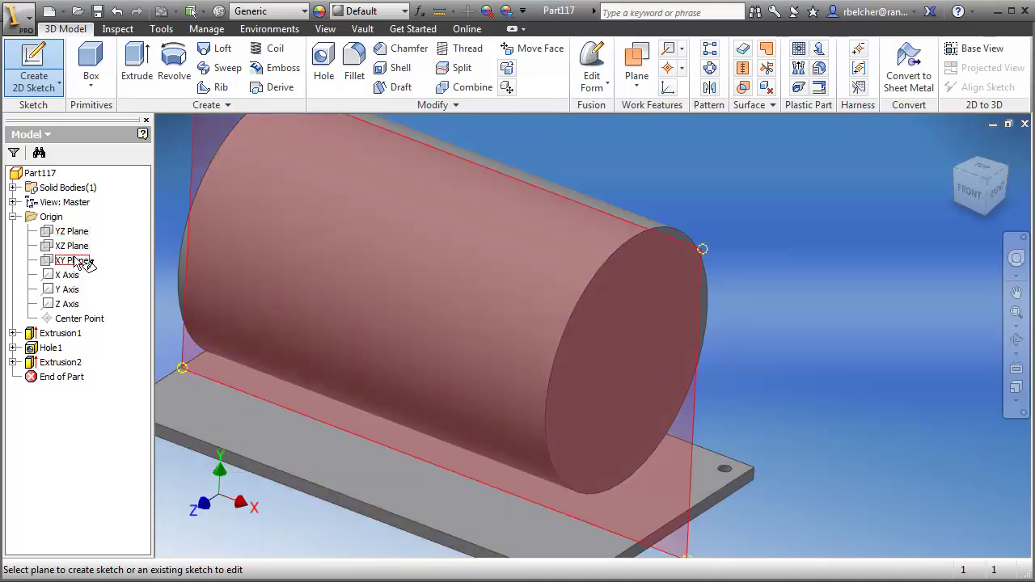
left_click(72, 259)
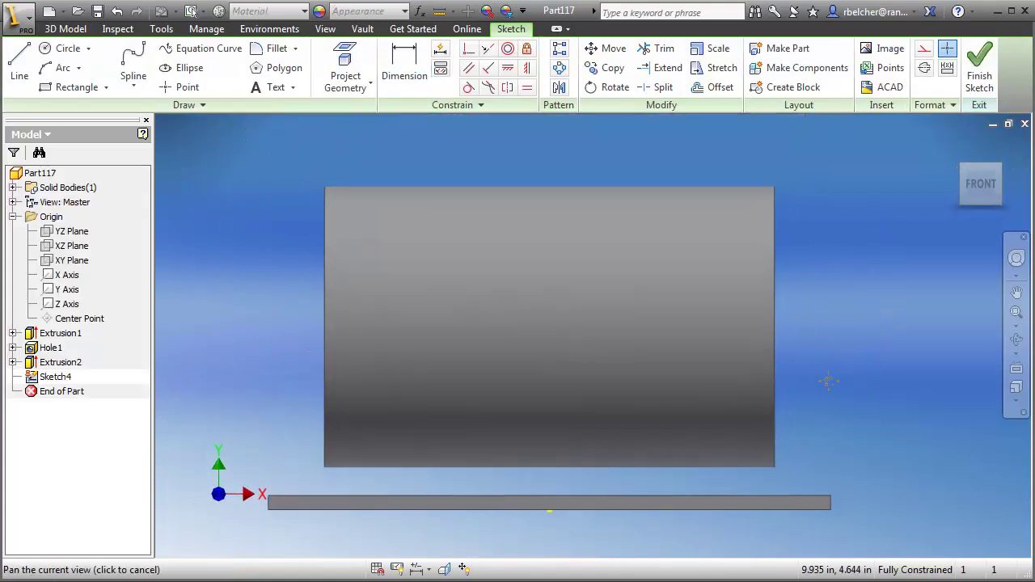
left_click(444, 569)
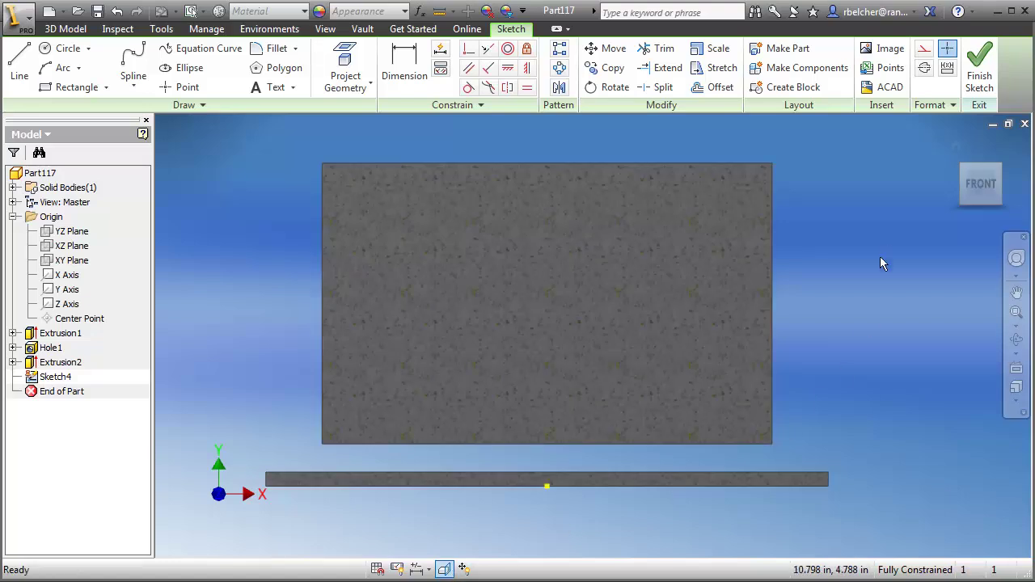
- Project the cut edges of the cylinder and plate into the sketch
middle_click_drag(880, 257, 843, 274)
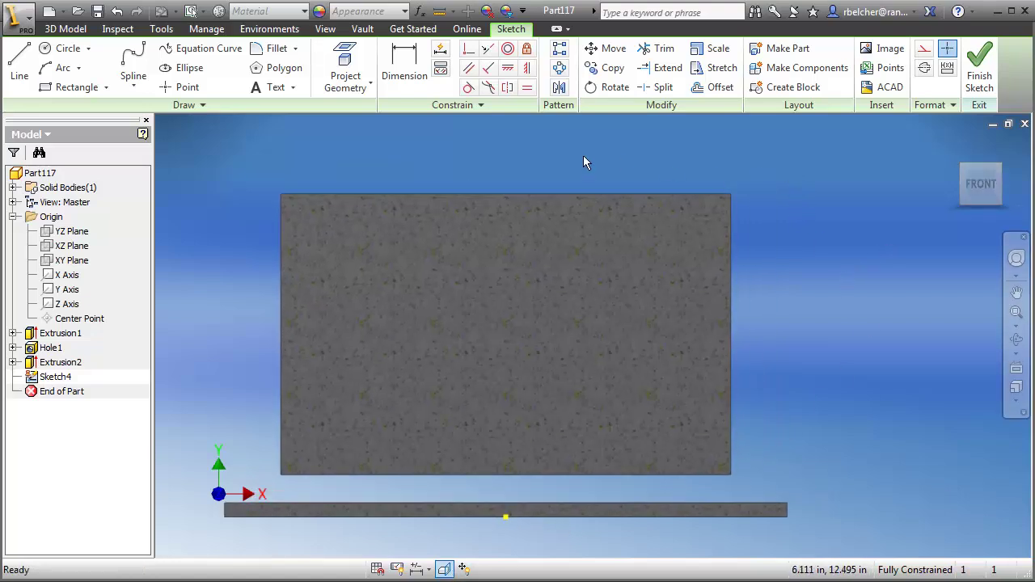
left_click(364, 84)
left_click(374, 158)
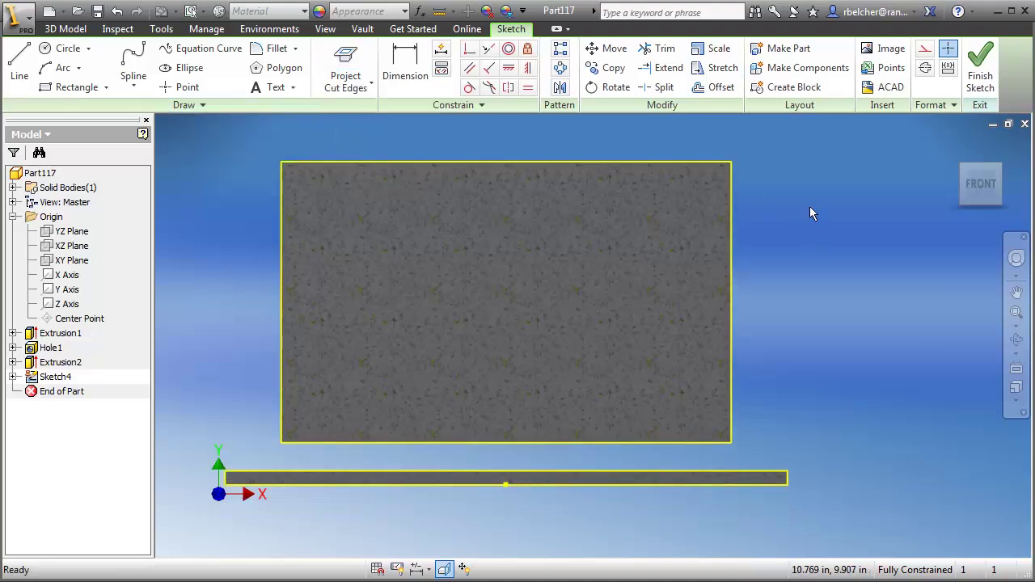
- Draw a horizontal line outward from the midpoint of the cylinder's +X end edge and dimension it 2.000 in
middle_click_drag(809, 233, 732, 244)
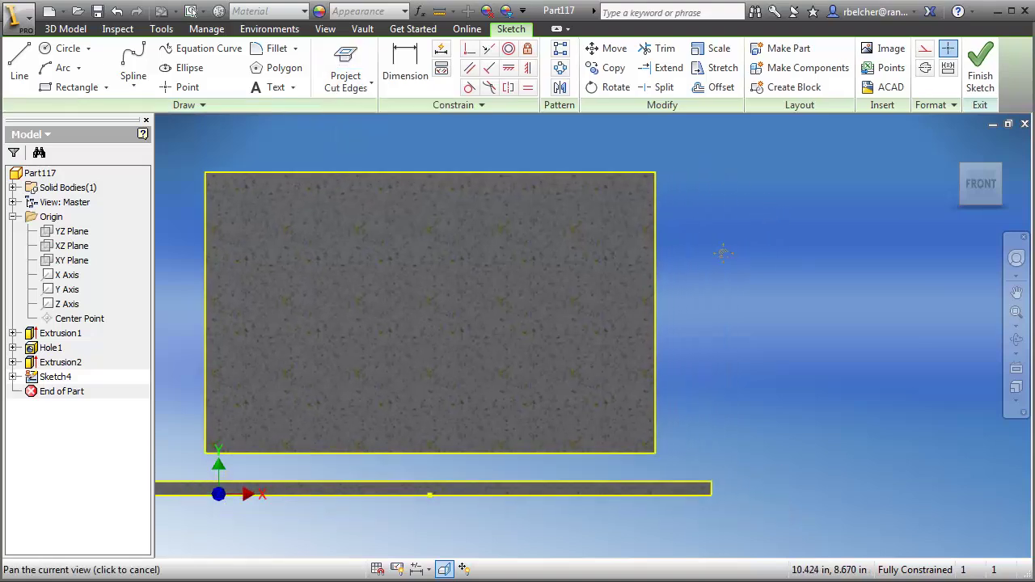
left_click(20, 61)
left_click(653, 311)
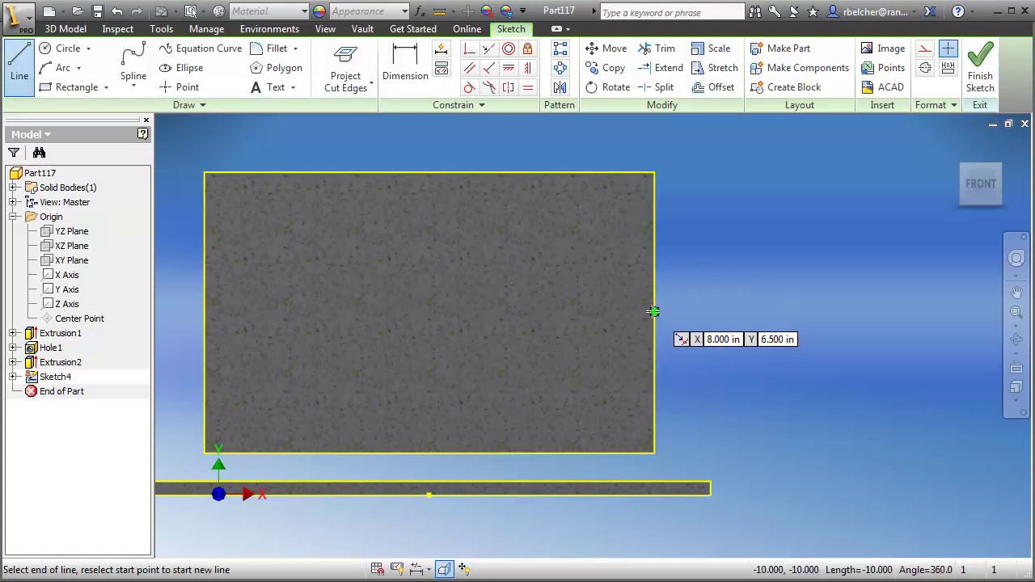
left_click(711, 311)
left_click(405, 69)
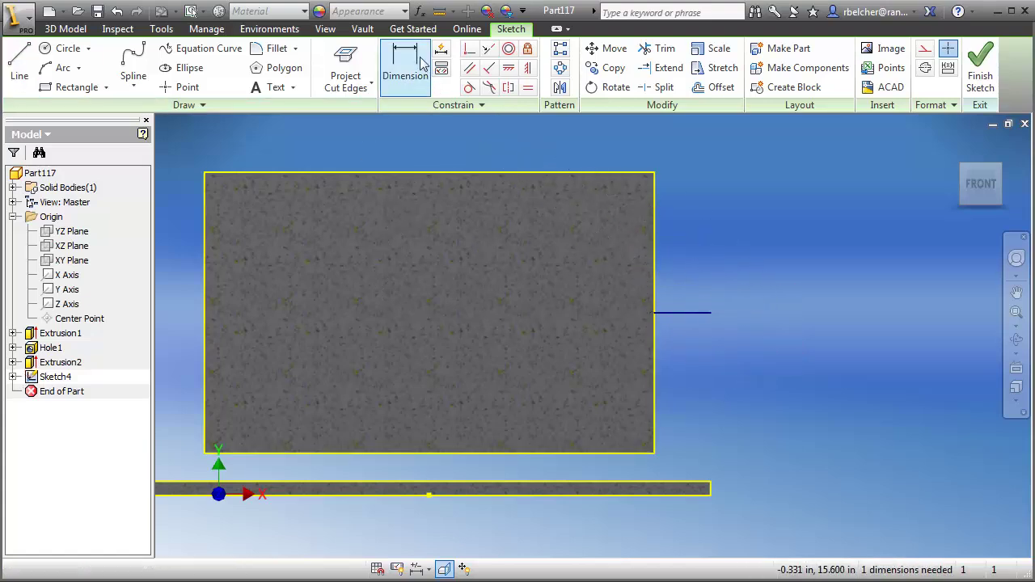
left_click(686, 314)
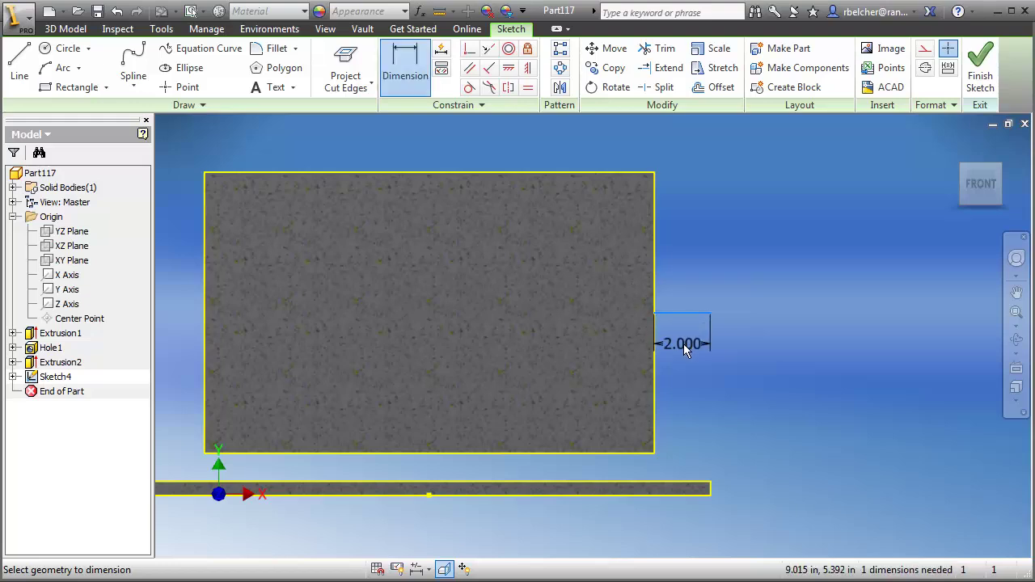
left_click(686, 346)
left_click(742, 404)
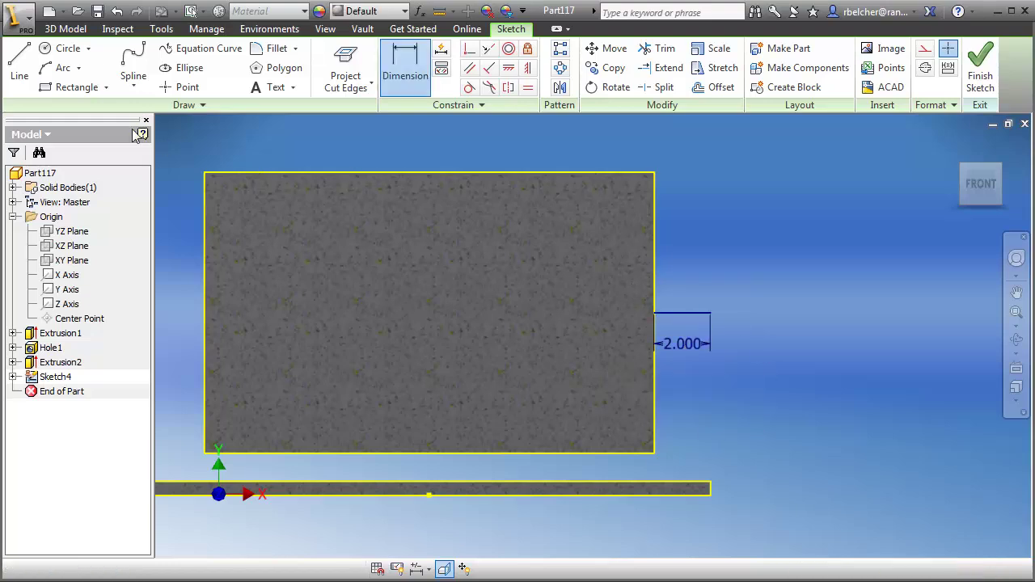
- Draw a three-point arc between the corners of the cylinder's +X end edge, passing through the horizontal line's outer end
left_click(54, 71)
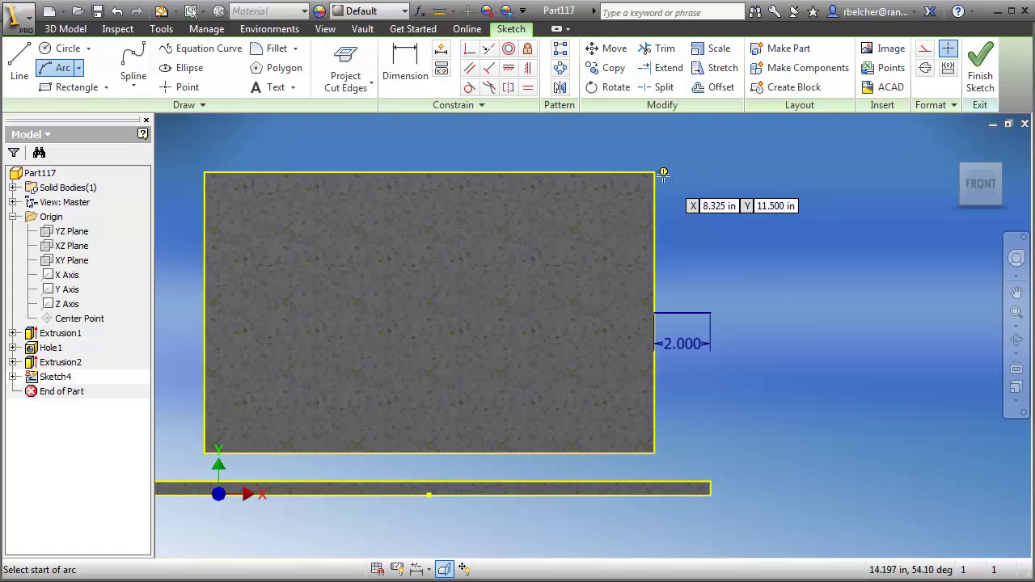
left_click(654, 172)
left_click(667, 462)
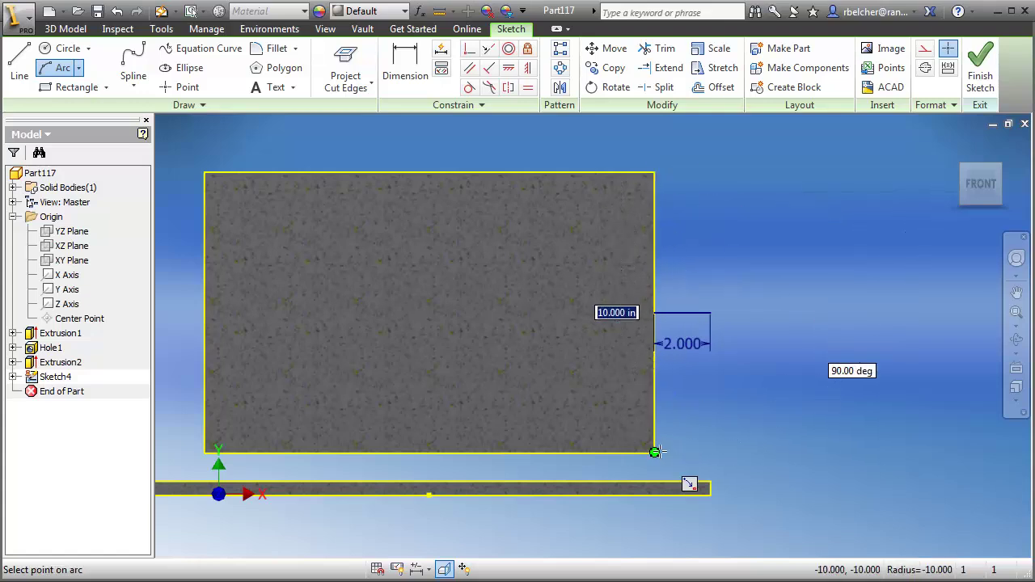
left_click(742, 346)
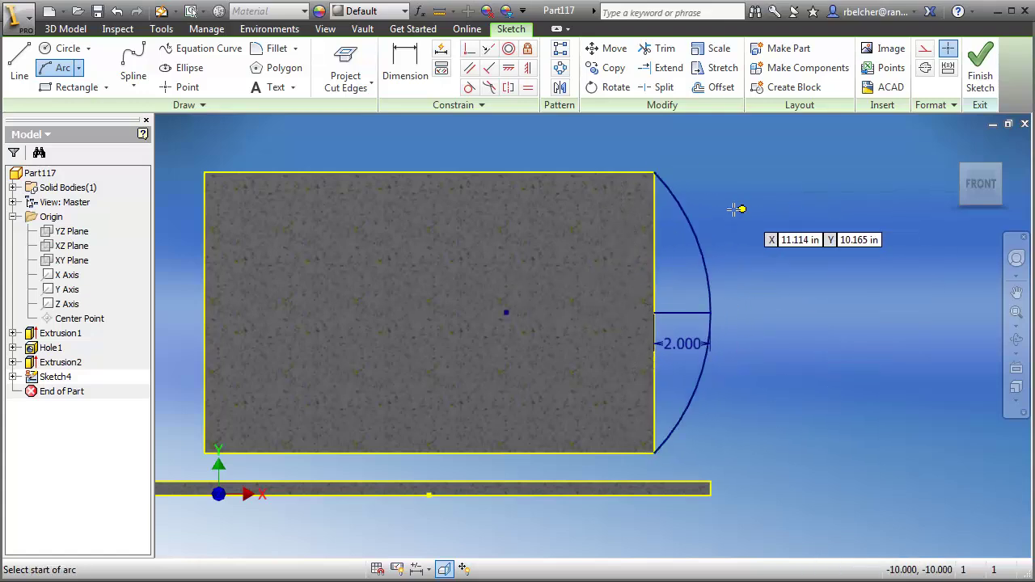
right_click(733, 179)
left_click(785, 186)
middle_click_drag(766, 176, 712, 283, "shift")
scroll(710, 284, "down", 3)
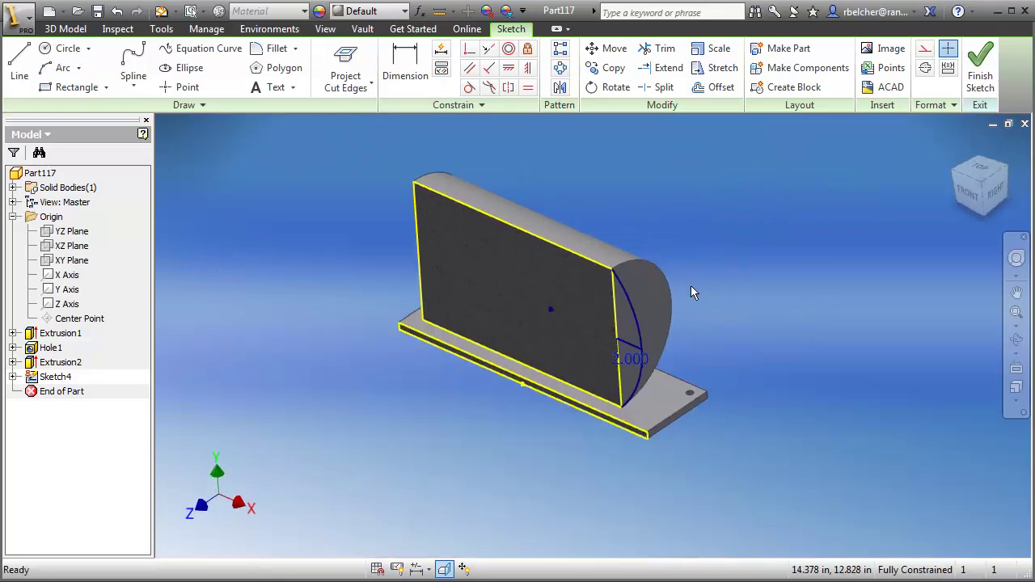
key("e")
left_click(300, 348)
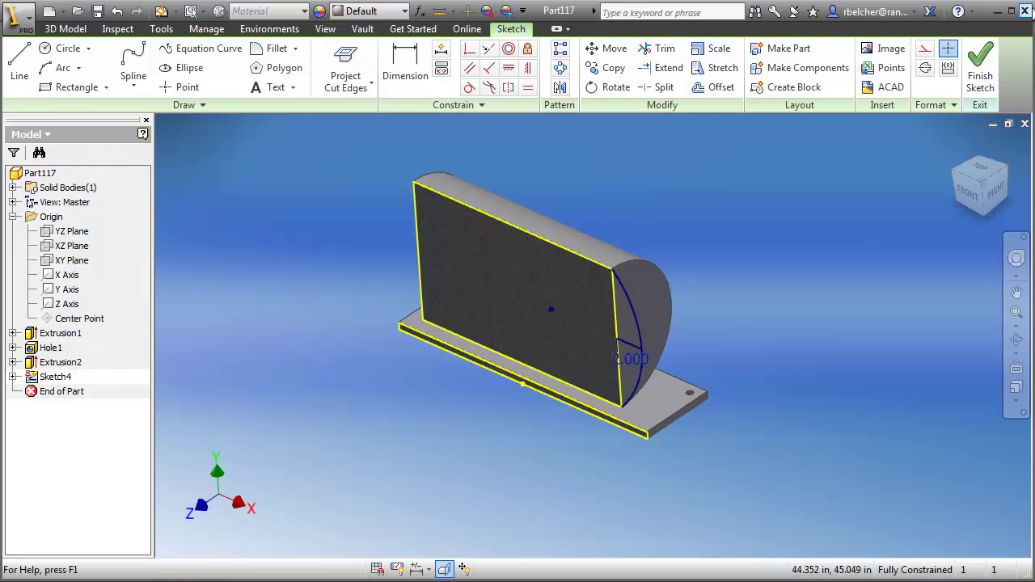
- Finish the sketch and revolve the upper half of the arc profile a full turn about the 2 in horizontal line
left_click(978, 64)
left_click(174, 69)
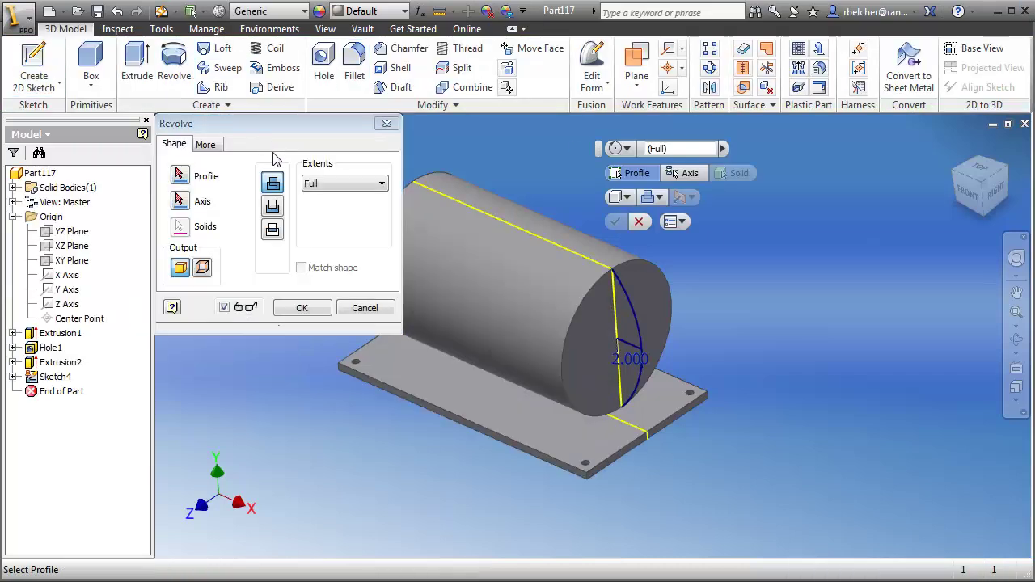
scroll(559, 288, "up", 3)
left_click(624, 267)
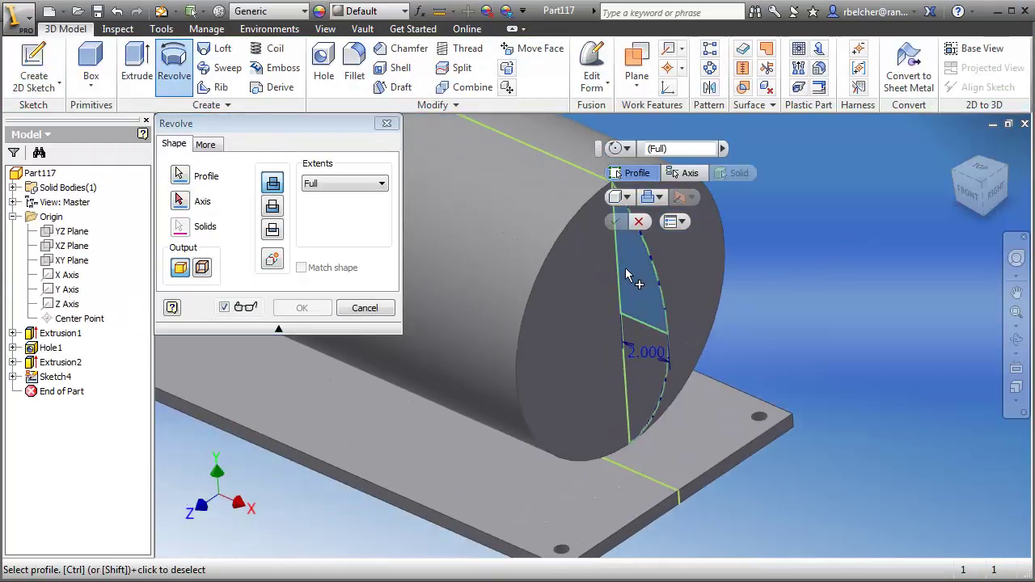
left_click(656, 333)
left_click(301, 308)
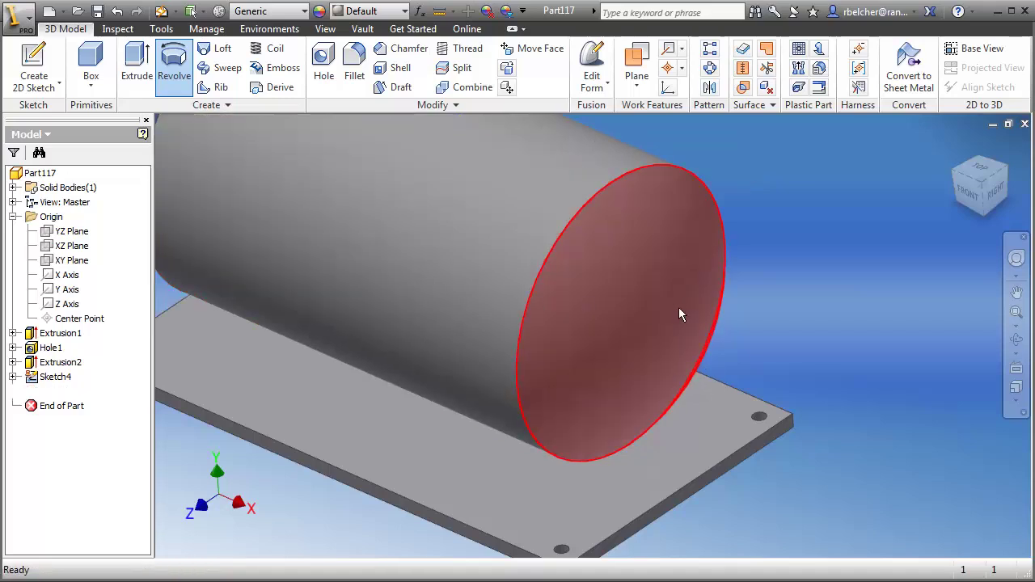
- Fillet the circular edge where the tank's +X domed end meets the cylinder with a 1 in radius
scroll(647, 337, "down", 3)
middle_click_drag(645, 338, 700, 314, "shift")
scroll(671, 233, "up", 5)
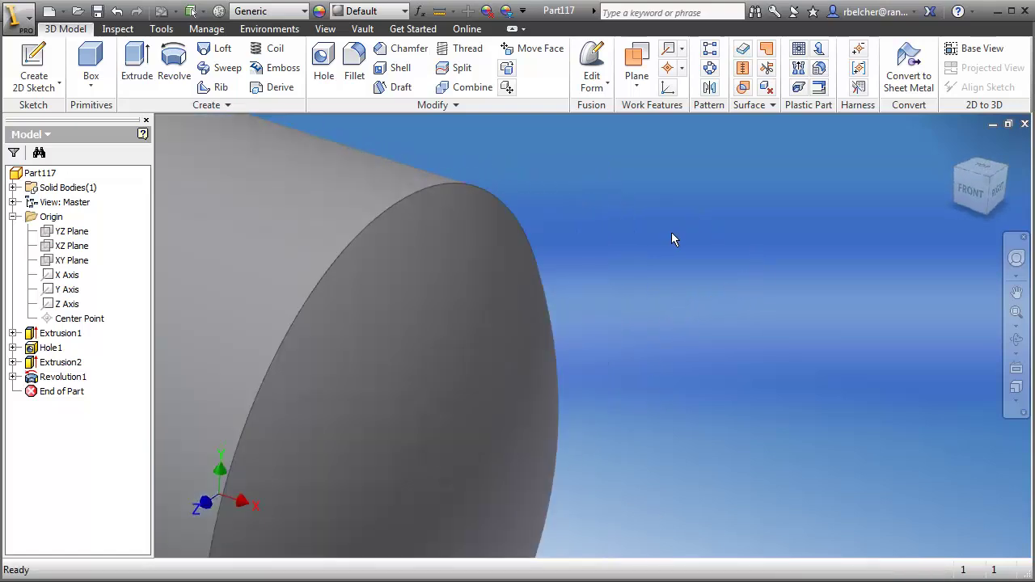
scroll(669, 232, "down", 2)
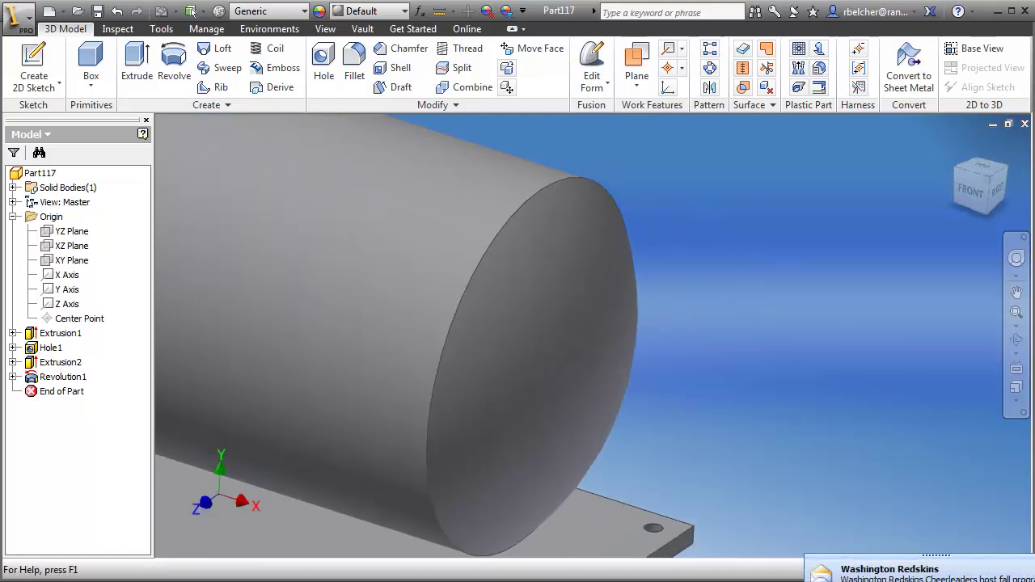
left_click(589, 179)
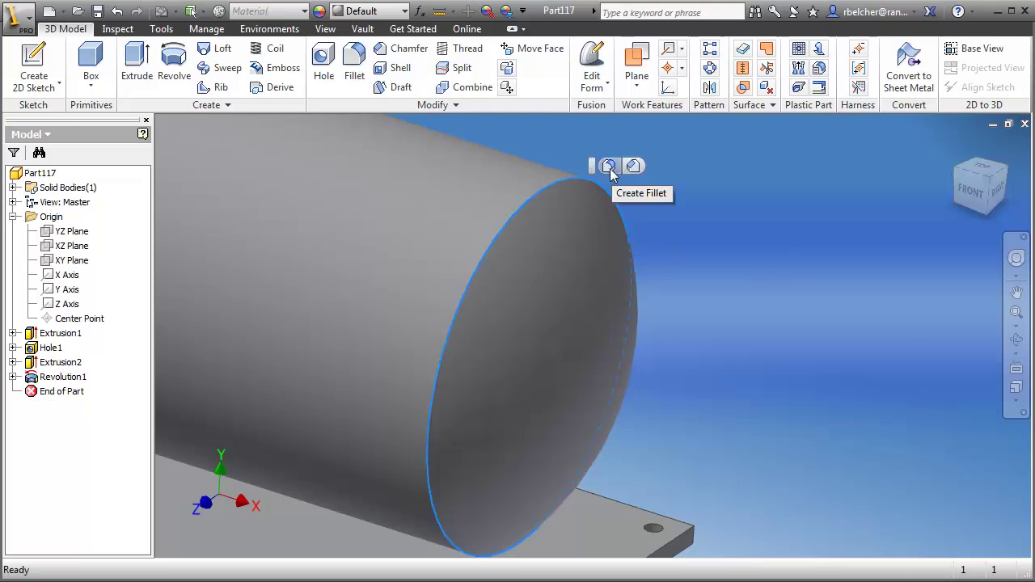
left_click(610, 168)
middle_click_drag(610, 172, 709, 160)
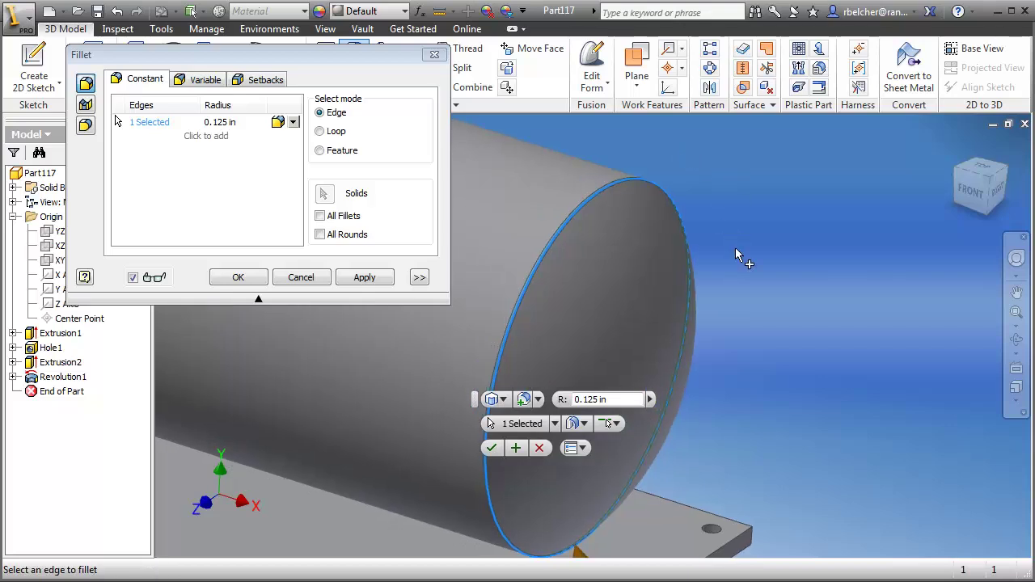
middle_click_drag(735, 263, 736, 169)
scroll(727, 285, "up", 3)
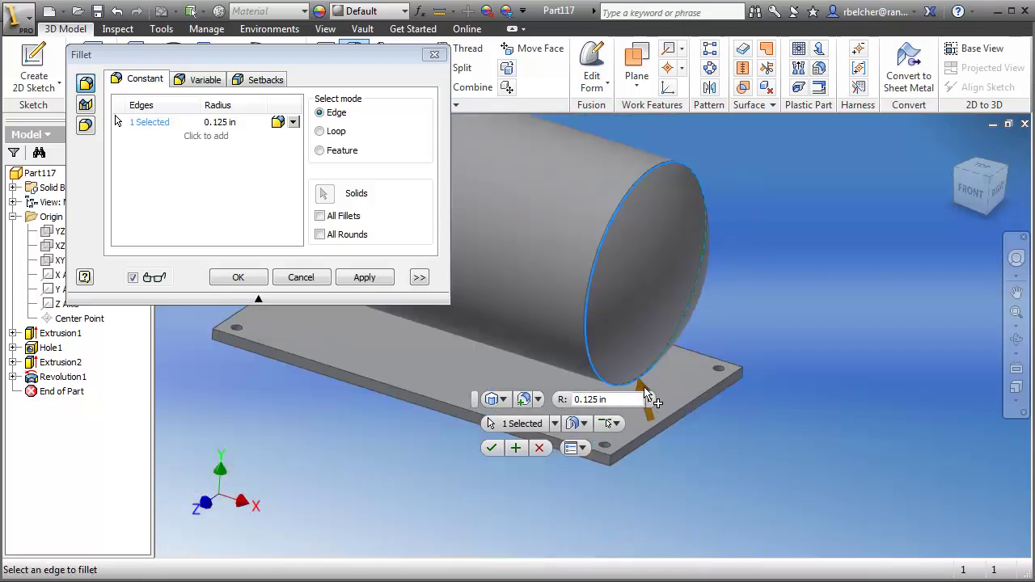
left_click_drag(644, 387, 643, 384)
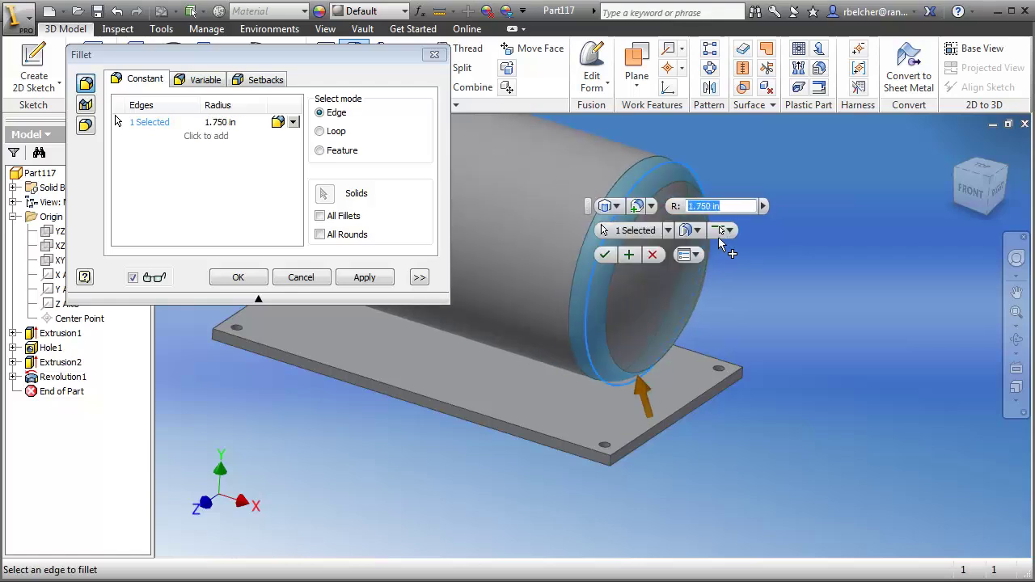
type("1")
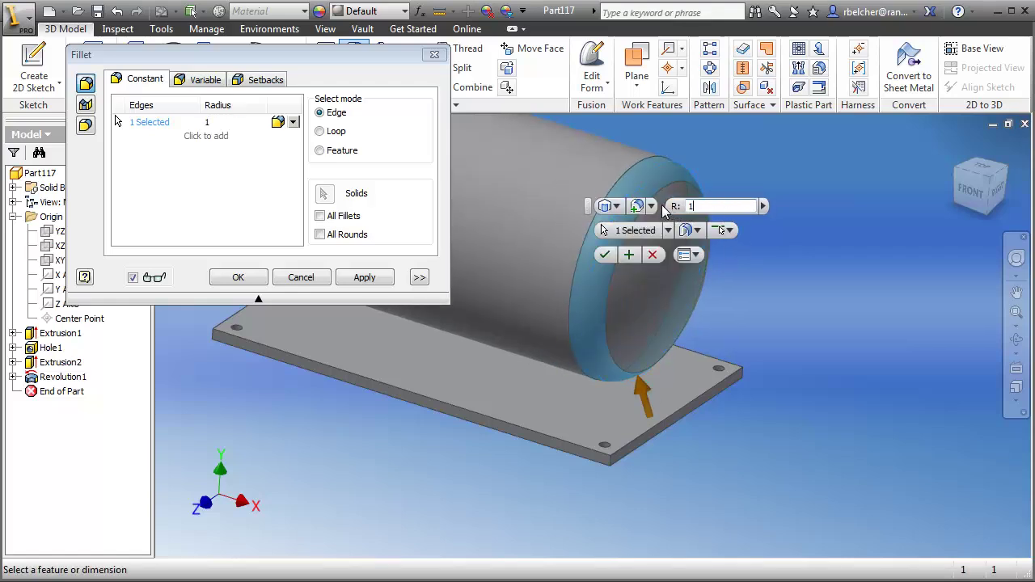
key("Return")
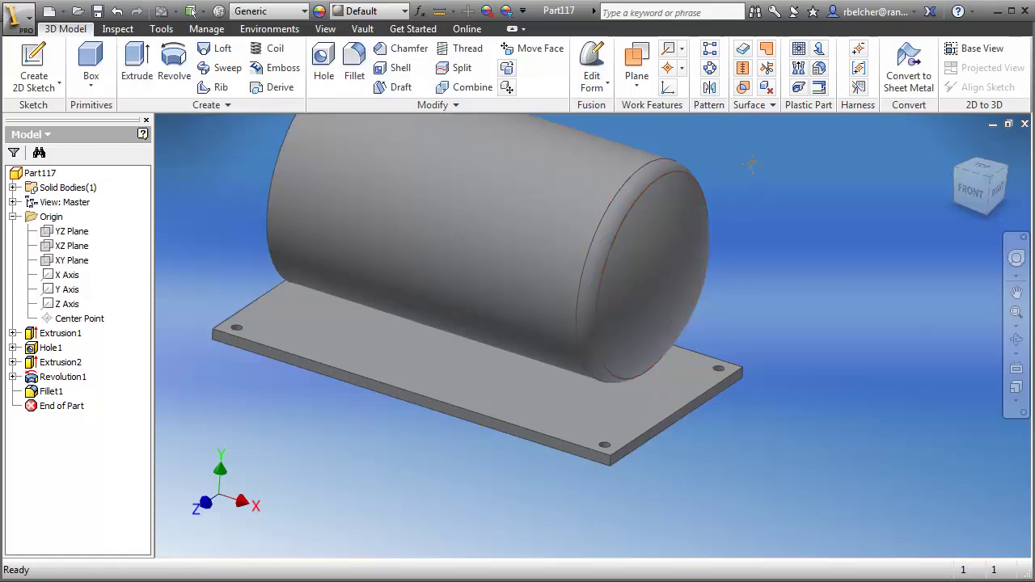
- Mirror the domed end and its fillet about the YZ plane to the tank's opposite end
scroll(768, 250, "up", 3)
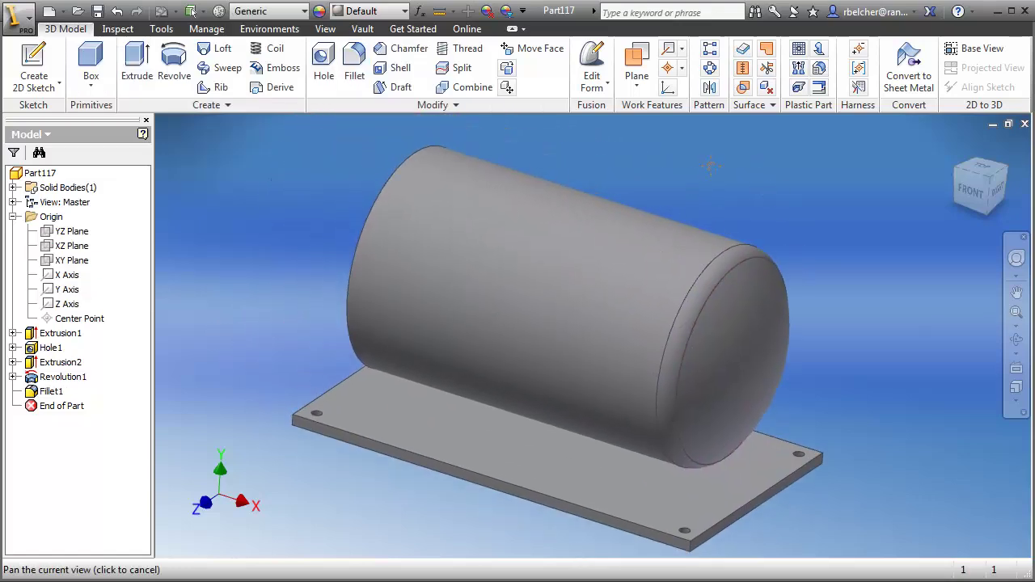
left_click(709, 87)
left_click(760, 325)
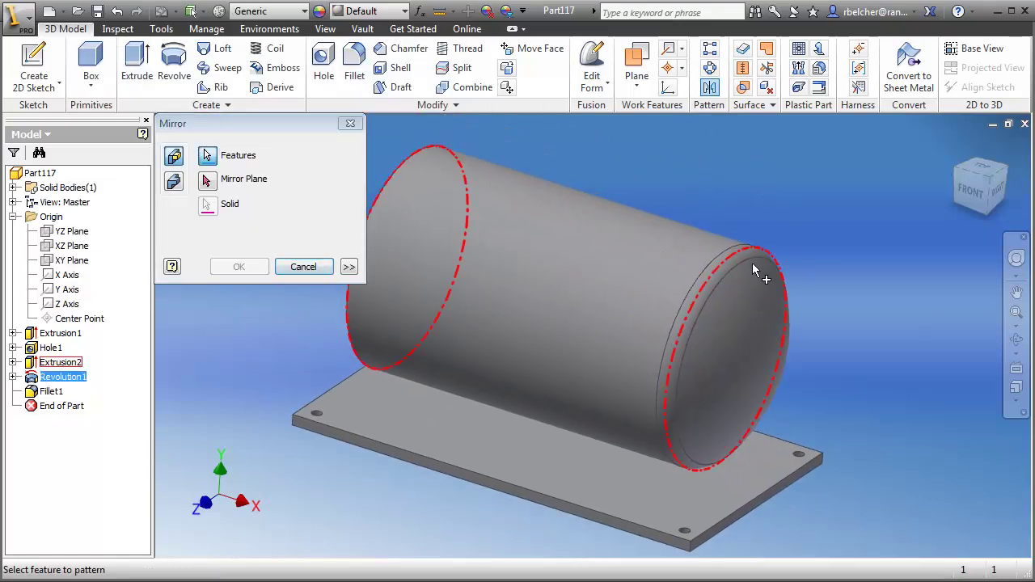
left_click(735, 250)
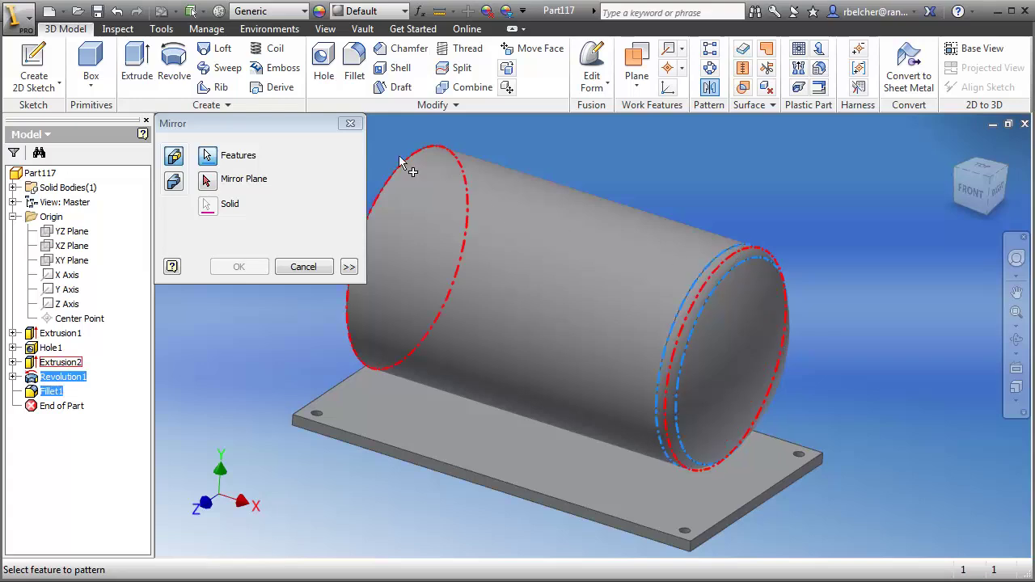
left_click(208, 182)
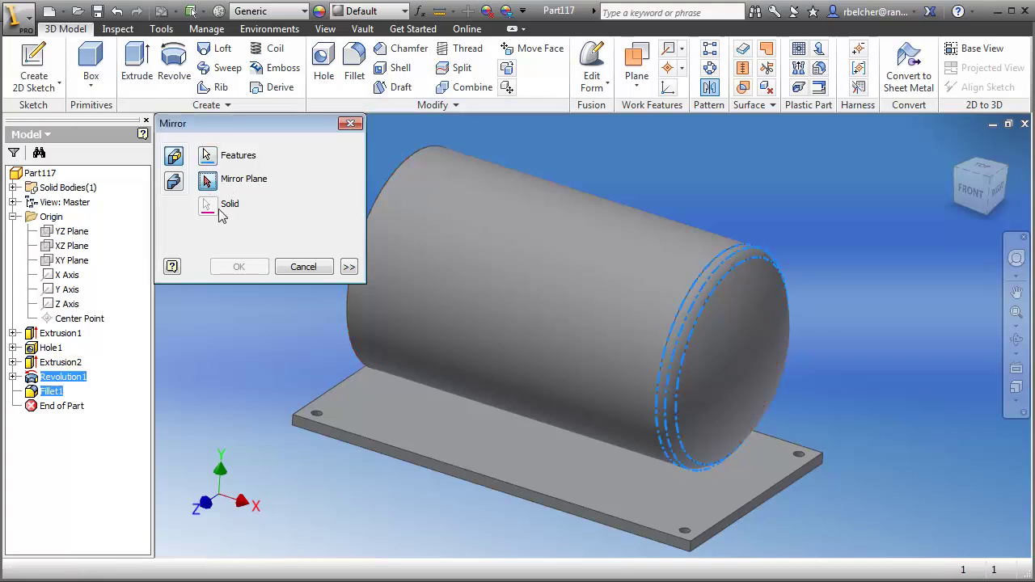
left_click(60, 234)
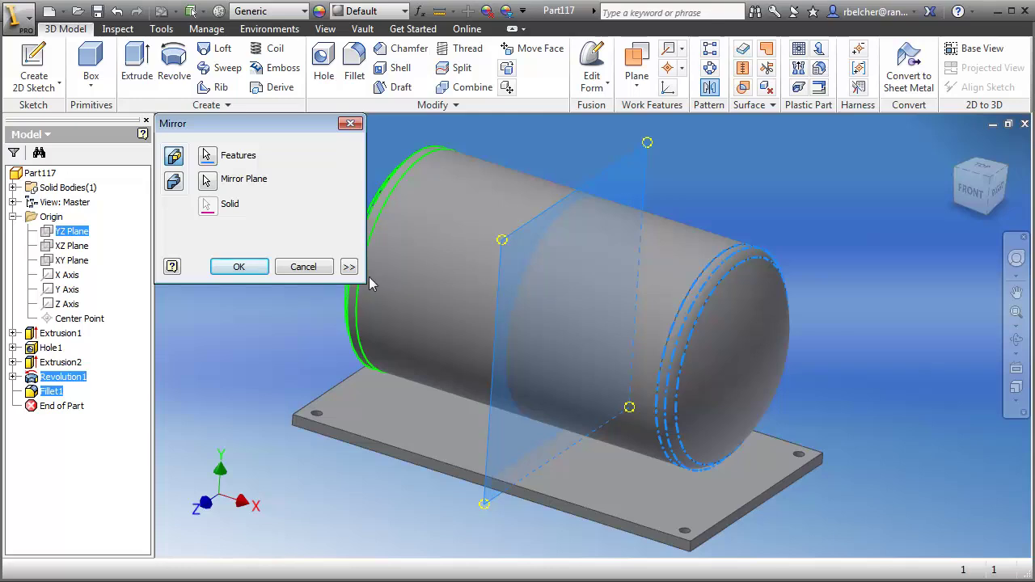
left_click(239, 267)
- Start a new 2D sketch on the underside of the base plate
middle_click_drag(291, 365, 288, 336, "shift")
left_click(34, 64)
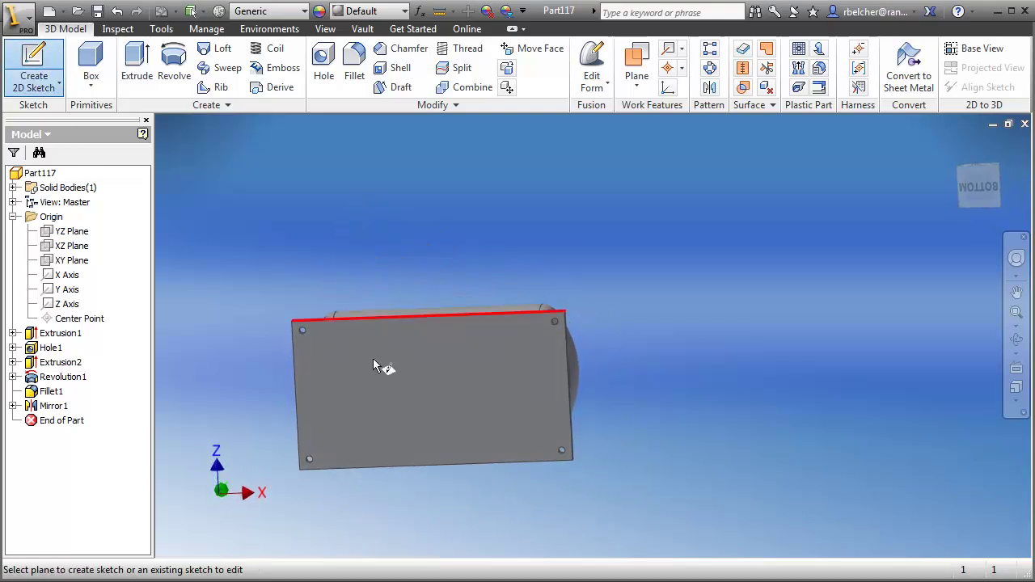
left_click(437, 401)
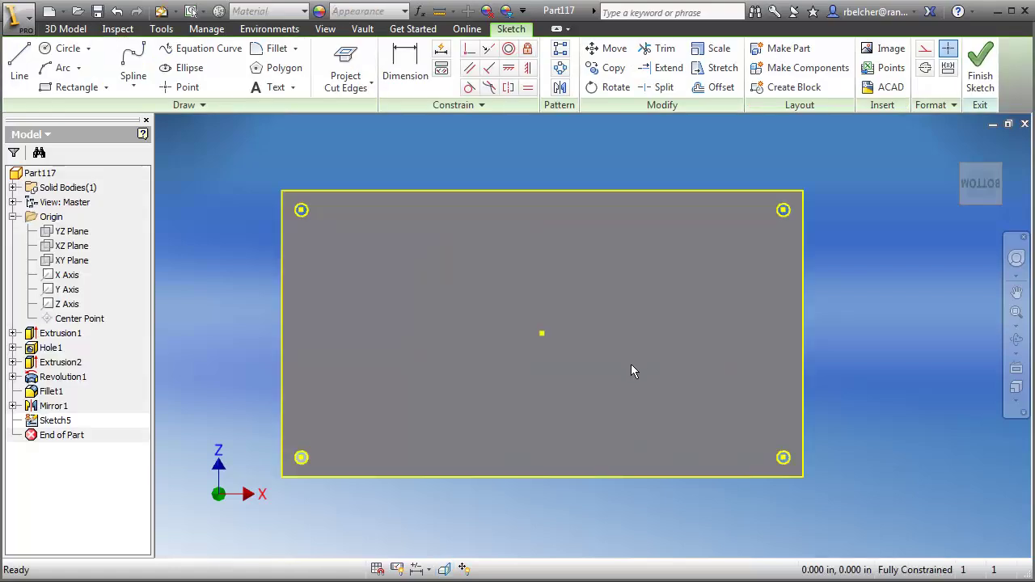
- Draw a center rectangle on the plate's projected center point, 0.5 in wide along X and Tank_Dia-1 long along Z
left_click(106, 88)
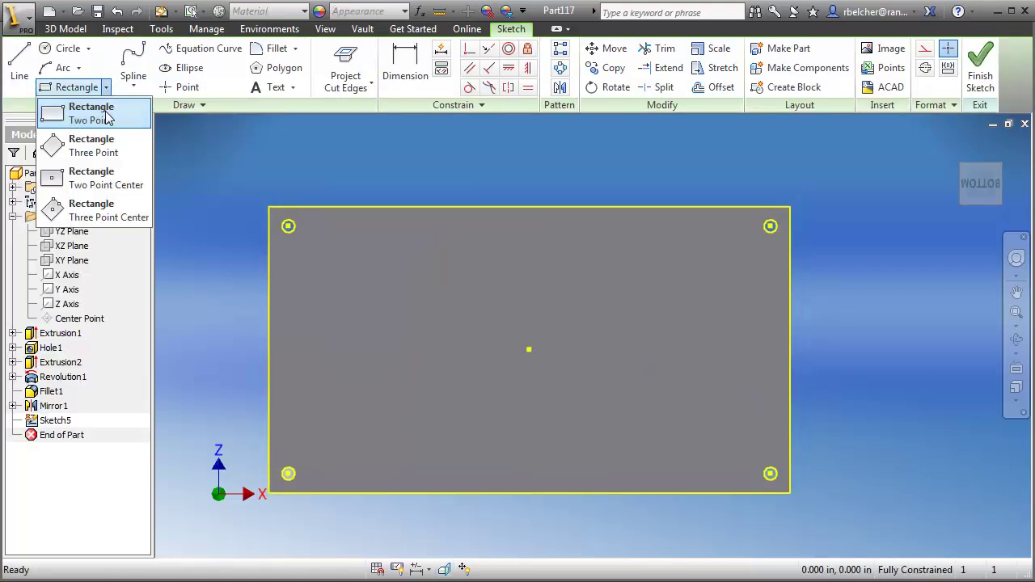
left_click(84, 182)
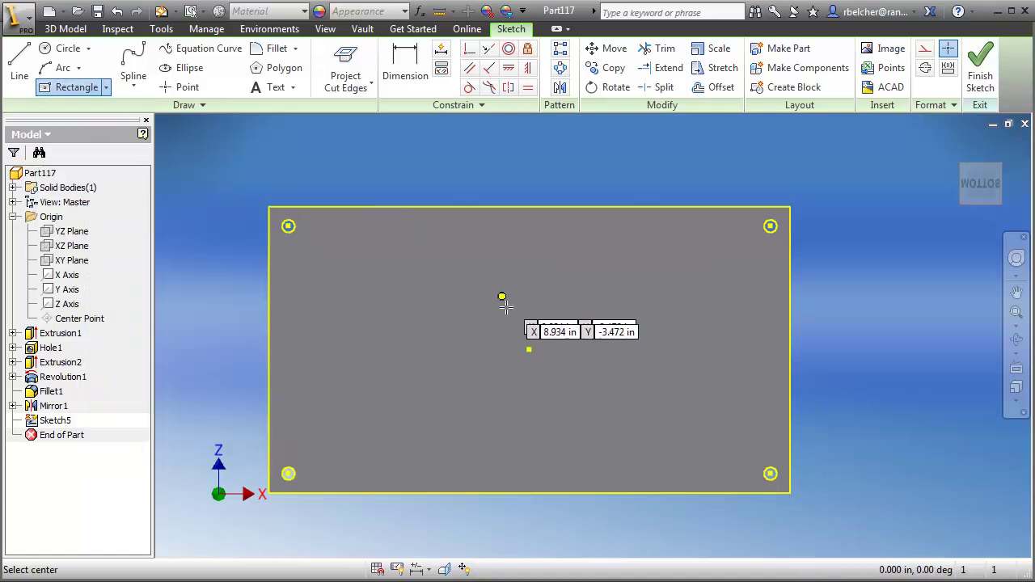
left_click(528, 349)
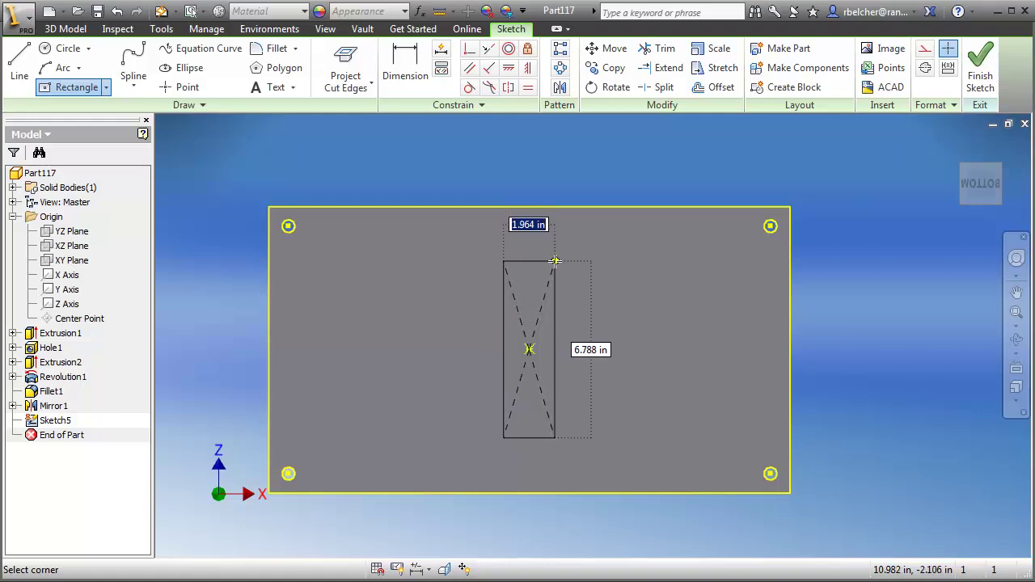
type(".")
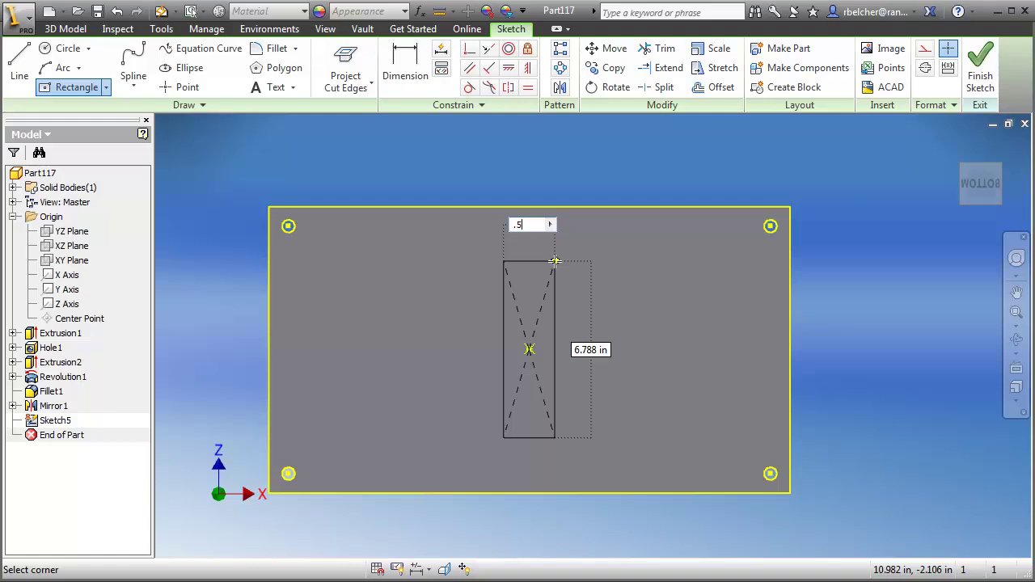
type("5")
key("Tab")
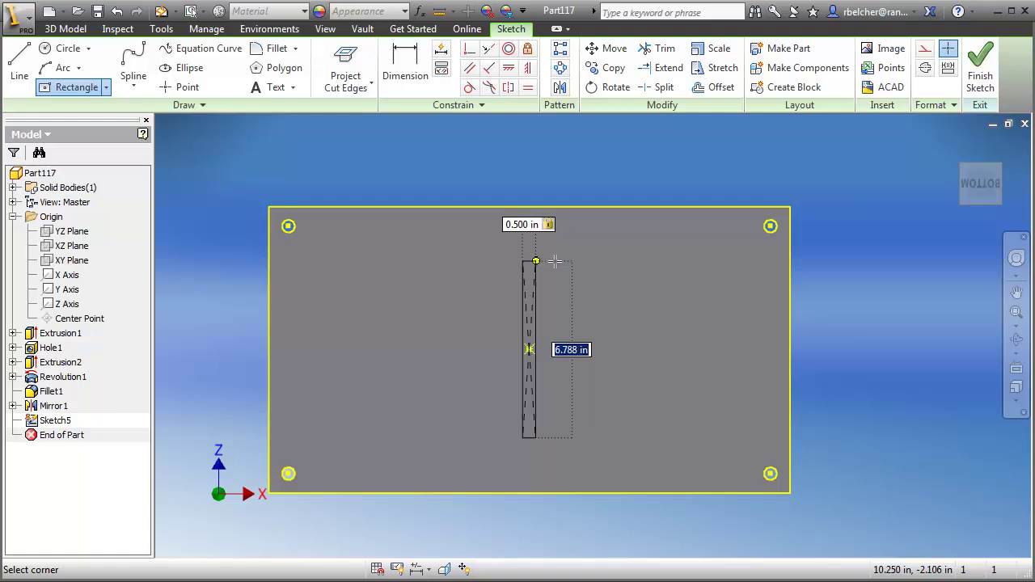
type("Tank")
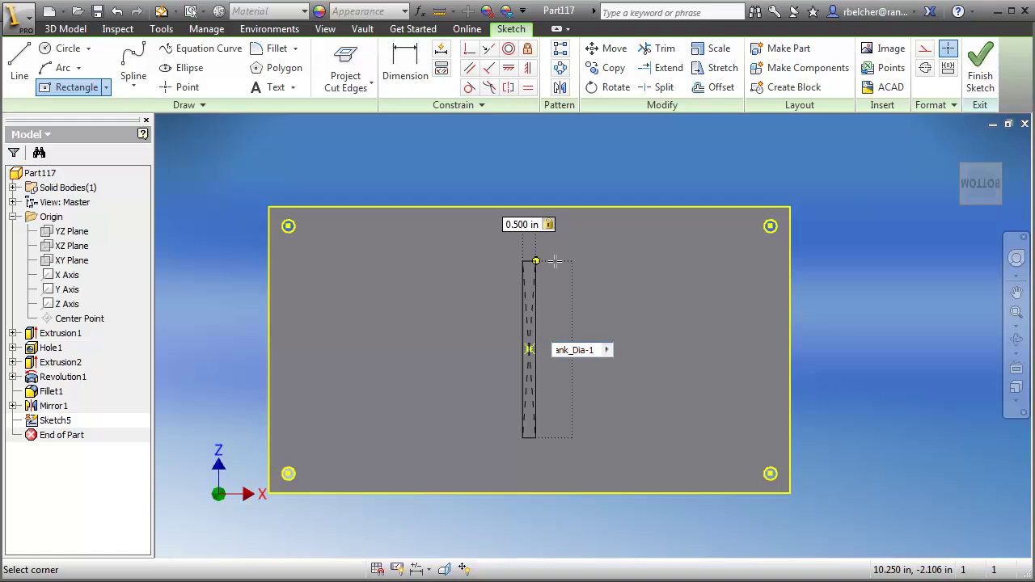
type("_Dia-1")
key("Return")
middle_click_drag(554, 291, 479, 285)
right_click(563, 150)
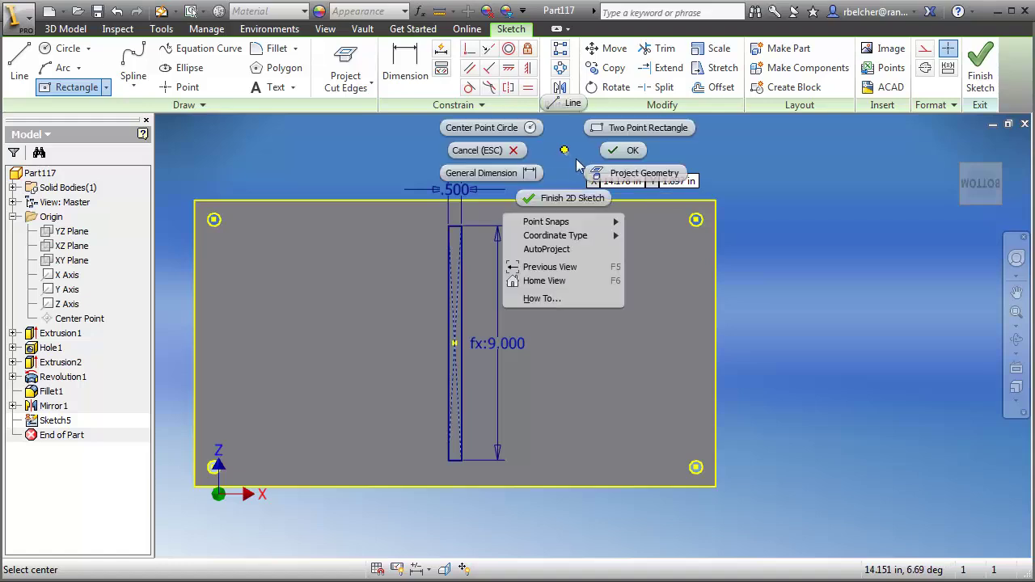
left_click(613, 152)
- Extrude the narrow rectangle up to the tank's cylindrical face, joined to the existing body
middle_click_drag(608, 164, 587, 240, "shift")
key("e")
scroll(438, 323, "up", 5)
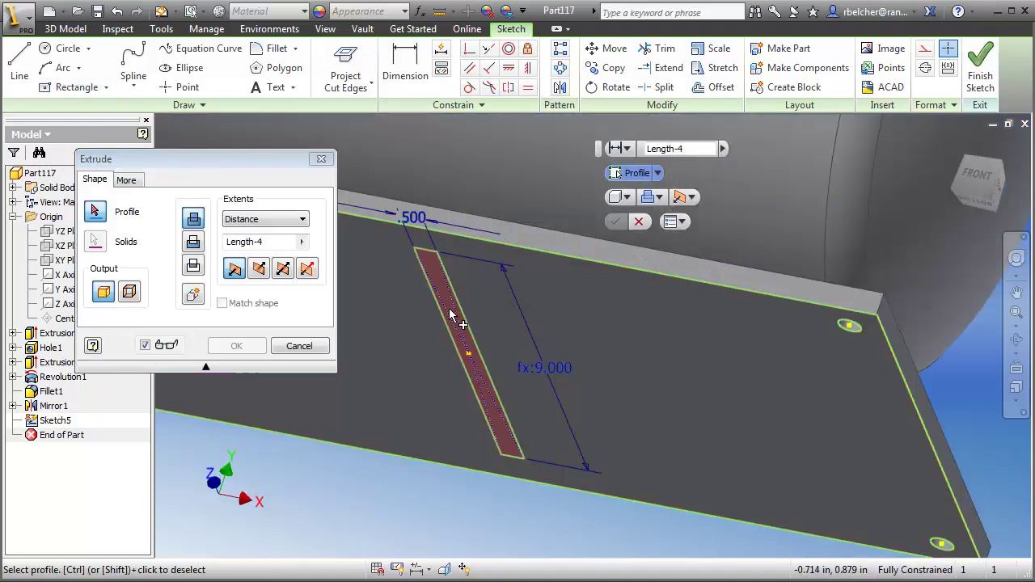
left_click(456, 320)
scroll(496, 315, "down", 3)
middle_click_drag(499, 316, 523, 369)
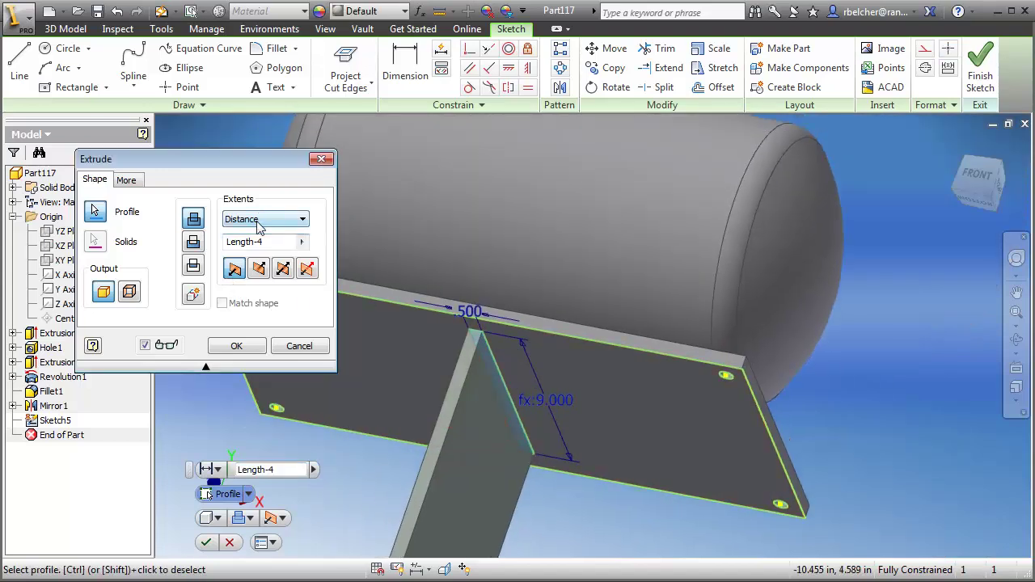
left_click(257, 220)
left_click(235, 255)
left_click(491, 247)
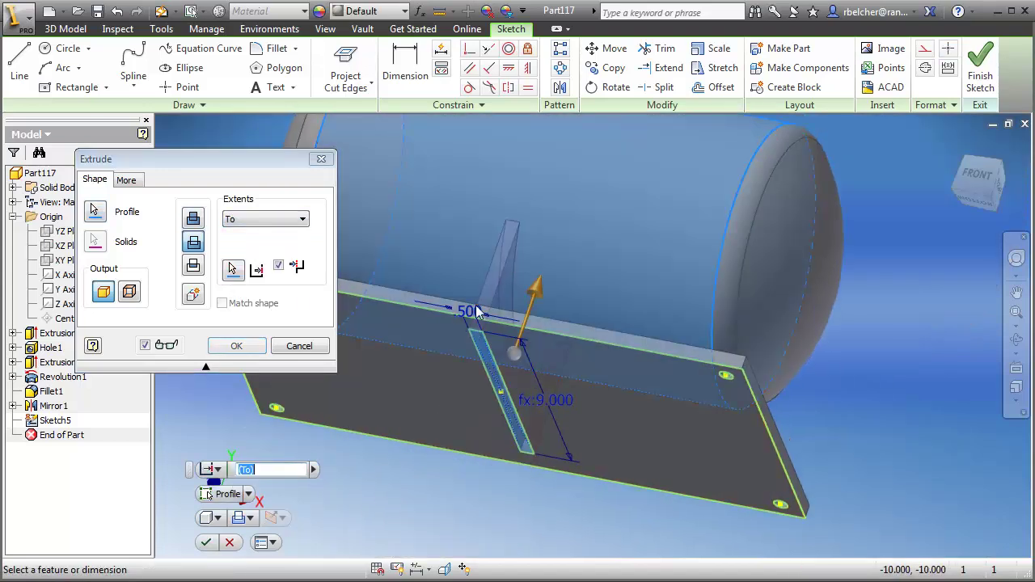
left_click(193, 218)
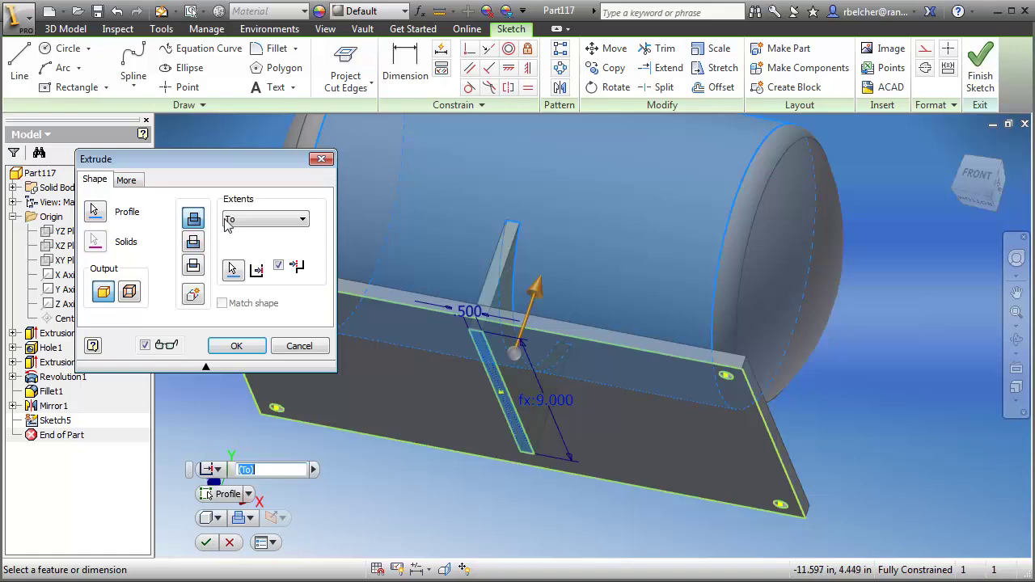
left_click(236, 348)
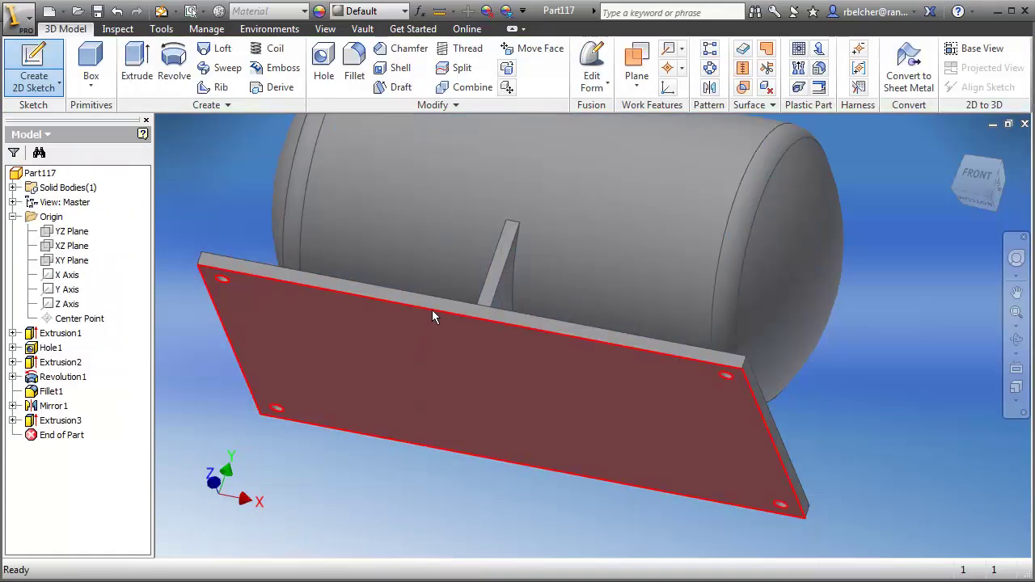
- Set up a rectangular pattern of the tank support along the base plate's long edge, spread symmetrically about the original support
middle_click_drag(432, 310, 412, 321, "shift")
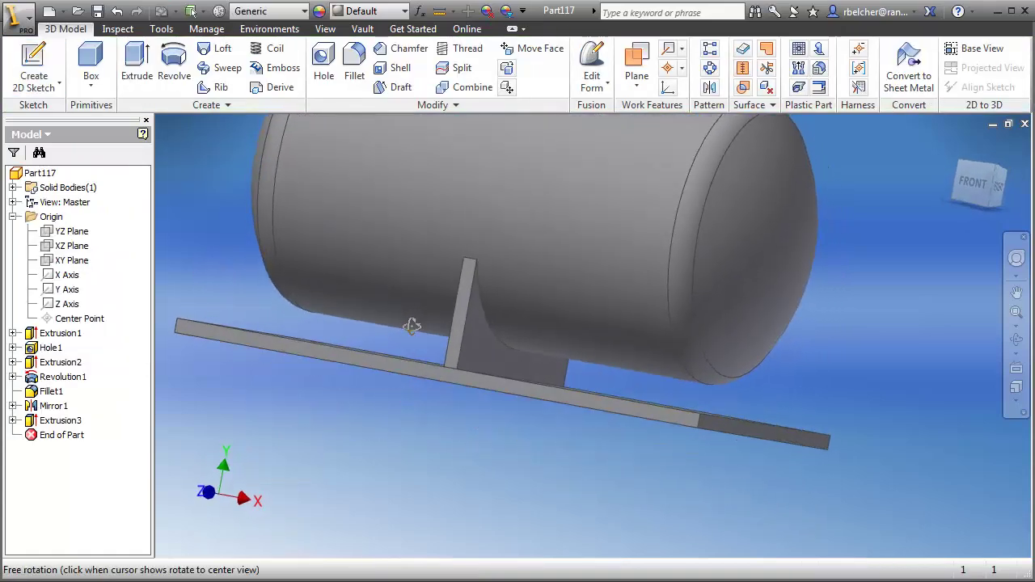
left_click(709, 49)
left_click(472, 332)
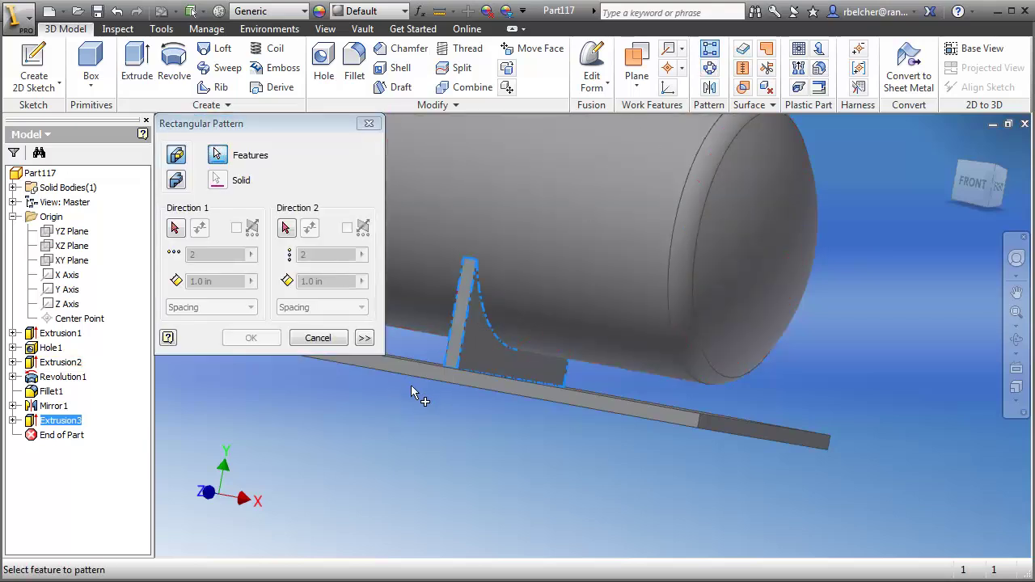
left_click(176, 230)
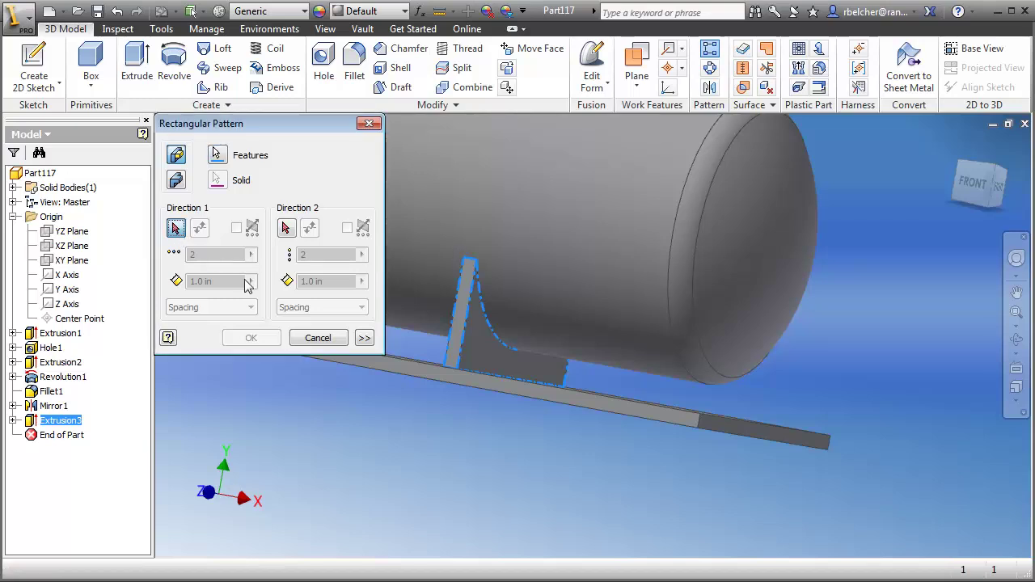
left_click(433, 364)
middle_click_drag(475, 417, 523, 416)
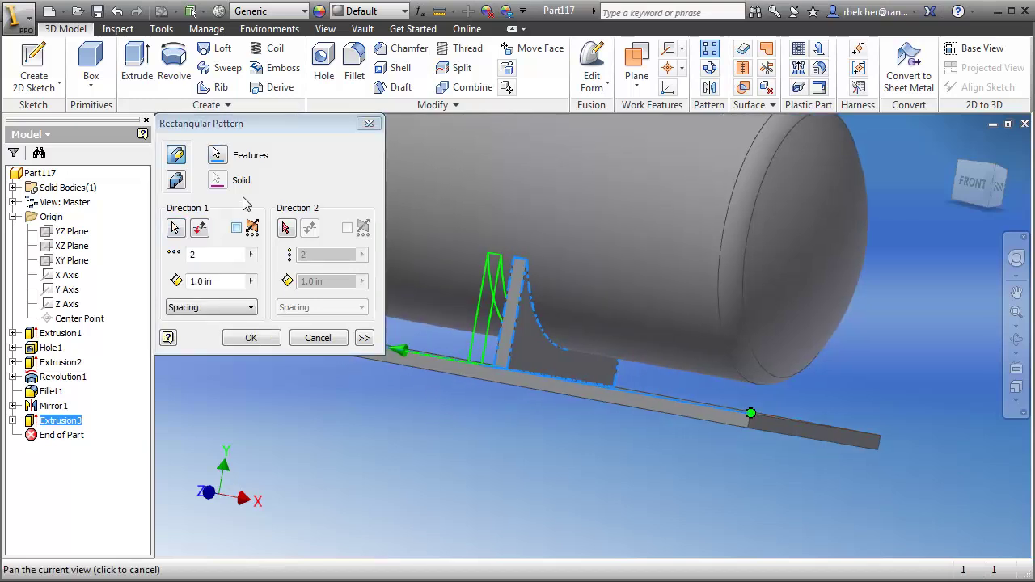
left_click(236, 229)
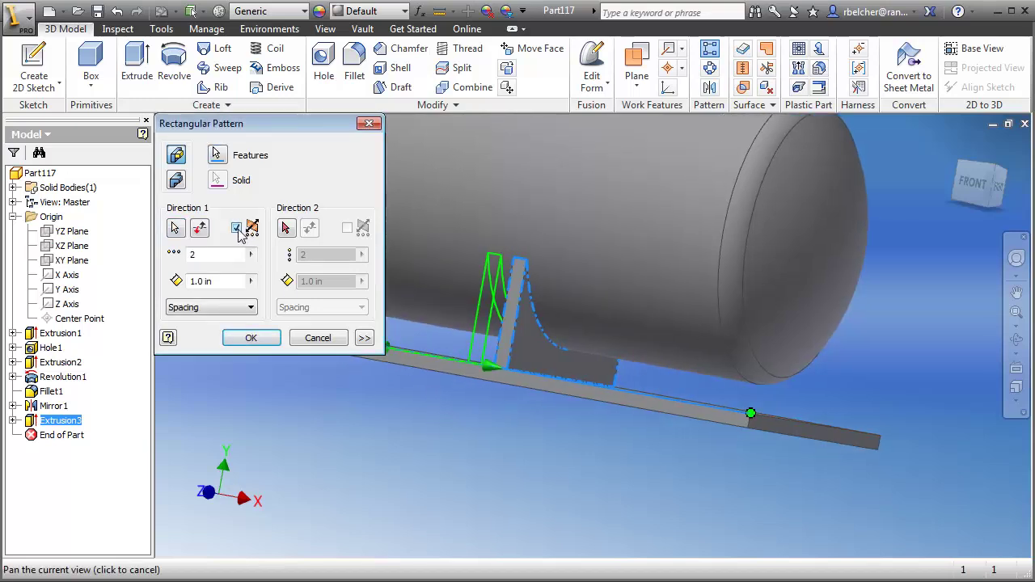
- Create the support pattern with 3 occurrences at a spacing of Length/3
double_click(211, 253)
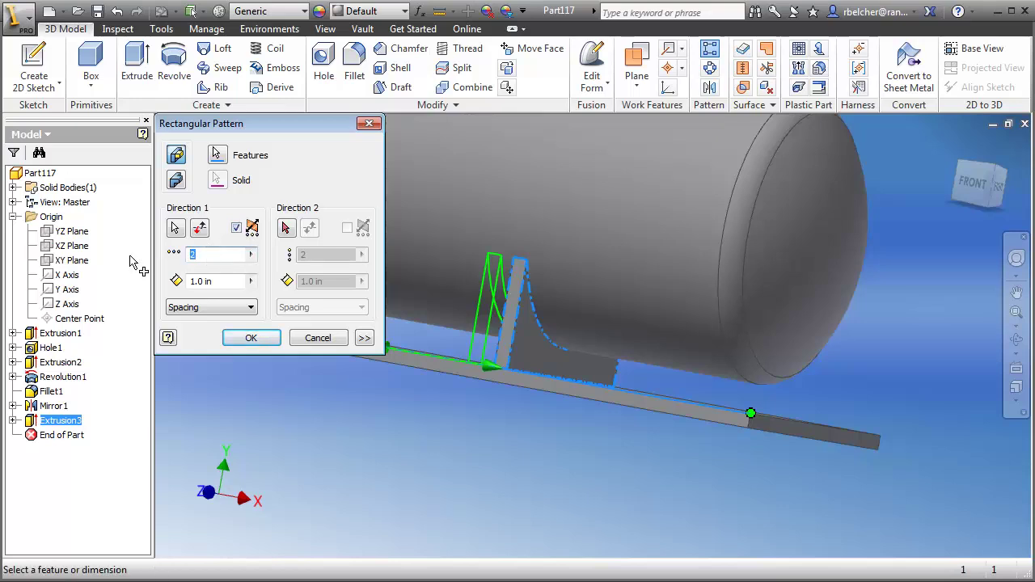
type("3")
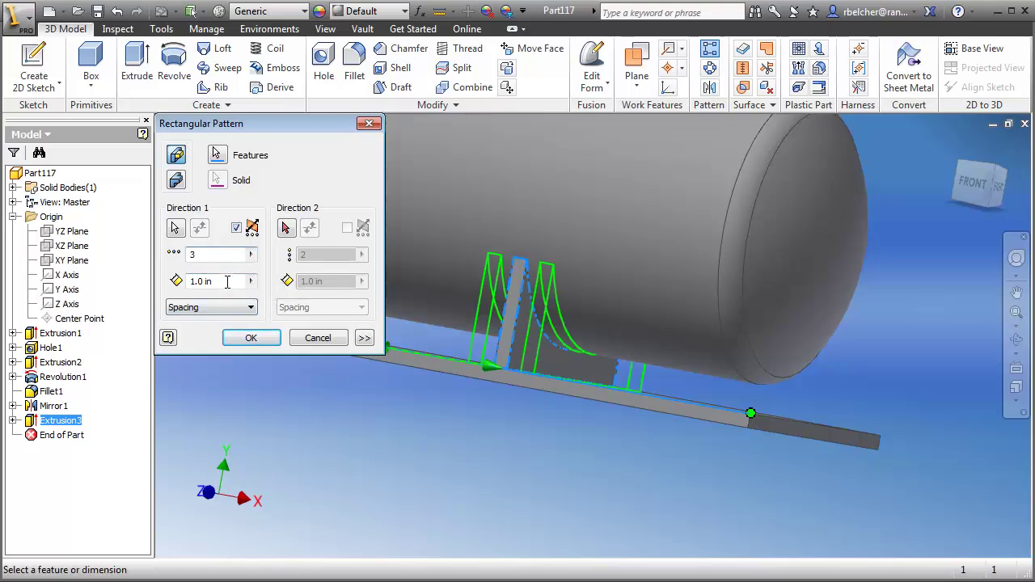
type("l")
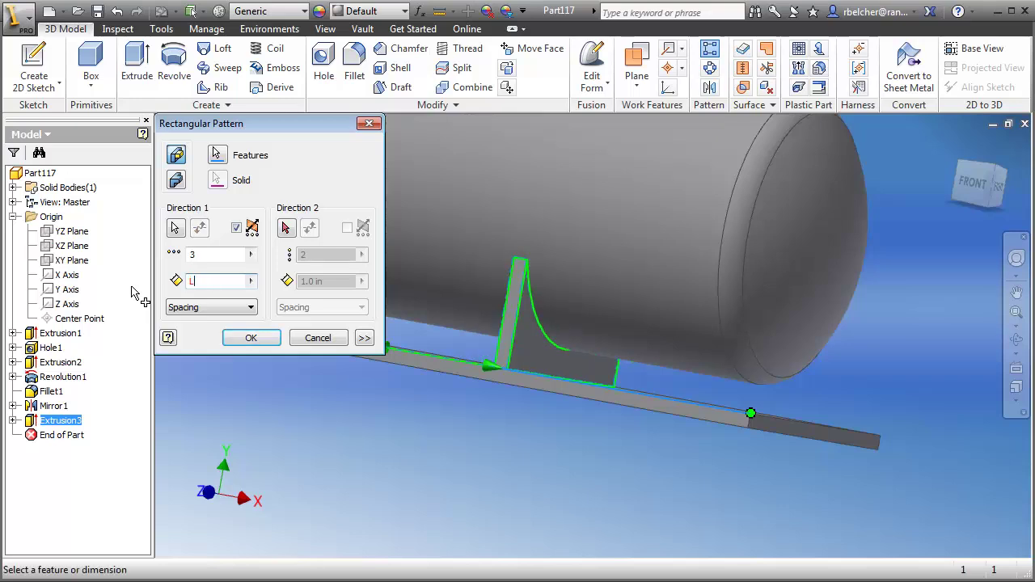
type("ength")
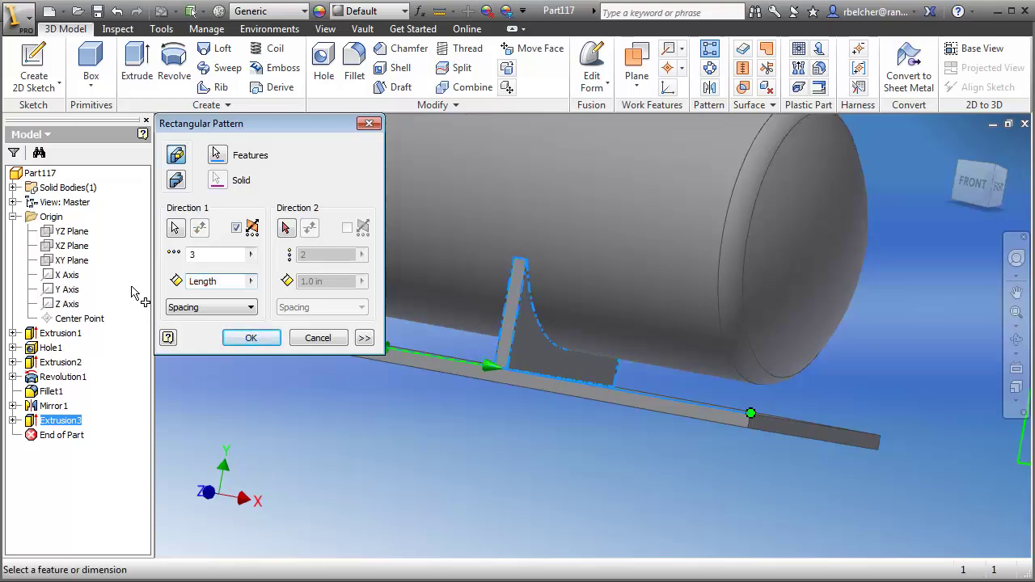
type("/3")
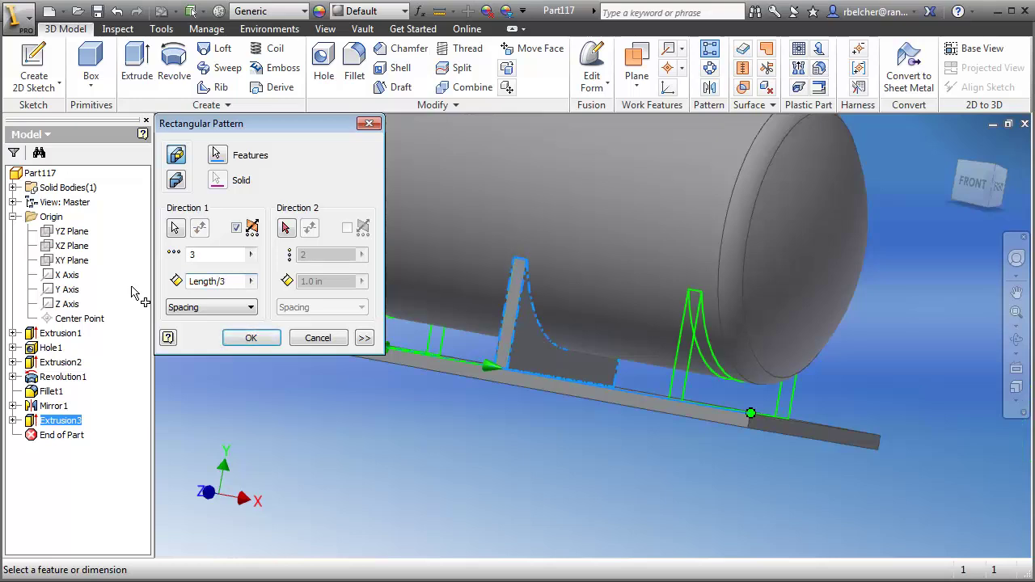
left_click(245, 338)
- Start a 2D sketch on the XY plane, slice the graphics at the sketch plane and project the cut edges
scroll(490, 453, "up", 3)
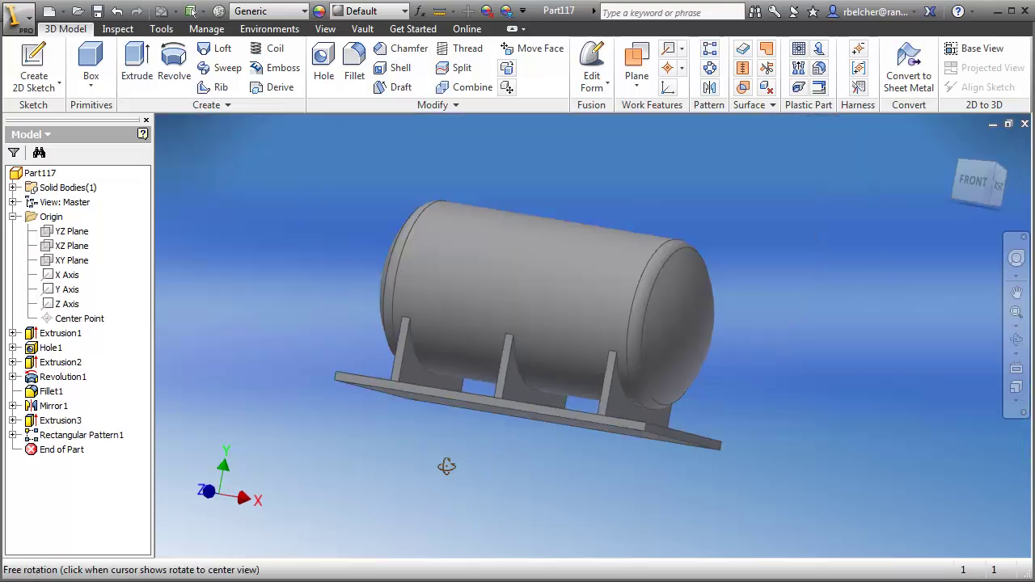
middle_click_drag(448, 467, 395, 439, "shift")
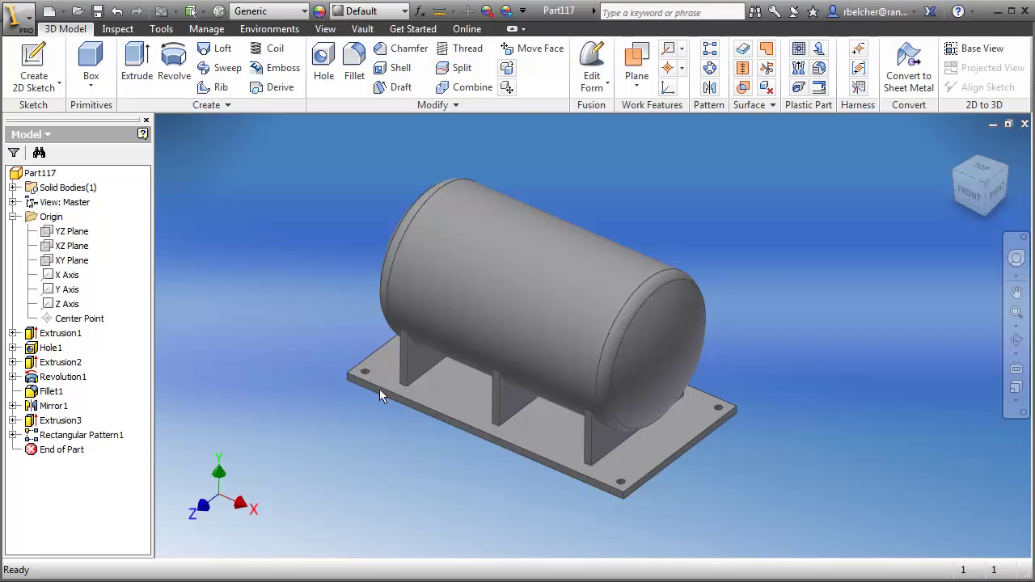
left_click(34, 69)
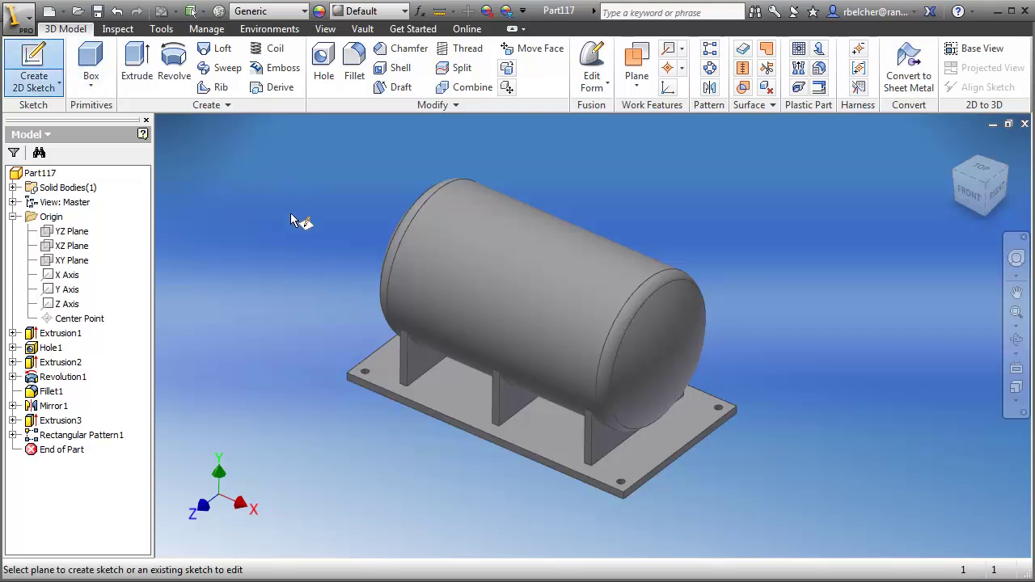
left_click(74, 259)
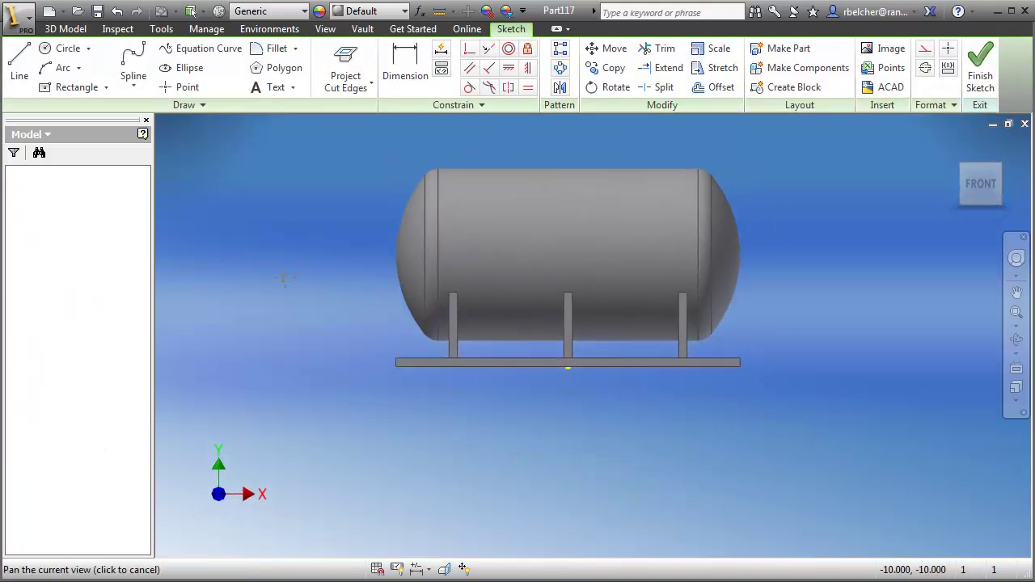
left_click(444, 569)
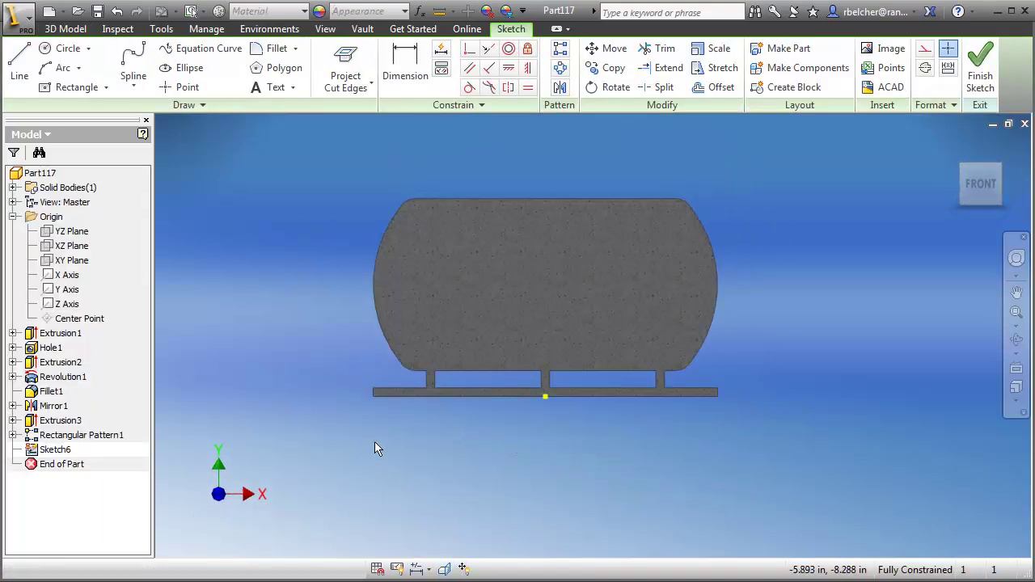
left_click(346, 66)
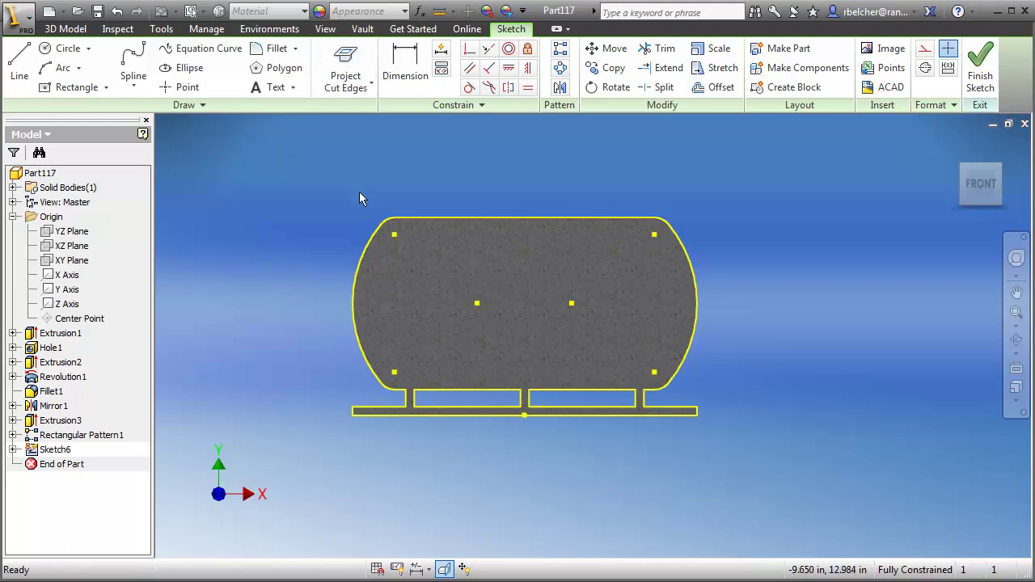
- Draw a horizontal line between the projected center points of the two domed ends' arcs
left_click(18, 64)
left_click(477, 304)
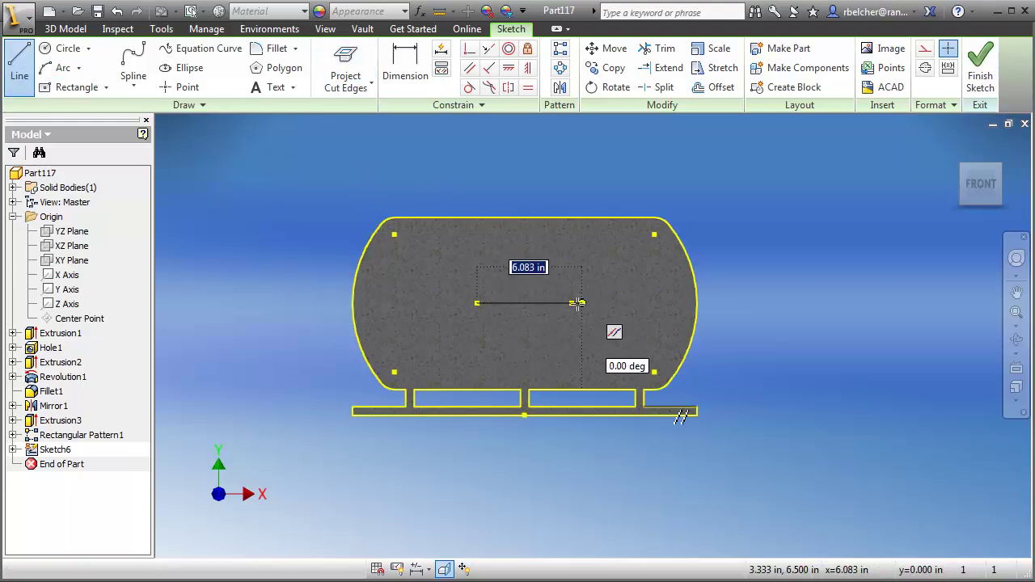
left_click(571, 303)
right_click(520, 167)
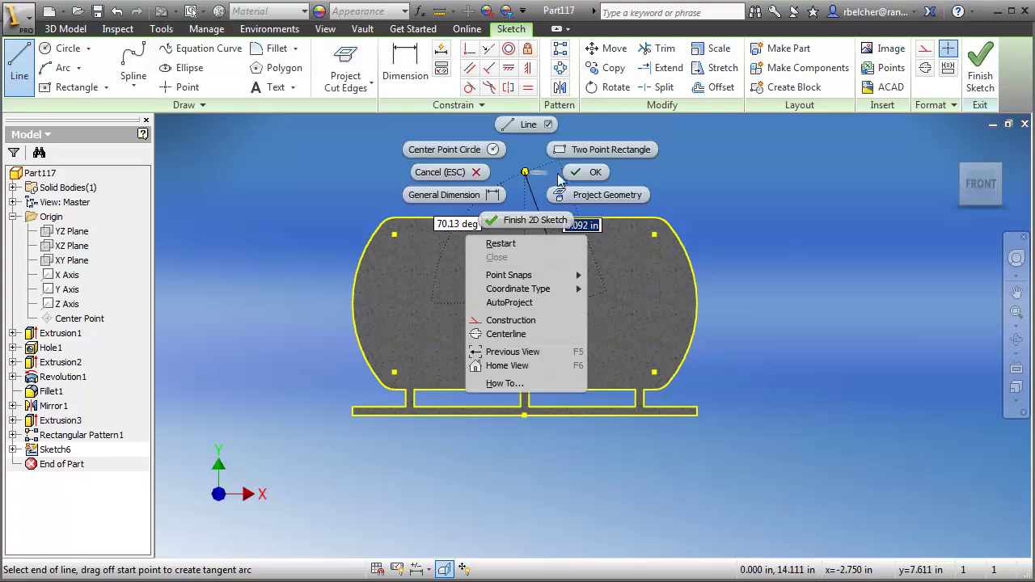
left_click(479, 186)
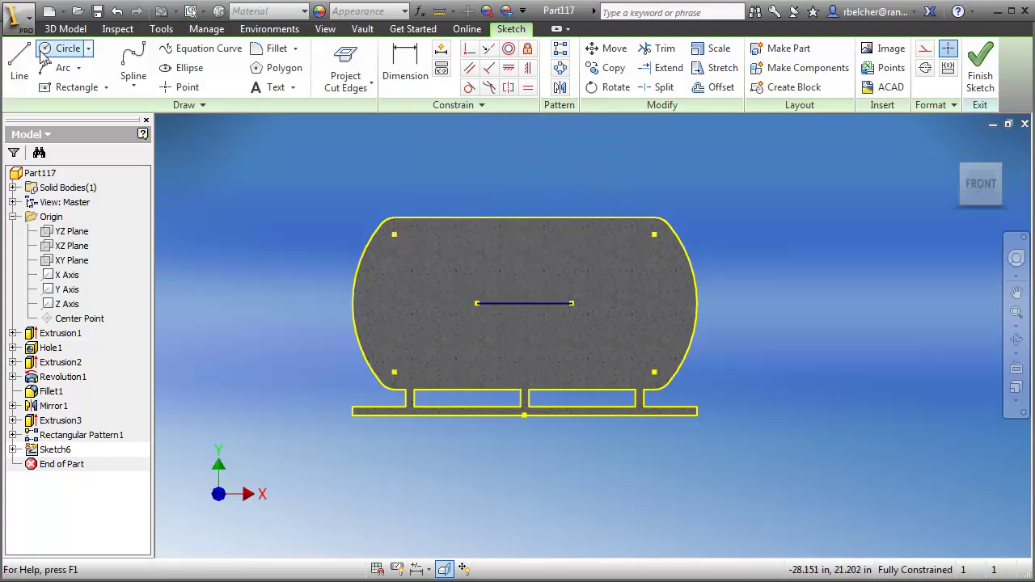
- Draw a 2 in diameter circle centered on the line's midpoint
left_click(66, 49)
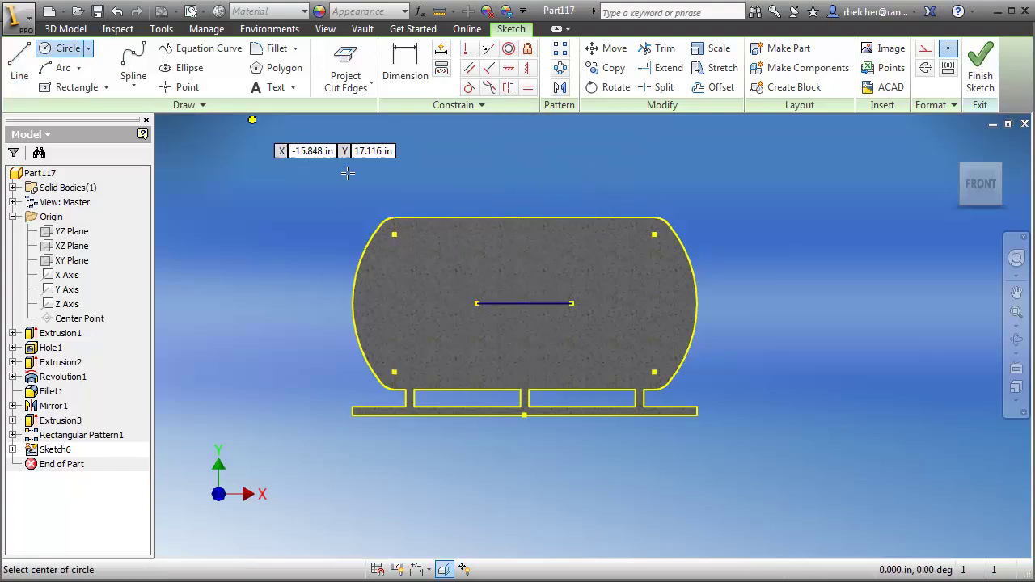
left_click(524, 303)
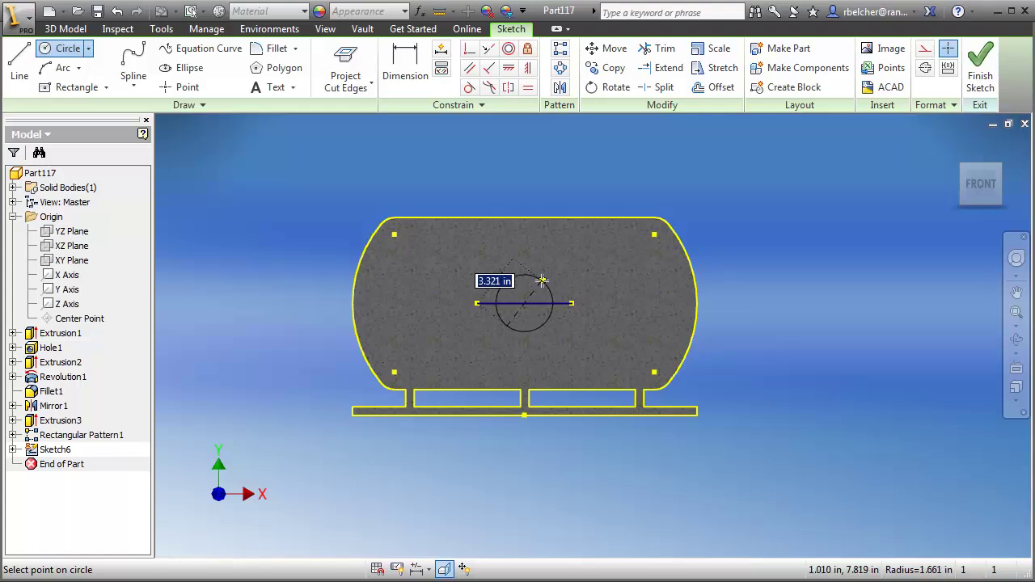
type("2")
key("Return")
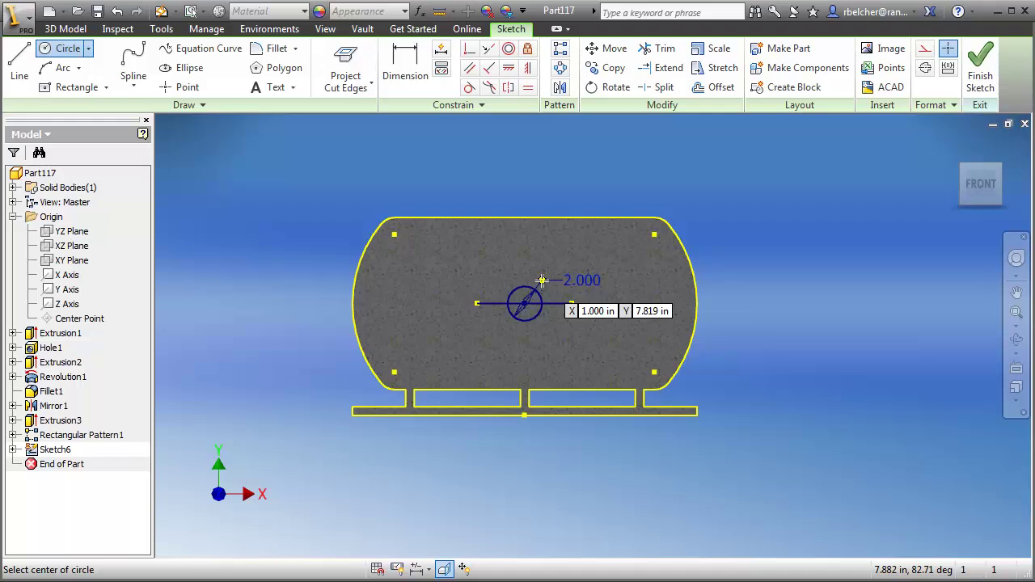
- Extrude the circle a distance of Tank_Dia/2+1 toward the front of the tank, joined to the body
key("e")
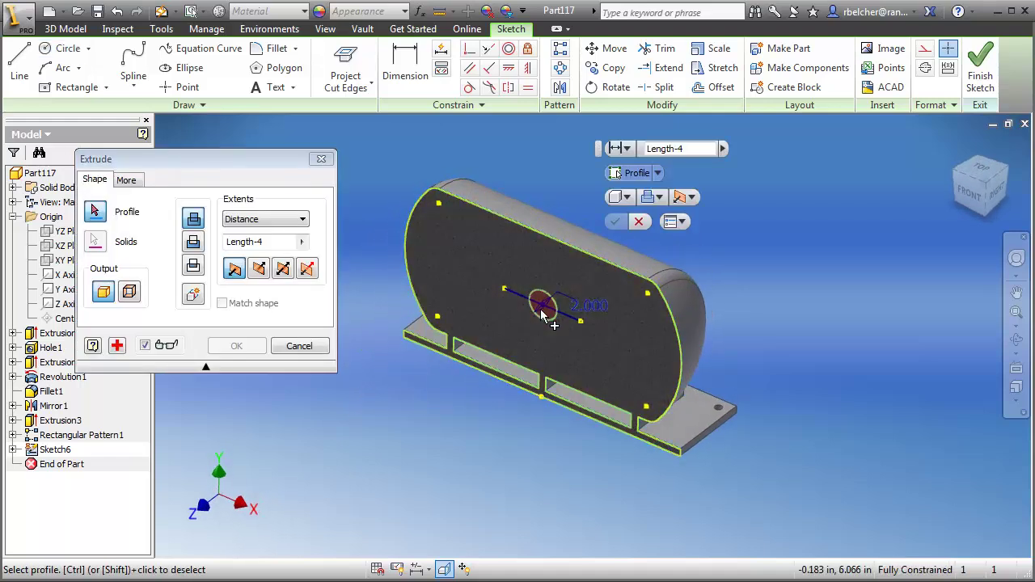
left_click(543, 307)
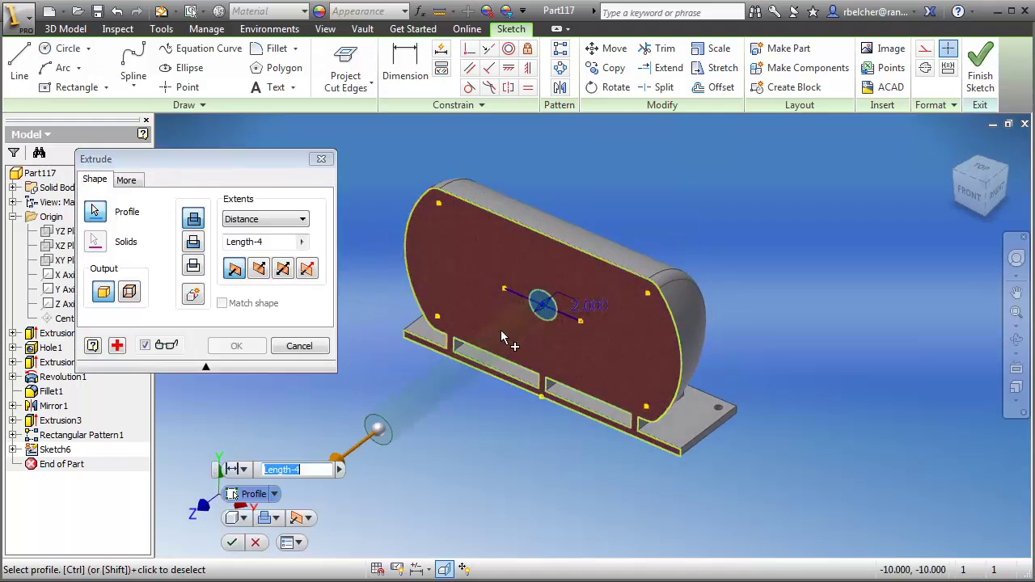
right_click(242, 241)
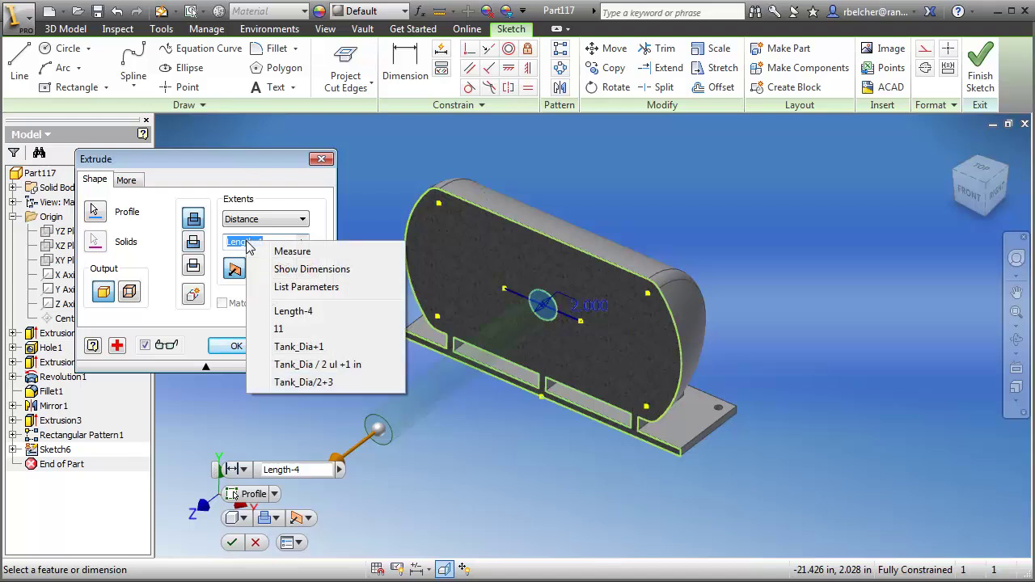
left_click(306, 287)
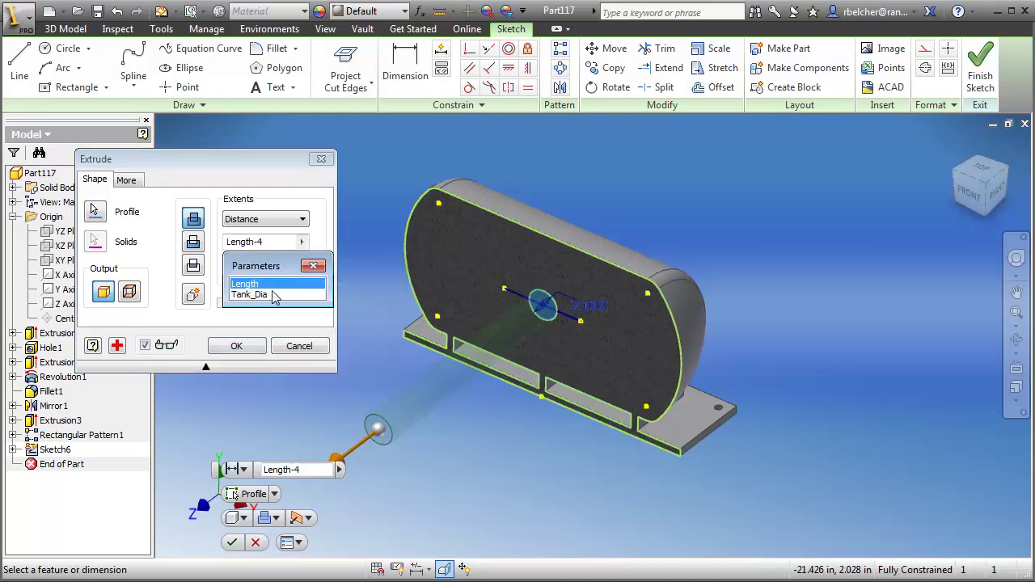
left_click(257, 295)
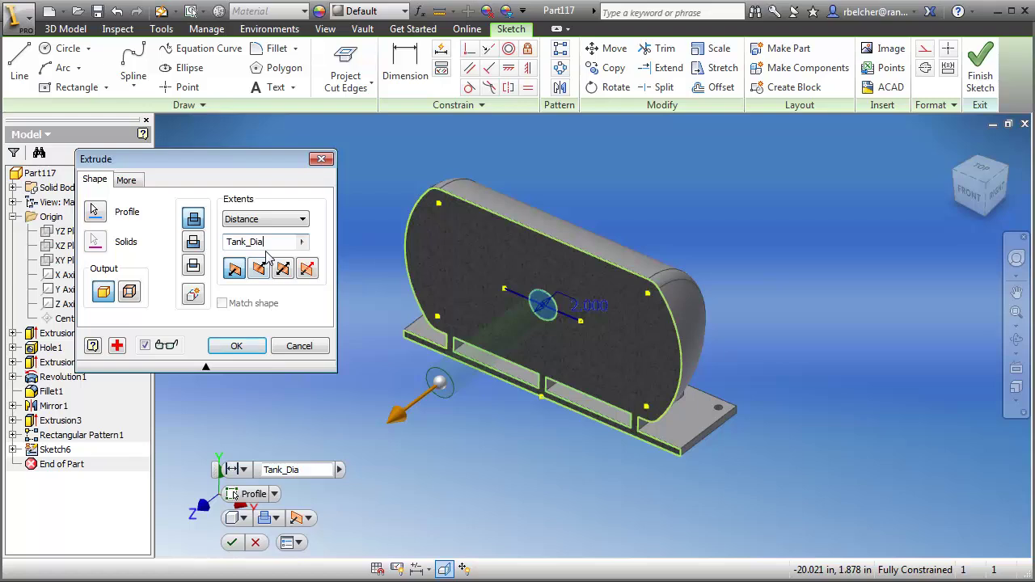
type("/2")
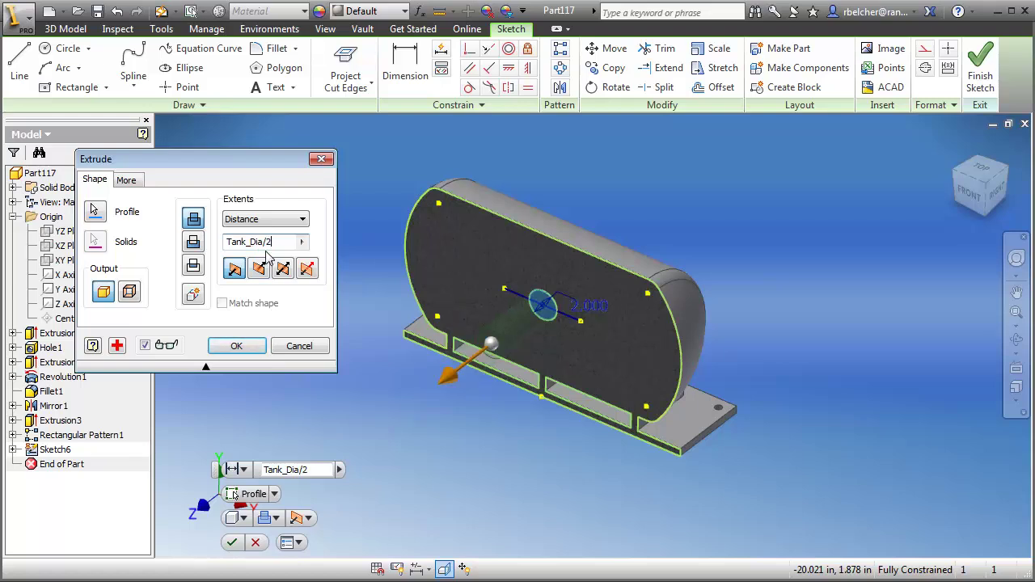
type("+1")
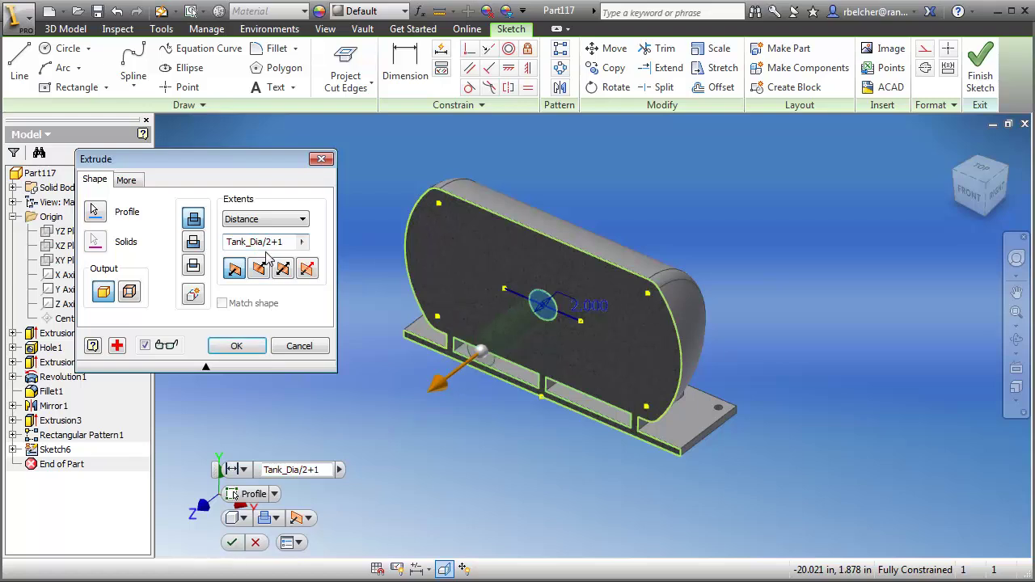
left_click(237, 346)
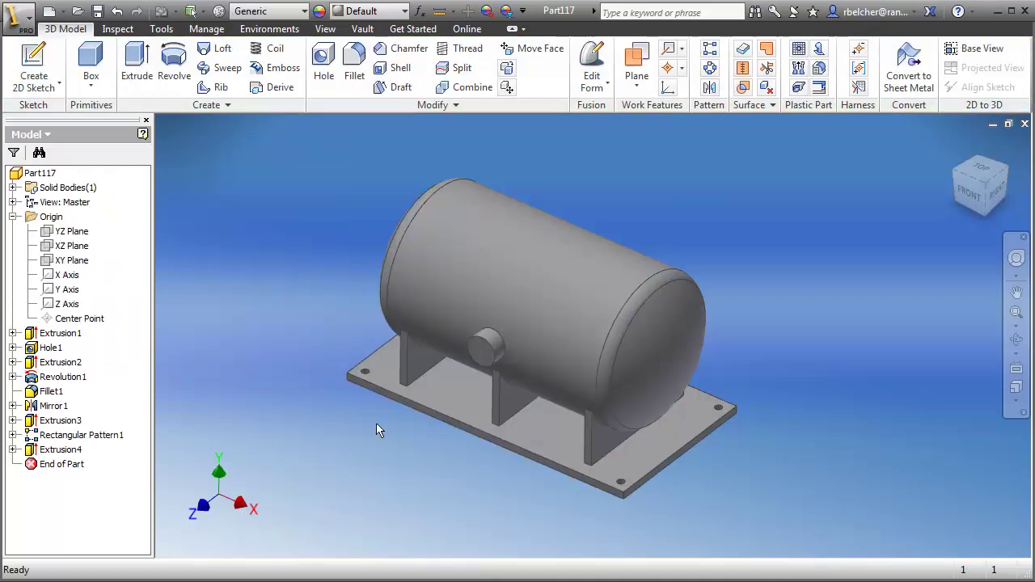
- Circular-pattern the front nozzle about the tank's axis with 2 occurrences over 90 deg, flipping the direction toward the tank's top
middle_click_drag(376, 423, 358, 443, "shift")
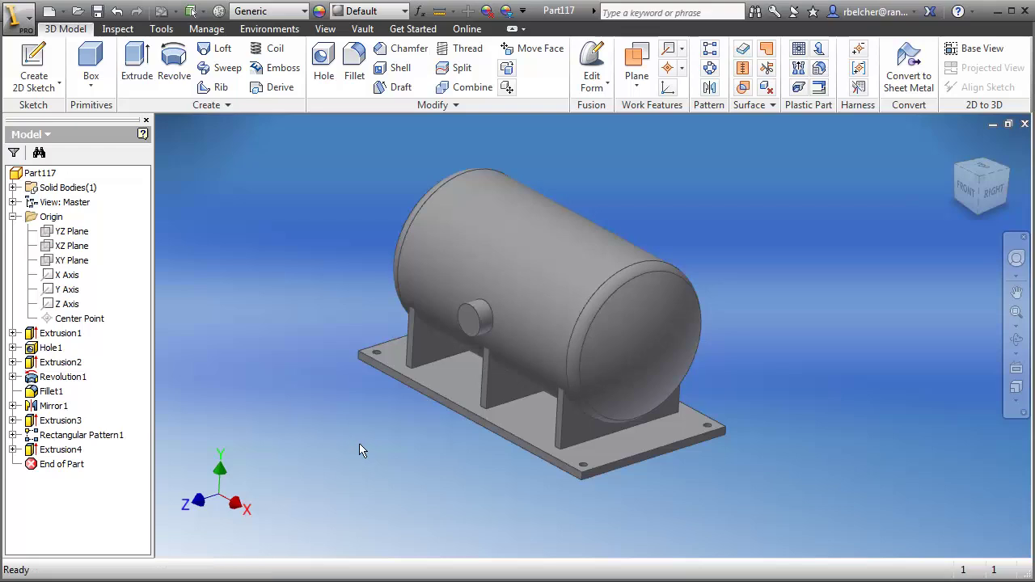
middle_click_drag(269, 305, 260, 318)
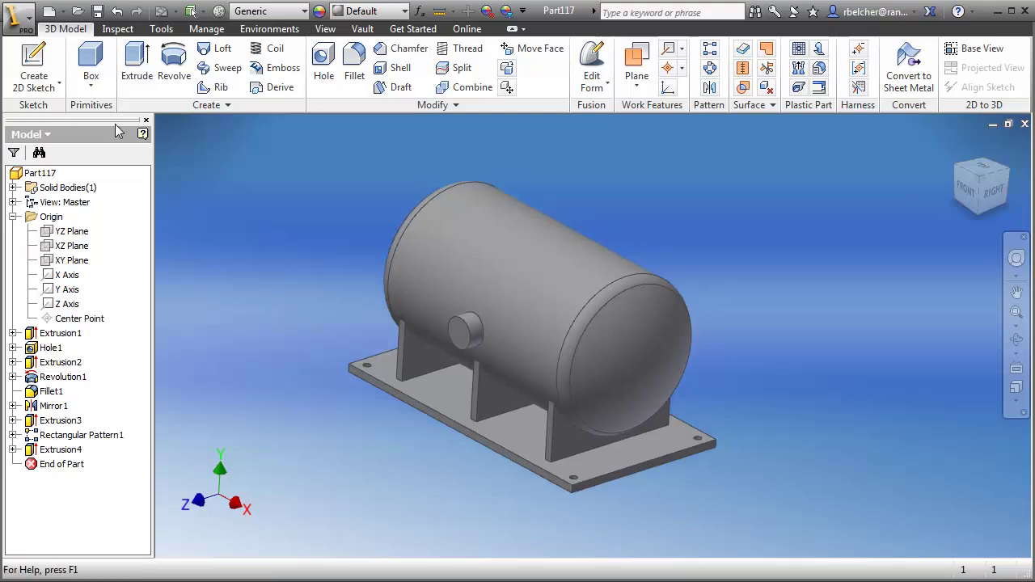
left_click(708, 71)
left_click(468, 333)
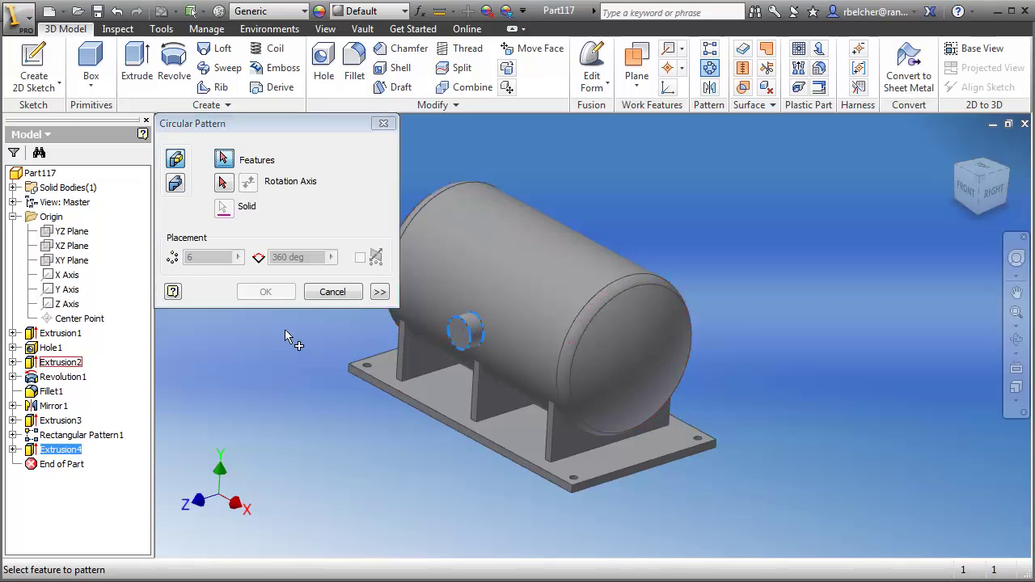
left_click(224, 183)
left_click(452, 243)
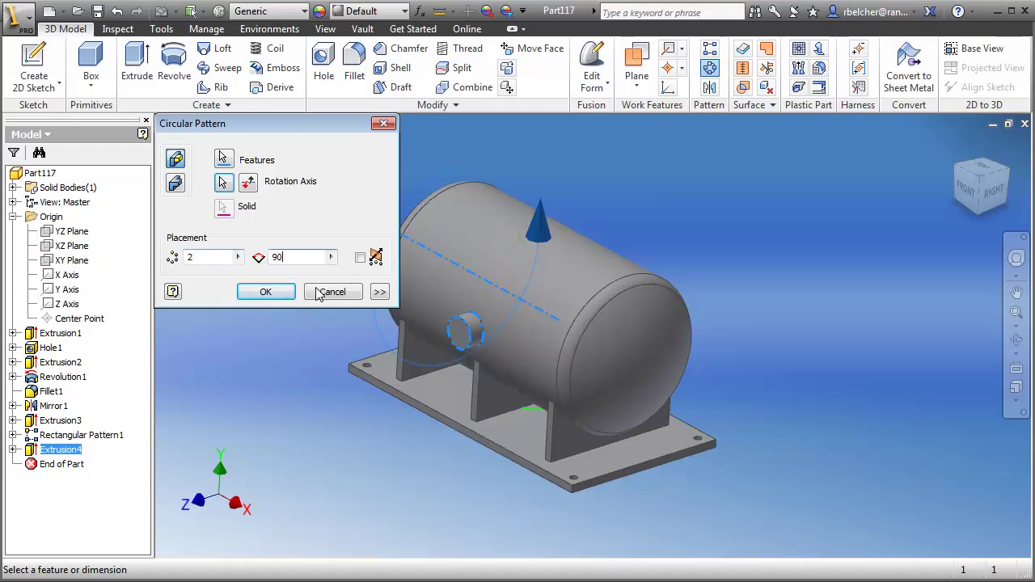
left_click(249, 191)
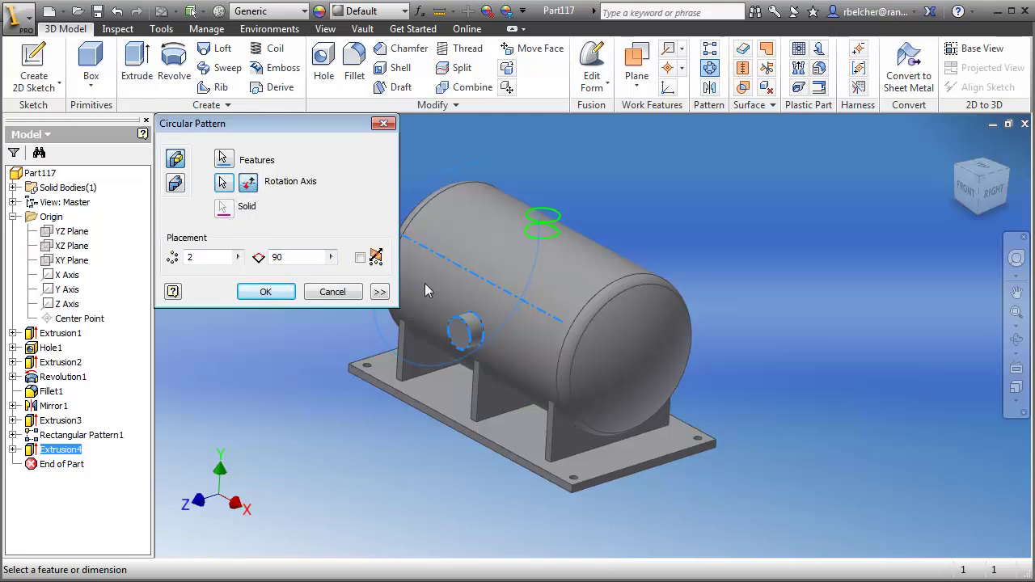
left_click(265, 292)
- Save the part as Sample Tank, overwriting the existing file in the Busch folder
middle_click_drag(267, 286, 347, 349, "shift")
left_click(98, 11)
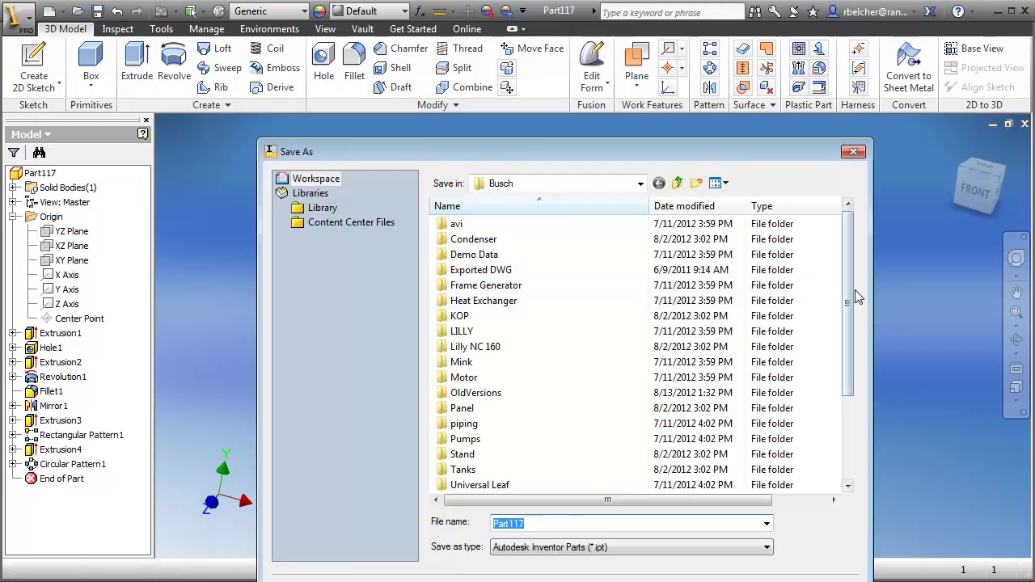
left_click_drag(849, 306, 847, 418)
left_click(477, 485)
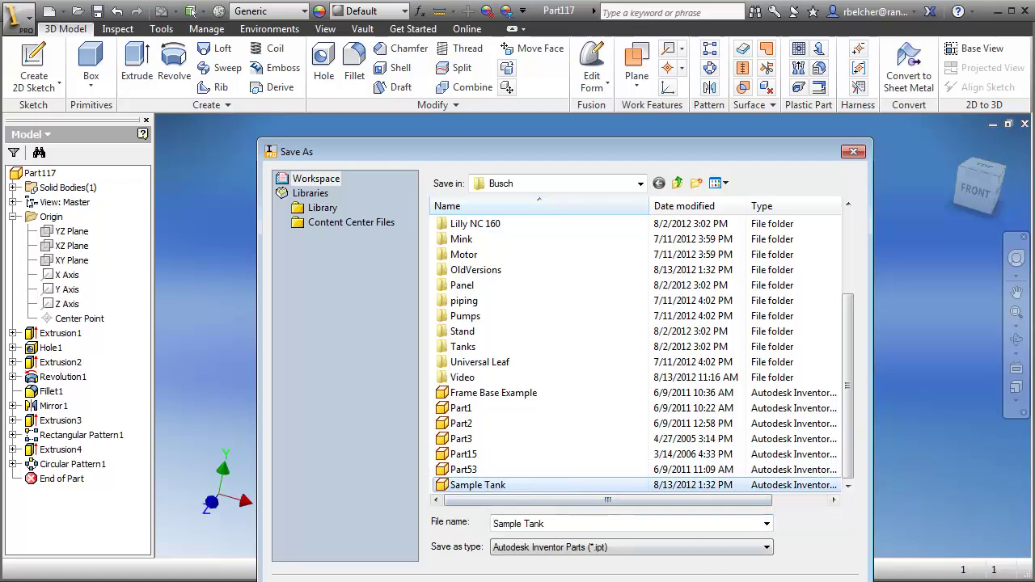
left_click(730, 579)
left_click(571, 315)
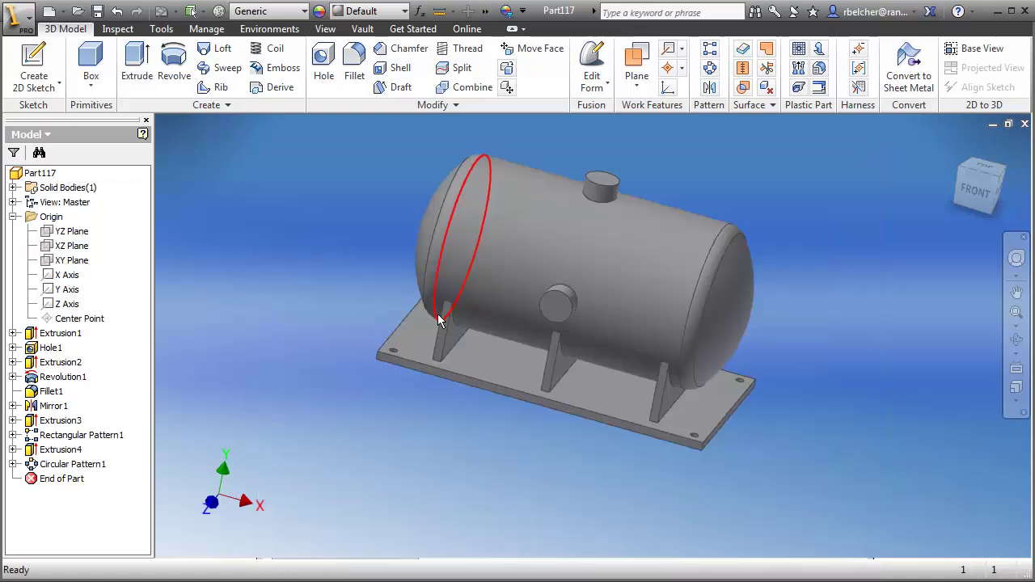
- Create a new drawing from the Standard.dwg template
middle_click_drag(322, 207, 308, 236)
middle_click_drag(506, 390, 544, 370, "shift")
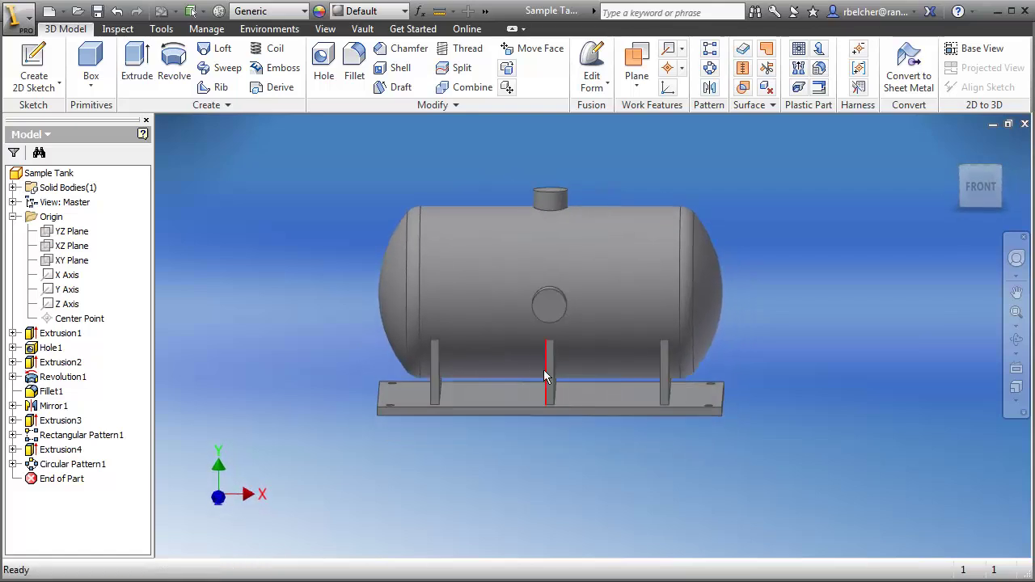
mouse_move(543, 369)
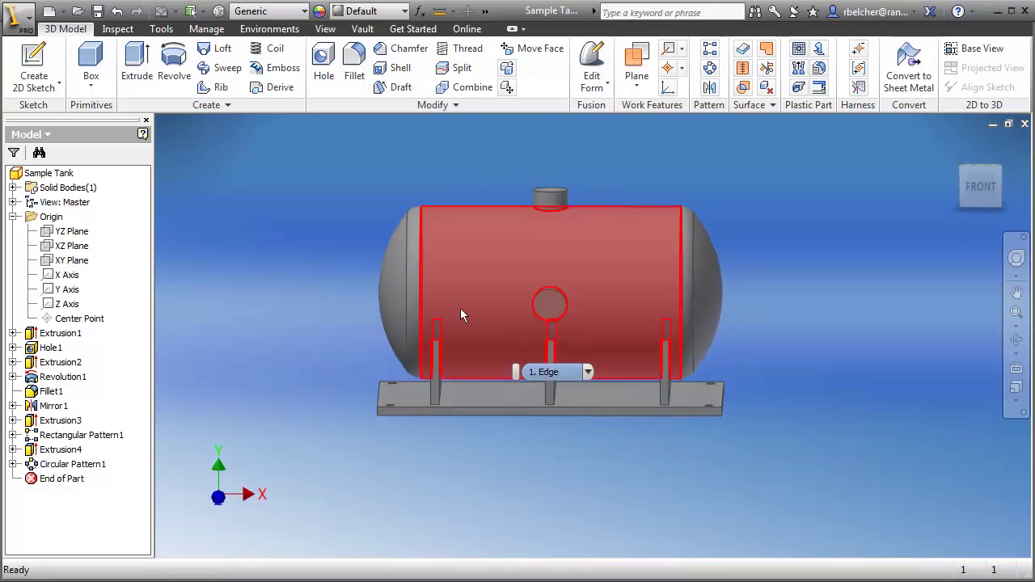
left_click(49, 10)
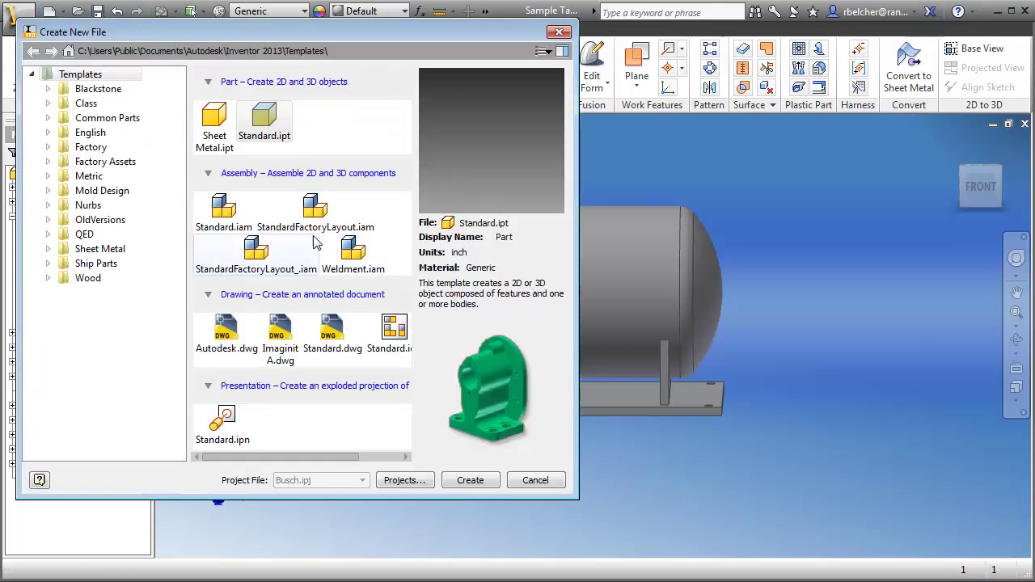
double_click(330, 332)
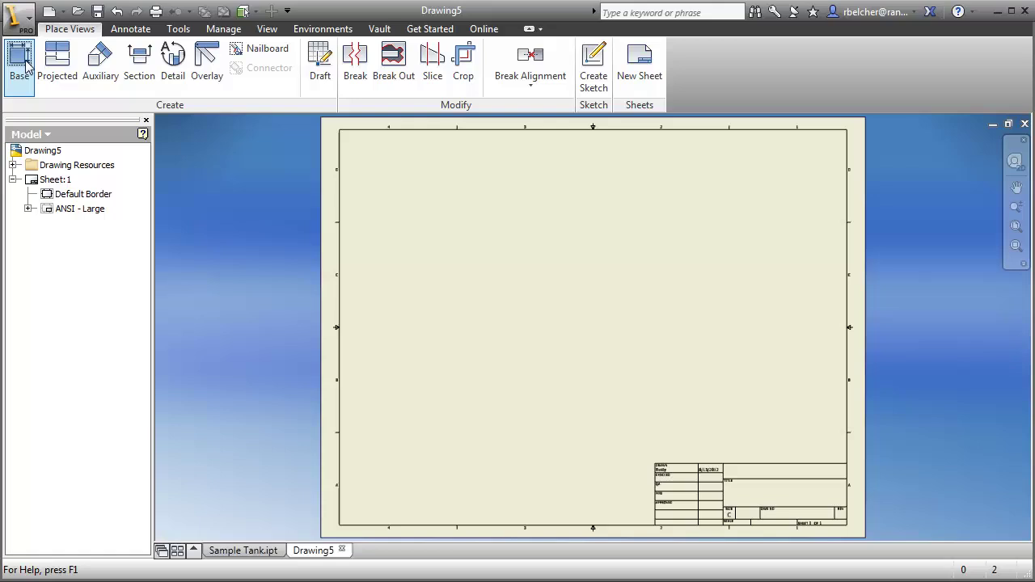
- Place a front base view of Sample Tank at 1/4 scale in the sheet's lower-left area
left_click(19, 63)
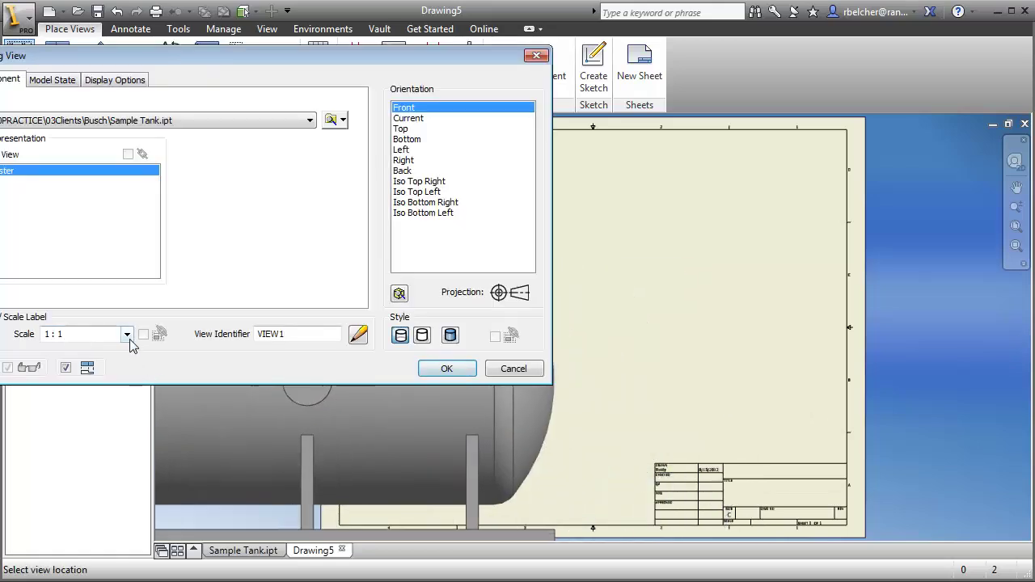
left_click(127, 334)
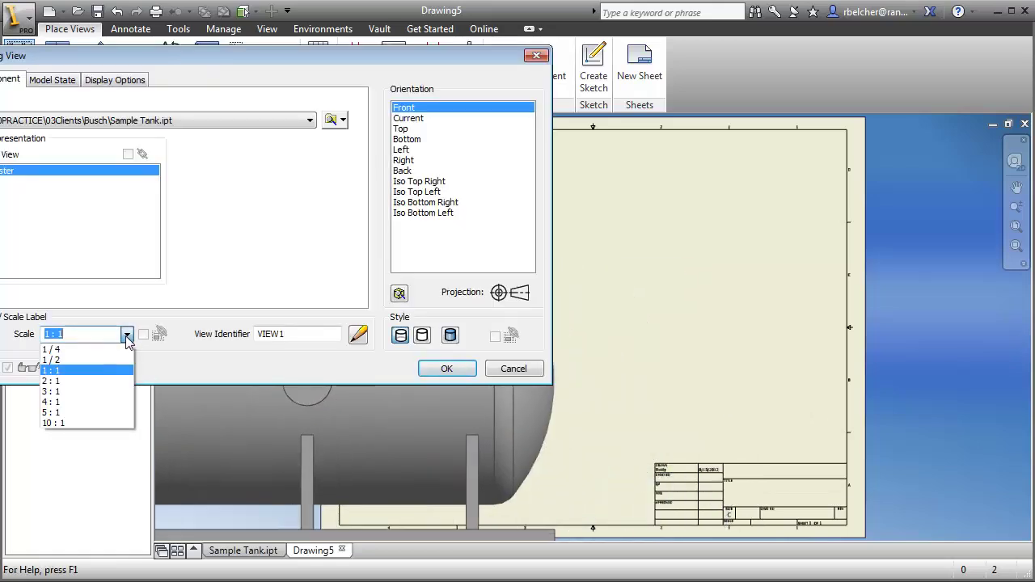
left_click(89, 358)
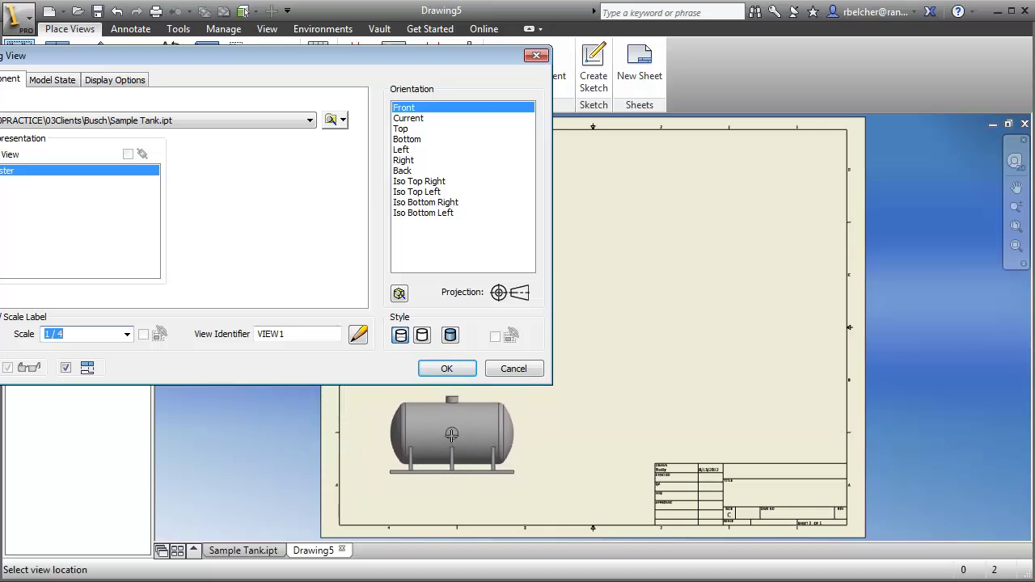
left_click(451, 434)
- Project a side view, a top view and an isometric view from the front base view
left_click(575, 435)
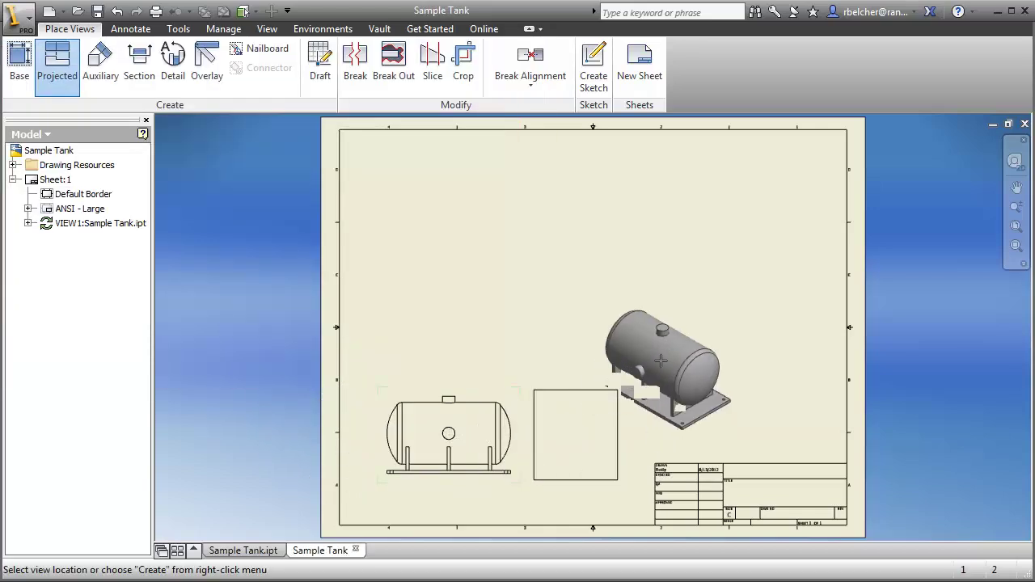
left_click(448, 283)
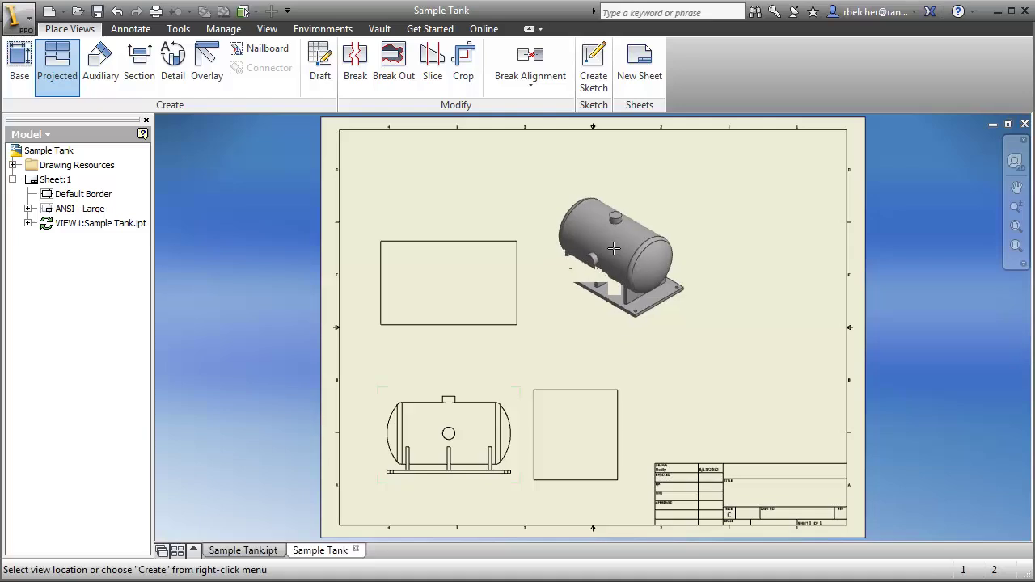
left_click(614, 248)
right_click(614, 248)
left_click(667, 249)
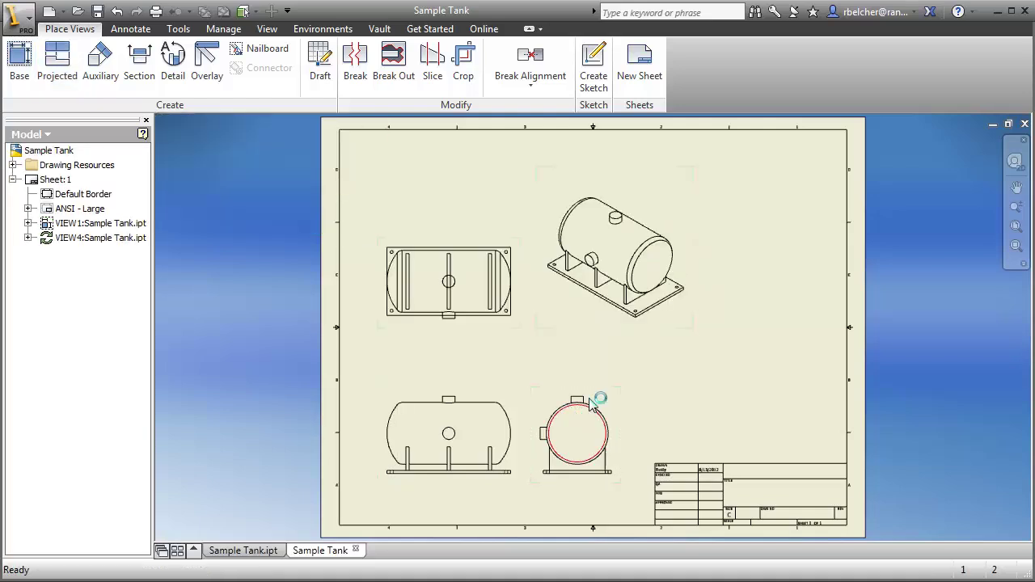
- Move the isometric view to the sheet's upper-right area and set its style to shaded
left_click_drag(662, 248, 736, 229)
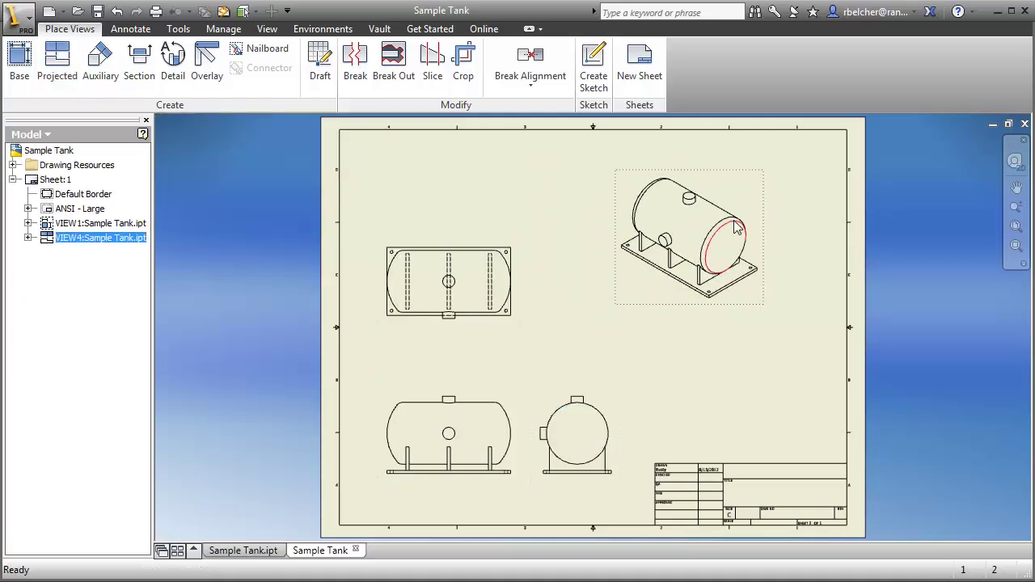
right_click(634, 186)
left_click(633, 230)
left_click(448, 340)
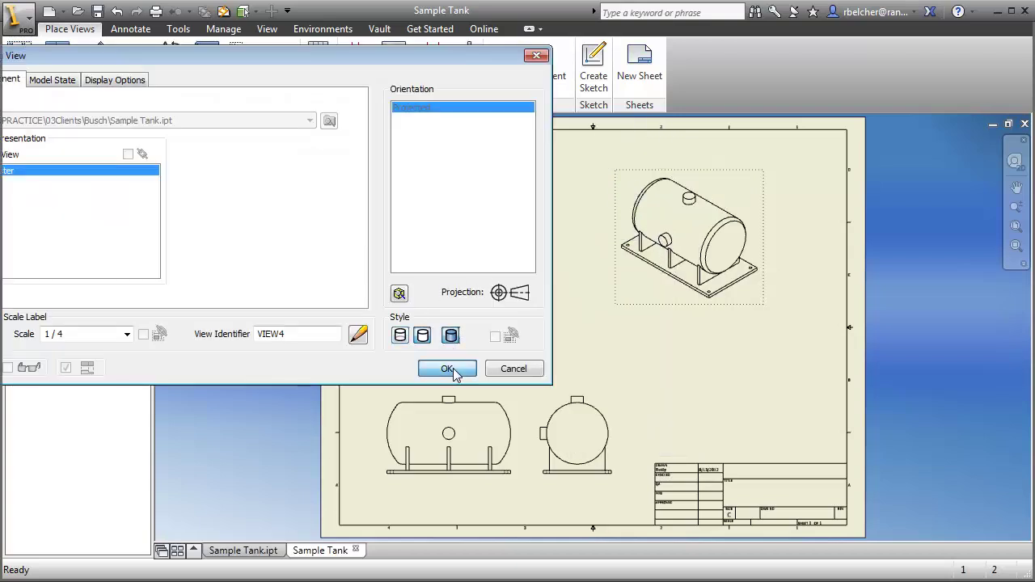
left_click(451, 368)
- Move the side view slightly farther right, away from the front view
middle_click_drag(588, 374, 560, 355)
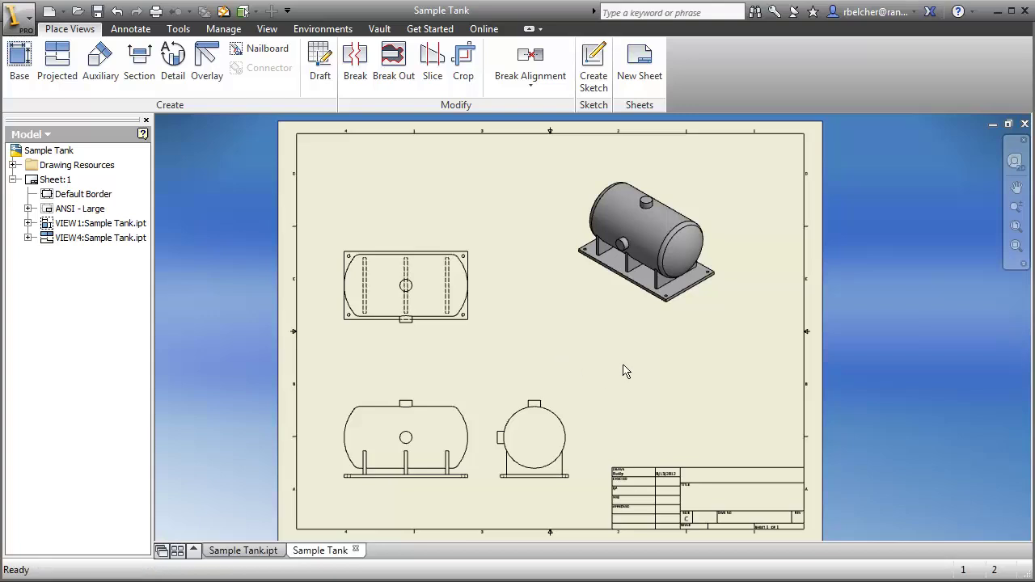
middle_click_drag(490, 381, 519, 275)
scroll(482, 372, "down", 3)
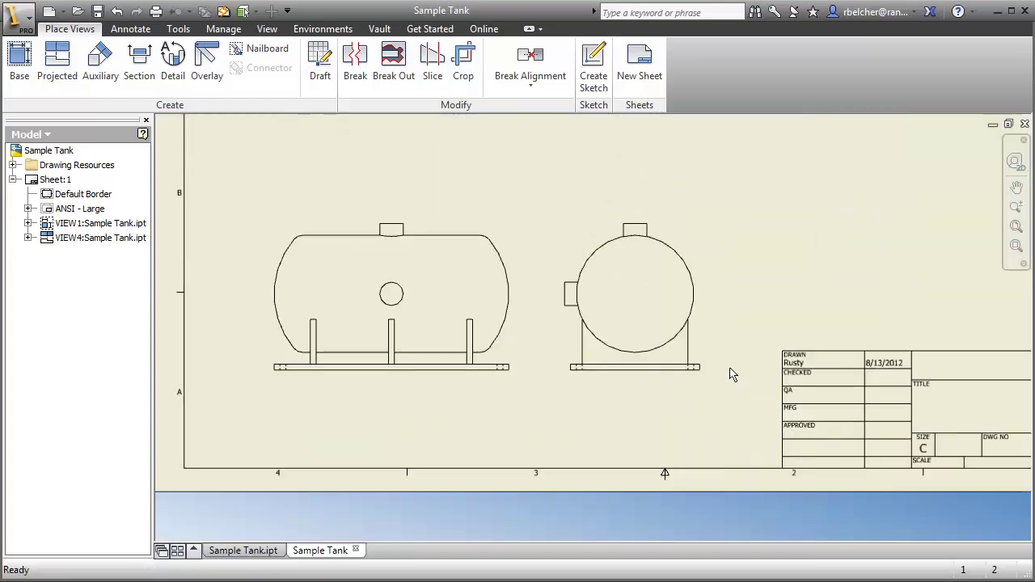
left_click_drag(707, 361, 726, 362)
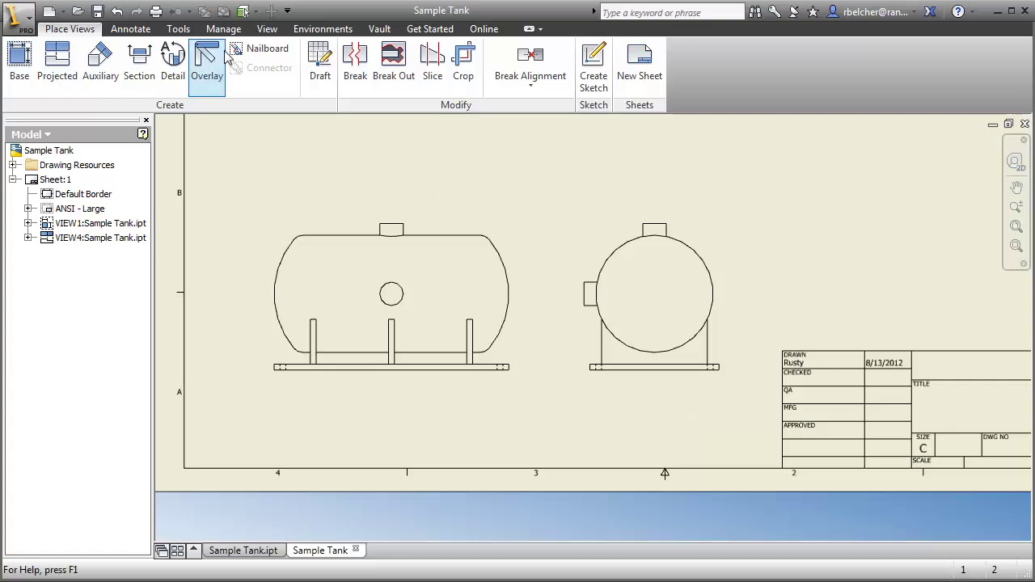
- Dimension the base plate's length below the front view
left_click(130, 28)
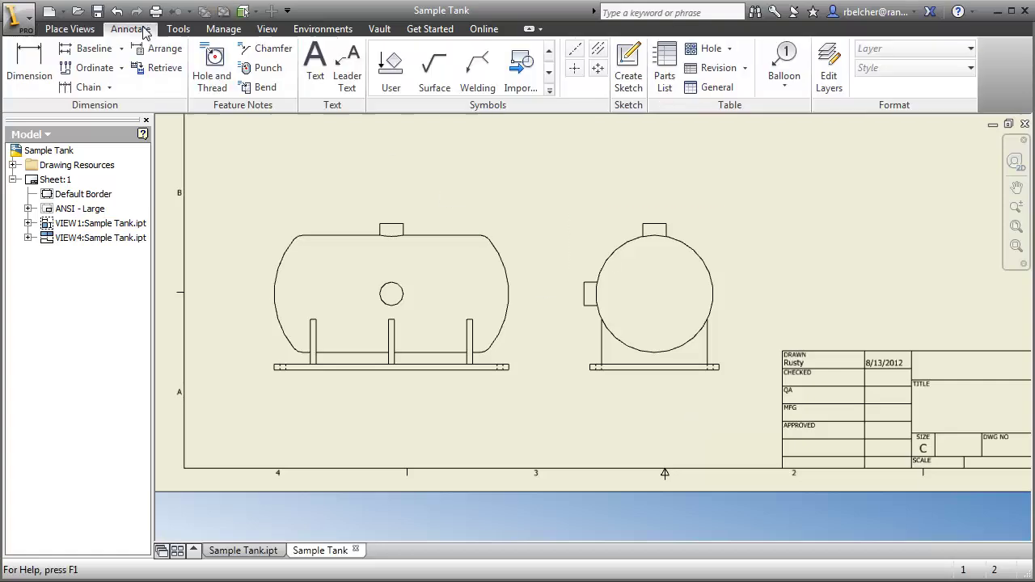
left_click(24, 65)
scroll(369, 396, "up", 3)
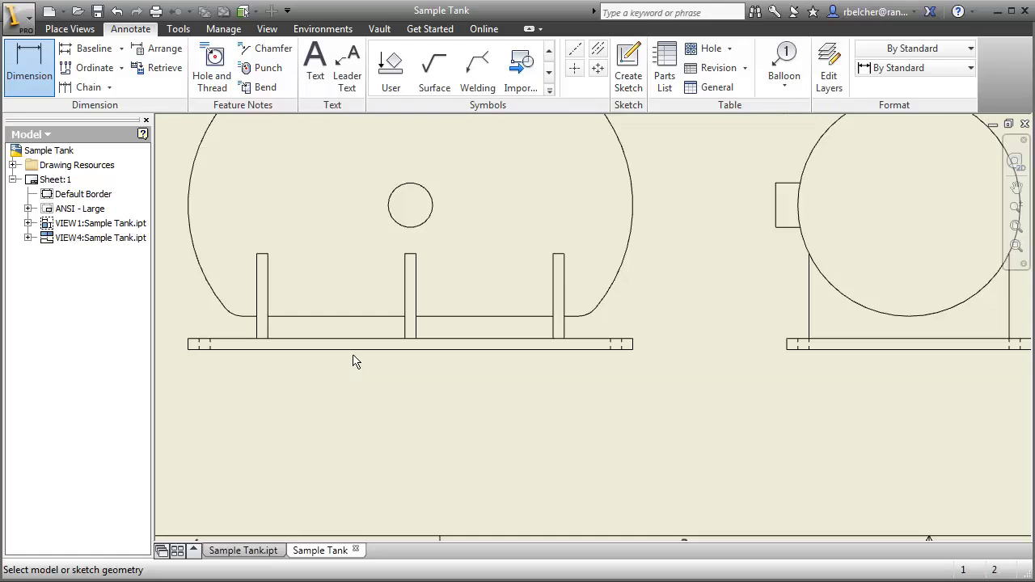
left_click(352, 350)
left_click(381, 384)
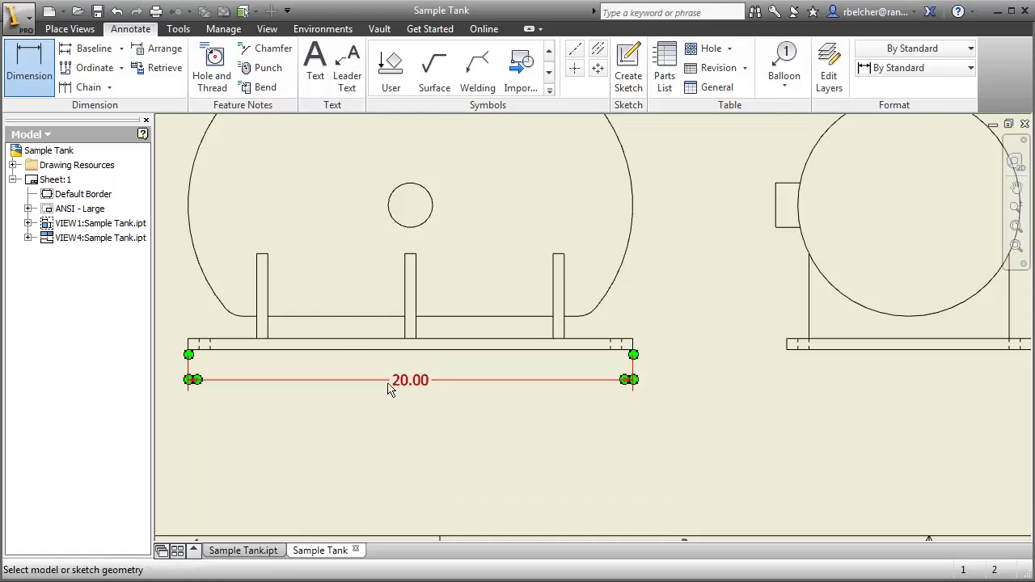
- Dimension the base plate's width and the tank's outer diameter in the side view
scroll(613, 439, "down", 3)
middle_click_drag(613, 433, 513, 425)
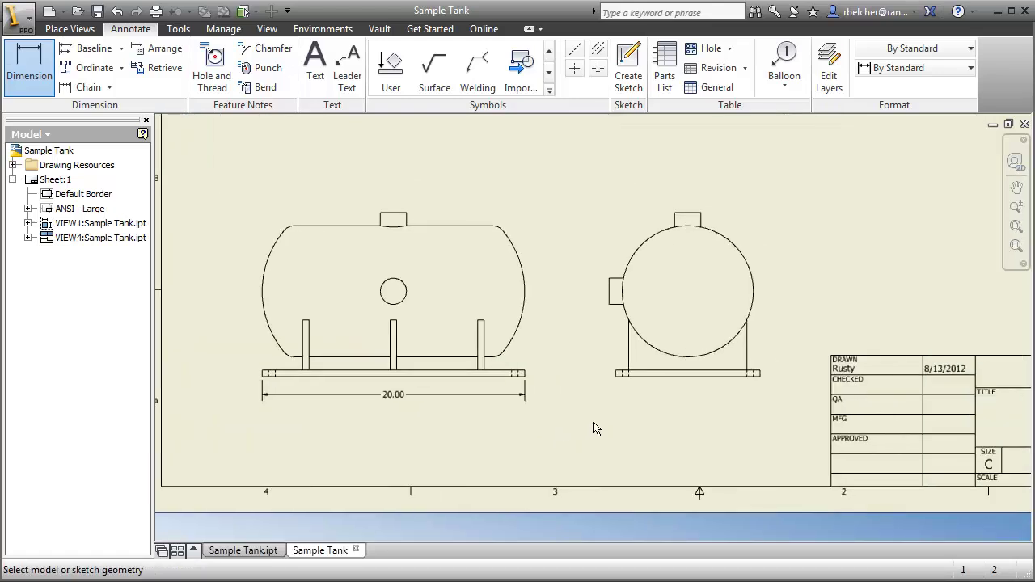
left_click(670, 383)
left_click(663, 397)
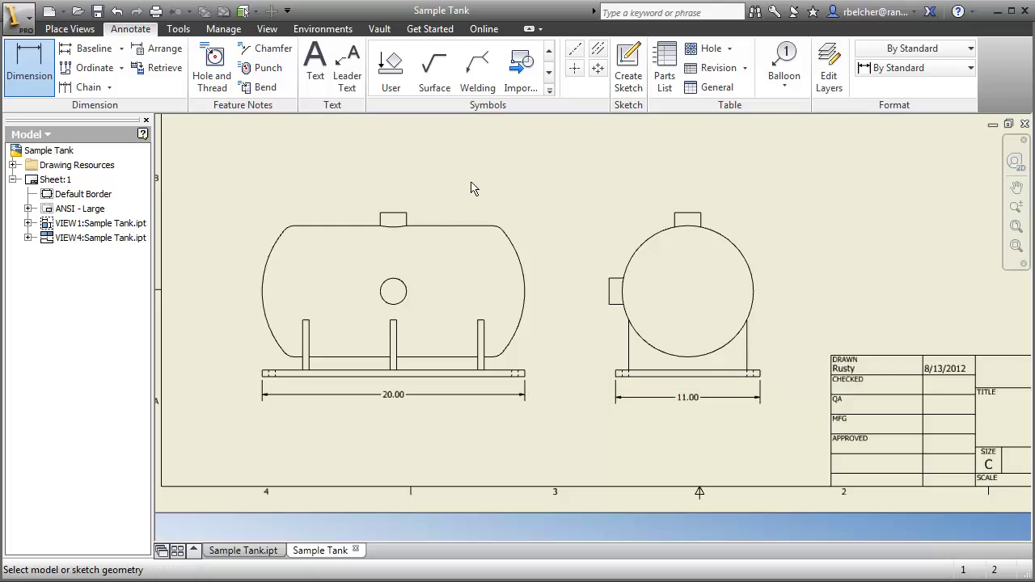
left_click(640, 246)
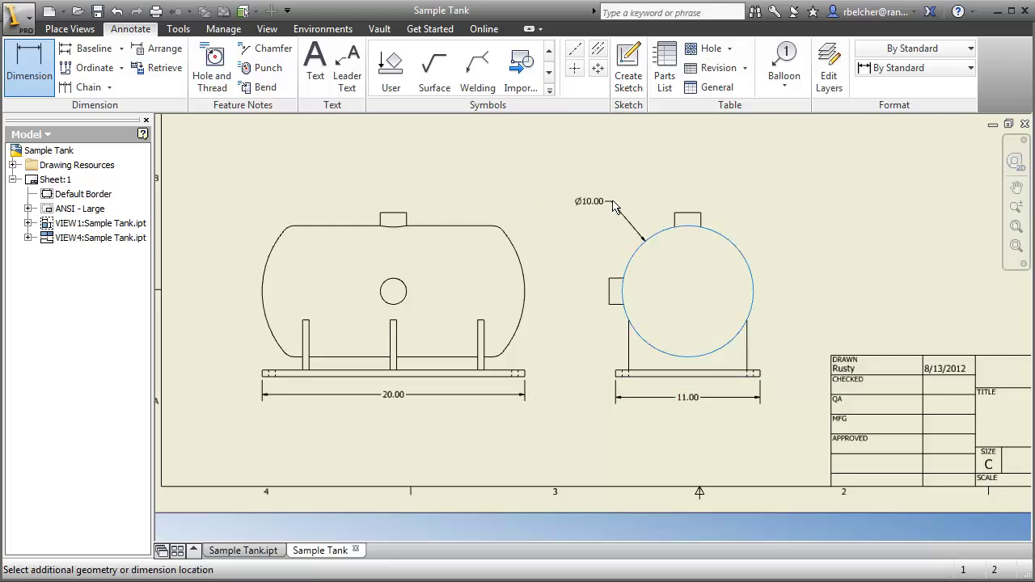
left_click(755, 205)
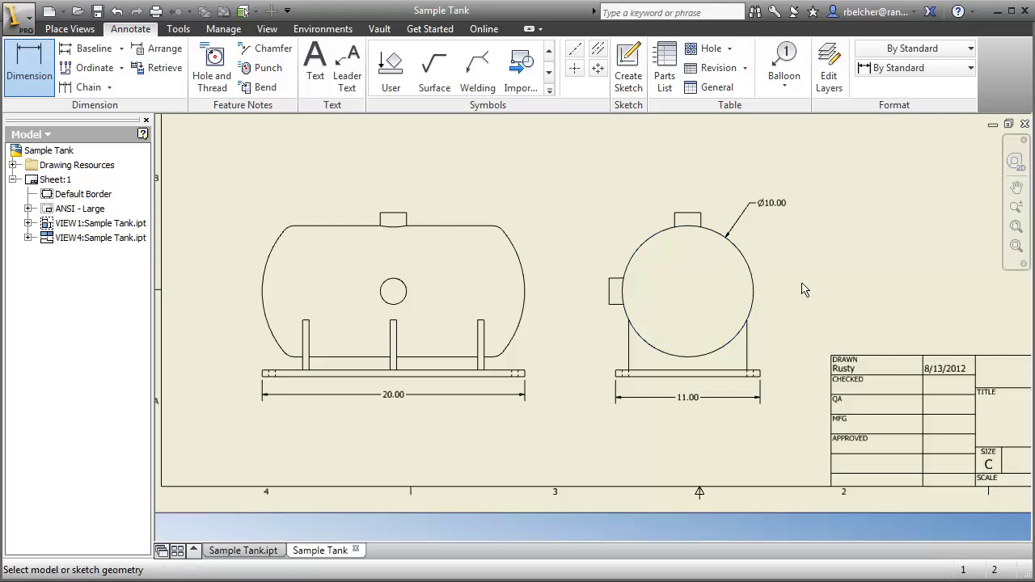
- Dimension the diameters of the front nozzle and the top nozzle in the front view
left_click(404, 292)
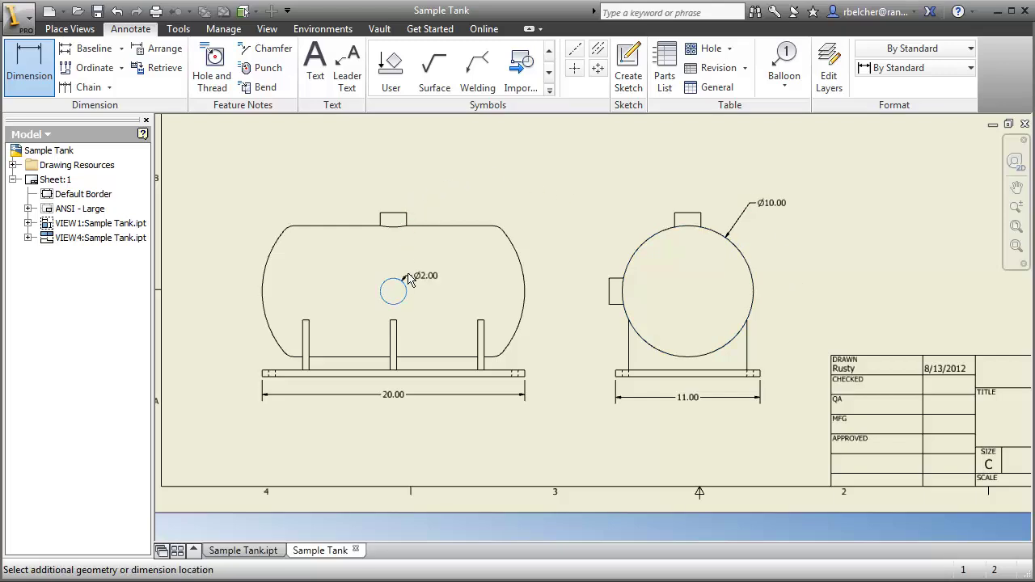
left_click(424, 267)
left_click(405, 213)
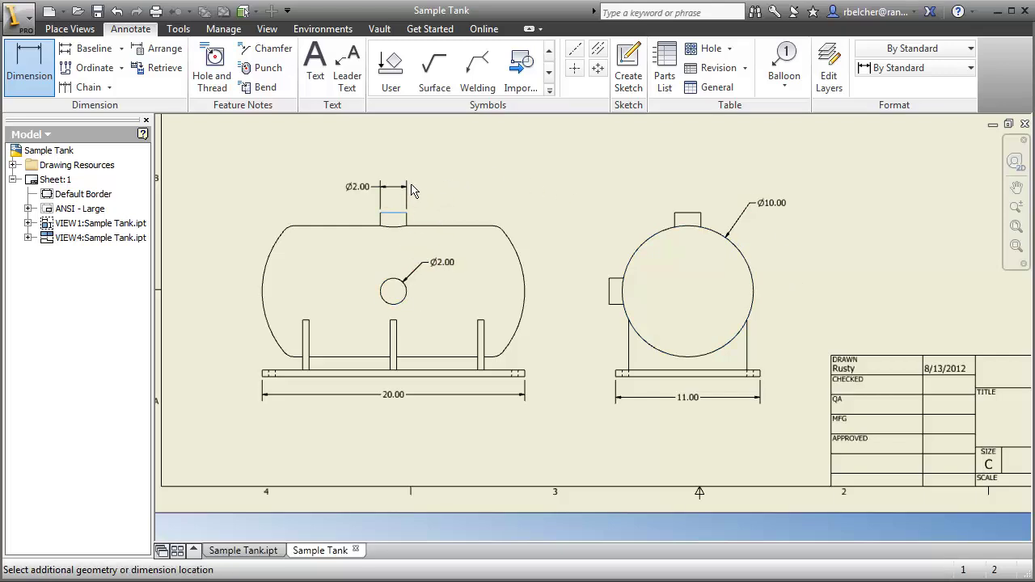
left_click(411, 190)
scroll(432, 224, "up", 2)
scroll(486, 281, "down", 1)
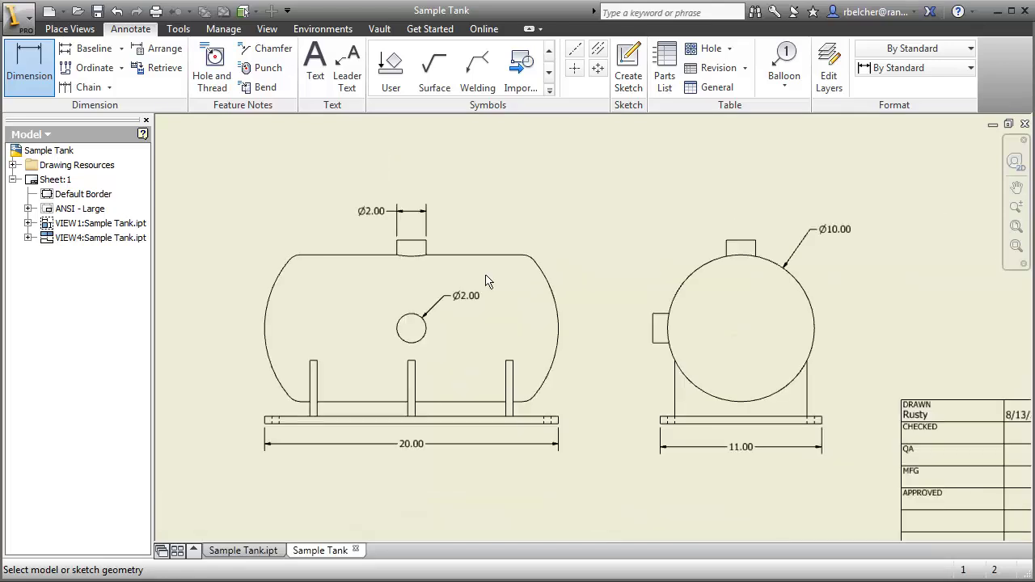
middle_click_drag(547, 293, 472, 289)
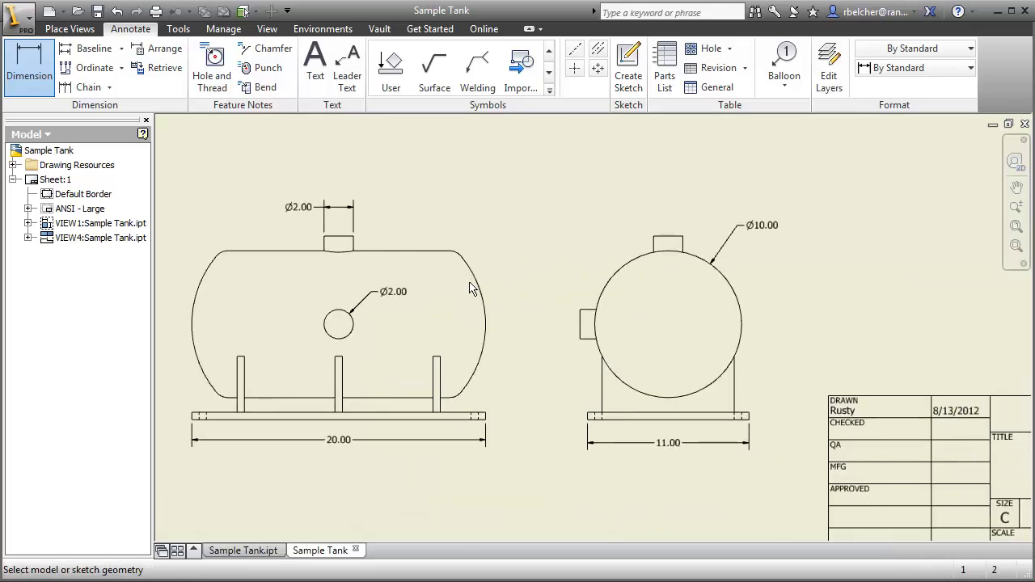
- Dimension the base plate's length and width along its lower edges in the isometric view
scroll(539, 294, "down", 2)
middle_click_drag(568, 243, 430, 376)
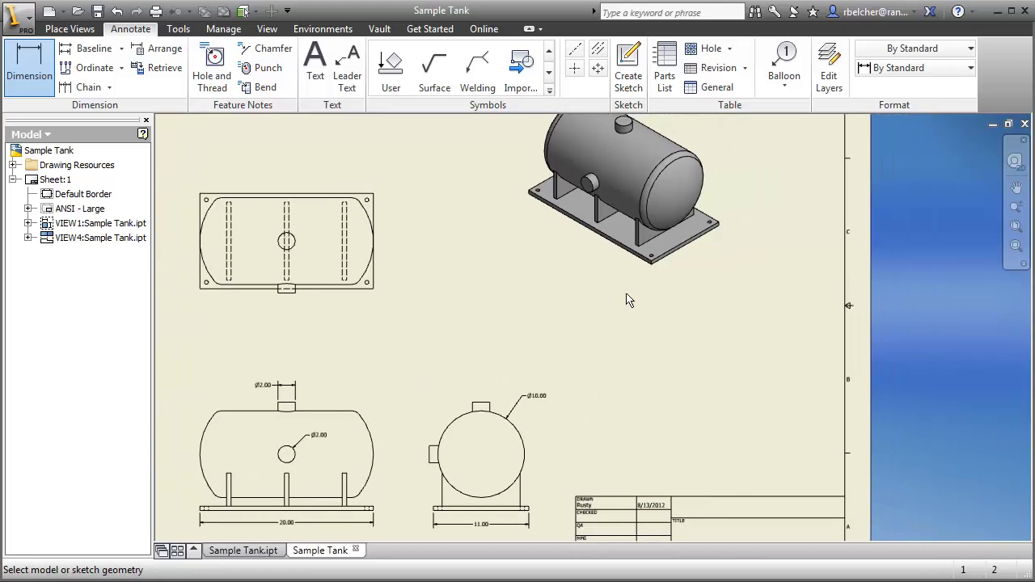
scroll(629, 300, "up", 2)
middle_click_drag(591, 258, 545, 371)
left_click(555, 345)
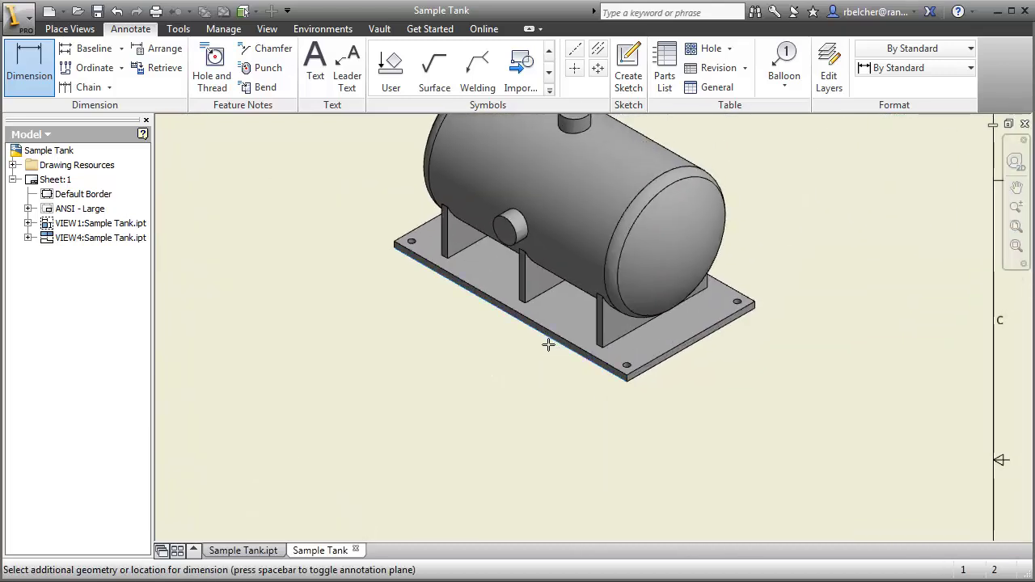
scroll(510, 359, "up", 2)
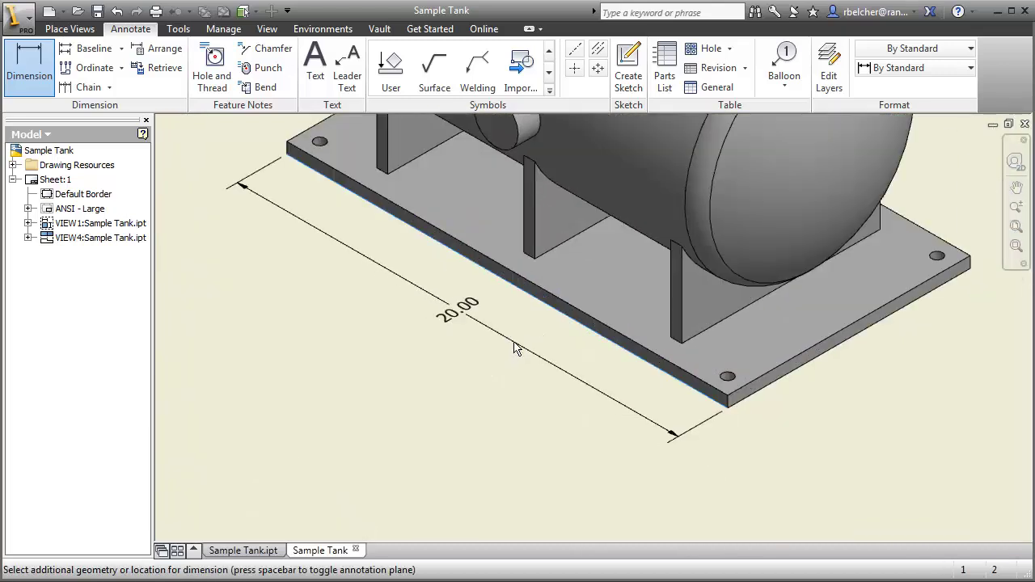
left_click(512, 325)
middle_click_drag(863, 394, 715, 376)
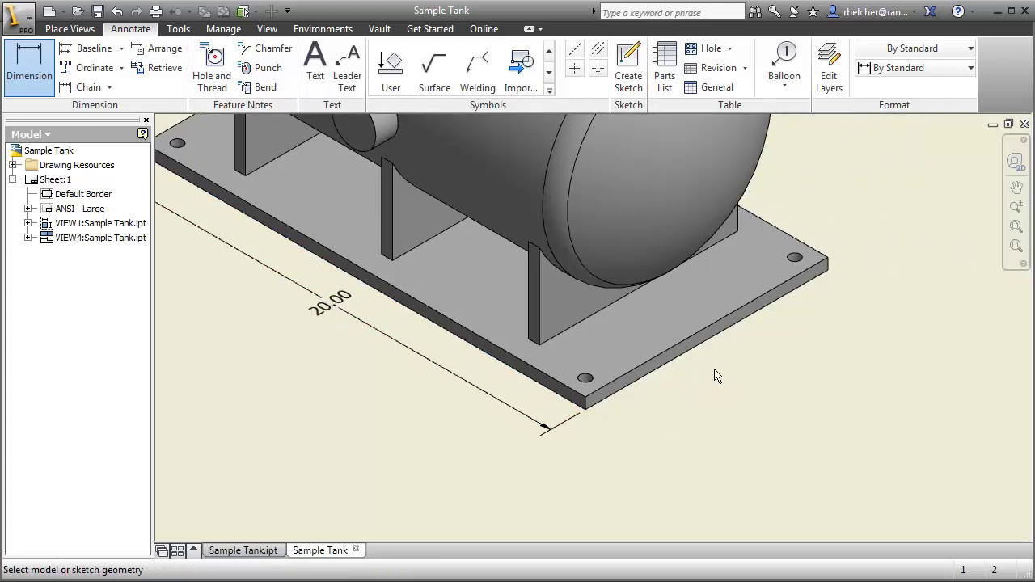
left_click(684, 357)
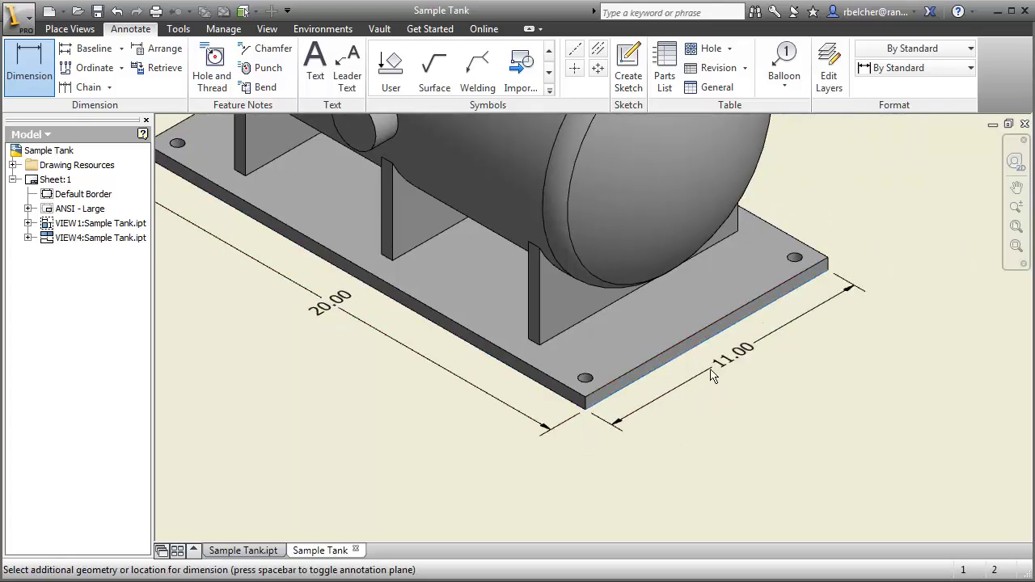
left_click(701, 378)
- Dimension the tank's outer diameter at the near dome edge in the isometric view
scroll(798, 360, "down", 2)
middle_click_drag(798, 358, 741, 422)
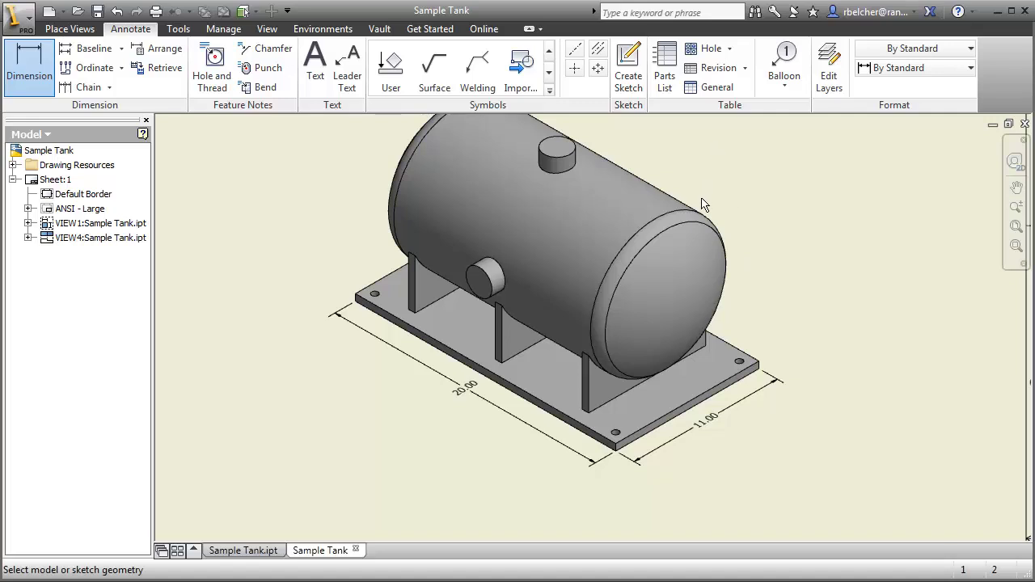
left_click(687, 219)
left_click(732, 171)
- Dimension the top nozzle's diameter in the isometric view and end dimensioning
scroll(626, 122, "up", 3)
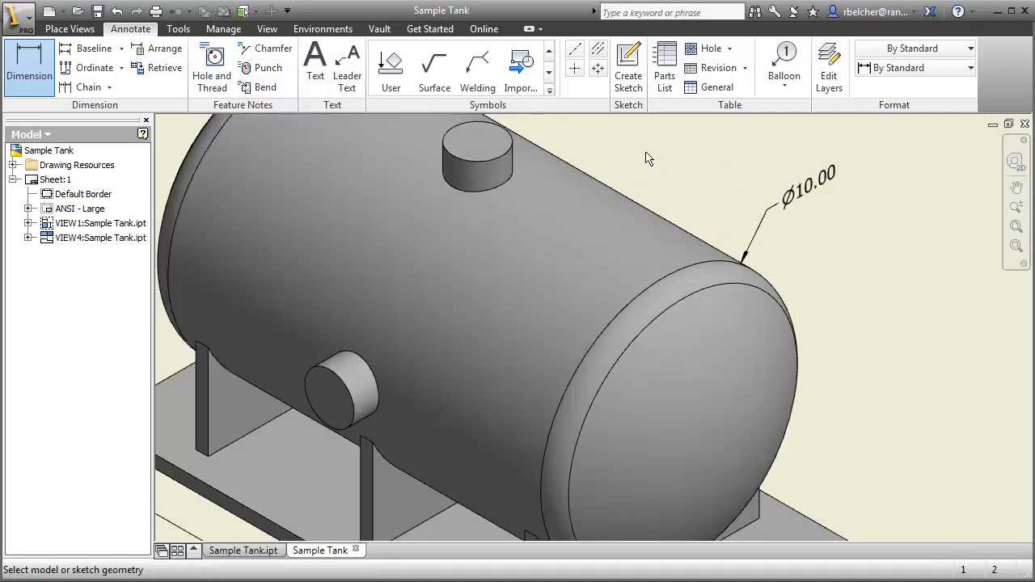
left_click(511, 214)
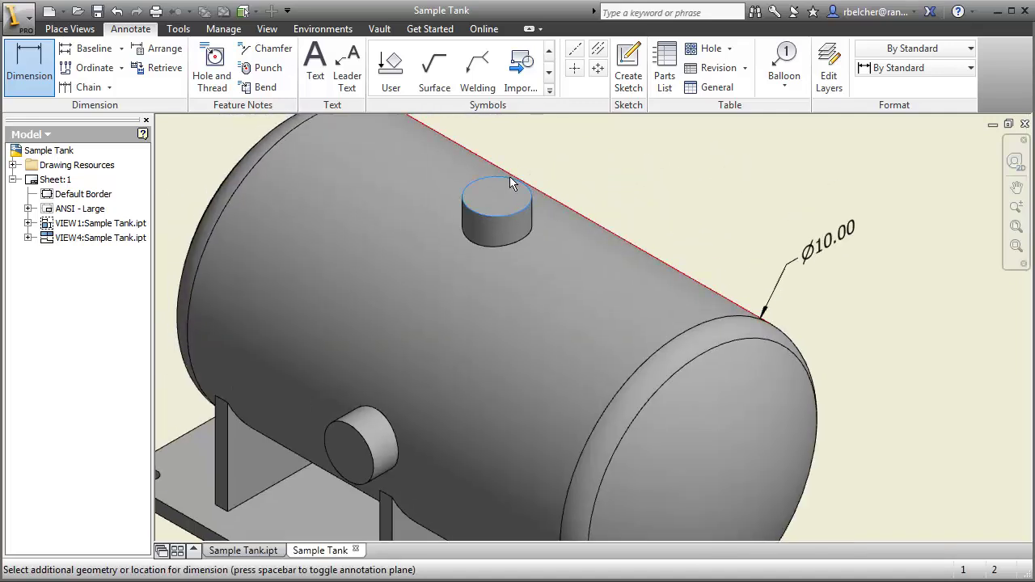
key("Escape")
key("Escape")
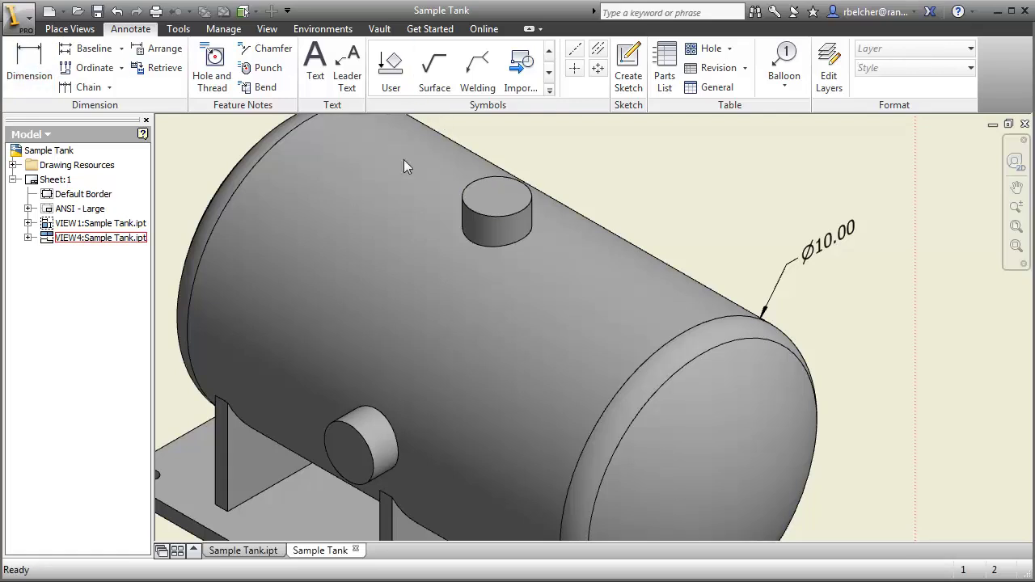
left_click(29, 69)
left_click(492, 177)
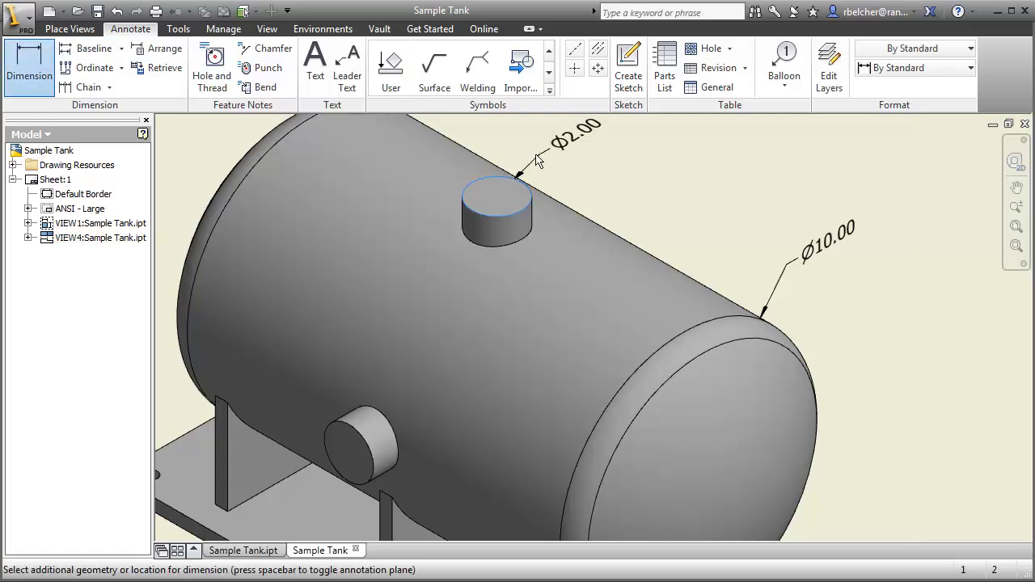
middle_click_drag(535, 156, 564, 226)
left_click(538, 205)
scroll(603, 241, "up", 3)
middle_click_drag(621, 250, 753, 177)
scroll(690, 217, "up", 3)
key("Escape")
- Switch to the Sample Tank part model and collapse its Origin folder
scroll(563, 371, "up", 3)
mouse_move(536, 448)
middle_mouse_down()
mouse_move(575, 392)
mouse_move(527, 366)
mouse_move(510, 369)
middle_mouse_up()
middle_click(574, 392)
middle_click(574, 392)
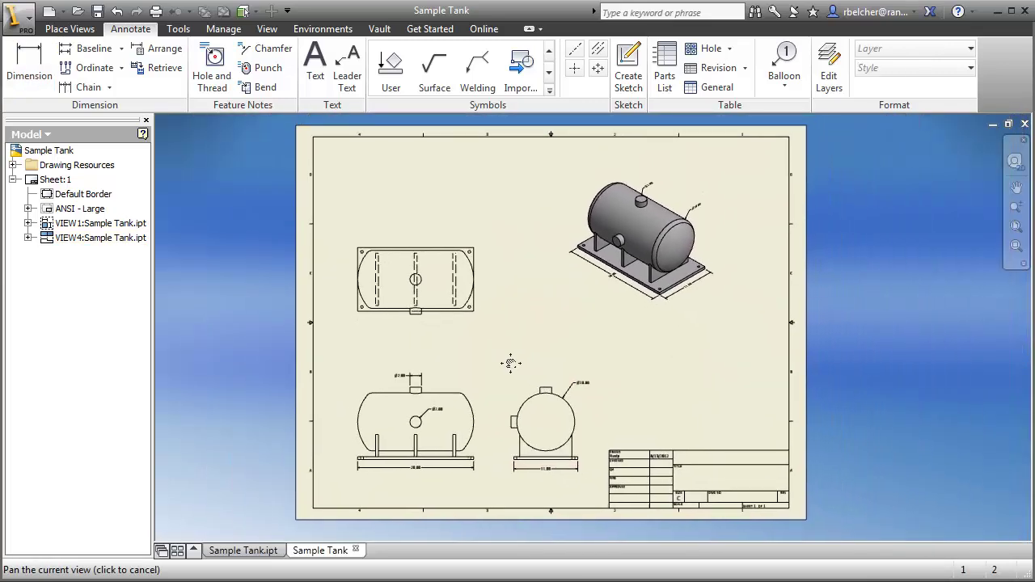
left_click(257, 551)
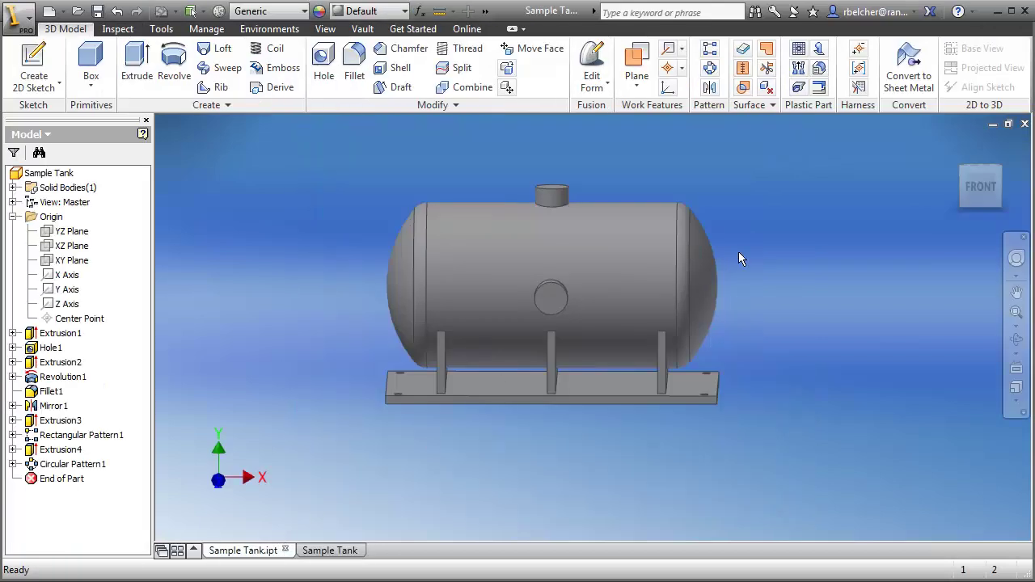
middle_click_drag(850, 332, 800, 352, "shift")
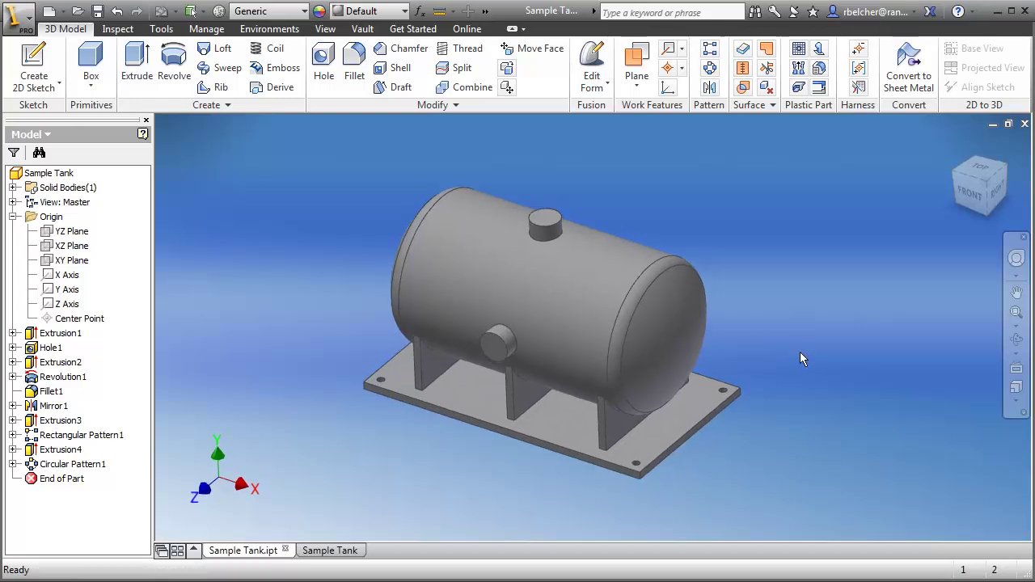
left_click(12, 217)
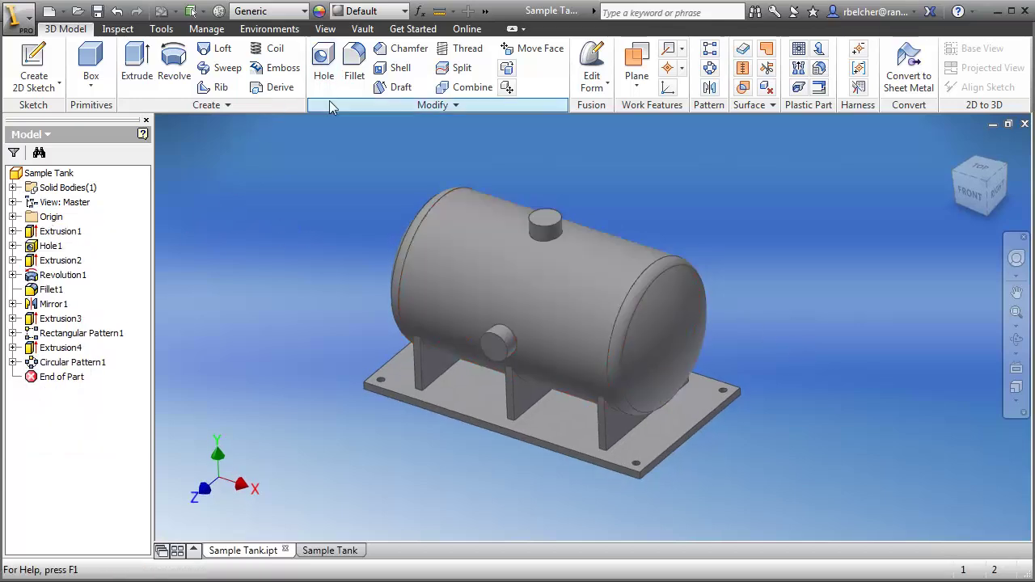
- Set the part's Length parameter to 25 in and close the parameter table
left_click(419, 11)
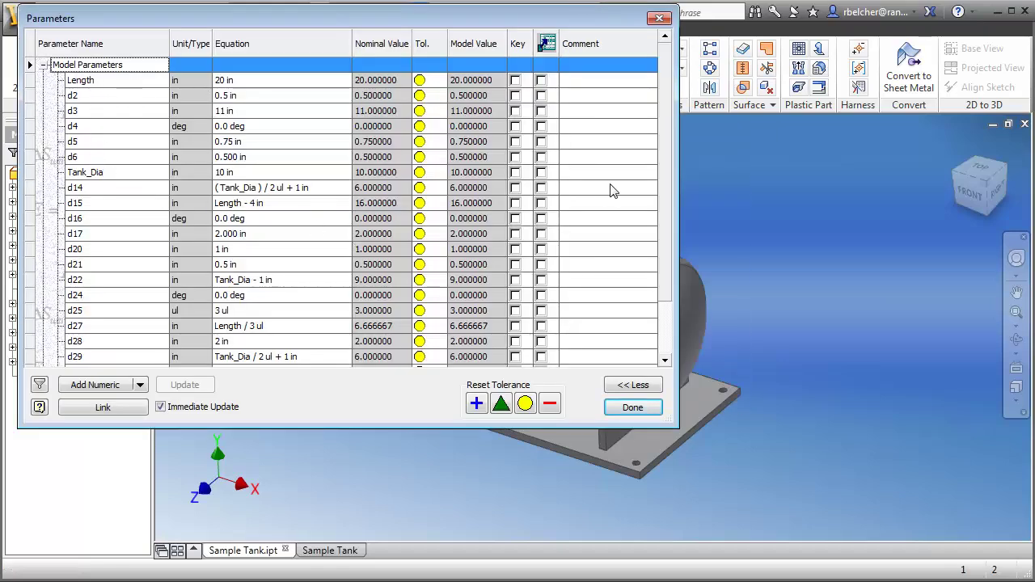
left_click_drag(665, 149, 662, 171)
scroll(662, 249, "up", 2)
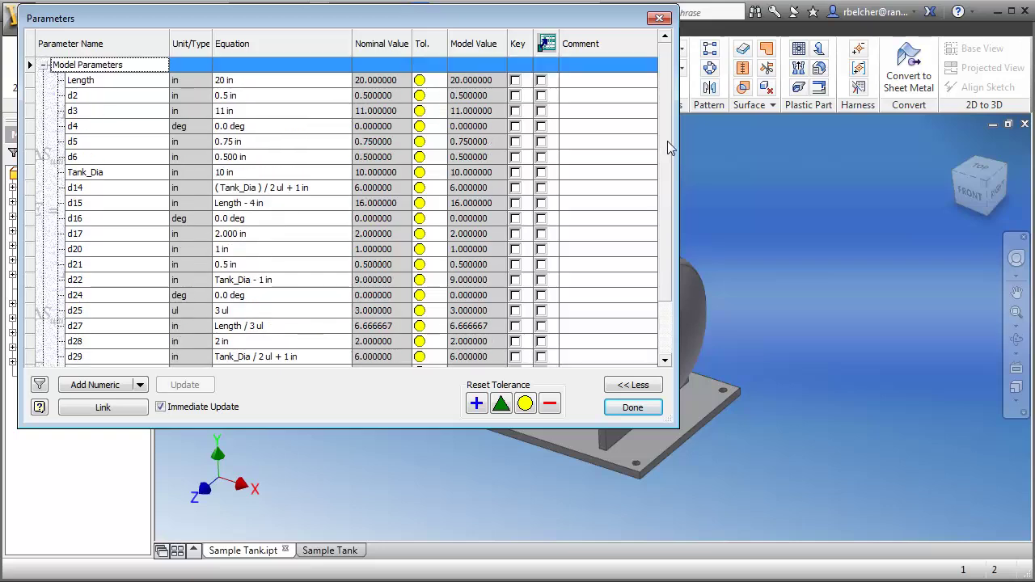
left_click(242, 80)
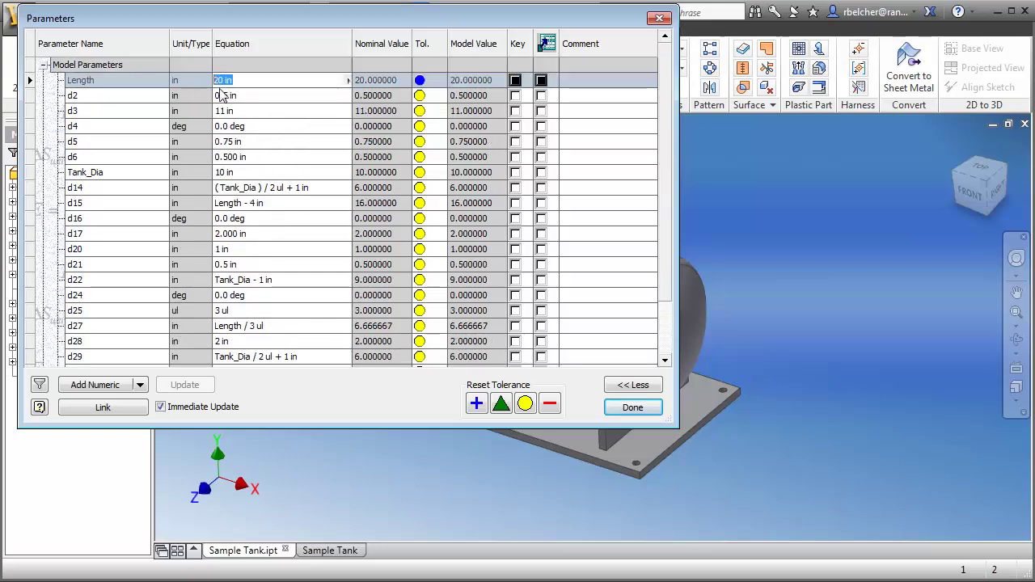
type("2")
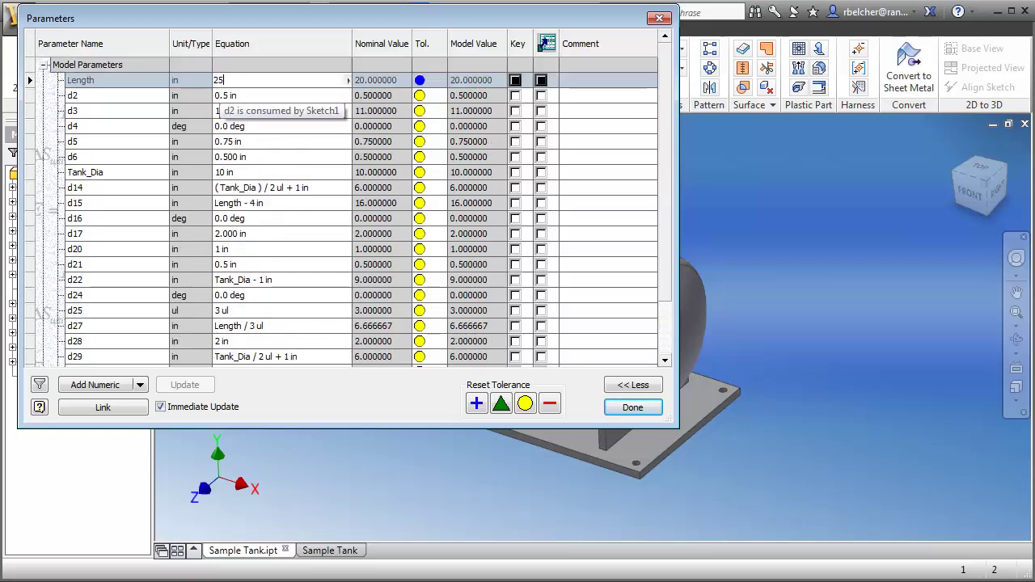
type("5")
key("Return")
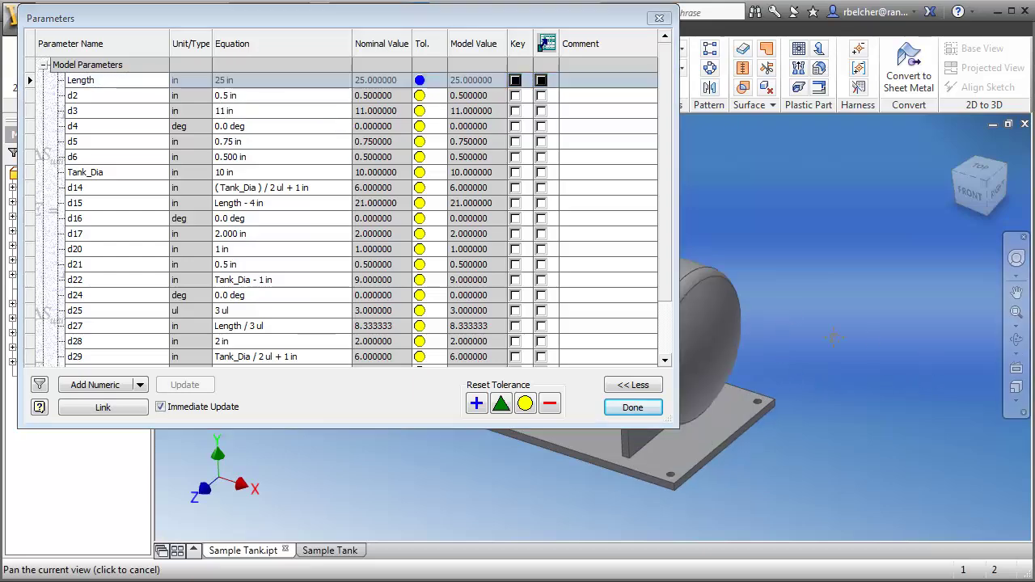
middle_click_drag(832, 337, 1017, 395)
scroll(907, 371, "up", 3)
middle_click_drag(908, 371, 949, 355)
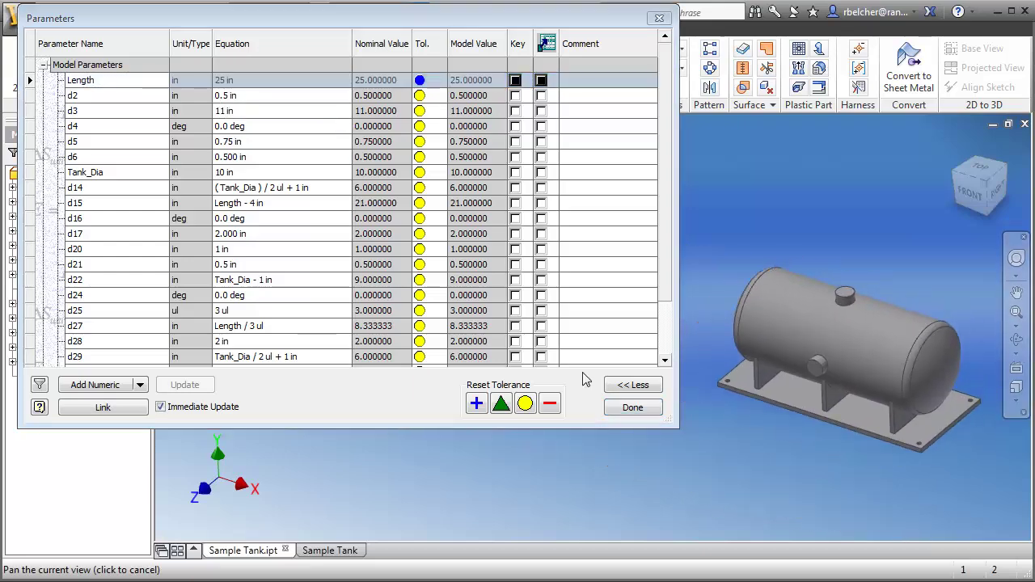
left_click(633, 408)
- Check the effect of the new length on the Sample Tank drawing and return to the part
middle_click_drag(775, 323, 630, 265)
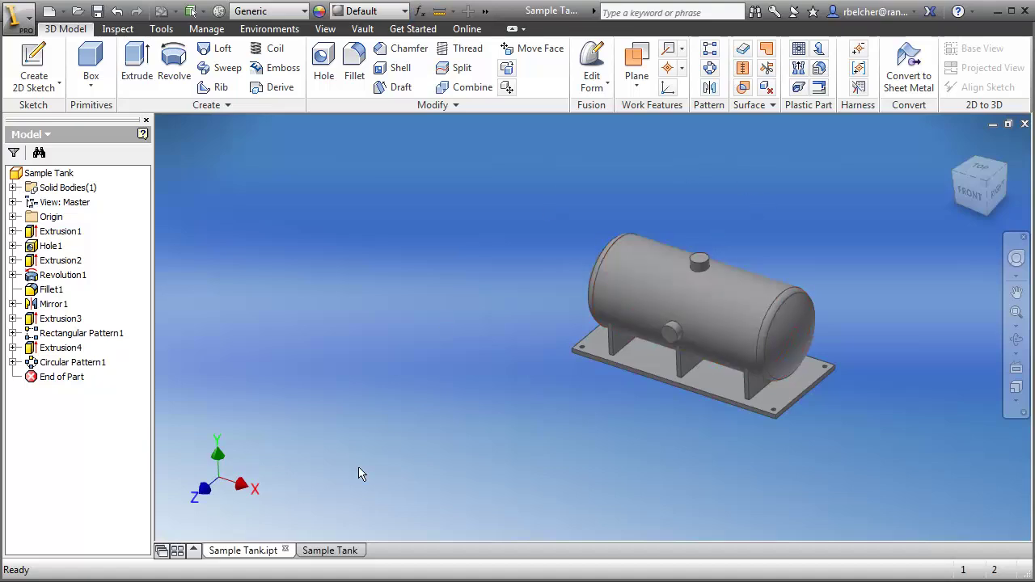
left_click(329, 550)
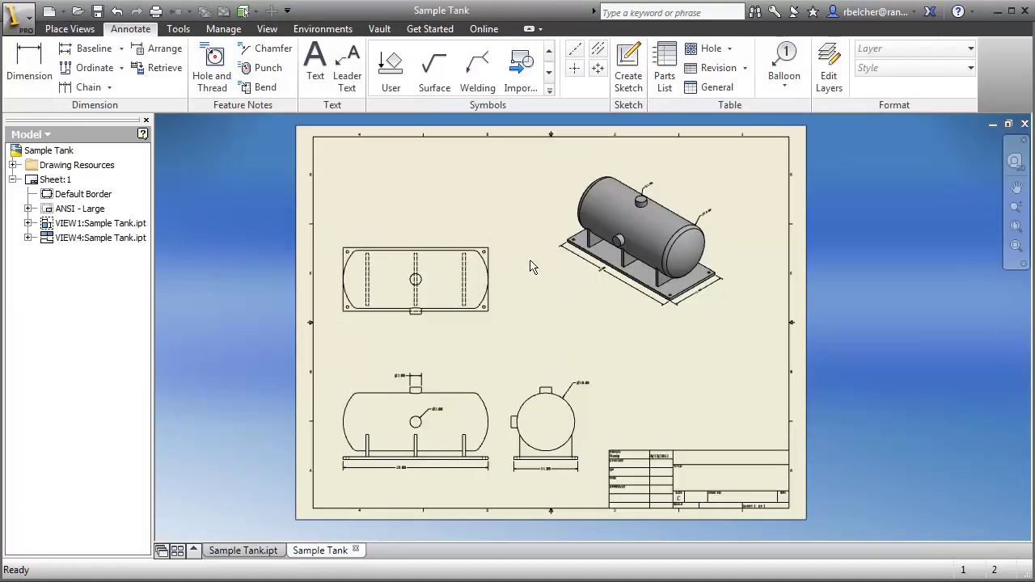
left_click(242, 551)
middle_click_drag(472, 416, 379, 420)
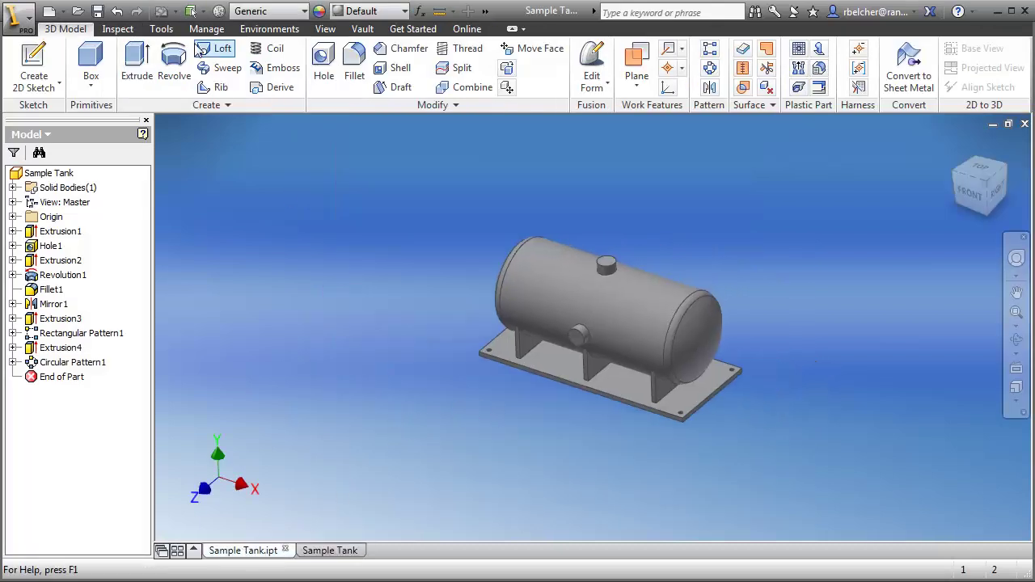
- Undo the last Length parameter change in the tank part
left_click(119, 13)
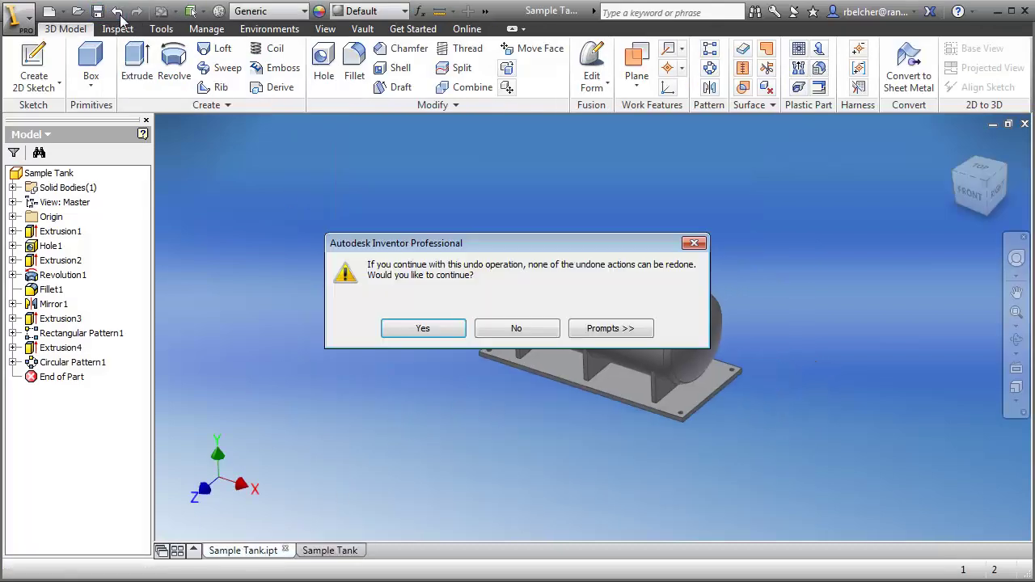
left_click(434, 327)
middle_click_drag(487, 348, 378, 375)
scroll(445, 350, "up", 3)
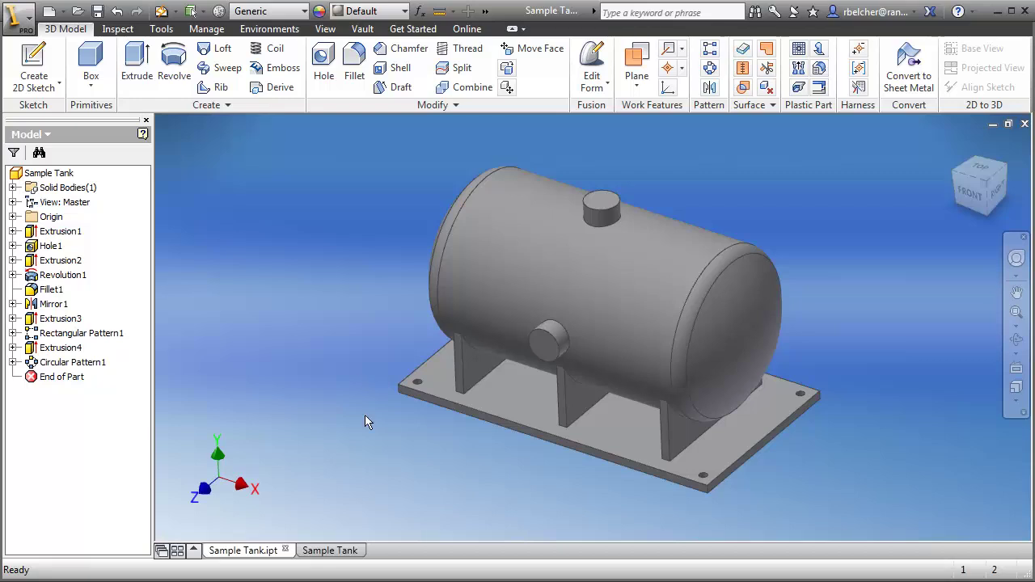
- Check the Sample Tank drawing after the undo, dismiss the notice and return to the part
left_click(330, 551)
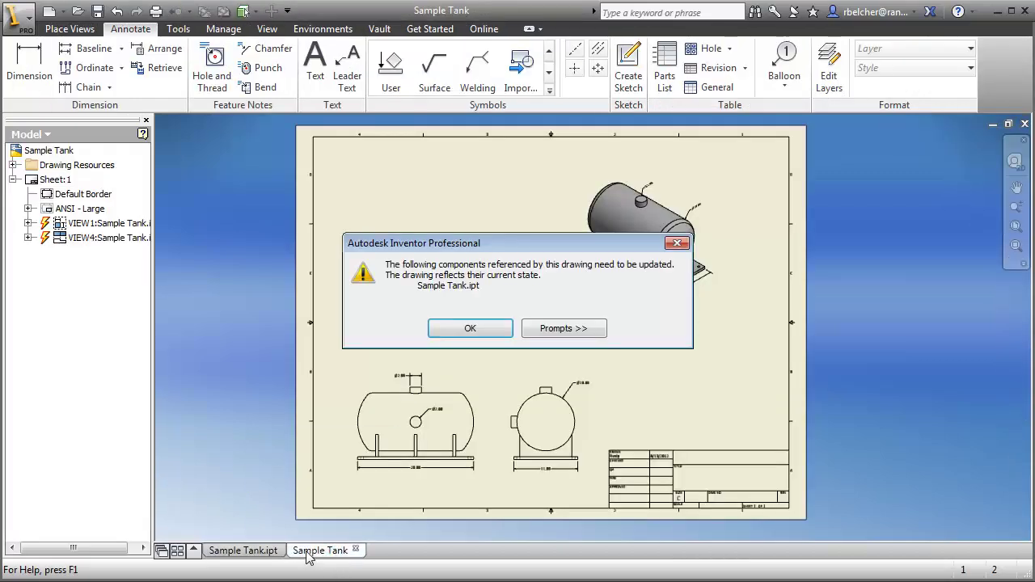
left_click(472, 330)
left_click(236, 552)
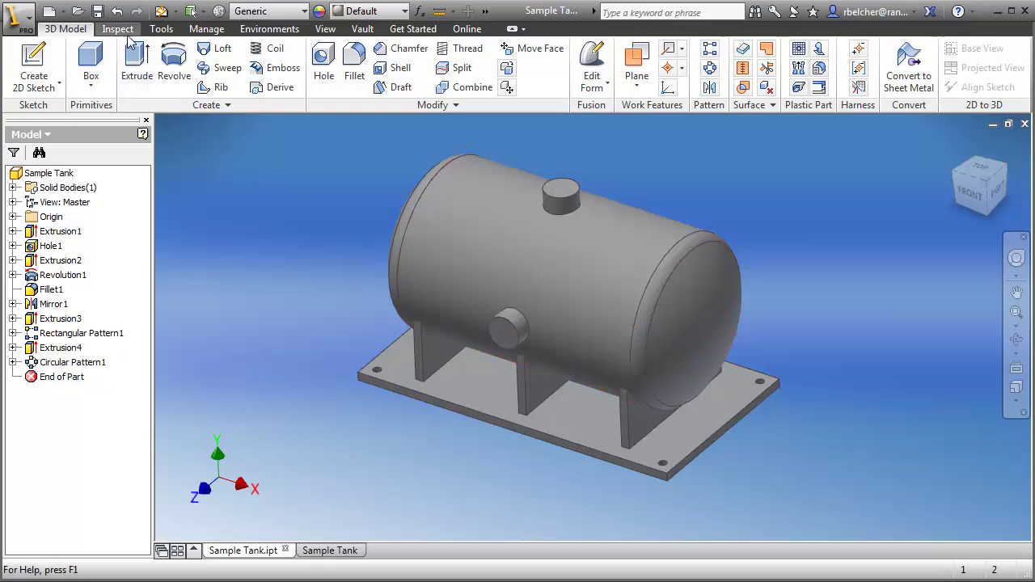
- Examine the options for saving the tank part under another name or as a template, and dismiss them
left_click(28, 18)
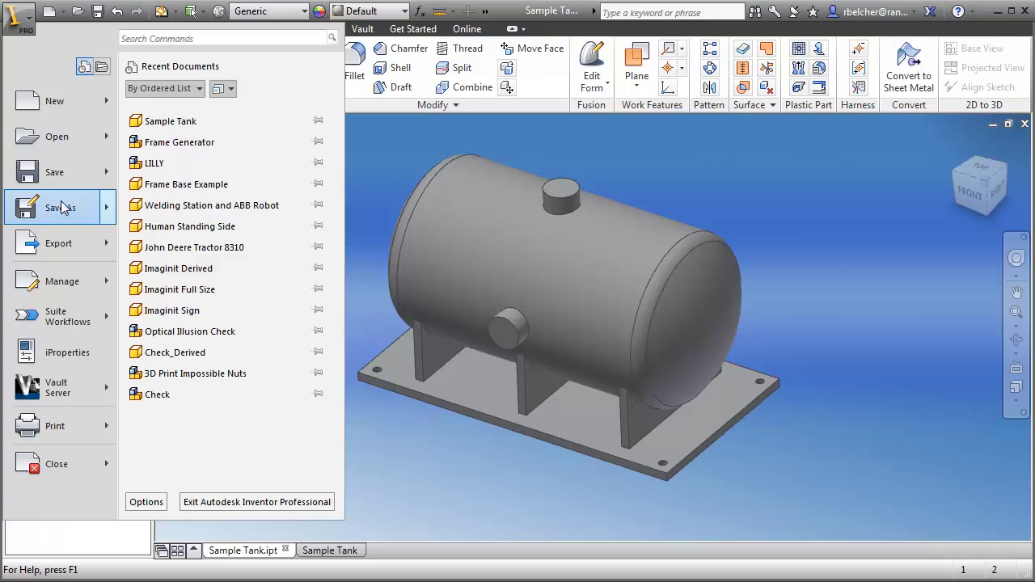
mouse_move(63, 209)
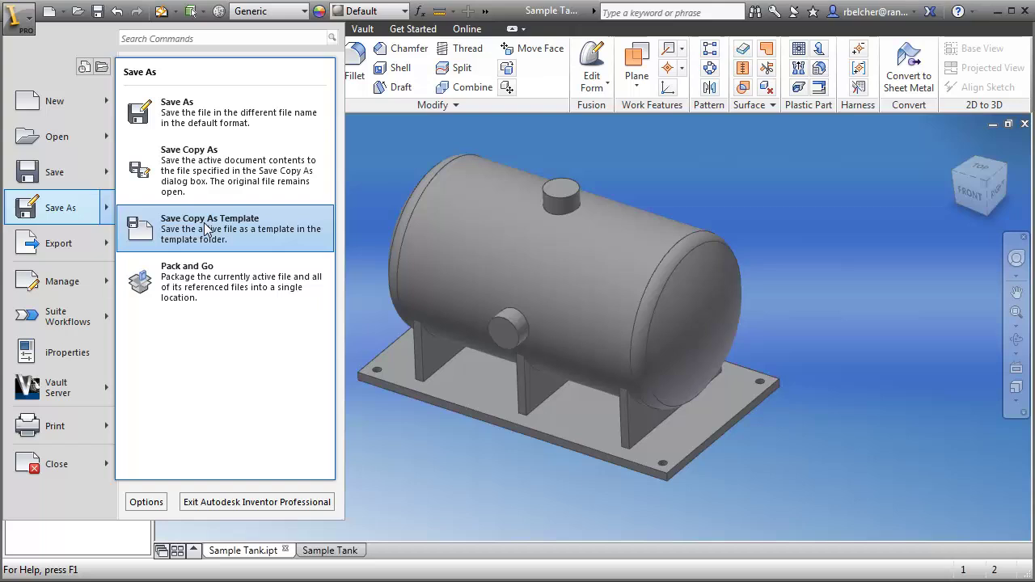
left_click(876, 214)
- Close the Sample Tank part and its drawing without saving either
left_click(1024, 124)
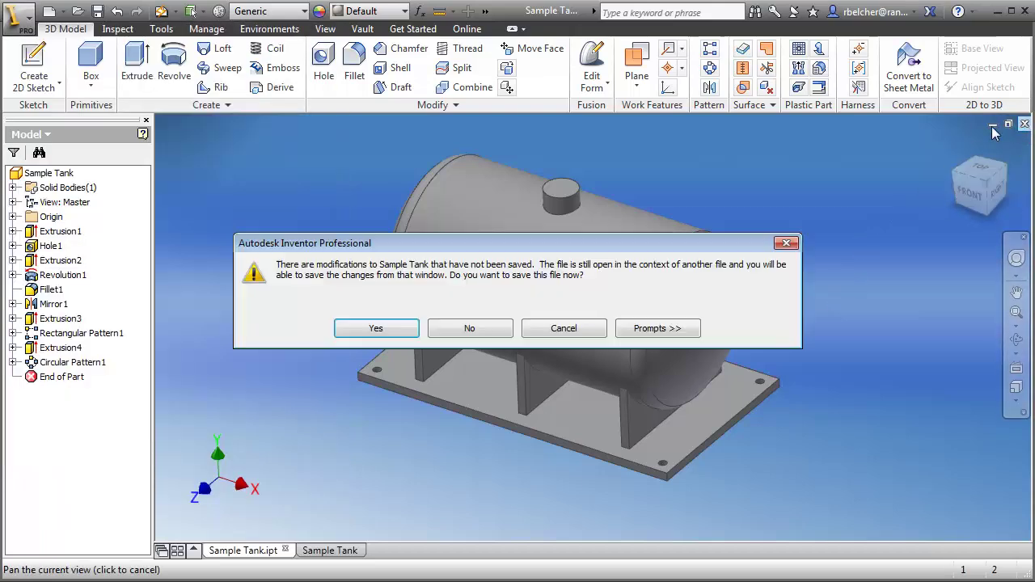
left_click(493, 333)
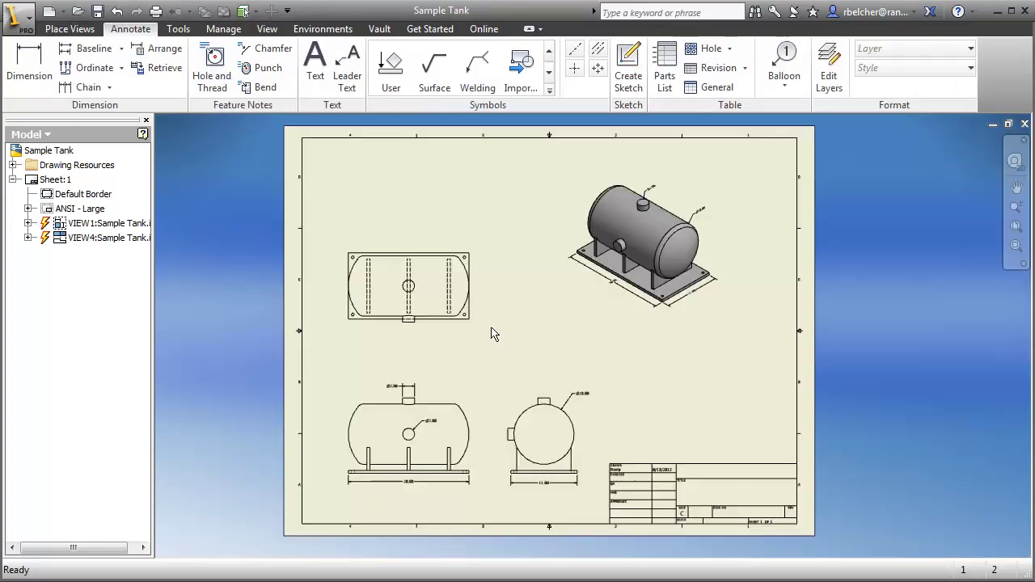
left_click(1024, 123)
left_click(496, 326)
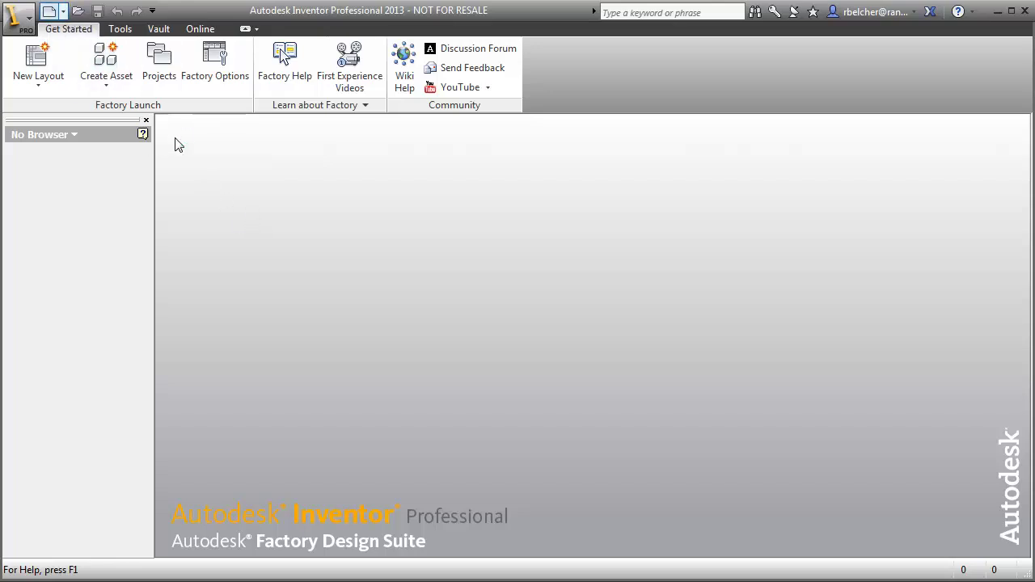
- Create a new part from the Tank with Base.ipt template in the Common Parts folder
key("ctrl+n")
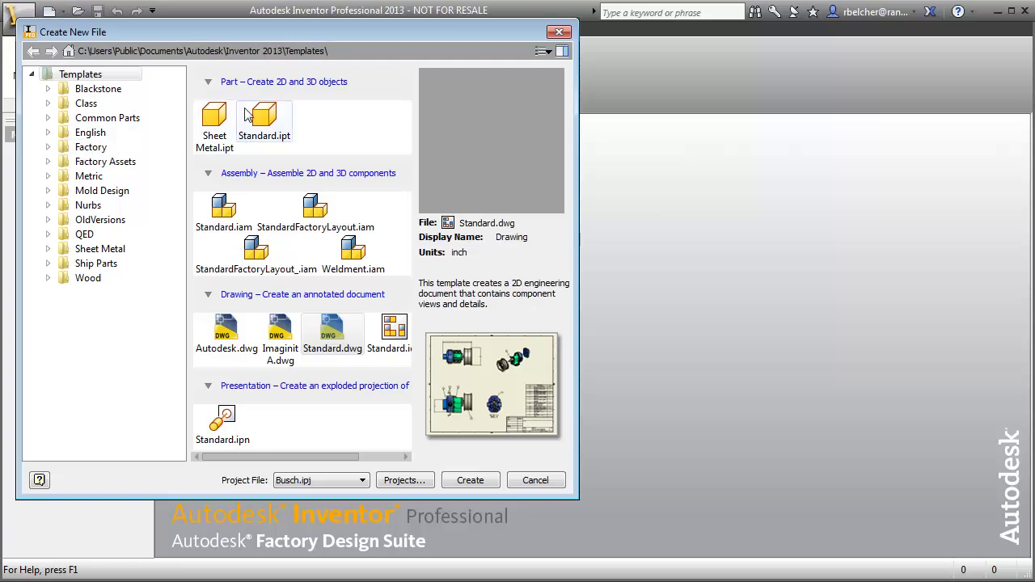
left_click(108, 119)
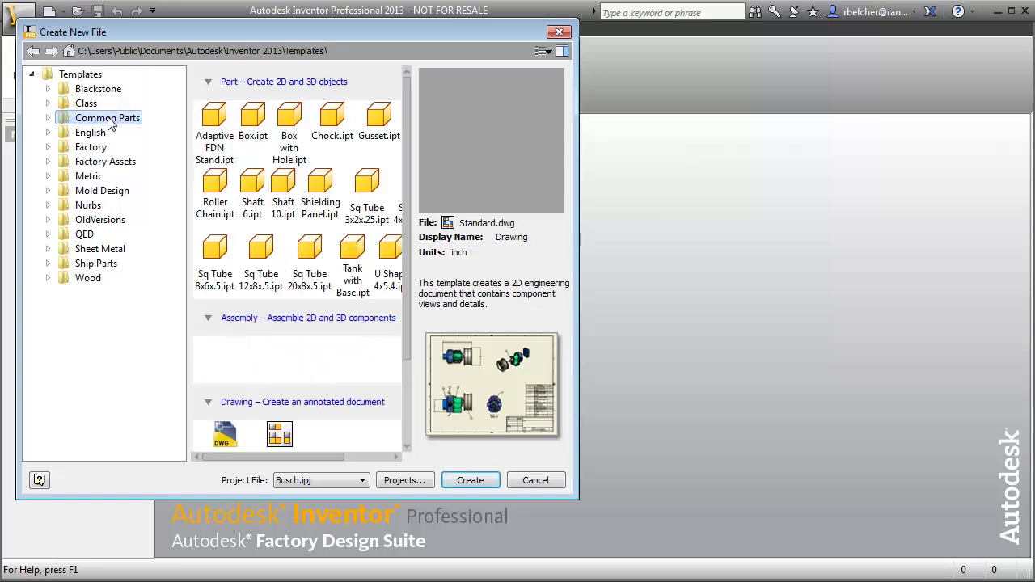
double_click(353, 249)
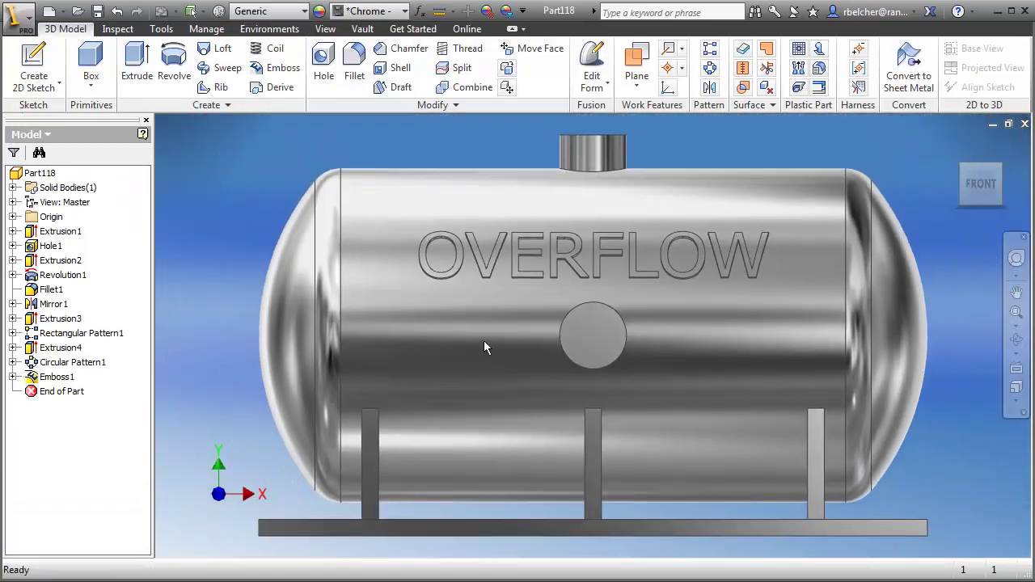
- Open the new tank part's parameters and filter the list to show only the renamed parameters
middle_click_drag(614, 410, 862, 418, "shift")
scroll(588, 416, "down", 3)
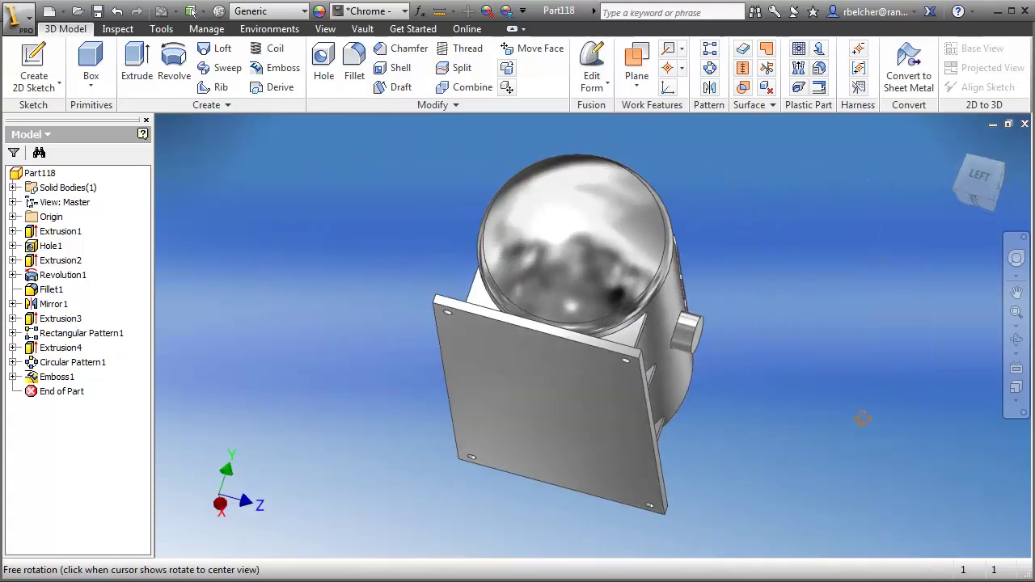
left_click_drag(863, 418, 639, 356, "shift")
middle_click_drag(639, 356, 497, 307, "shift")
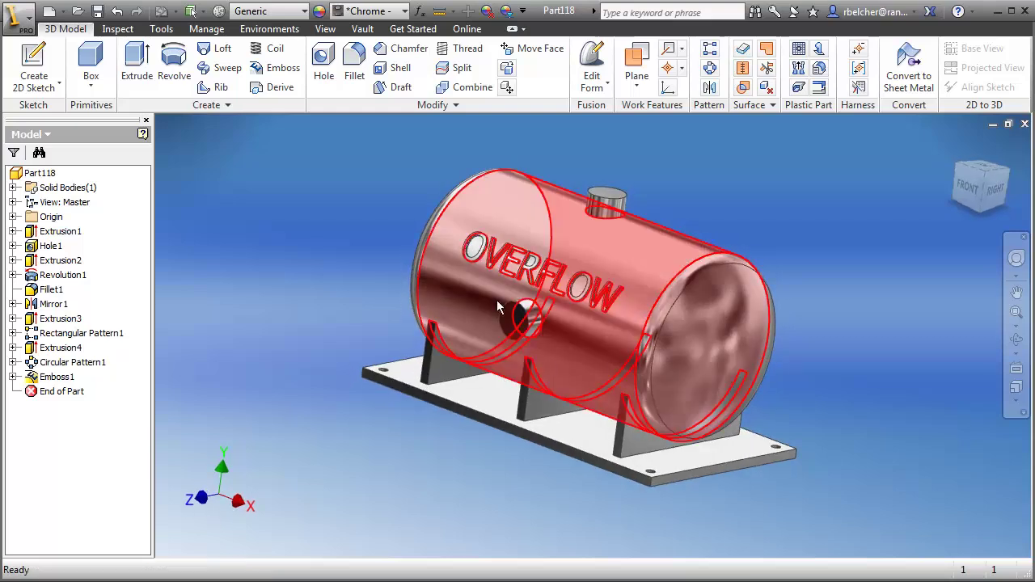
middle_click_drag(339, 315, 337, 309)
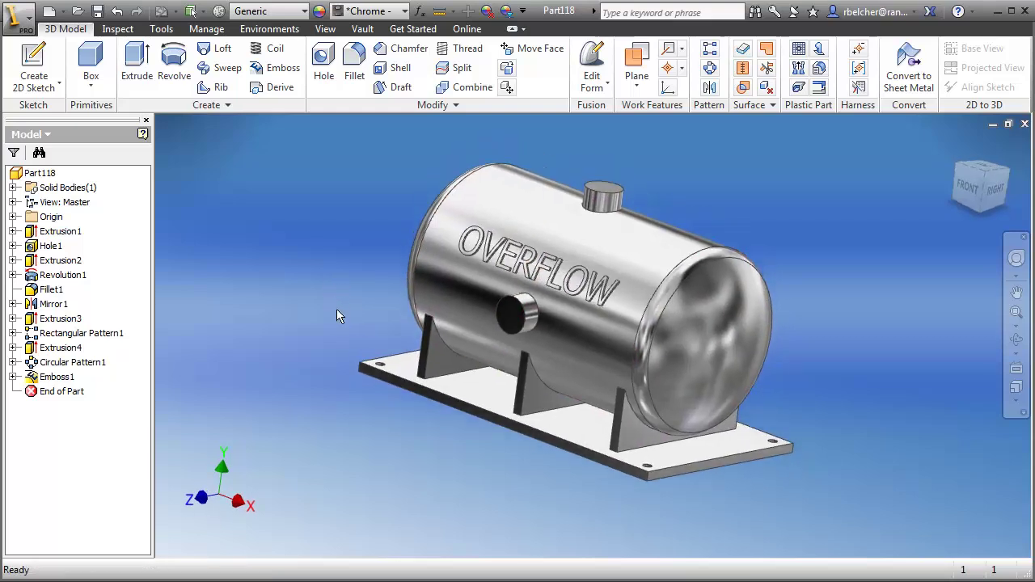
left_click(420, 10)
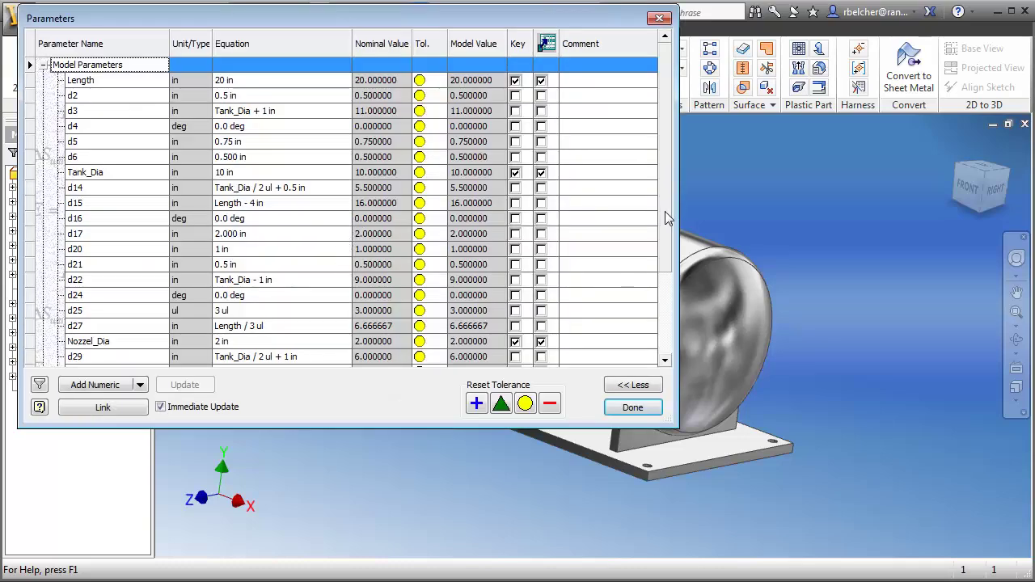
left_click_drag(667, 217, 663, 291)
left_click(40, 385)
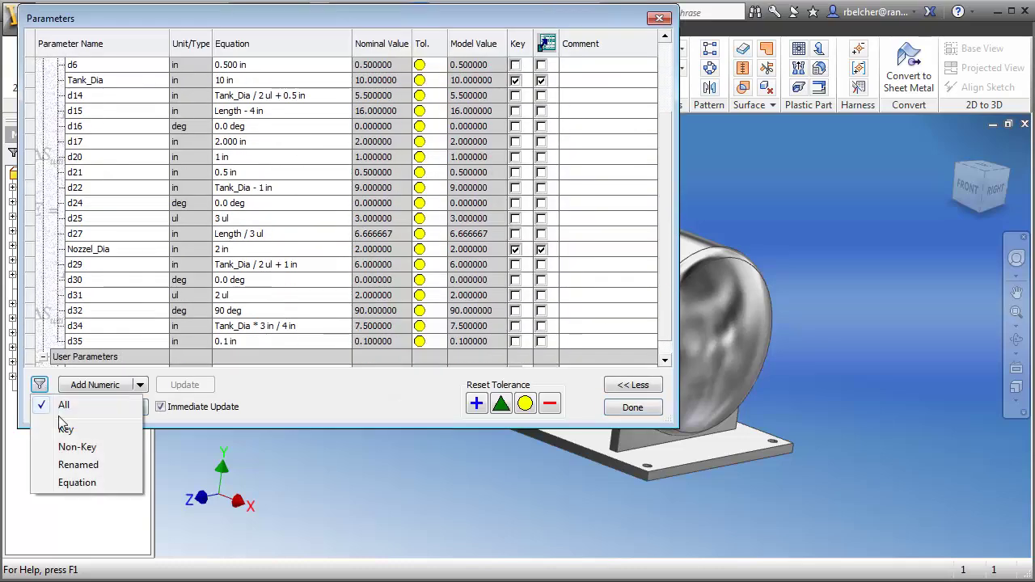
left_click(79, 466)
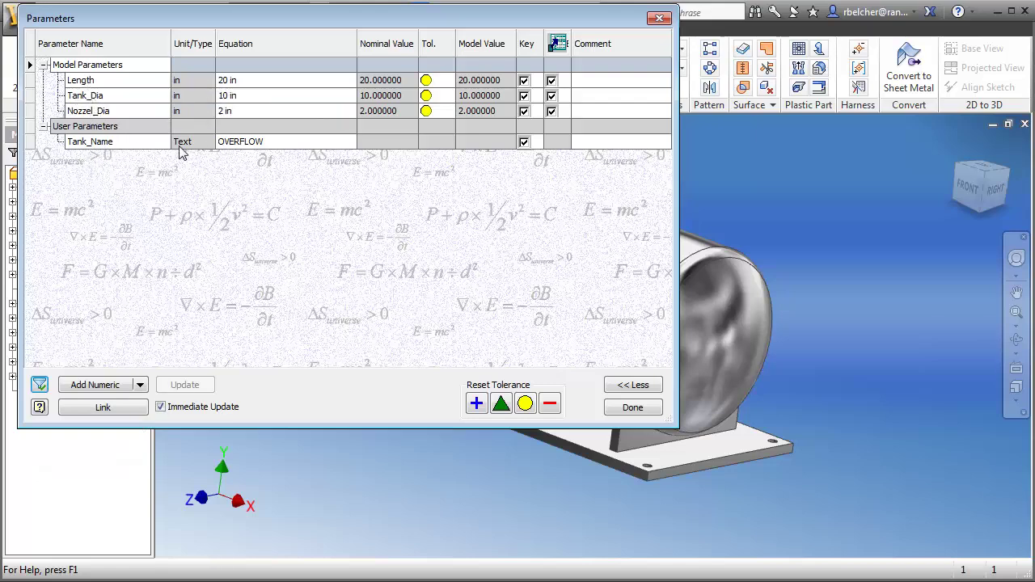
- Set the tank's Length parameter to 30 in and its Tank_Dia parameter to 12 in
middle_click_drag(776, 314, 975, 332)
scroll(1006, 332, "down", 3)
left_click(241, 81)
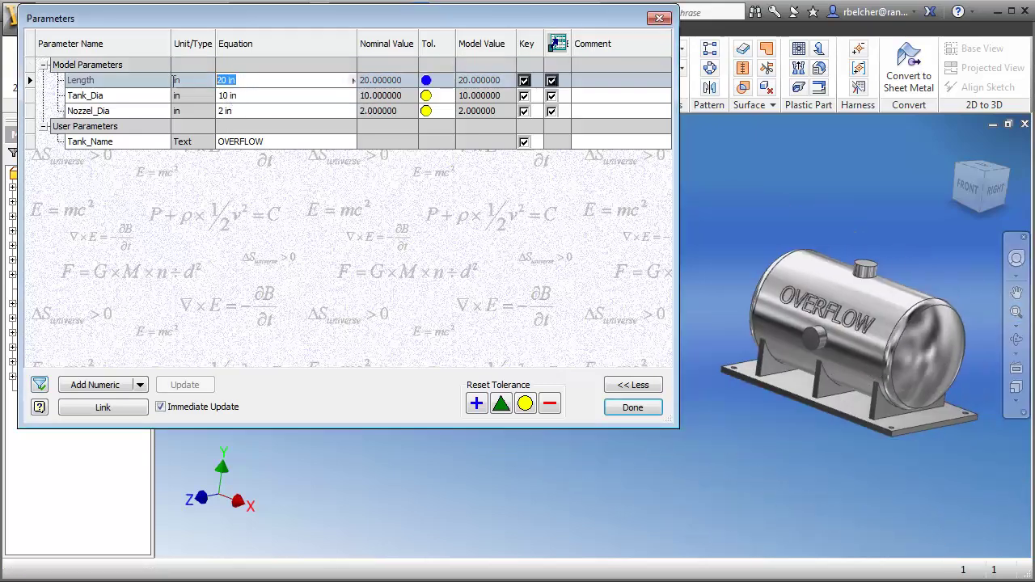
type("30")
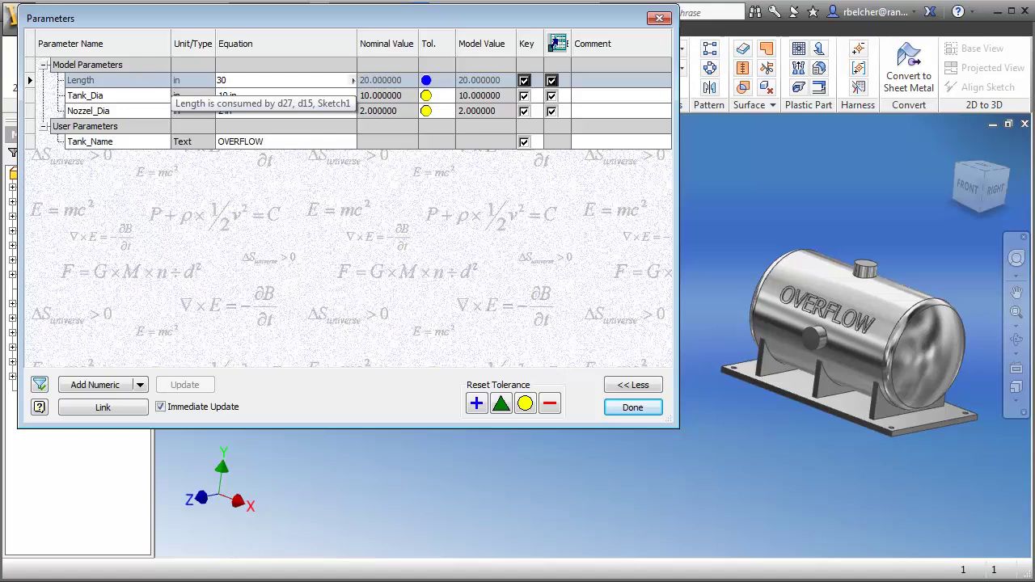
key("Return")
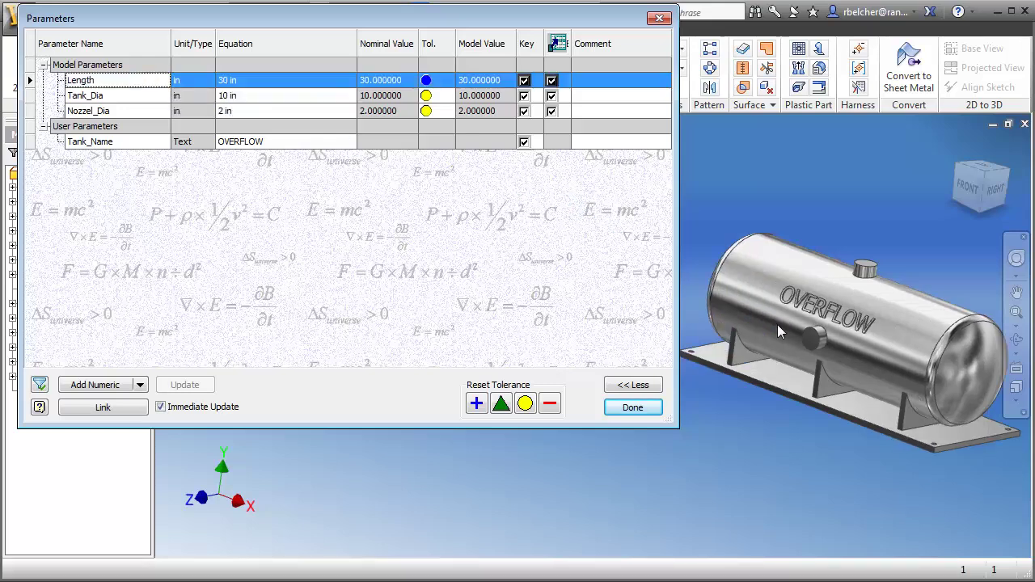
left_click(244, 97)
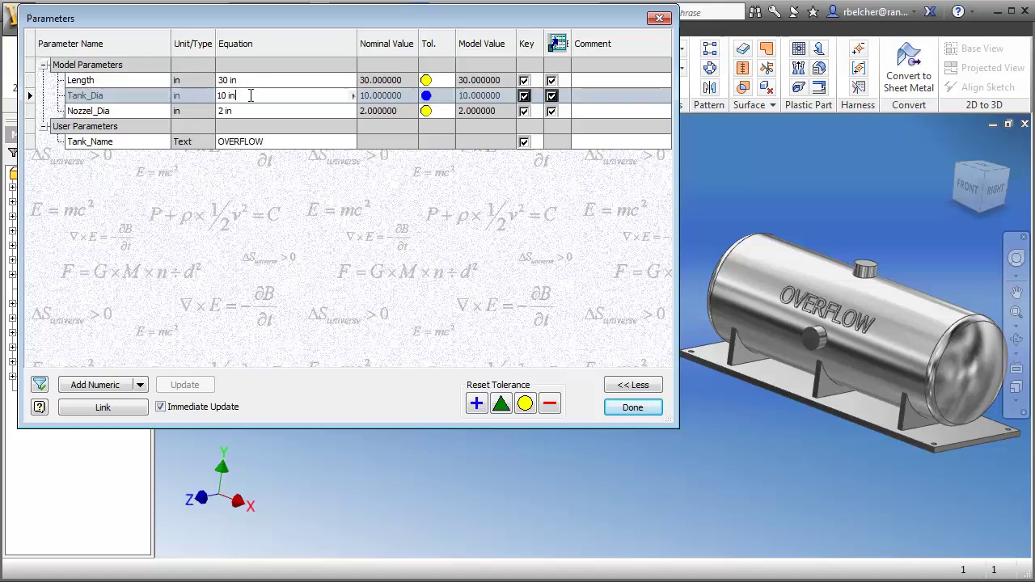
type("12")
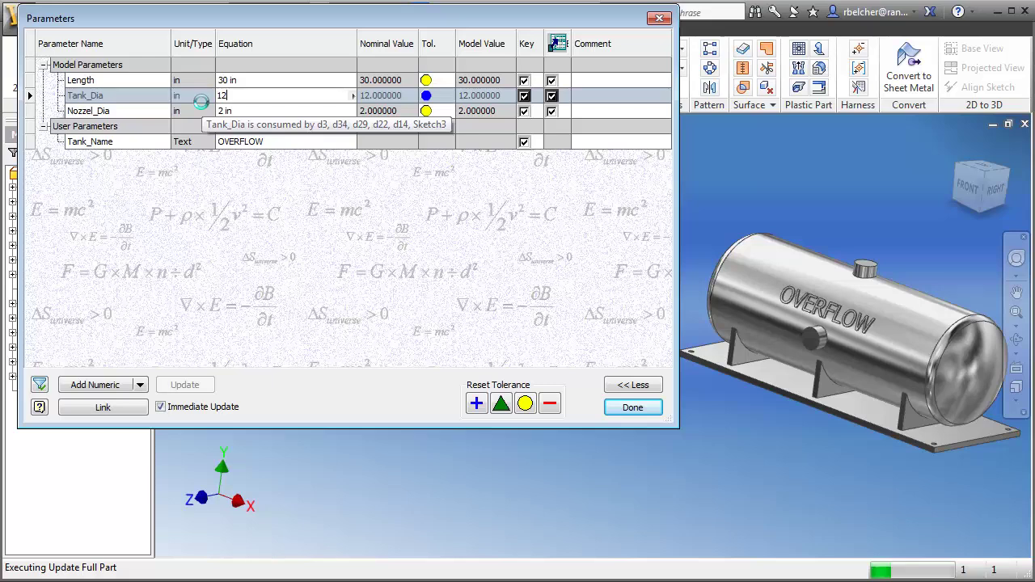
- Change the Tank_Name text parameter to IMAGINiT and close the parameters
left_click(257, 142)
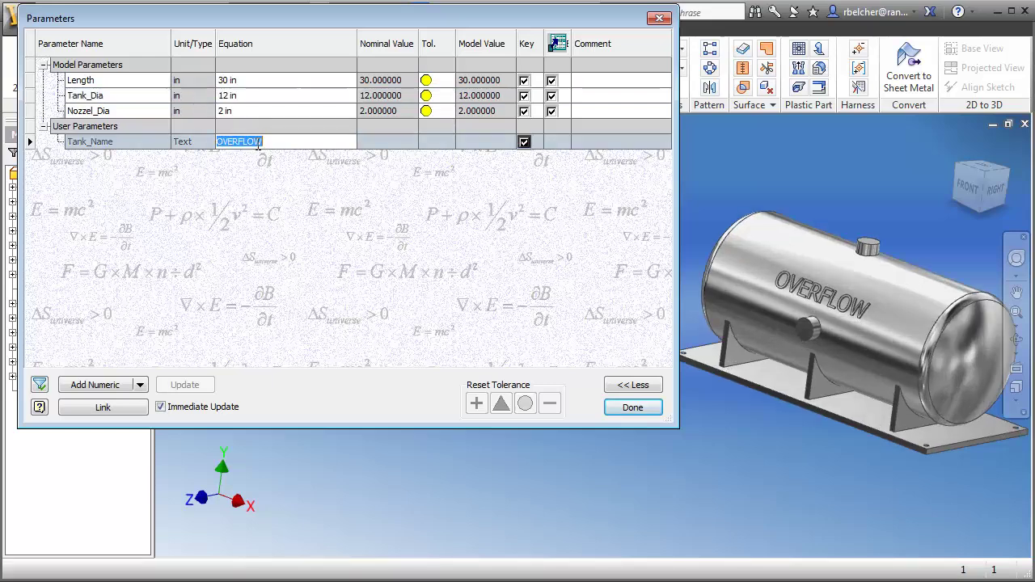
type("IMAGINIT")
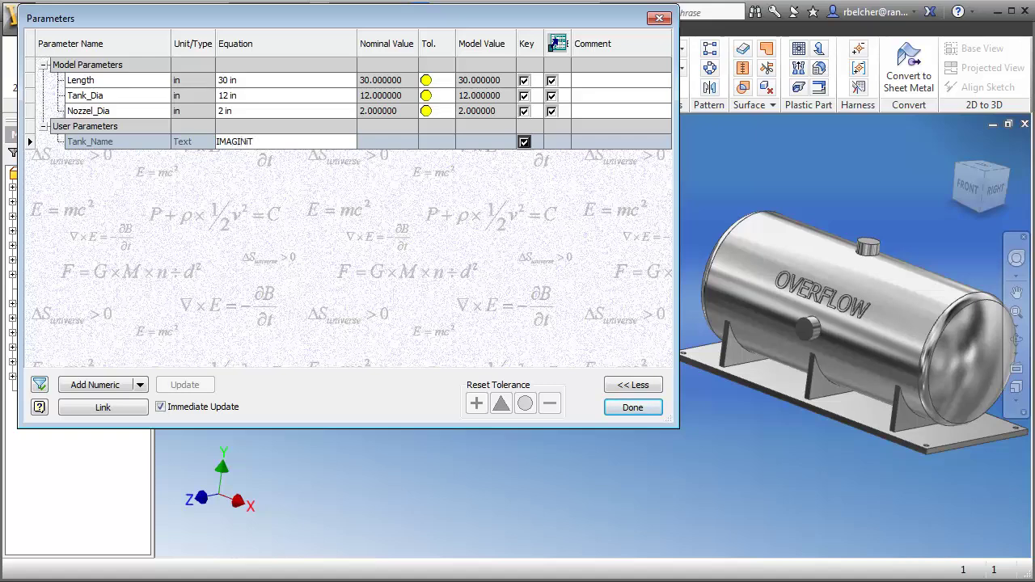
key("Return")
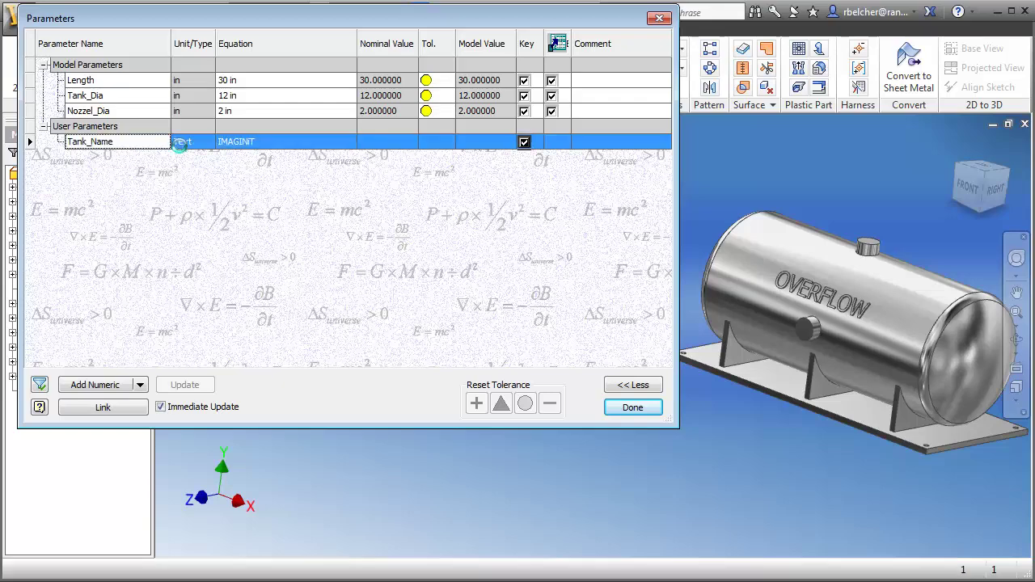
left_click(632, 407)
middle_click(616, 300)
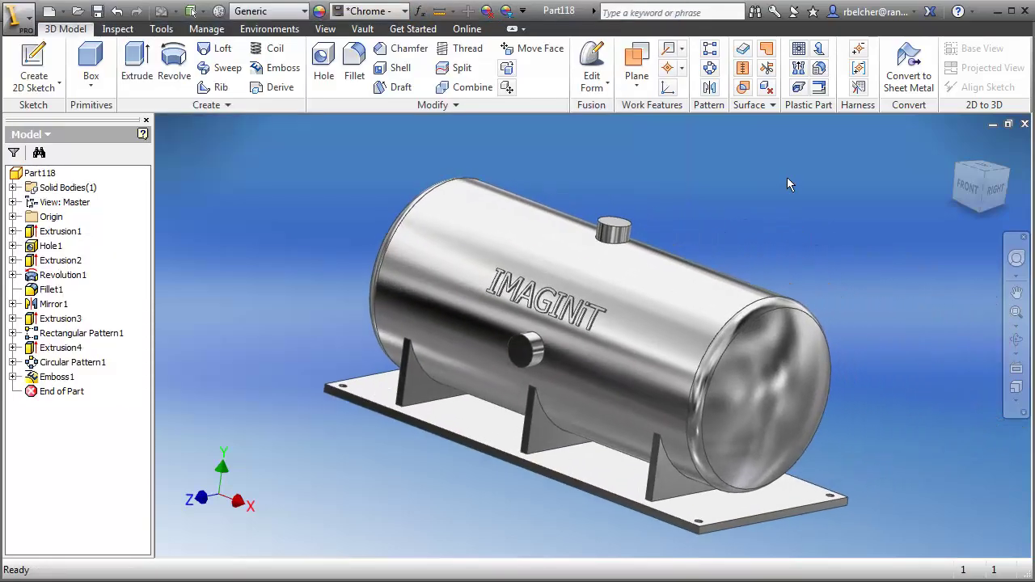
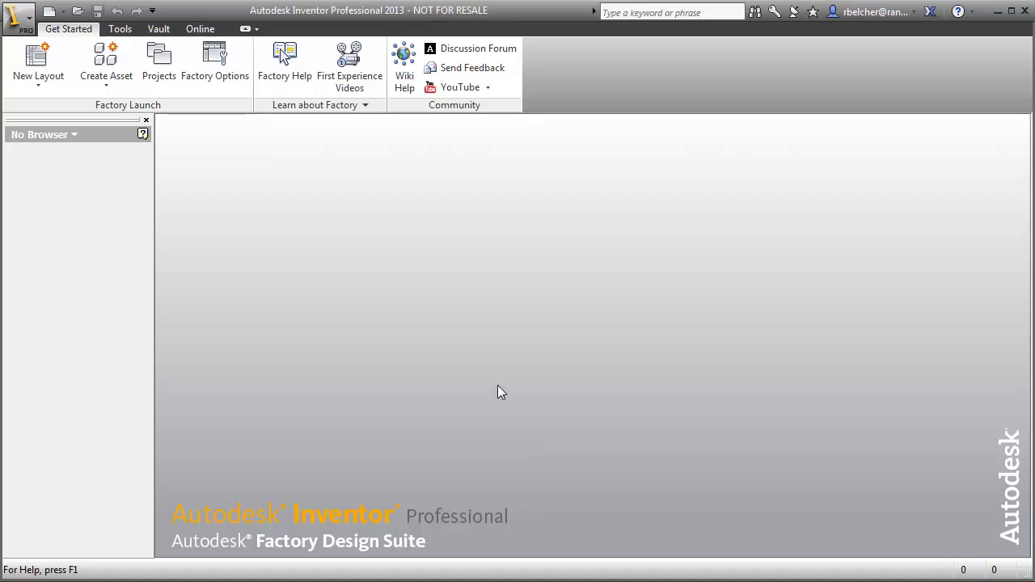
- Open the LILLY assembly from the Busch project workspace
left_click(78, 10)
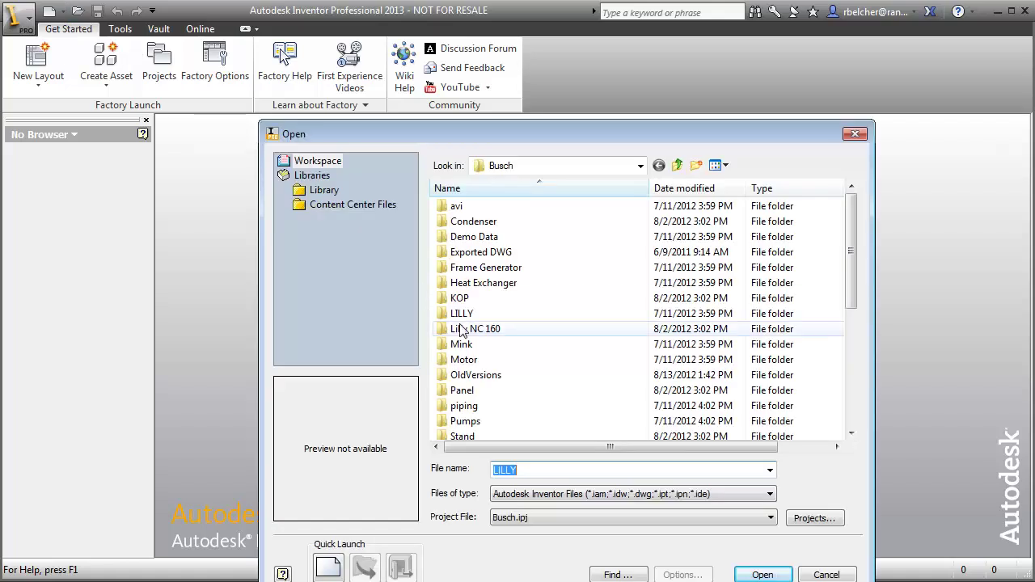
left_click_drag(848, 259, 848, 360)
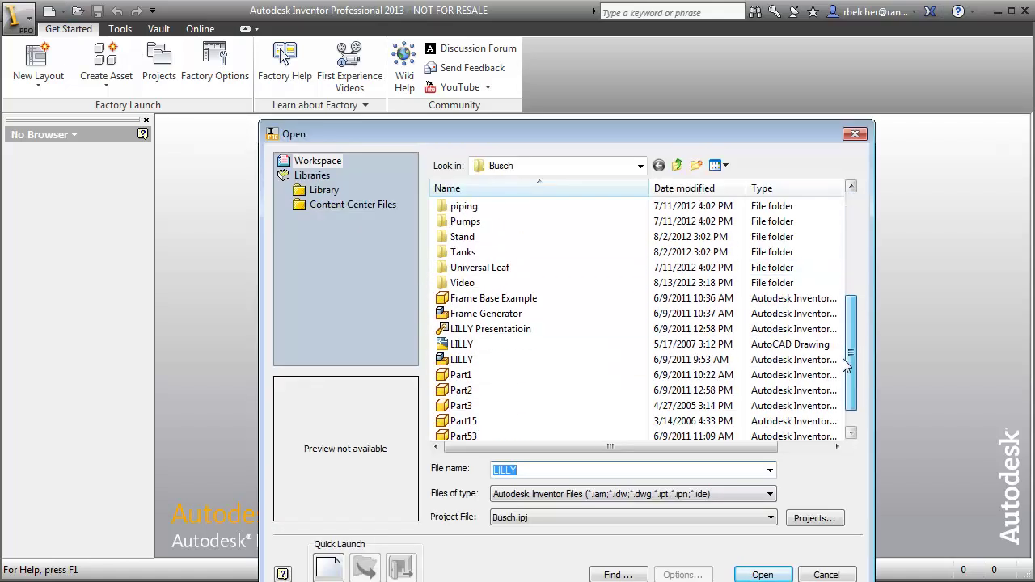
left_click(459, 360)
left_click(762, 574)
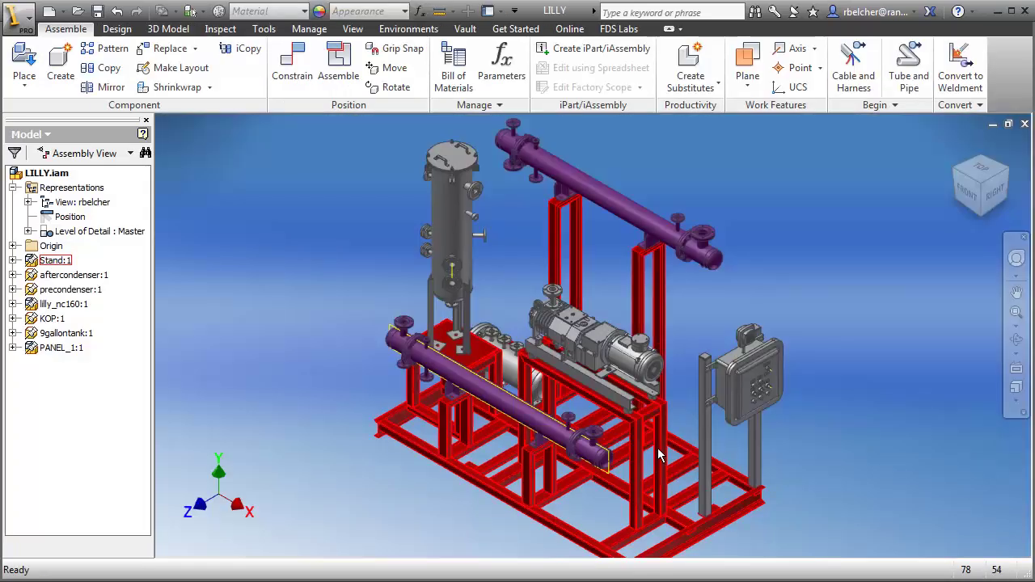
- Start a new in-place component in the assembly using the Sq Tube 4x2x.25.ipt template from the Common Parts folder
middle_click_drag(333, 398, 311, 393)
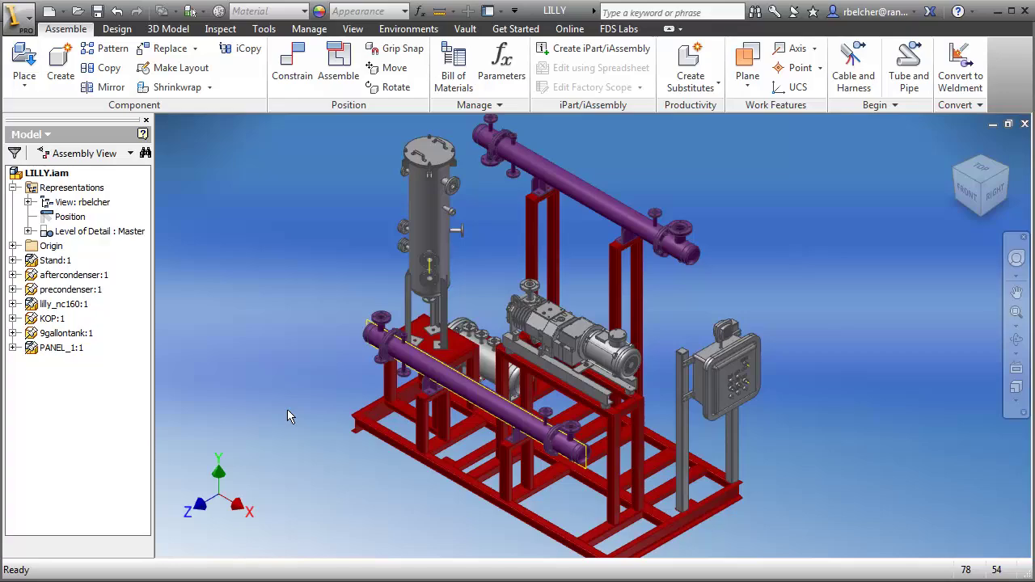
middle_click_drag(289, 416, 419, 332, "shift")
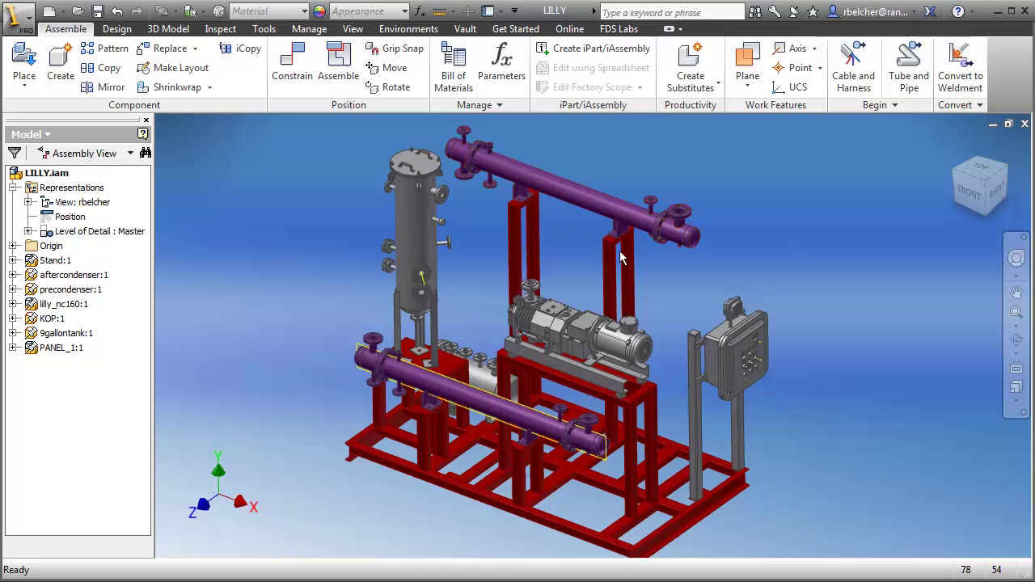
scroll(546, 239, "up", 5)
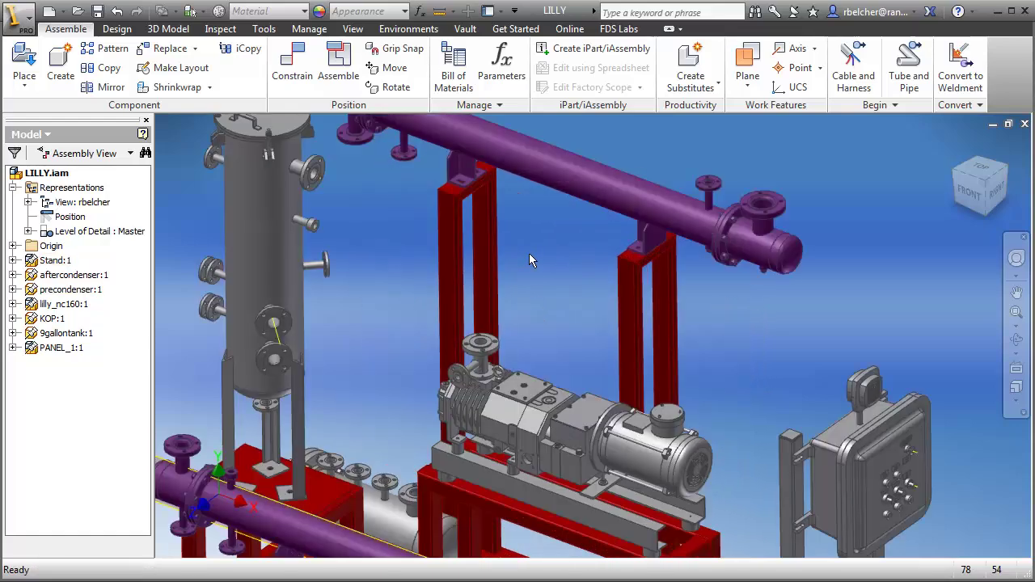
middle_click_drag(529, 253, 540, 295)
scroll(540, 277, "up", 4)
scroll(524, 301, "down", 3)
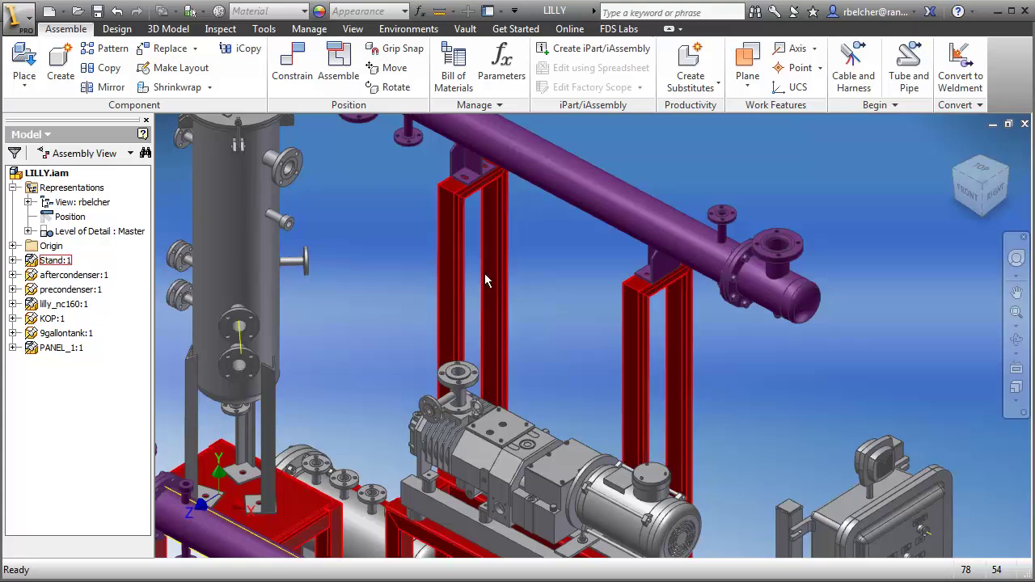
left_click(60, 66)
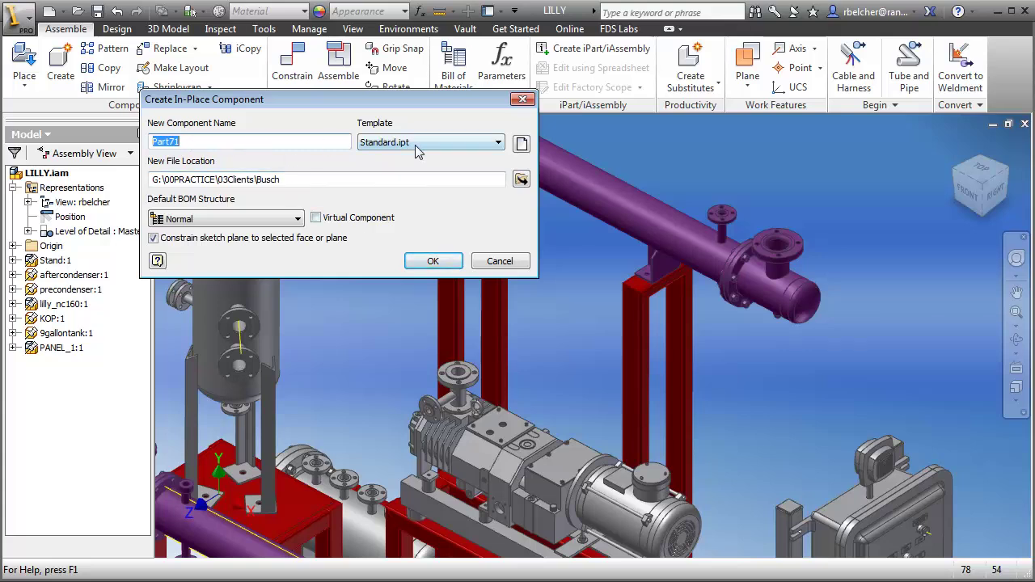
left_click(520, 144)
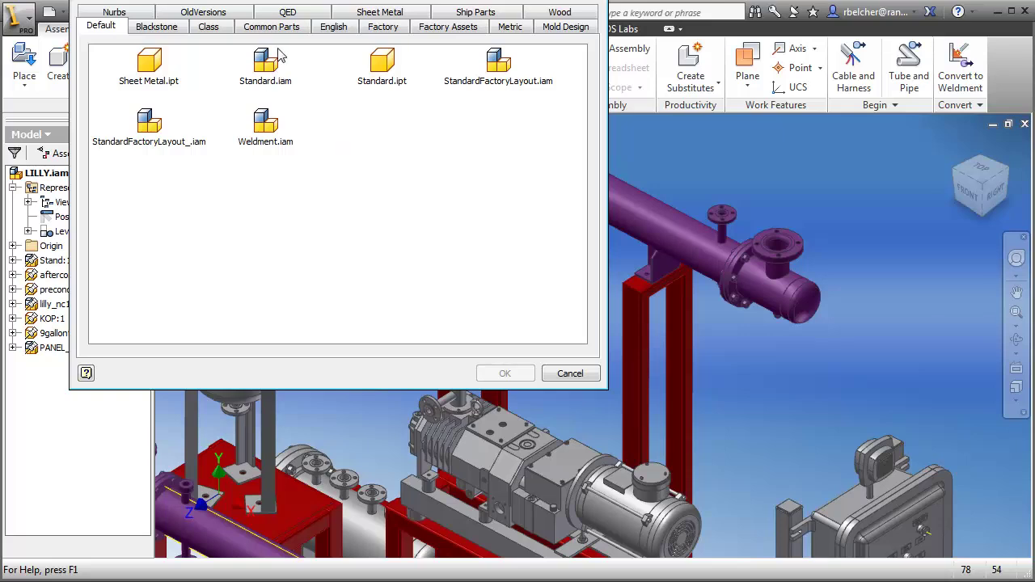
left_click(273, 77)
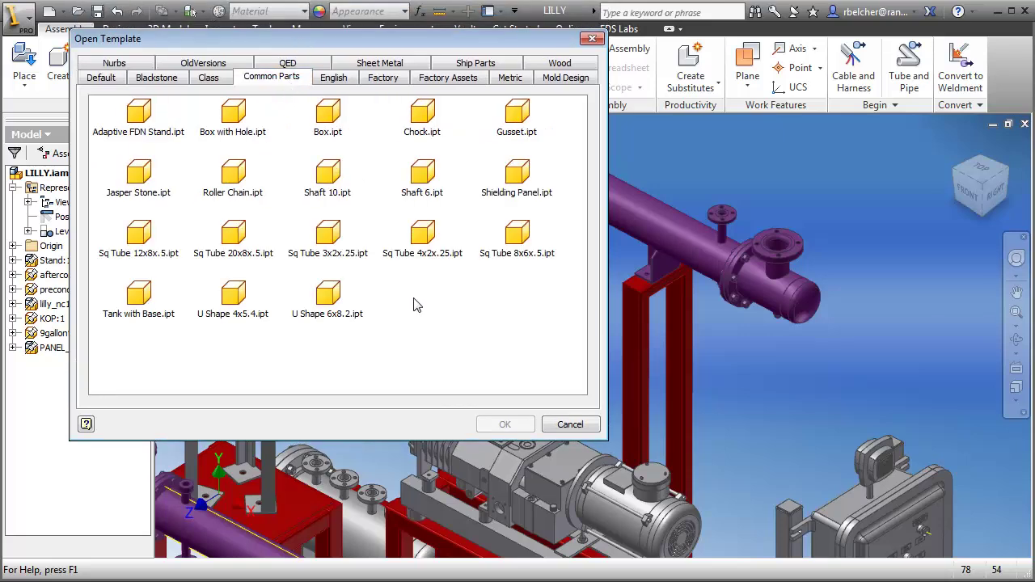
left_click(433, 244)
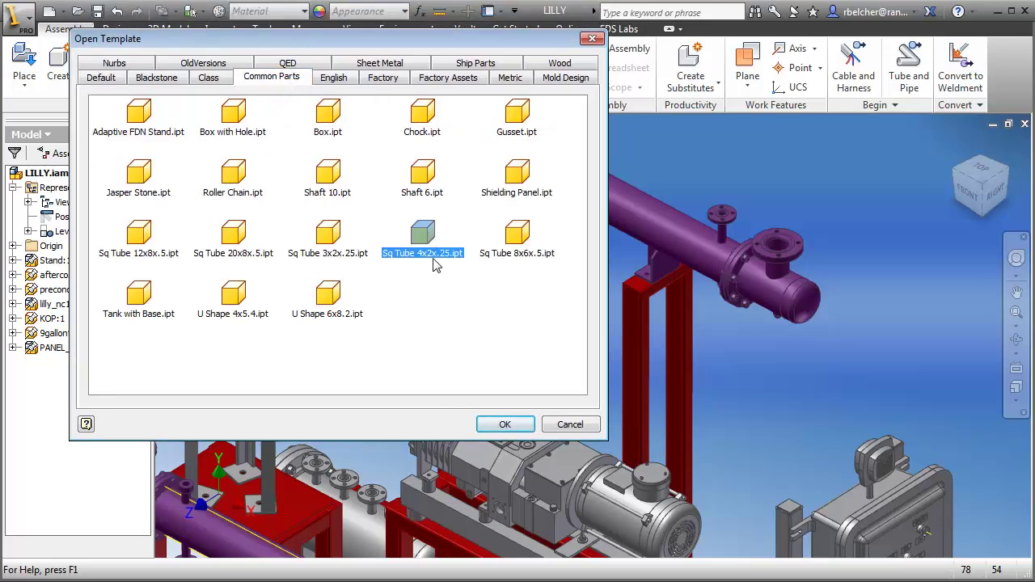
left_click(506, 425)
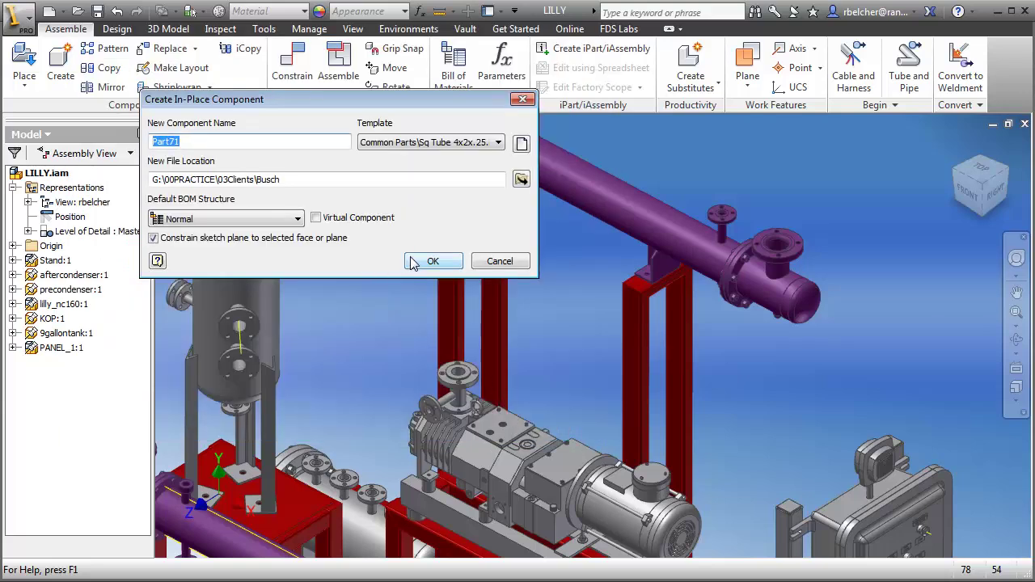
- Place the new square tube in the open space between the red frame uprights and return to the top-level assembly
left_click(430, 261)
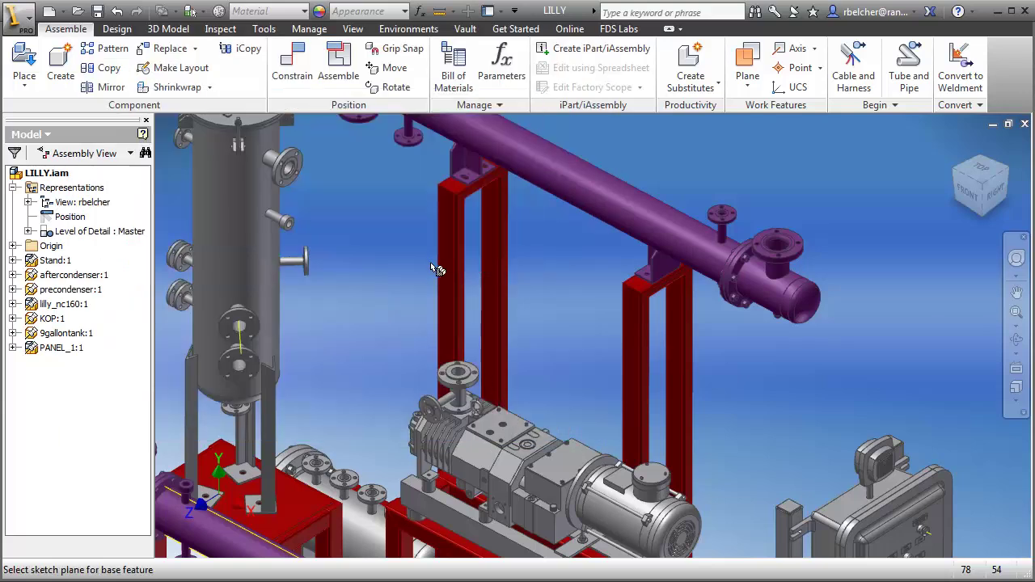
left_click(546, 353)
scroll(542, 317, "up", 3)
middle_click_drag(552, 296, 547, 371)
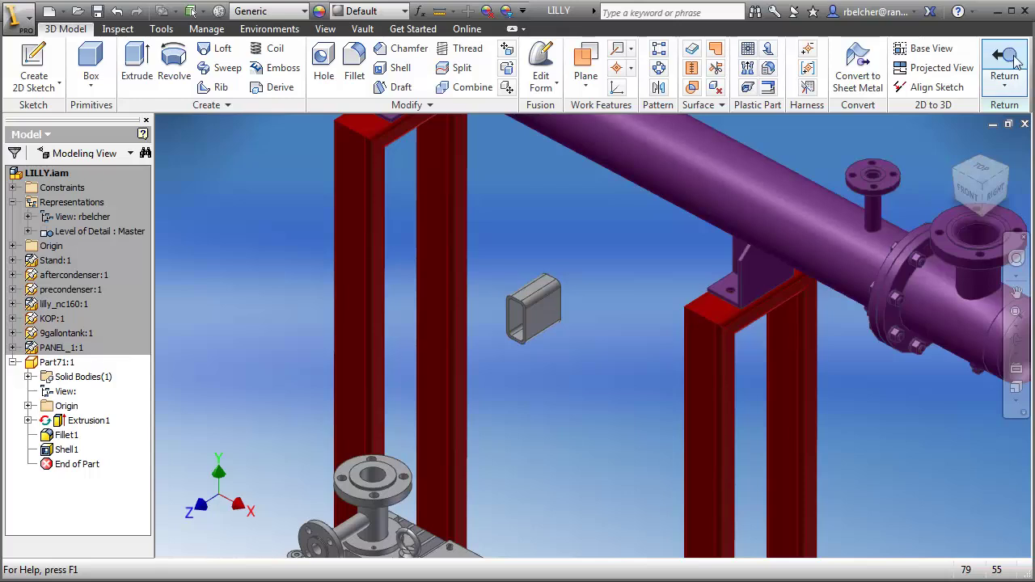
scroll(516, 273, "down", 3)
middle_click_drag(484, 285, 522, 292)
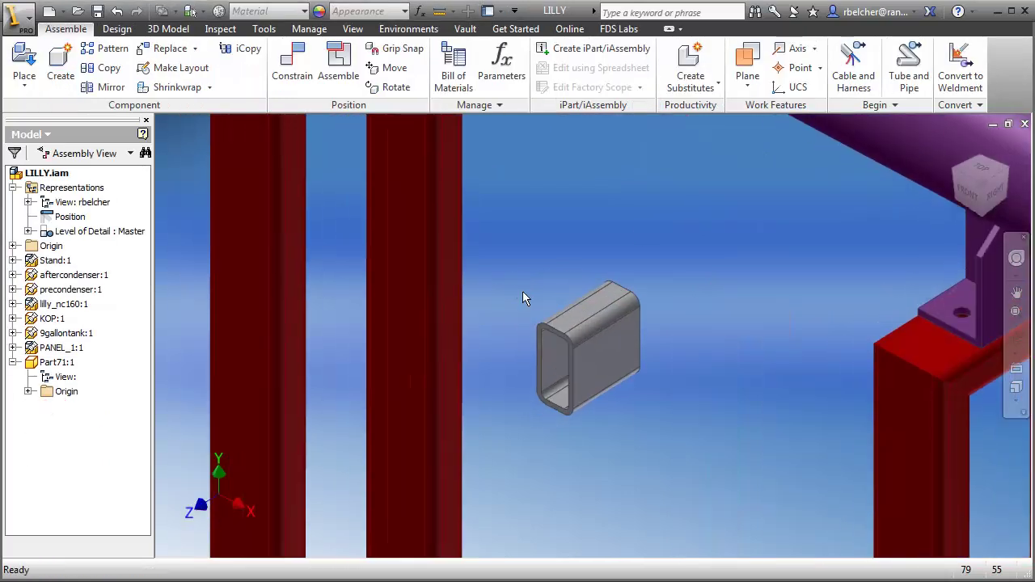
middle_click_drag(503, 247, 468, 262)
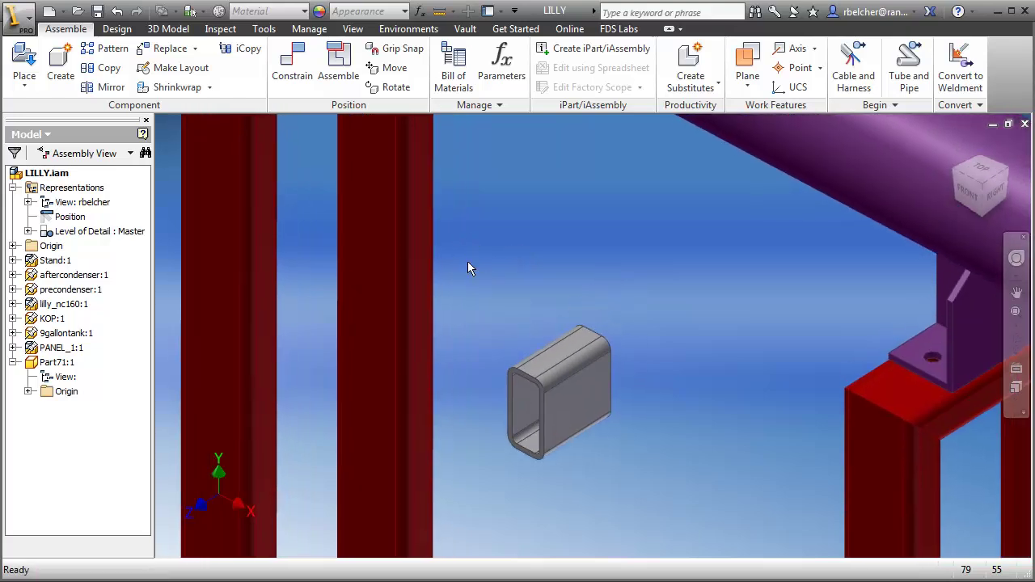
- Mate the tube's open end face to the inner face of the adjacent frame's rear post with a 0.000 in offset
key("c")
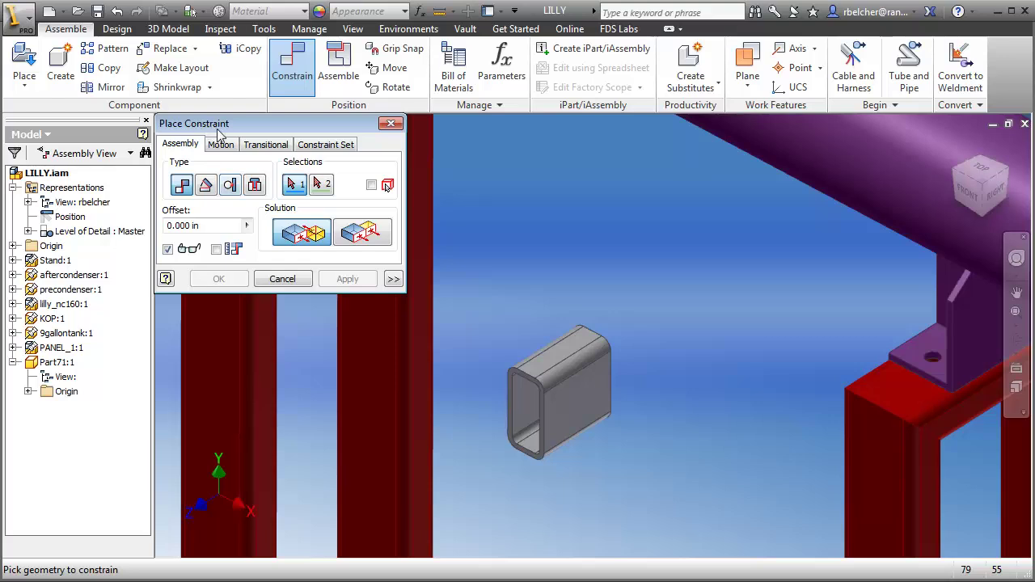
scroll(495, 444, "down", 3)
middle_click_drag(495, 444, 622, 443)
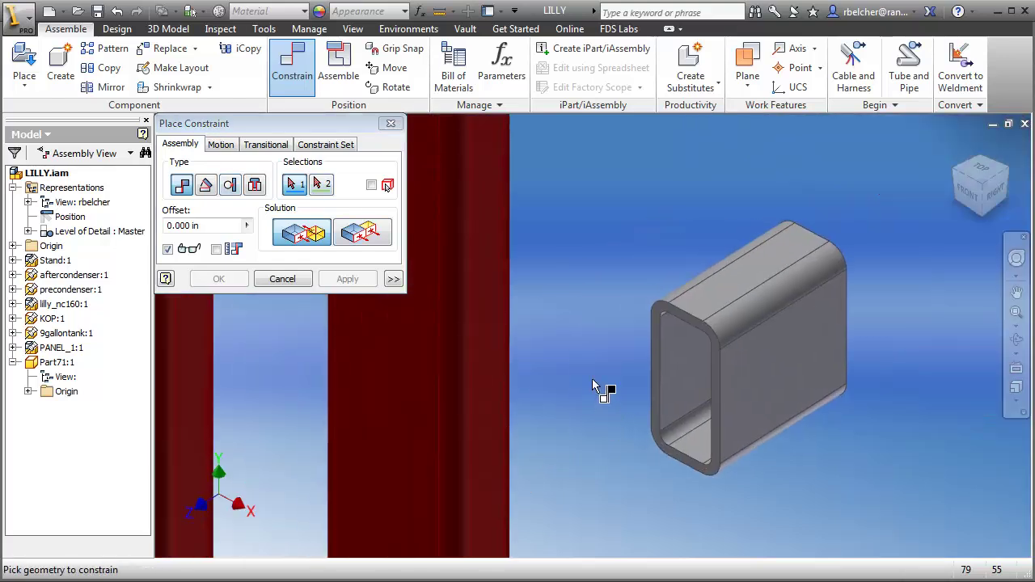
scroll(638, 380, "up", 2)
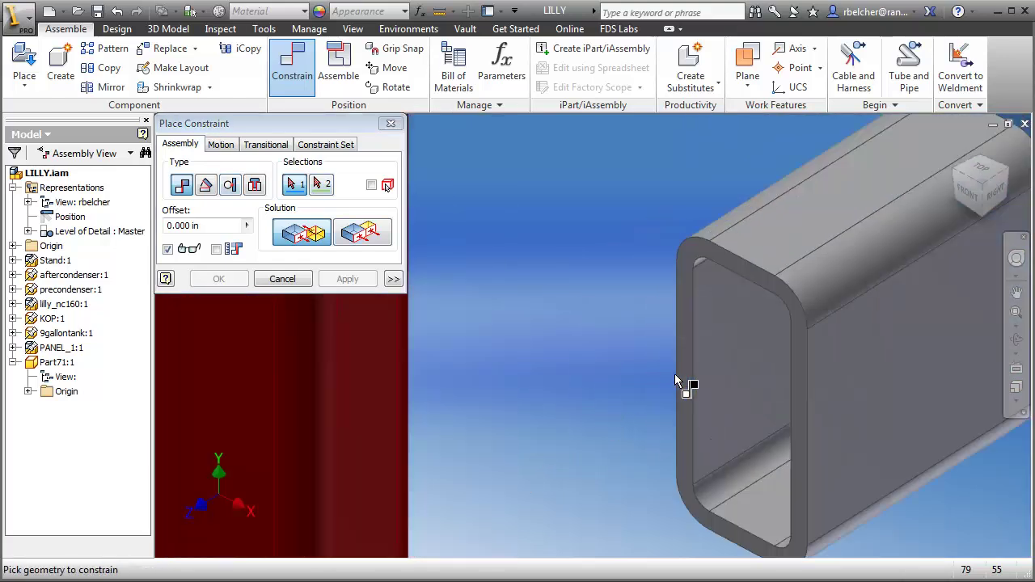
left_click(693, 388)
scroll(566, 387, "down", 2)
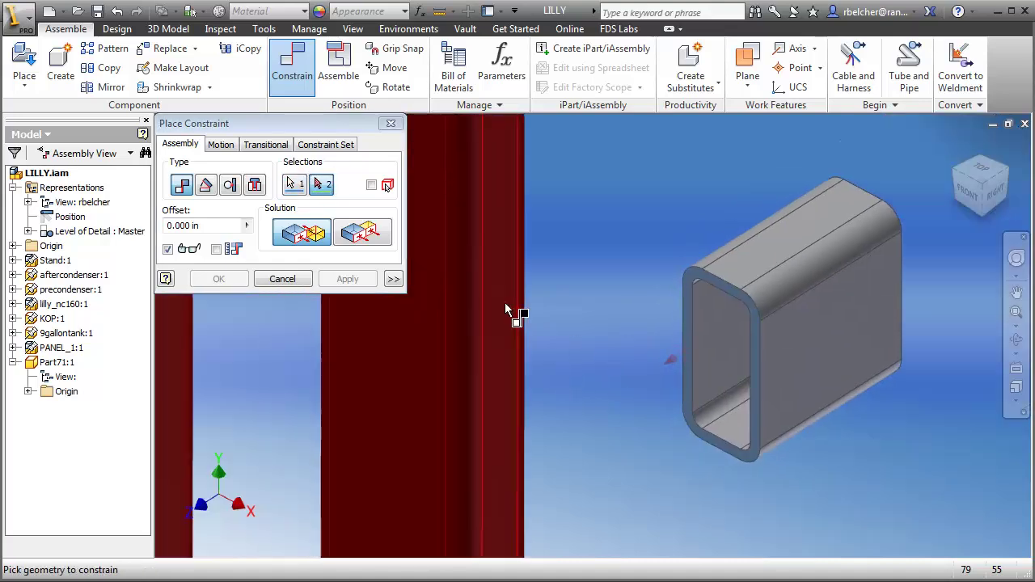
left_click(500, 313)
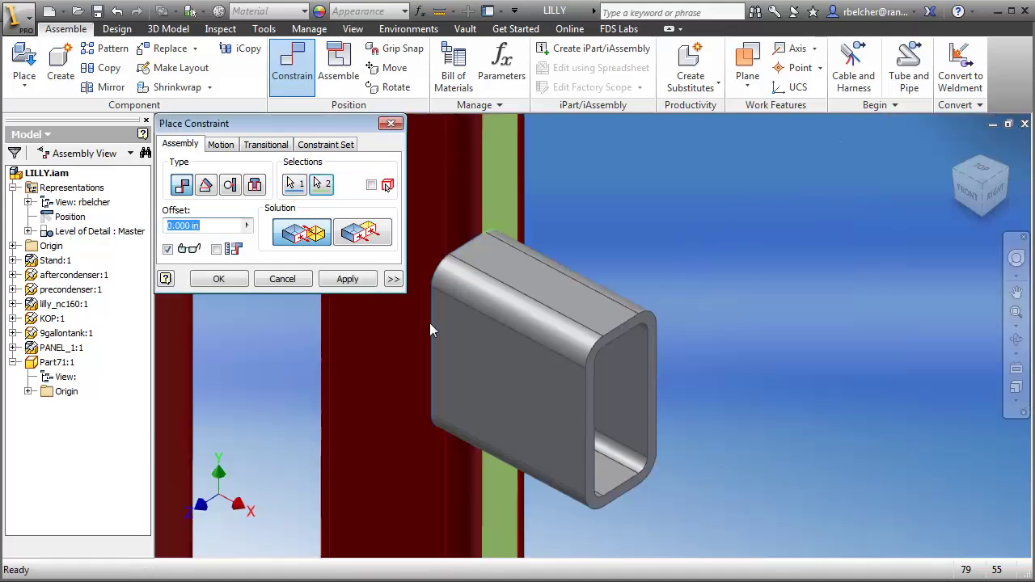
left_click(347, 278)
- Apply a flush constraint between the tube's wide side face and the front face of the same post
left_click(362, 236)
left_click(488, 399)
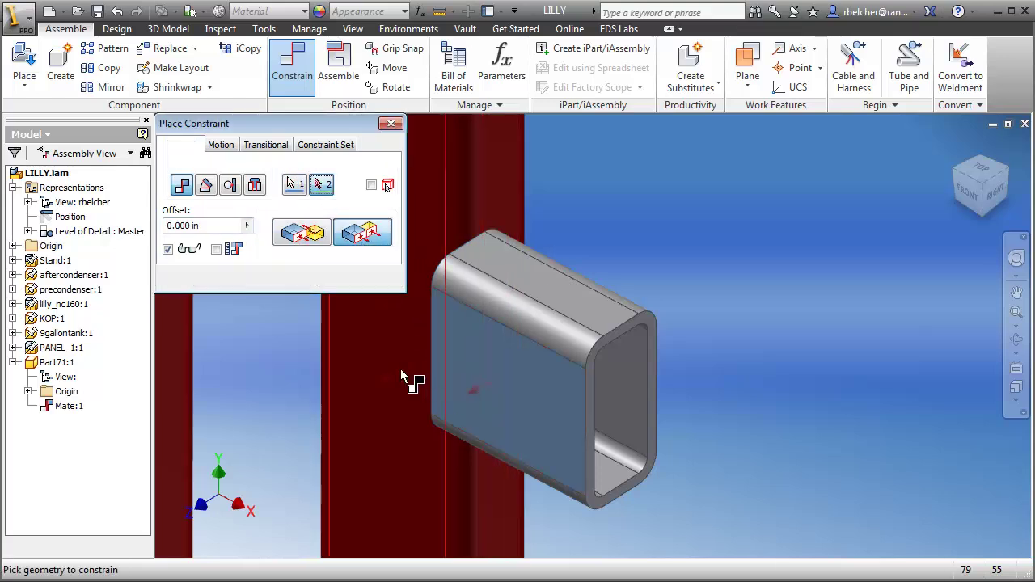
left_click(359, 371)
left_click(218, 283)
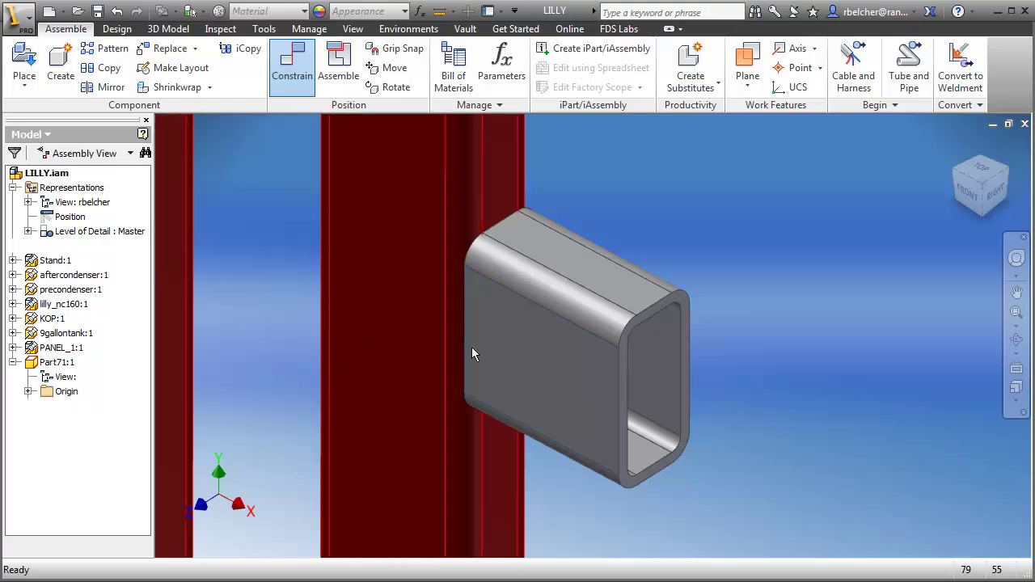
- Slide the constrained tube slightly along the post and make the tube part adaptive in the assembly
scroll(646, 355, "down", 4)
middle_click_drag(685, 358, 547, 351)
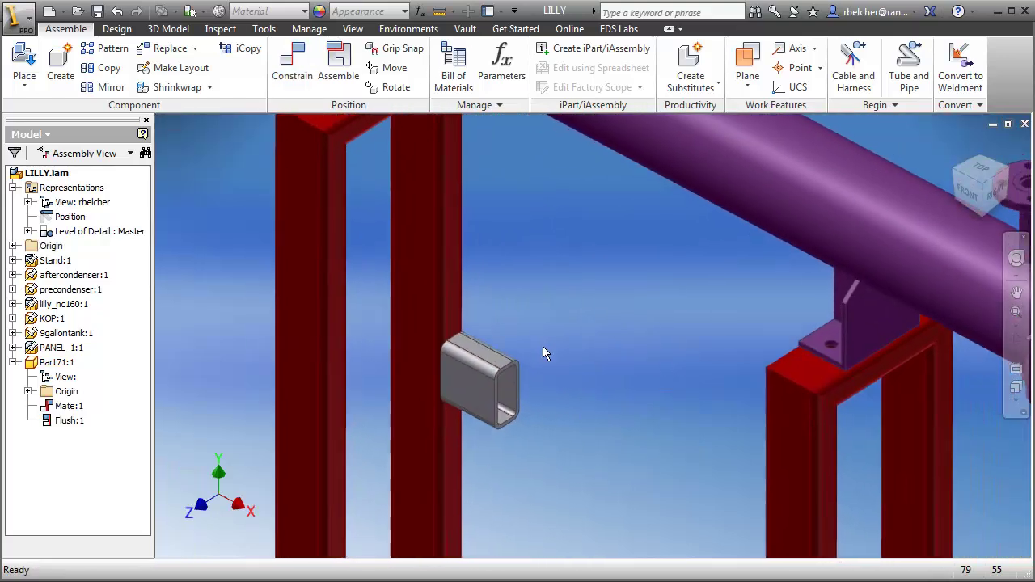
mouse_move(482, 369)
left_mouse_down()
mouse_move(482, 285)
mouse_move(484, 365)
left_mouse_up()
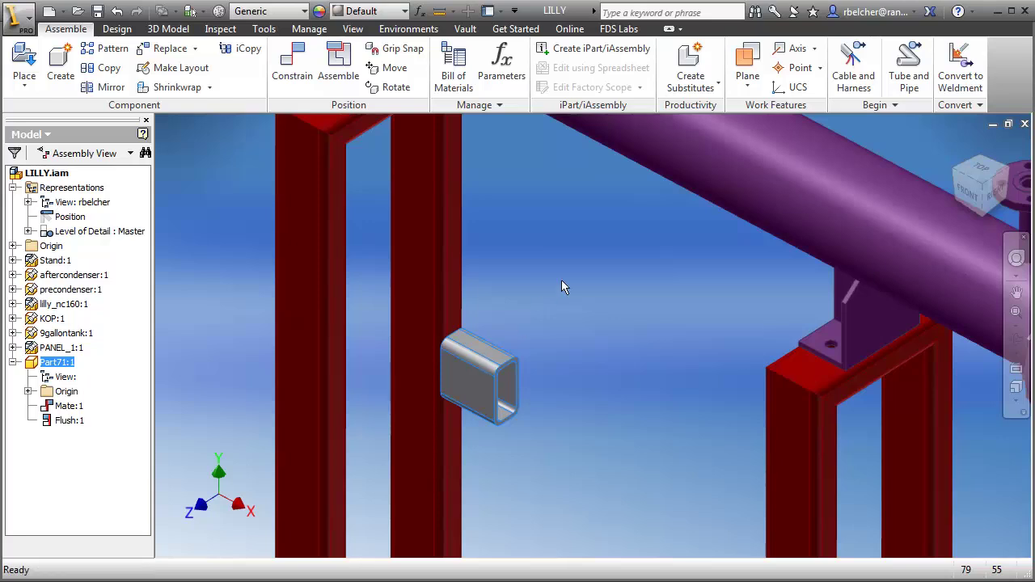
left_click(37, 363)
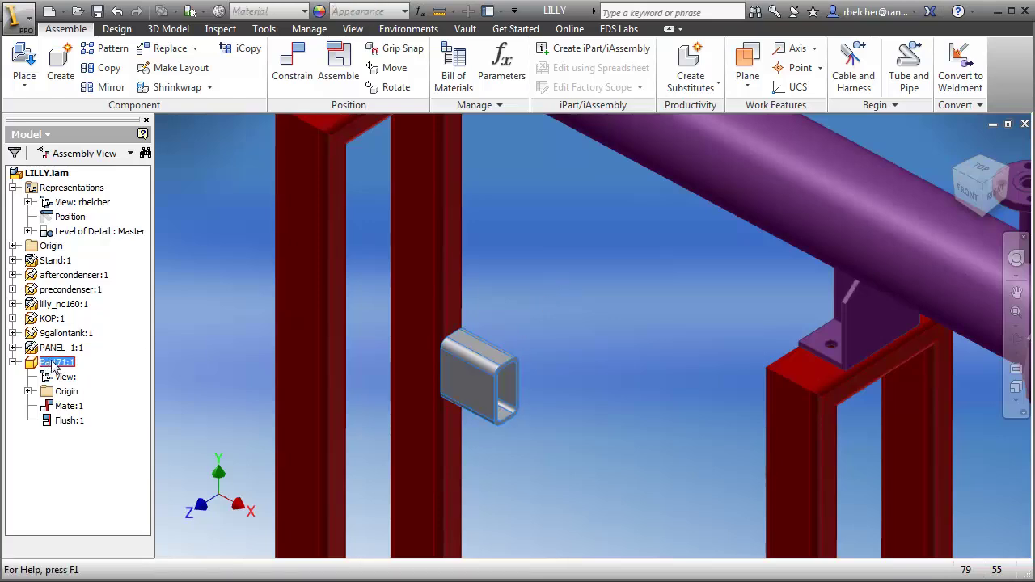
right_click(54, 365)
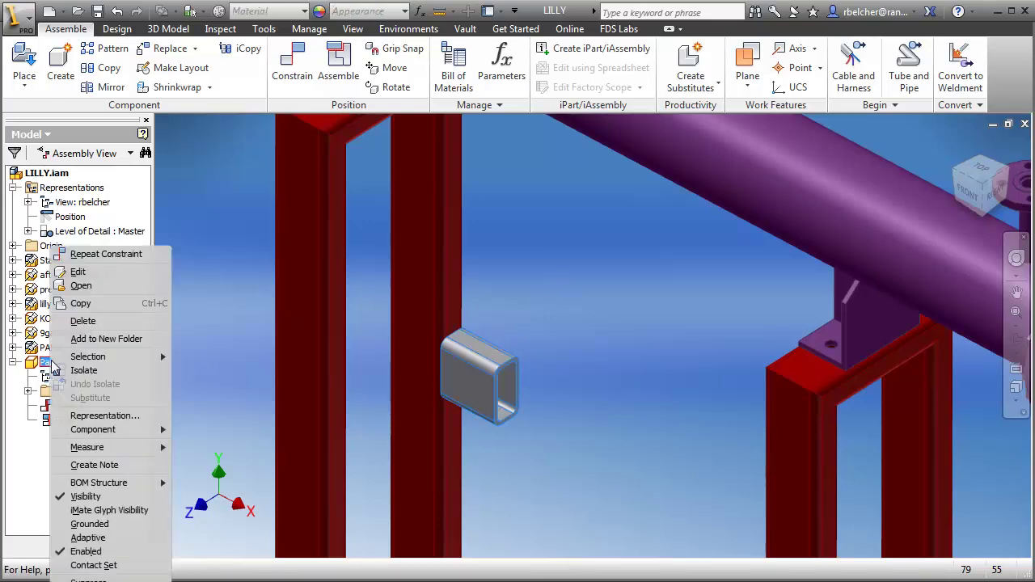
left_click(88, 538)
left_click(556, 296)
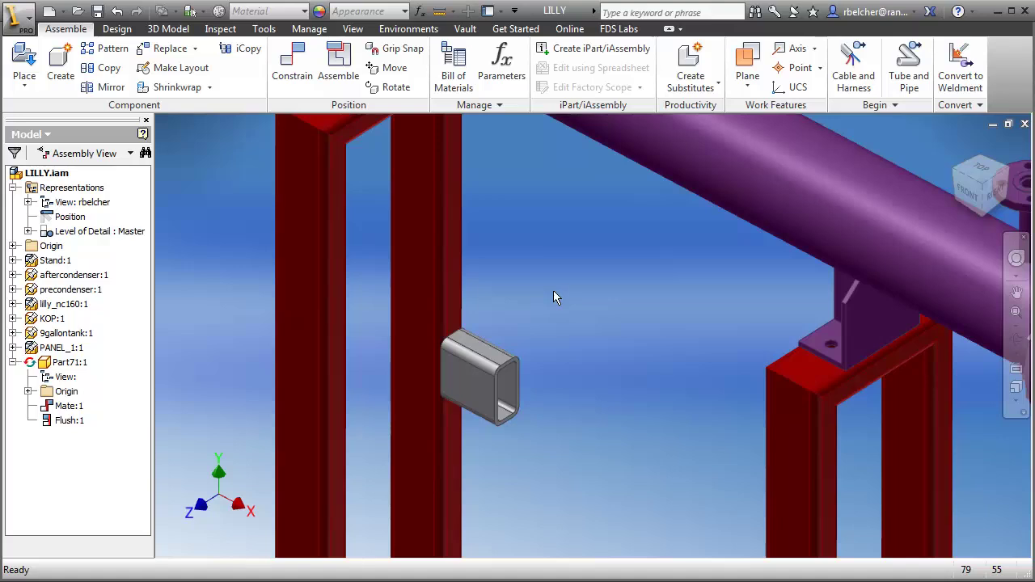
- Mate the tube's free end face to the facing side of the opposite frame's post with a 0.000 in offset
middle_click_drag(594, 338, 572, 291)
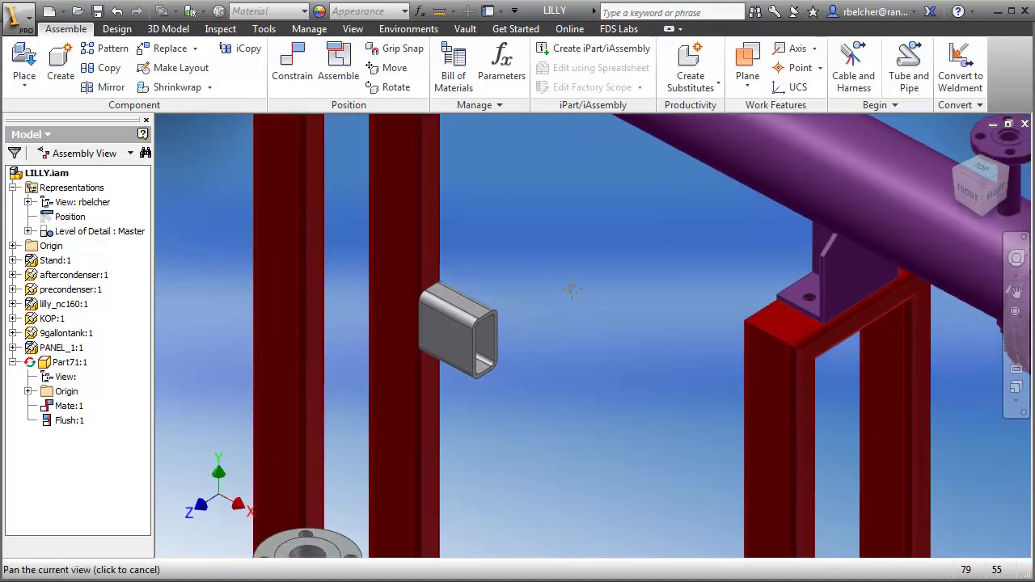
key("c")
scroll(503, 342, "up", 5)
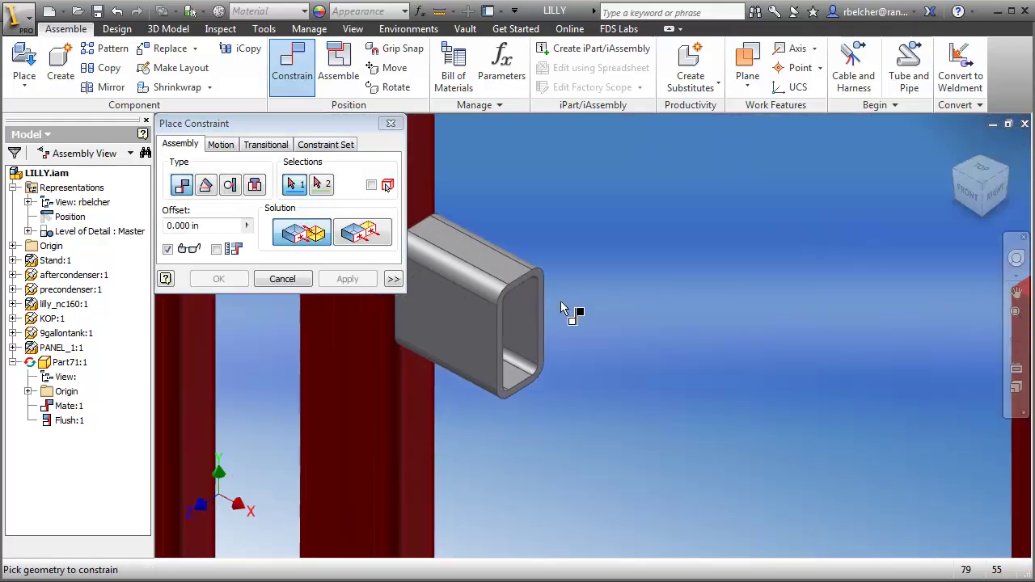
left_click(521, 262)
scroll(559, 314, "down", 5)
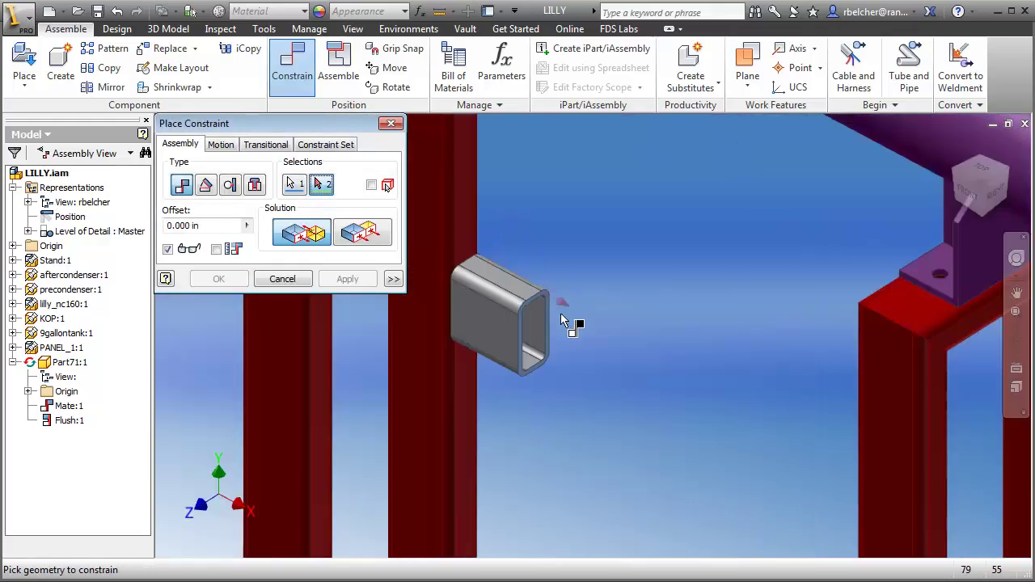
middle_click_drag(572, 336, 641, 378, "shift")
scroll(734, 372, "up", 3)
left_click(766, 373)
scroll(671, 372, "down", 3)
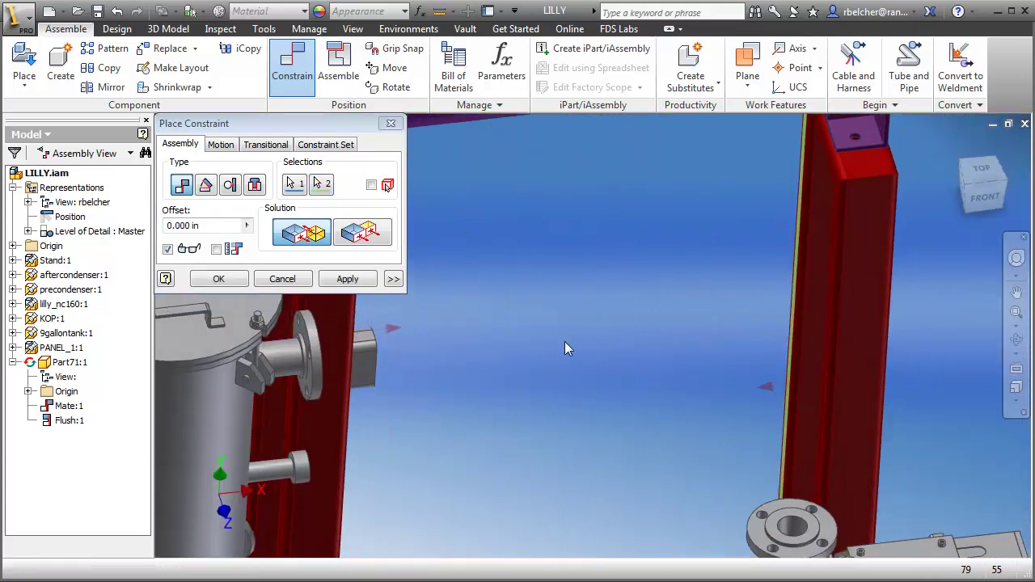
left_click(236, 279)
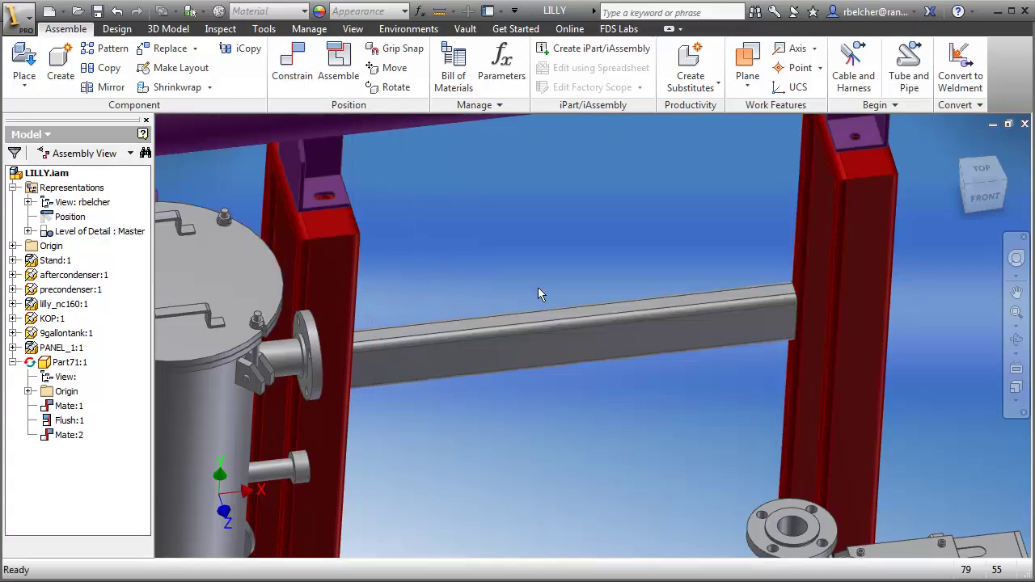
middle_click_drag(605, 377, 551, 410, "shift")
middle_click_drag(466, 325, 558, 245)
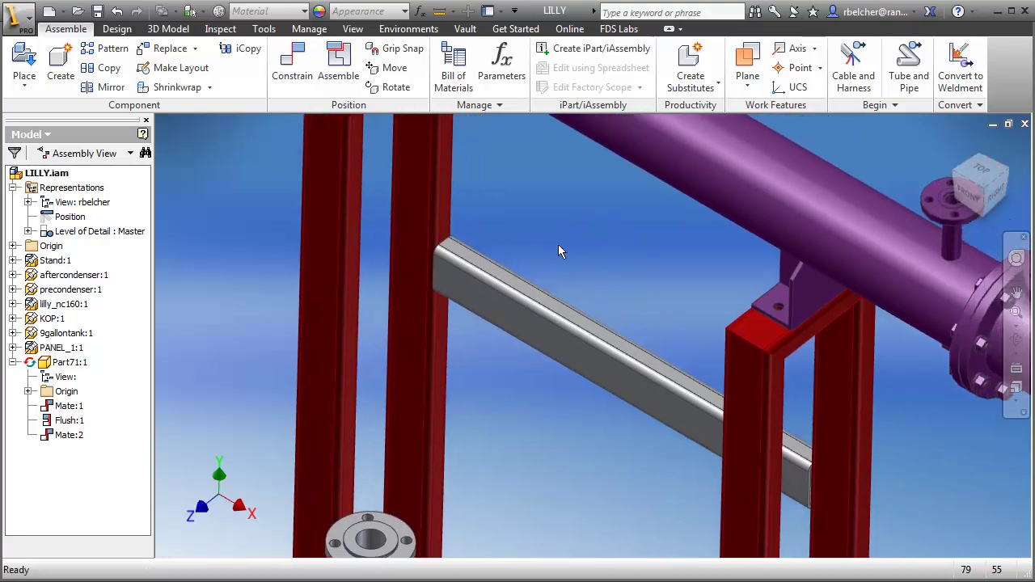
middle_click_drag(513, 218, 520, 242)
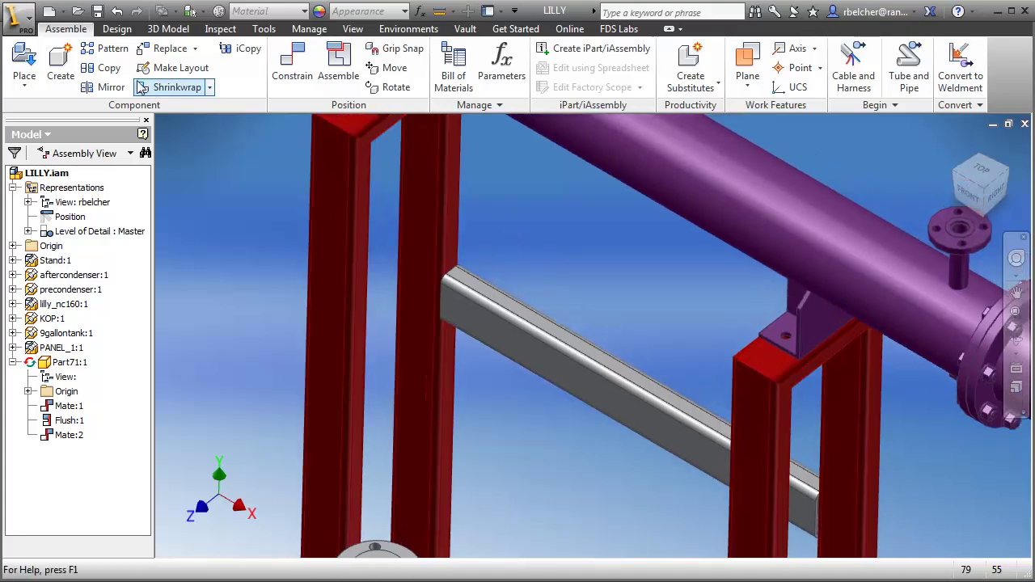
- Set up a two-column rectangular component pattern of the grey tube, running along the short edge at the tube's end
left_click(106, 53)
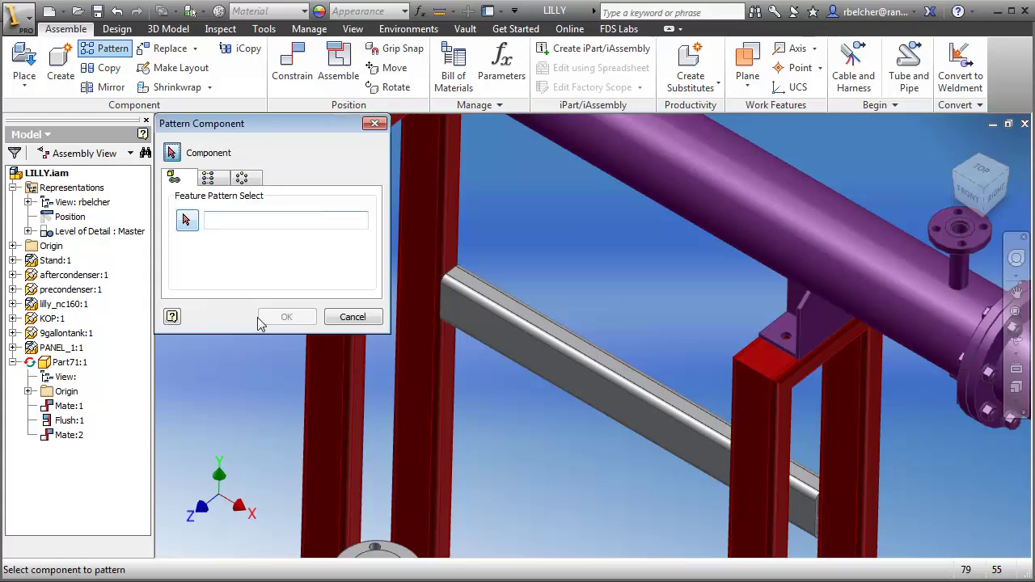
left_click(520, 303)
middle_click_drag(514, 232, 559, 228)
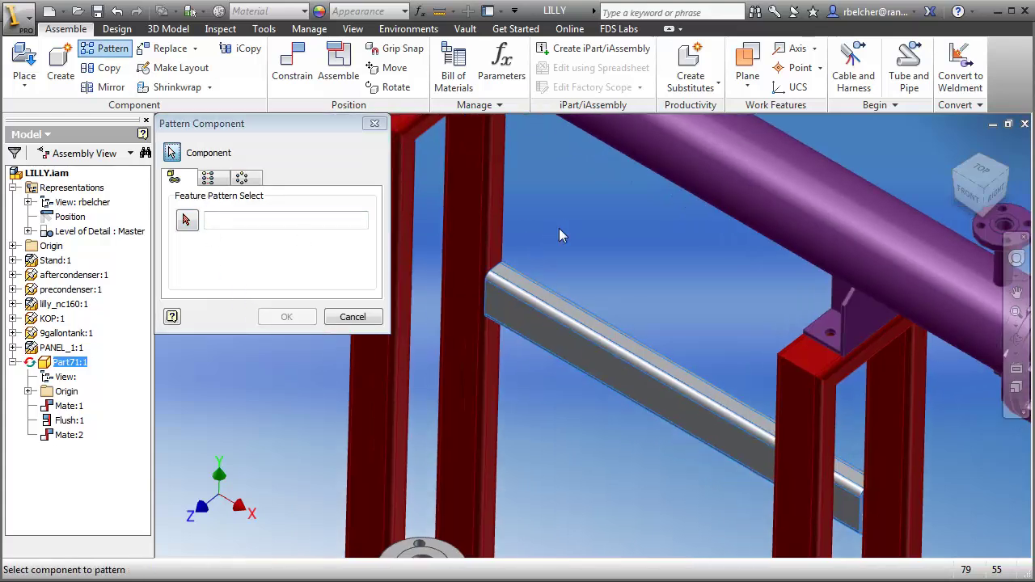
left_click(211, 178)
left_click(184, 221)
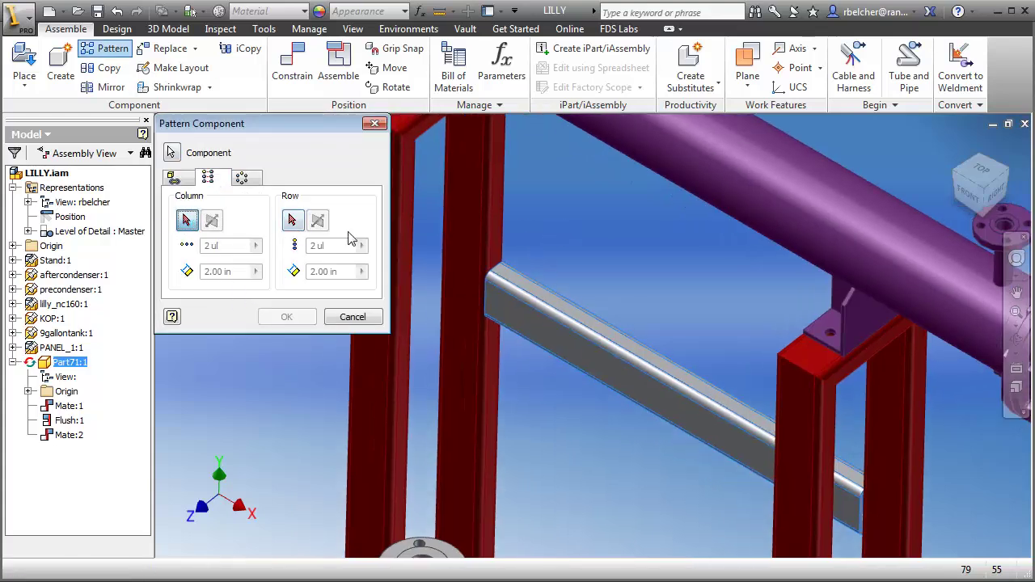
left_click(497, 271)
middle_click_drag(591, 221, 629, 186)
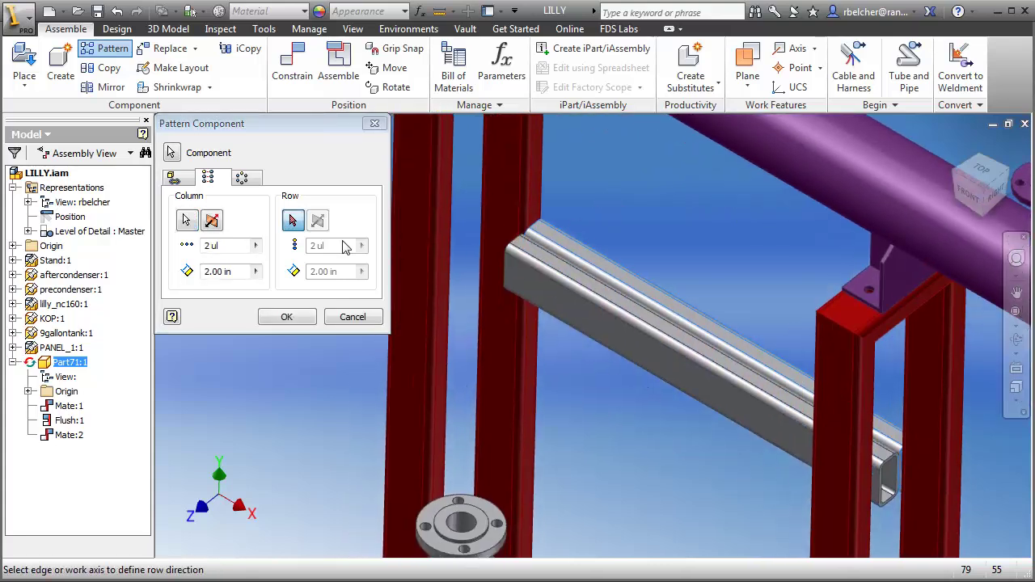
- Set the column spacing to 9.375 in by measuring between the frame's rear and front posts, and create the pattern
left_click(226, 275)
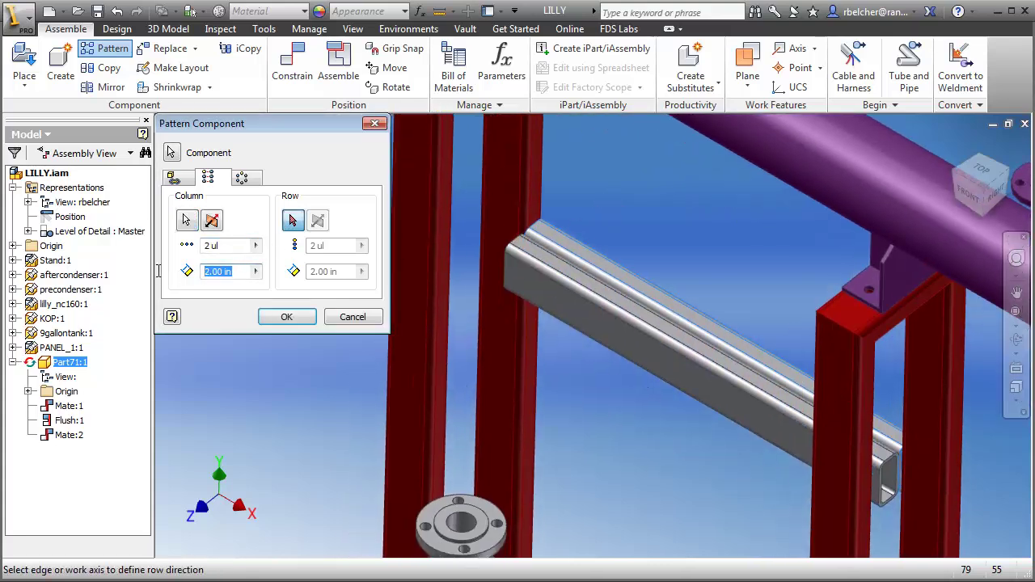
right_click(224, 273)
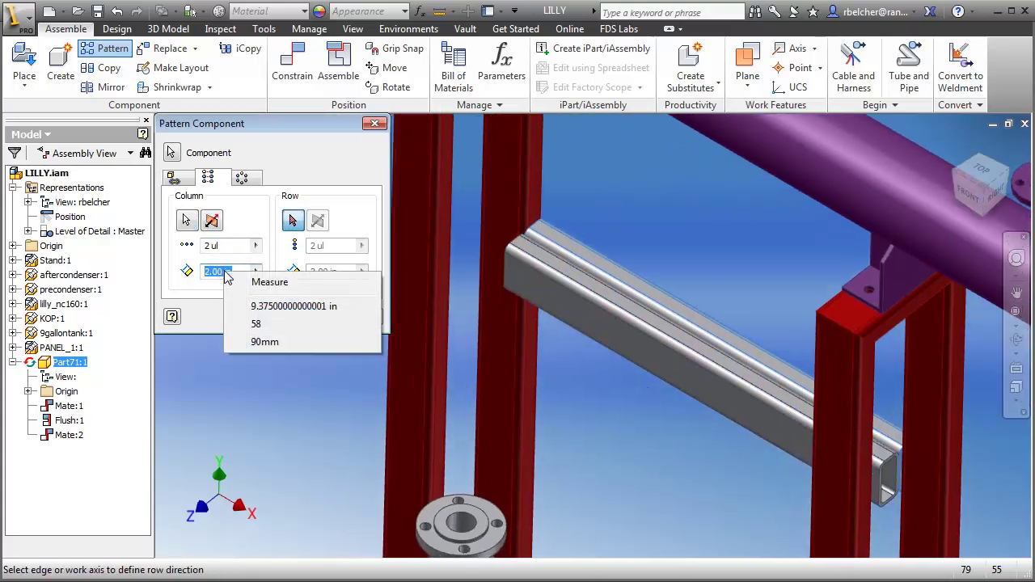
left_click(271, 283)
left_click(500, 219)
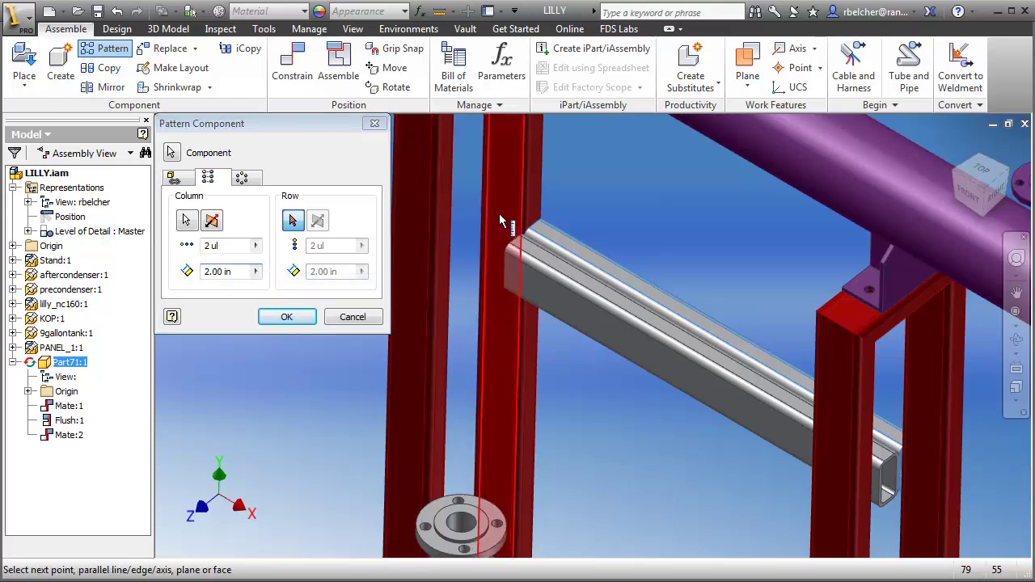
left_click(405, 298)
left_click(284, 320)
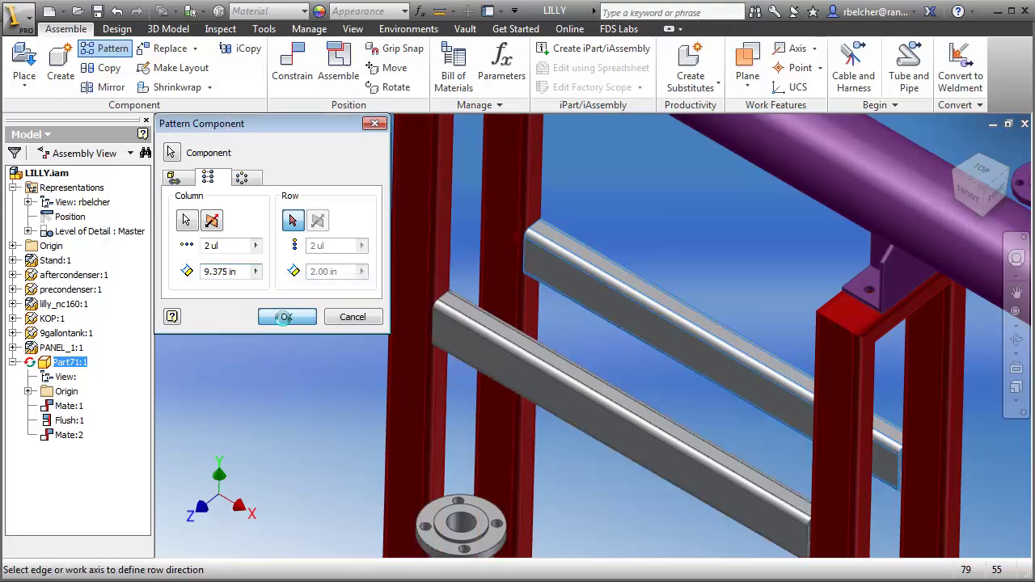
- Place one instance of the Overflow Tank part from the Tanks folder above the two patterned tubes
scroll(246, 384, "down", 3)
middle_click_drag(246, 384, 323, 294)
left_click_drag(518, 246, 502, 275)
middle_click_drag(328, 249, 308, 282)
scroll(309, 284, "up", 4)
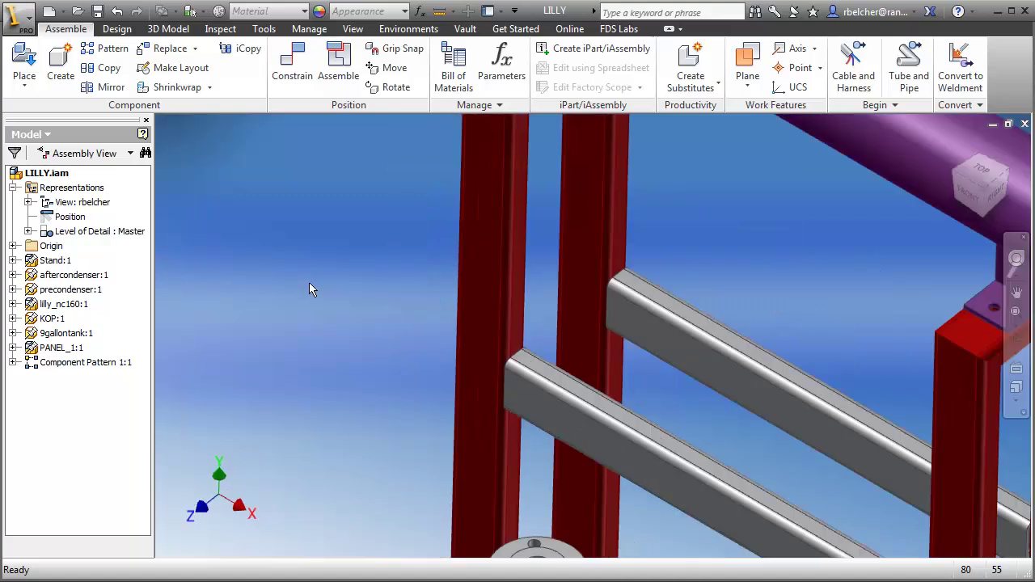
left_click(24, 68)
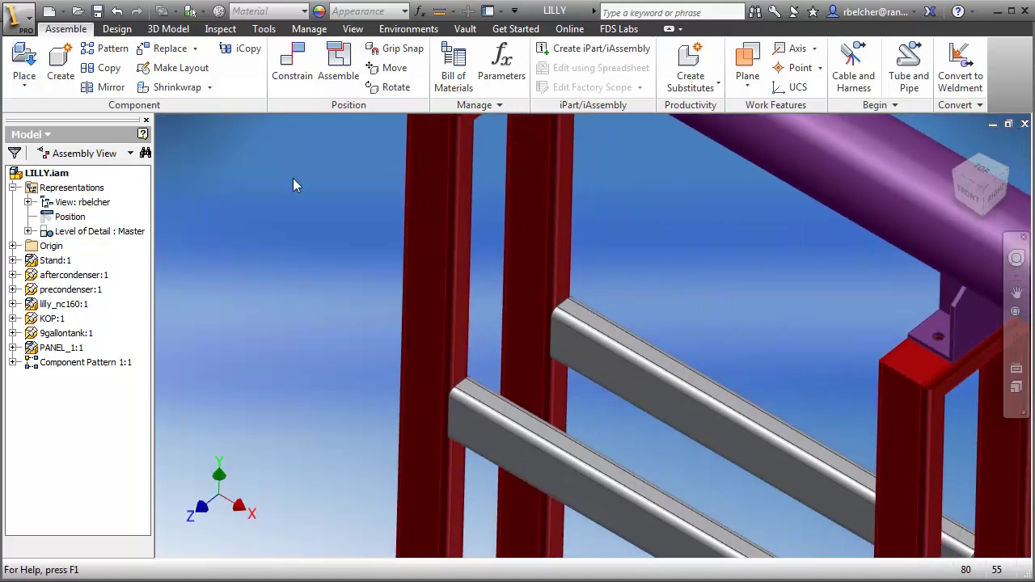
left_click(481, 267)
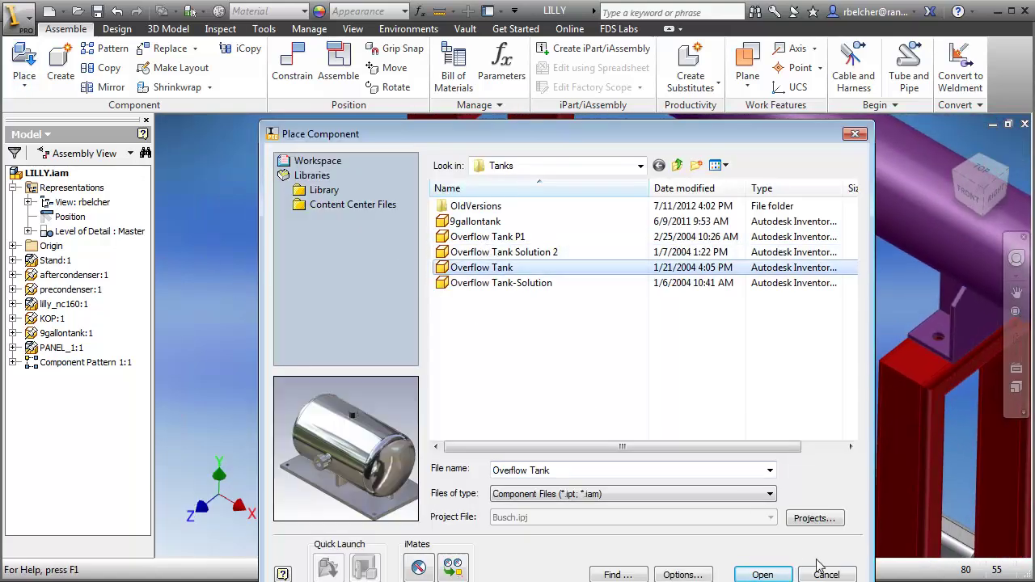
left_click(763, 575)
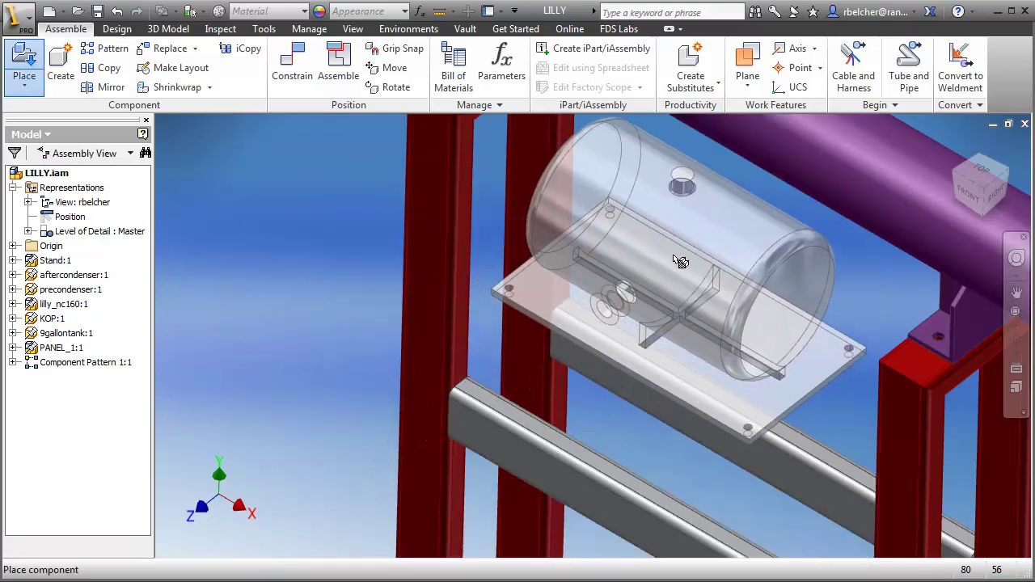
left_click(661, 236)
right_click(273, 220)
left_click(324, 211)
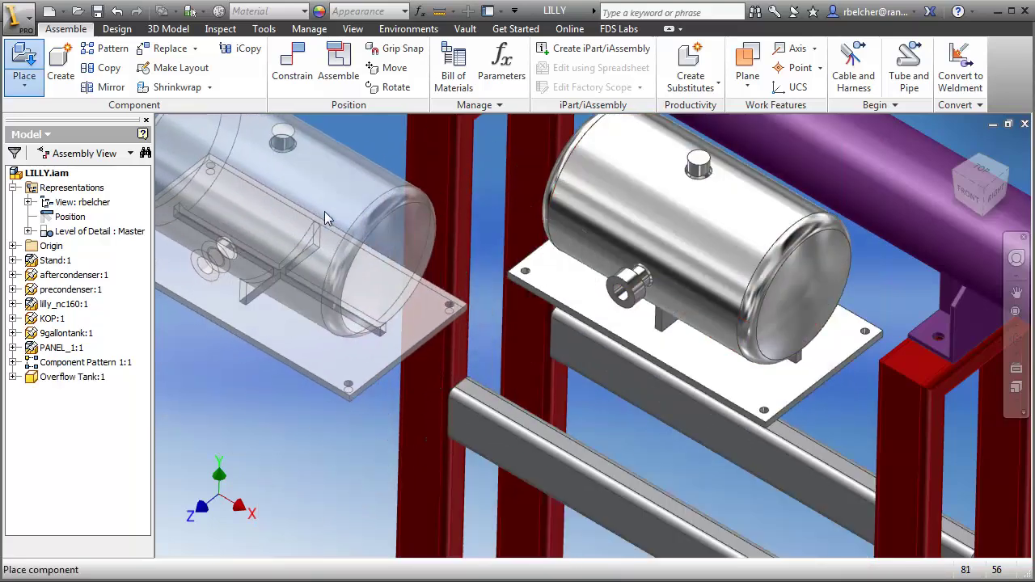
- Mate the underside of the overflow tank's base plate to the top face of a support tube with a 0.000 in offset
middle_click_drag(333, 266, 253, 266)
key("c")
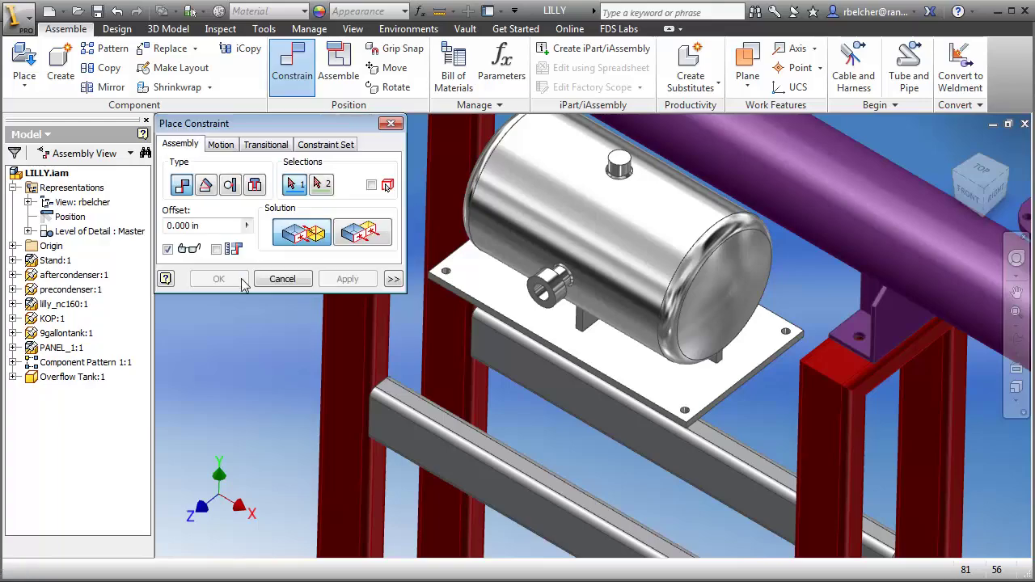
middle_click_drag(271, 371, 272, 330, "shift")
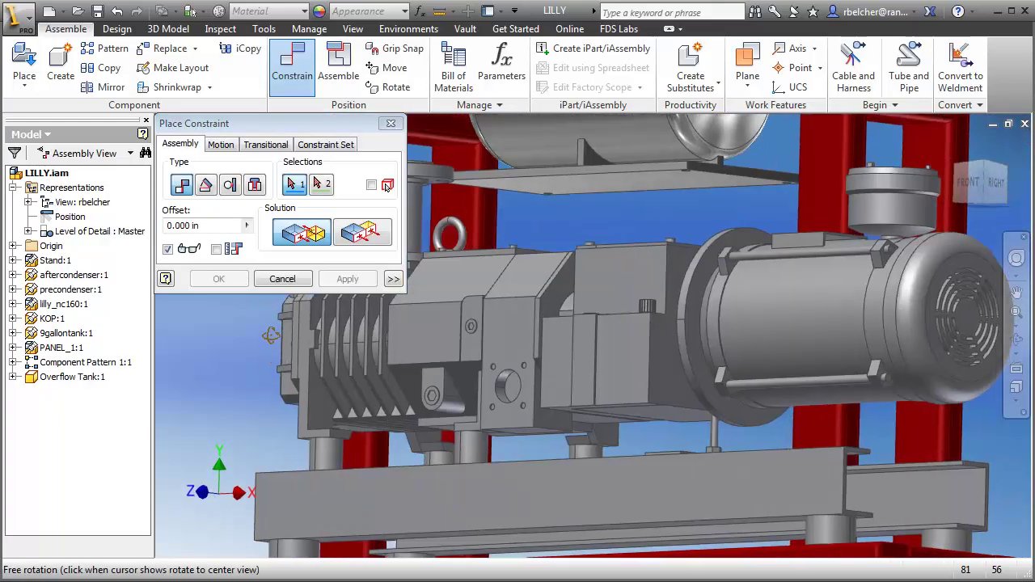
left_click(629, 193)
middle_click_drag(644, 224, 607, 296, "shift")
scroll(512, 457, "up", 3)
left_click(520, 483)
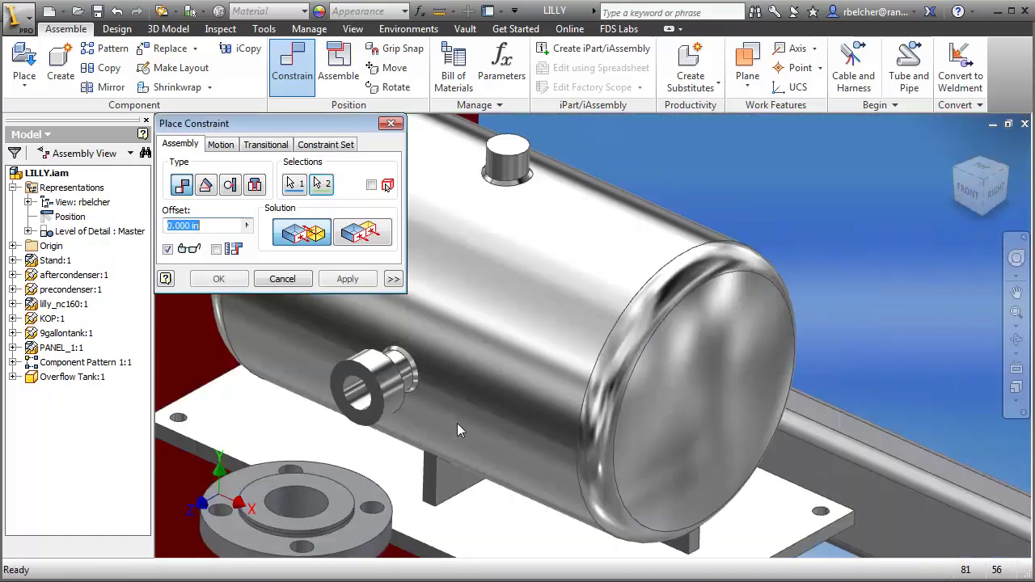
left_click(336, 280)
- Apply a flush constraint with 0.000 in offset between the base plate's long front edge face and the front tube's outer face
left_click(360, 236)
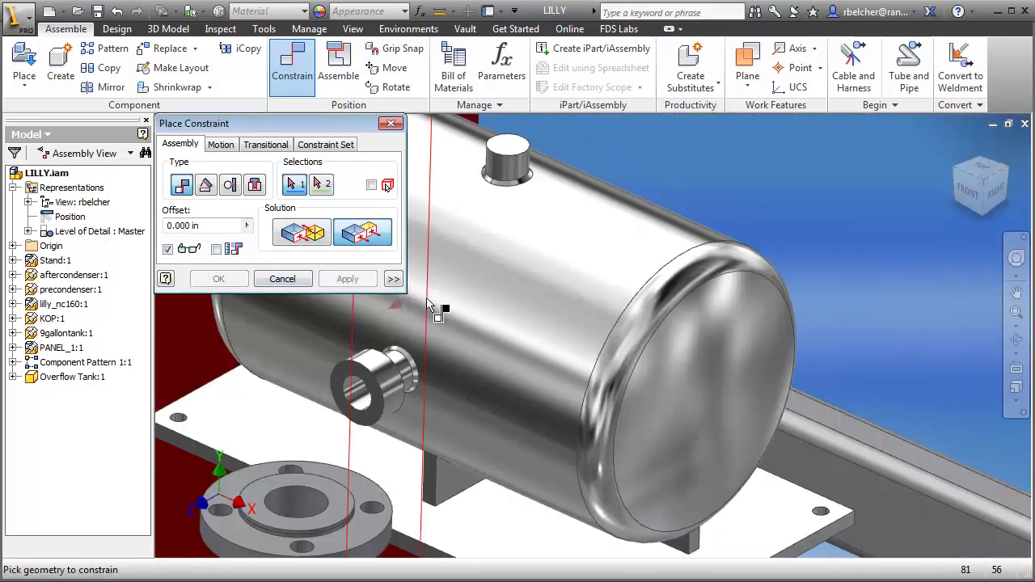
middle_click_drag(460, 286, 619, 169)
left_click(376, 343)
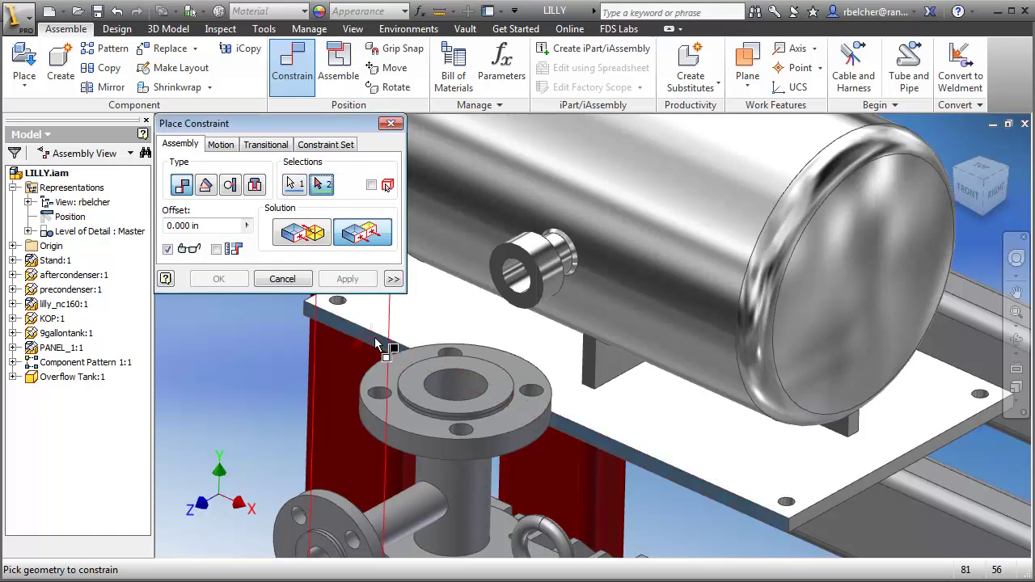
middle_click_drag(672, 455, 484, 320)
left_click(730, 411)
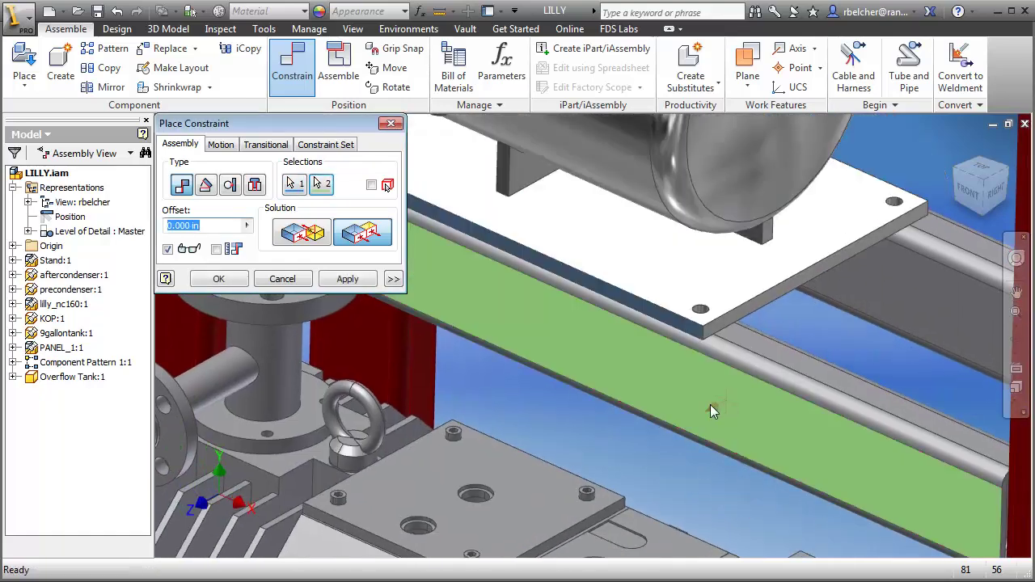
left_click(221, 282)
- Slide the constrained overflow tank along the support tubes to a position between the red frames
scroll(435, 297, "down", 3)
middle_click_drag(426, 271, 443, 361)
scroll(429, 340, "down", 3)
left_click_drag(483, 351, 571, 282)
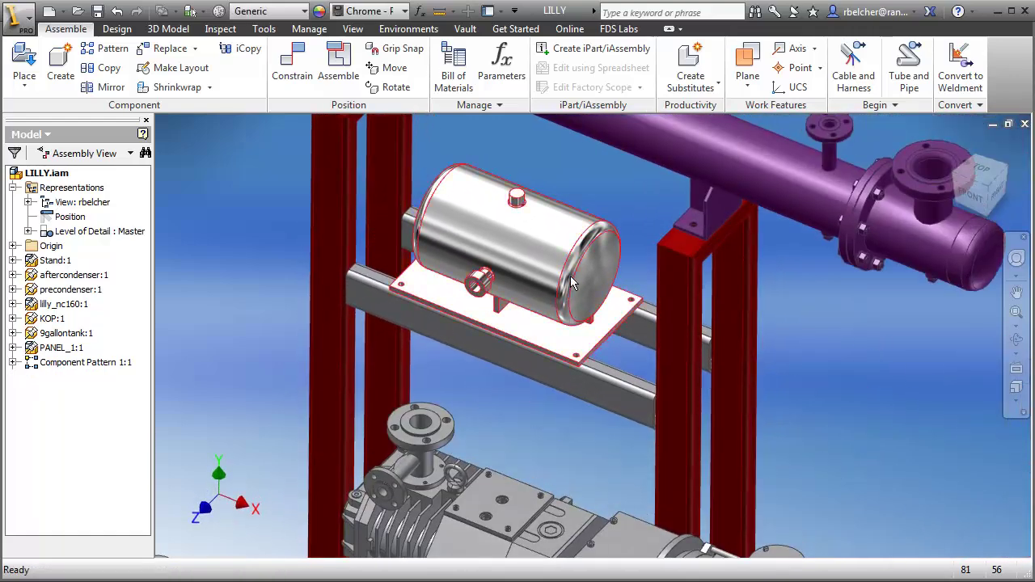
middle_click_drag(573, 161, 594, 201)
mouse_move(615, 431)
left_mouse_down()
mouse_move(612, 453)
mouse_move(606, 425)
left_mouse_up()
left_click(270, 363)
- Create a tube and pipe run with the file names LILLY.Tube and Pipe Runs05 and LILLY.Run10
scroll(270, 363, "down", 3)
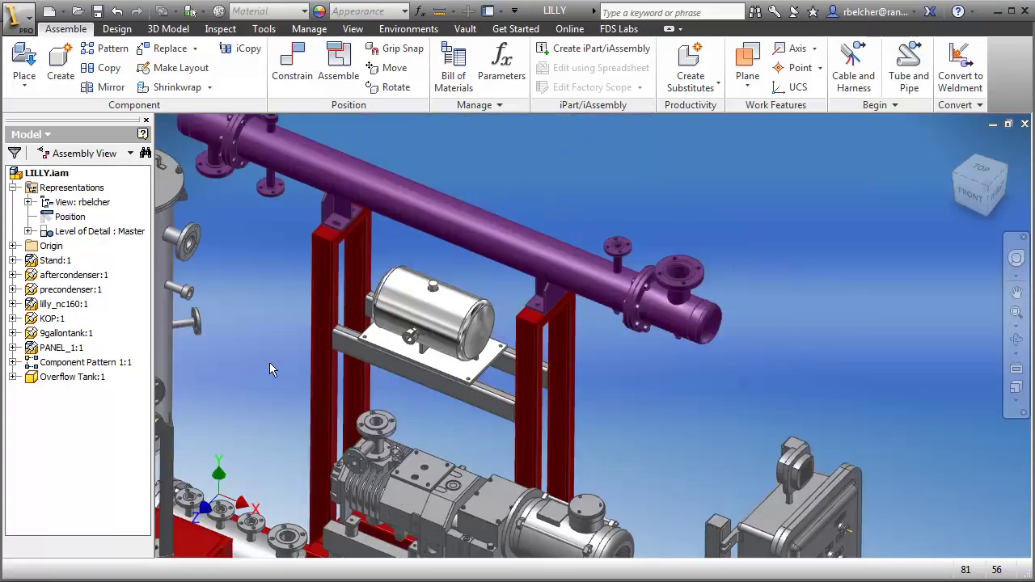
middle_click_drag(269, 362, 427, 346, "shift")
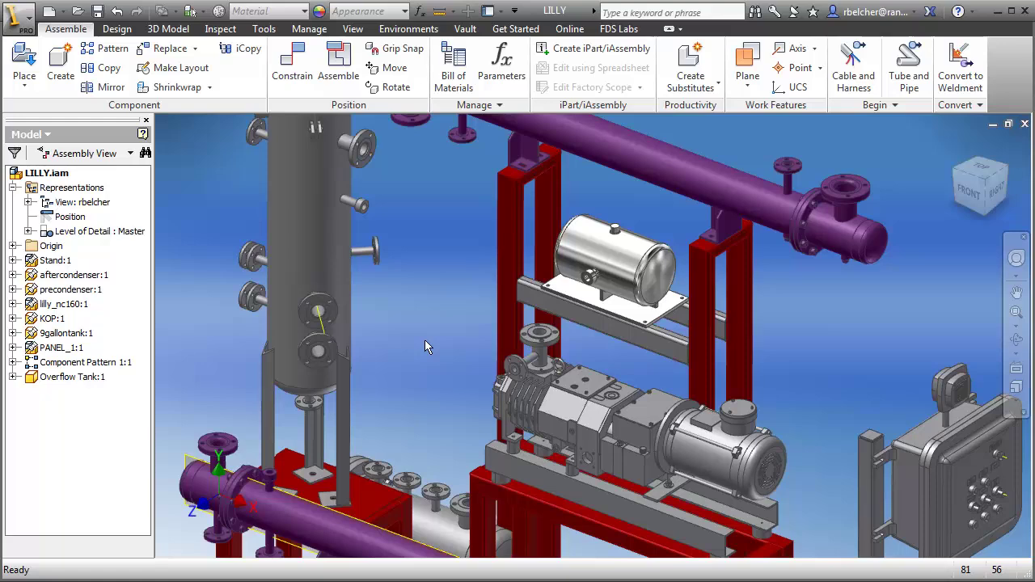
middle_click_drag(416, 318, 407, 359, "shift")
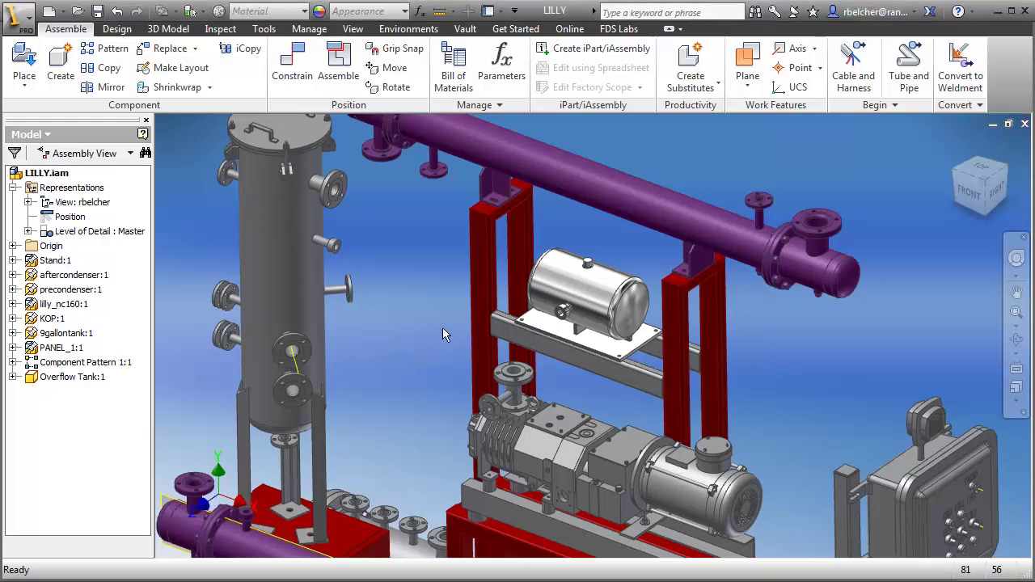
scroll(400, 254, "up", 5)
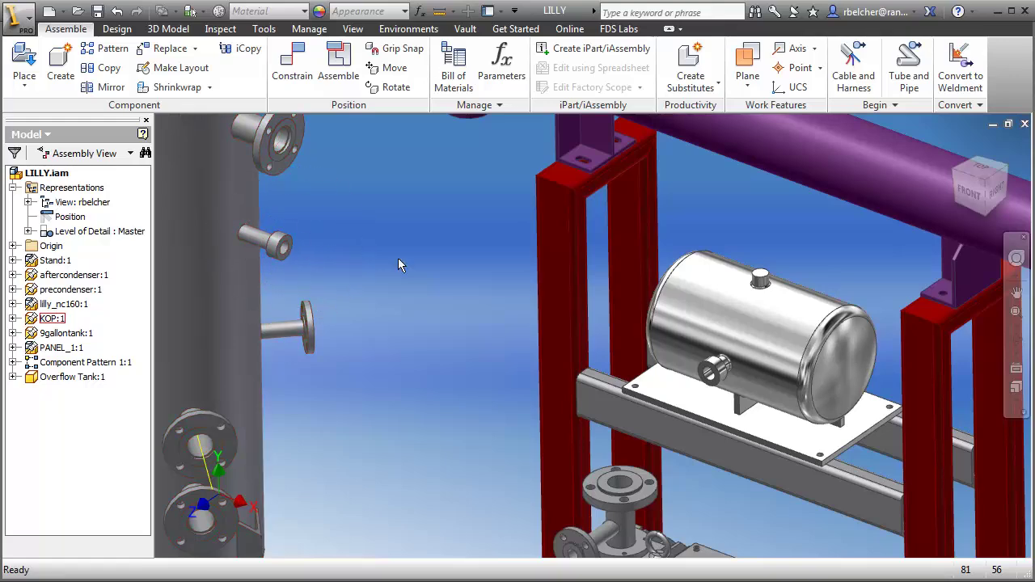
scroll(380, 251, "down", 3)
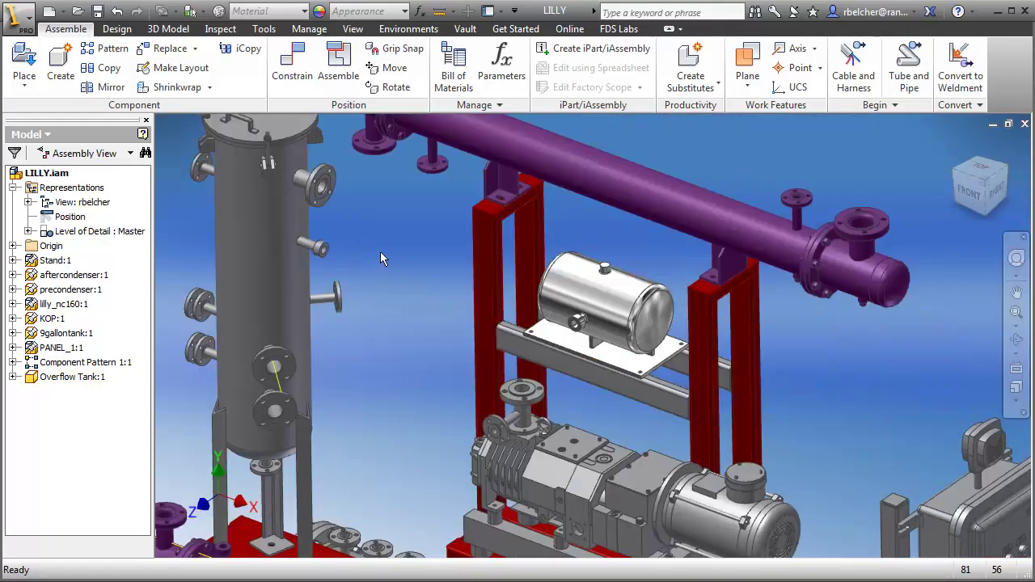
left_click(908, 74)
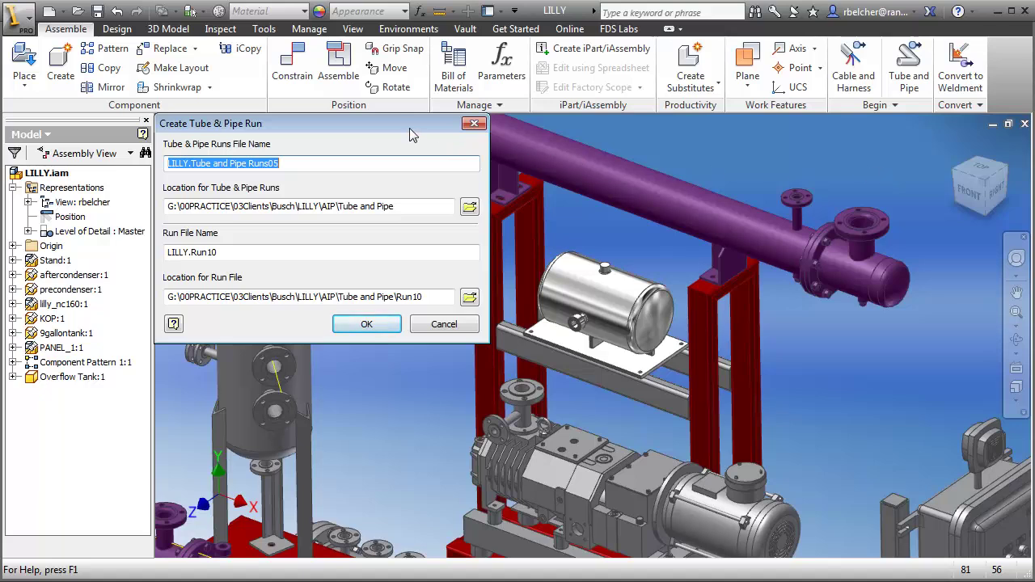
left_click(367, 324)
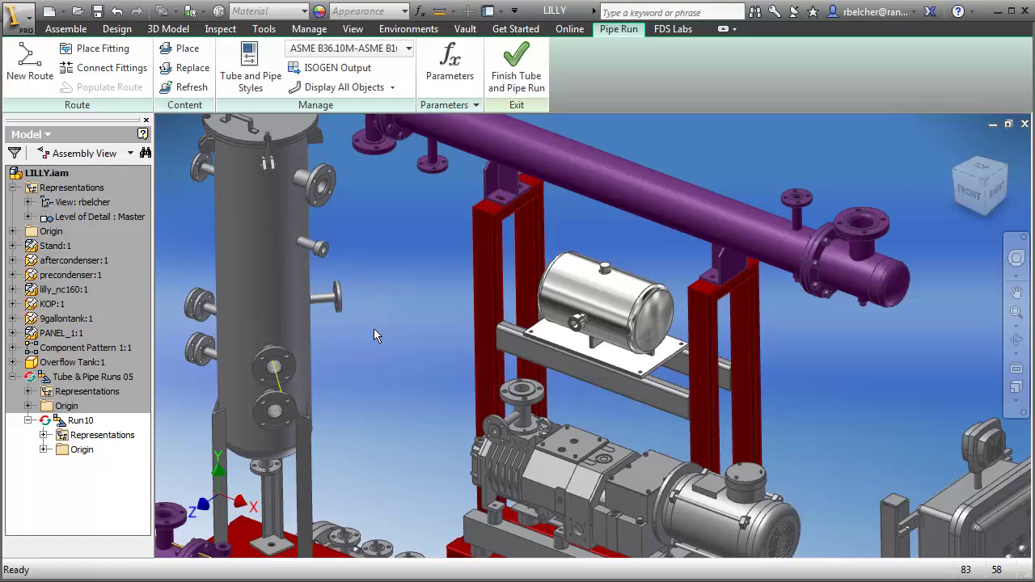
- Set the nominal diameter of the active ASME B36.10M-ASME B16.11 threaded steel pipe style to 1 in and save the style
left_click(250, 67)
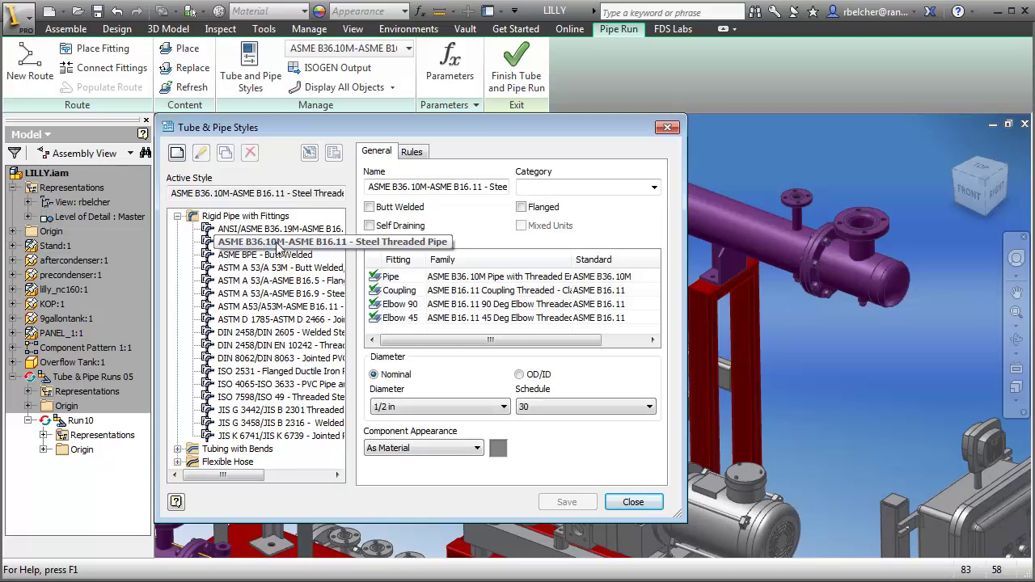
left_click(434, 407)
left_click(385, 443)
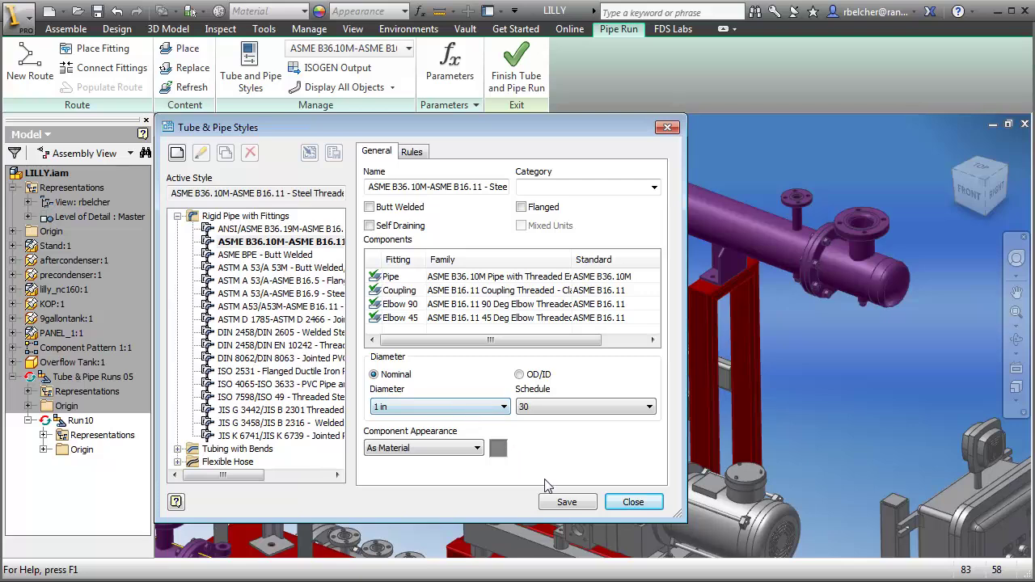
left_click(568, 501)
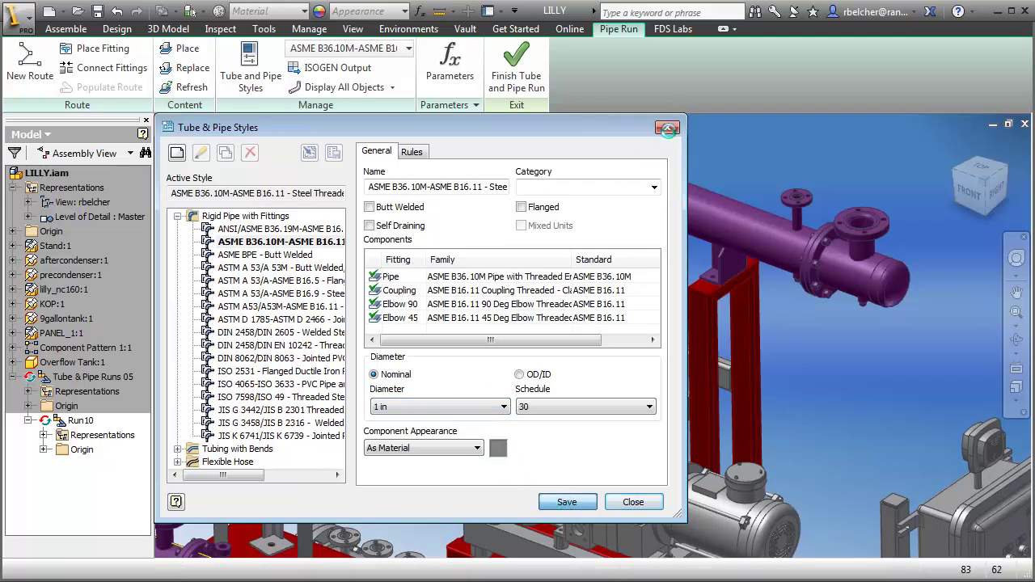
left_click(667, 129)
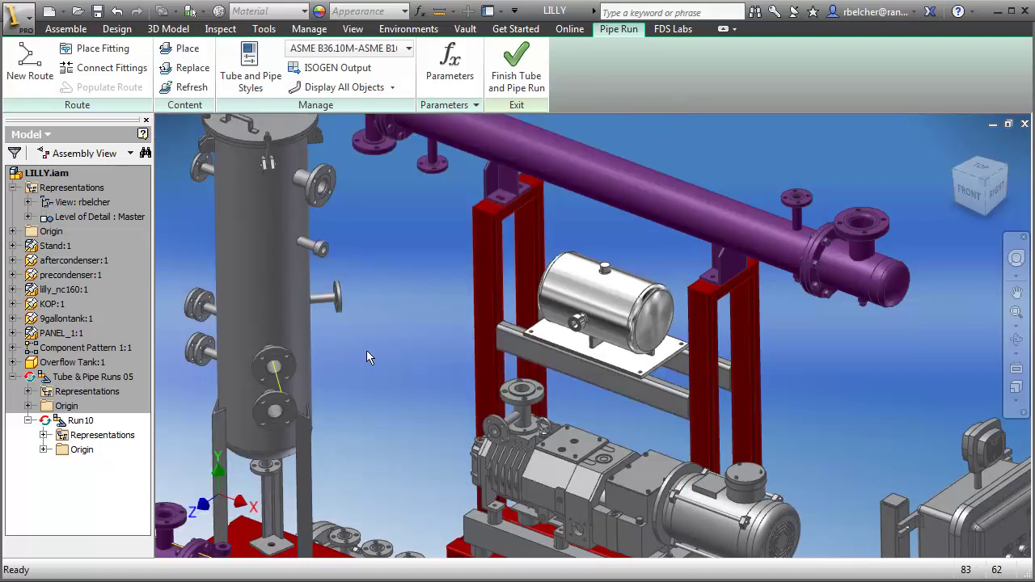
- Start a new route in Run10 from the vessel's small upper side nozzle to the overflow tank's front port
left_click(30, 64)
left_click(355, 227)
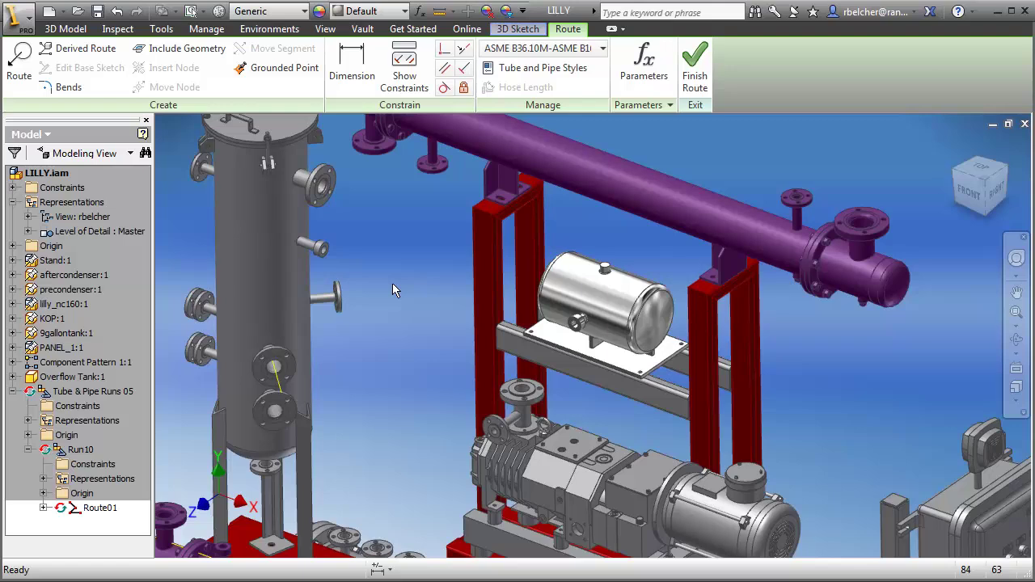
left_click(19, 64)
left_click(324, 249)
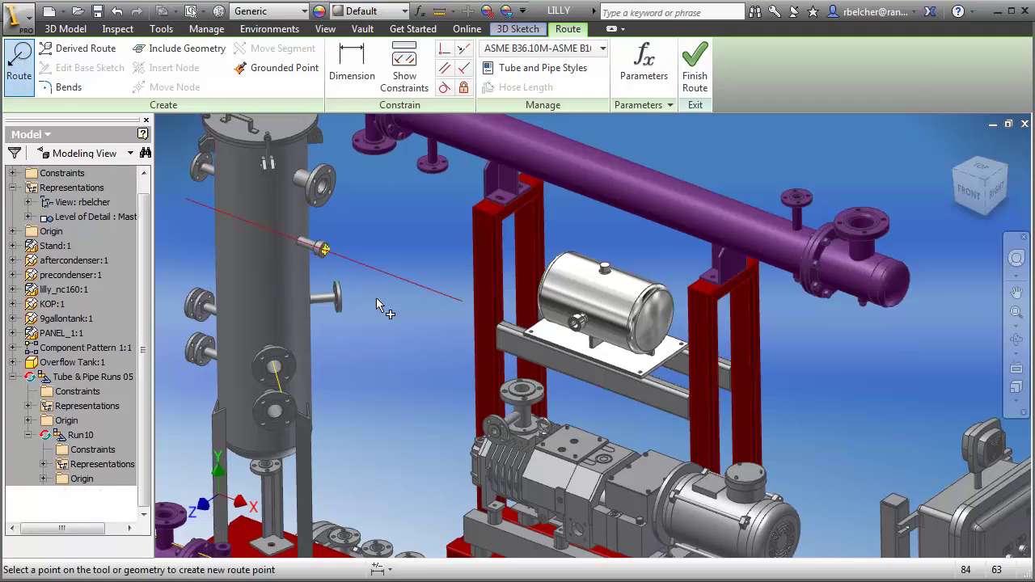
left_click(576, 327)
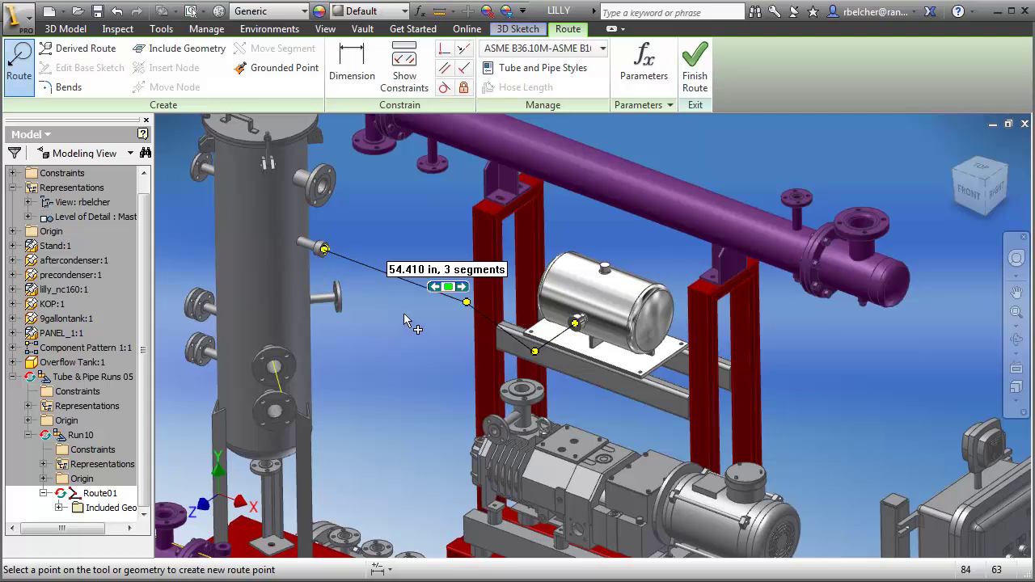
- Cycle through the autoroute alternatives, accept the 63.195 in, three-segment path with the vertical drop, and finish the route
left_click(462, 288)
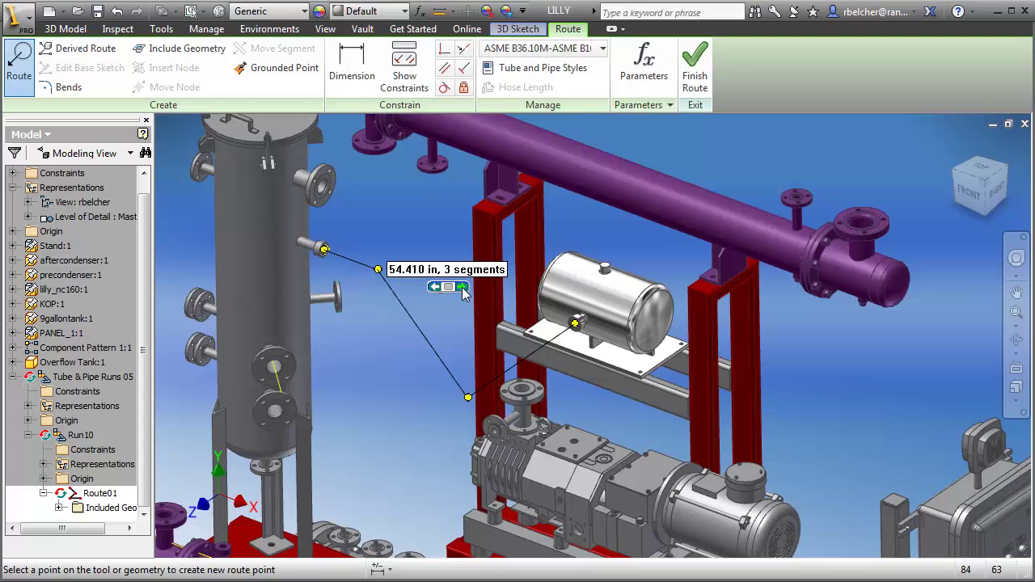
left_click(462, 288)
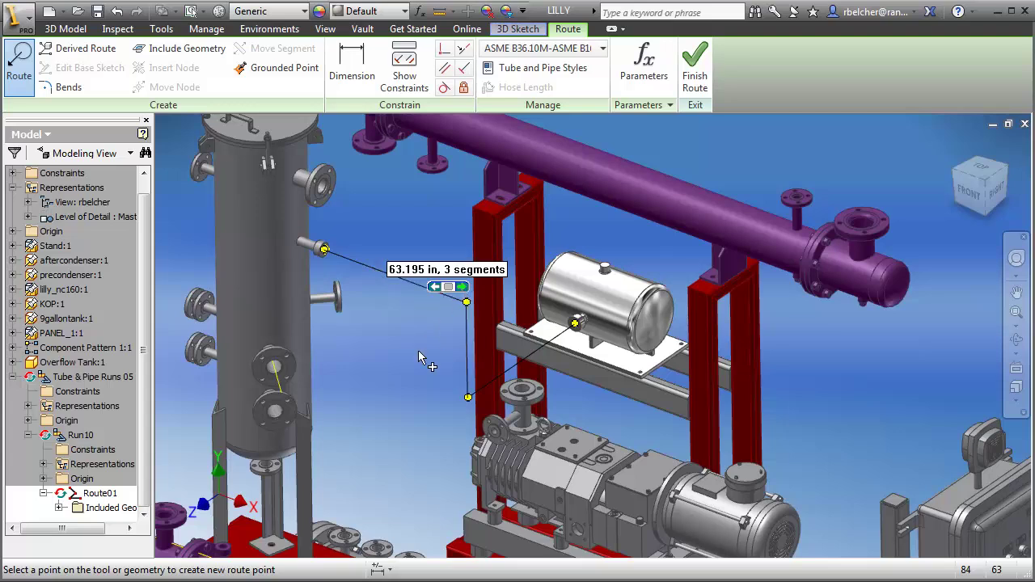
left_click(447, 287)
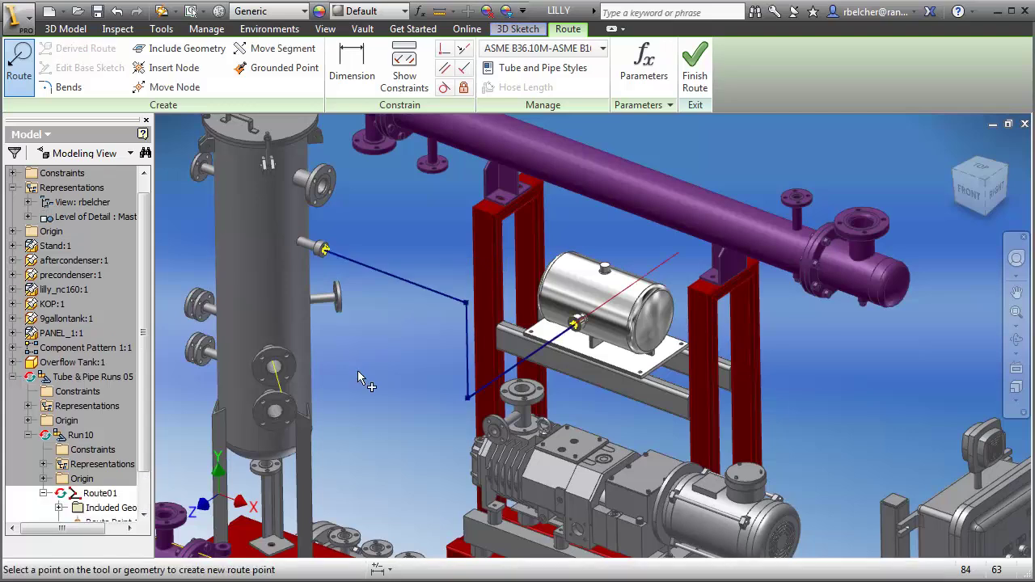
left_click(699, 74)
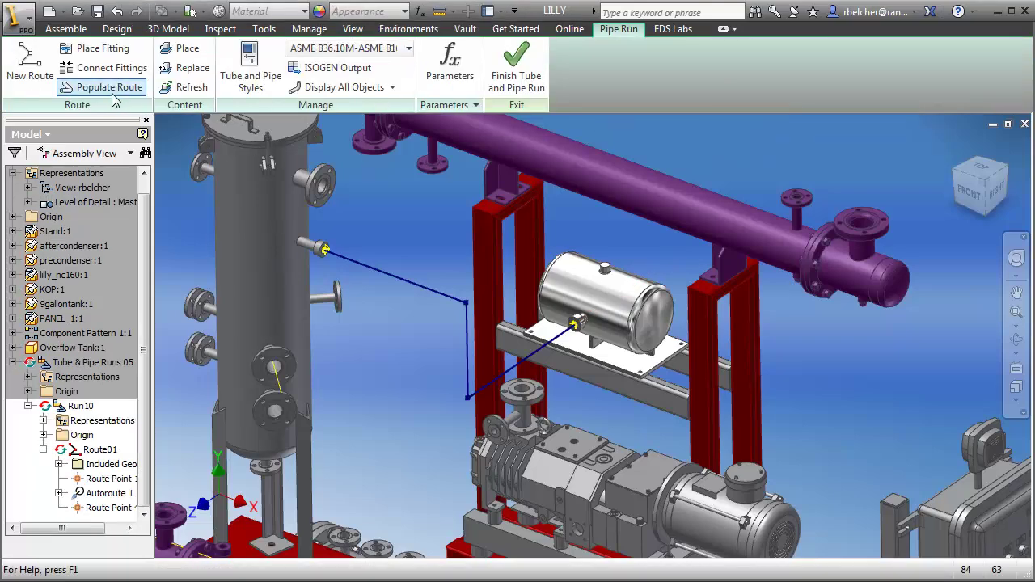
- Populate the route with pipes and elbows, and finish the pipe run and the tube and pipe environment
left_click(112, 89)
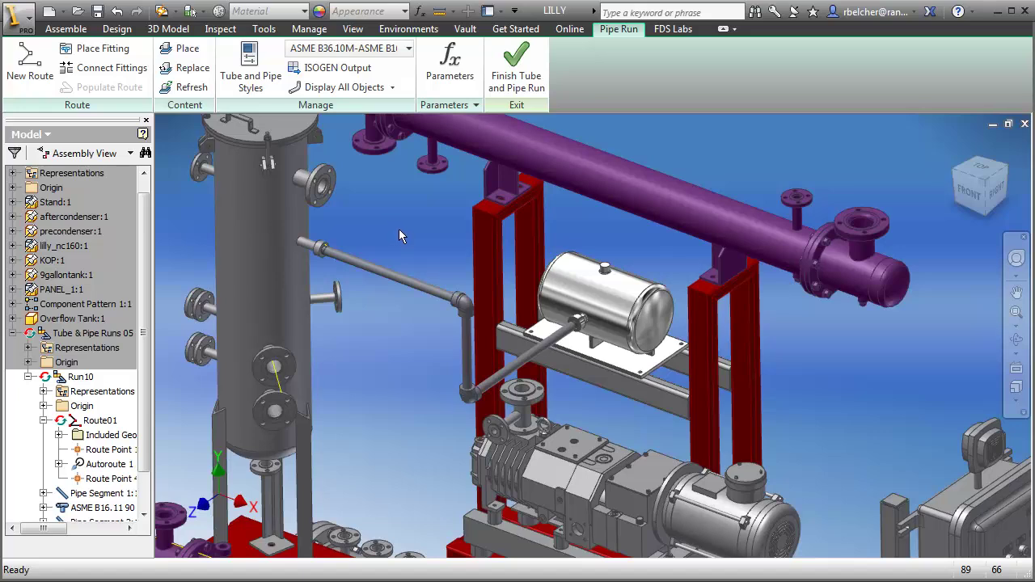
left_click(518, 69)
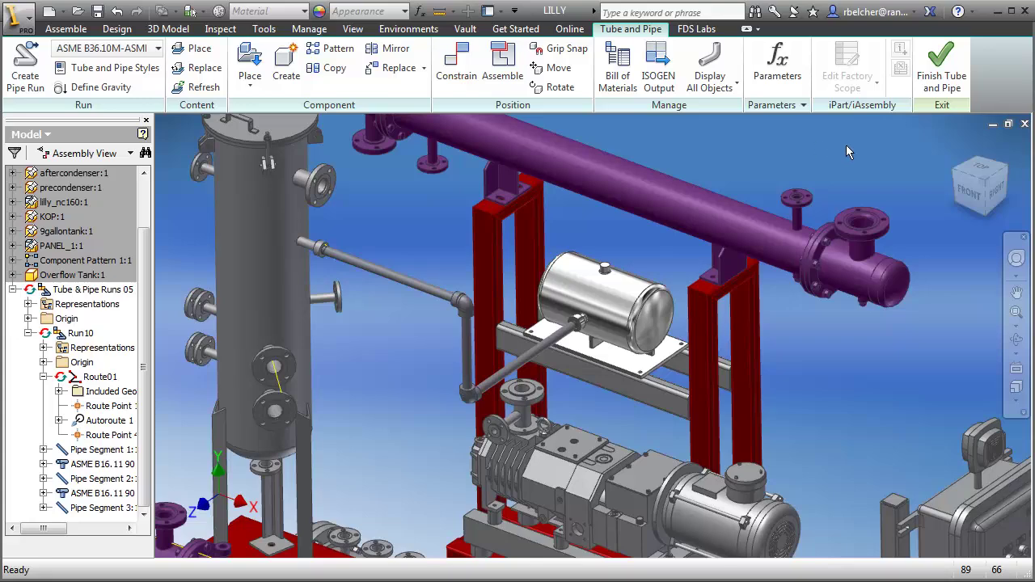
left_click(945, 74)
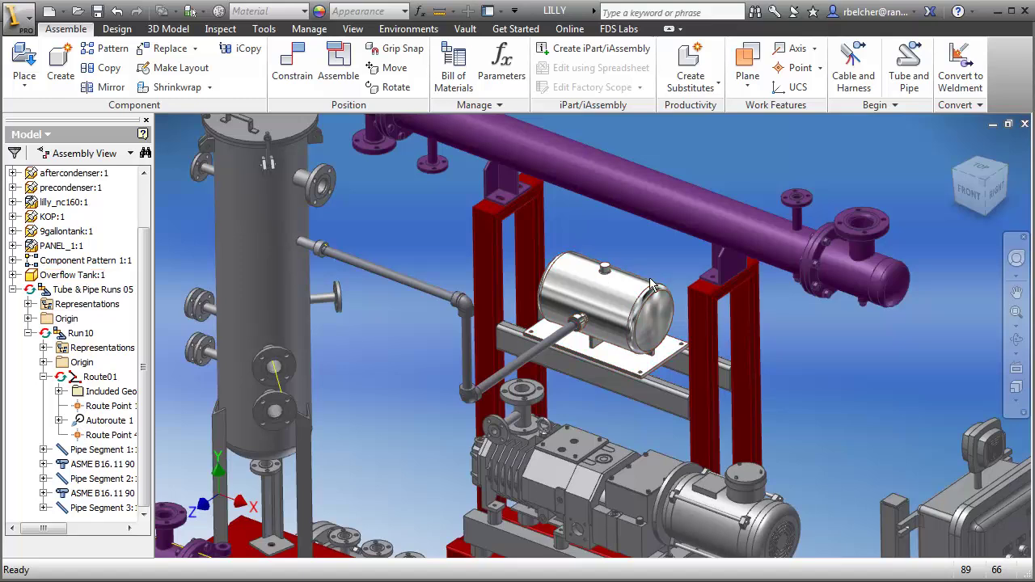
middle_click_drag(620, 409, 614, 398)
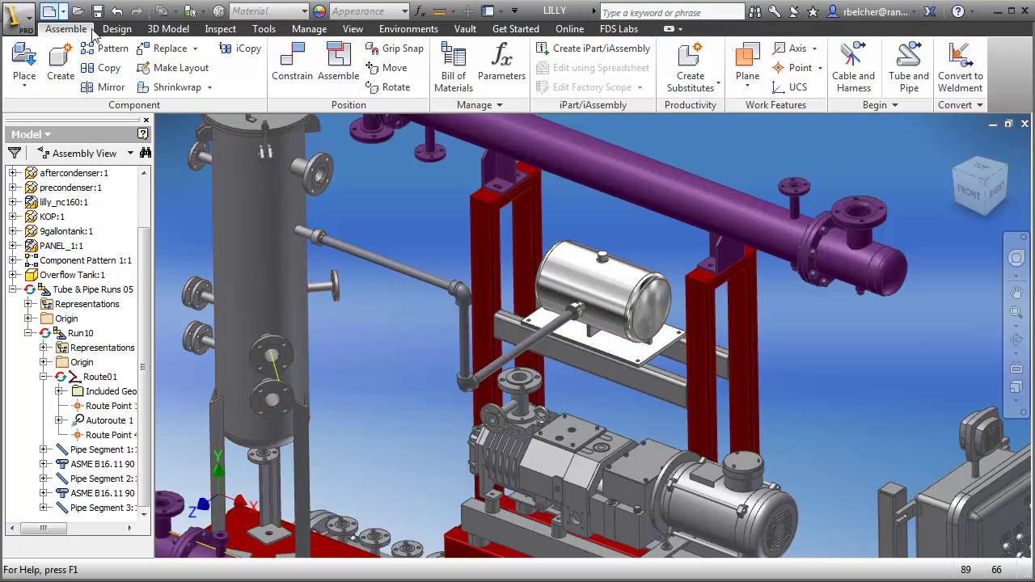
- Create a drawing from the Standard.dwg template and place a Front base view of LILLY.iam at 1/20 scale
key("ctrl+n")
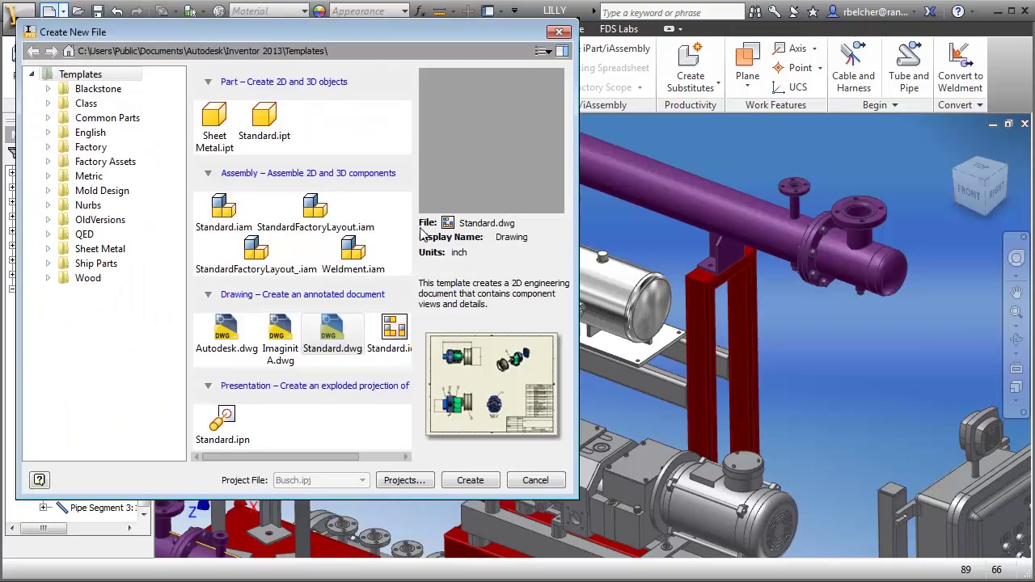
double_click(333, 329)
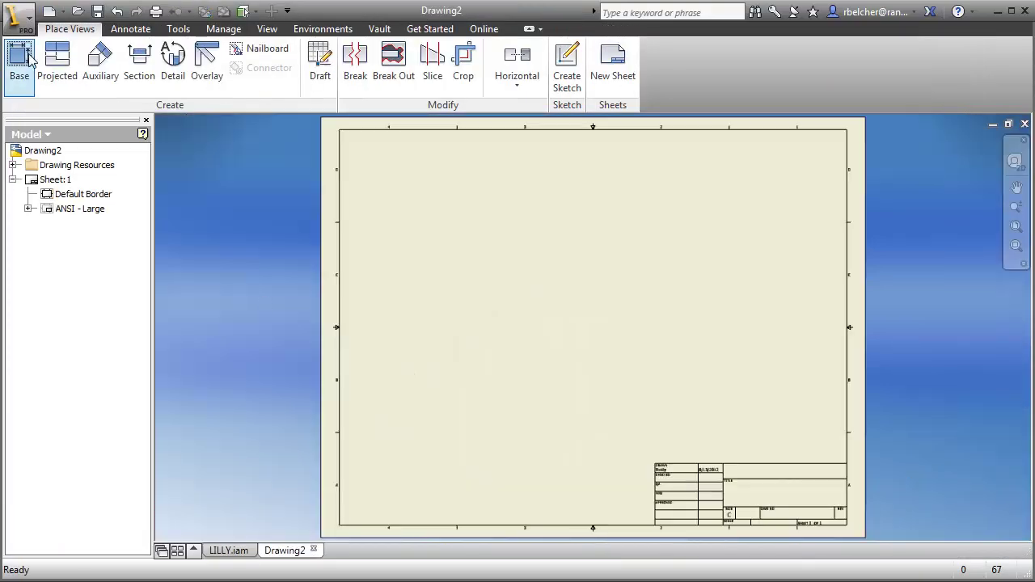
left_click(28, 55)
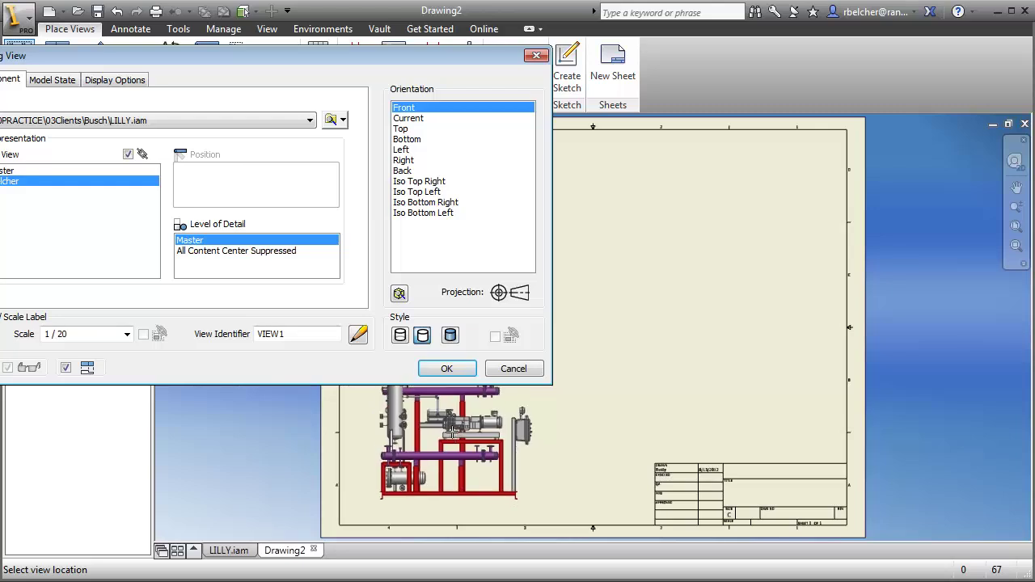
left_click(451, 428)
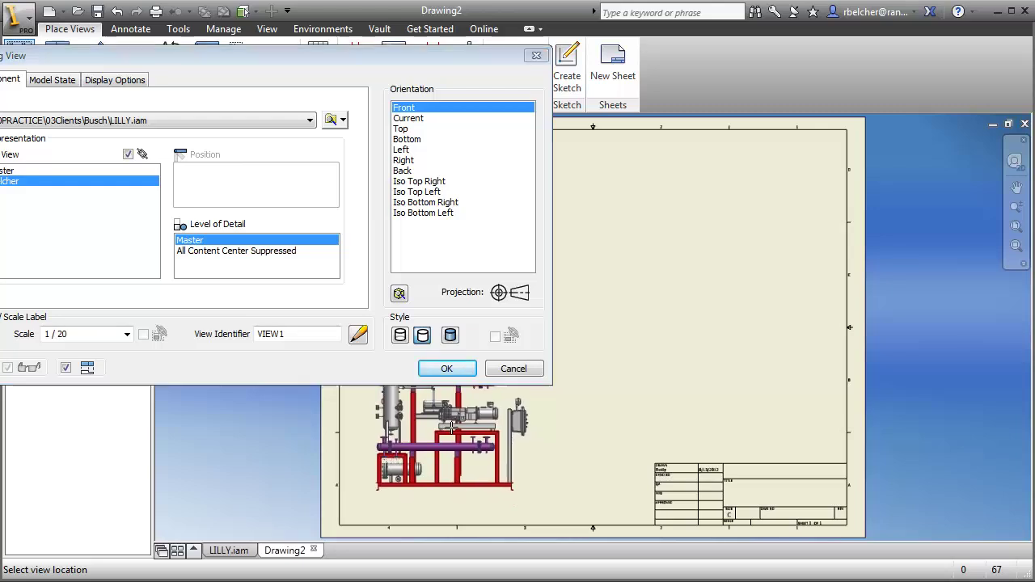
- Project a side view, a top view and an isometric view from the base view and create them on the sheet
left_click(589, 428)
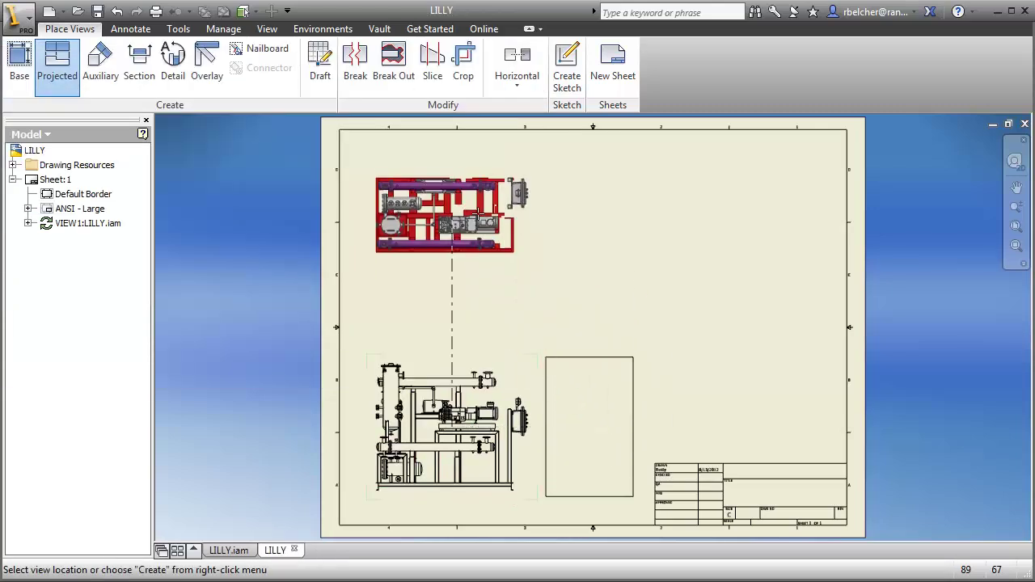
left_click(497, 204)
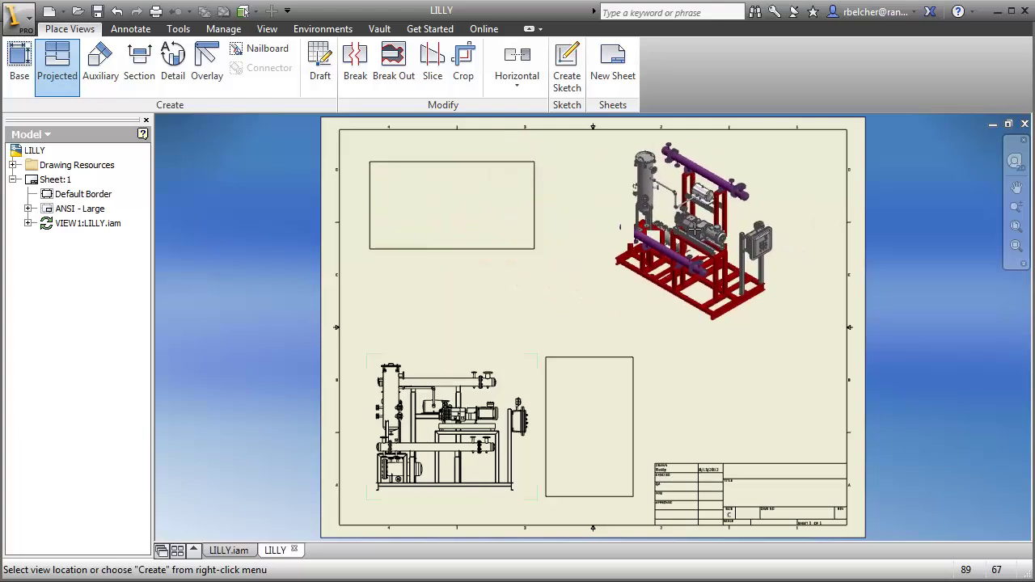
left_click(703, 230)
right_click(696, 231)
left_click(767, 231)
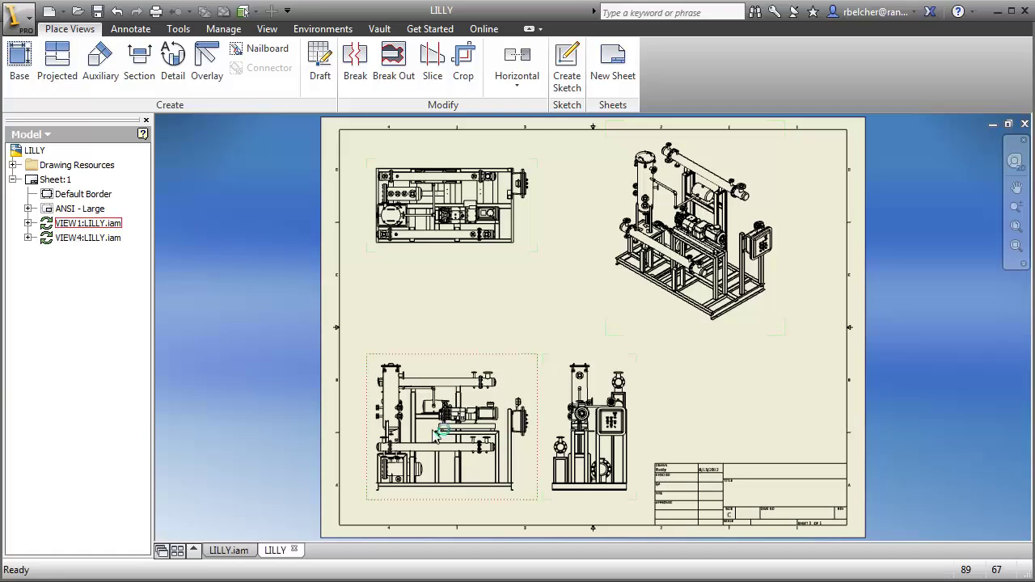
- Examine the new pipe run and overflow tank in the front and side drawing views
scroll(436, 435, "up", 3)
mouse_move(429, 349)
middle_mouse_down()
mouse_move(430, 379)
mouse_move(429, 359)
middle_mouse_up()
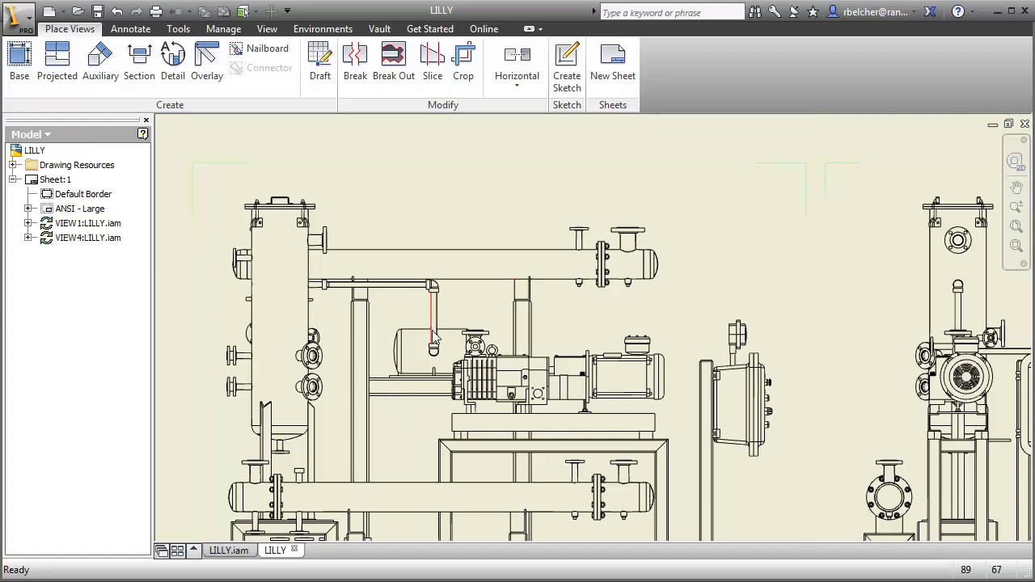
scroll(449, 326, "down", 6)
middle_click_drag(468, 293, 461, 358)
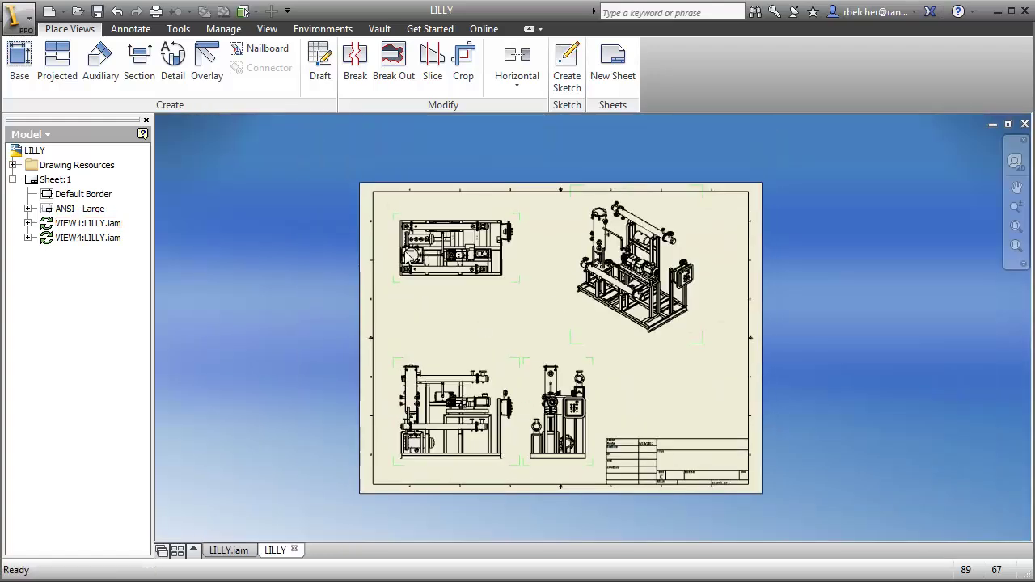
scroll(414, 253, "up", 5)
scroll(565, 276, "down", 5)
mouse_move(566, 278)
middle_mouse_down()
mouse_move(535, 218)
mouse_move(484, 164)
middle_mouse_up()
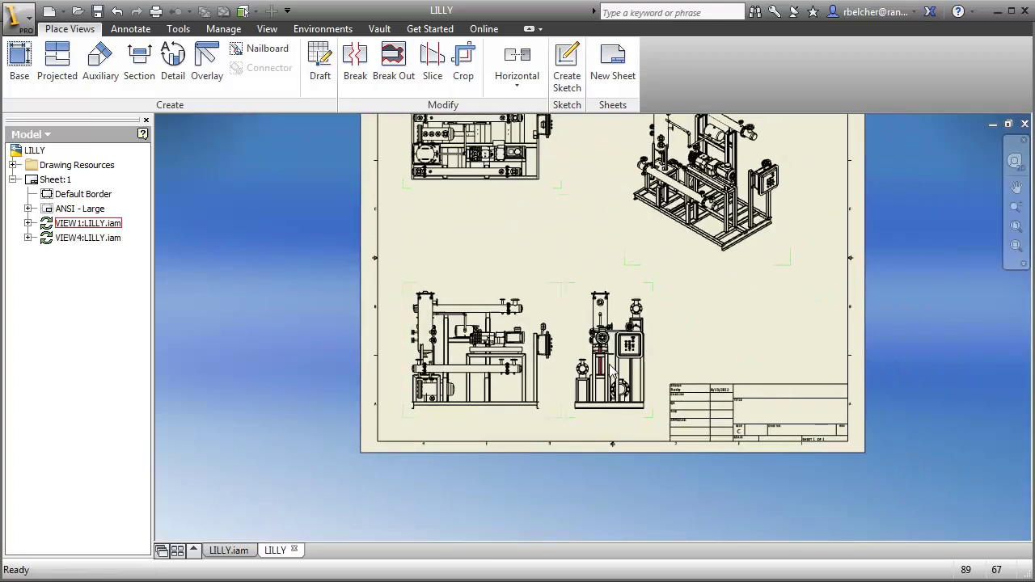
scroll(626, 355, "up", 3)
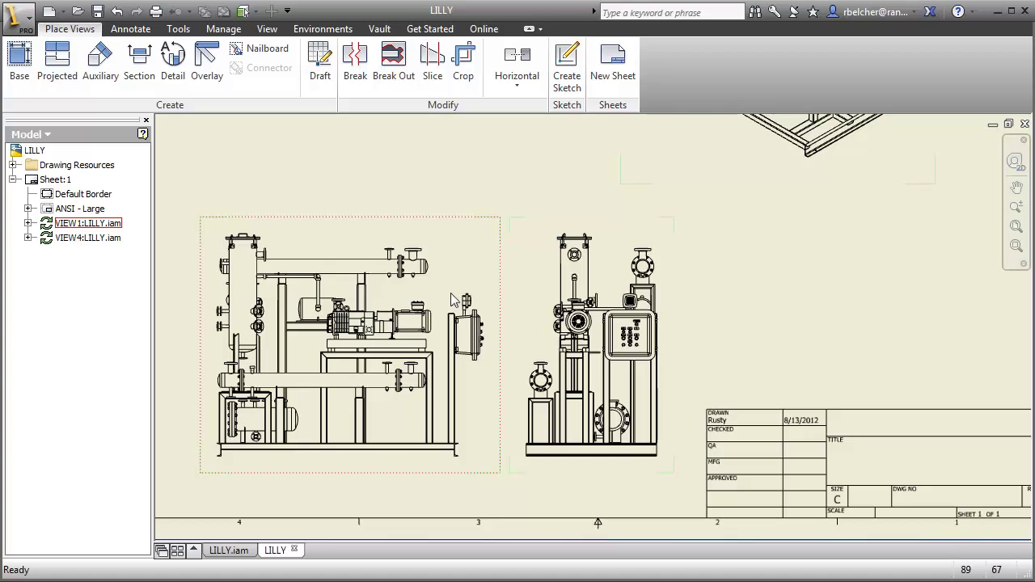
- In the LILLY.iam assembly, raise the support tubes between the red frames and slide the overflow tank along them away from the vessel
left_click(230, 551)
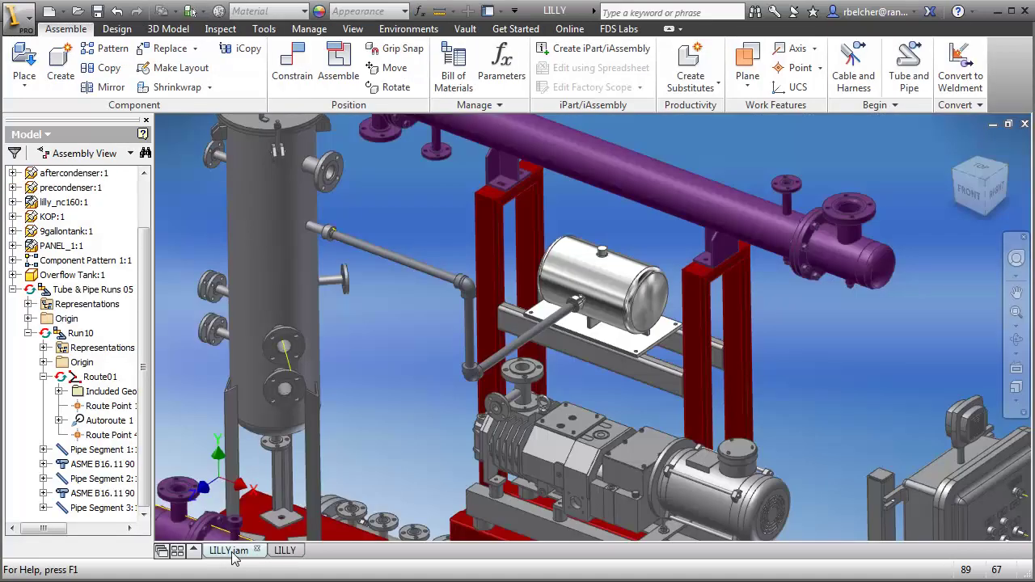
scroll(598, 392, "up", 3)
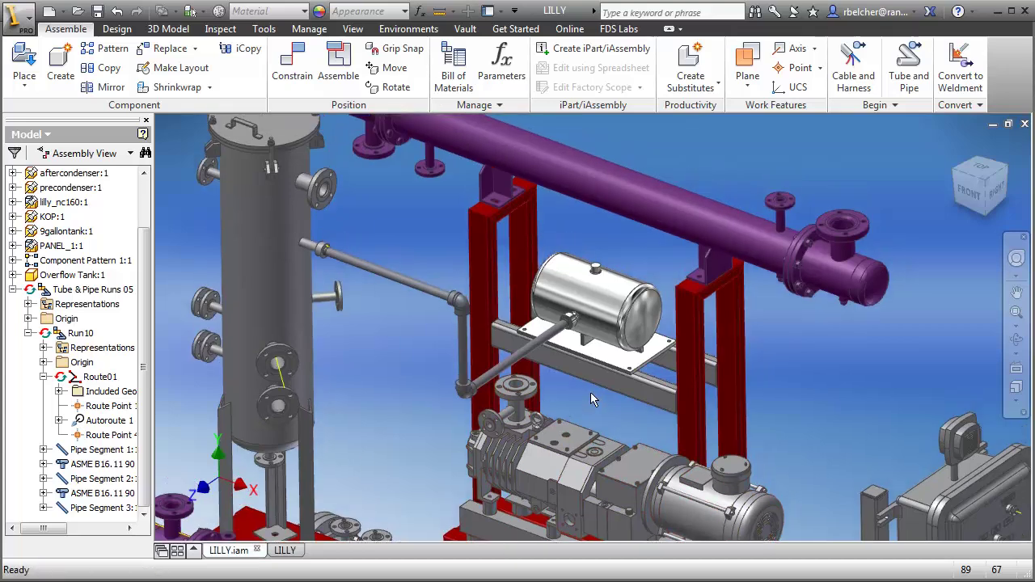
scroll(572, 406, "down", 2)
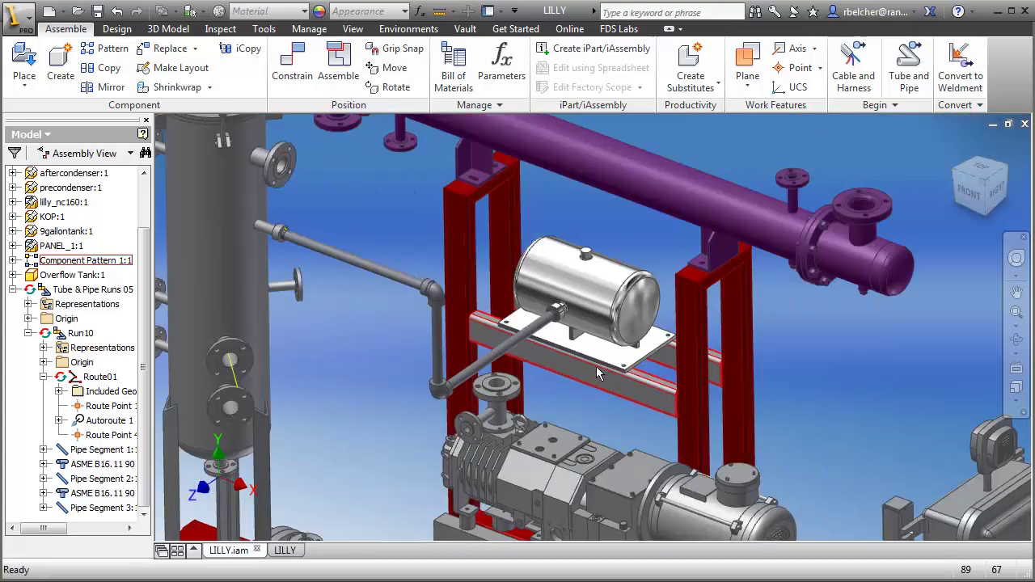
left_click_drag(598, 372, 594, 358)
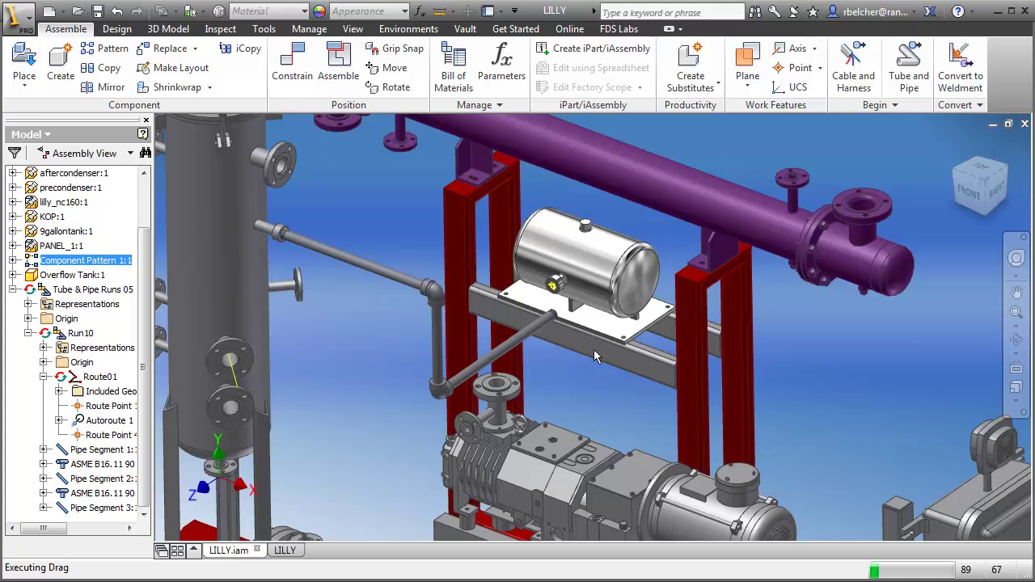
left_click_drag(581, 317, 600, 323)
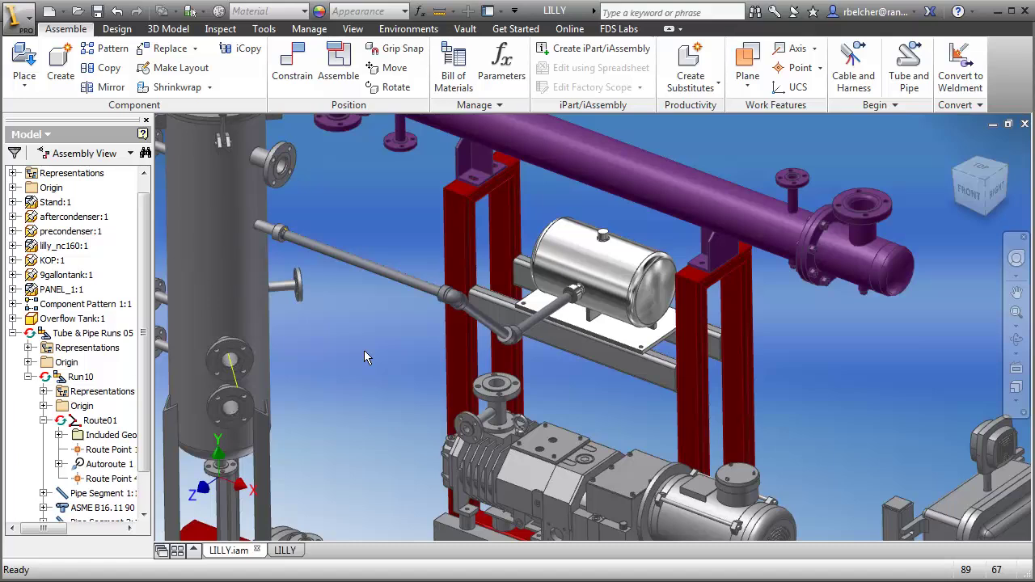
- Check how the tank and pipe changes carry through to all LILLY drawing views, and return to the LILLY.iam assembly
left_click(281, 550)
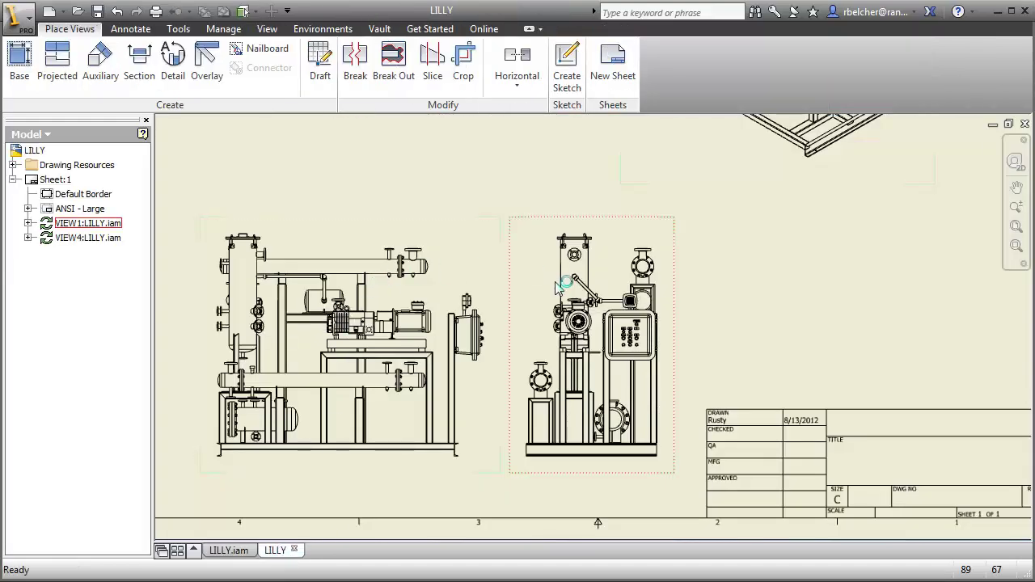
scroll(605, 294, "up", 3)
scroll(619, 315, "down", 2)
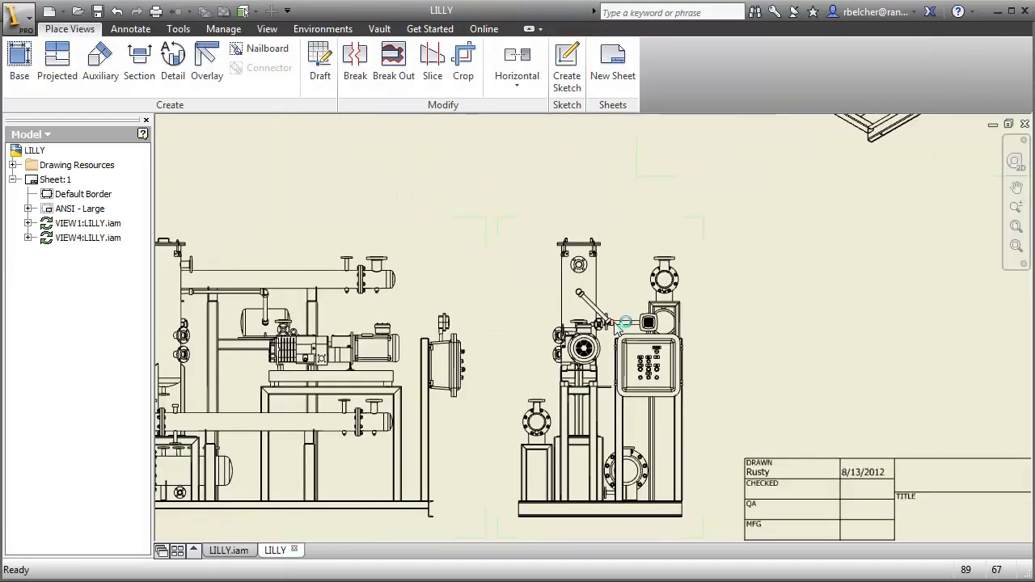
middle_click_drag(613, 321, 617, 520)
scroll(485, 246, "down", 2)
middle_click_drag(484, 242, 480, 361)
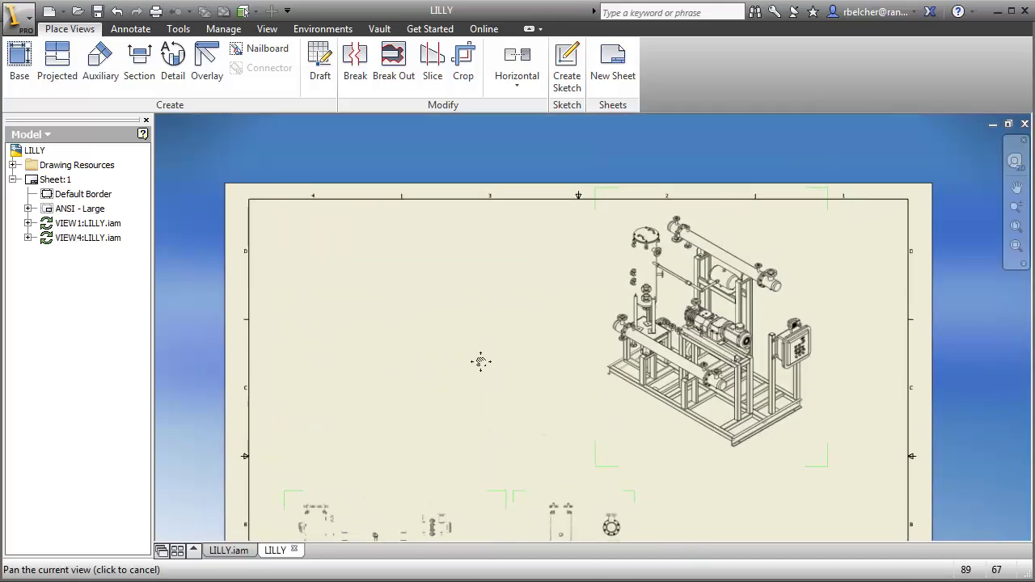
middle_click_drag(623, 426, 536, 334)
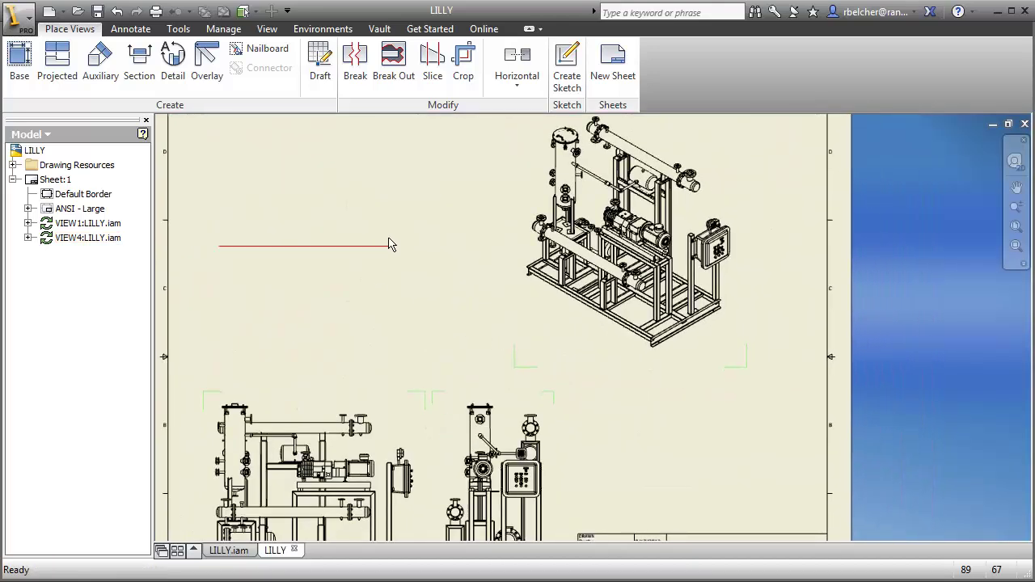
middle_click_drag(434, 220, 439, 231)
left_click_drag(427, 229, 429, 251)
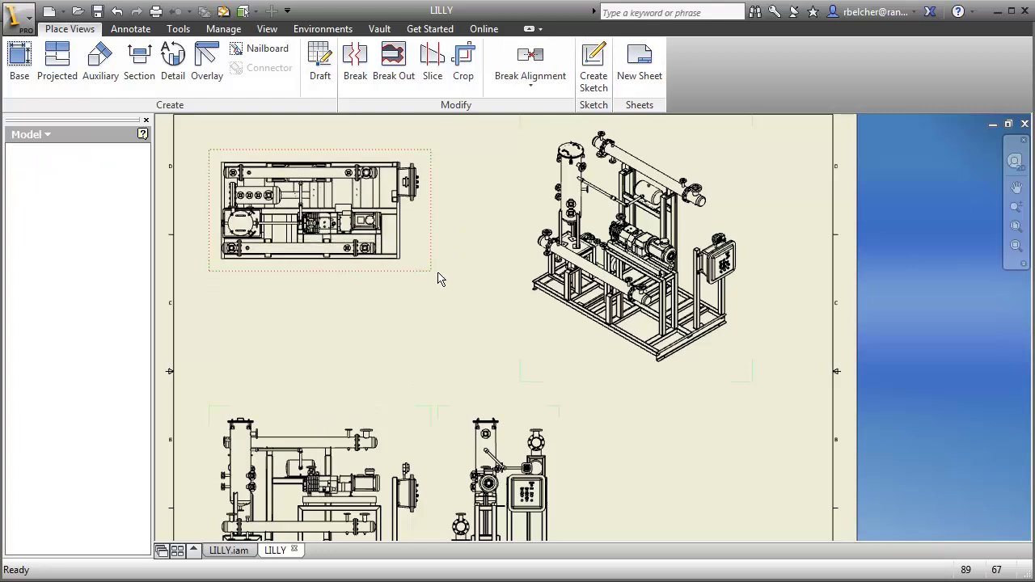
middle_click_drag(340, 327, 373, 256)
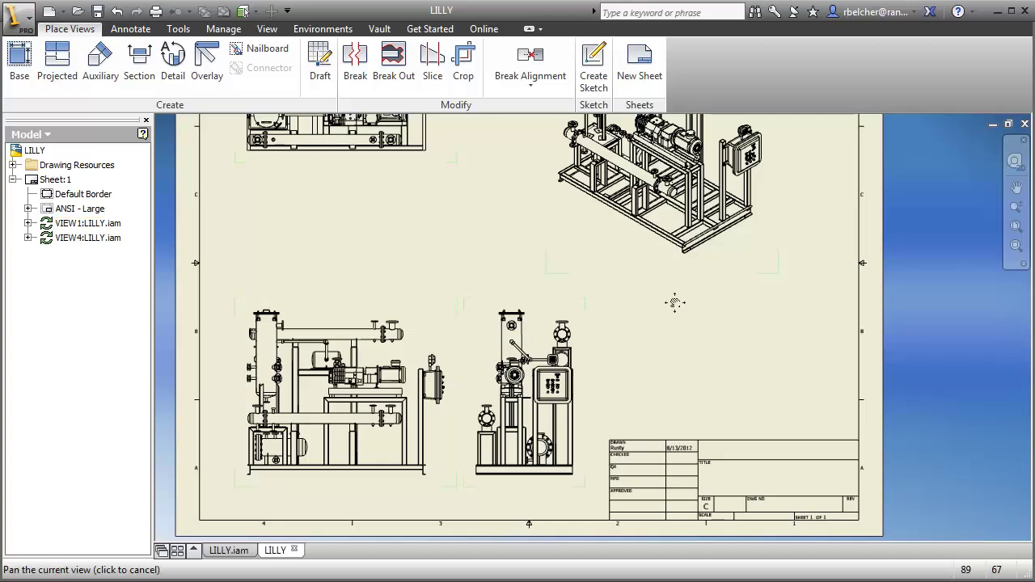
mouse_move(674, 300)
middle_mouse_down()
mouse_move(658, 363)
mouse_move(664, 388)
middle_mouse_up()
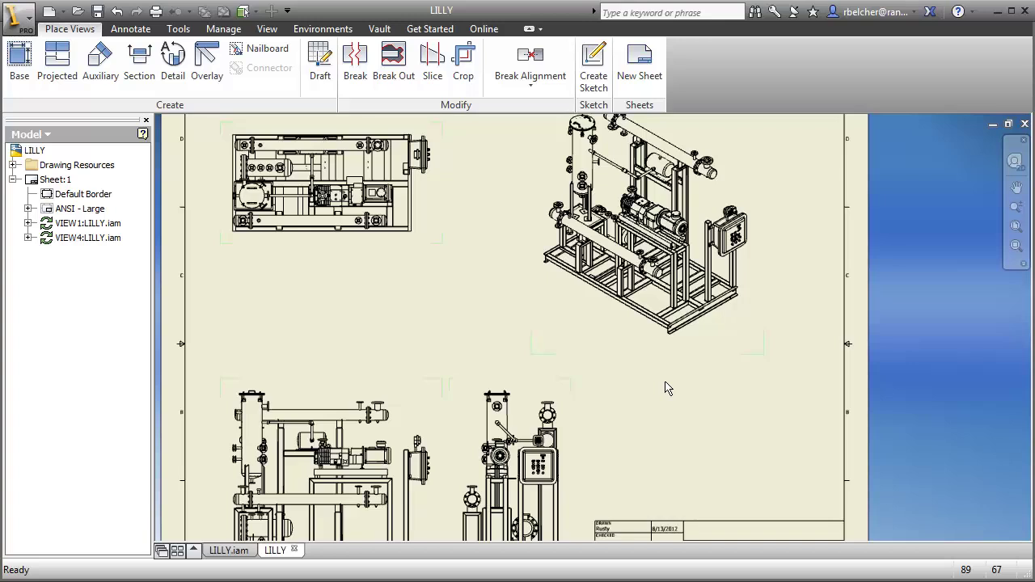
left_click(229, 550)
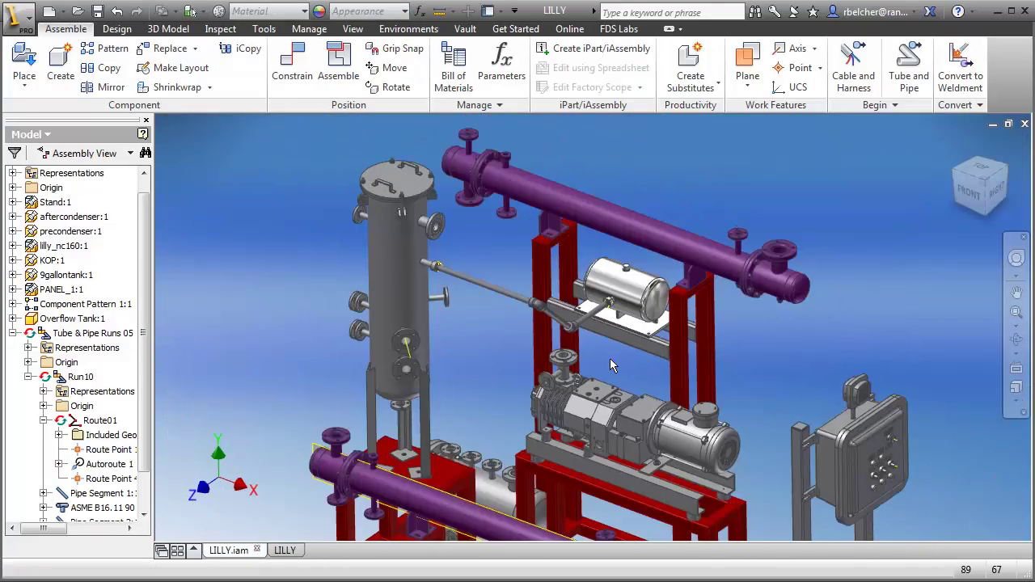
- Create a new pipe run named LILLY.Run11 in the LILLY assembly, keeping the proposed file location
middle_click_drag(612, 366, 615, 291)
scroll(615, 291, "down", 3)
middle_click_drag(558, 311, 549, 311)
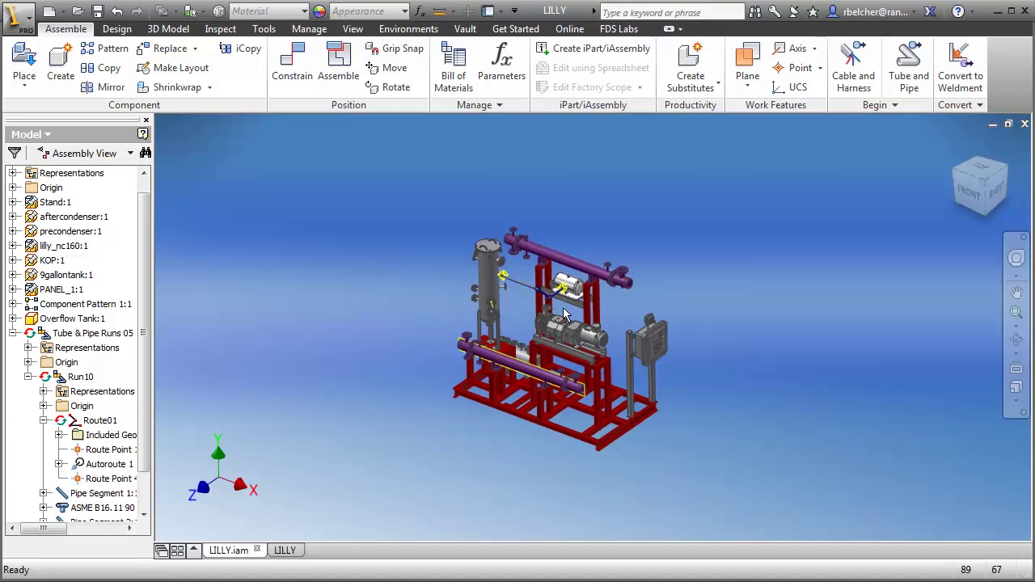
scroll(549, 312, "down", 3)
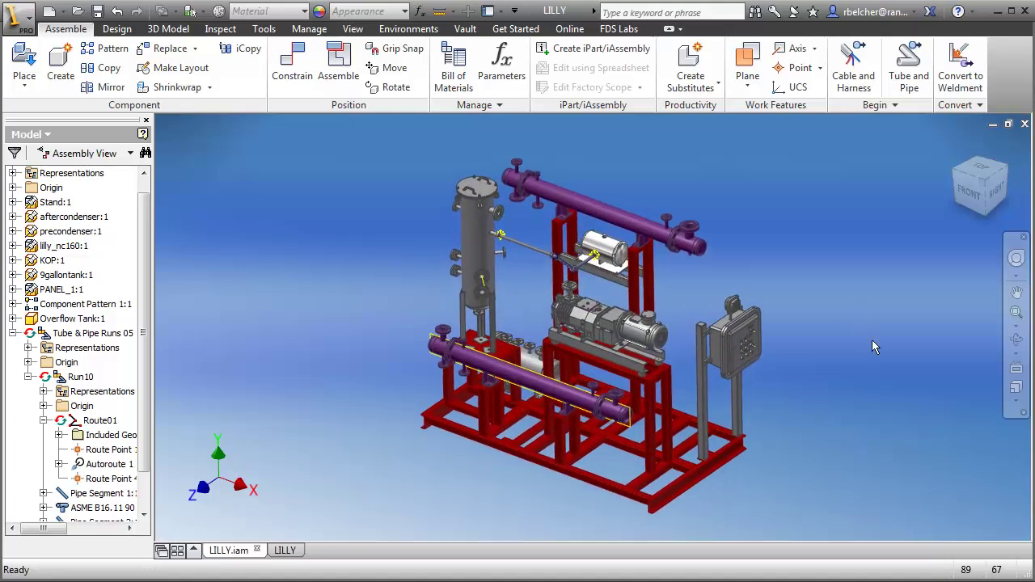
scroll(456, 273, "down", 3)
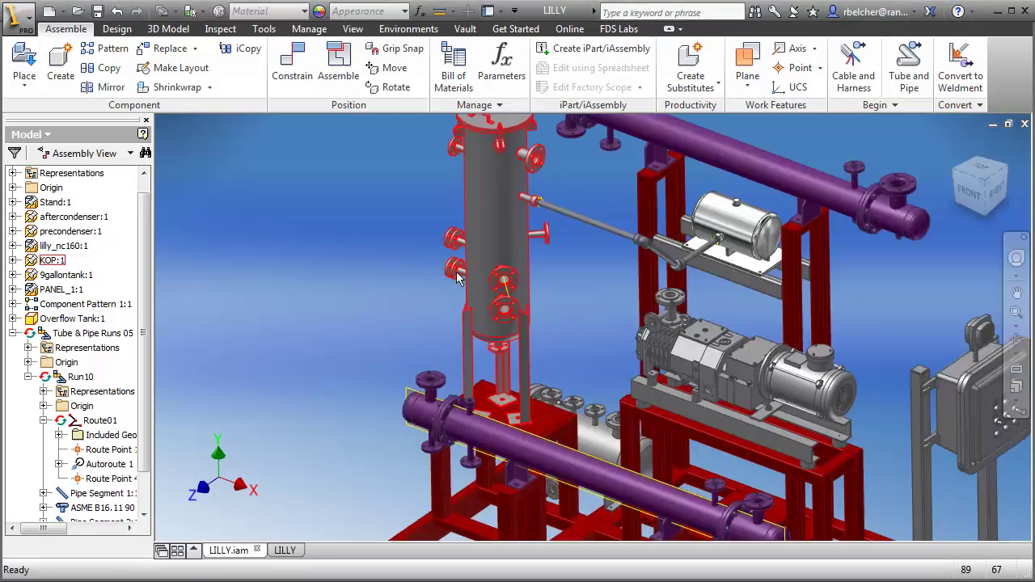
middle_click_drag(387, 263, 349, 326)
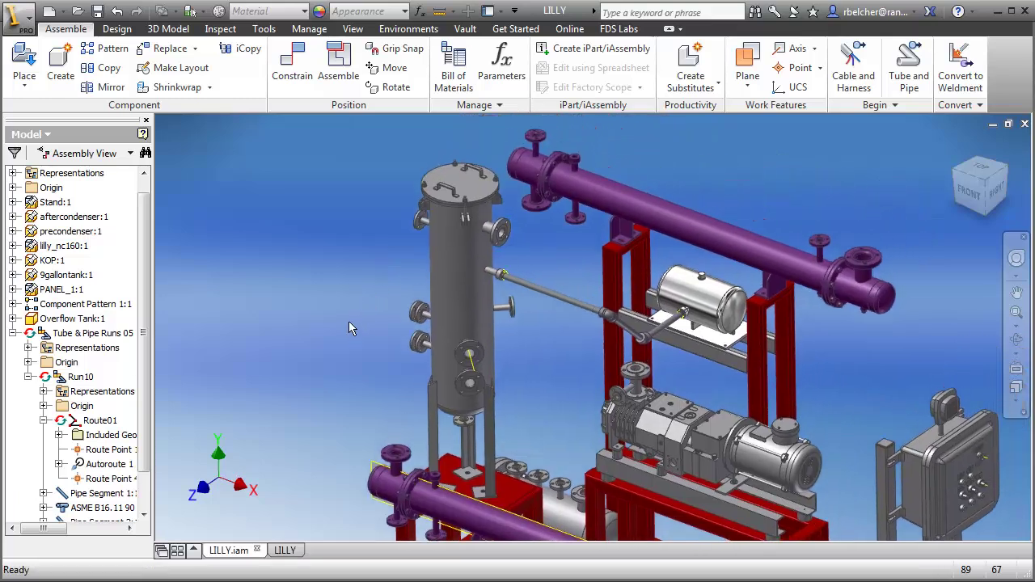
left_click(907, 63)
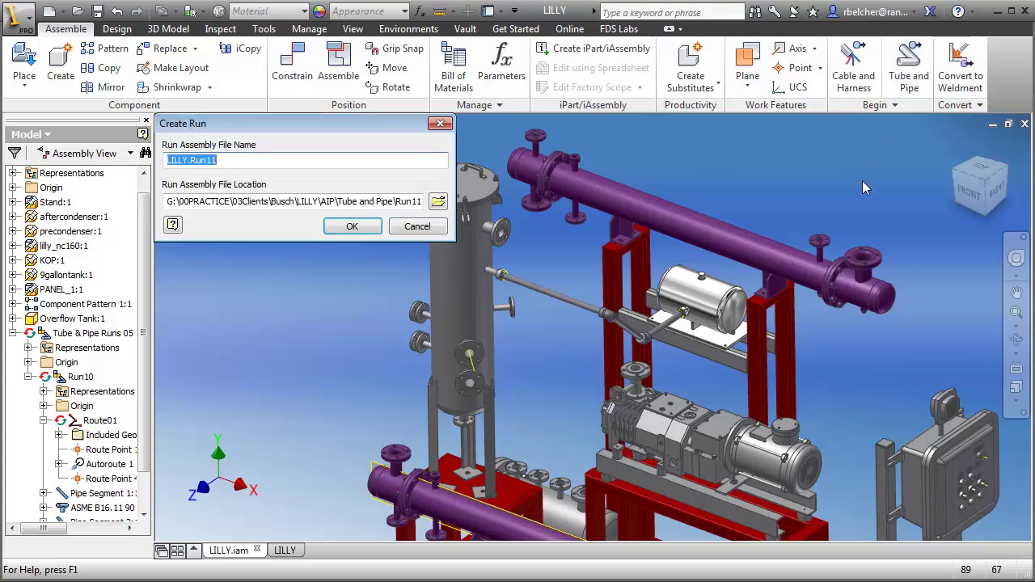
left_click(353, 226)
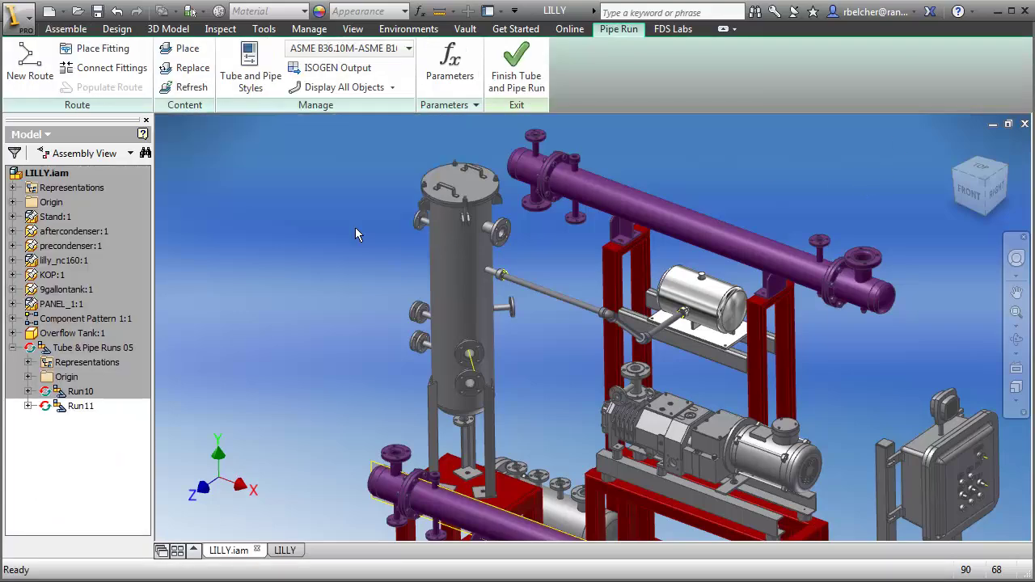
- Make ISO 2531 - Flanged Ductile Iron Pipe and Fittings the active tube and pipe style for the run
left_click(251, 70)
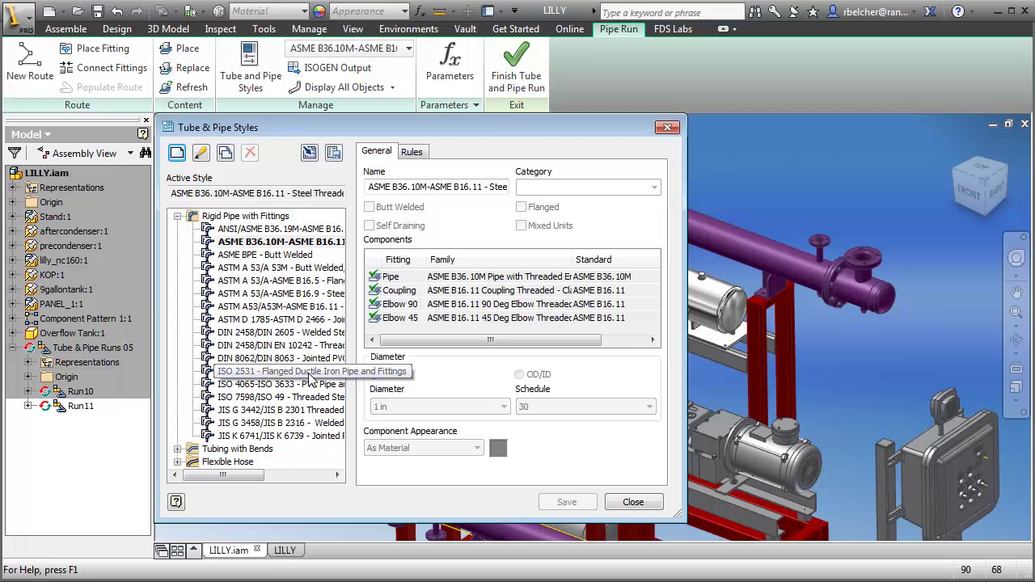
left_click(310, 376)
right_click(312, 376)
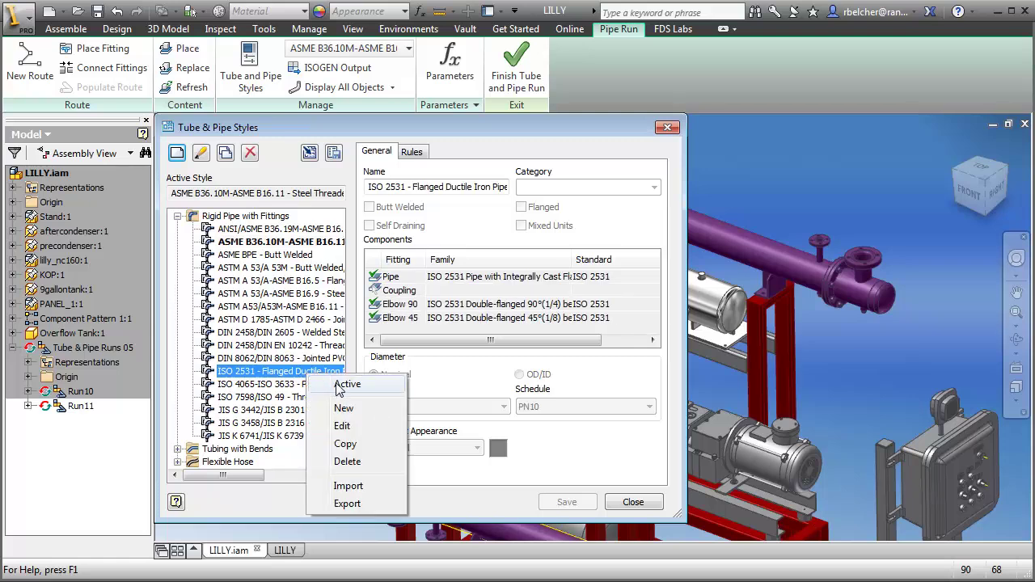
left_click(340, 385)
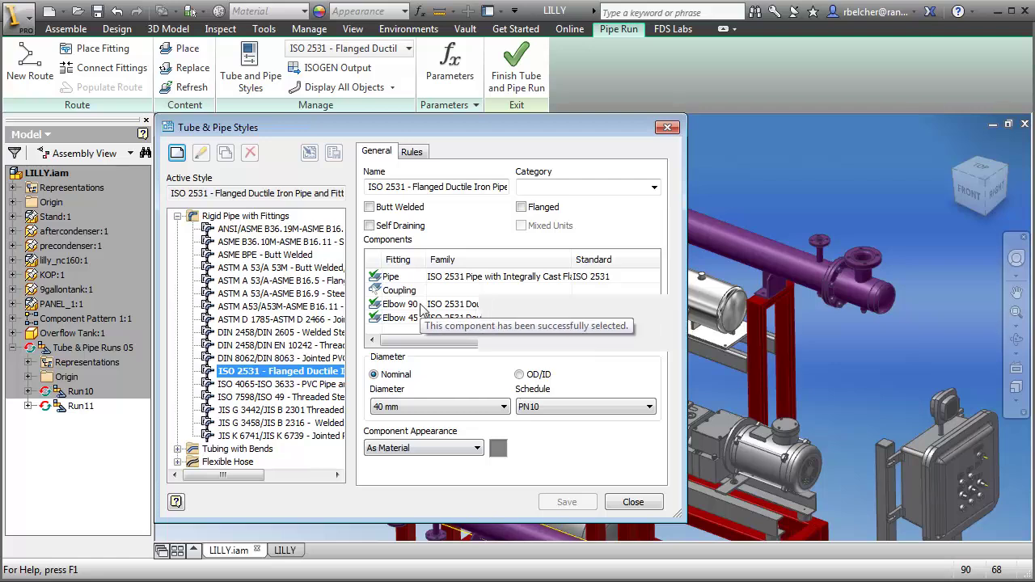
- Set the minimum segment length of the ISO 2531 style to 10 mm and save the style
left_click(411, 151)
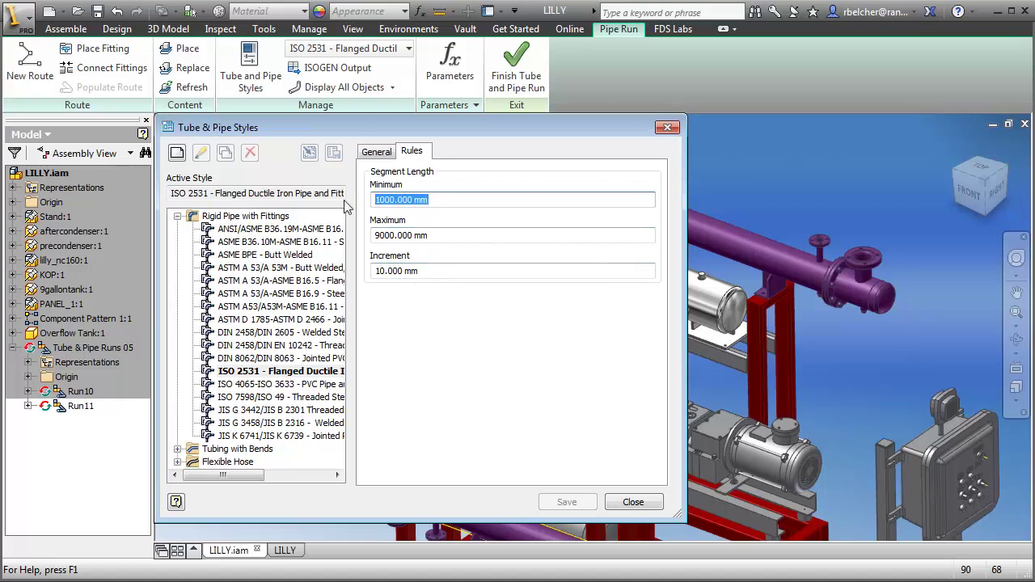
type("10mm")
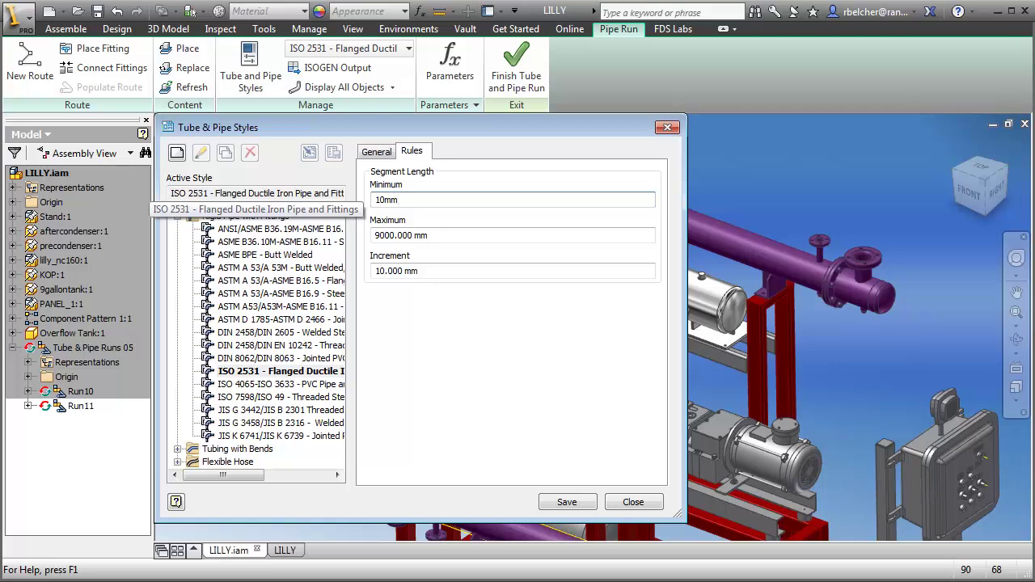
key("Return")
left_click(403, 277)
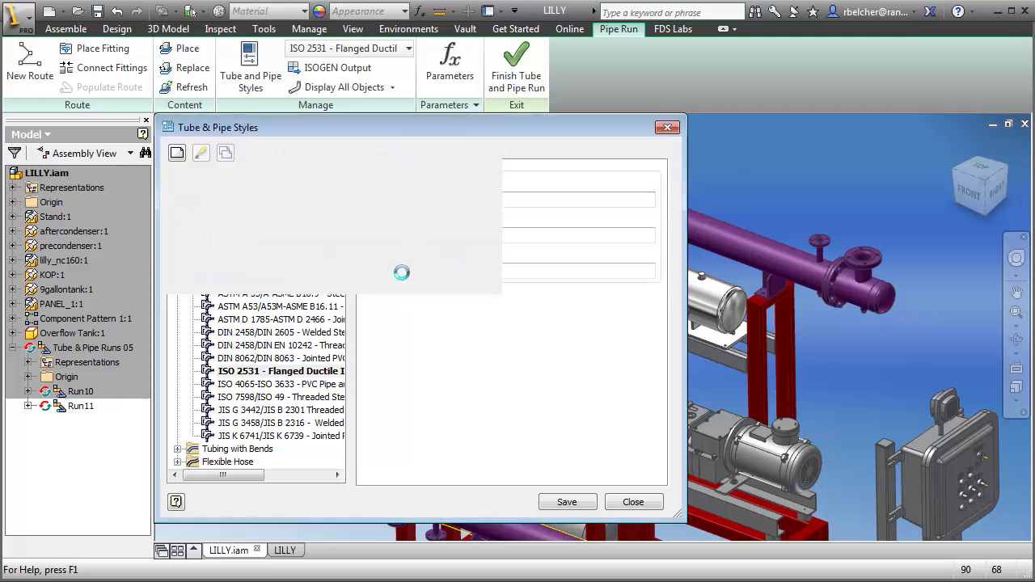
left_click(566, 503)
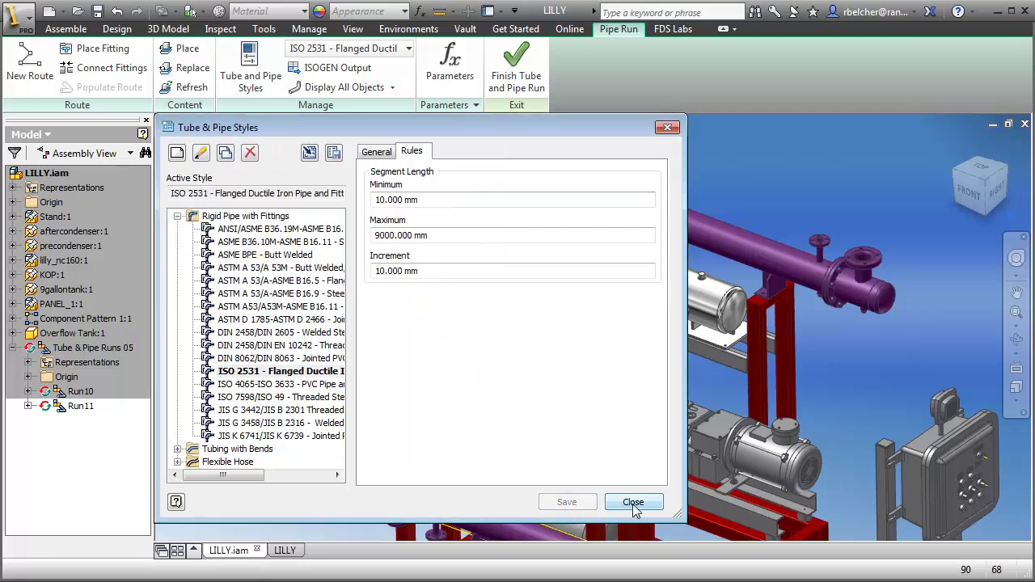
left_click(633, 502)
middle_click_drag(361, 352, 292, 239)
left_click(251, 69)
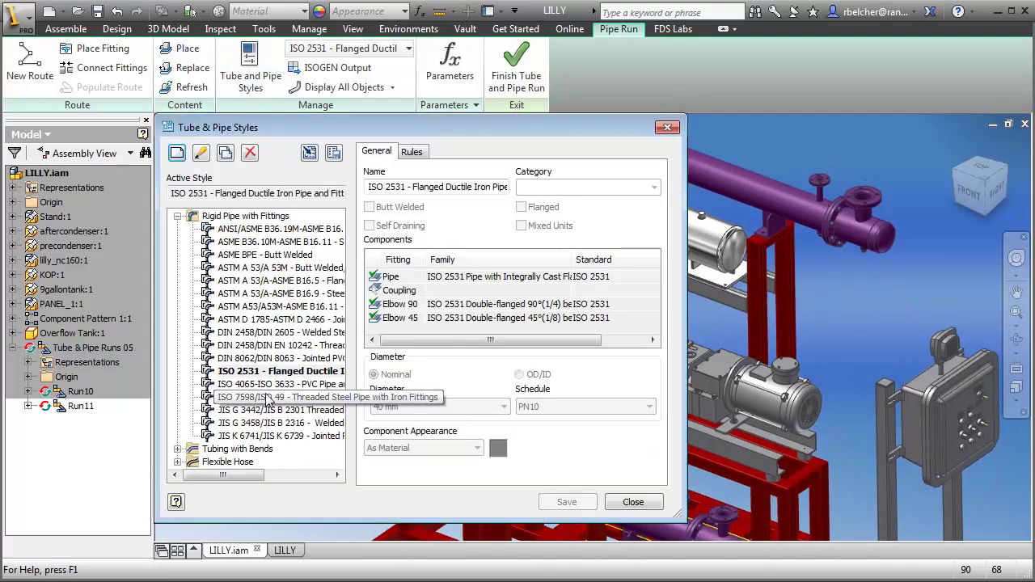
left_click(666, 127)
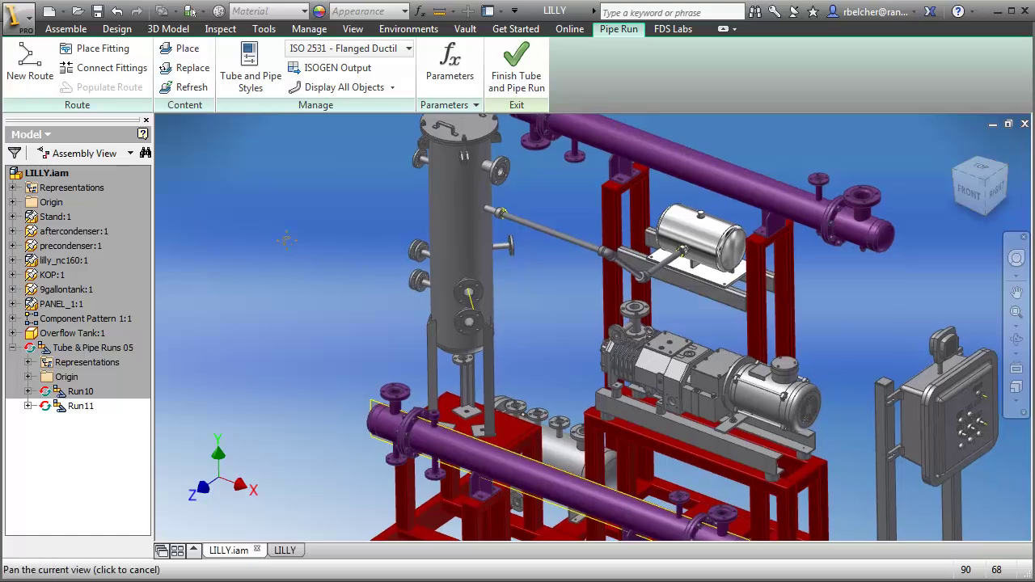
- Create a new route named LILLY.Route02 in the run, keeping the proposed file location
middle_click_drag(663, 134, 638, 89)
left_click(30, 61)
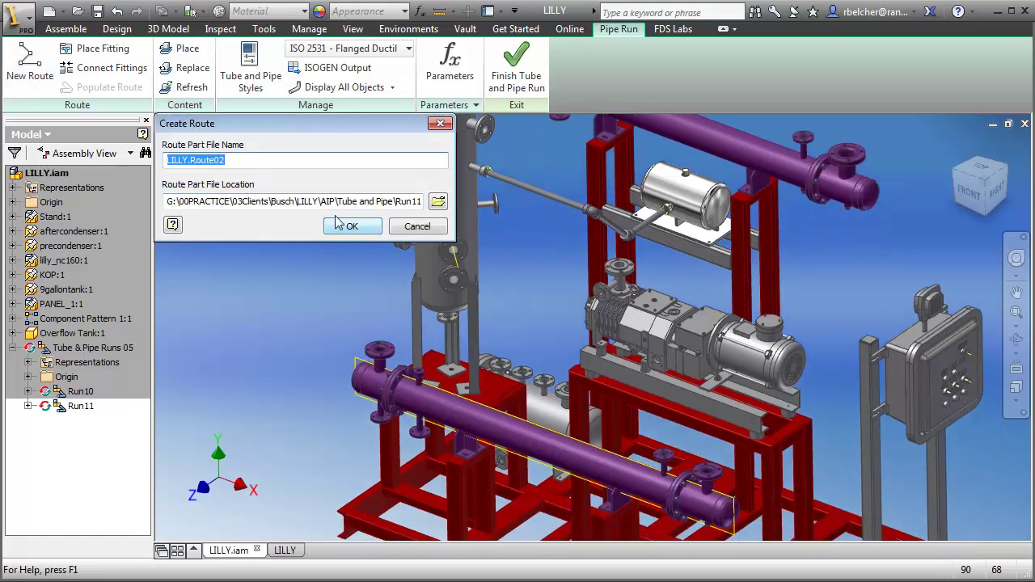
left_click(340, 227)
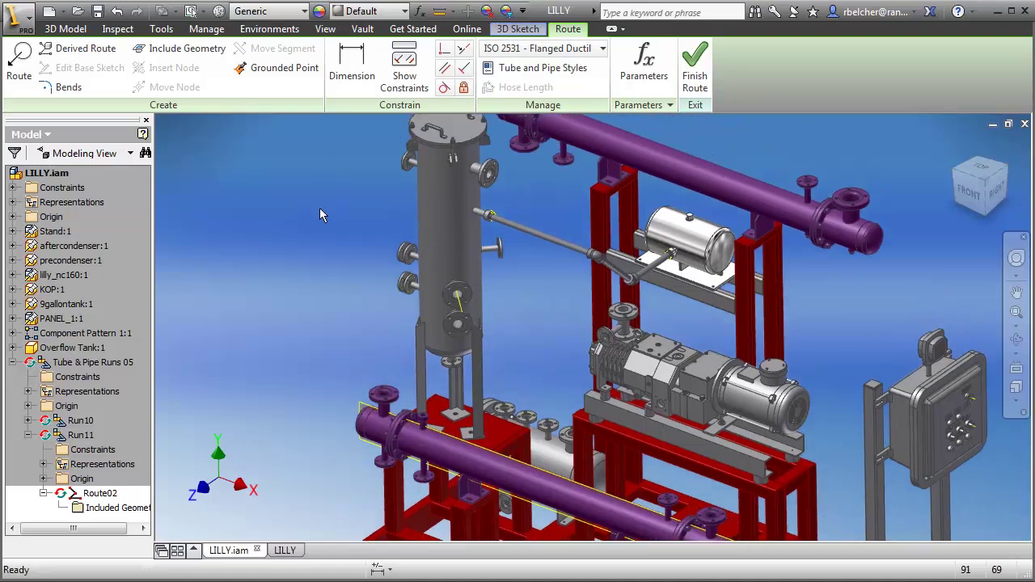
- Autoroute from the vessel's upper front flange to the upward-facing flange nearest it on the lower purple condenser, accepting the 92.896 in, 4-segment solution
left_click(20, 64)
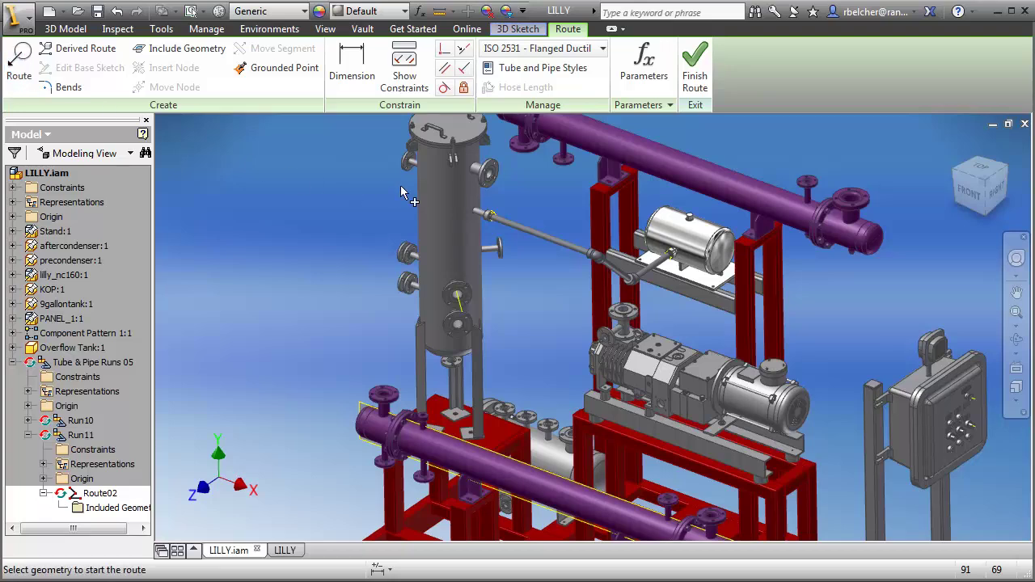
left_click(491, 176)
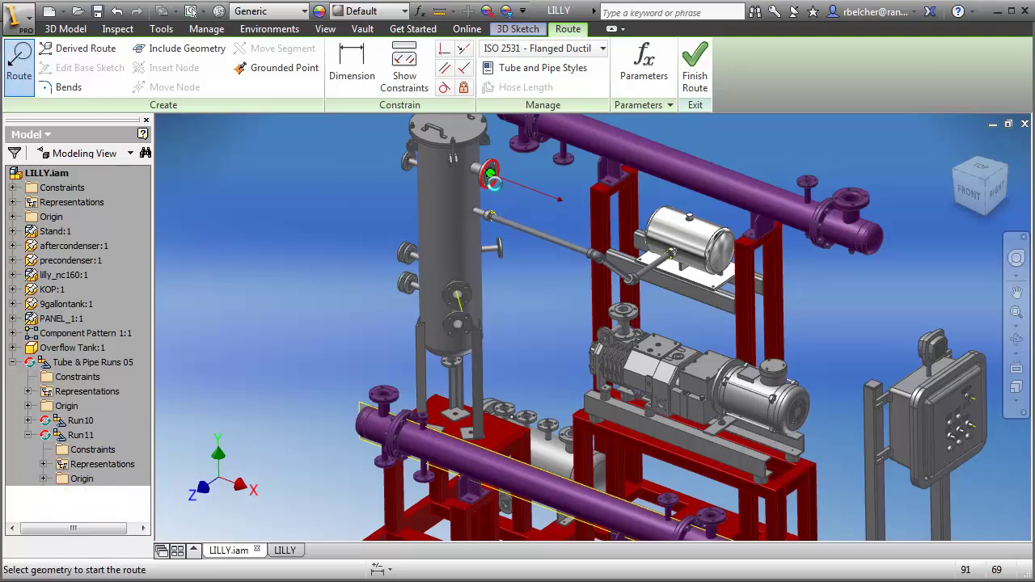
right_click(394, 404)
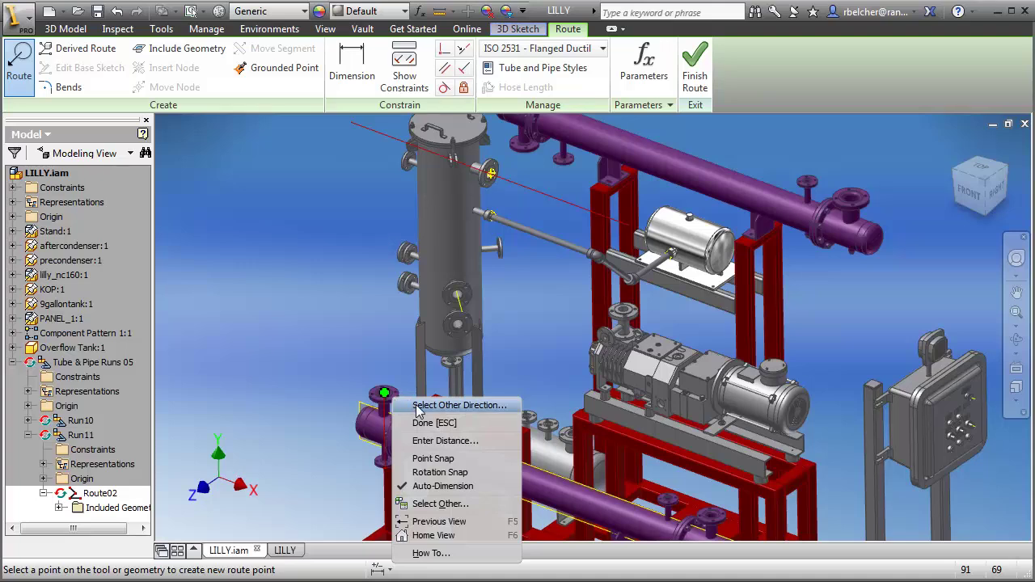
left_click(418, 406)
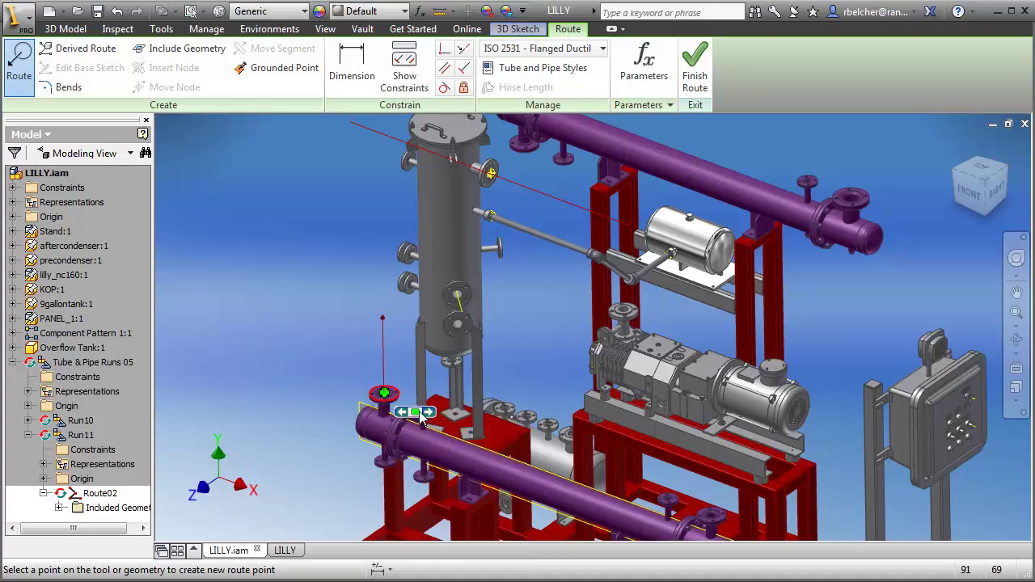
left_click(463, 289)
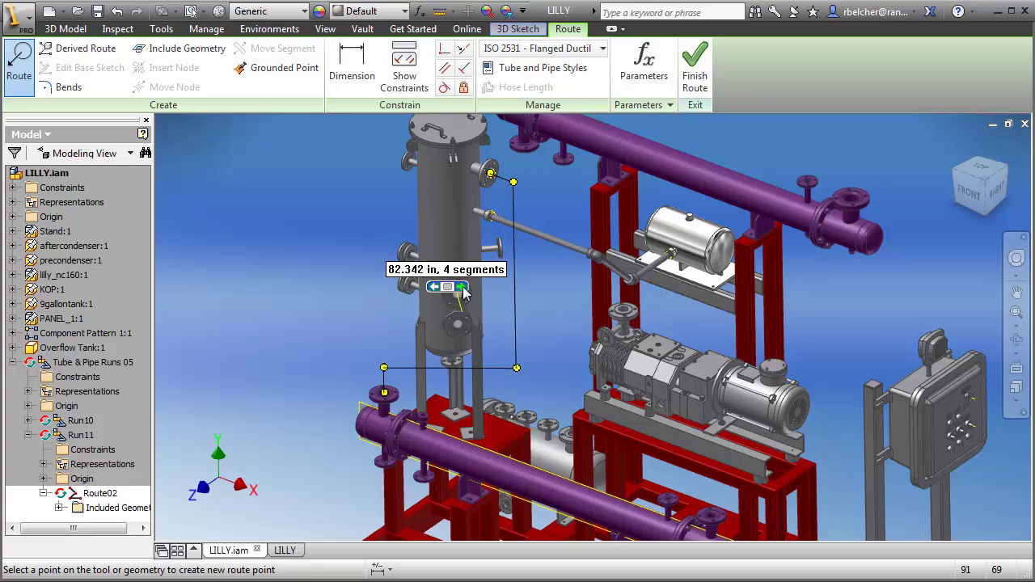
left_click(462, 288)
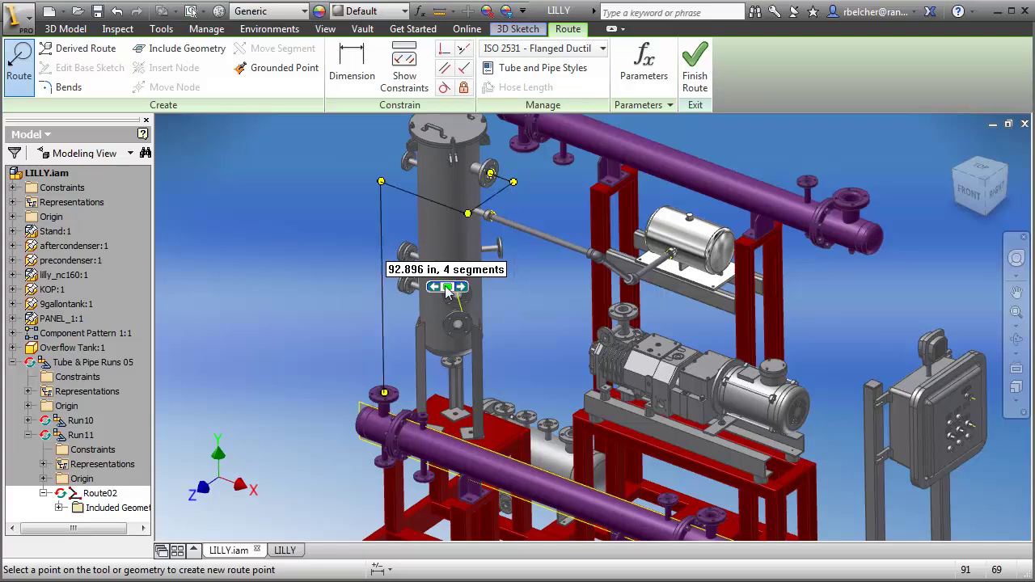
left_click(447, 289)
- Move the route's second segment farther out from the vessel's flange and lower the segment that crosses in front of the vessel
scroll(488, 246, "down", 3)
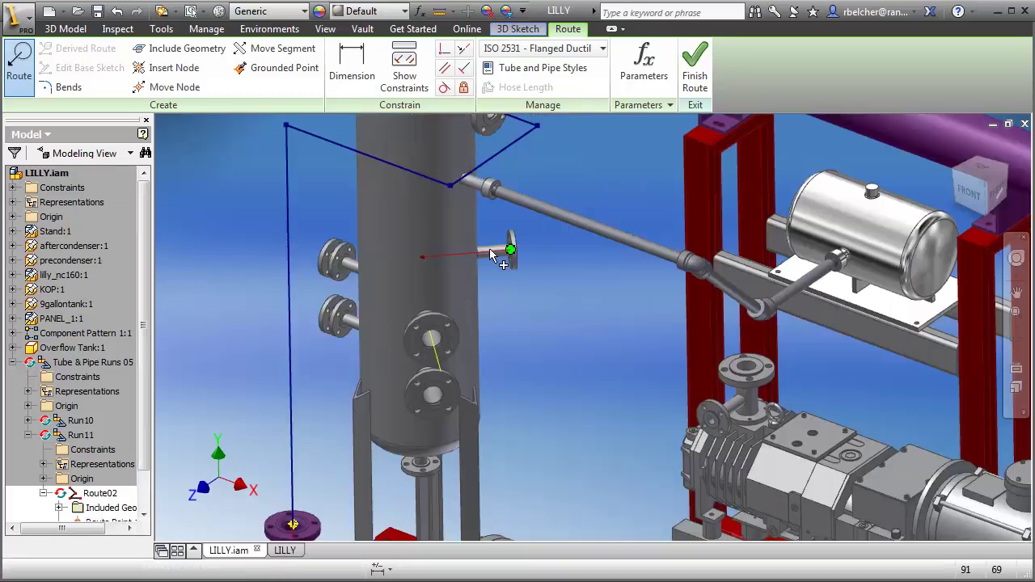
middle_click_drag(543, 291, 536, 365)
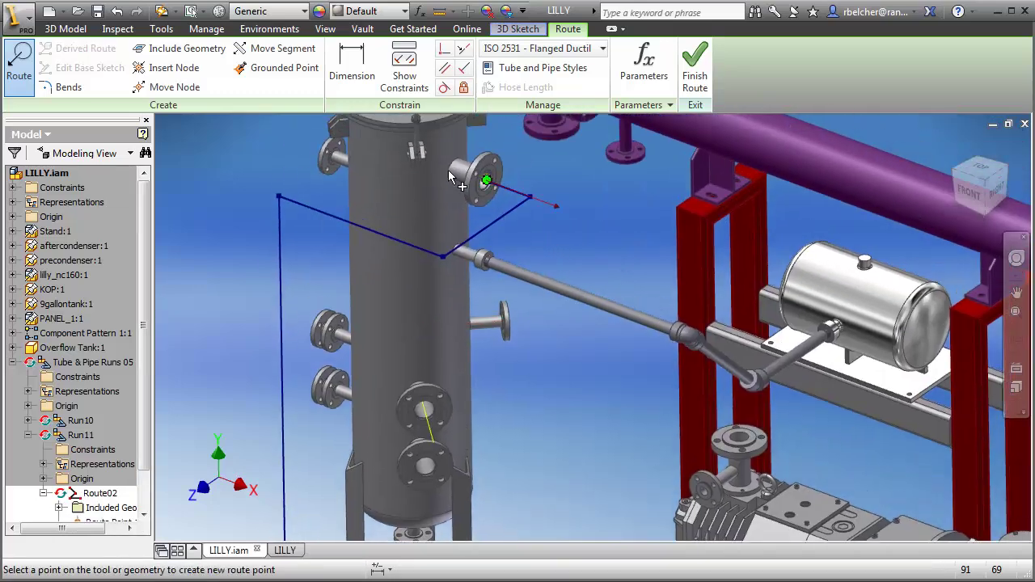
left_click(275, 49)
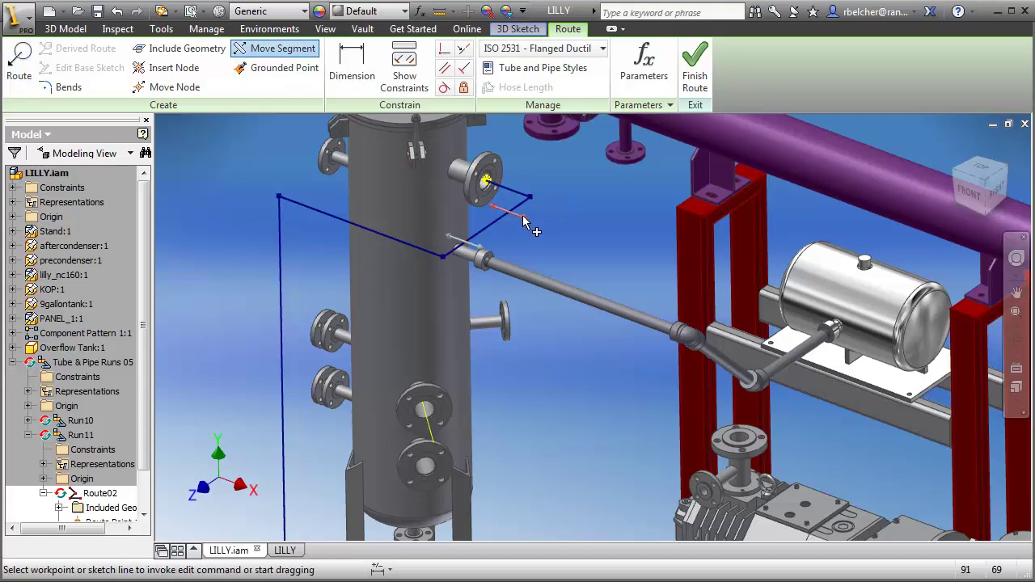
left_click_drag(527, 225, 558, 235)
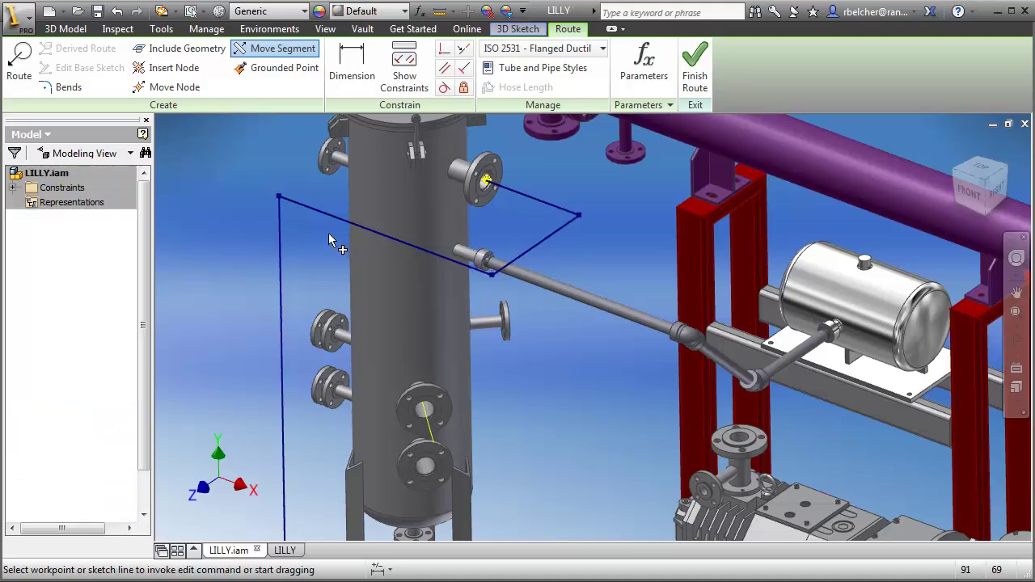
left_click_drag(332, 212, 334, 347)
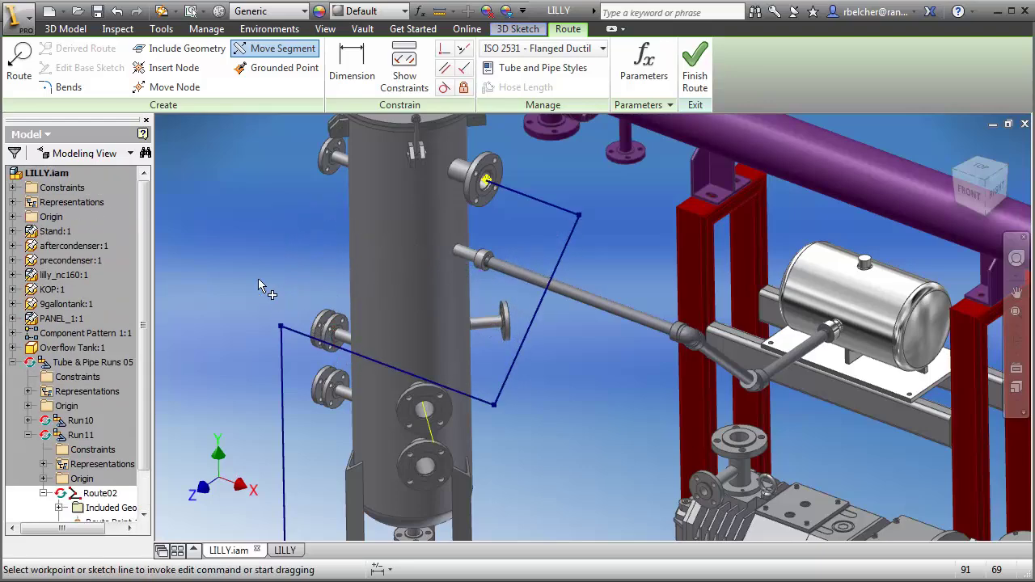
- Finish the route and populate it with the flanged pipes and elbows of the active style
scroll(245, 256, "up", 3)
middle_click_drag(246, 252, 275, 218)
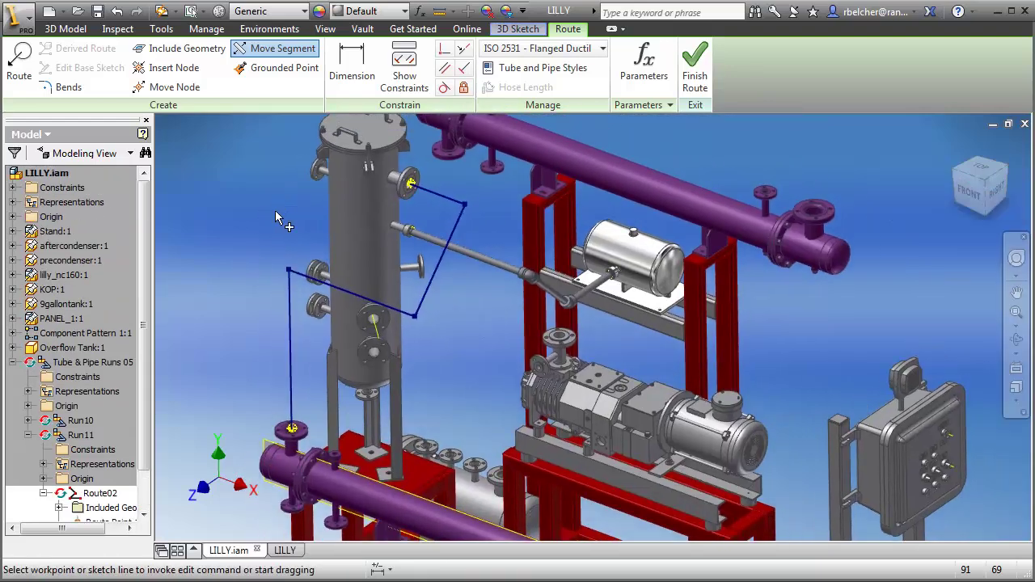
left_click(696, 70)
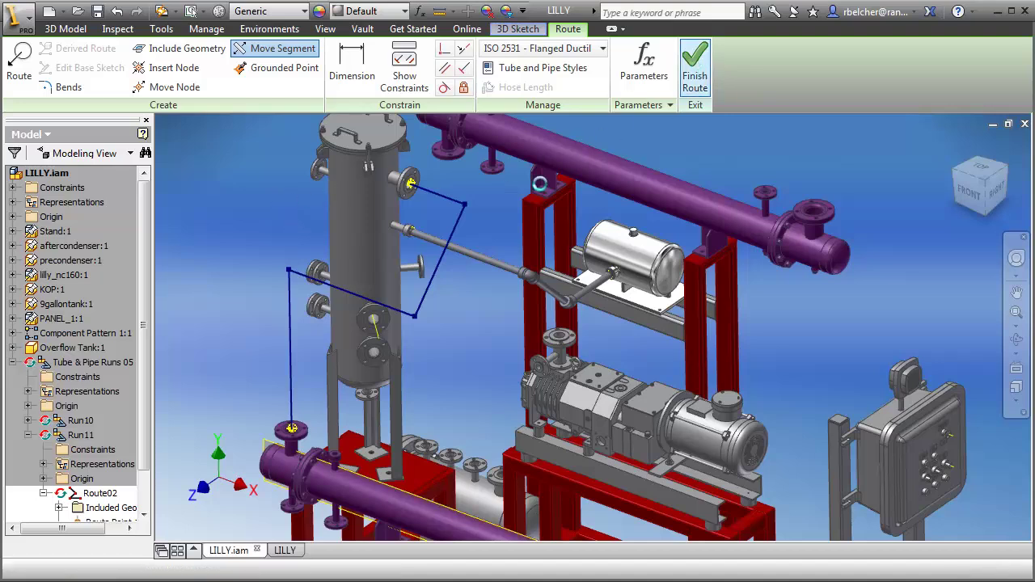
left_click(109, 86)
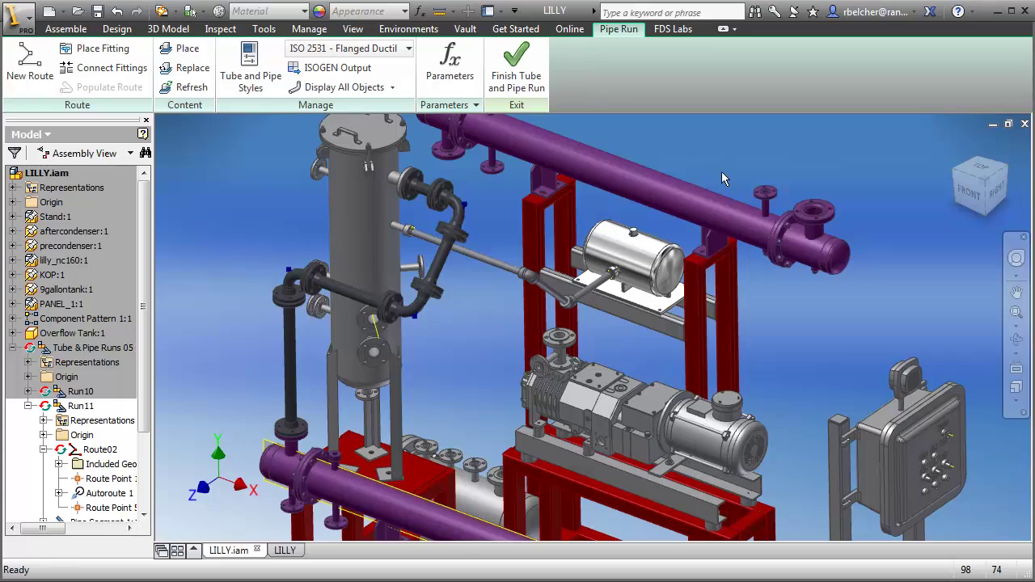
- Create another route named LILLY.Route03 in the same run, ready for routing near the vessel's lower flanges
middle_click_drag(432, 387, 440, 277)
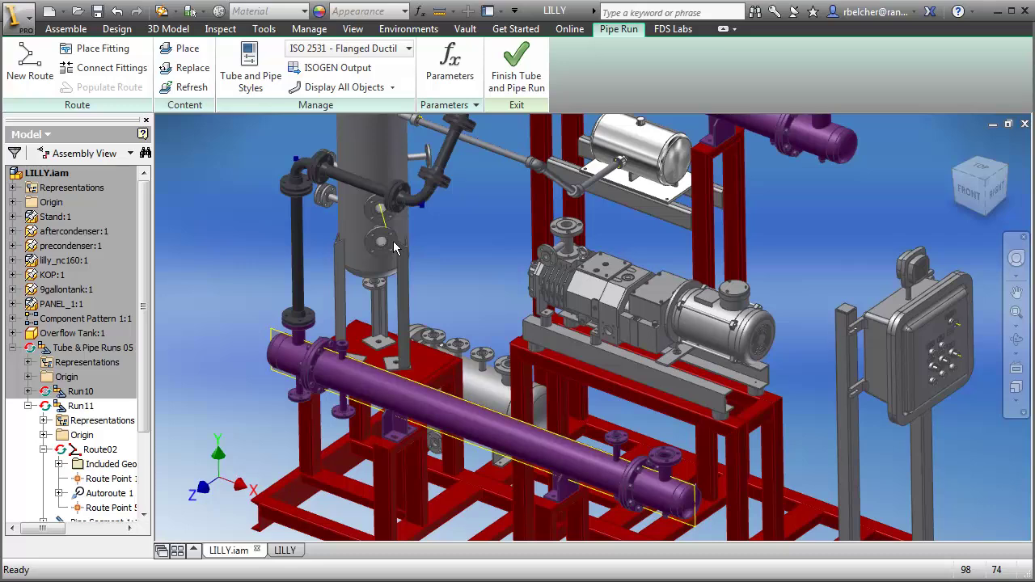
key("ctrl")
key("ctrl")
left_click(610, 441)
left_click(29, 65)
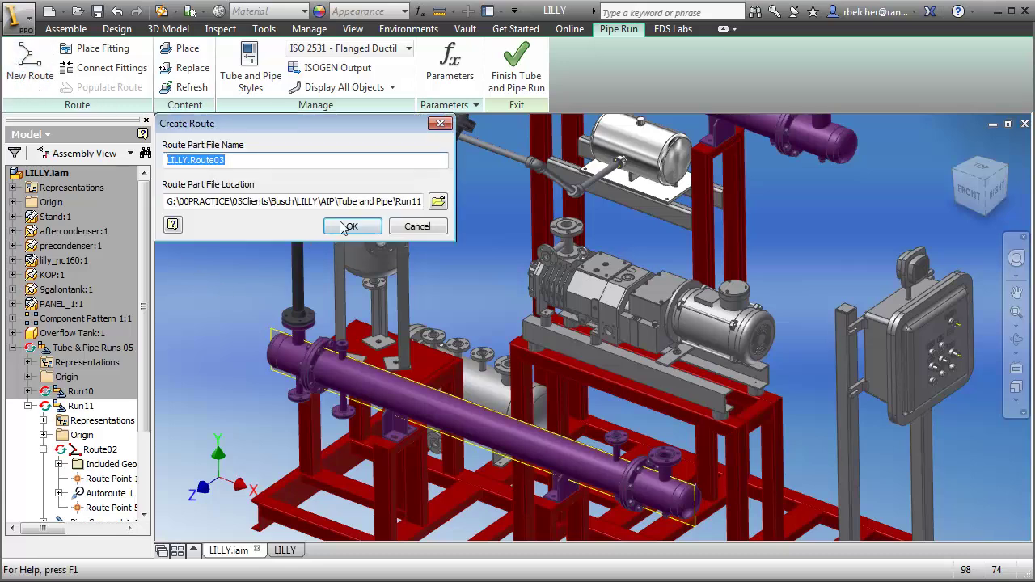
left_click(348, 226)
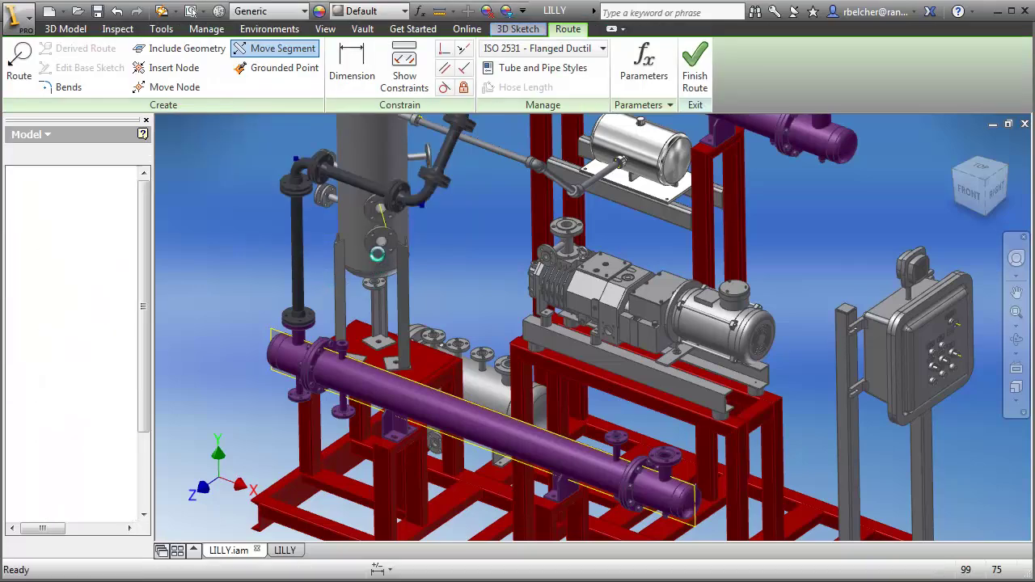
middle_click_drag(217, 275, 283, 279, "shift")
scroll(393, 278, "up", 4)
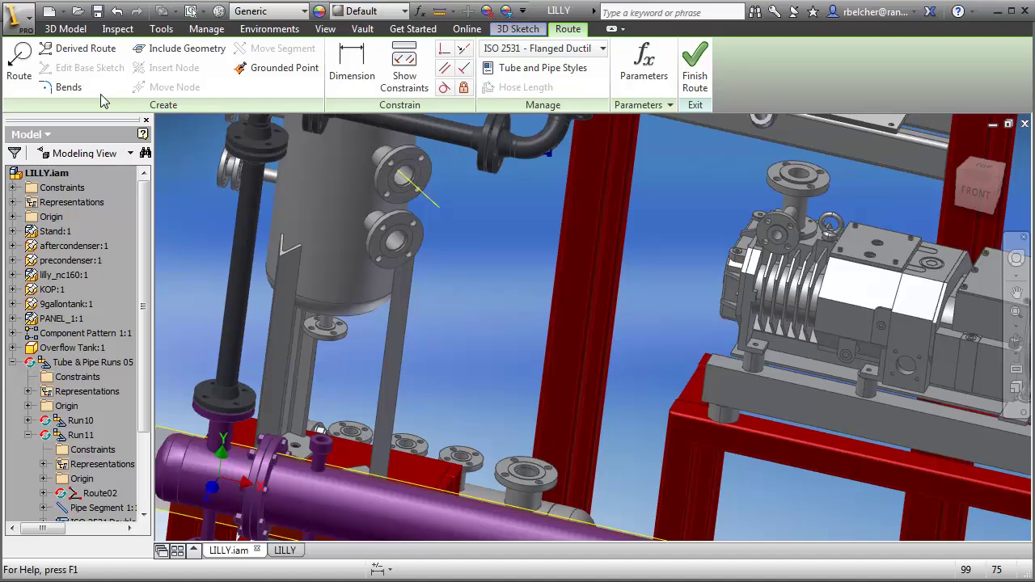
- Start the route at the vessel's lowest front flange and end its first segment, about 11.43 in, in line with the purple condenser using Point Snap
left_click(18, 69)
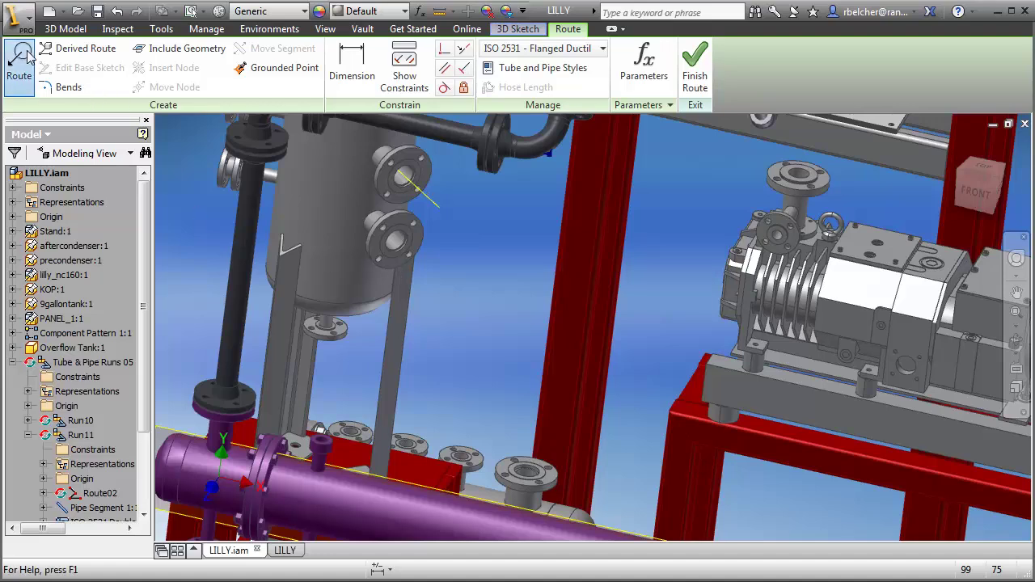
left_click(402, 268)
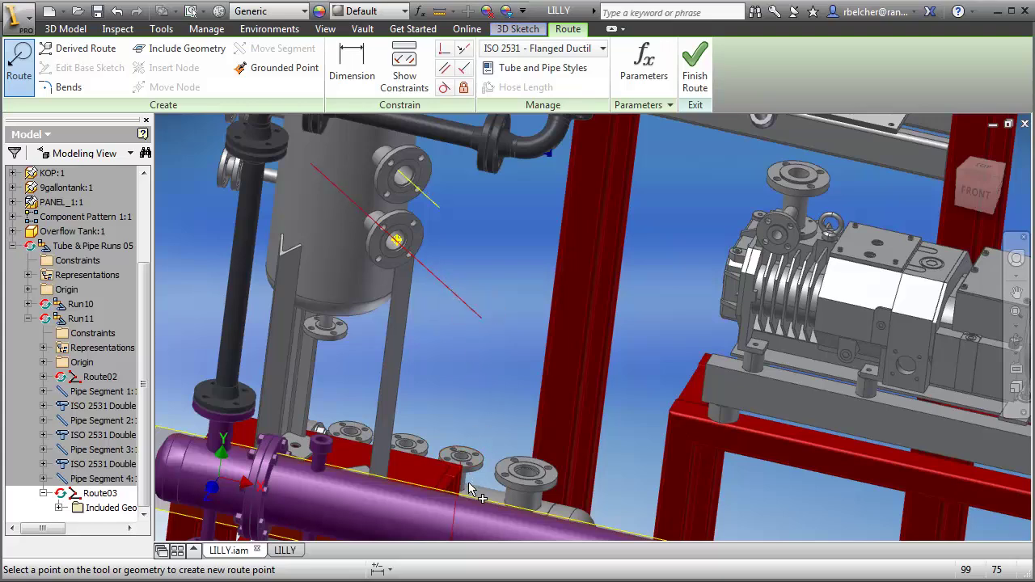
right_click(456, 296)
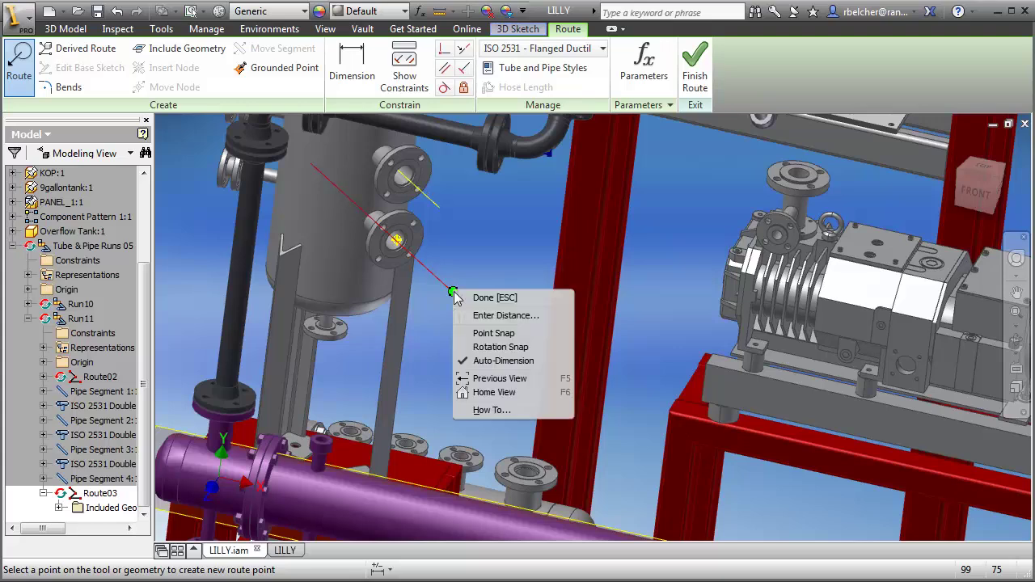
left_click(481, 334)
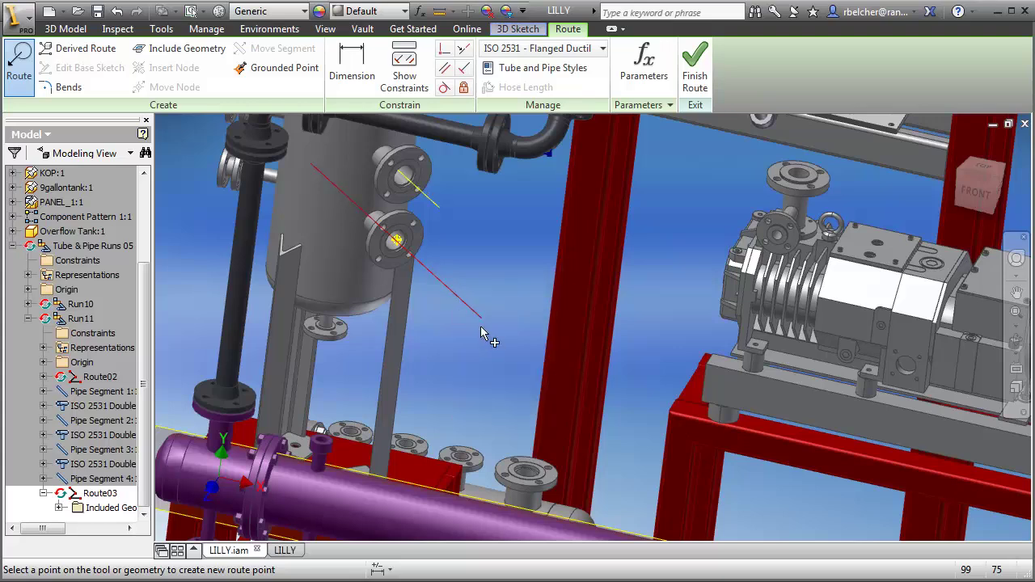
left_click(489, 506)
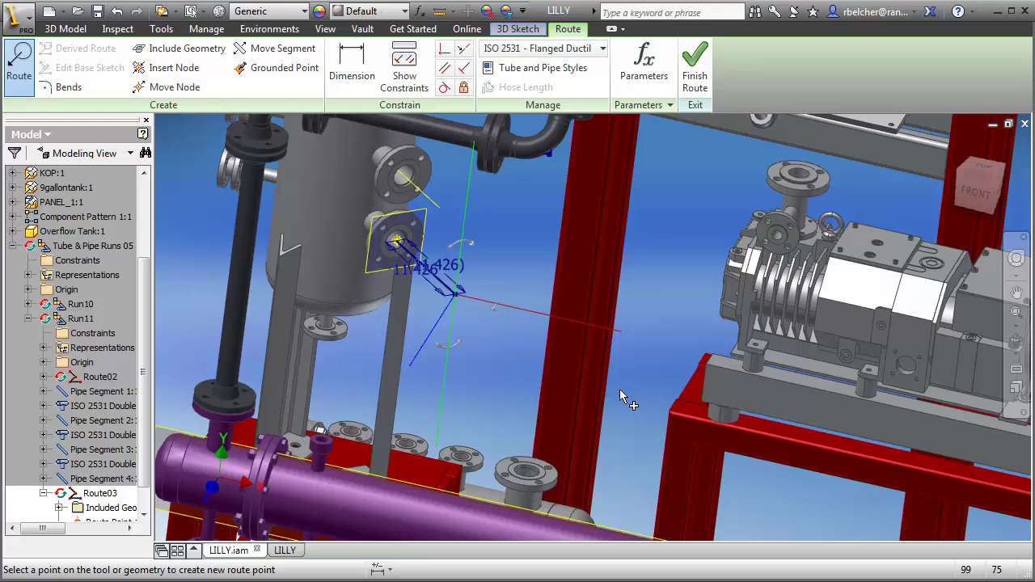
- Autoroute from the segment's end to the condenser's small upward flange below the pump skid, facing the connection upward and accepting the 67.415 in, 2-segment solution
middle_click_drag(619, 402, 445, 295)
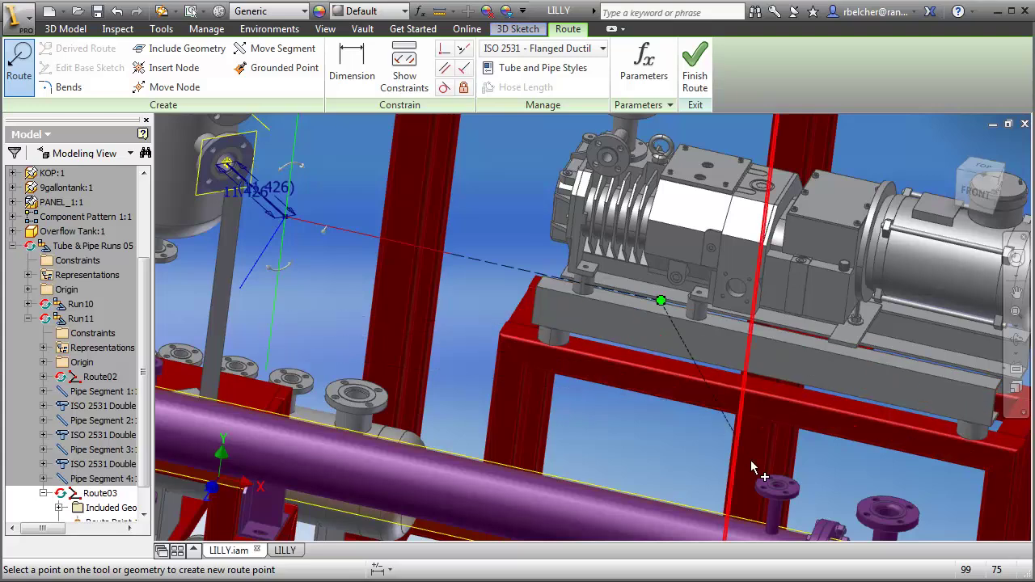
right_click(775, 499)
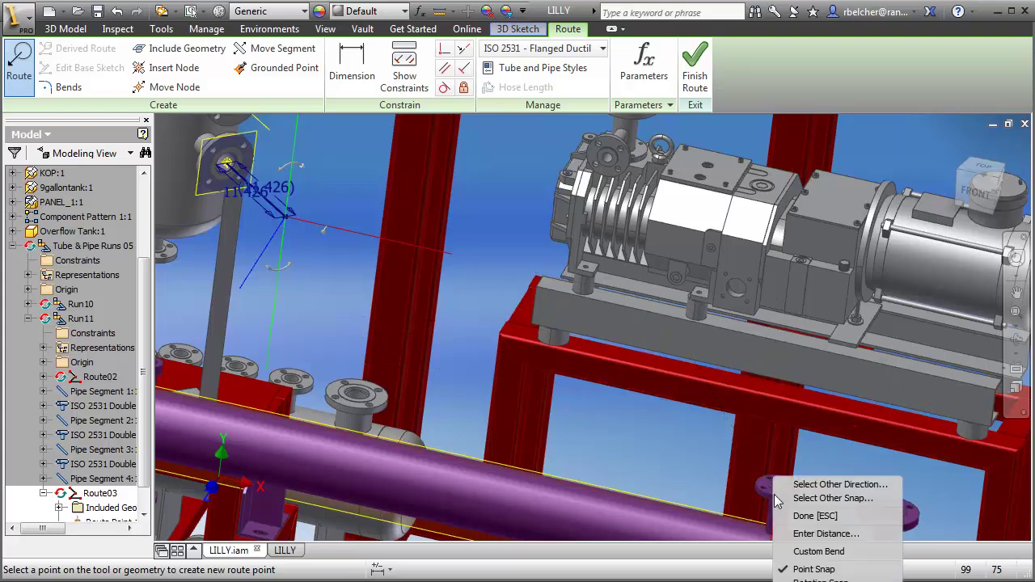
left_click(809, 498)
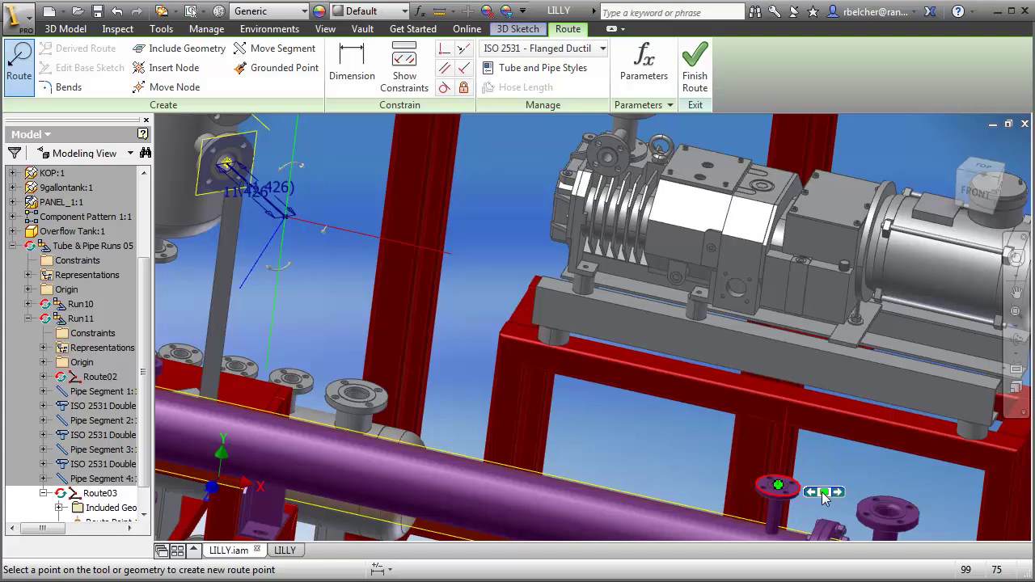
left_click(823, 496)
left_click(509, 406)
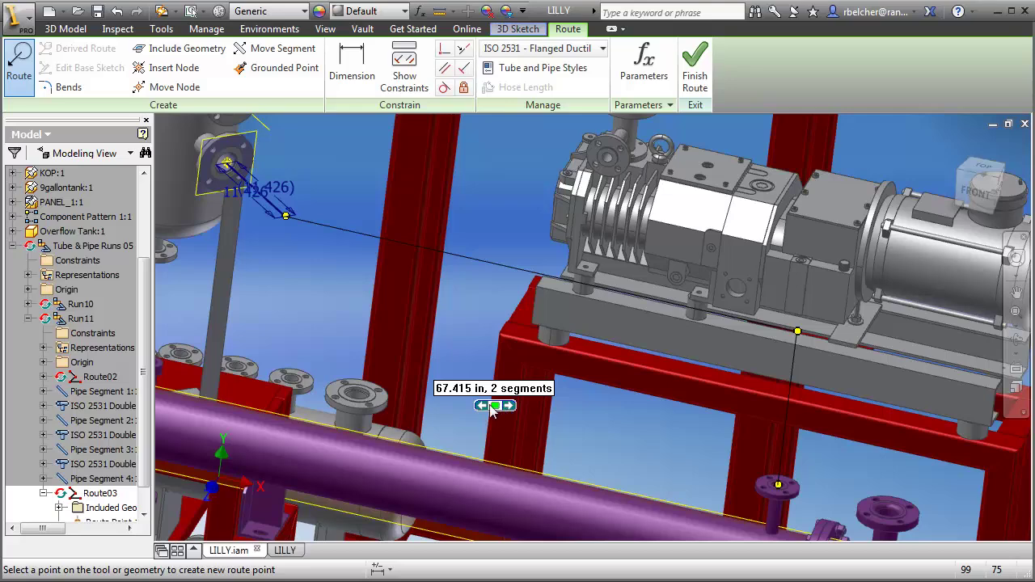
left_click(498, 411)
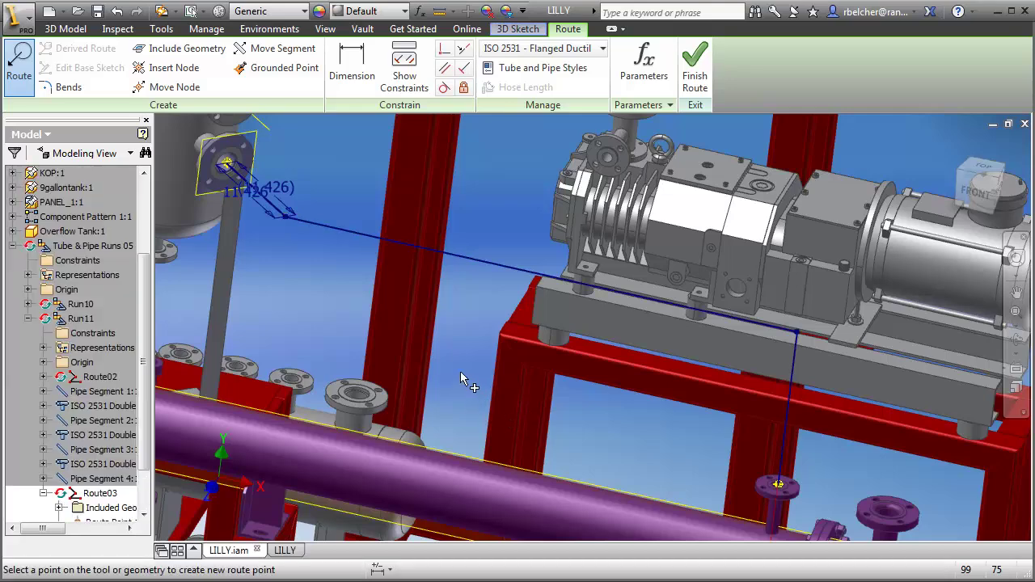
- Finish the route and populate it with flanged pipes and elbows
left_click(695, 72)
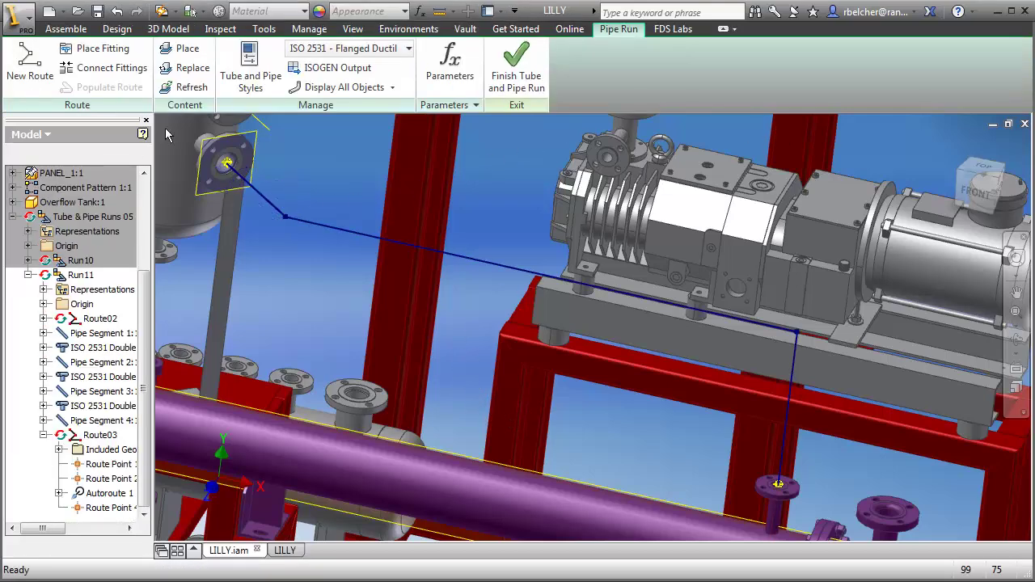
left_click(116, 90)
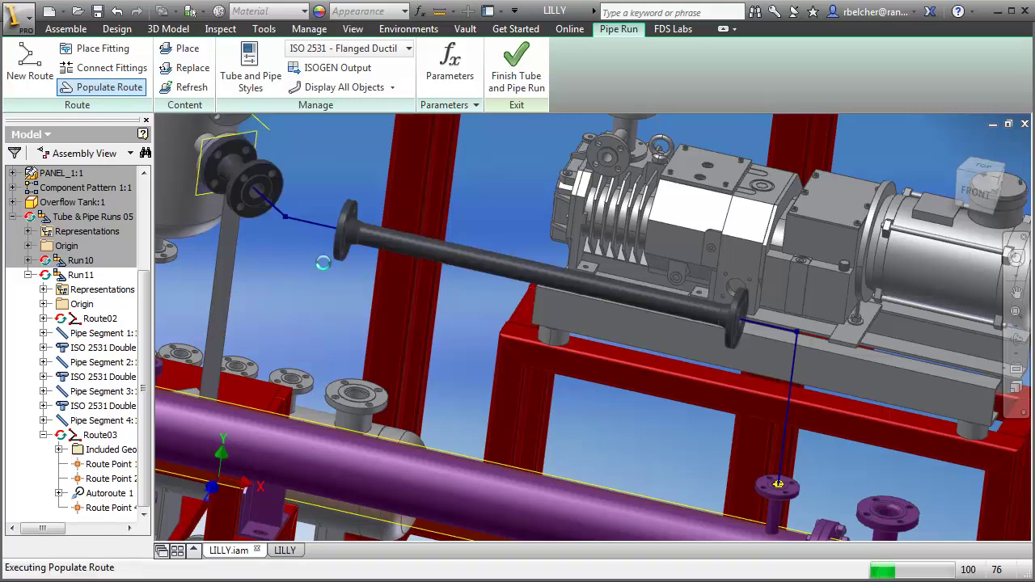
scroll(452, 314, "down", 3)
middle_click_drag(452, 314, 470, 335)
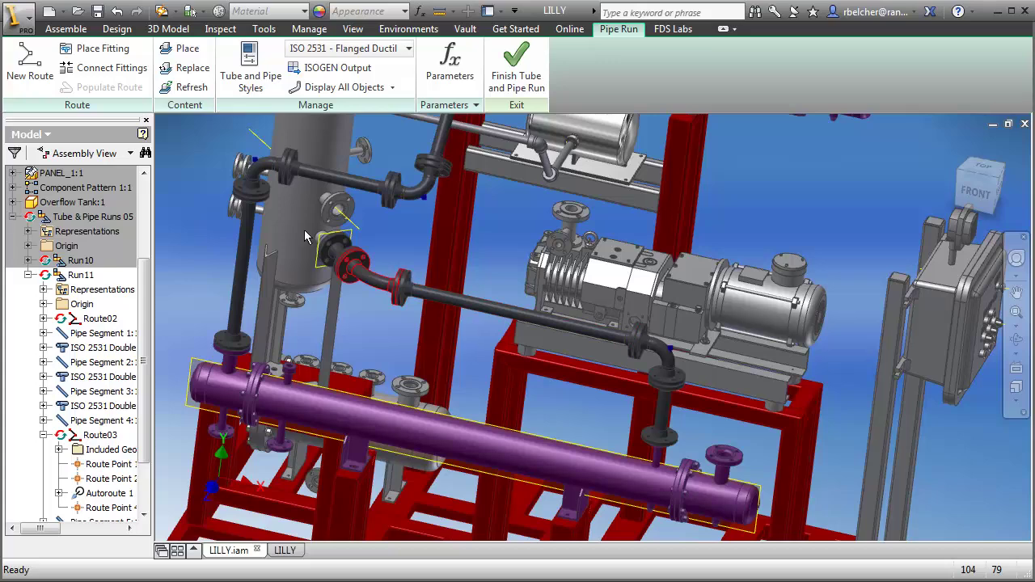
- Create another route named LILLY.Route04 in the same run, ready for routing at the vessel's remaining lower front flange
left_click(30, 65)
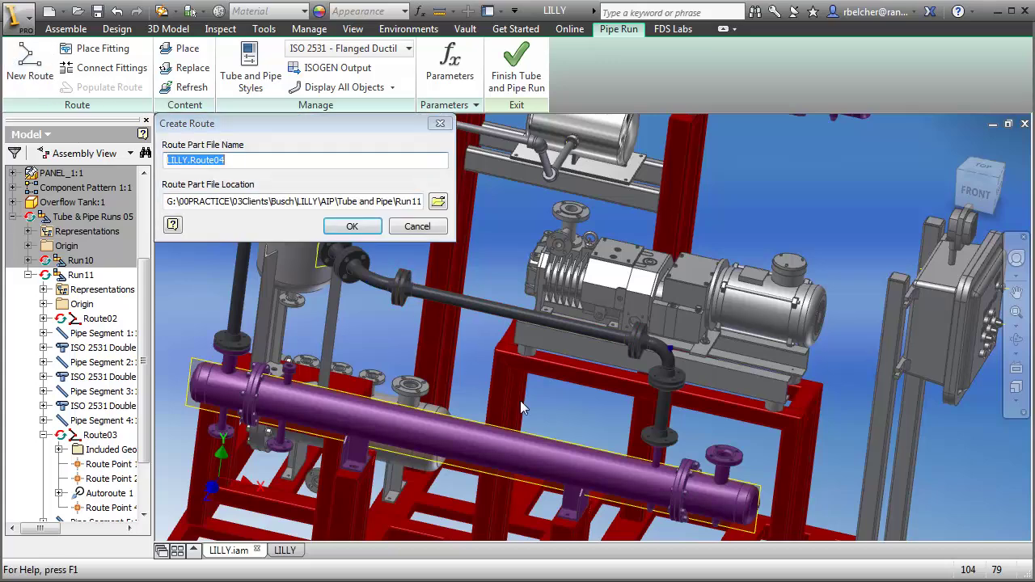
left_click(348, 225)
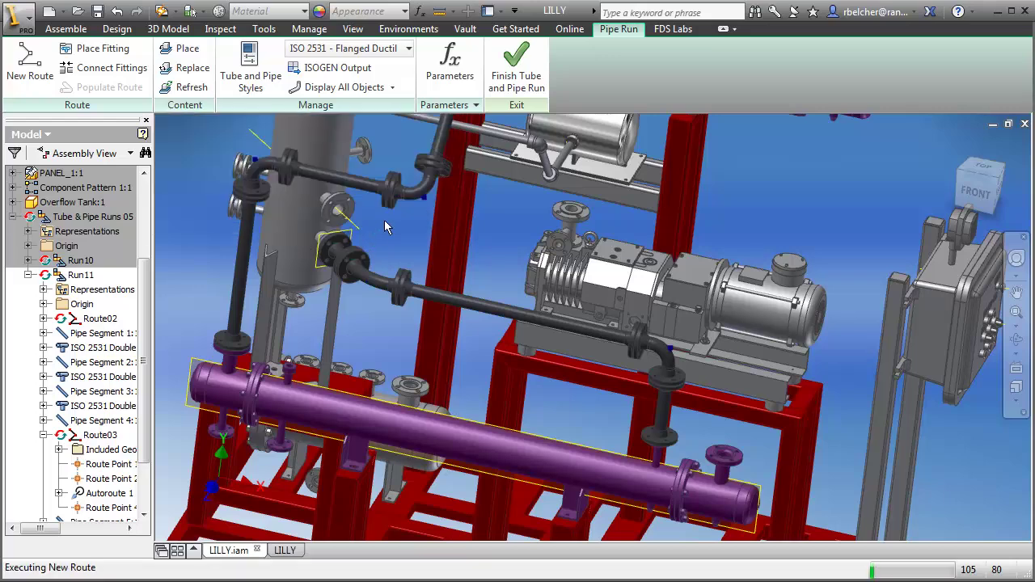
scroll(385, 225, "up", 3)
middle_click_drag(385, 225, 431, 237)
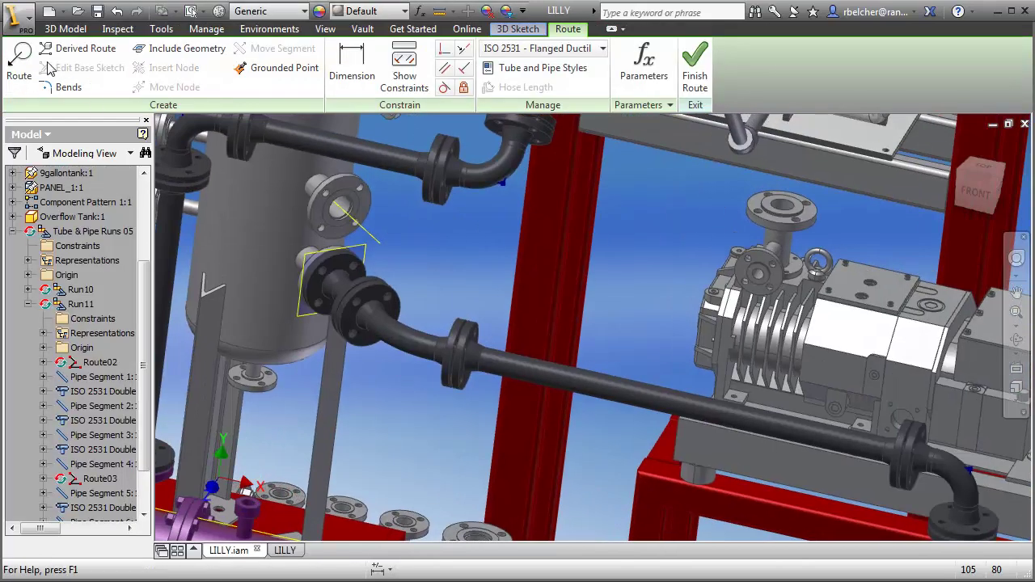
- Start the route at the flange just above the new pipe and end its first segment, about 11.43 in, in line with the condenser using Point Snap
left_click(20, 63)
left_click(350, 184)
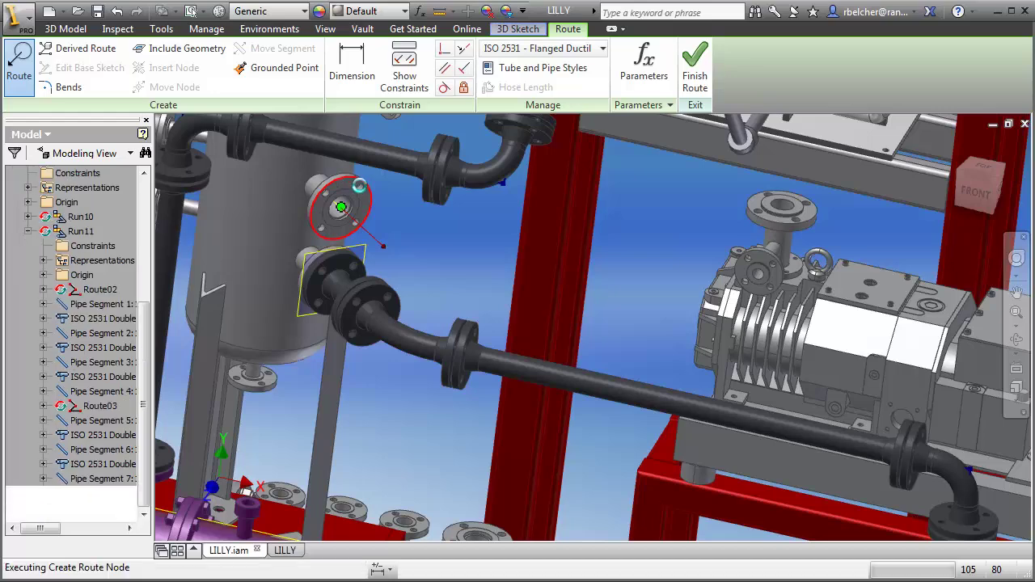
right_click(396, 263)
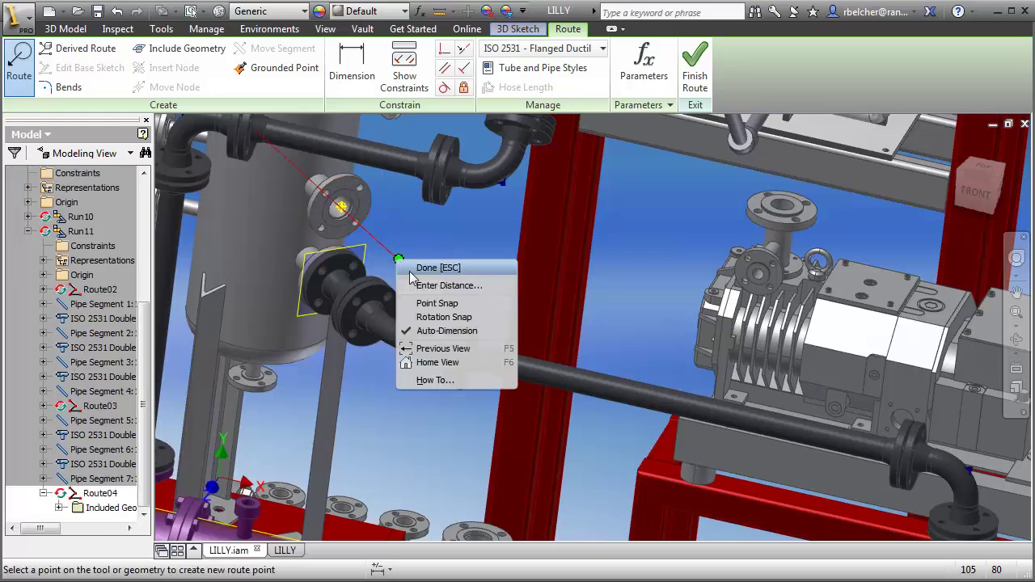
left_click(431, 302)
middle_click_drag(460, 370, 460, 292)
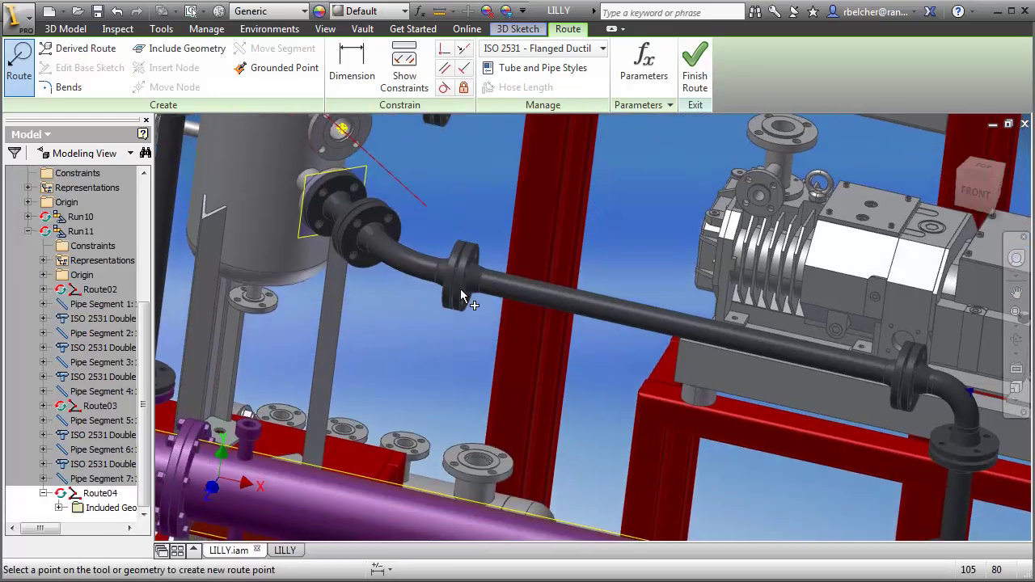
left_click(542, 515)
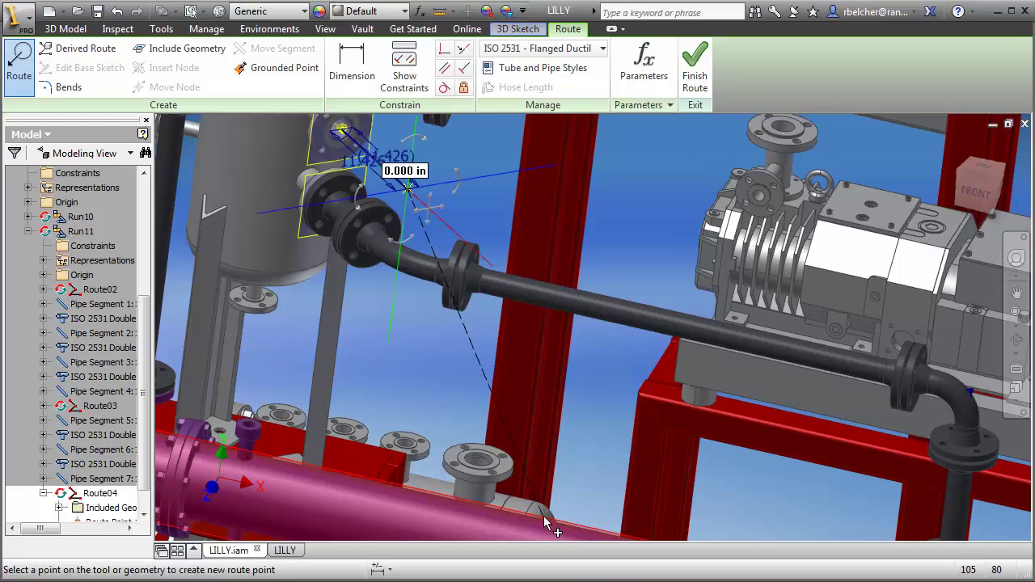
left_click(442, 212)
- Autoroute from there to the upward flange at the condenser's far end, reversing the connection direction and accepting the 85.477 in, 2-segment solution
scroll(464, 233, "up", 3)
middle_click_drag(464, 233, 391, 223)
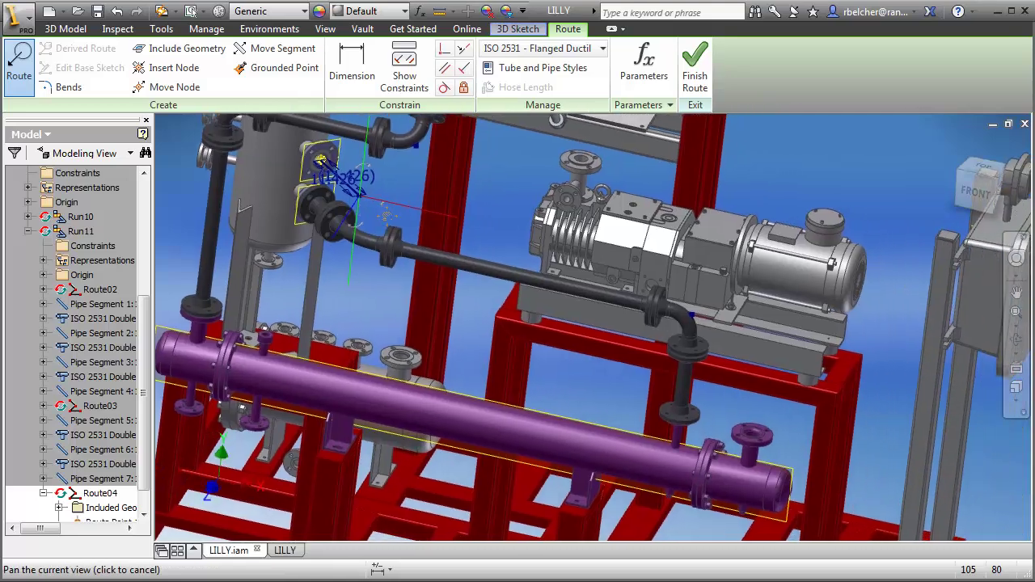
right_click(761, 444)
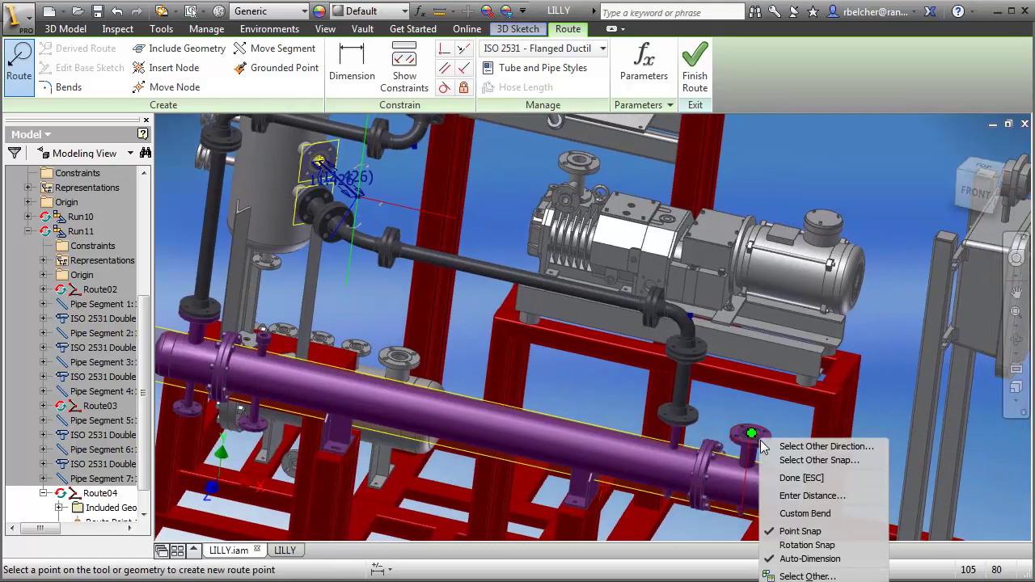
left_click(793, 447)
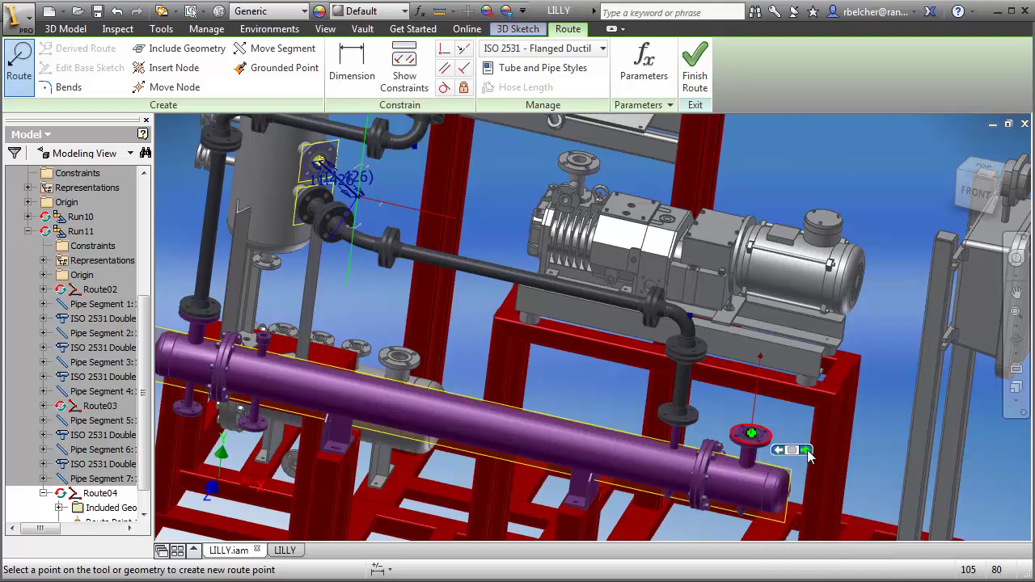
left_click(791, 453)
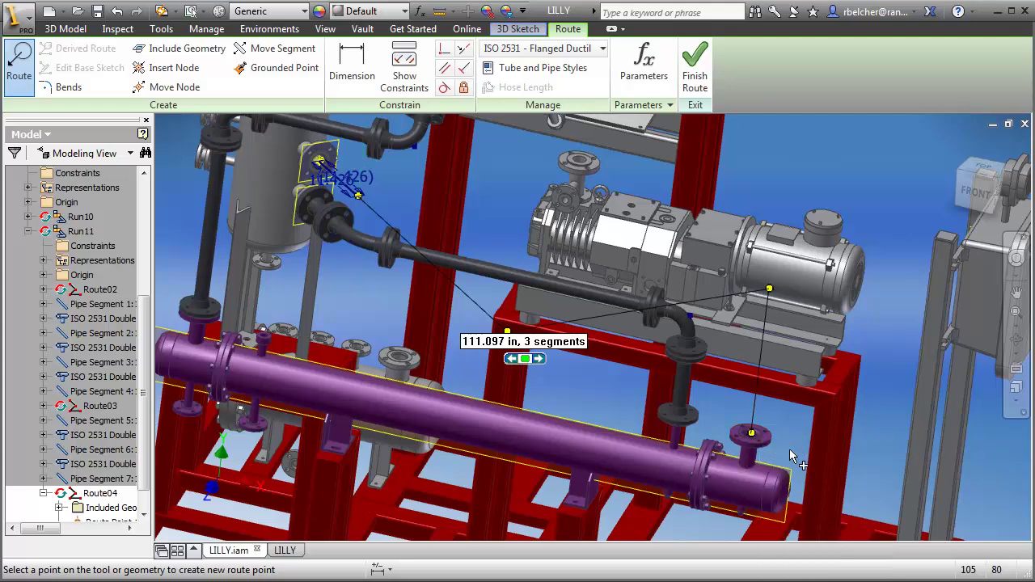
left_click(539, 359)
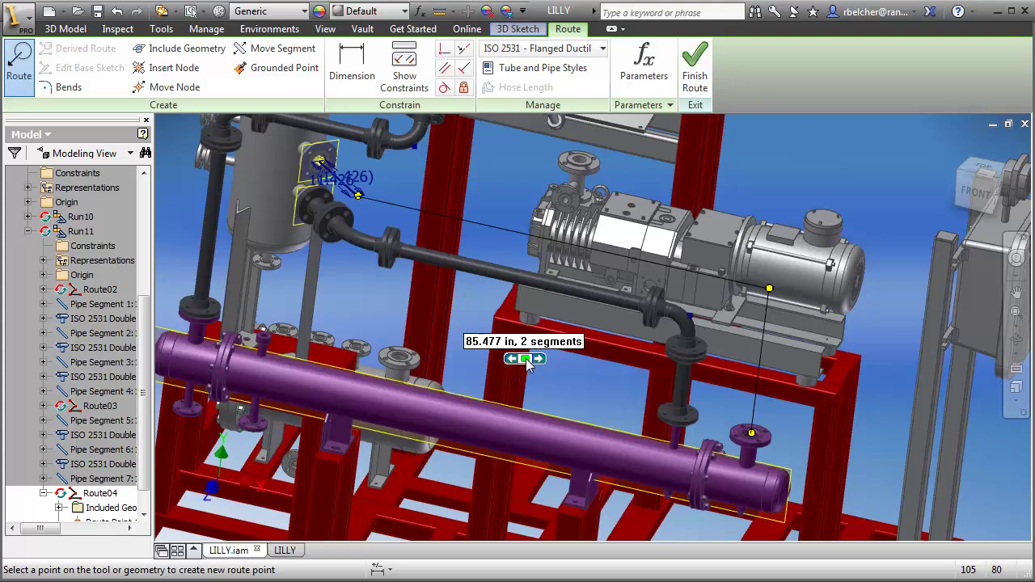
left_click(526, 364)
- Finish Route04 and populate it with the style's flanged pipes and elbows
left_click(695, 72)
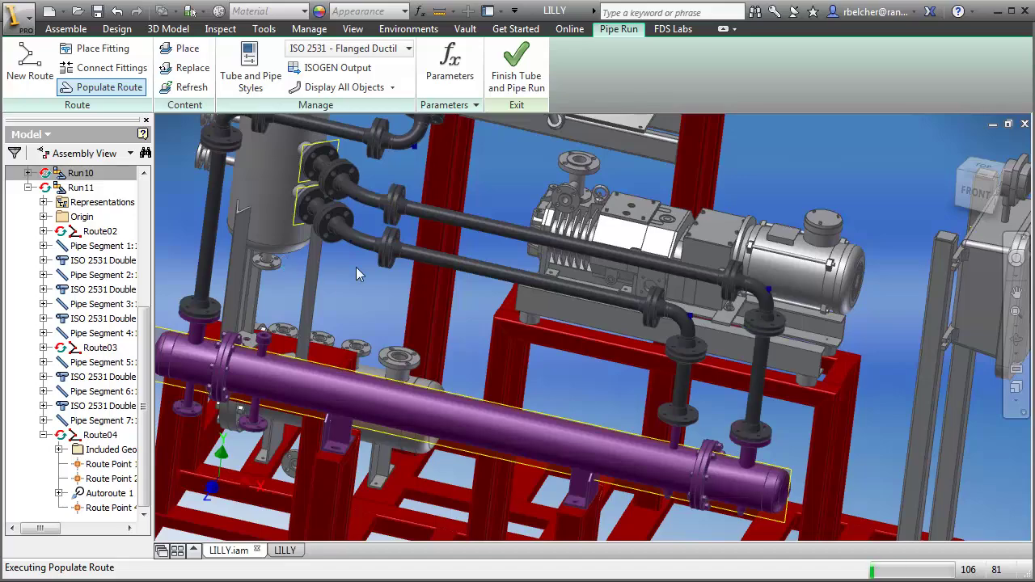
middle_click_drag(524, 265, 474, 267, "shift")
middle_click_drag(399, 197, 435, 274)
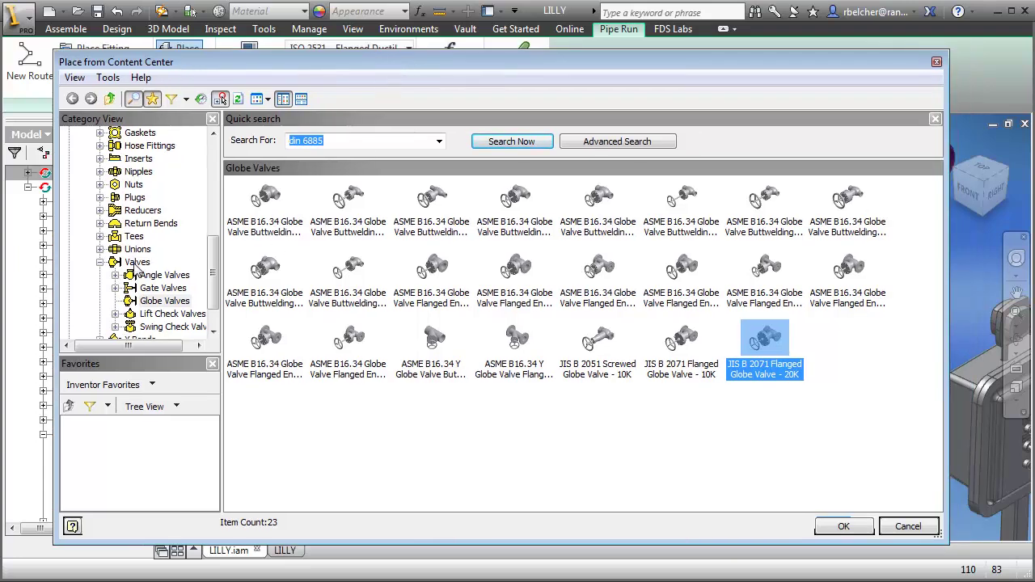
- Insert a JIS B 2071 Flanged Globe Valve - 20K, size M40 as standard, midway along the upper of the two long horizontal pipes
mouse_move(213, 268)
left_mouse_down()
mouse_move(214, 216)
mouse_move(215, 267)
left_mouse_up()
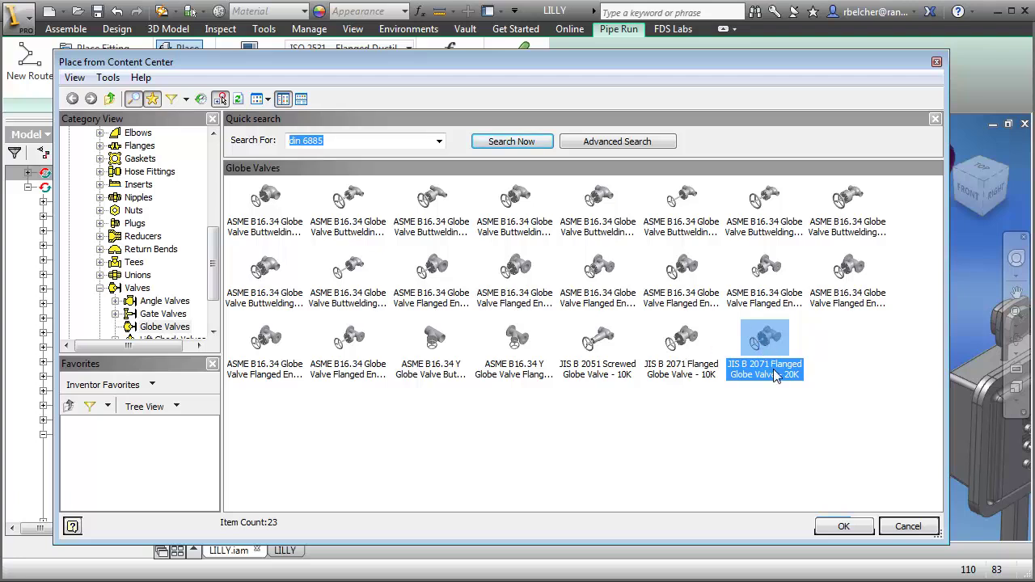
left_click(841, 530)
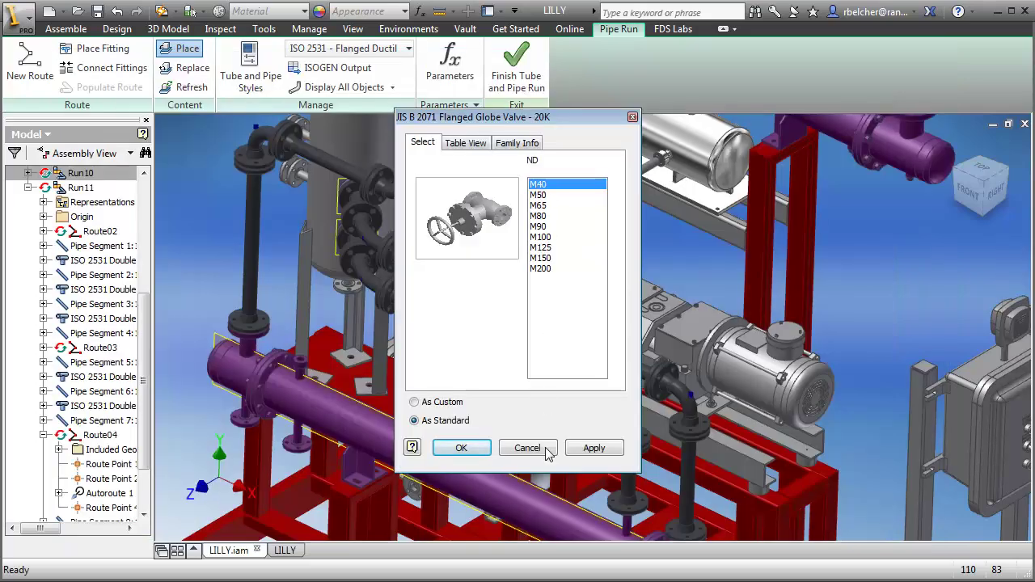
left_click(461, 448)
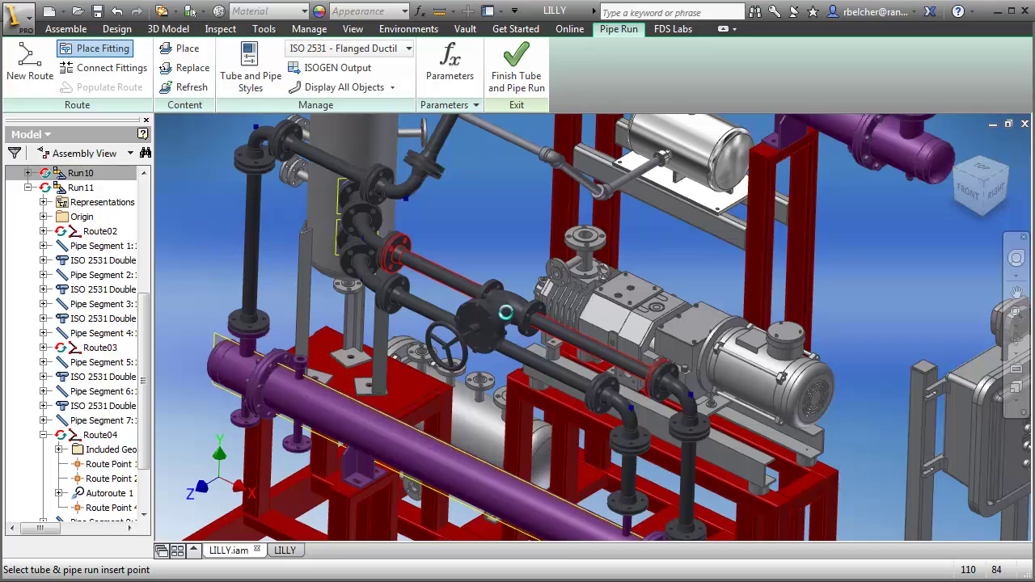
left_click(505, 312)
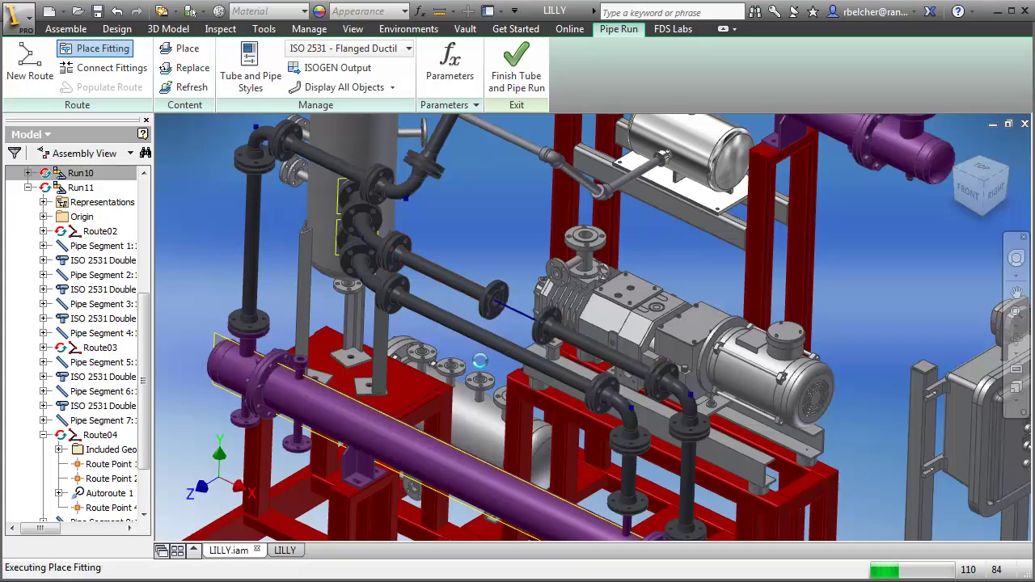
- Place the globe valve inline on the upper long pipe, rotate it so its handwheel points straight up, and end the fitting placement
left_click(485, 330)
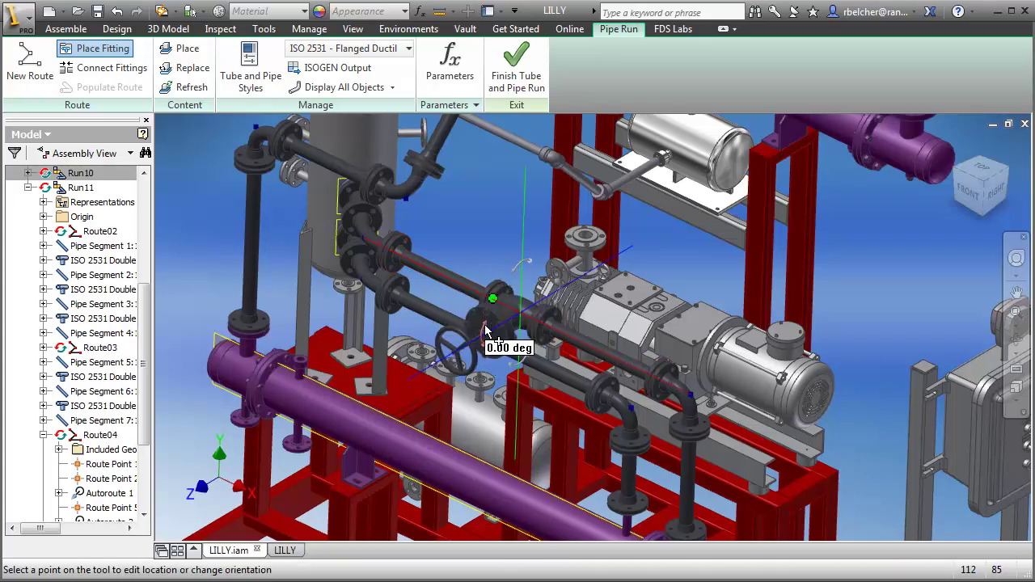
left_click_drag(485, 330, 543, 212)
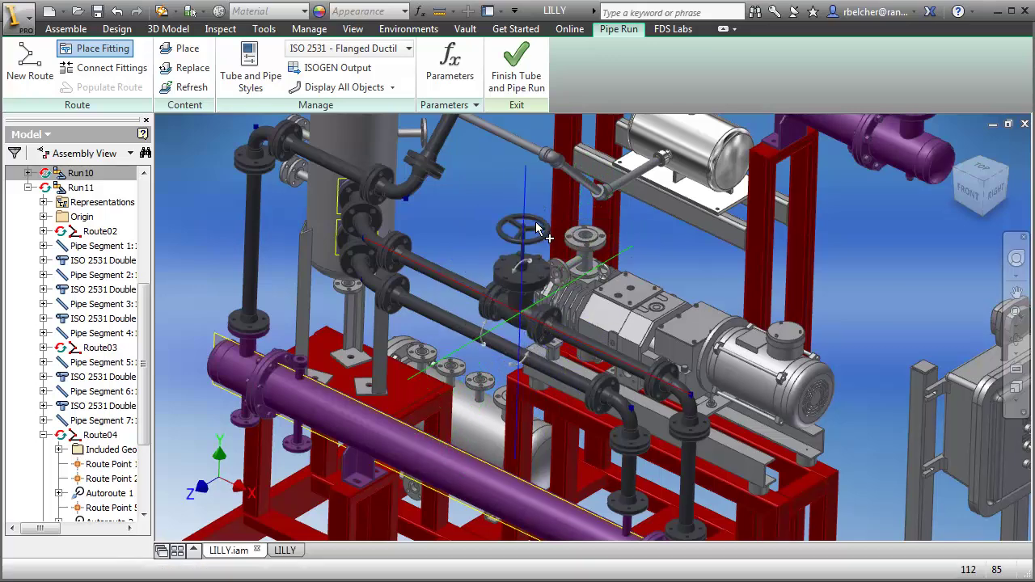
left_click(448, 277)
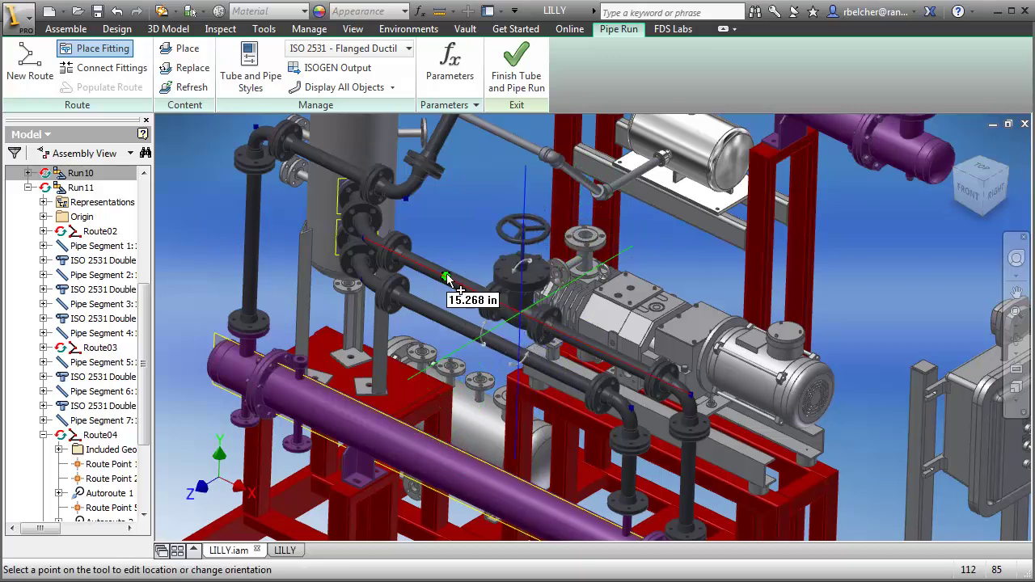
right_click(473, 187)
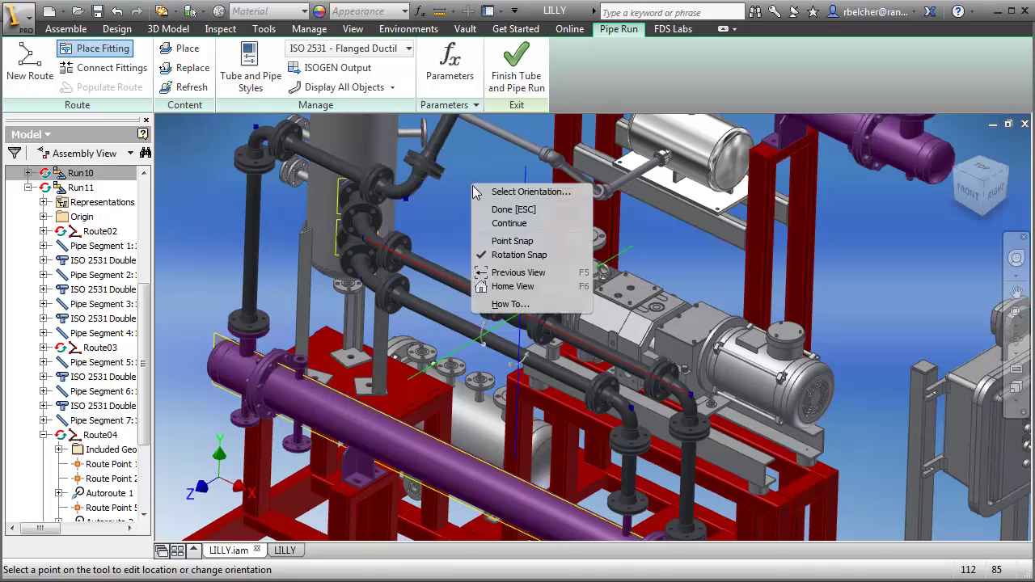
left_click(505, 211)
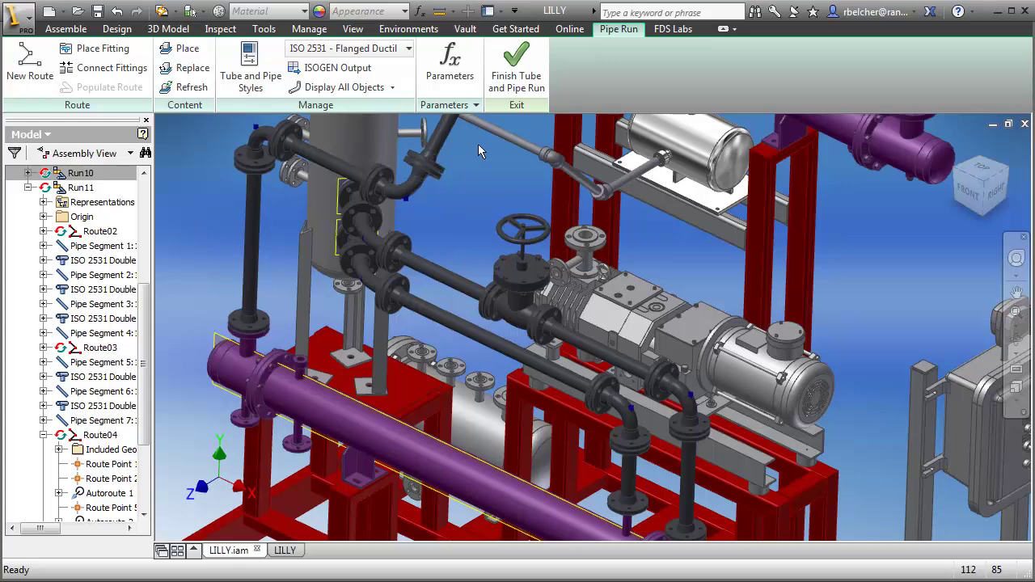
- Finish editing the pipe run and the tube and pipe assembly, returning to the top-level skid assembly in an overall angled view
left_click(516, 68)
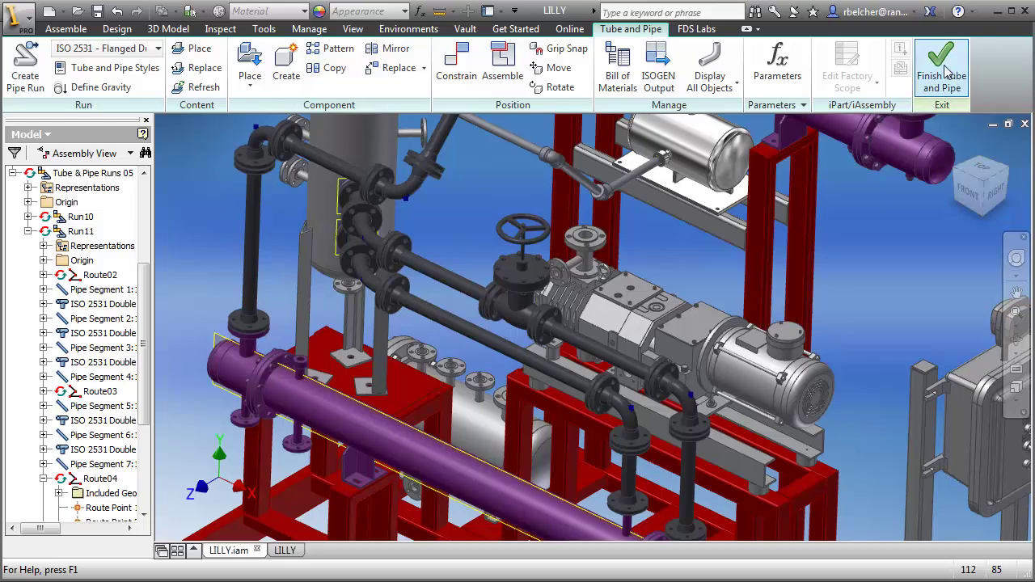
left_click(947, 71)
scroll(865, 268, "up", 3)
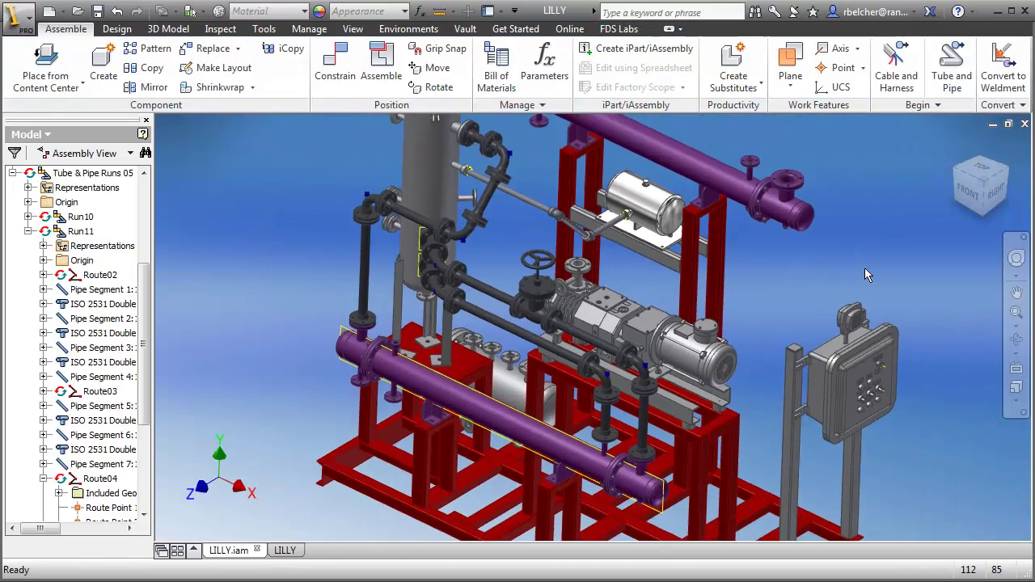
scroll(864, 267, "up", 3)
mouse_move(494, 430)
middle_mouse_down("shift")
mouse_move(554, 380)
mouse_move(507, 429)
middle_mouse_up("shift")
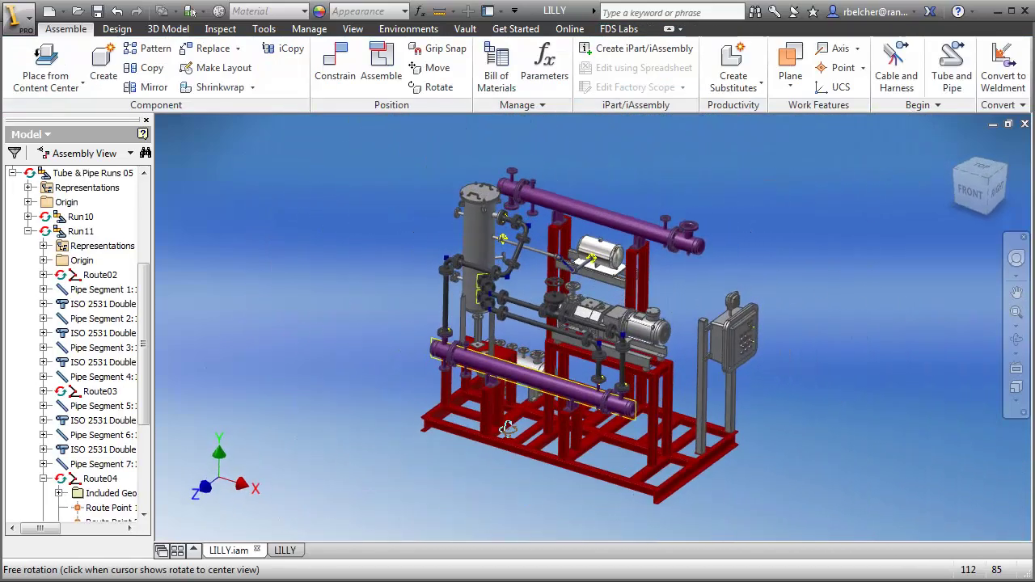
scroll(572, 359, "down", 3)
middle_click_drag(572, 359, 539, 382)
scroll(537, 339, "up", 3)
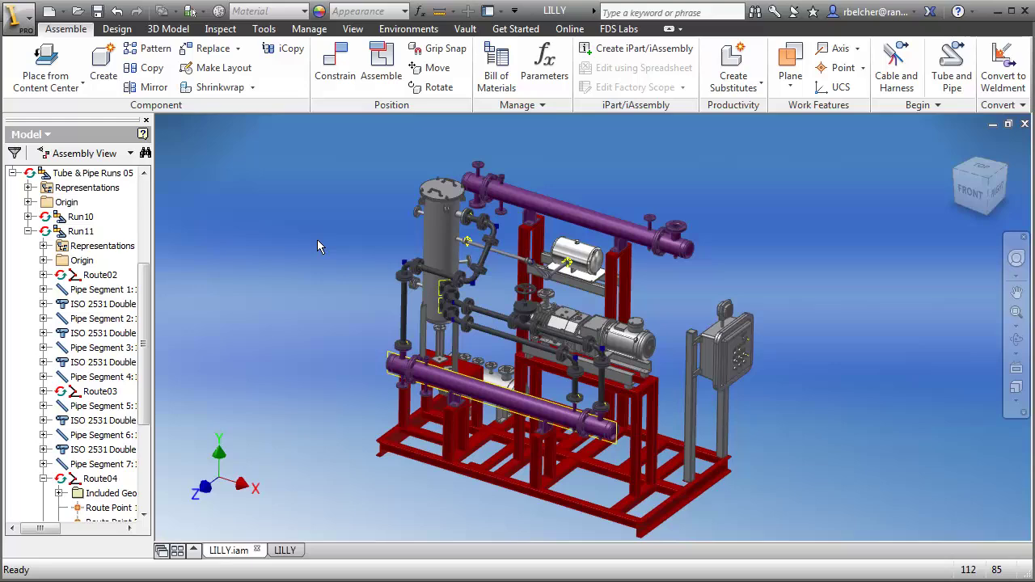
- Examine the new piping and valve in the front, side, top and isometric views of the LILLY drawing
left_click(285, 551)
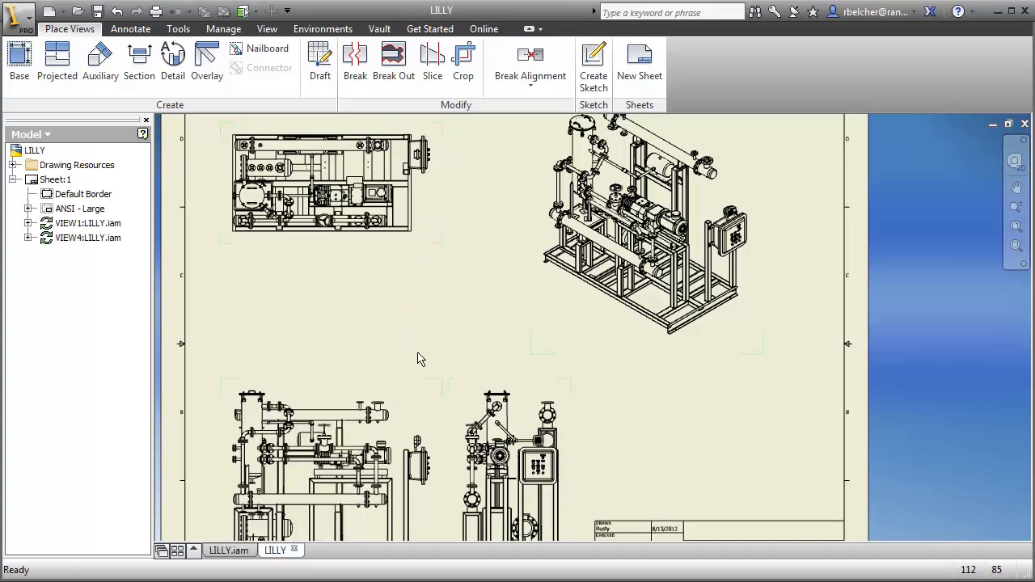
middle_click_drag(418, 359, 436, 236)
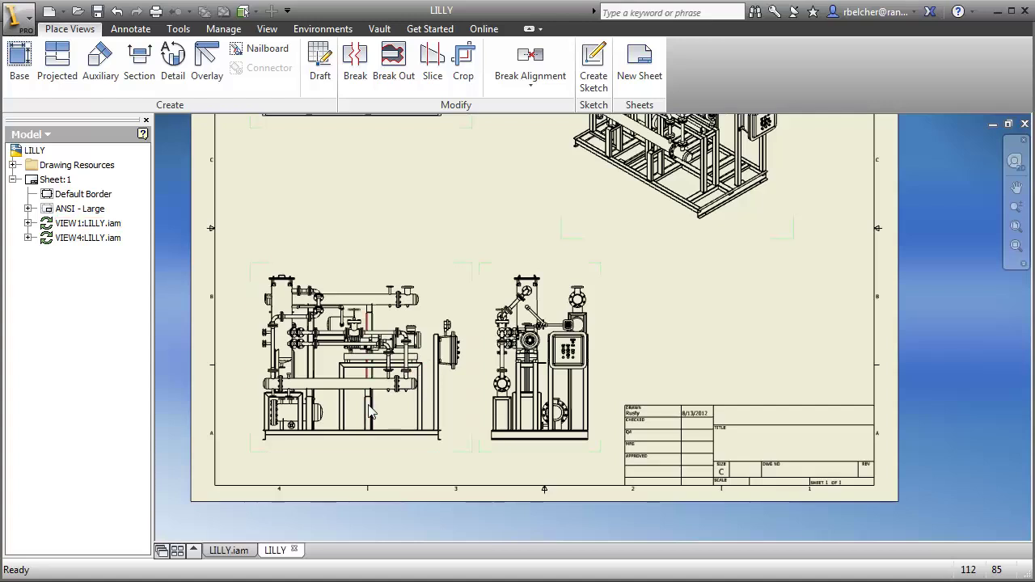
scroll(369, 405, "up", 3)
mouse_move(272, 349)
middle_mouse_down()
mouse_move(363, 360)
mouse_move(366, 383)
middle_mouse_up()
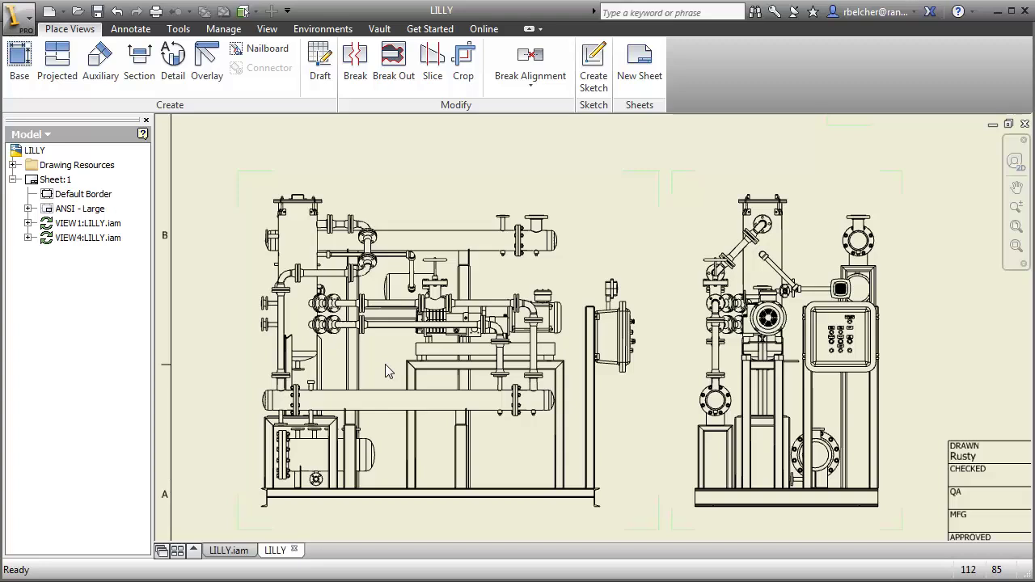
middle_click_drag(668, 287, 557, 390)
scroll(557, 390, "down", 3)
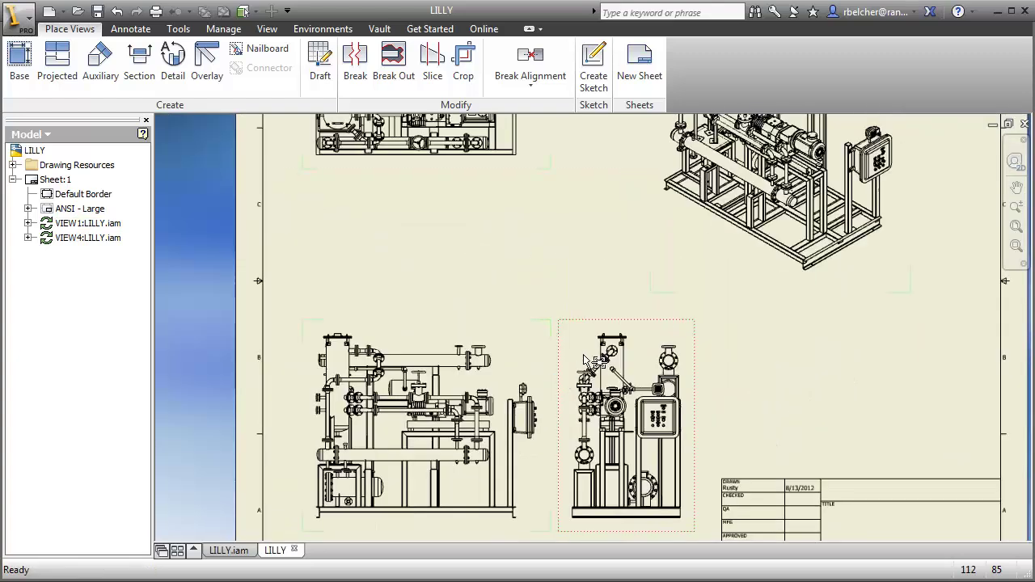
scroll(579, 339, "down", 3)
scroll(604, 283, "up", 3)
middle_click_drag(605, 283, 473, 365)
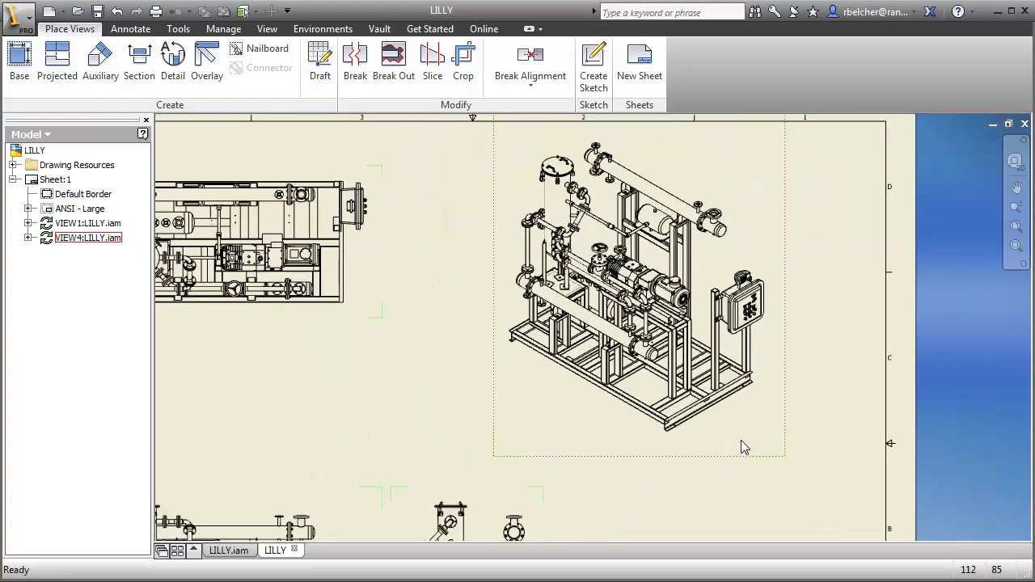
- Add a new sheet and place a 1/20 base view of LILLY.iam in the Current orientation with hidden lines removed, without projected views
right_click(49, 294)
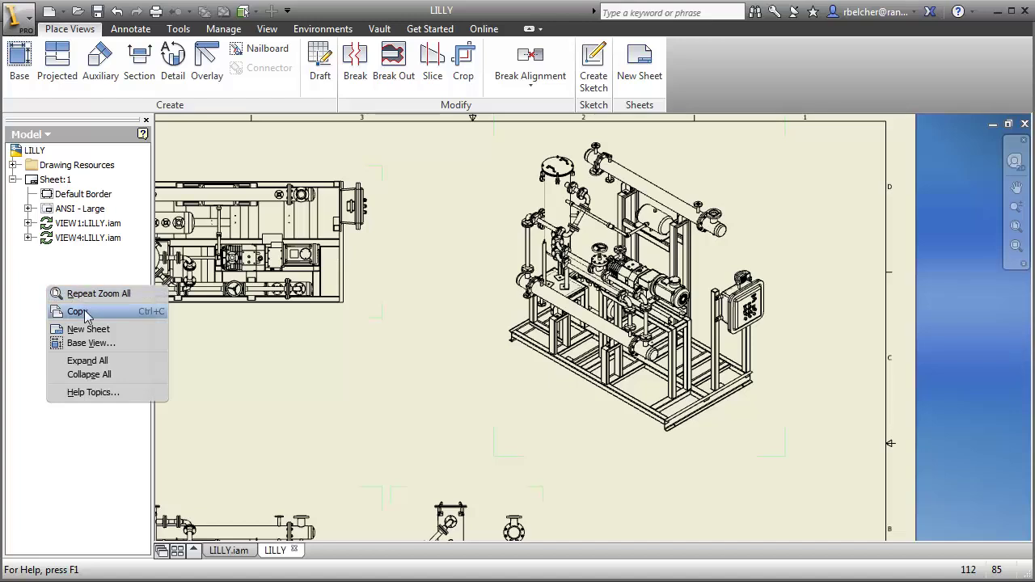
left_click(89, 337)
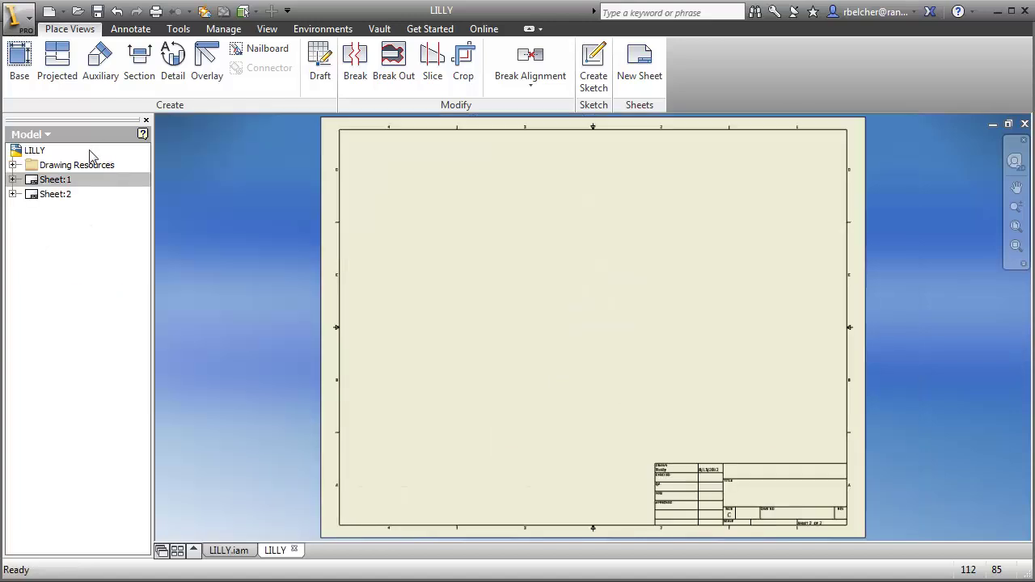
left_click(19, 59)
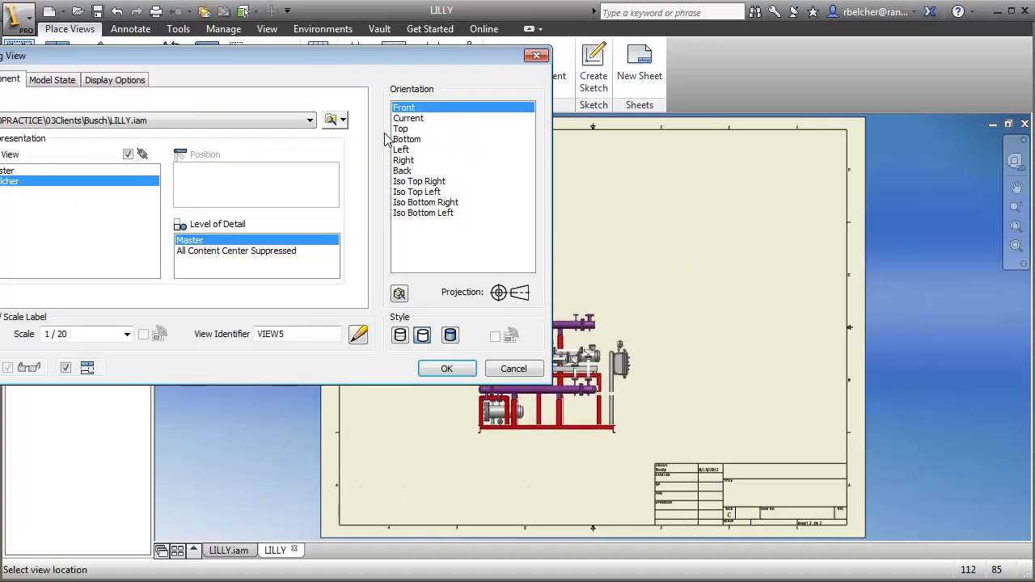
left_click(409, 118)
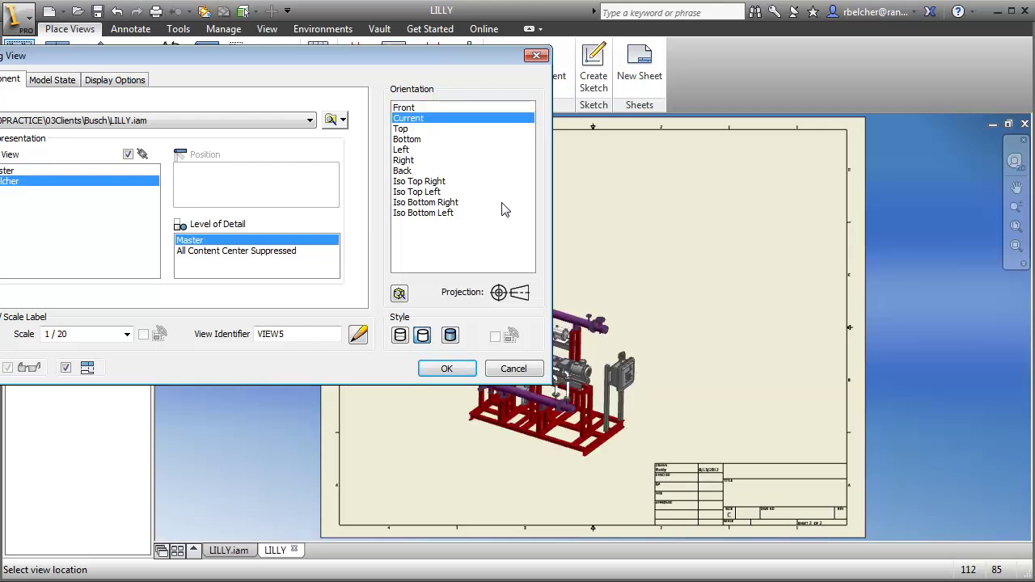
left_click(612, 295)
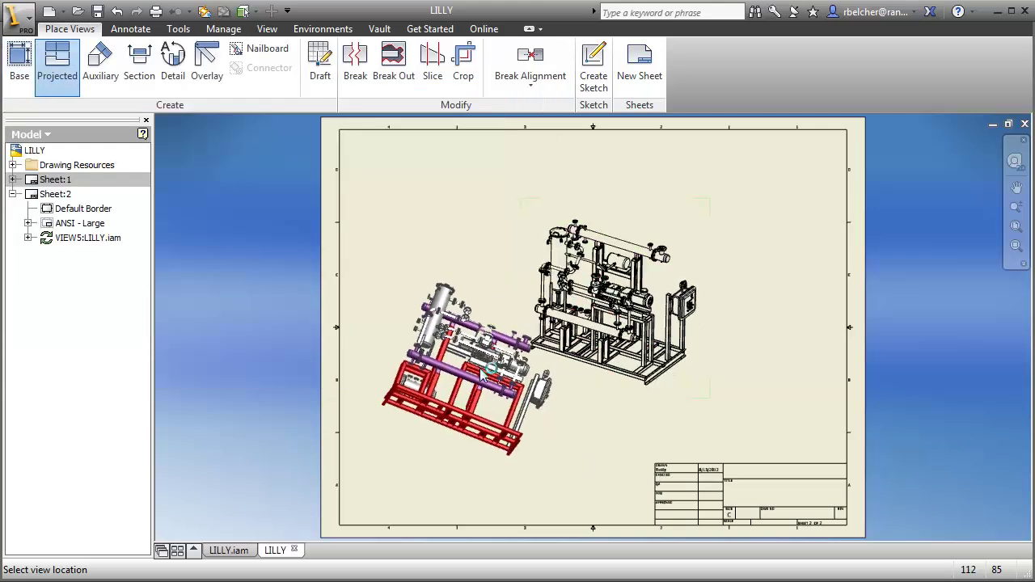
right_click(486, 370)
left_click(536, 368)
- Move the skid view to the upper-left area of the new sheet
mouse_move(574, 400)
left_mouse_down()
mouse_move(531, 397)
mouse_move(430, 360)
left_mouse_up()
scroll(547, 370, "up", 3)
scroll(549, 370, "down", 5)
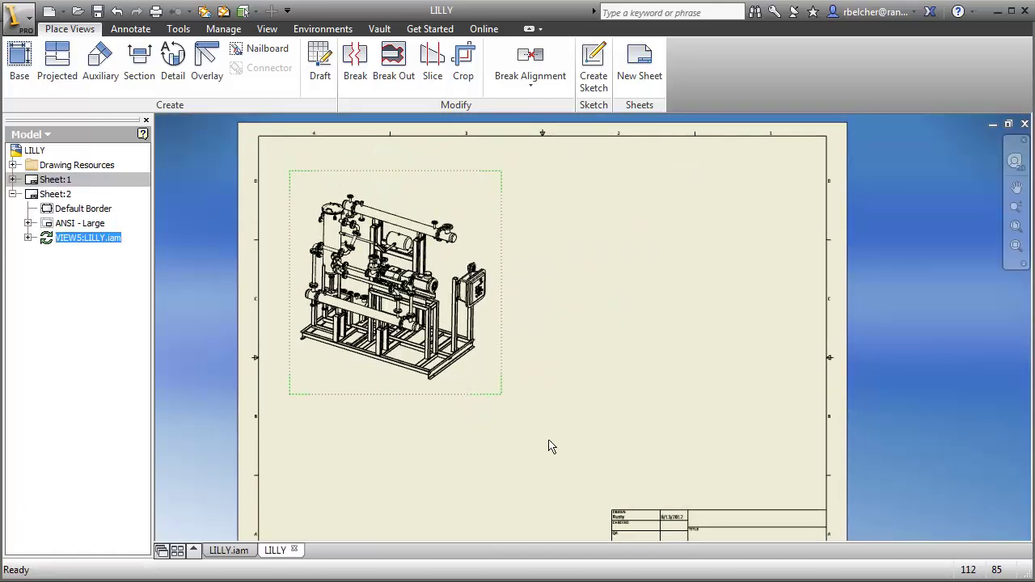
- Create a Structured parts list from LILLY.iam and place it in the upper-right corner of the sheet's border
left_click(131, 30)
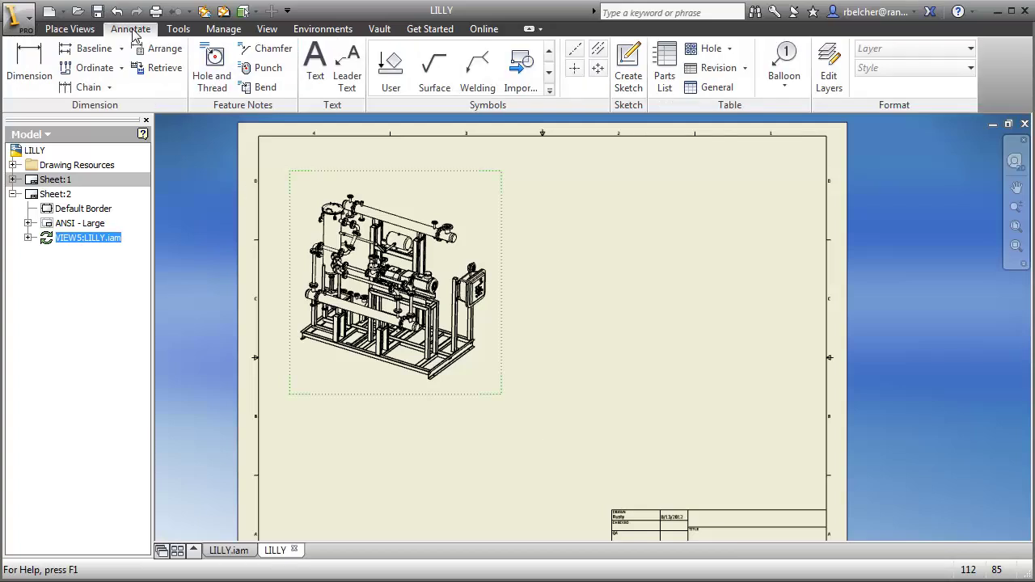
left_click(663, 68)
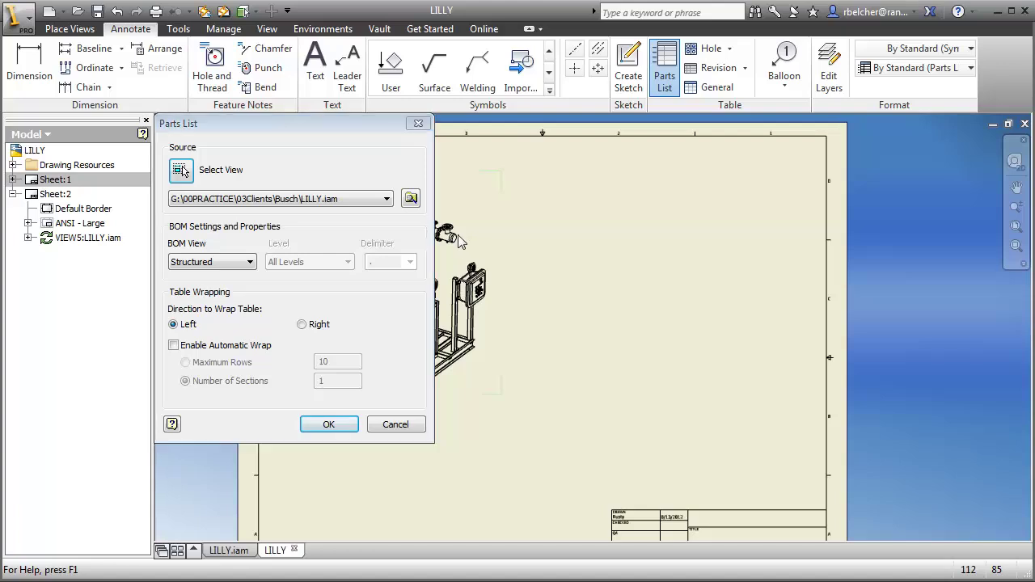
left_click(340, 430)
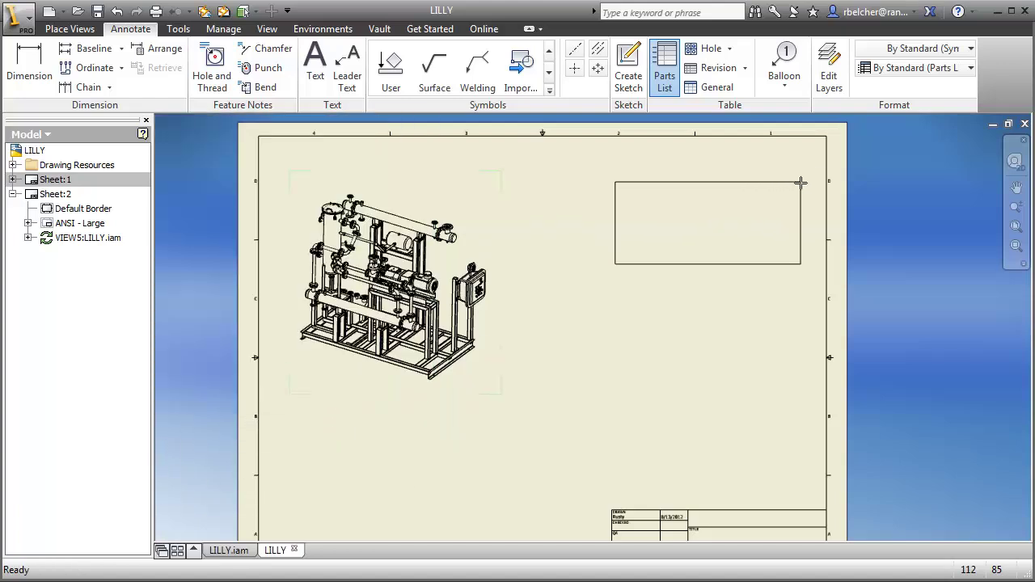
left_click(825, 139)
- Open the parts list for editing and expand the PANEL_1 item to list its components
scroll(670, 315, "up", 5)
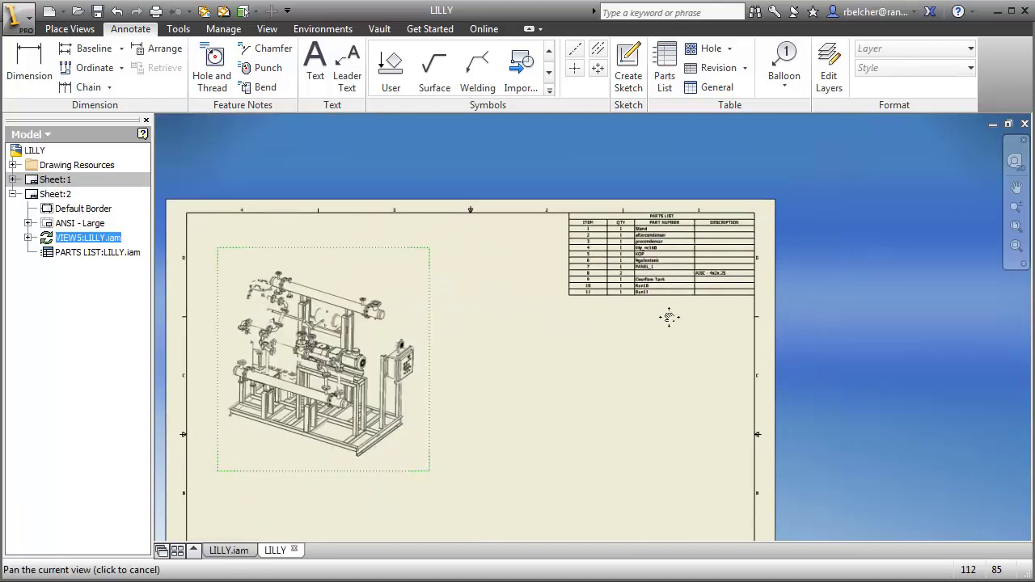
middle_click_drag(674, 318, 665, 374)
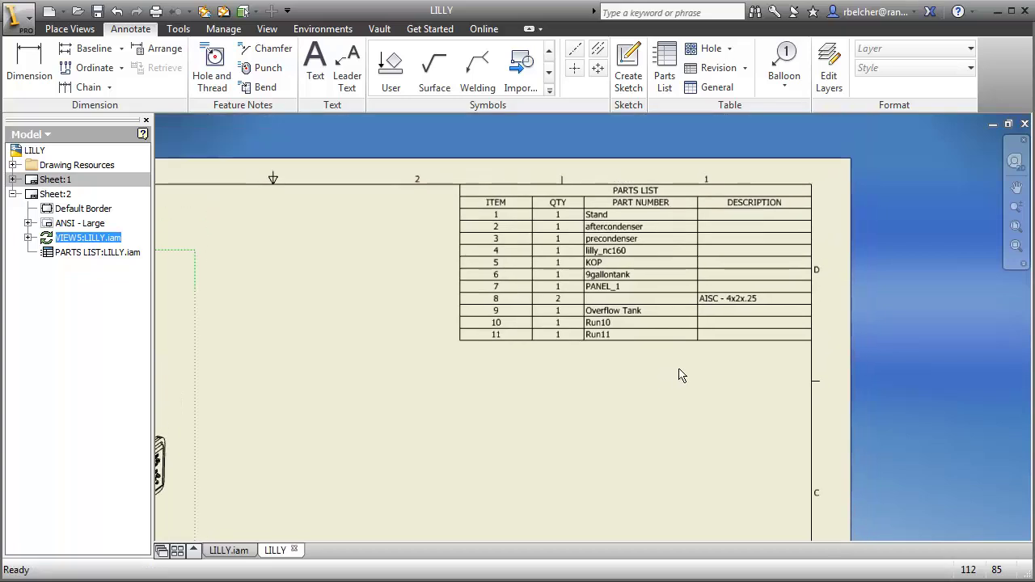
double_click(623, 235)
left_click_drag(363, 126, 388, 156)
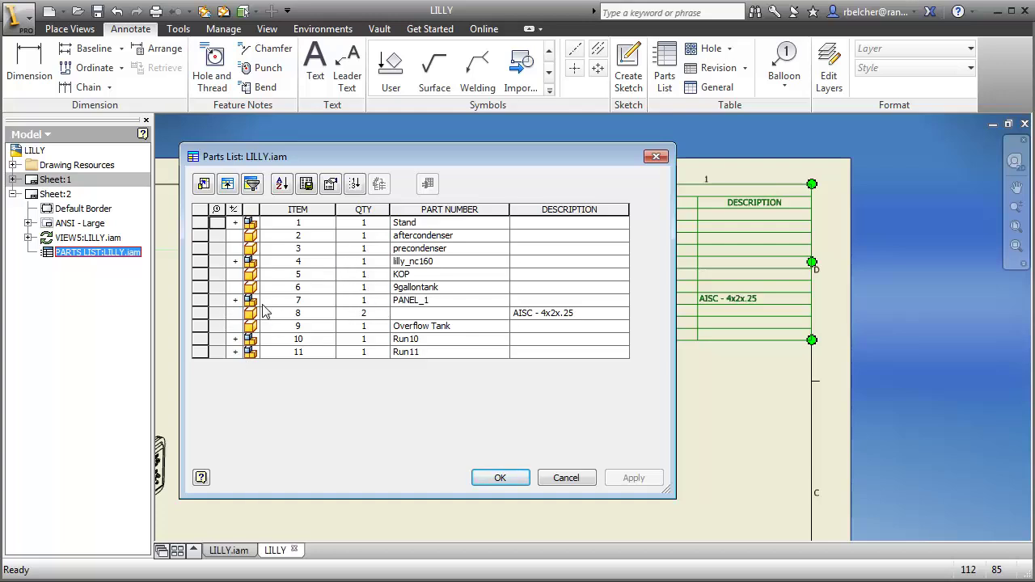
left_click(236, 300)
left_click(235, 300)
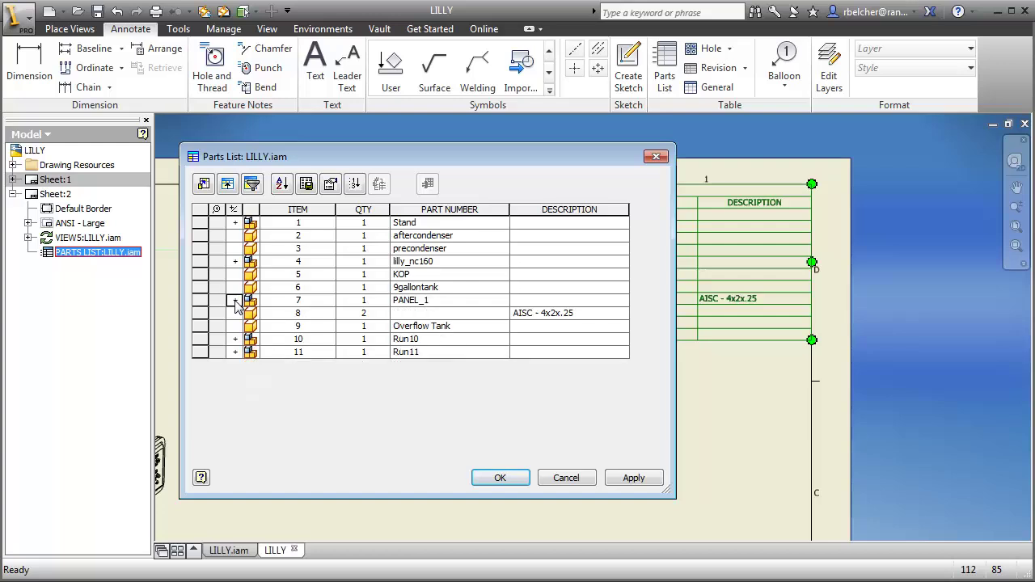
left_click(235, 300)
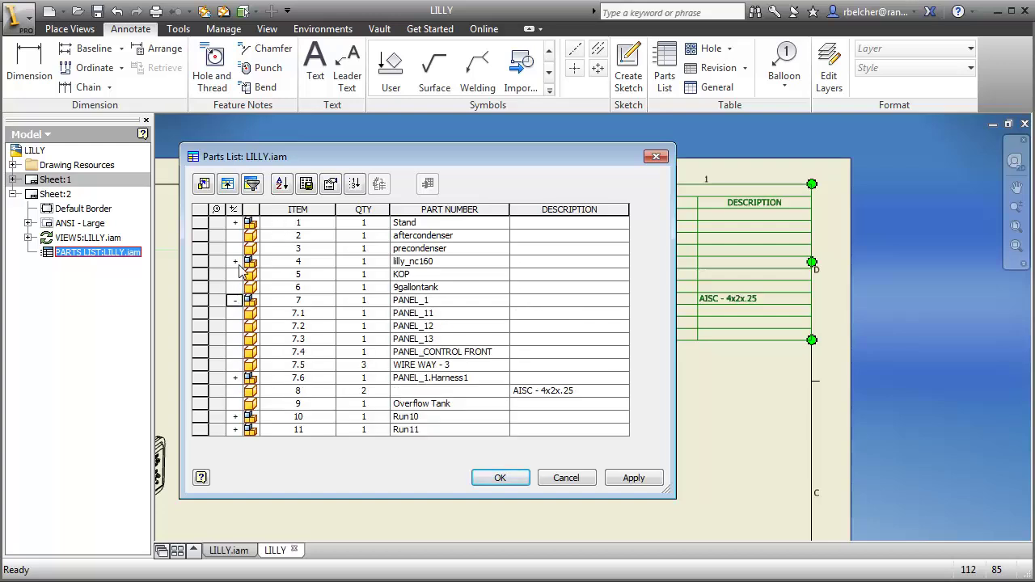
- Expand the Stand and Run10 items in the parts list, accept the edits, and review the table on the sheet
left_click(236, 222)
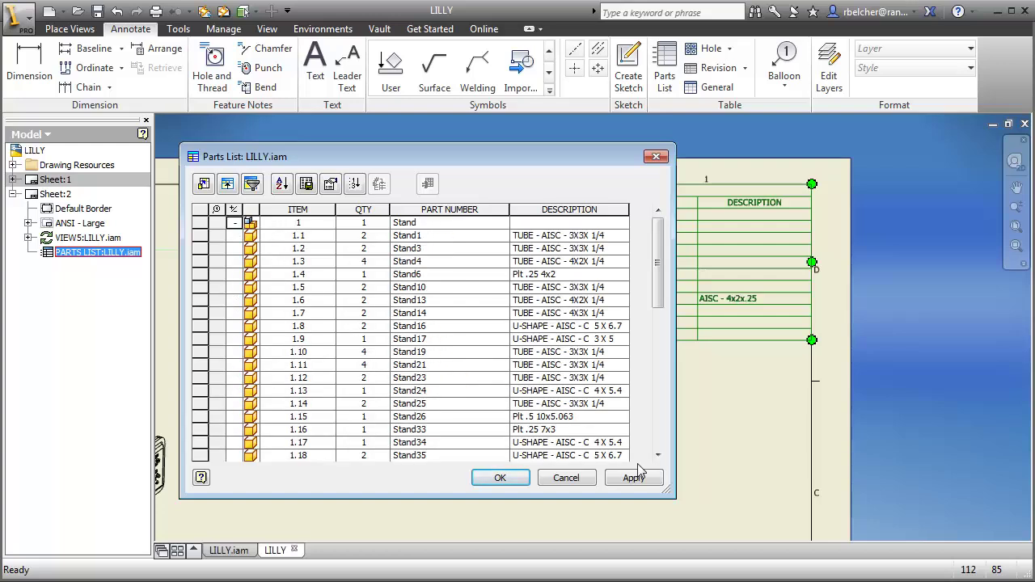
left_click_drag(659, 286, 646, 437)
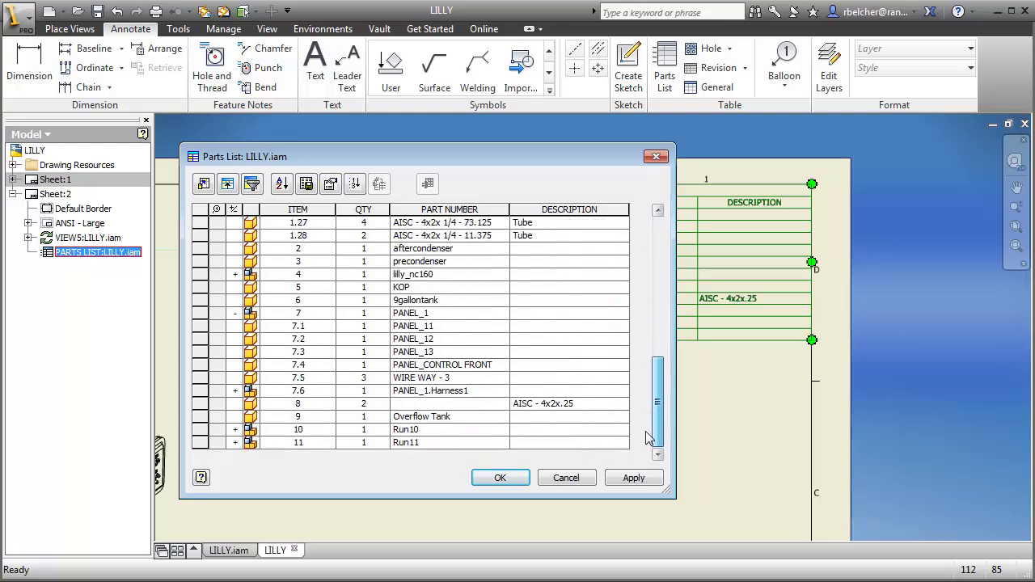
left_click(235, 430)
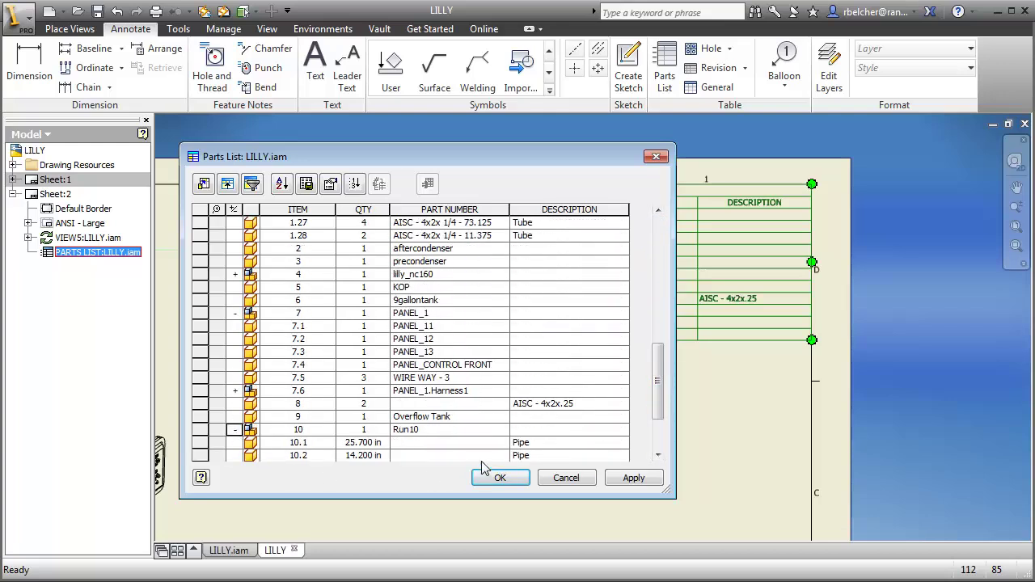
scroll(665, 404, "down", 2)
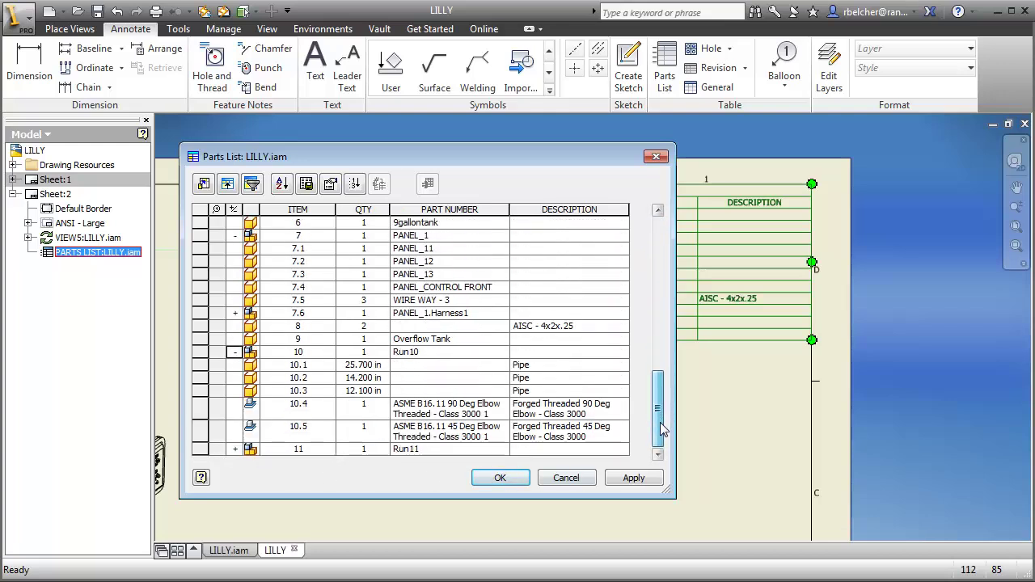
left_click(502, 478)
scroll(587, 366, "down", 5)
middle_click_drag(508, 373, 517, 253)
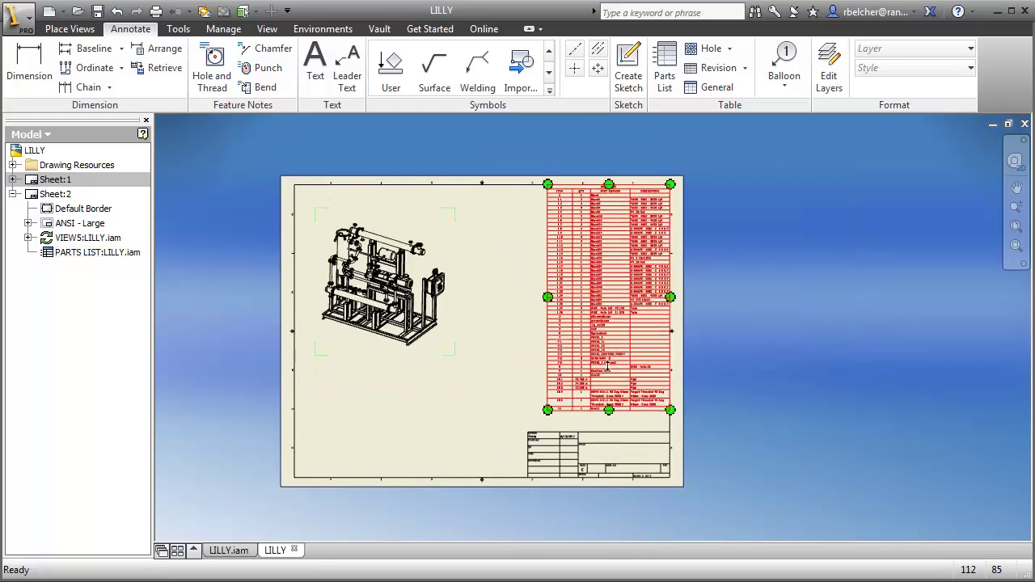
scroll(583, 374, "up", 3)
mouse_move(486, 330)
middle_mouse_down()
mouse_move(453, 450)
mouse_move(514, 450)
middle_mouse_up()
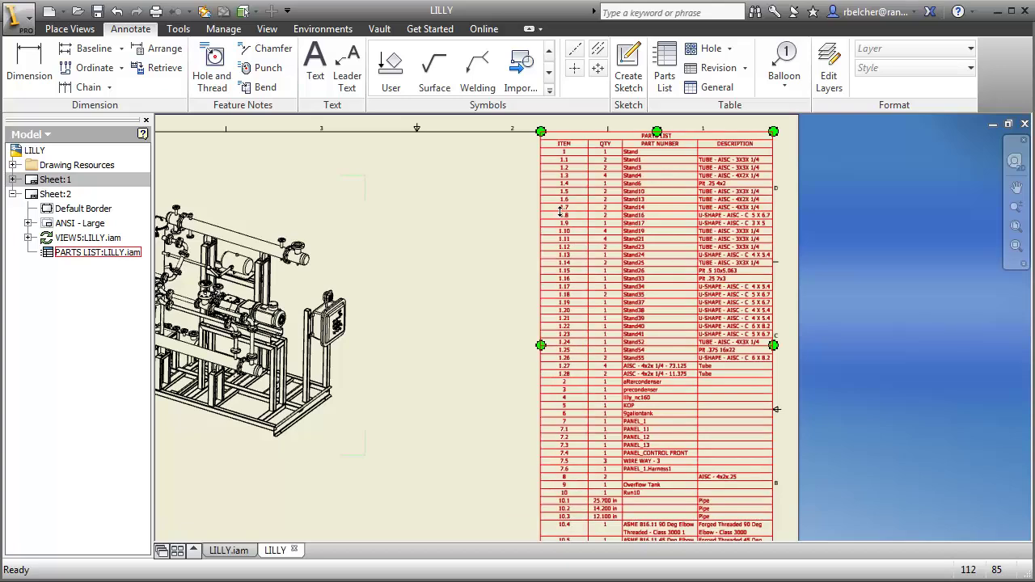
middle_click_drag(460, 263, 575, 238)
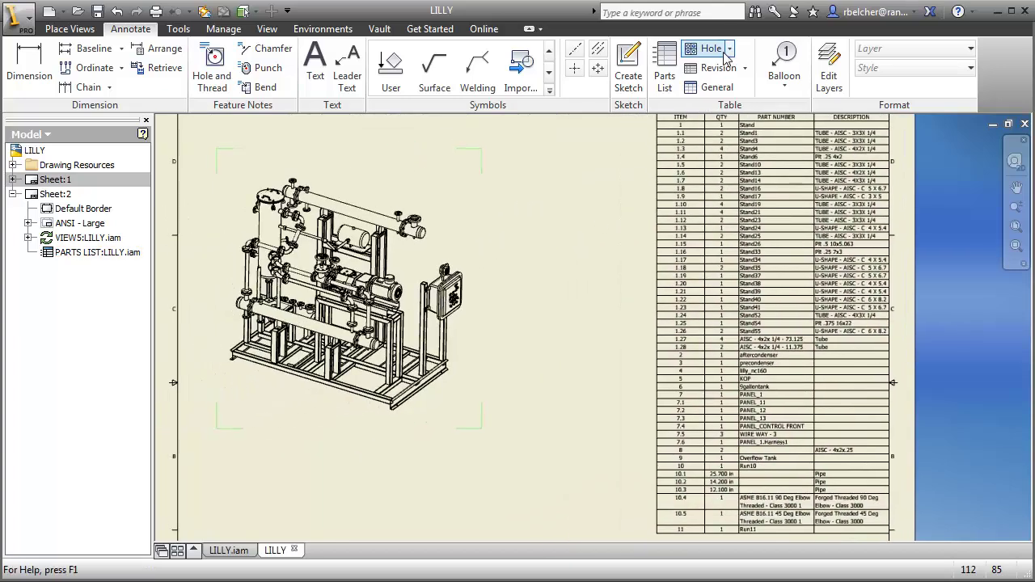
- Add an item balloon to the long upper horizontal condenser vessel, placing it just above the vessel
left_click(782, 61)
scroll(365, 208, "up", 3)
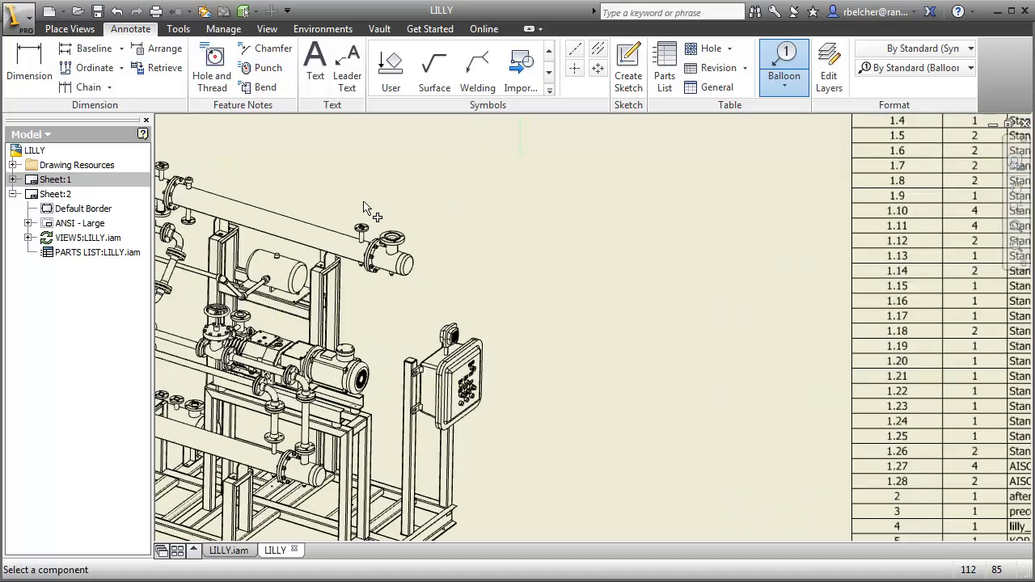
left_click(321, 226)
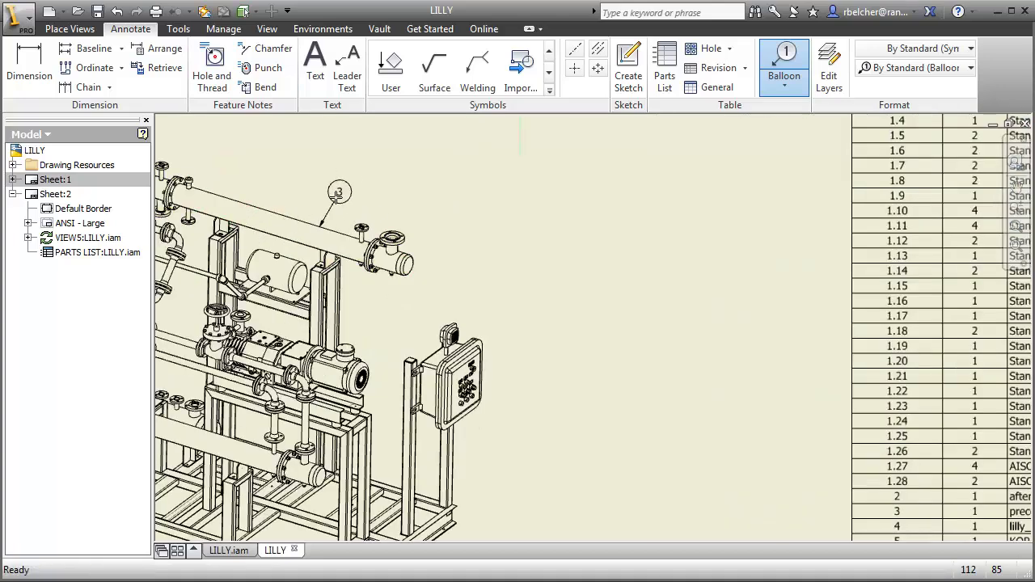
scroll(338, 194, "up", 3)
left_click(352, 214)
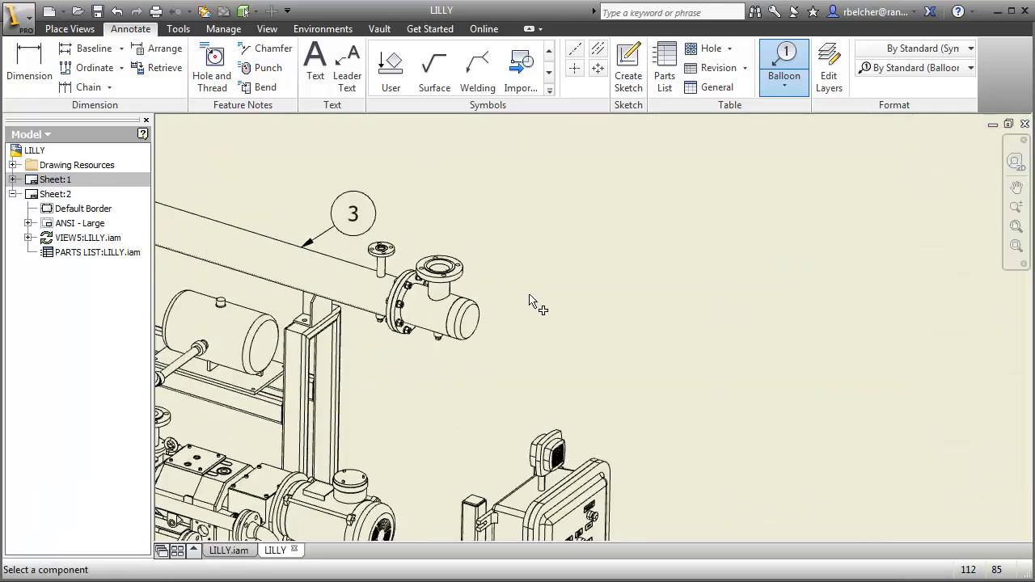
- Balloon the upright frame tube supporting the upper condenser, placing the balloon straight out to the right of the tube
middle_click_drag(529, 297, 531, 162)
middle_click_drag(416, 404, 558, 443)
left_click(490, 303)
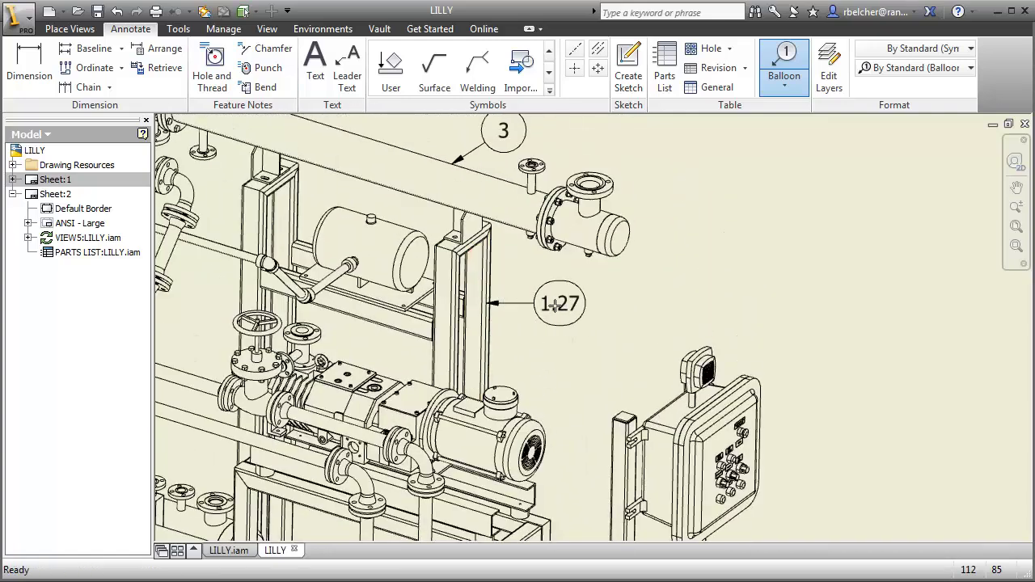
left_click(554, 305)
key("Return")
- Balloon the end channel and the long front rail of the base frame, placing both balloons outside the skid outline
middle_click_drag(654, 142, 648, 131)
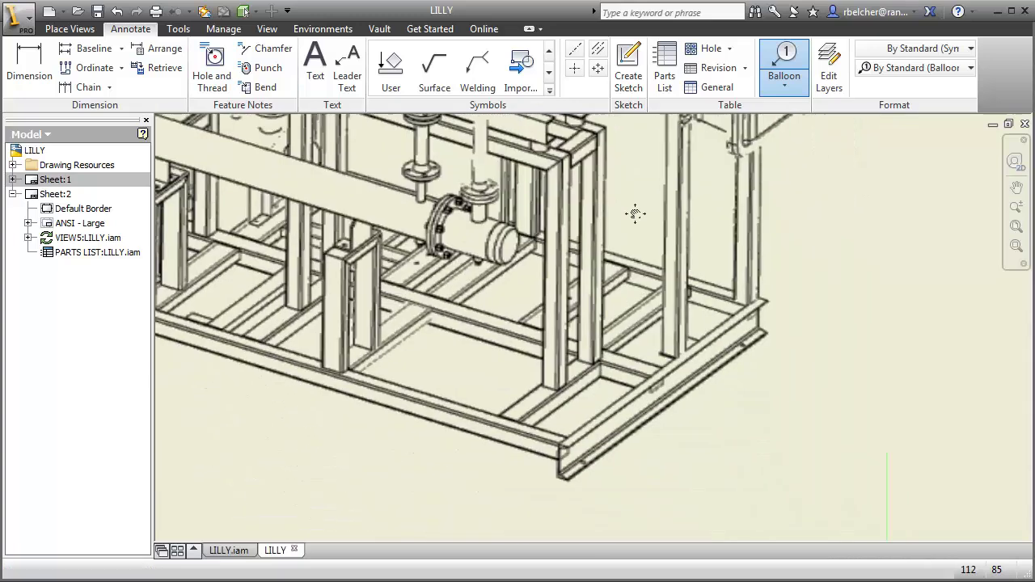
left_click(715, 345)
left_click(771, 396)
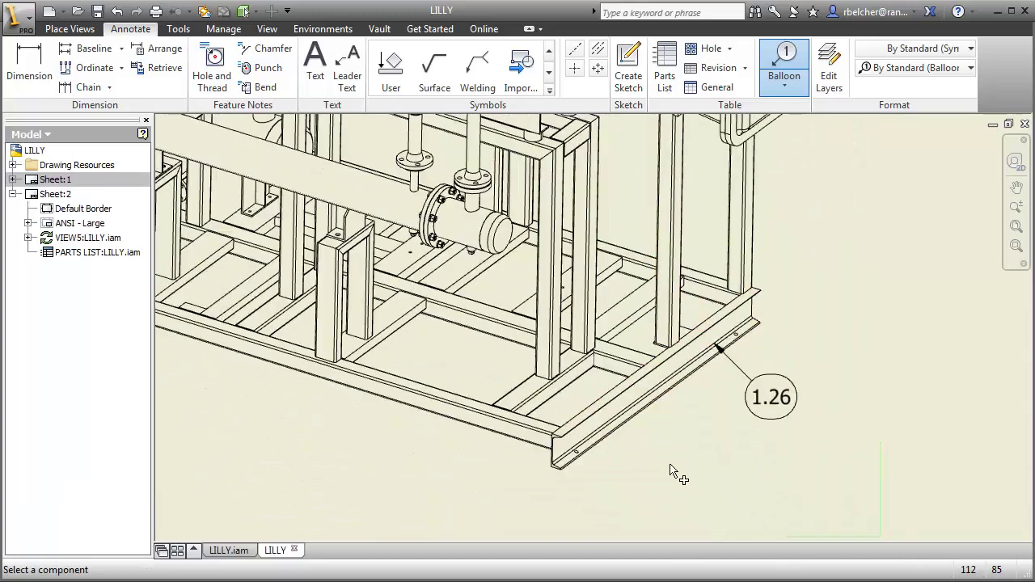
left_click(491, 433)
left_click(439, 485)
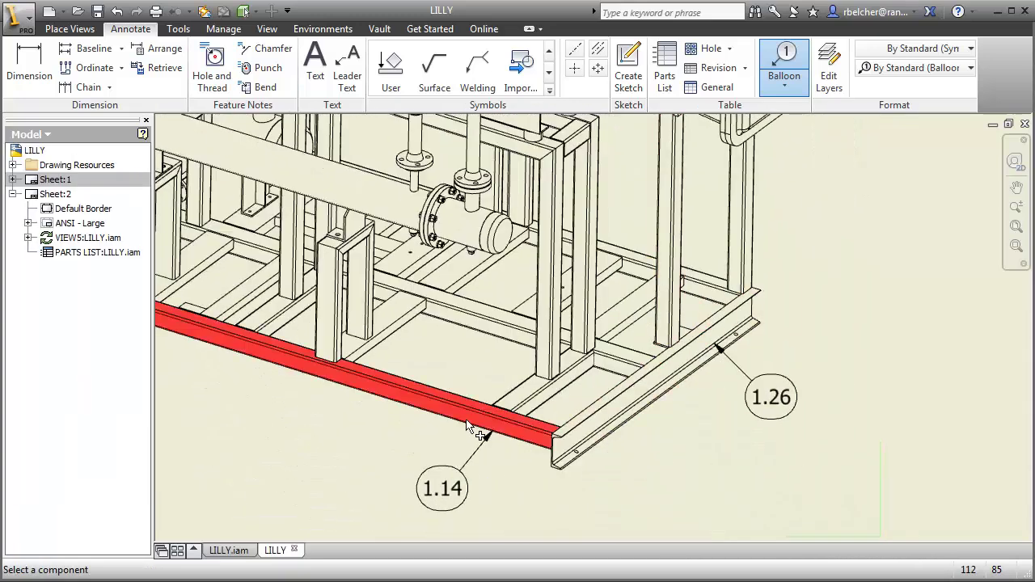
- Balloon the vacuum pump at its motor end, placing the balloon above and to the right
middle_click_drag(458, 329, 501, 448)
scroll(490, 415, "up", 3)
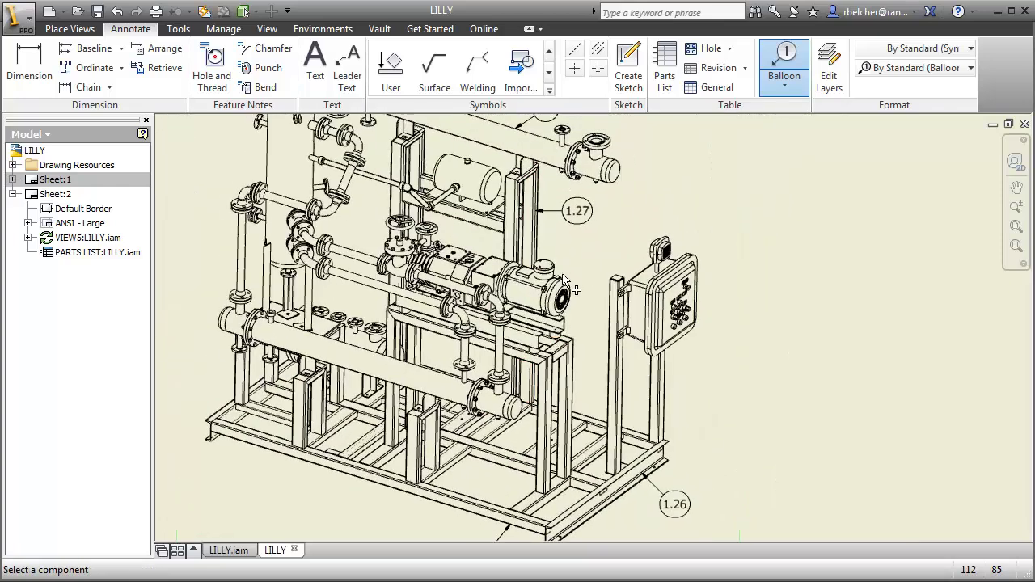
left_click(563, 280)
left_click(594, 246)
- Balloon the tall vertical vessel and the vertical flanged pipe below it, placing both balloons left of the skid
middle_click_drag(453, 250, 502, 322)
left_click(318, 219)
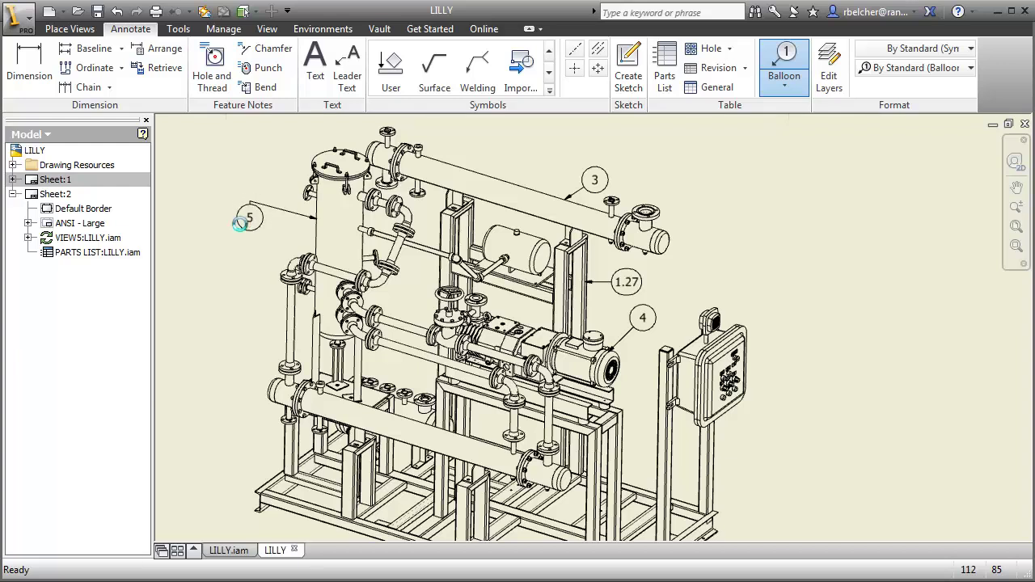
left_click(250, 201)
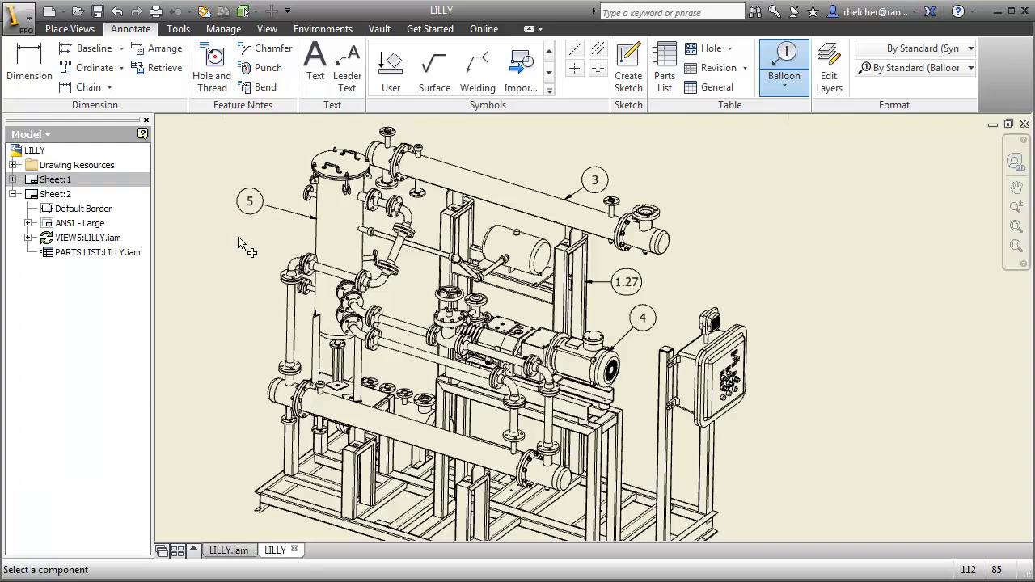
left_click(289, 326)
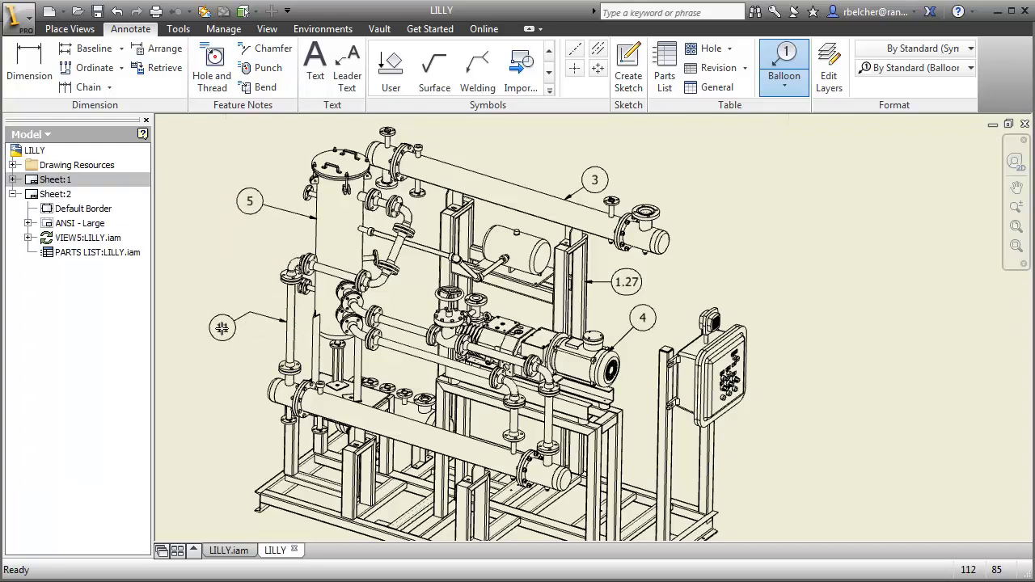
left_click(248, 307)
- Balloon the thin threaded pipe running toward the overflow tank, placing the balloon directly below the pipe
scroll(387, 248, "down", 3)
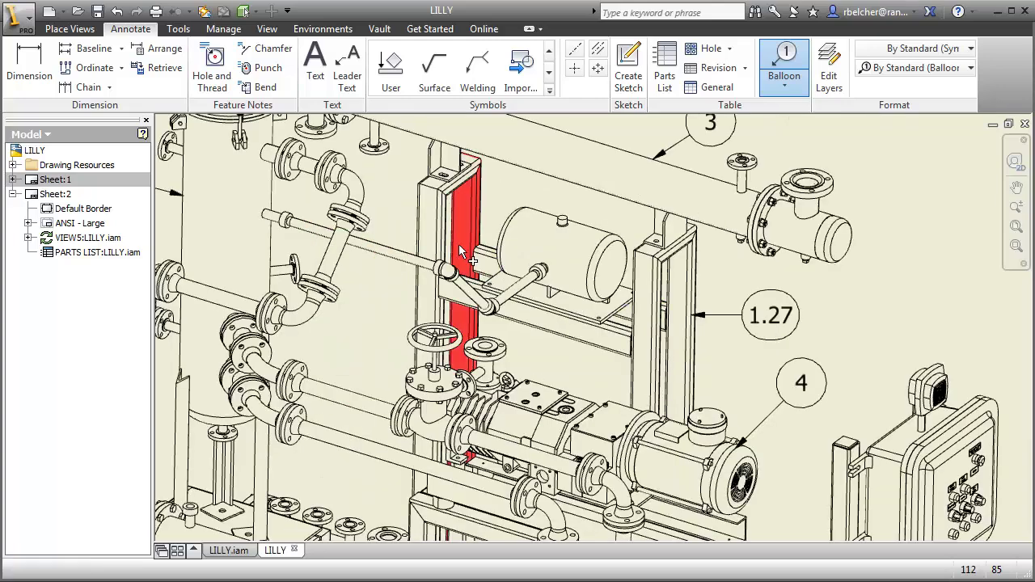
left_click(377, 259)
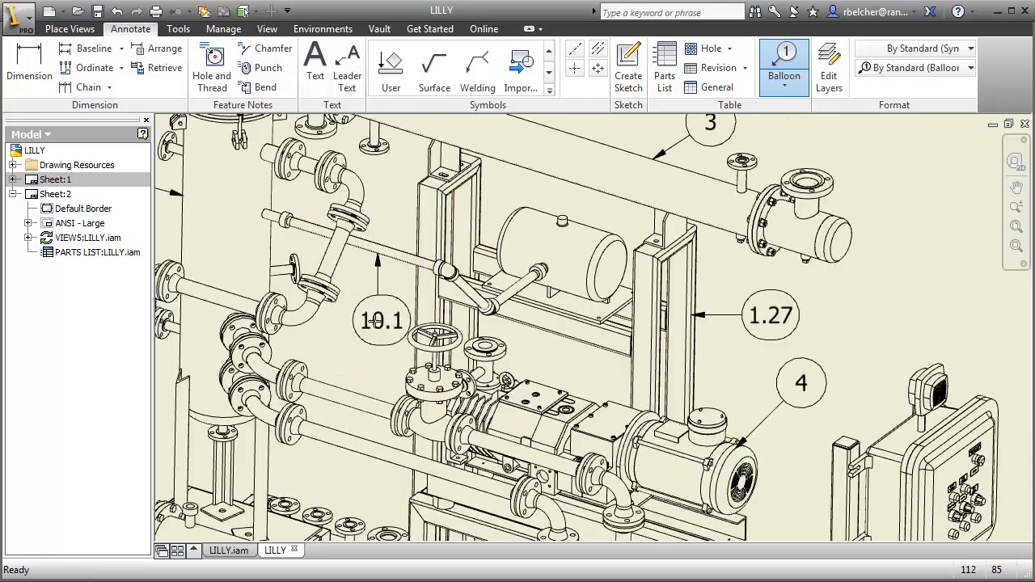
left_click(374, 349)
- Balloon the overflow tank with the balloon above the upper condenser, and finish placing balloons
middle_click_drag(534, 343, 453, 379)
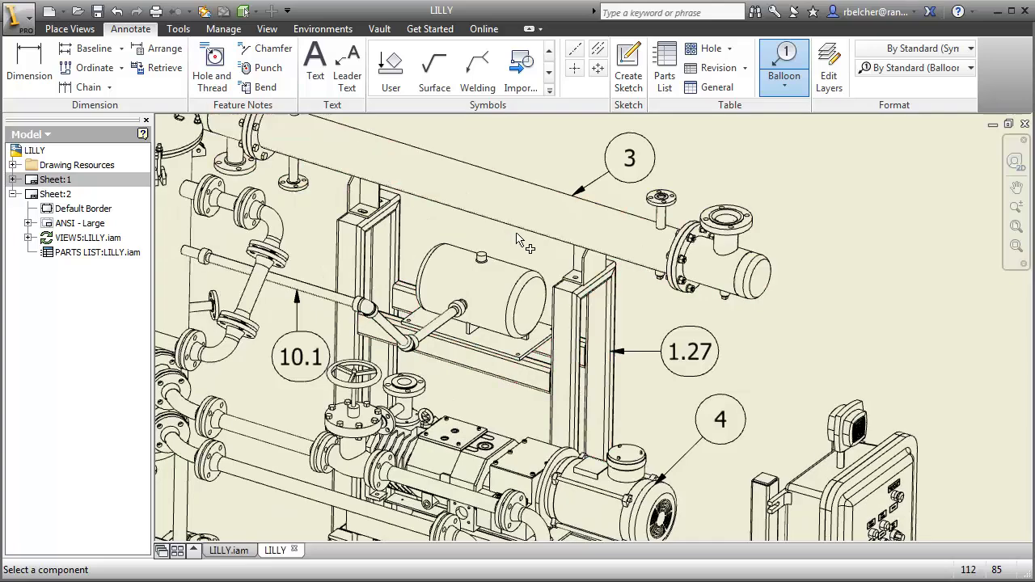
left_click(499, 261)
middle_click_drag(495, 138, 532, 229)
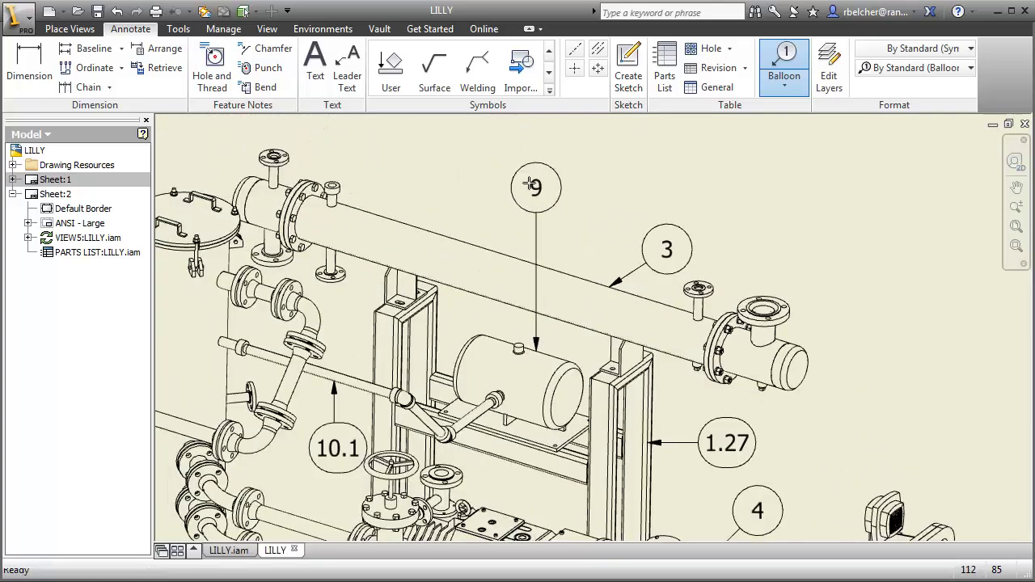
left_click(500, 173)
scroll(583, 208, "up", 3)
middle_click_drag(584, 208, 576, 182)
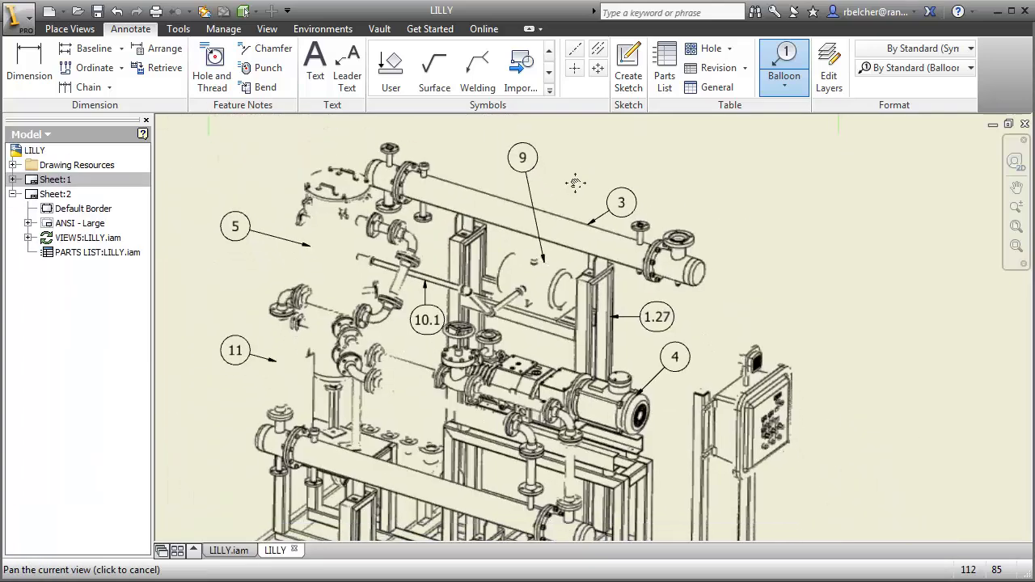
scroll(577, 188, "up", 2)
middle_click_drag(630, 247, 568, 224)
key("Escape")
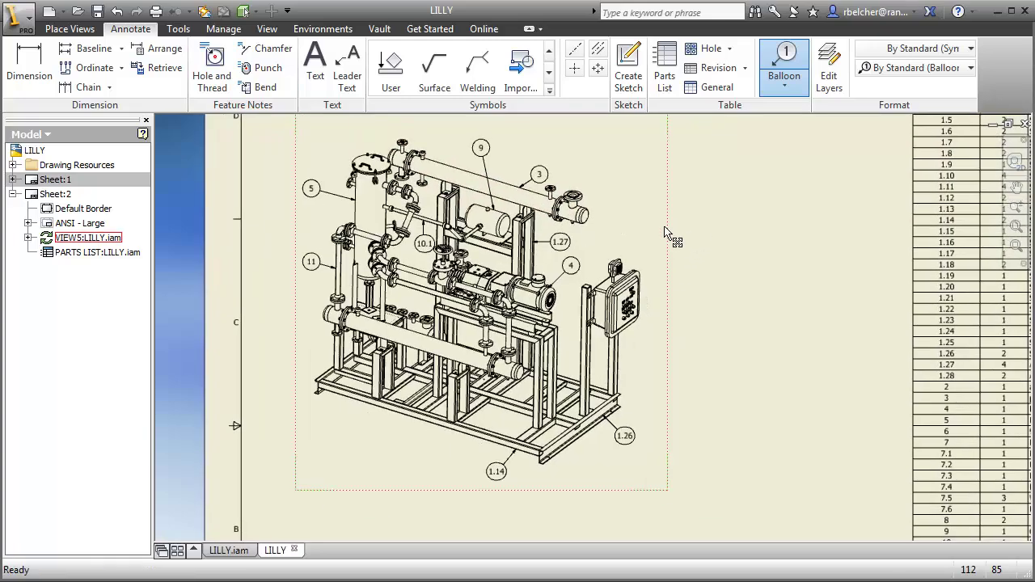
- Edit the skid's isometric view to use the shaded display style
right_click(618, 230)
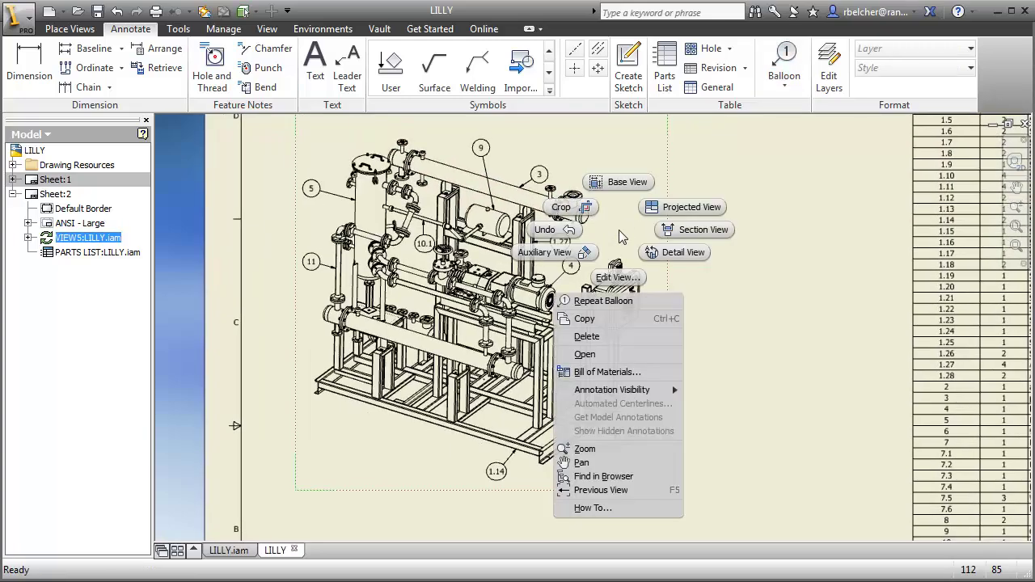
left_click(612, 275)
left_click(450, 335)
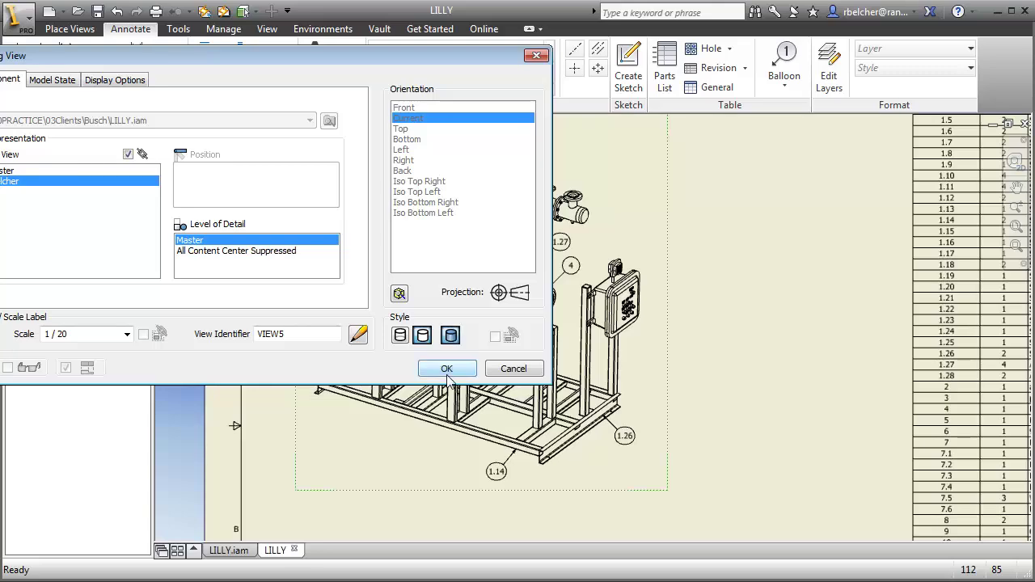
left_click(447, 369)
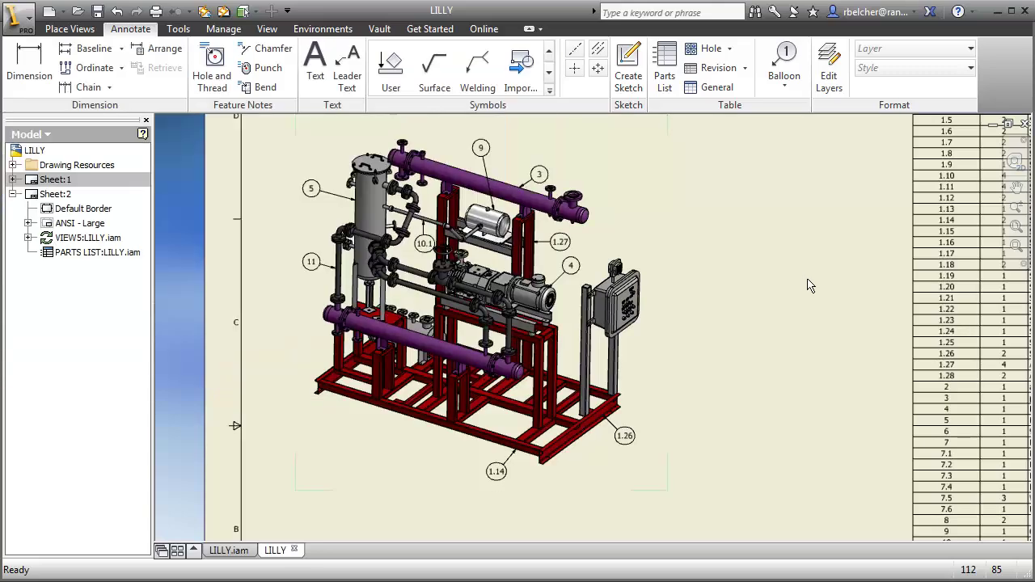
- Review the shaded, ballooned skid view, the parts list rows and the complete second sheet
scroll(739, 296, "down", 3)
mouse_move(739, 296)
middle_mouse_down()
mouse_move(701, 299)
mouse_move(495, 264)
mouse_move(511, 283)
middle_mouse_up()
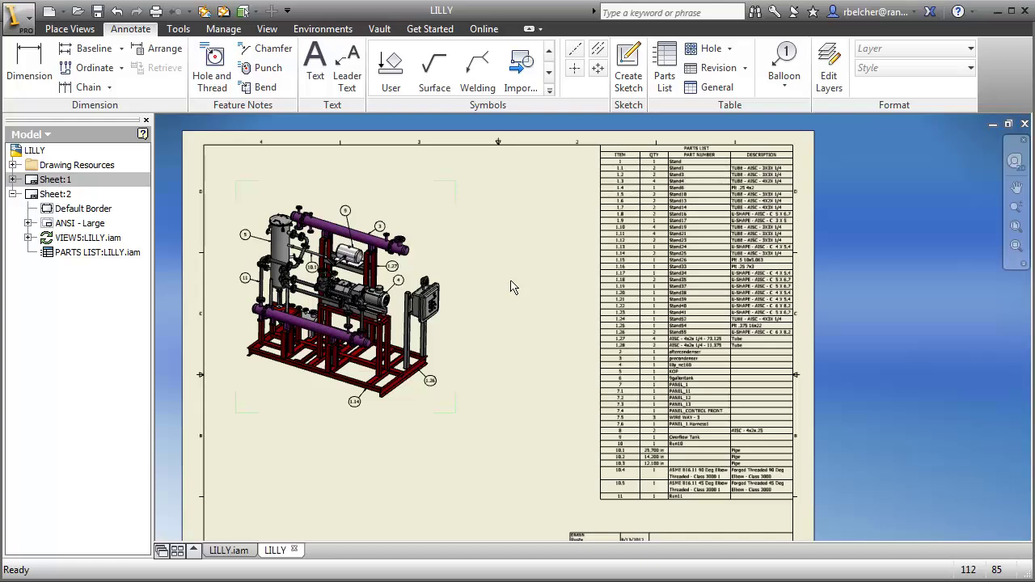
middle_click_drag(737, 239, 596, 259)
scroll(564, 194, "up", 3)
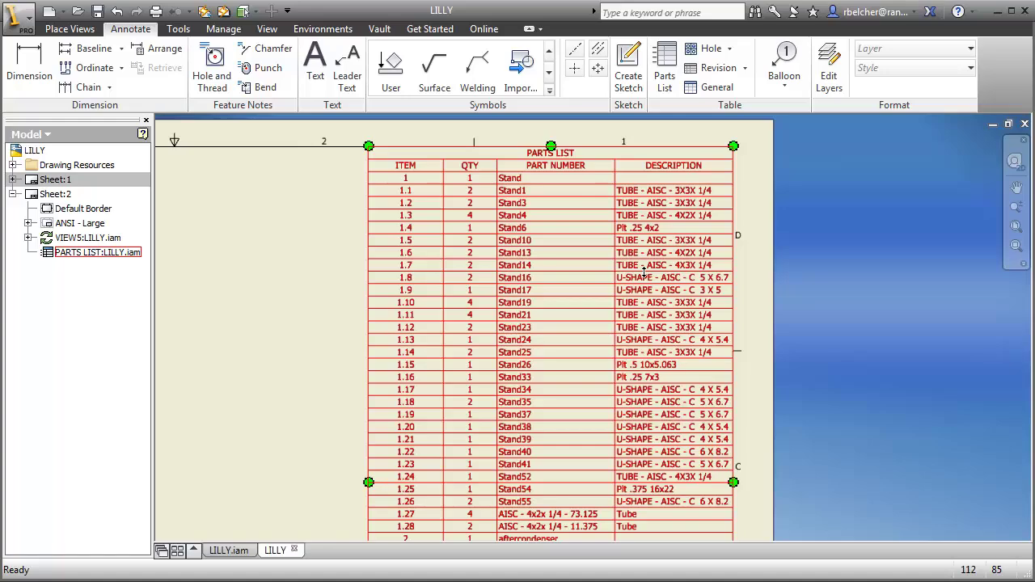
left_click(256, 340)
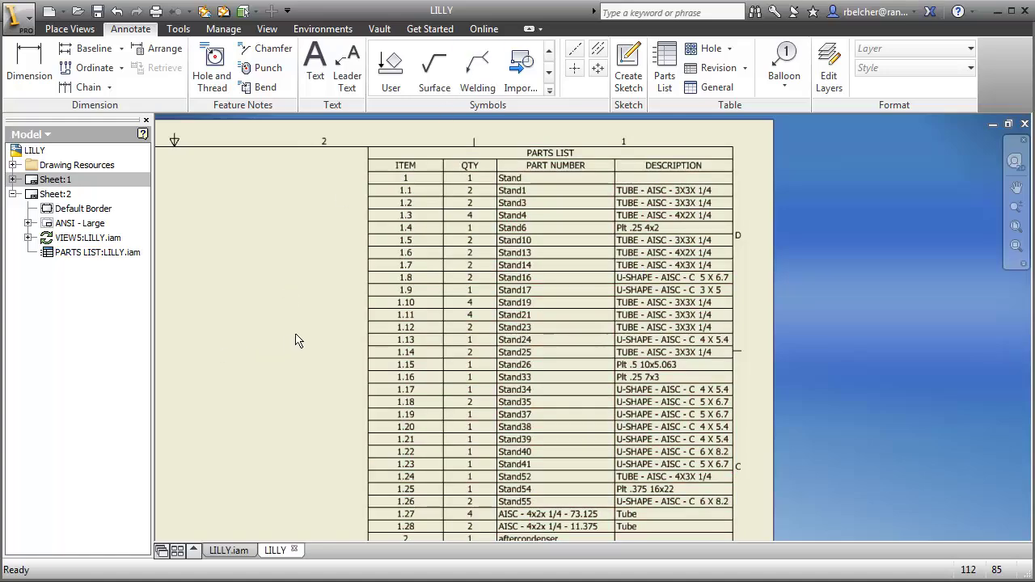
scroll(296, 334, "down", 3)
middle_click_drag(236, 331, 471, 283)
middle_click(470, 282)
middle_click(470, 282)
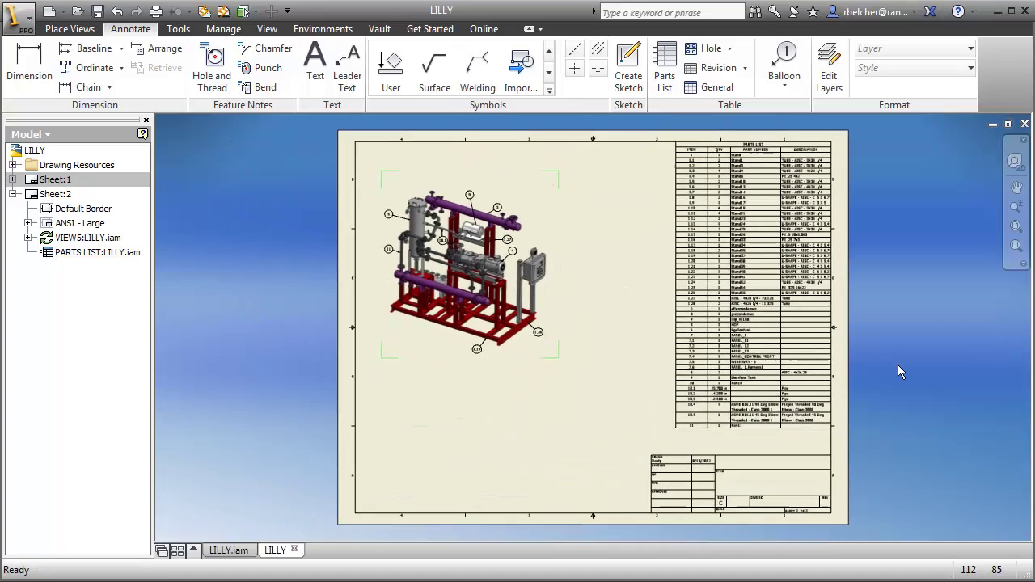